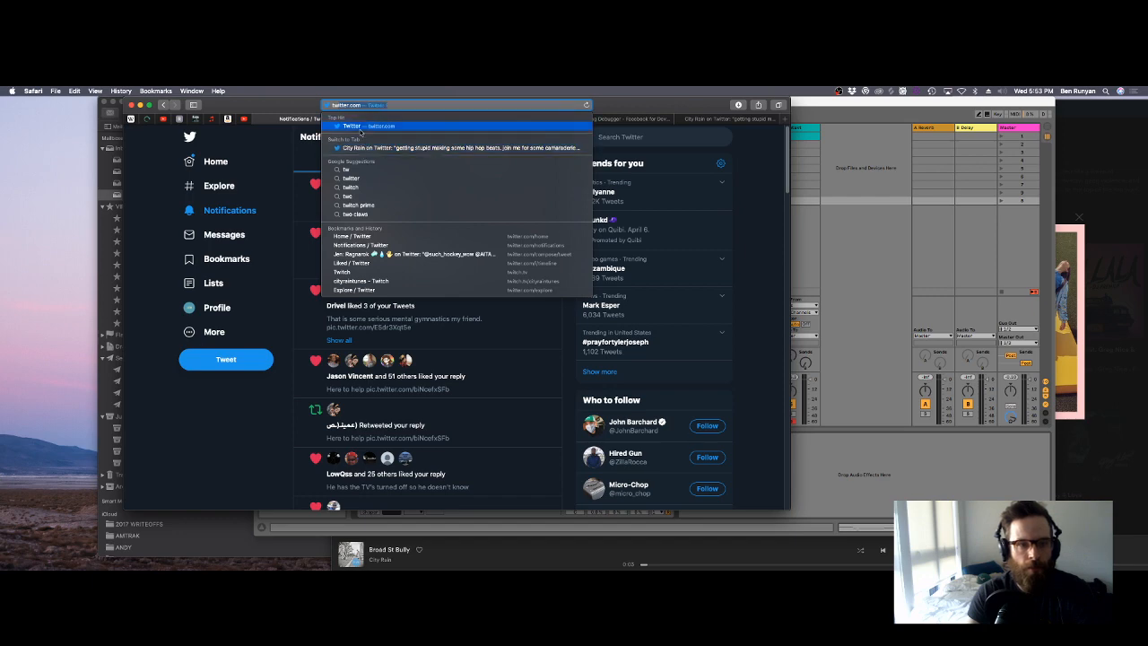
# Step: Load Twitch, open your own channel page and move the browser window clear of the Ableton Live set
pyautogui.write('itc')
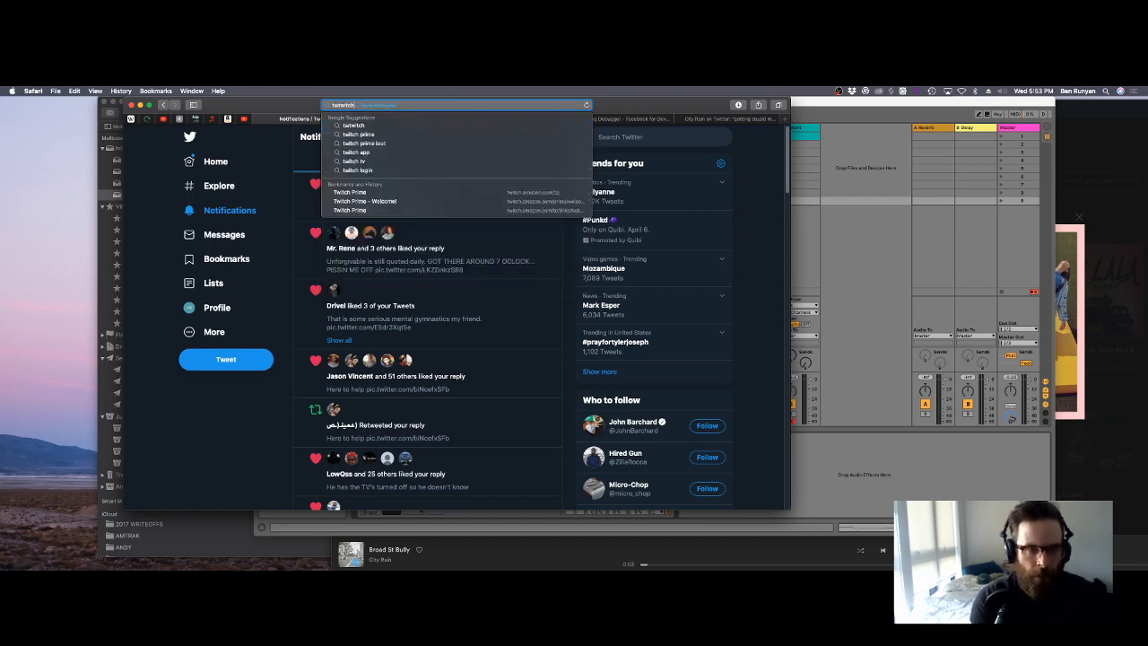
pyautogui.press('Return')
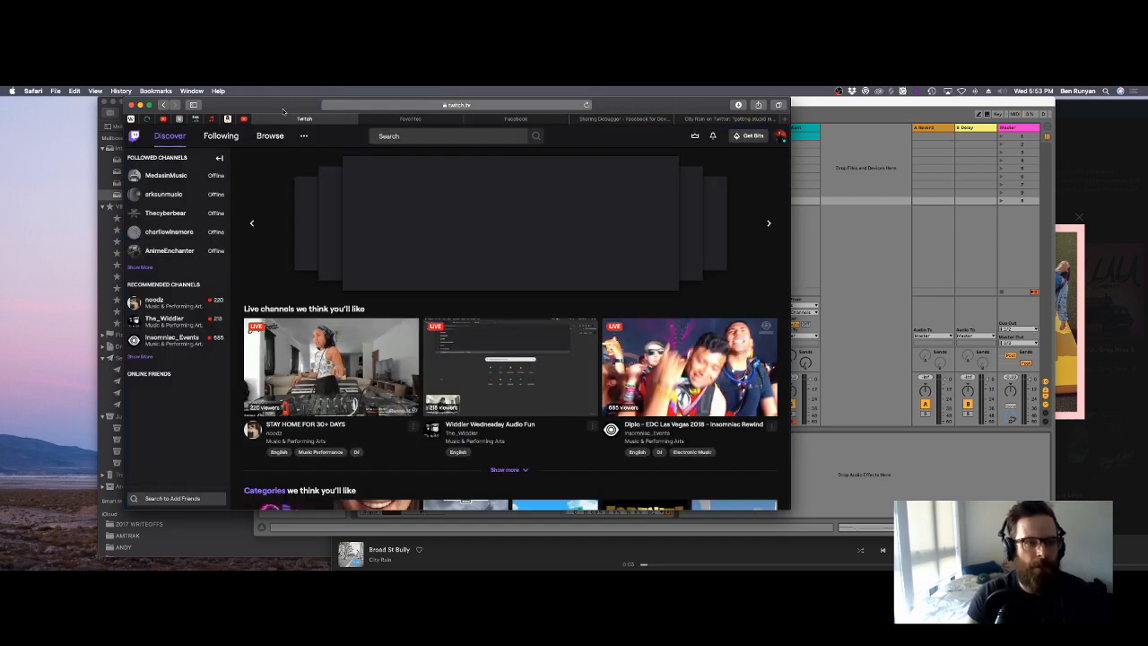
pyautogui.moveTo(267, 106); pyautogui.dragTo(74, 140)
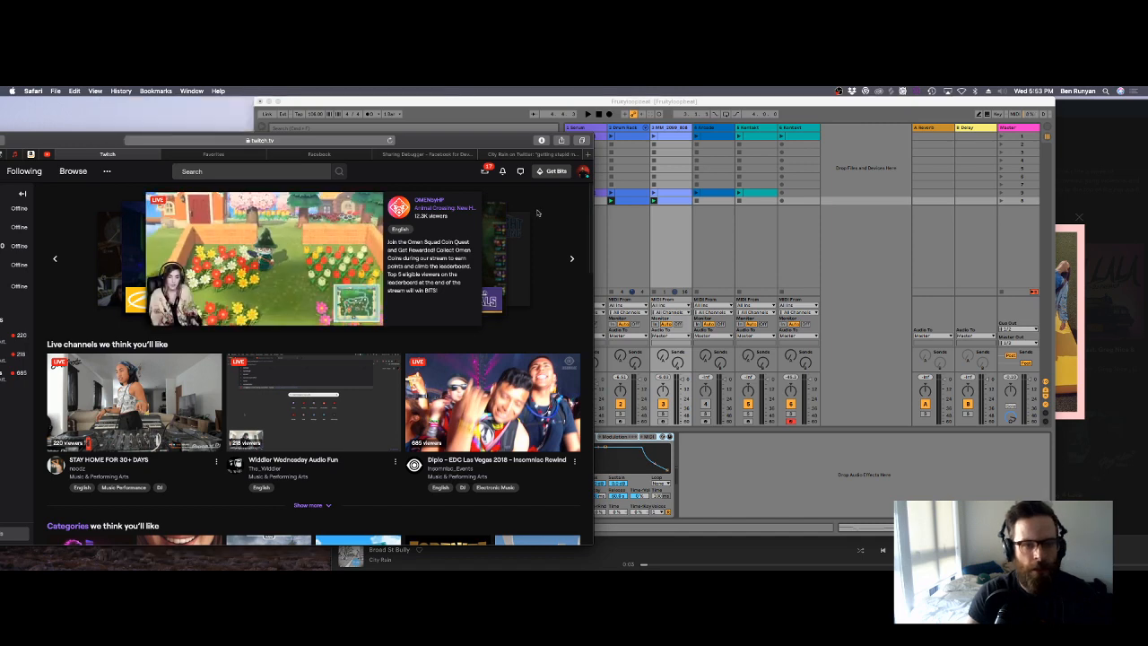
pyautogui.click(584, 170)
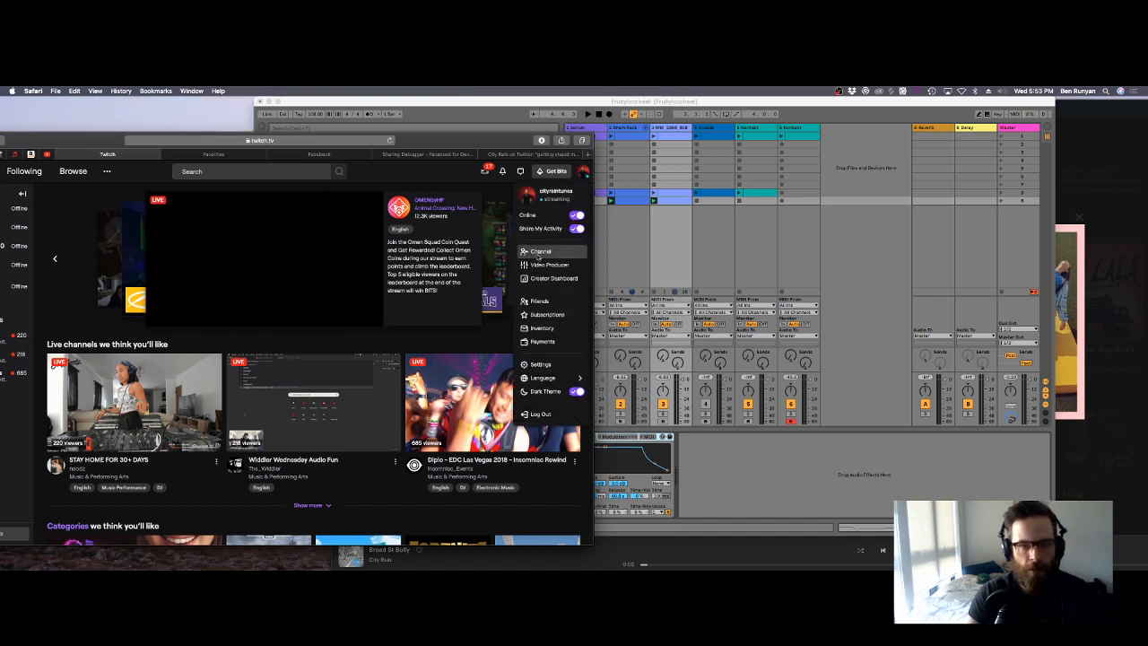
pyautogui.click(538, 251)
pyautogui.moveTo(478, 143); pyautogui.dragTo(144, 113)
# Step: Switch to Ableton Live, start playback of the set and launch scene 8
pyautogui.click(338, 100)
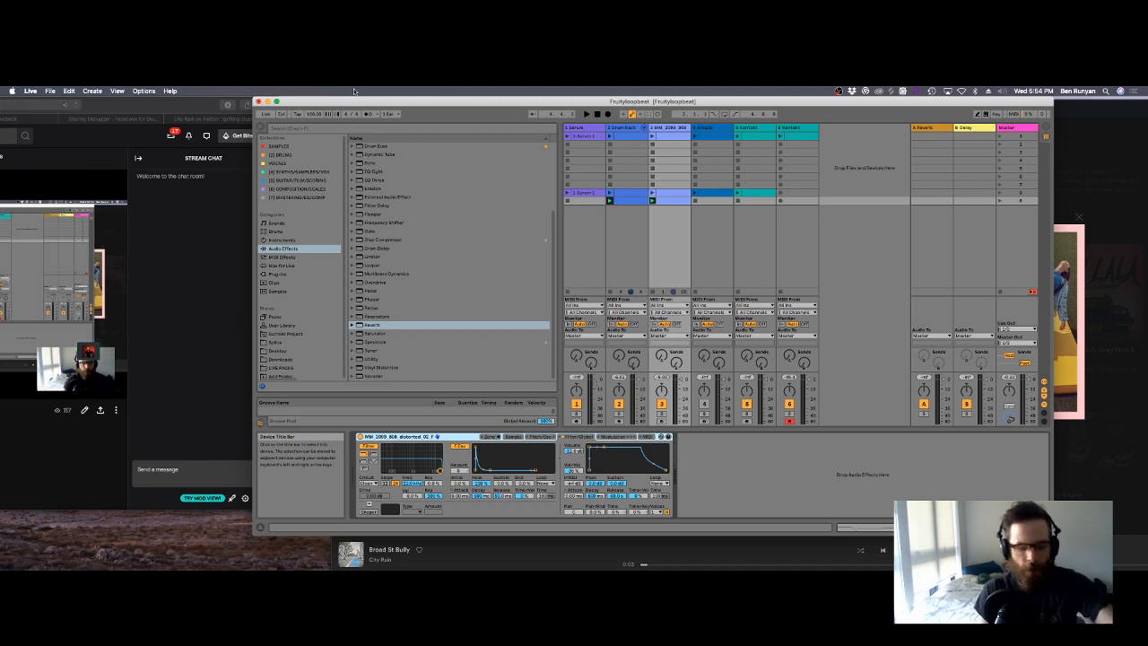
pyautogui.press('space')
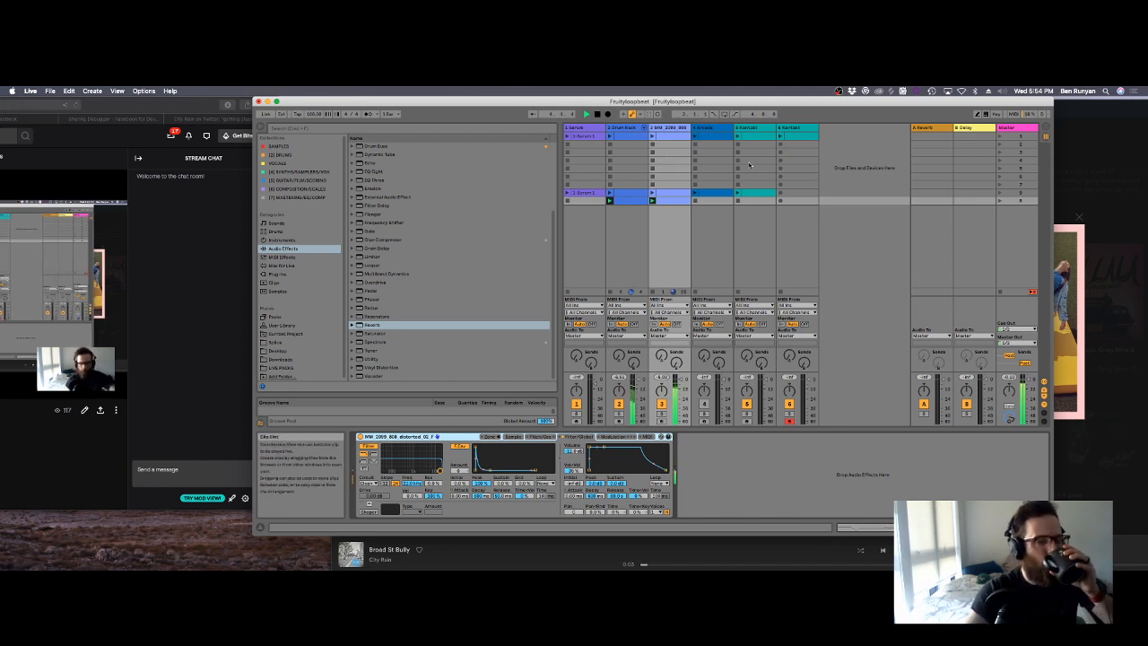
pyautogui.click(1001, 193)
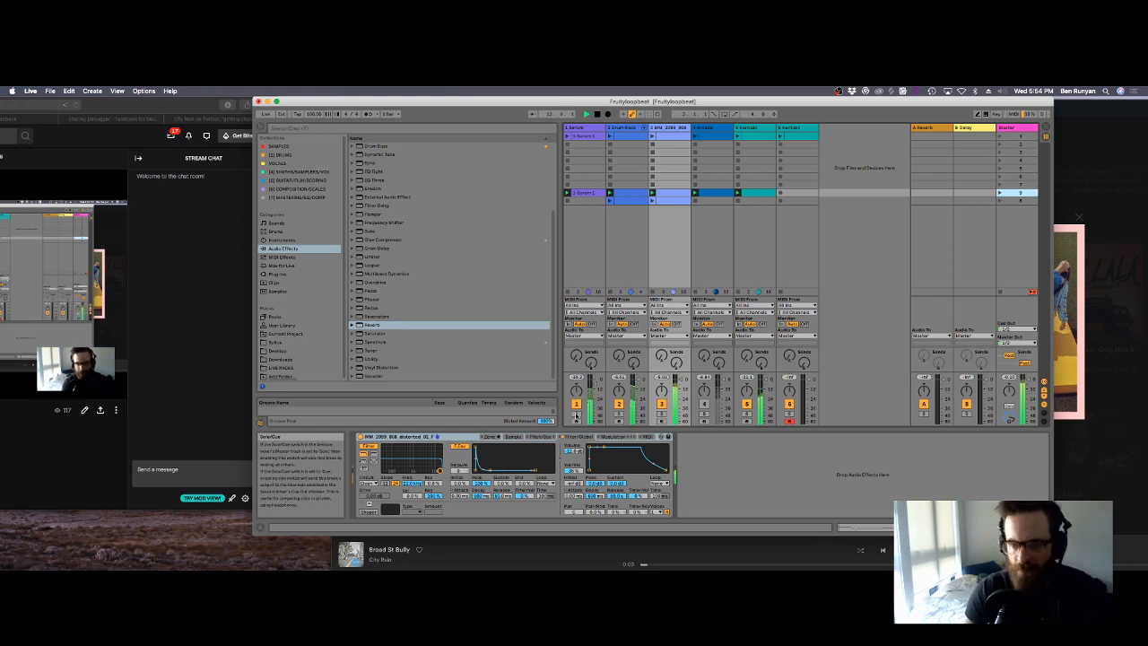
# Step: Add the Beat Repeat audio effect to the Master track and place it ahead of the existing plug-in
pyautogui.click(1013, 127)
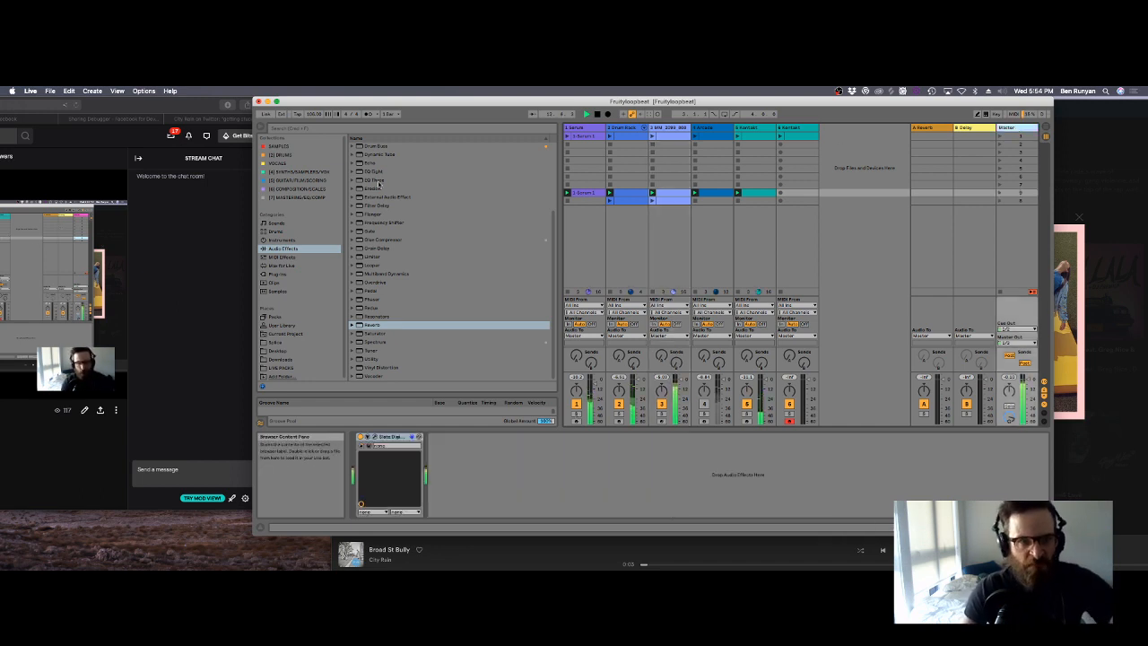
pyautogui.scroll(5, 381, 182)
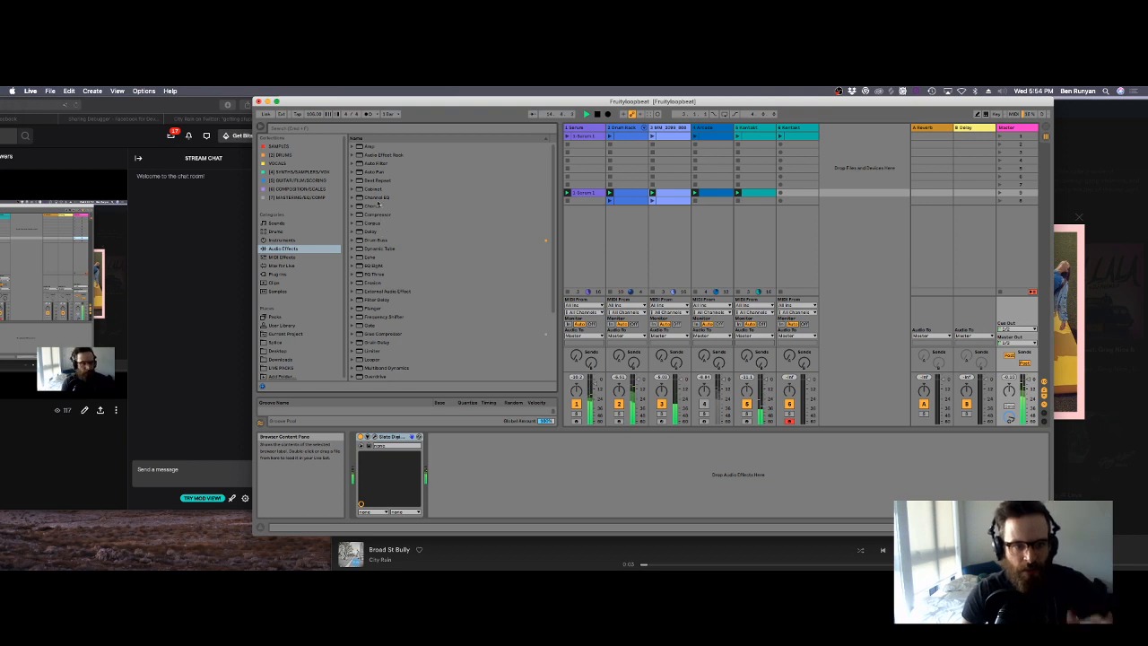
pyautogui.doubleClick(386, 182)
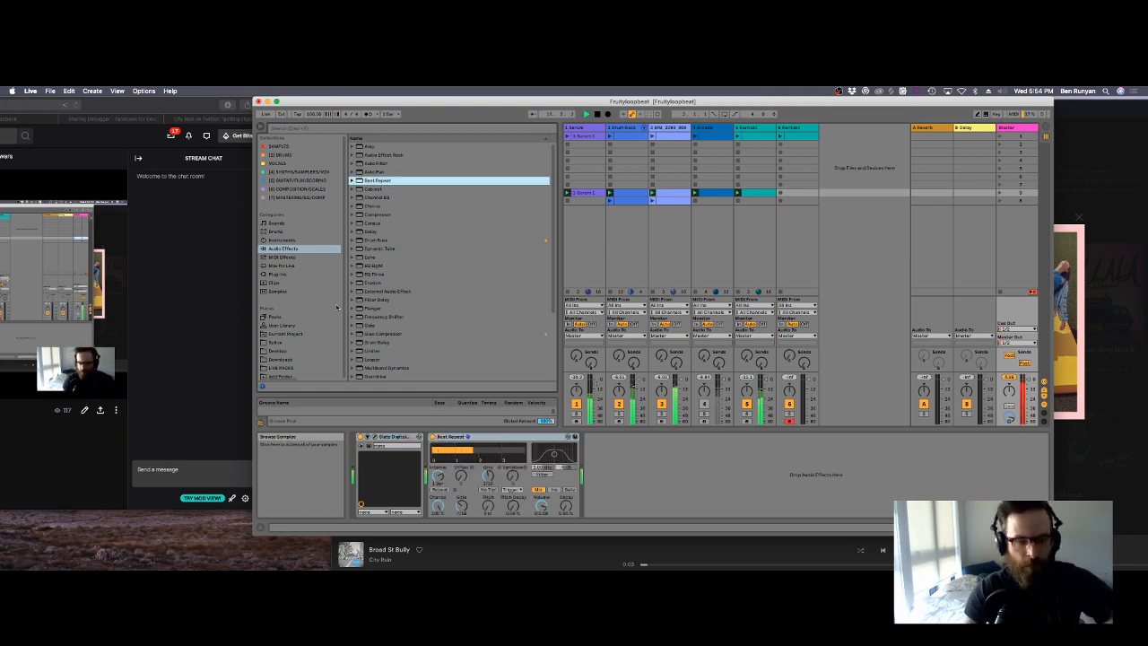
pyautogui.click(388, 453)
pyautogui.moveTo(386, 449); pyautogui.dragTo(375, 448)
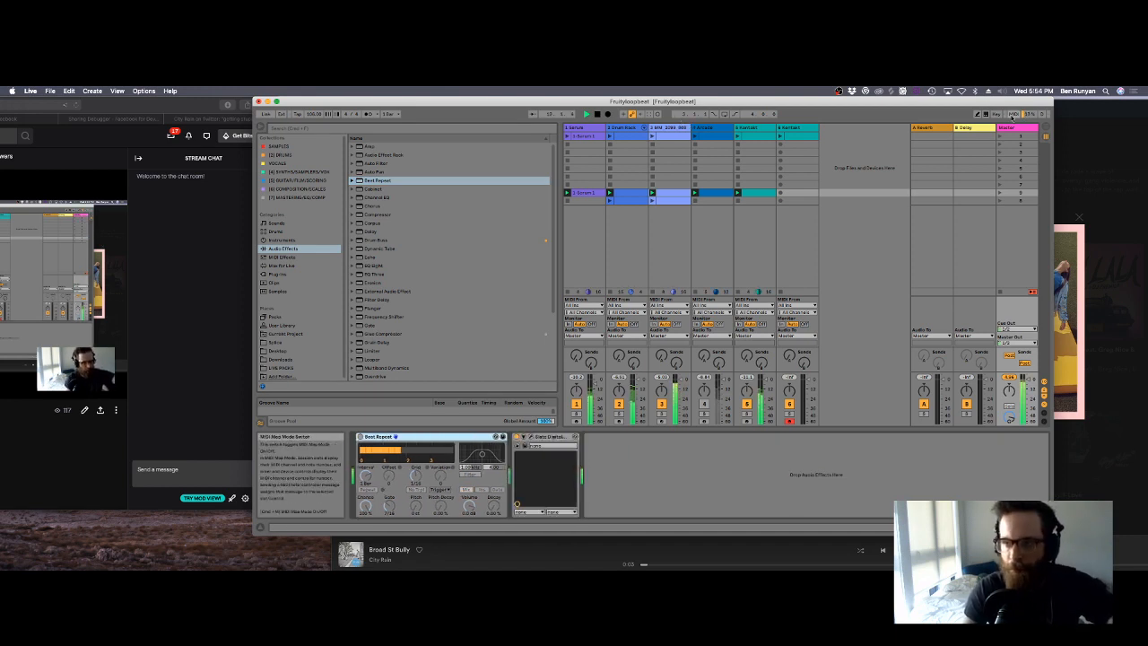
# Step: MIDI-map Beat Repeat's on/off switch to a hardware controller
pyautogui.press('super+m')
pyautogui.click(367, 489)
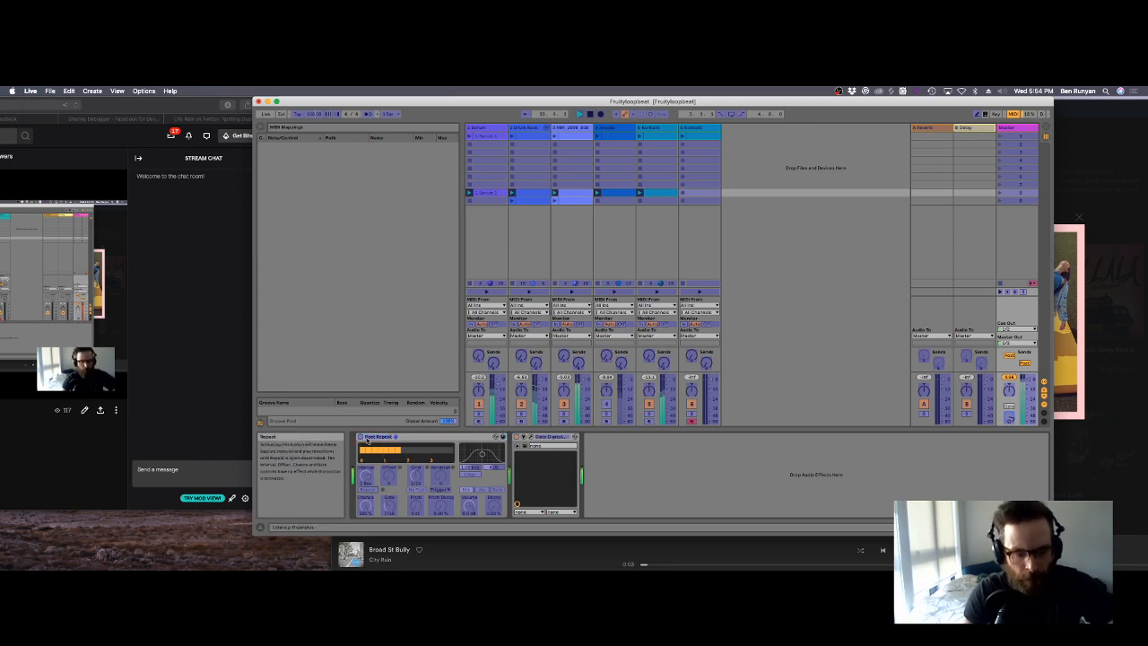
pyautogui.click(361, 437)
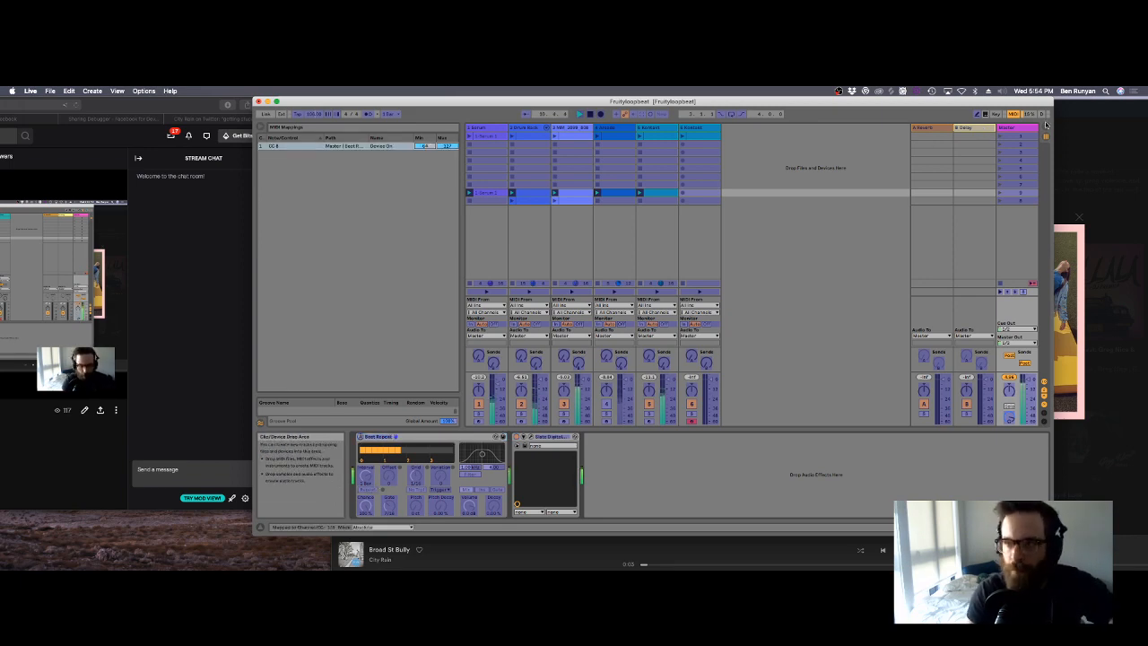
pyautogui.click(1012, 114)
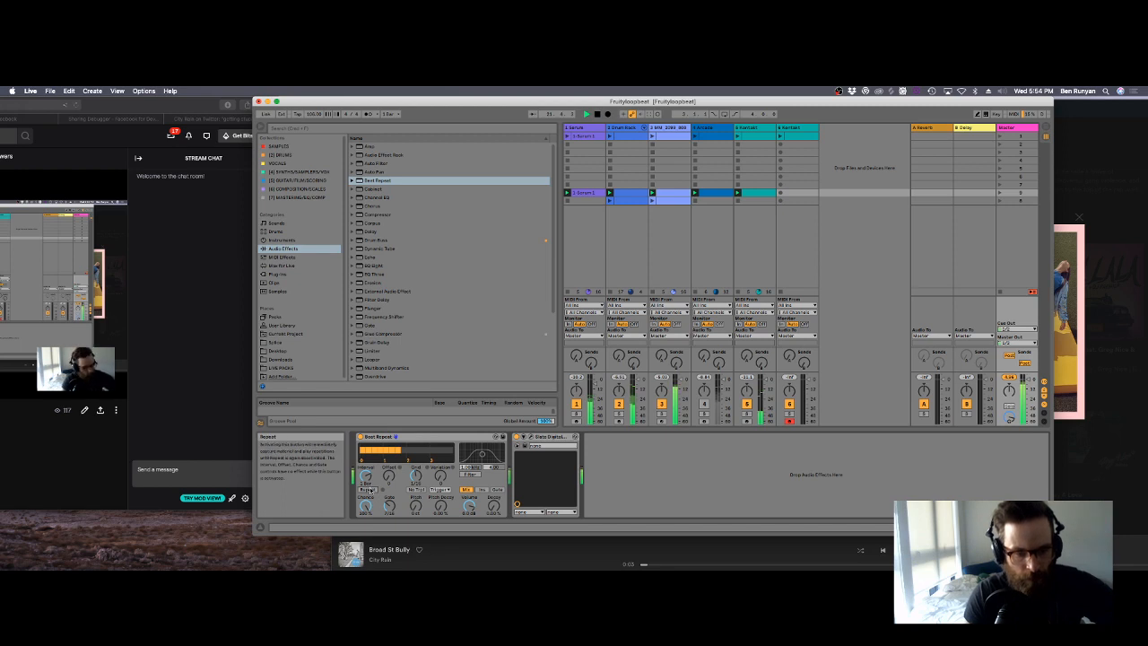
# Step: Set Beat Repeat's output mode to Ins and try MIDI-mapping its Grid control, ending with playback stopped
pyautogui.click(481, 489)
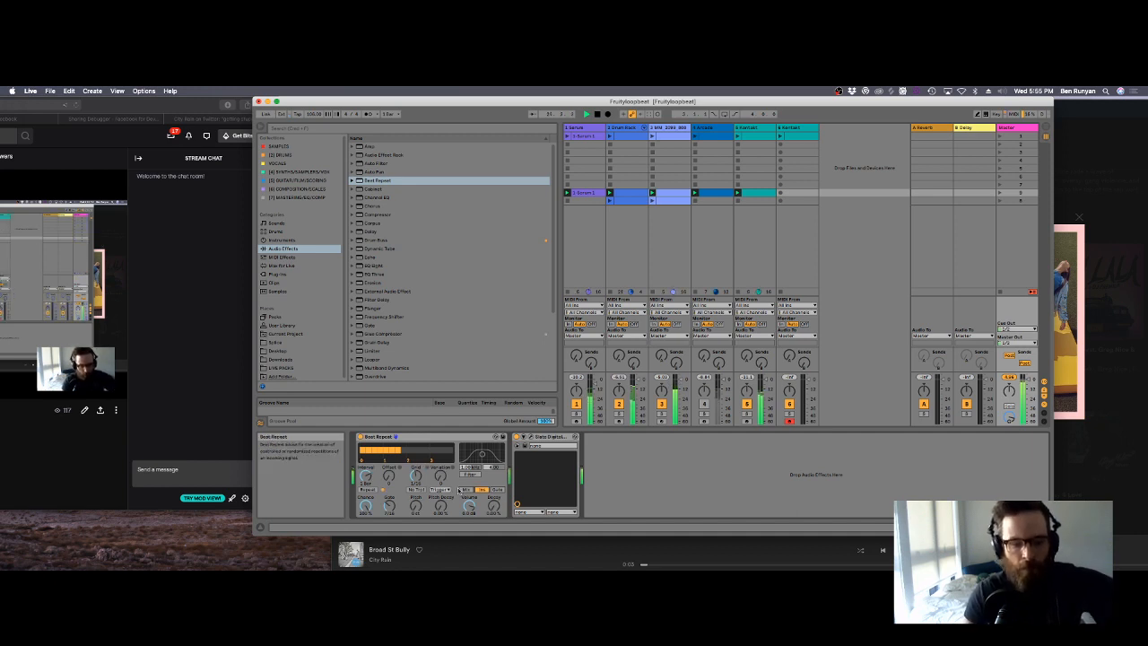
pyautogui.click(369, 491)
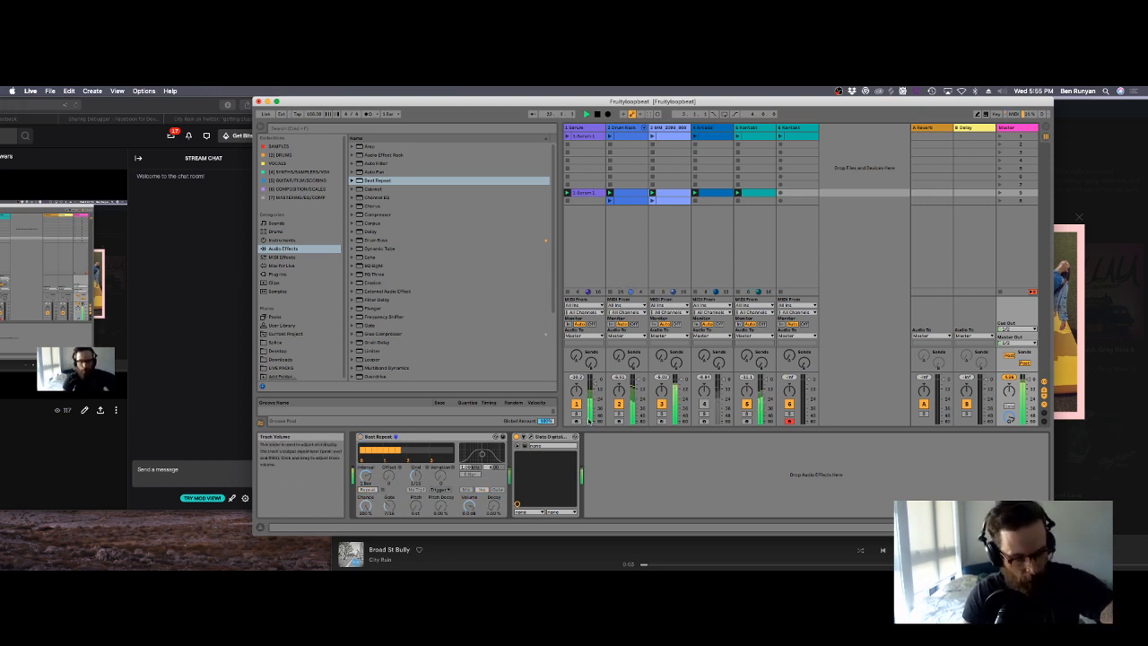
pyautogui.press('super+m')
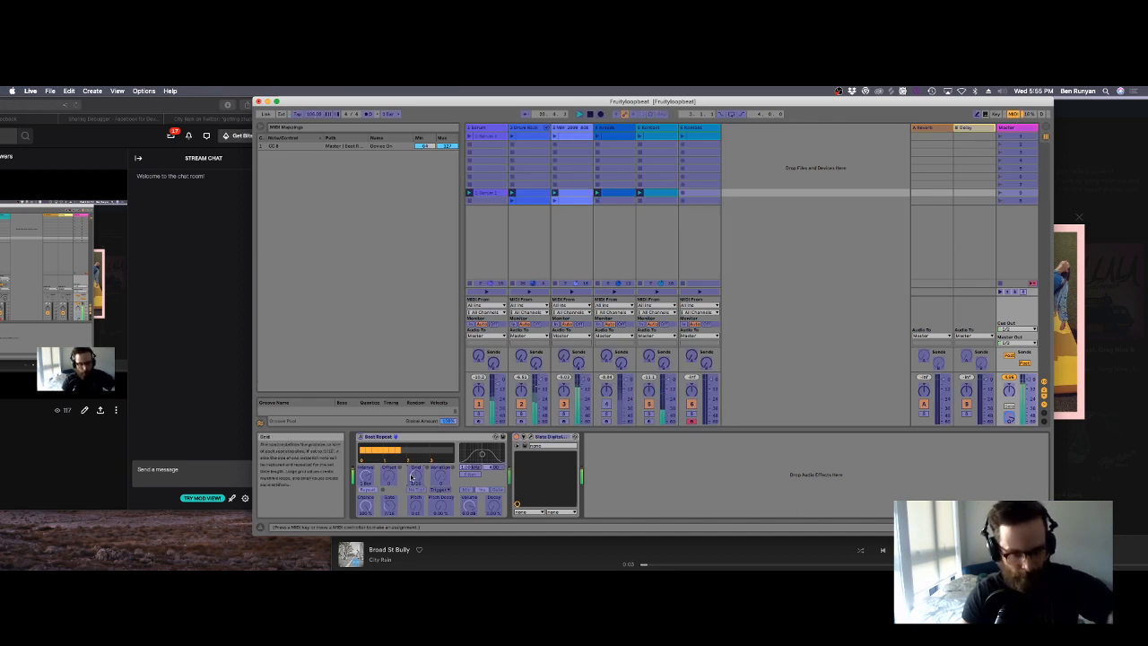
pyautogui.click(1013, 114)
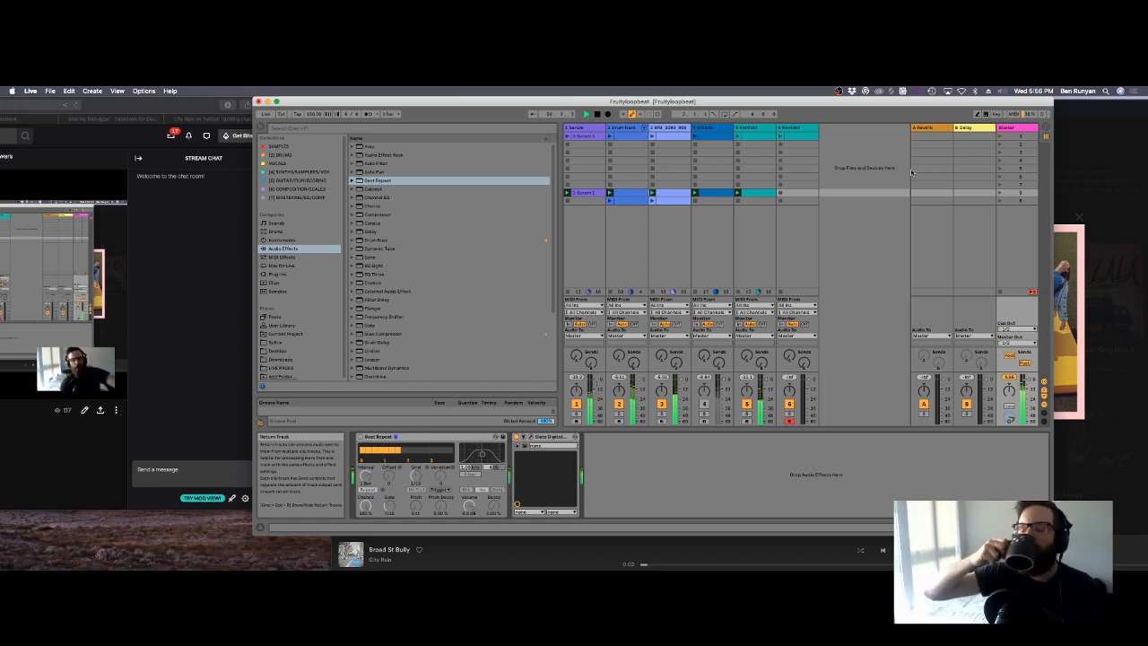
pyautogui.press('space')
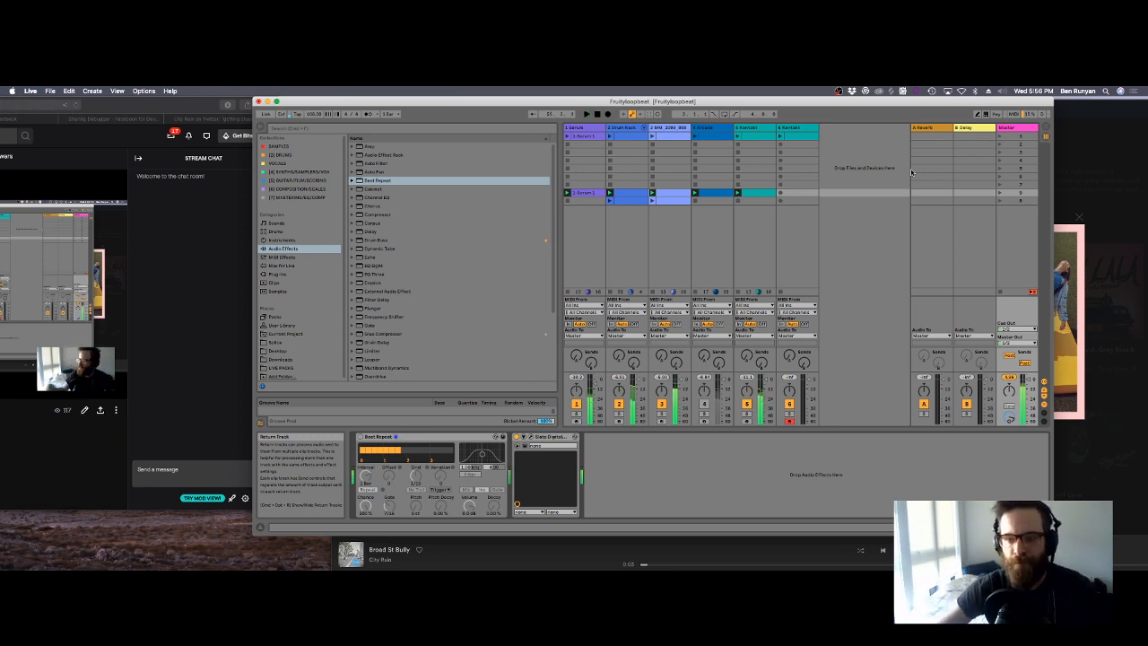
# Step: Open the Serum track's scene 8 clip, solo the track and listen to its notes
pyautogui.doubleClick(635, 195)
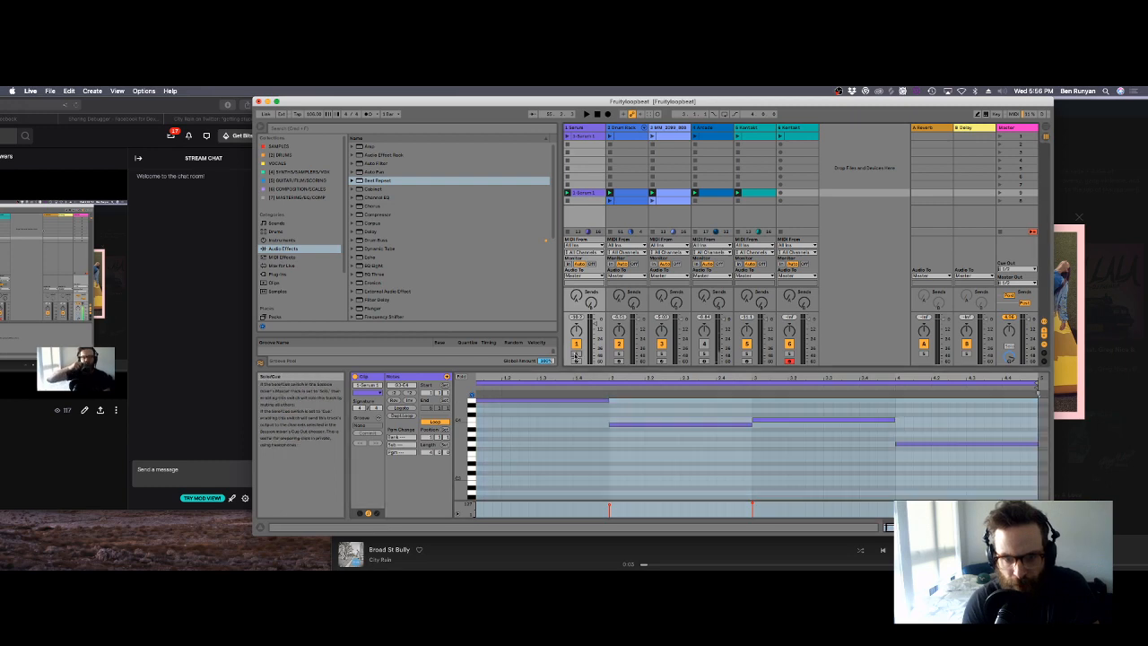
pyautogui.click(575, 355)
pyautogui.moveTo(462, 443)
pyautogui.mouseDown()
pyautogui.moveTo(422, 453)
pyautogui.moveTo(420, 441)
pyautogui.moveTo(441, 444)
pyautogui.mouseUp()
pyautogui.press('space')
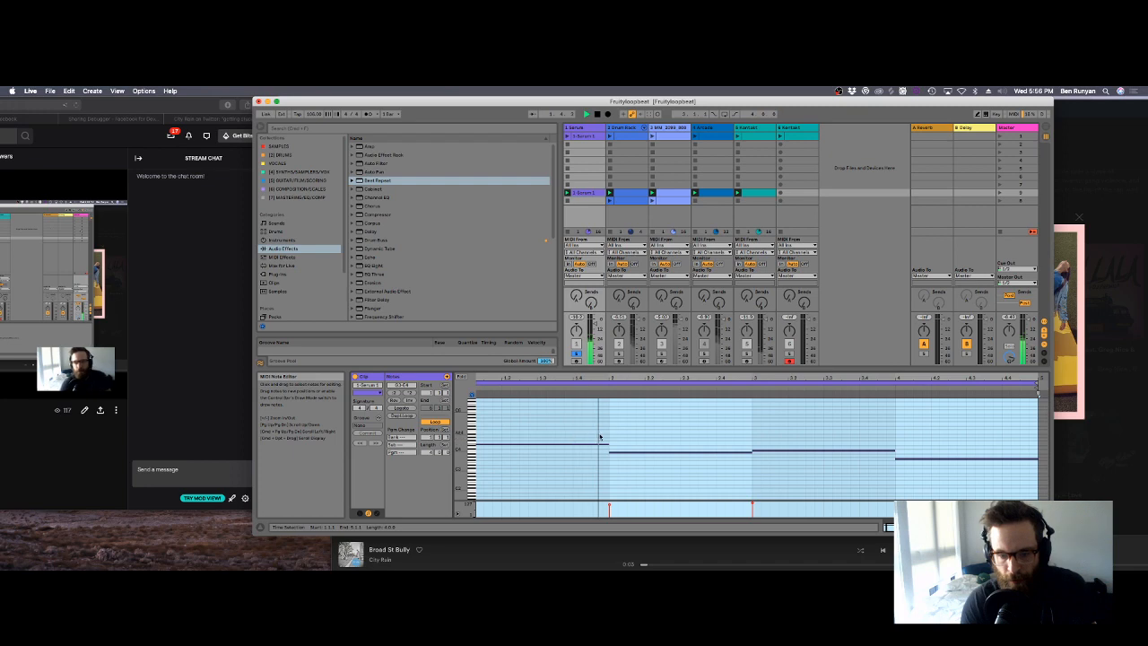
pyautogui.press('space')
# Step: Examine the Serum track's device chain with the track armed and return to its scene 8 clip
pyautogui.doubleClick(588, 130)
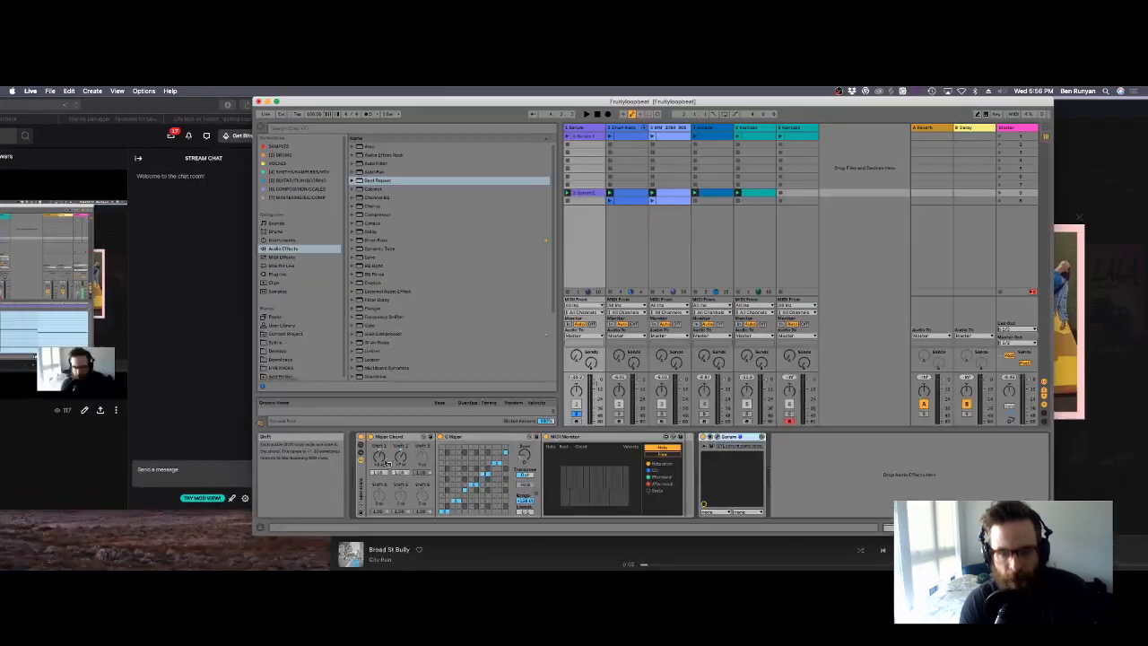
pyautogui.click(576, 421)
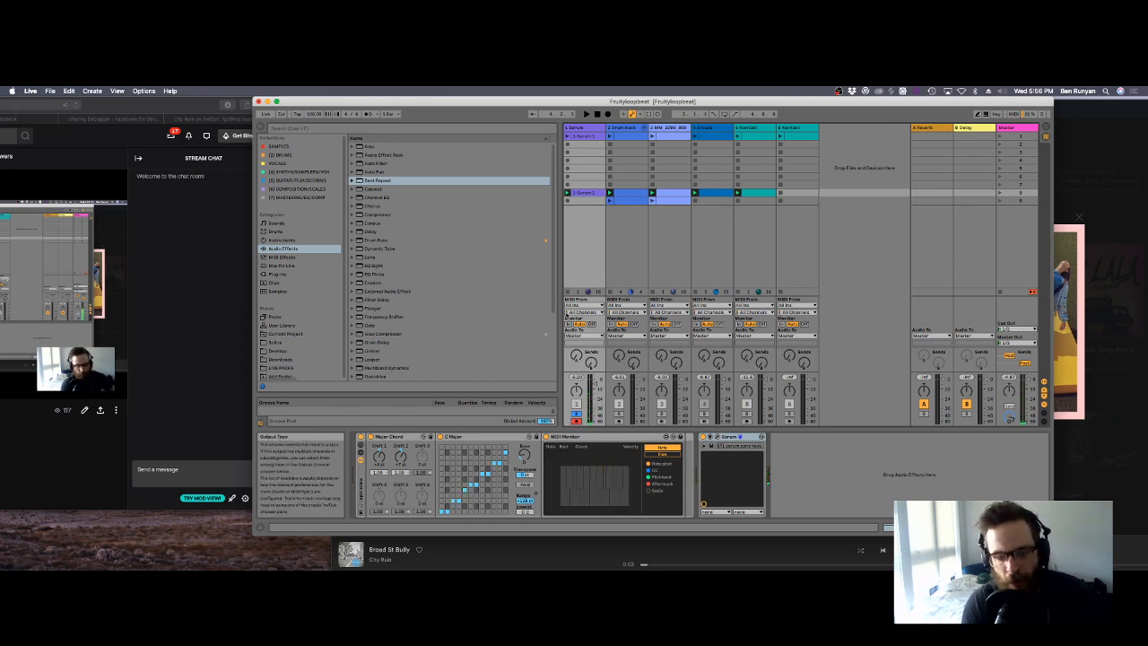
pyautogui.doubleClick(584, 193)
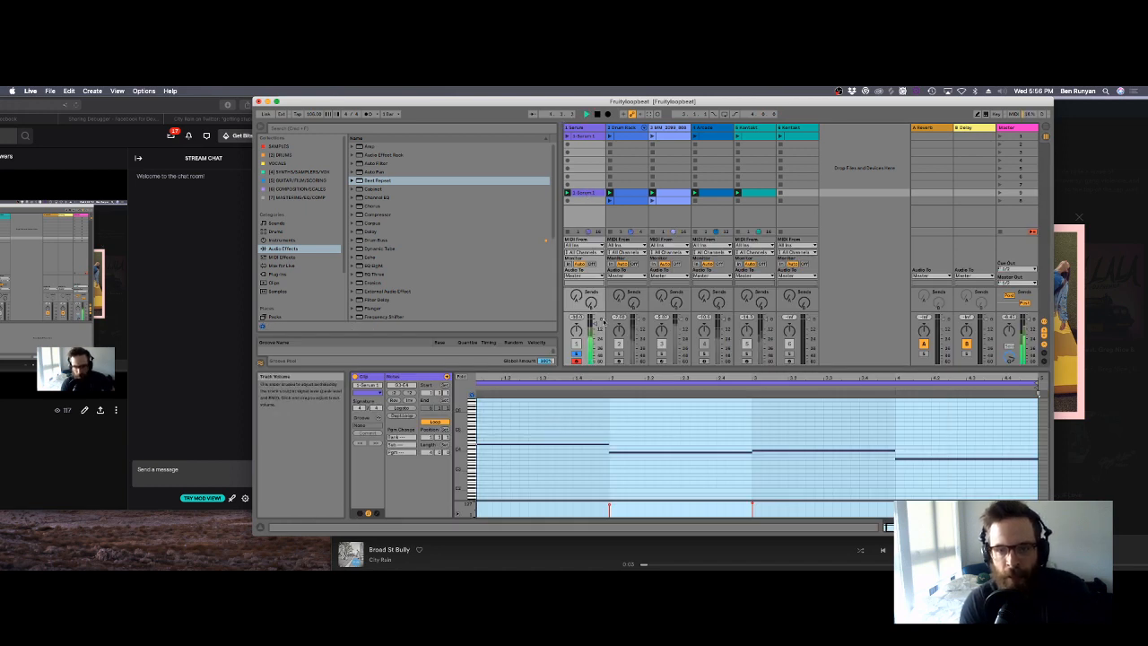
# Step: Audition the CHAMPAGNE_DRIP hi-hat in the Drum Rack's scene 8 clip and play that track soloed
pyautogui.click(619, 359)
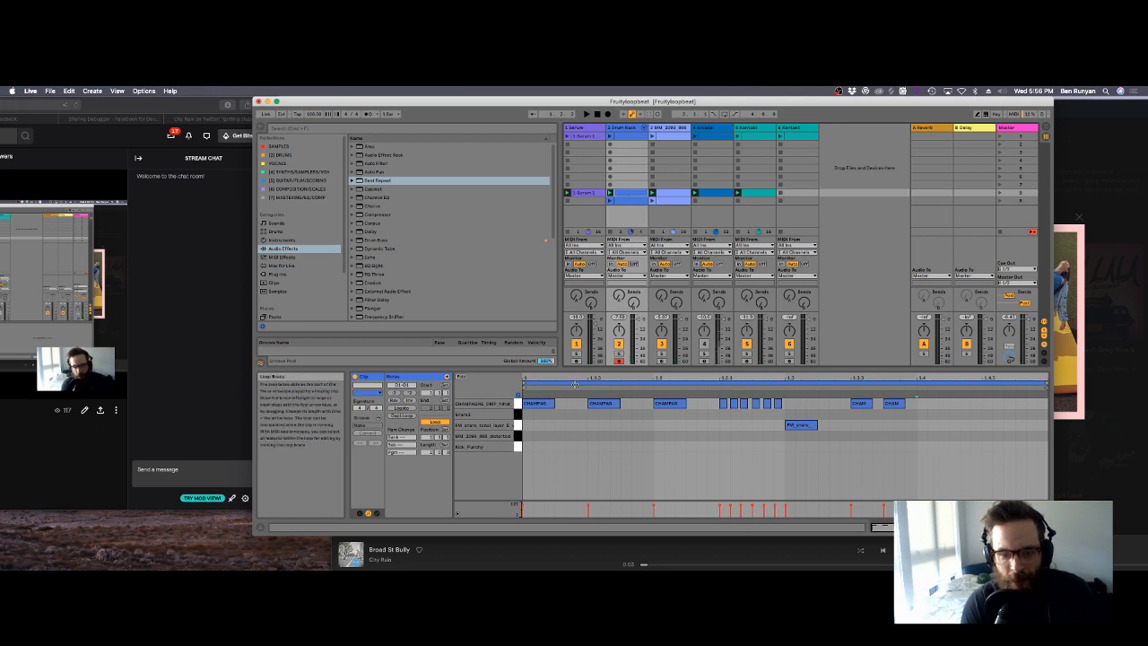
pyautogui.click(518, 406)
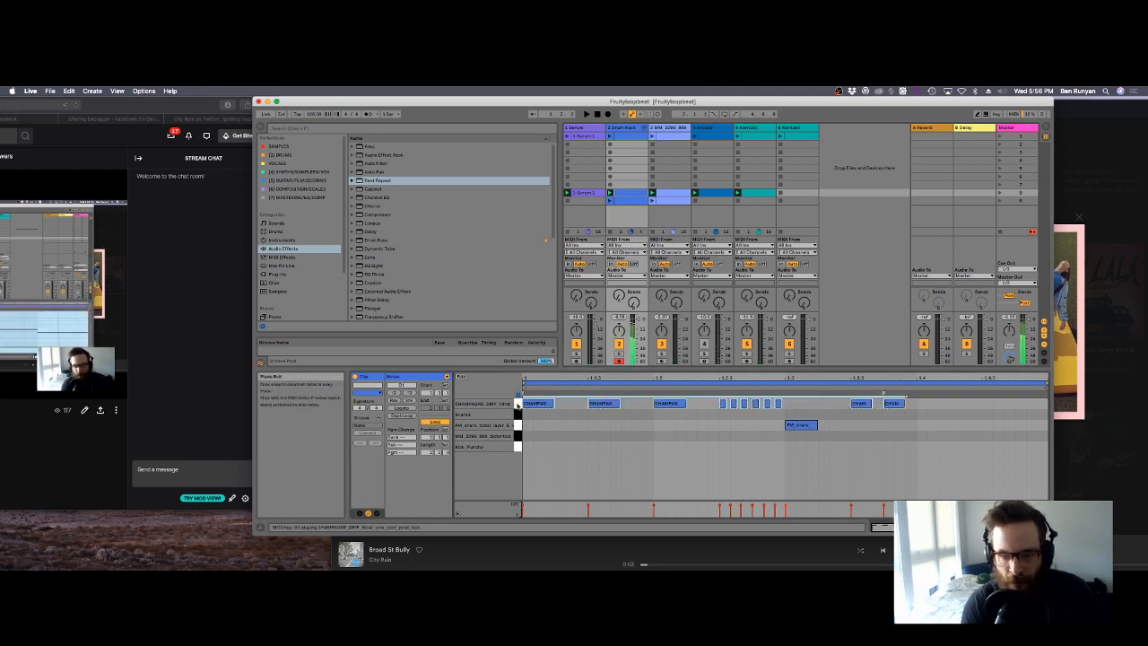
pyautogui.press('space')
pyautogui.click(618, 353)
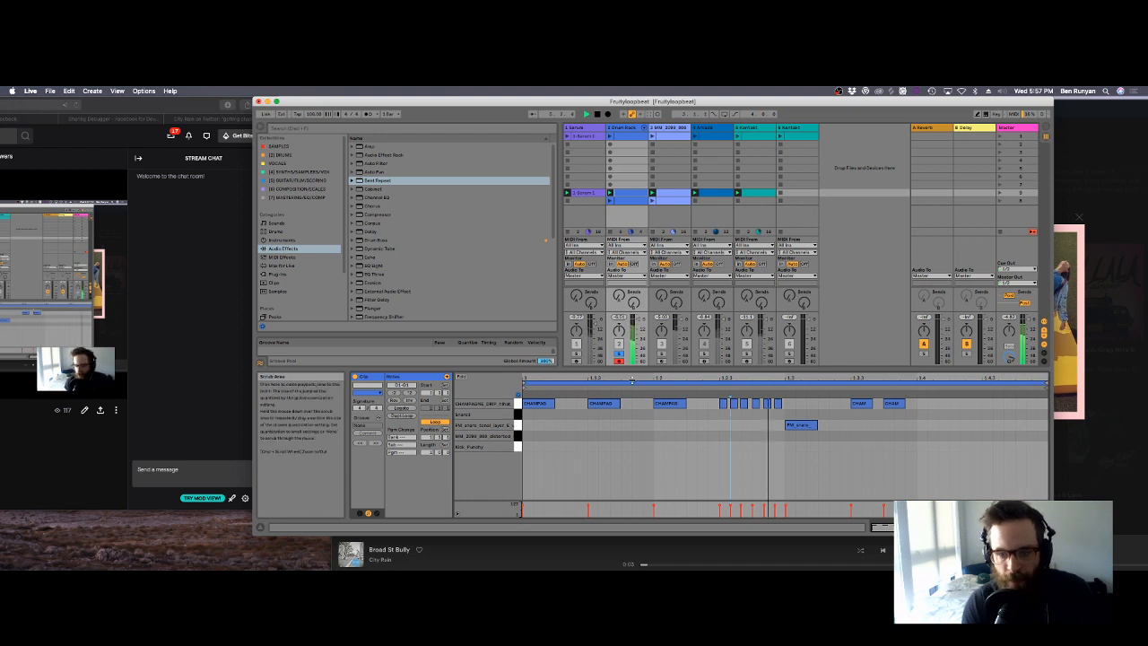
# Step: Review the 808 bass track's scene 8 clip and display the track's sampler device
pyautogui.click(668, 198)
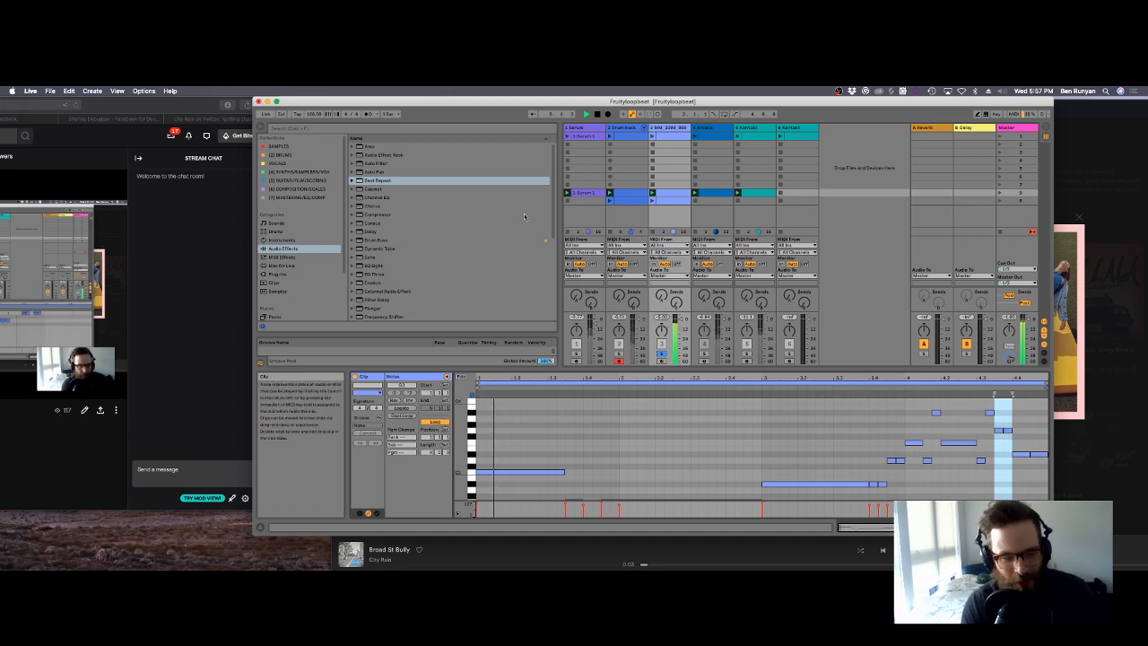
pyautogui.moveTo(462, 428); pyautogui.dragTo(451, 429)
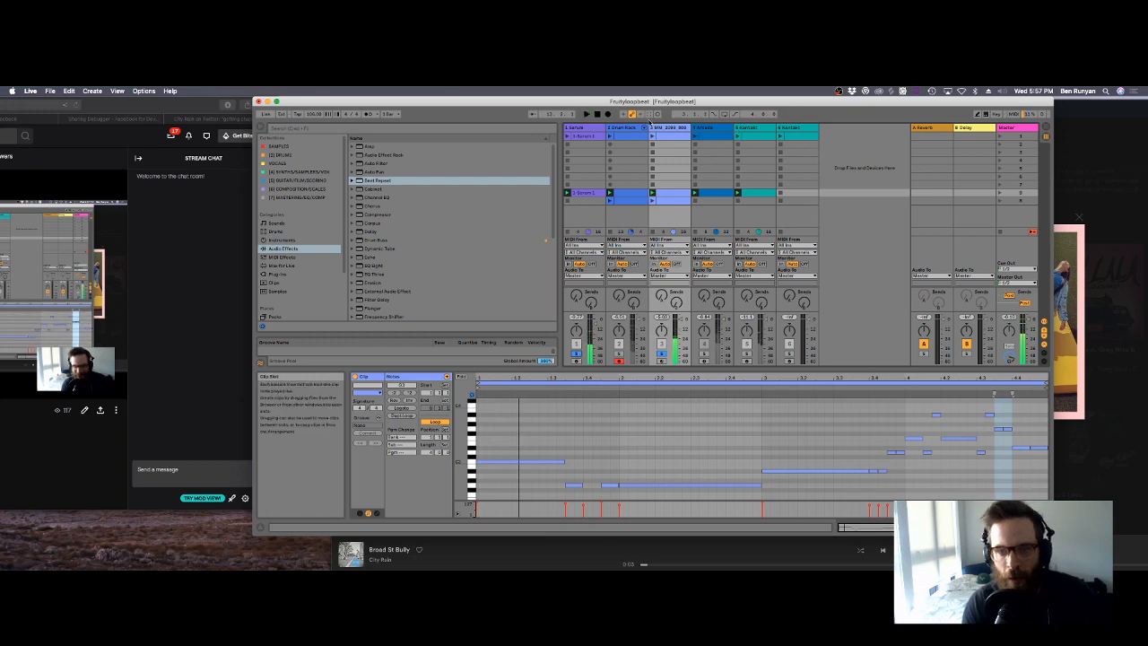
pyautogui.click(668, 127)
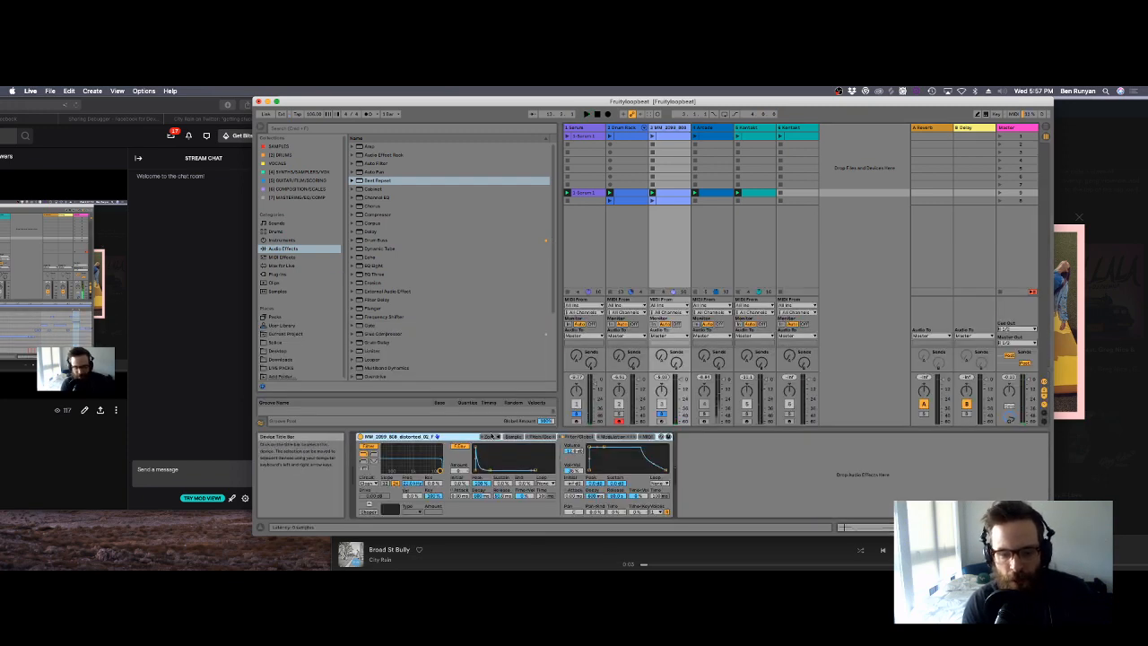
# Step: Create a new MIDI track holding an empty Simpler from the synths and samplers collection
pyautogui.click(309, 171)
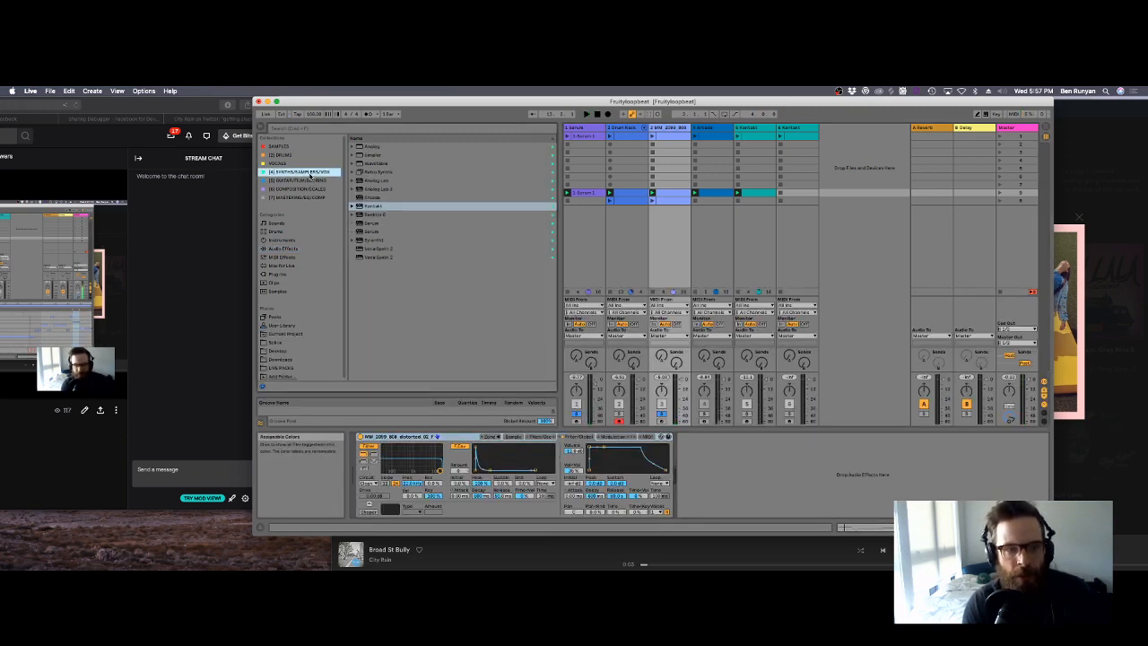
pyautogui.click(380, 156)
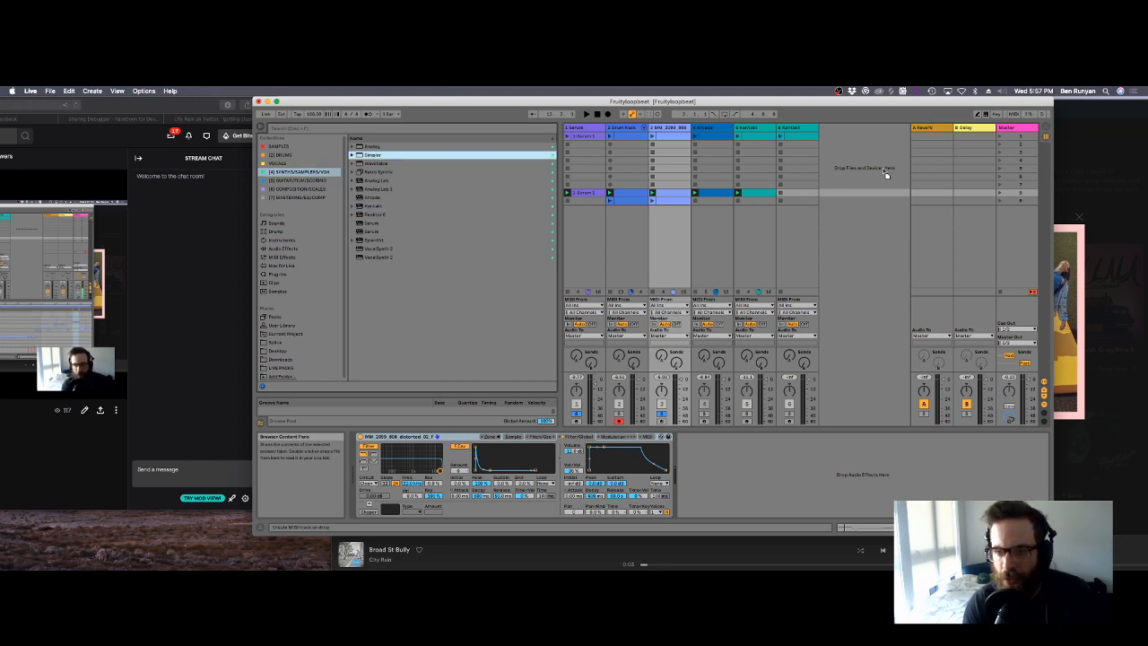
pyautogui.moveTo(885, 173); pyautogui.dragTo(884, 171)
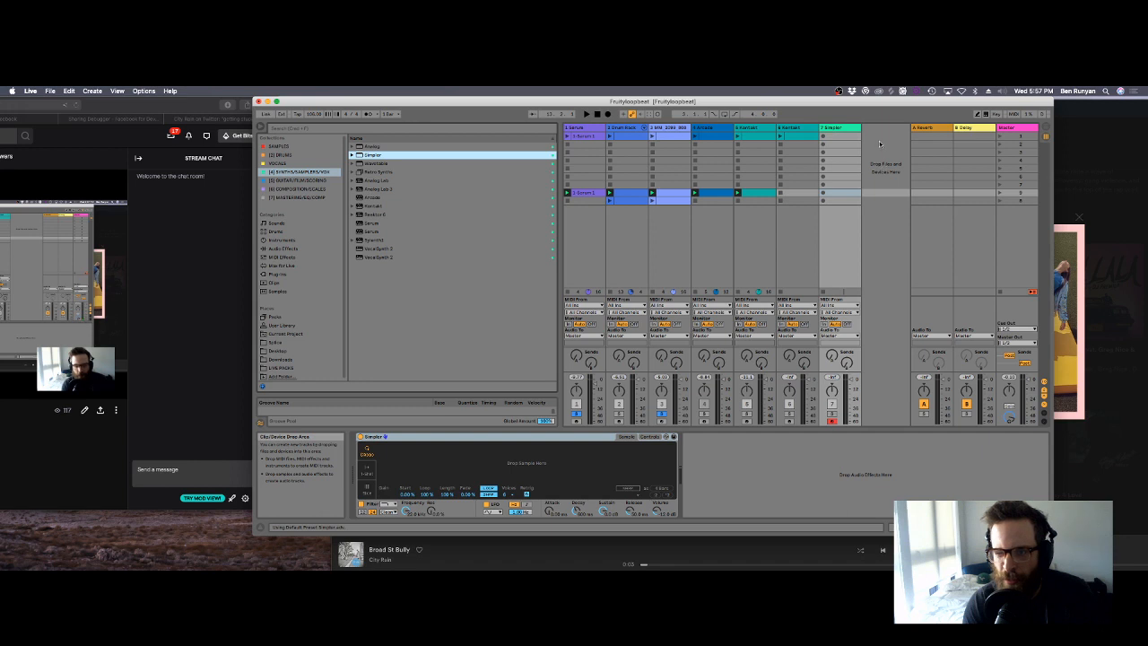
# Step: Switch to Splice and remove the hats tag from the Drums sample filter
pyautogui.click(896, 91)
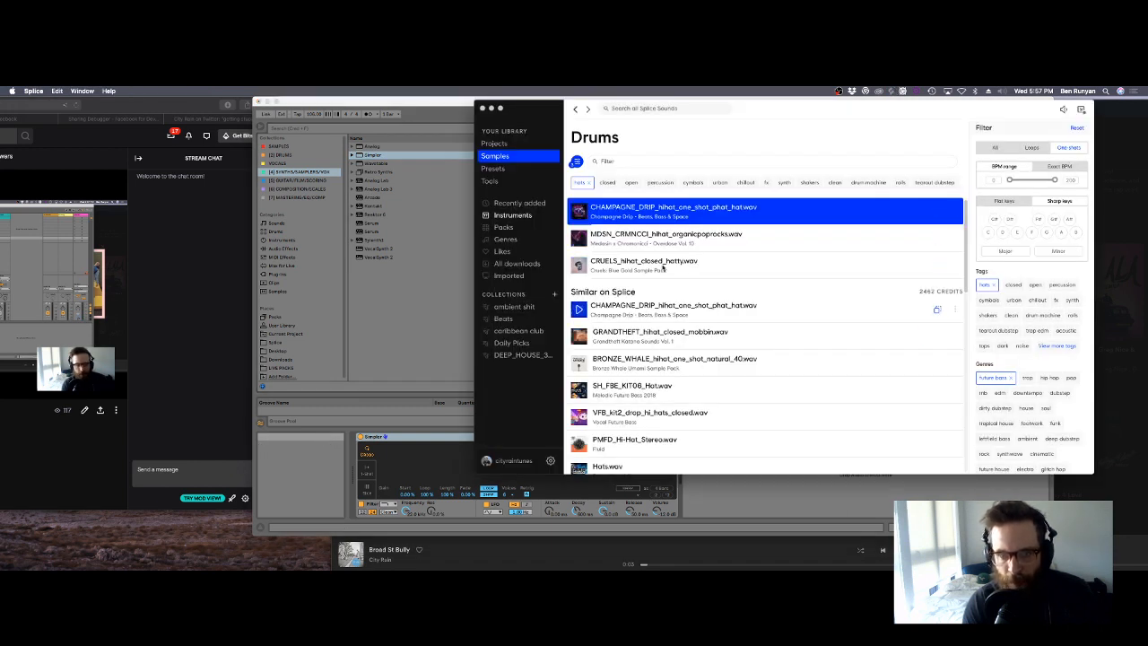
pyautogui.click(584, 184)
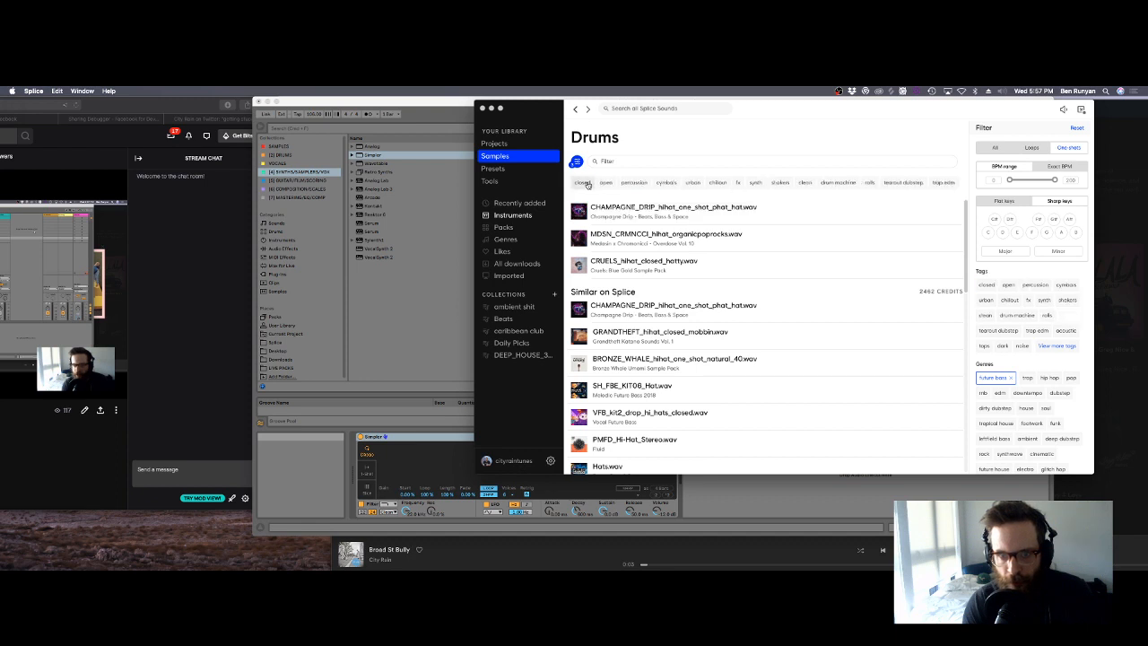
# Step: Load the MM_2099_808_distorted_02_F sample from Splice into the new track's Simpler and convert the device to Sampler
pyautogui.moveTo(646, 285); pyautogui.dragTo(459, 465)
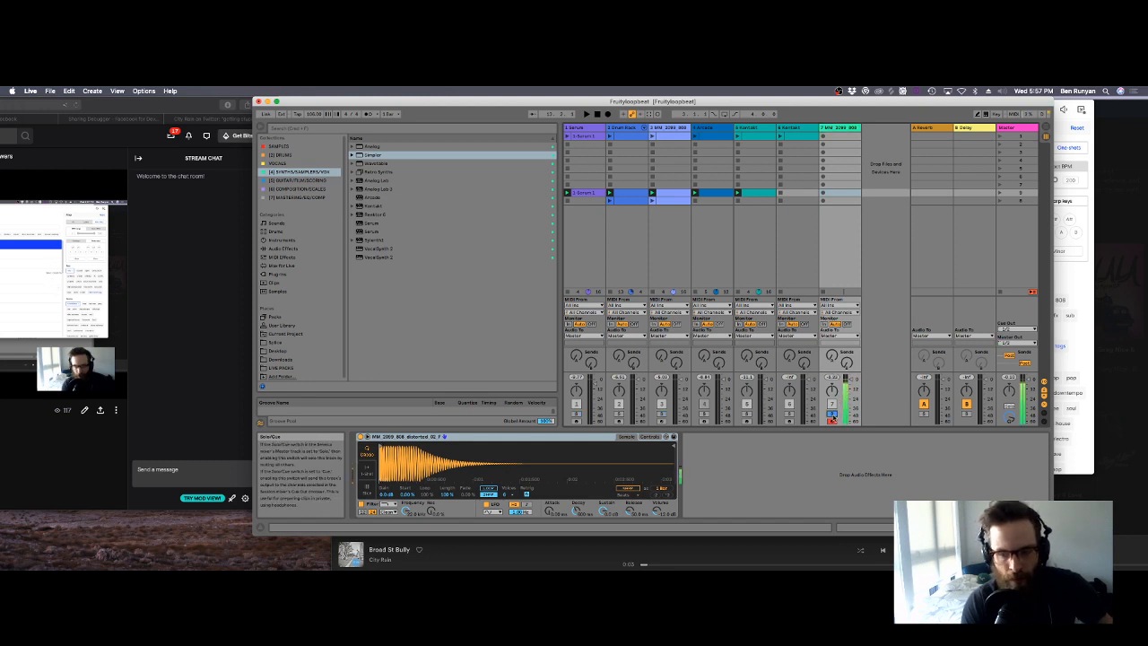
pyautogui.click(655, 440)
pyautogui.click(654, 438)
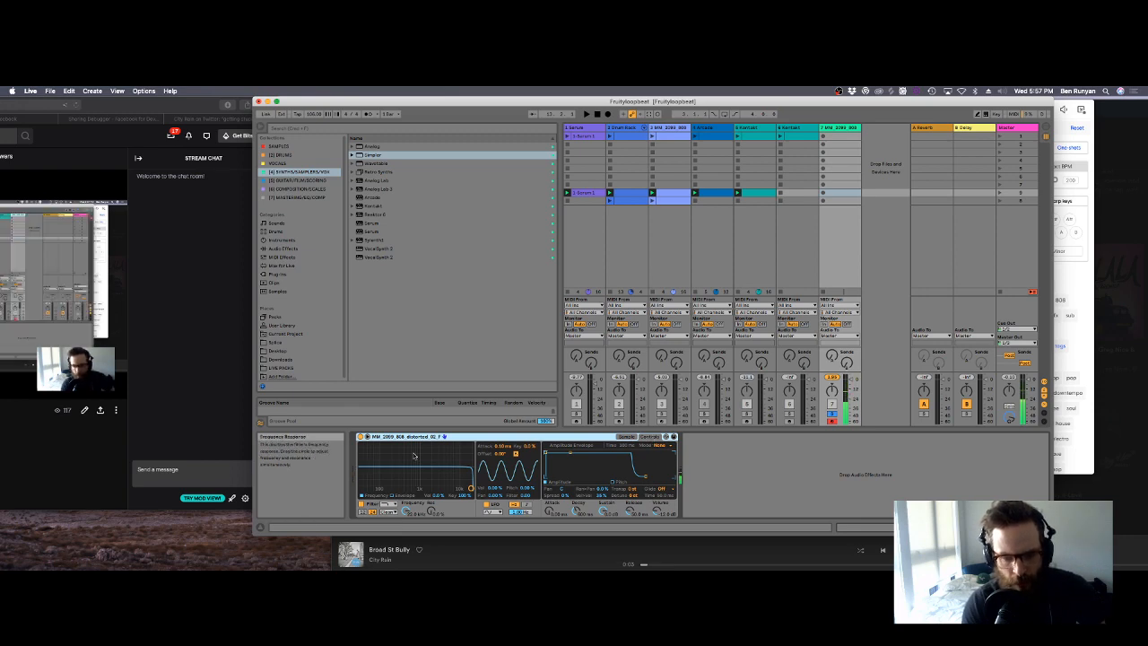
pyautogui.rightClick(481, 439)
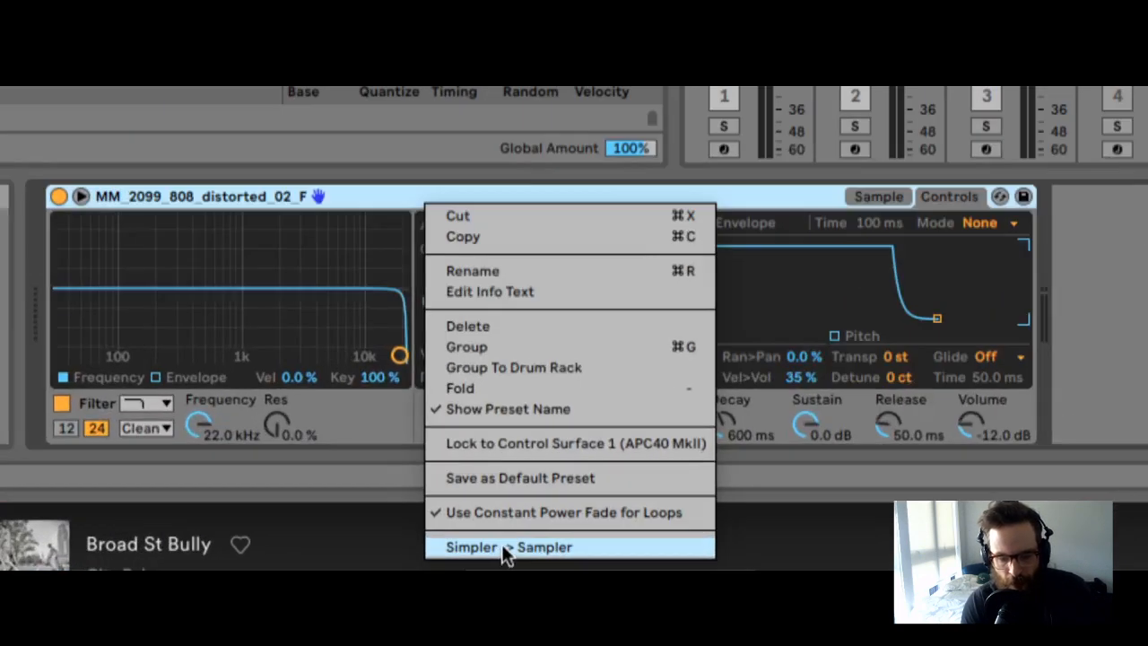
pyautogui.click(507, 550)
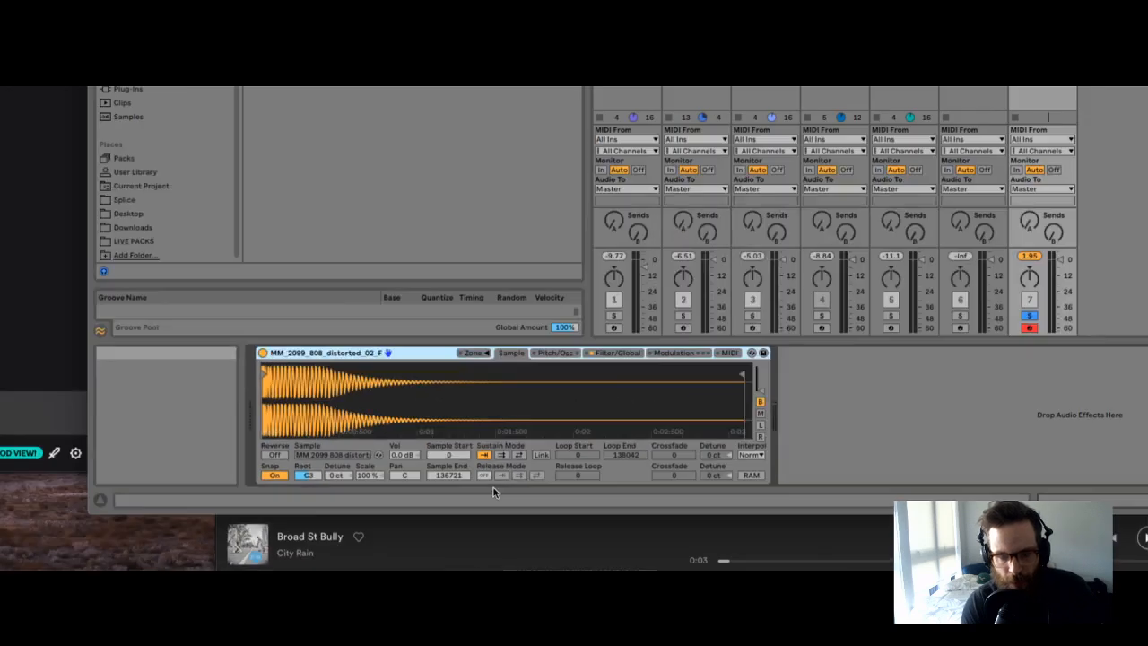
# Step: Limit the Sampler to 1 voice in its filter and global settings
pyautogui.click(617, 352)
pyautogui.click(737, 475)
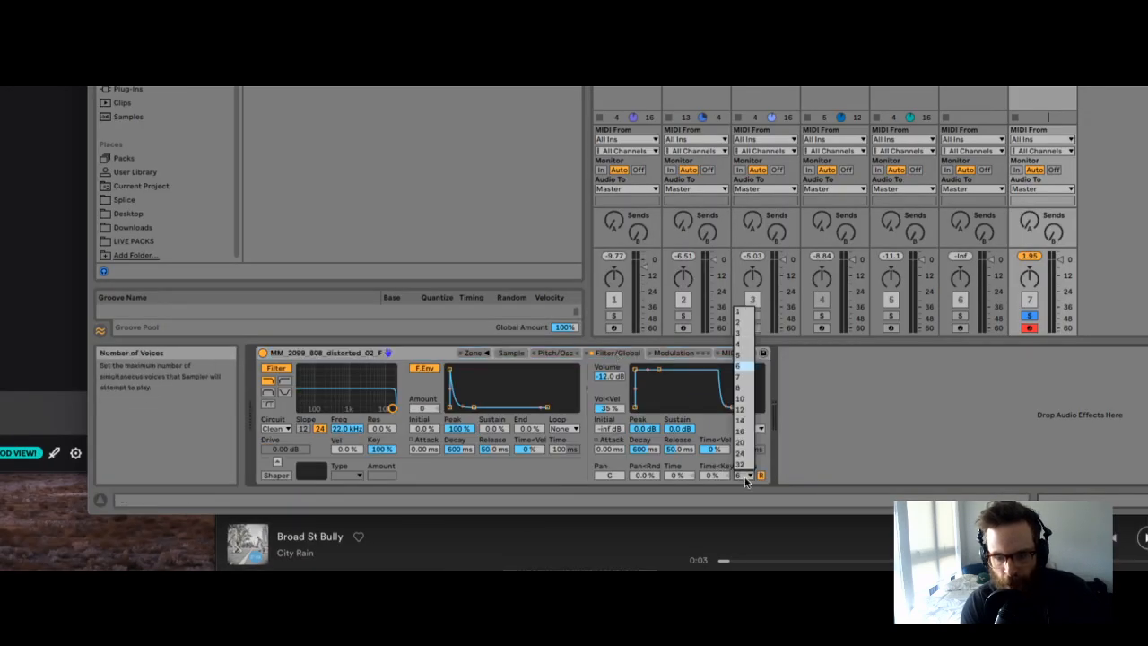
pyautogui.click(738, 313)
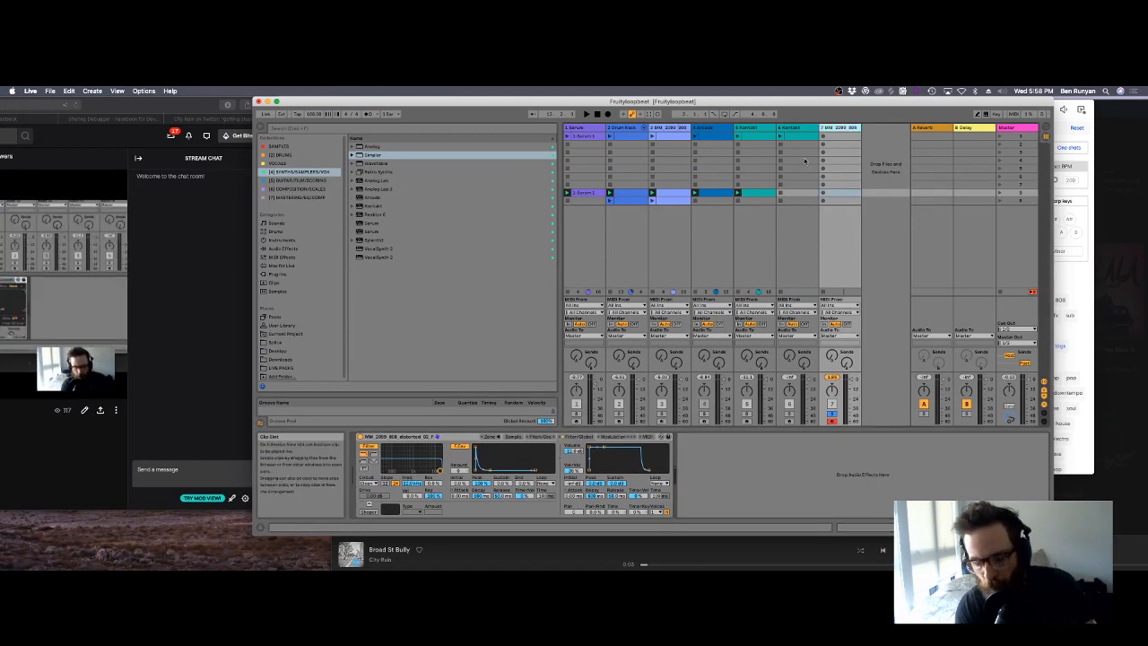
# Step: Delete the added 808 Sampler track and play the original 808 bass track's scene 8 clip with that track soloed
pyautogui.press('Delete')
pyautogui.click(662, 421)
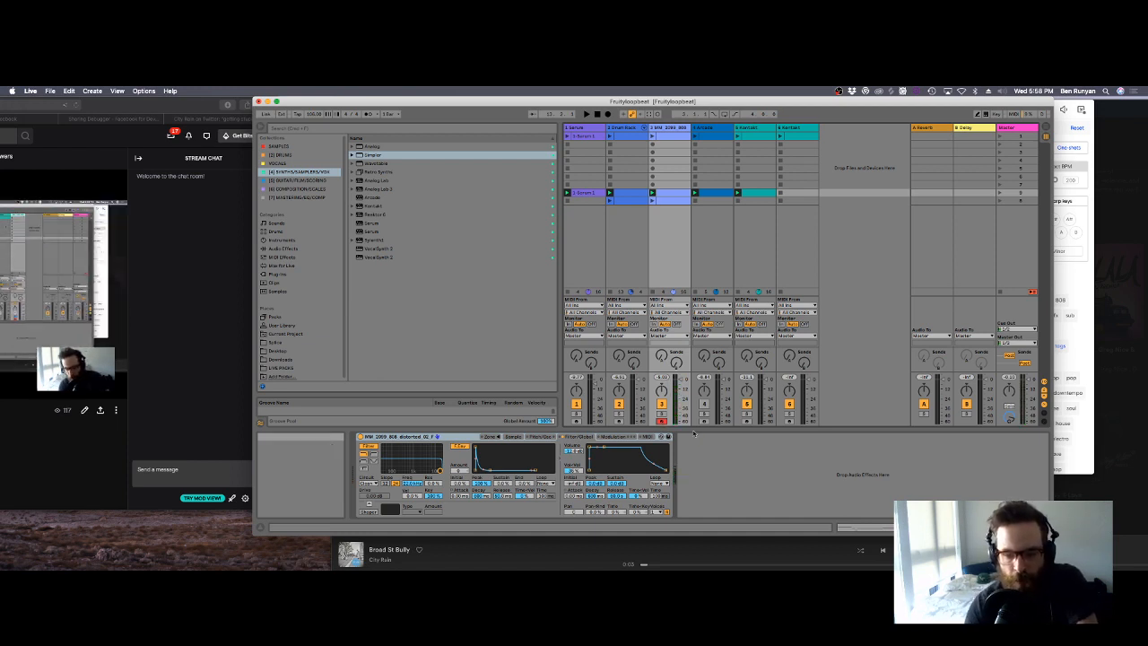
pyautogui.click(661, 413)
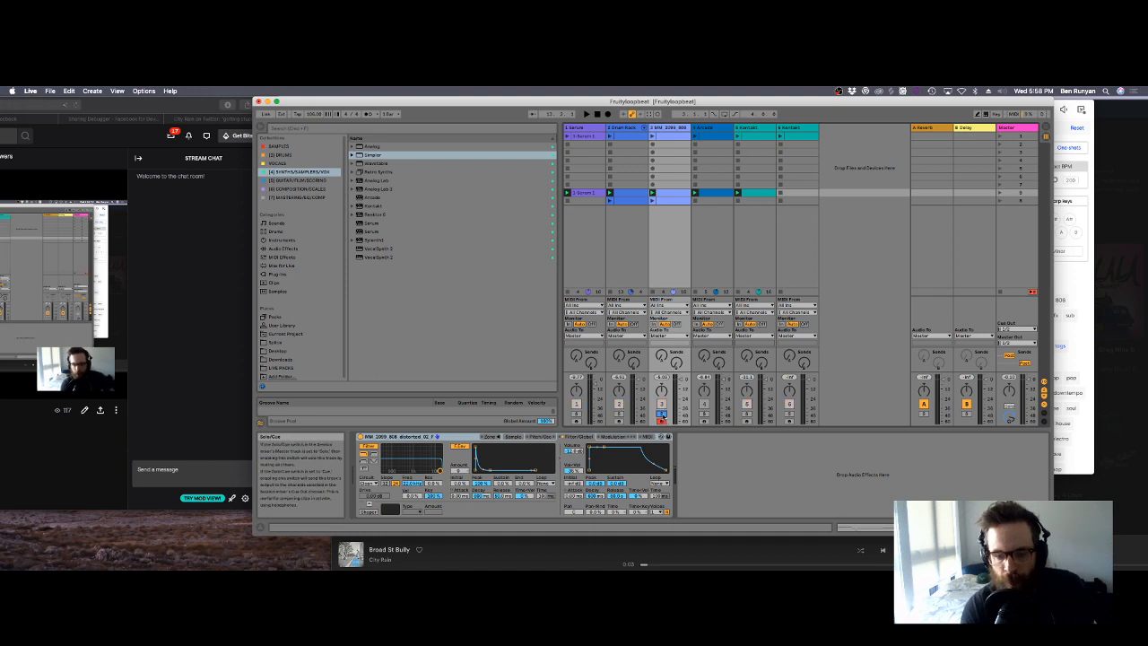
pyautogui.click(679, 193)
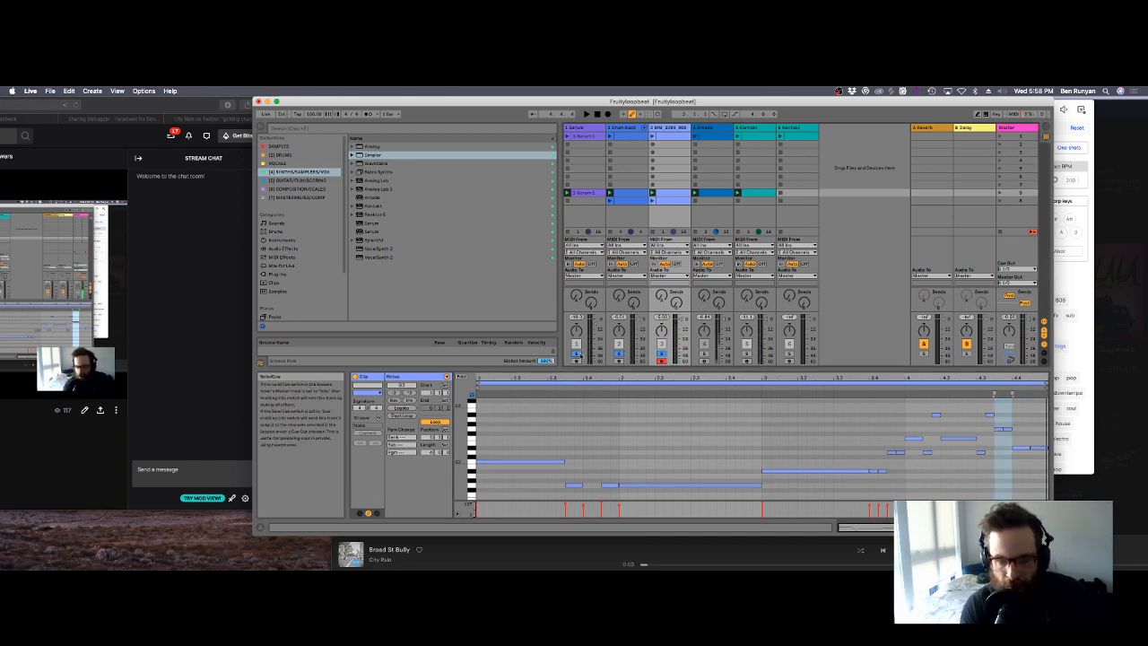
pyautogui.press('space')
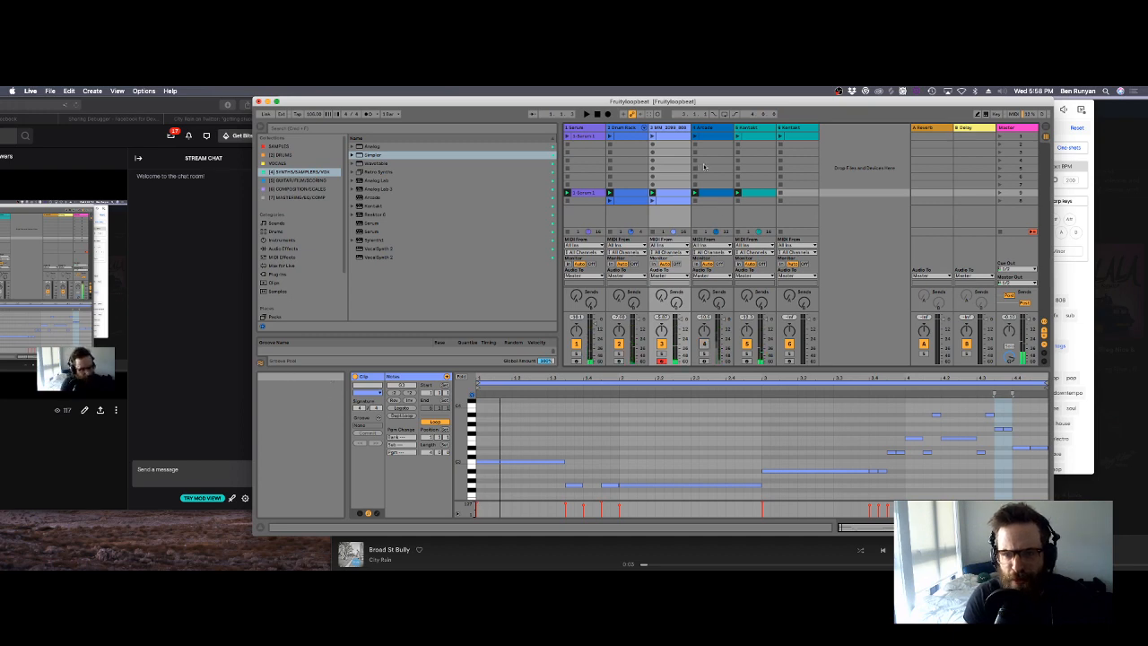
# Step: Show the Exhale patch in the fifth track's Kontakt, audition it, and close the plugin window
pyautogui.doubleClick(751, 128)
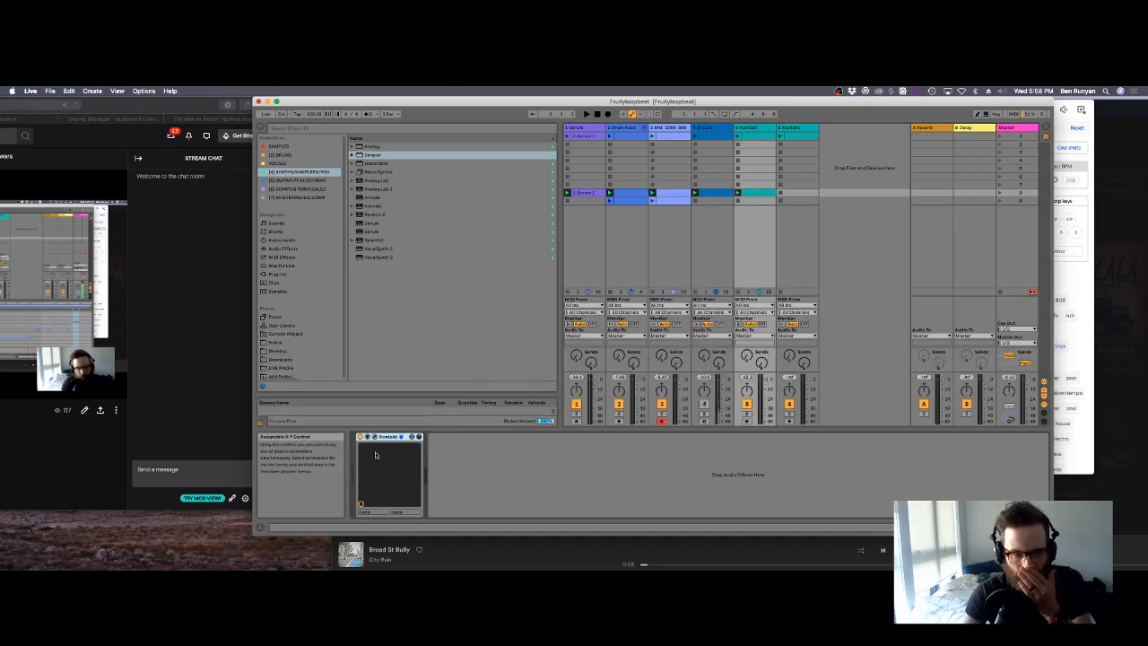
pyautogui.click(374, 436)
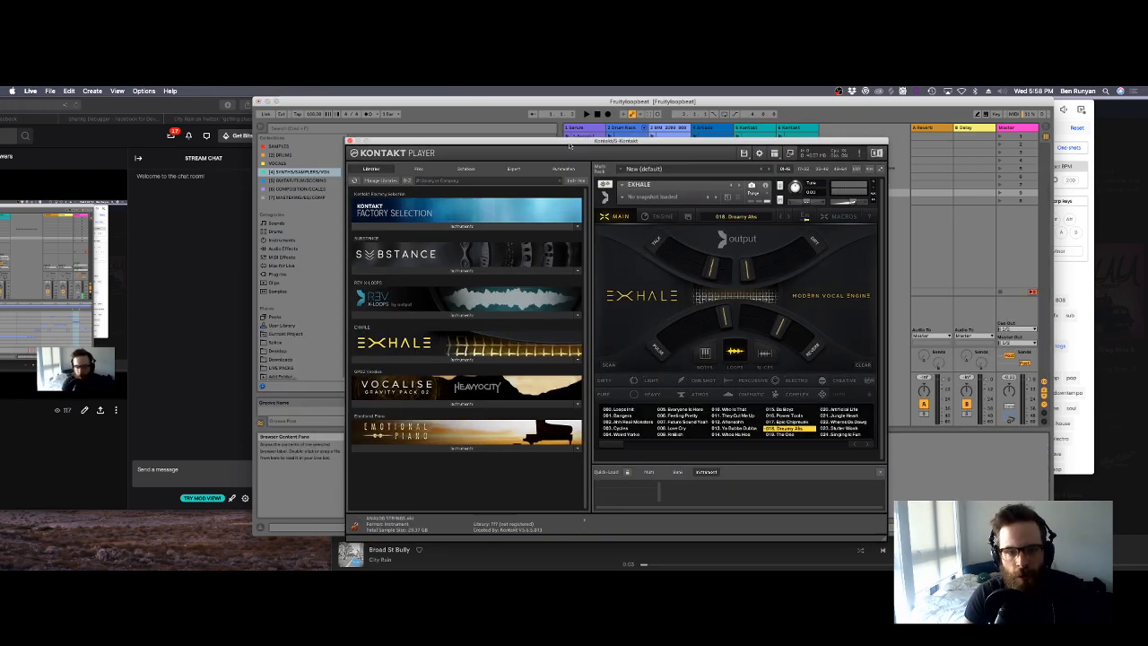
pyautogui.moveTo(569, 144); pyautogui.dragTo(485, 111)
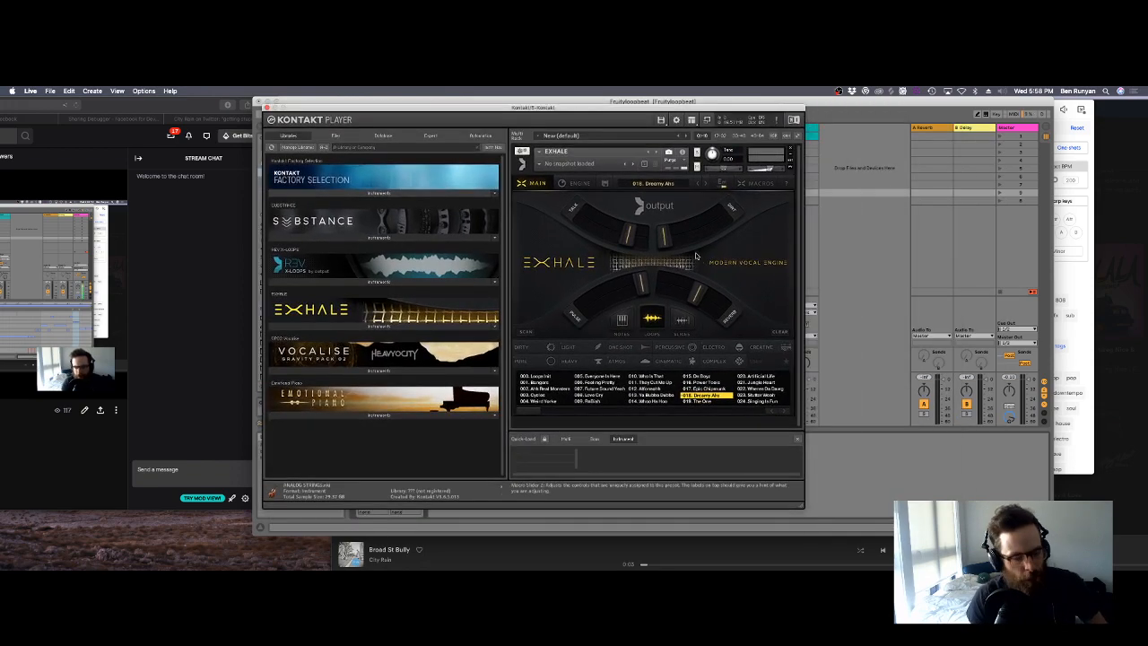
pyautogui.moveTo(700, 108); pyautogui.dragTo(513, 114)
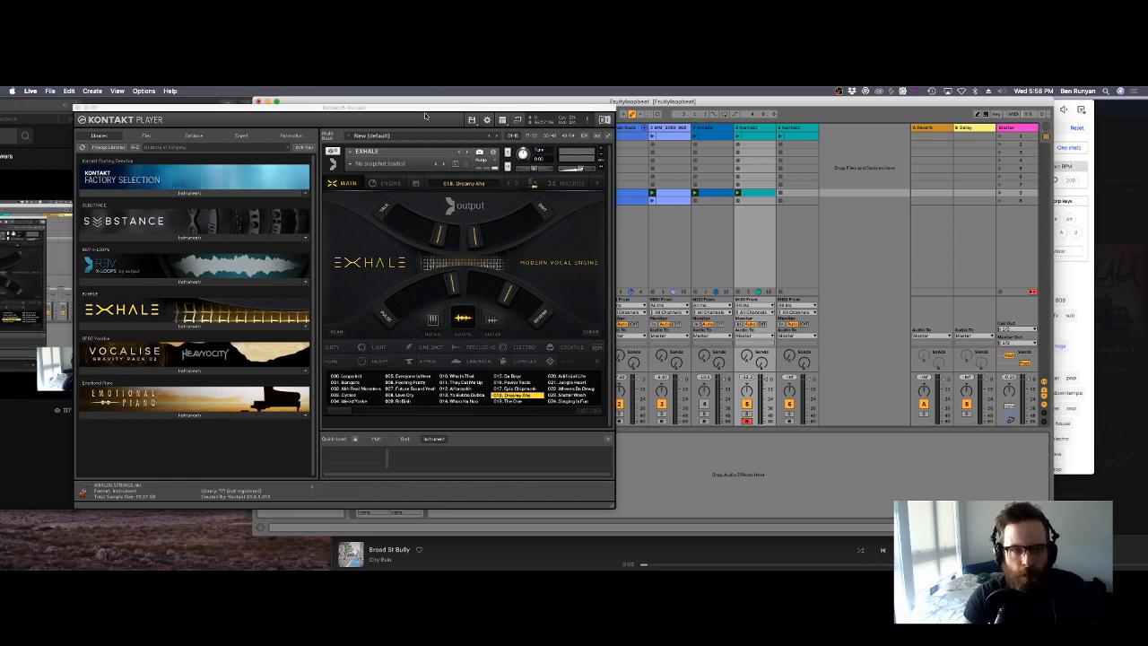
pyautogui.moveTo(425, 107); pyautogui.dragTo(673, 92)
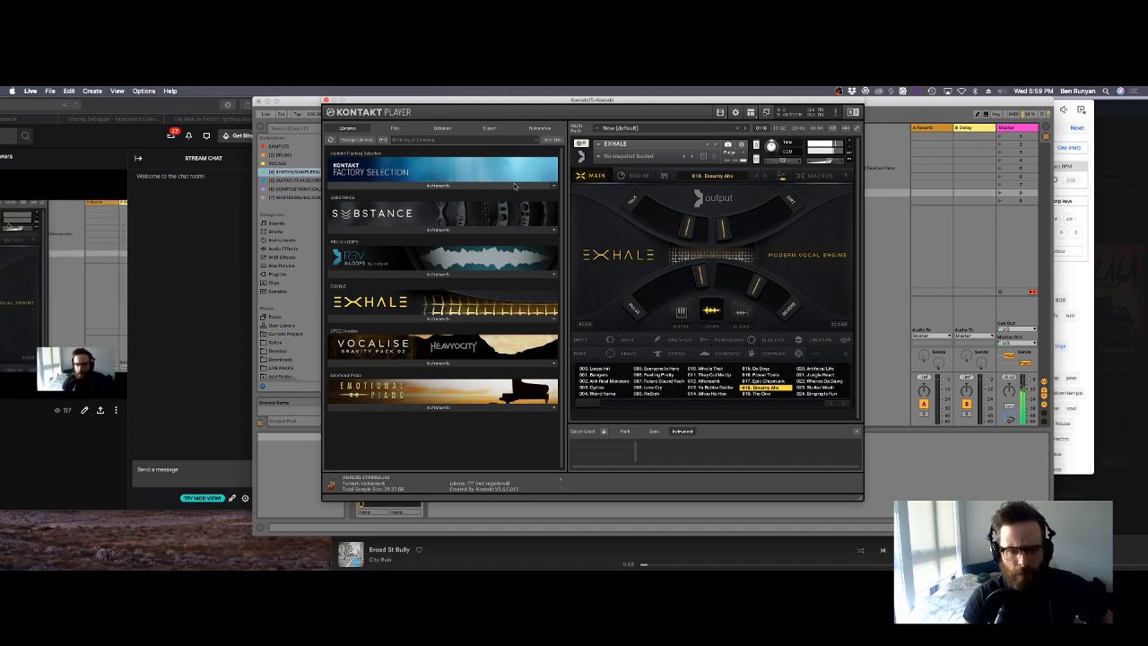
pyautogui.click(327, 101)
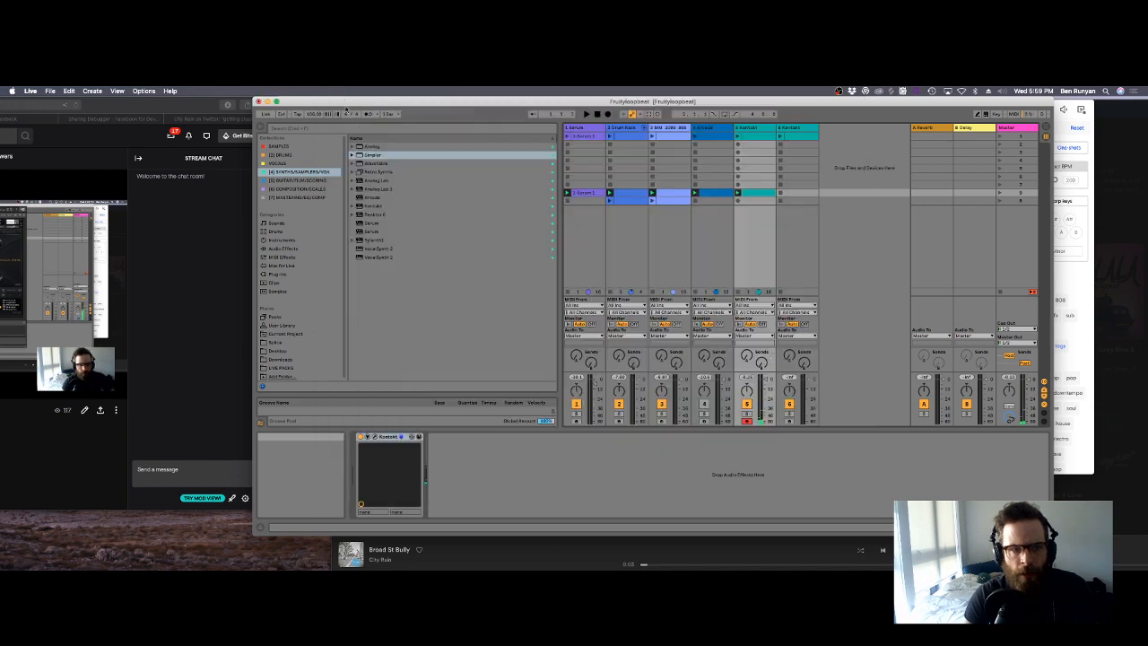
# Step: Examine the notes of the fifth track's scene 8 clip in an enlarged editor and play it with the other tracks
pyautogui.click(737, 193)
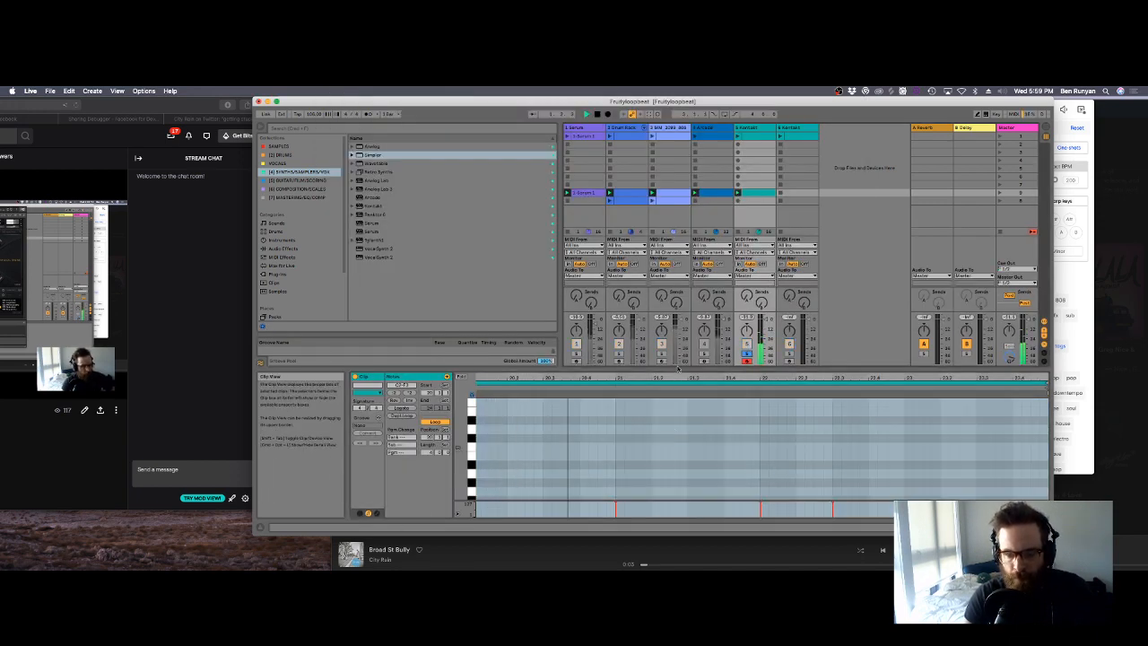
pyautogui.moveTo(758, 370); pyautogui.dragTo(740, 131)
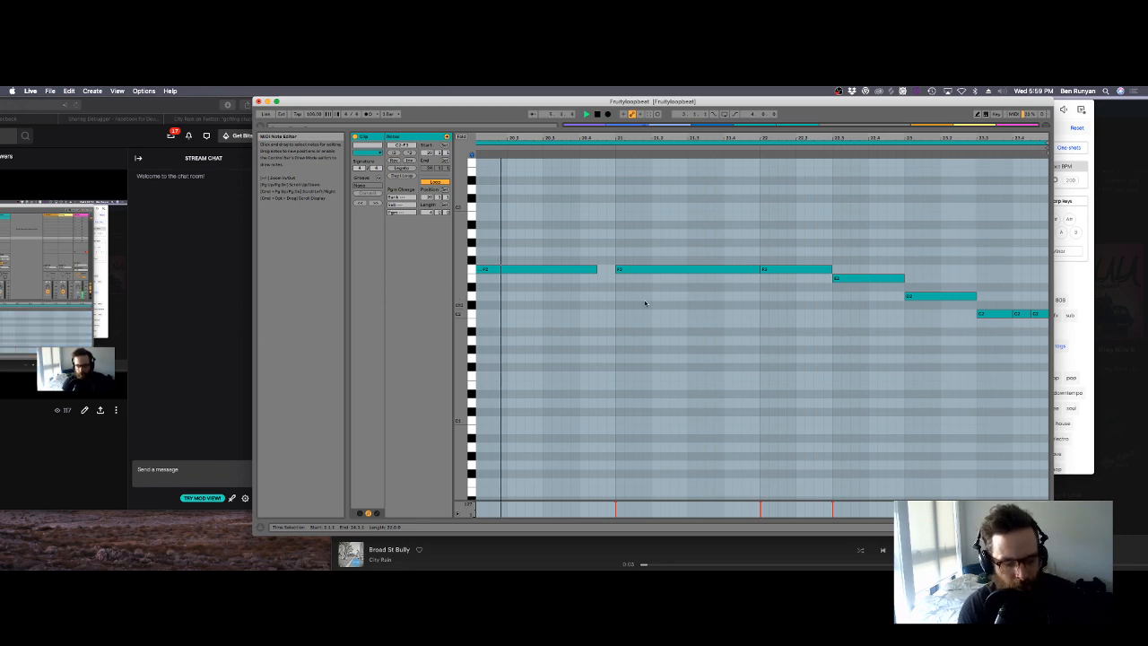
pyautogui.press('Tab')
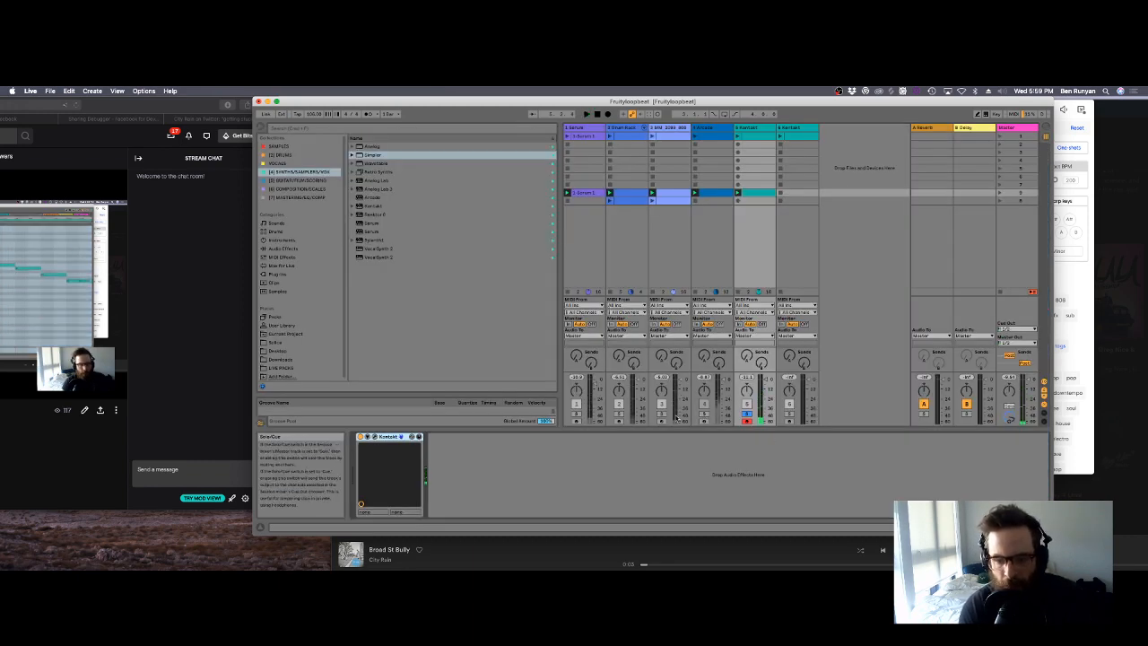
pyautogui.click(661, 413)
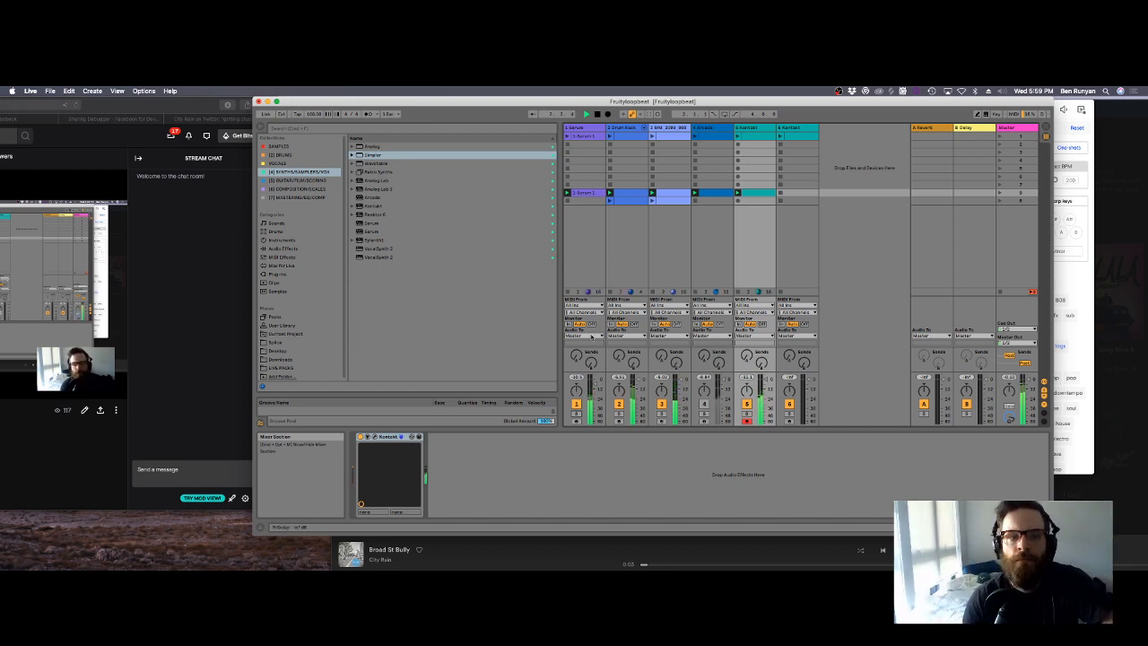
# Step: Launch scene 9 and arm the sixth track, which holds Kontakt and Reverb
pyautogui.moveTo(622, 101); pyautogui.dragTo(647, 100)
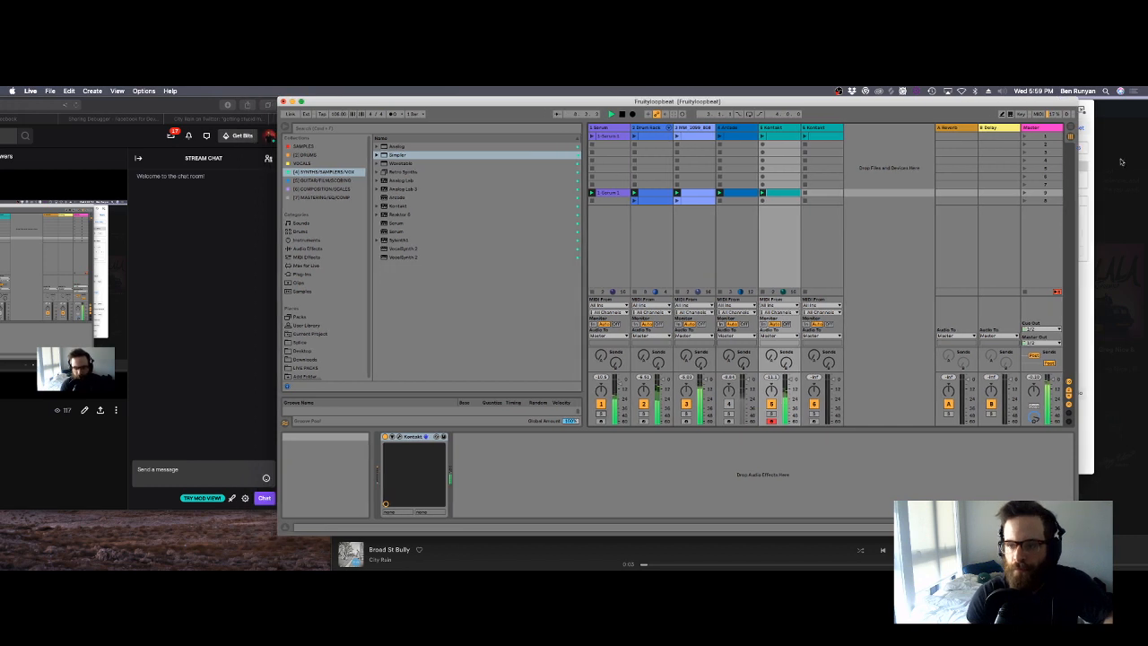
pyautogui.click(1023, 201)
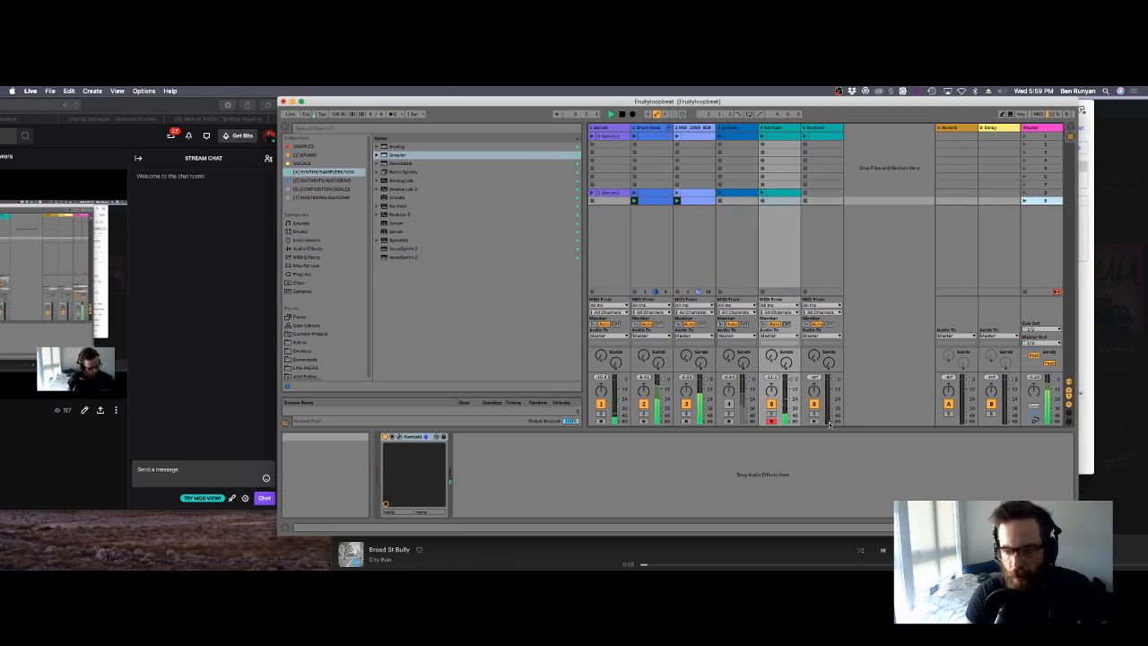
pyautogui.click(800, 340)
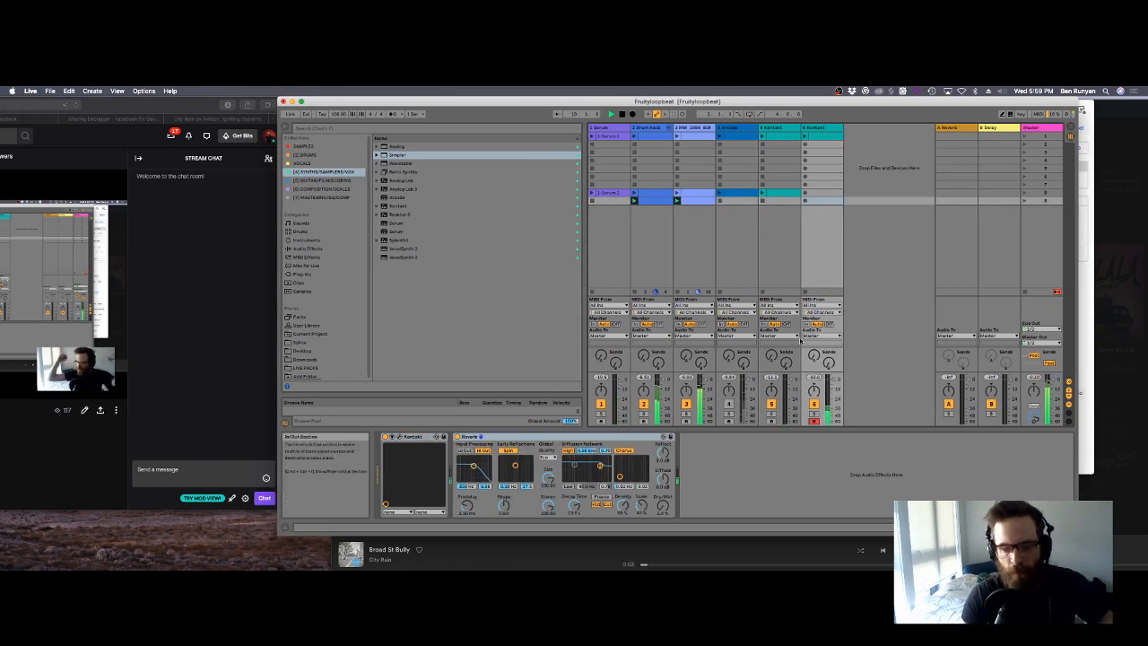
# Step: Adjust the Exhale instrument's output volume in the sixth track's Kontakt and close the plugin window
pyautogui.click(401, 436)
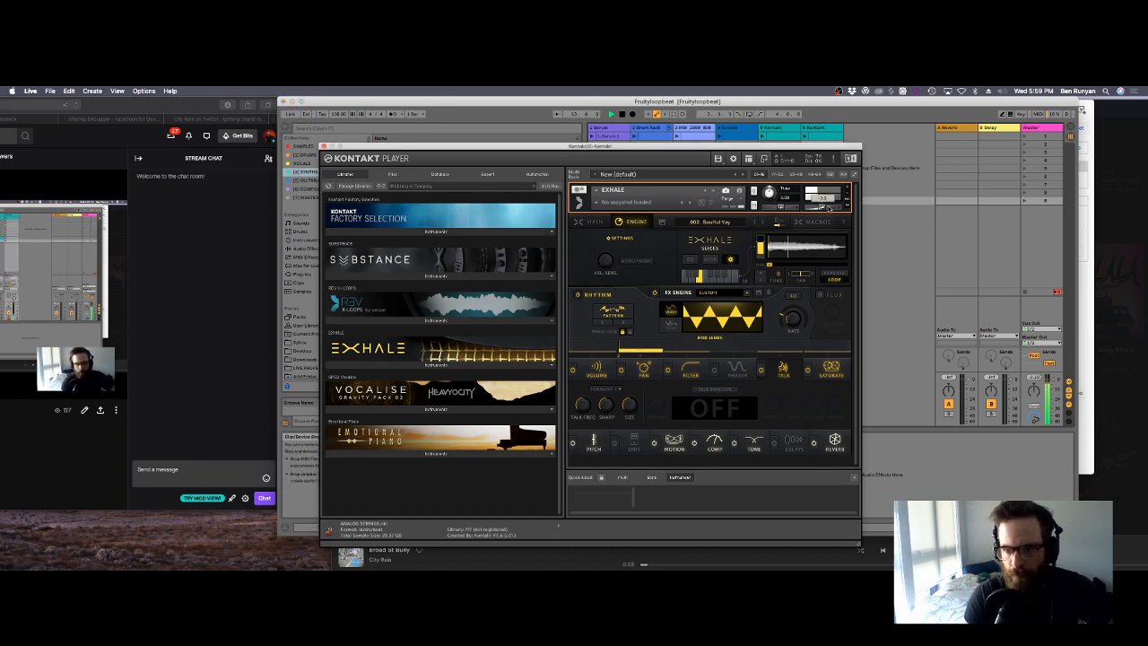
pyautogui.moveTo(829, 208); pyautogui.dragTo(832, 207)
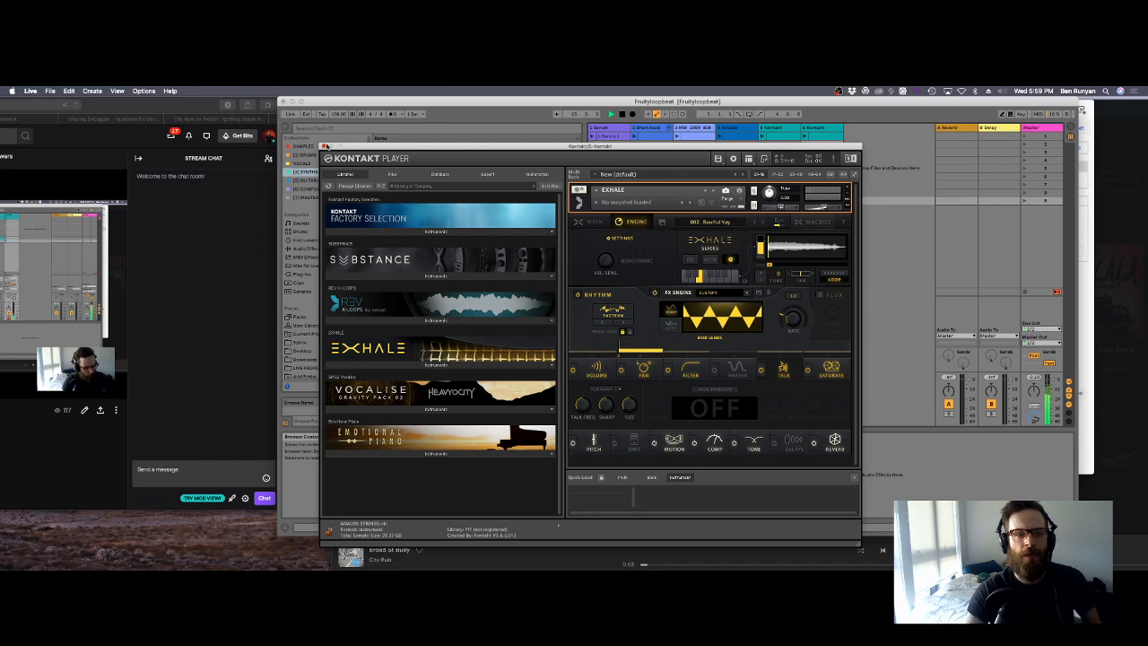
pyautogui.click(326, 146)
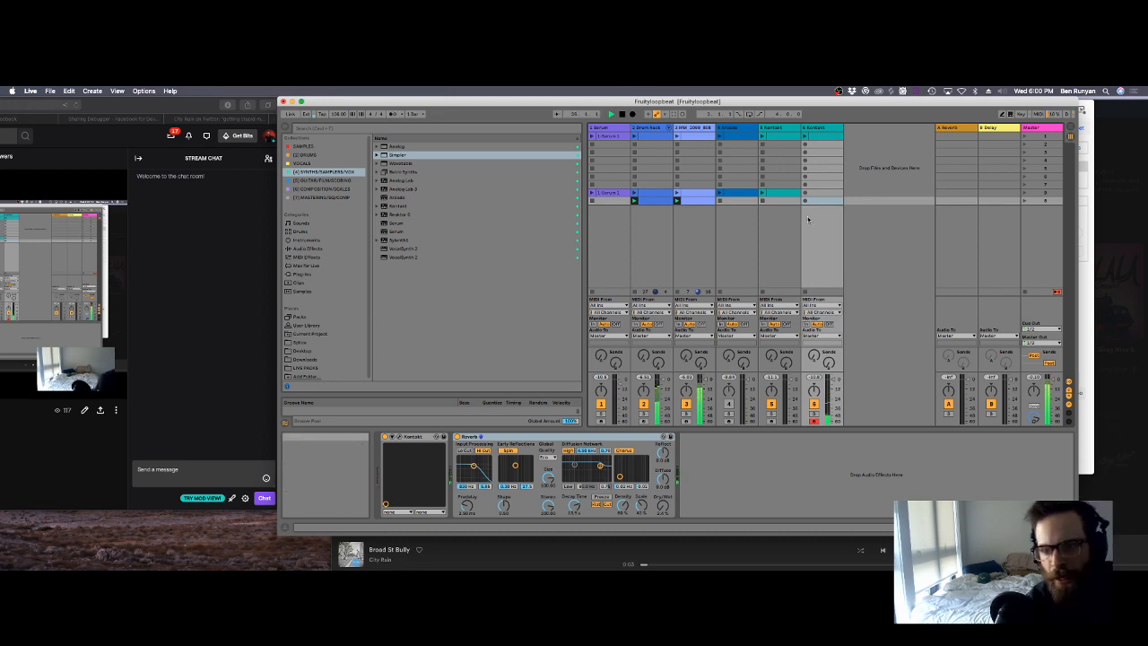
# Step: Record a MIDI clip in the sixth track's scene 9 slot and open it with all its notes selected
pyautogui.click(805, 200)
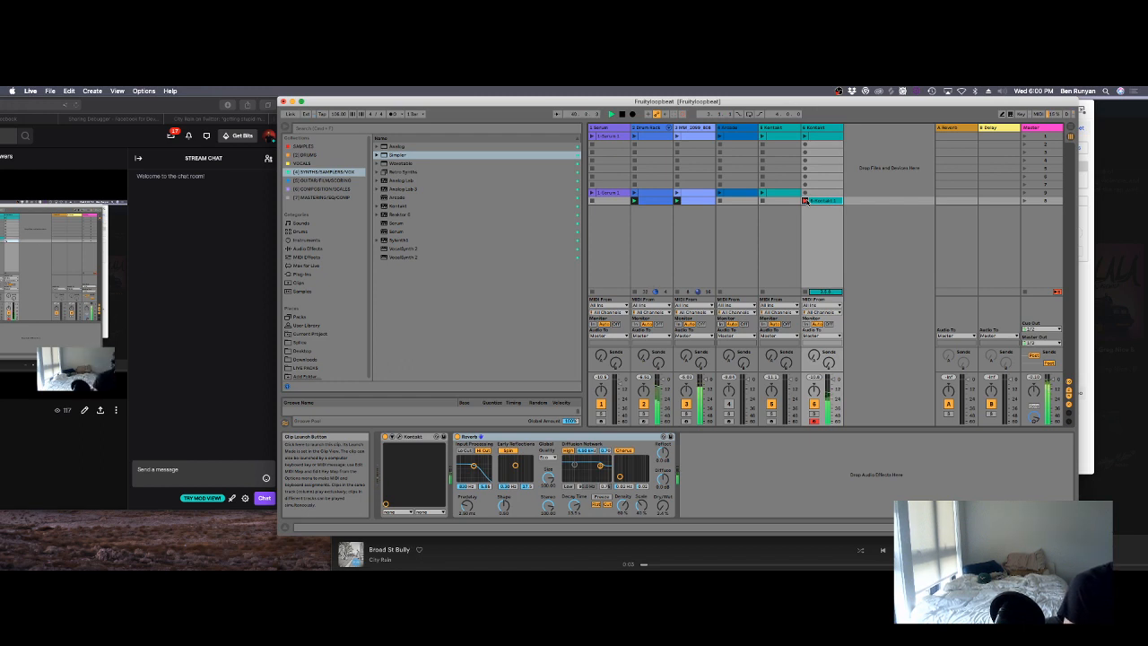
pyautogui.press('space')
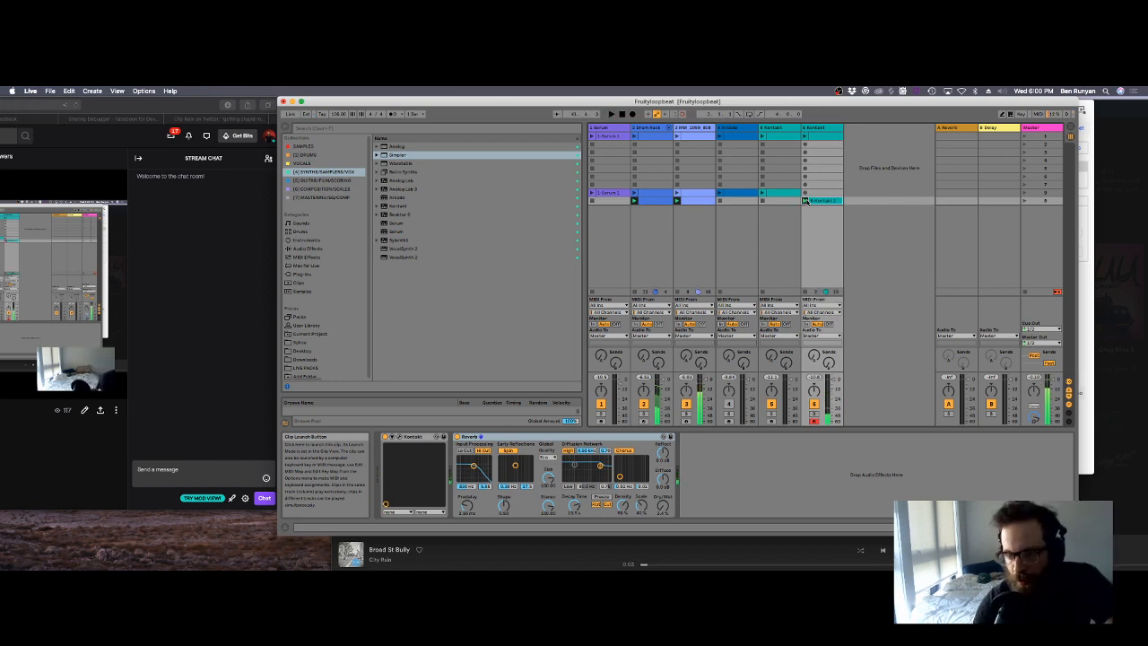
pyautogui.doubleClick(824, 202)
pyautogui.press('super+a')
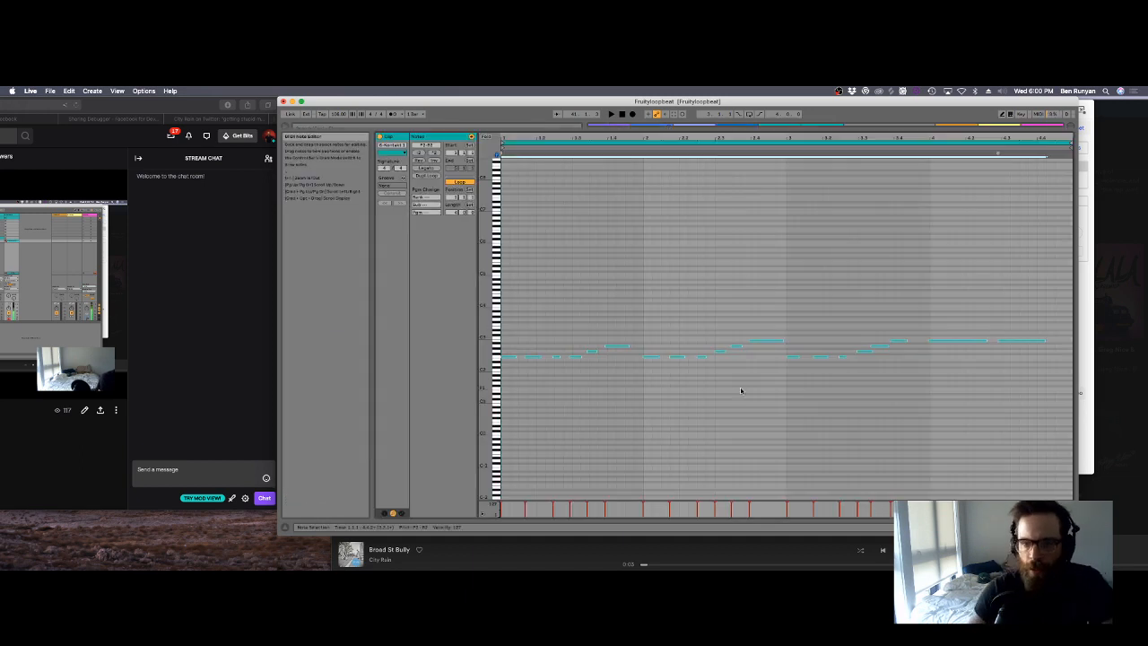
pyautogui.press('super+u')
pyautogui.press('space')
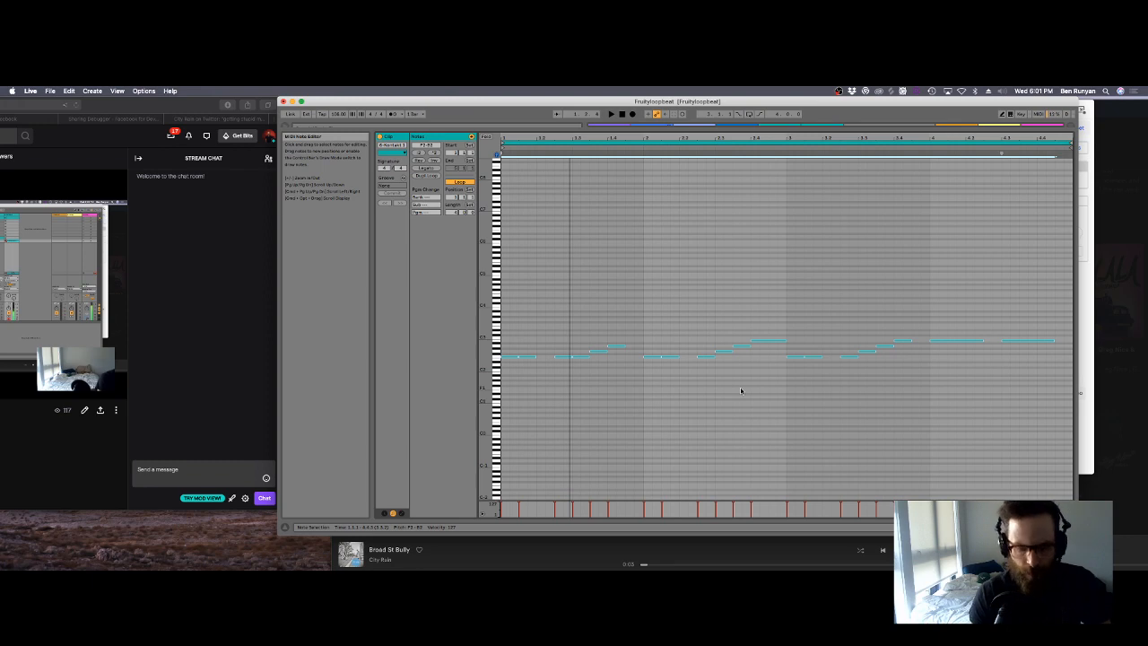
pyautogui.press('super+z')
# Step: Quantize all notes in the clip to 1/16 at 100%, adjusting note starts and ends, and play the result
pyautogui.press('super+shift+u')
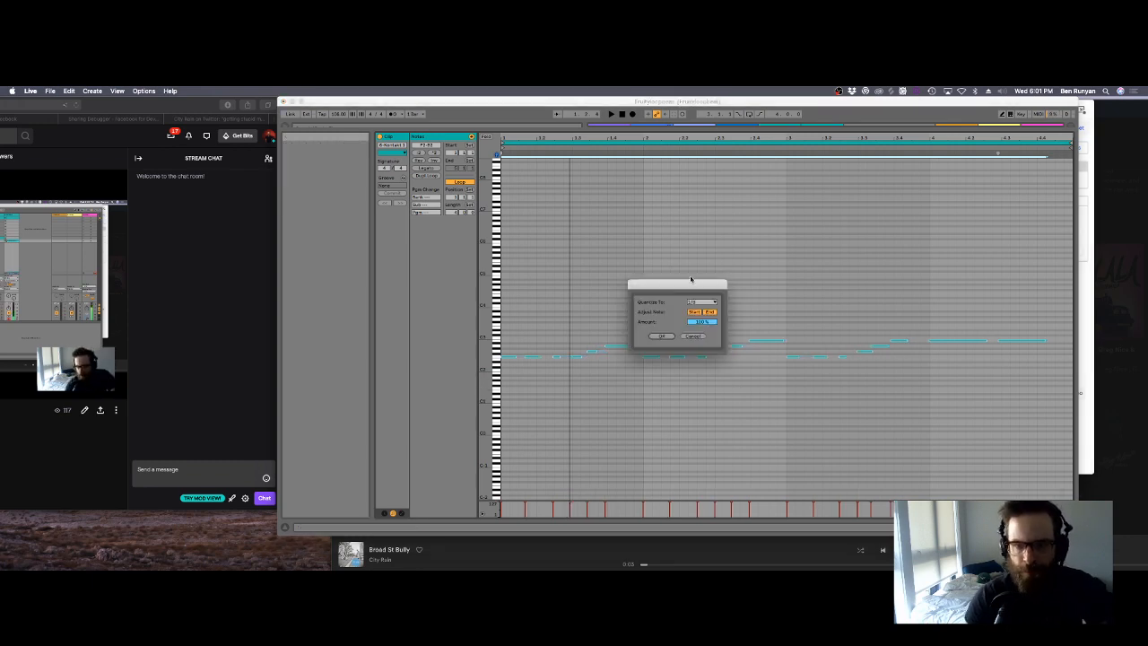
pyautogui.click(702, 302)
pyautogui.click(702, 346)
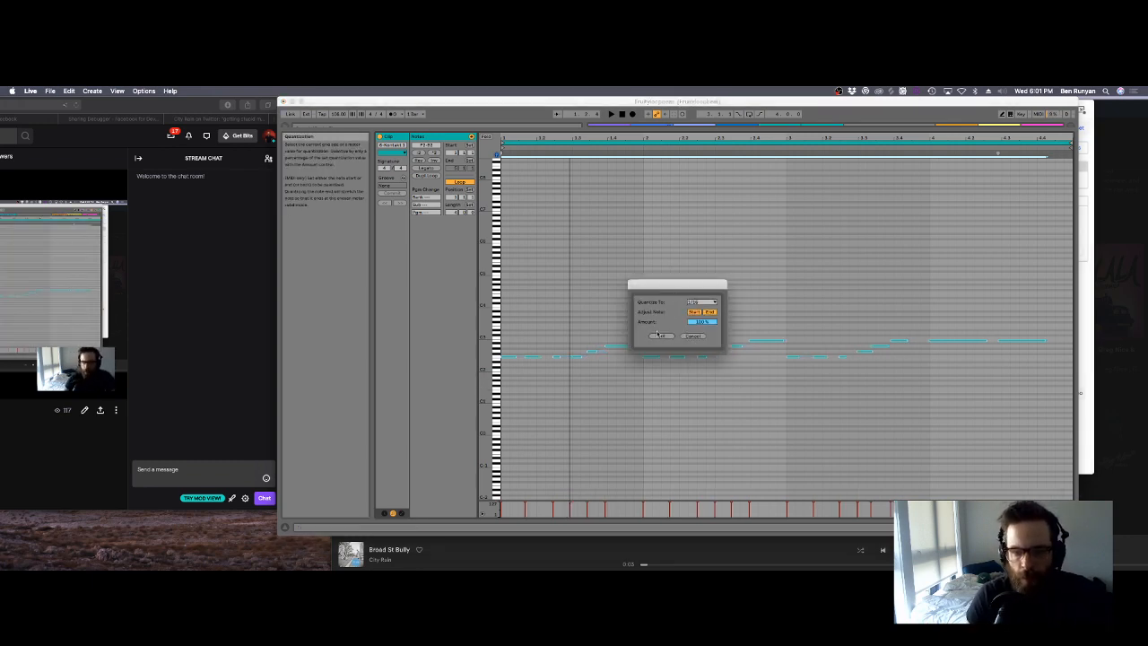
pyautogui.click(659, 336)
pyautogui.press('space')
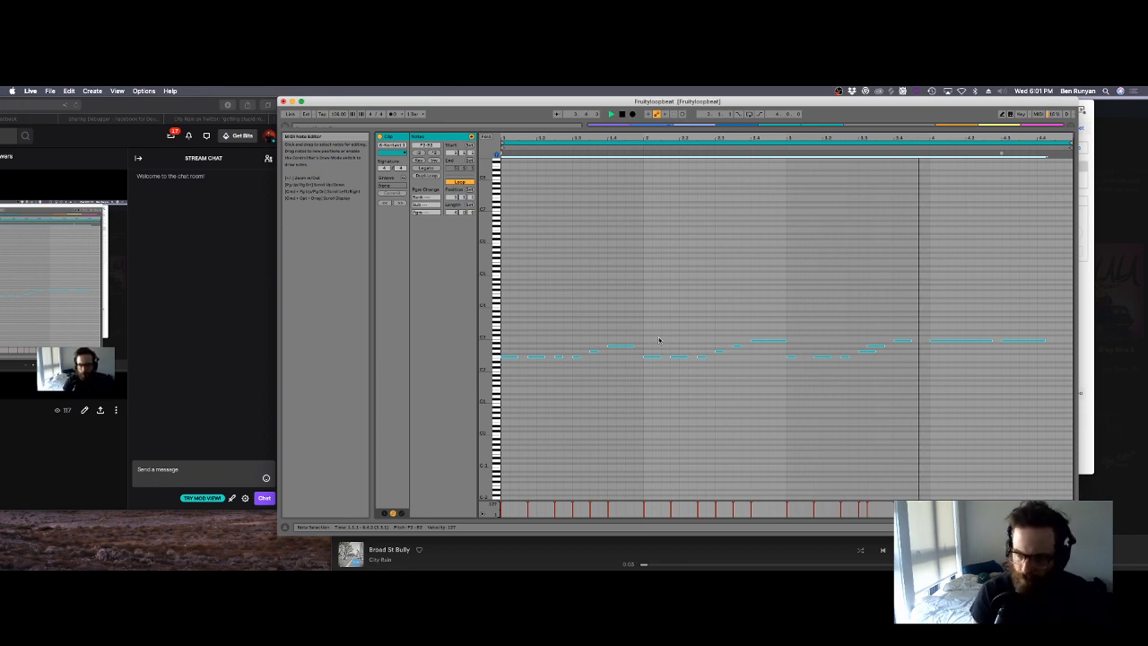
# Step: Move the overlapping note late in bar 3 to start at 3.3.3 and replay the clip
pyautogui.click(881, 346)
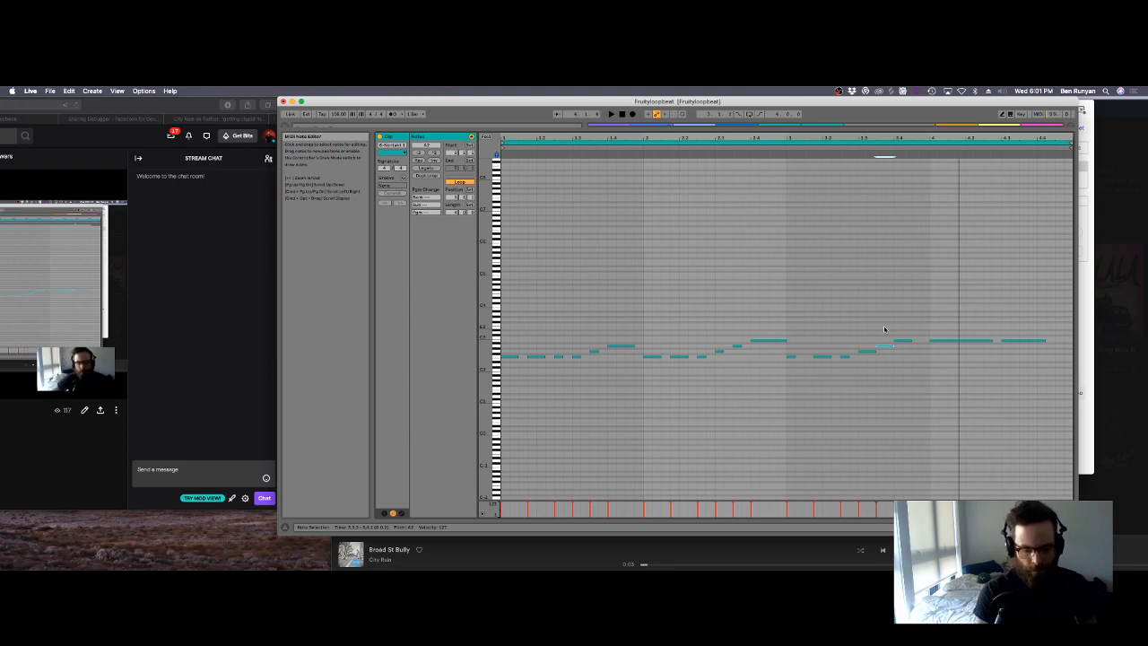
pyautogui.press('space')
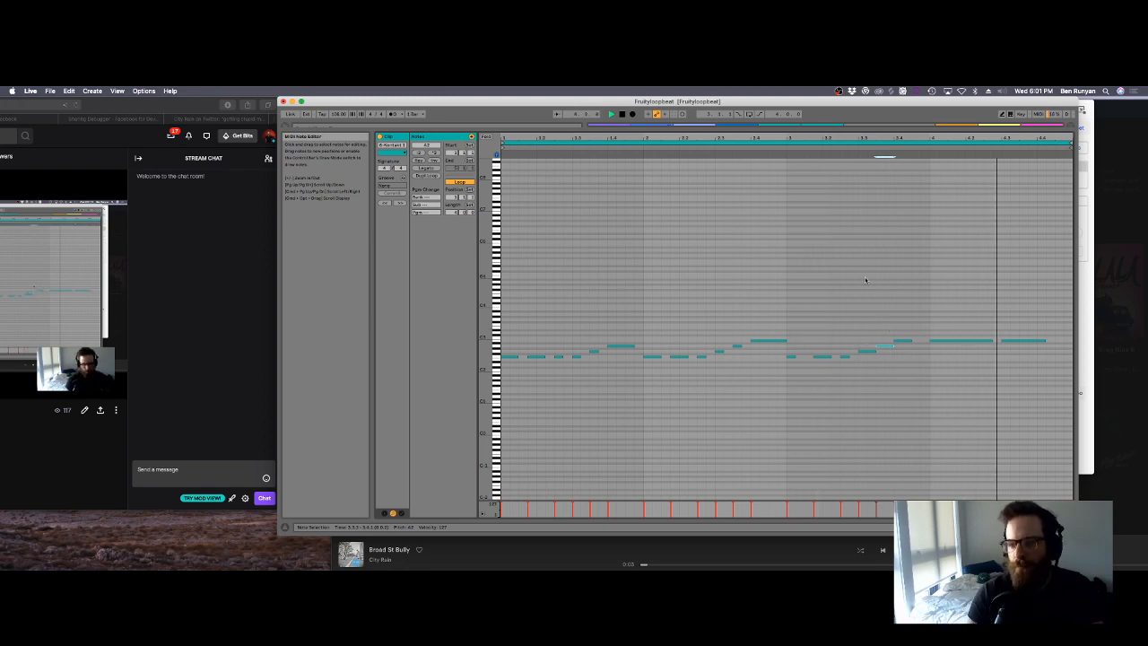
# Step: Return to the session grid and delete scenes 1 through 7, keeping only the two scenes that contain clips
pyautogui.press('Tab')
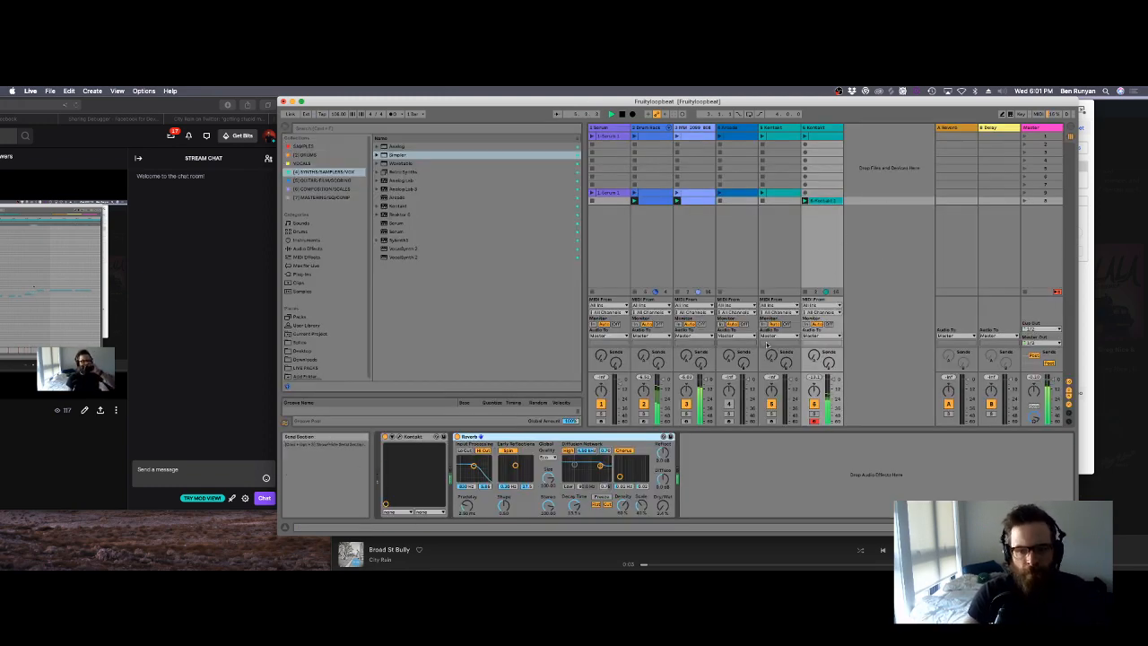
pyautogui.click(1047, 192)
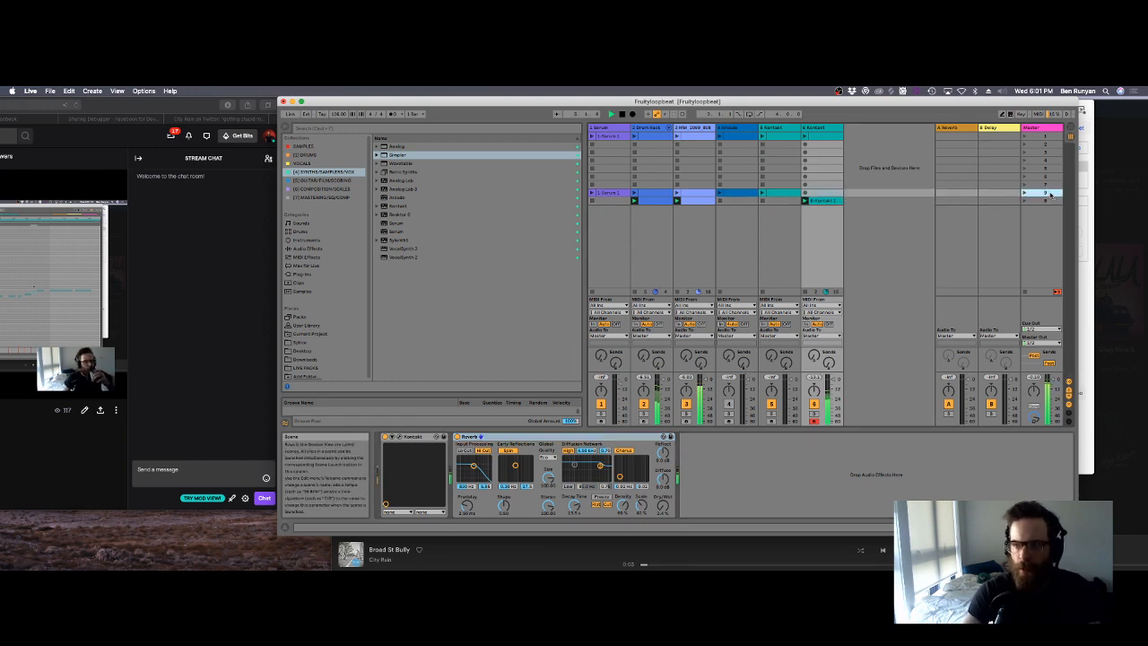
pyautogui.click(1047, 137)
pyautogui.keyDown('shift'); pyautogui.click(1053, 193); pyautogui.keyUp('shift')
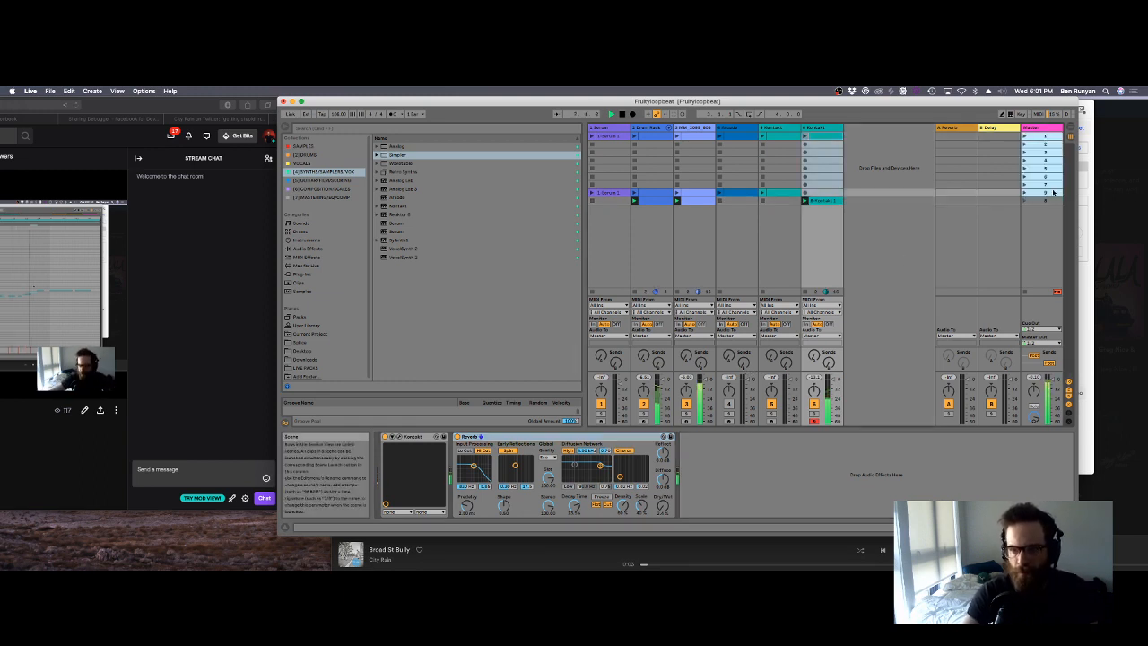
pyautogui.keyDown('shift'); pyautogui.click(1053, 178); pyautogui.keyUp('shift')
pyautogui.keyDown('shift'); pyautogui.click(1053, 191); pyautogui.keyUp('shift')
pyautogui.keyDown('shift'); pyautogui.click(1053, 178); pyautogui.keyUp('shift')
pyautogui.keyDown('shift'); pyautogui.click(1053, 186); pyautogui.keyUp('shift')
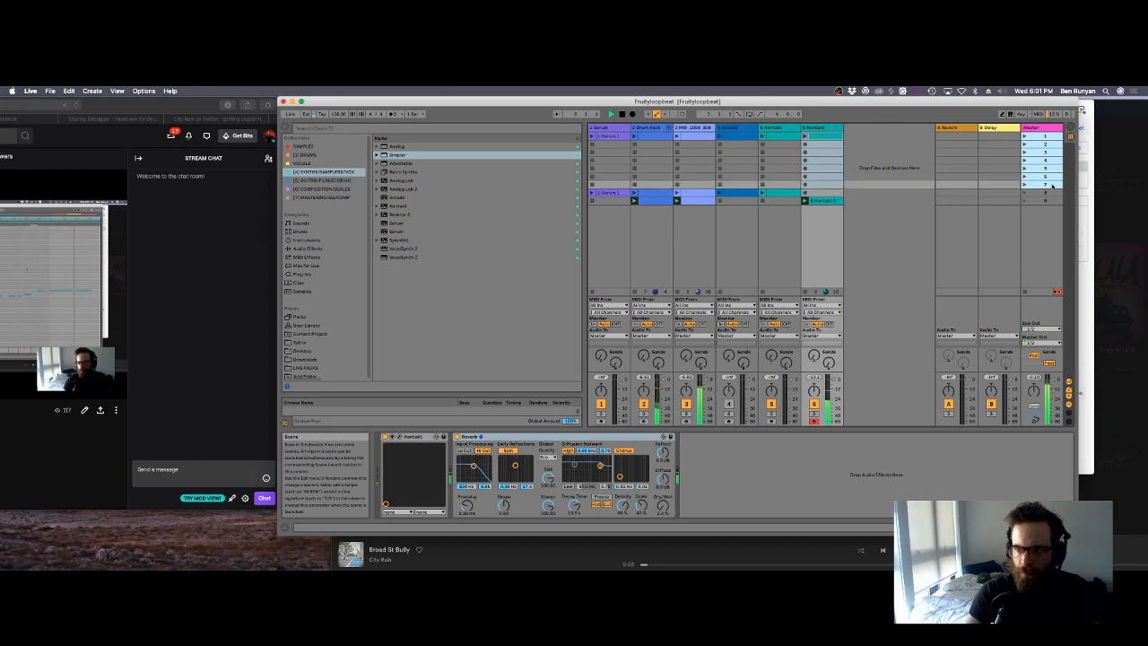
pyautogui.press('Delete')
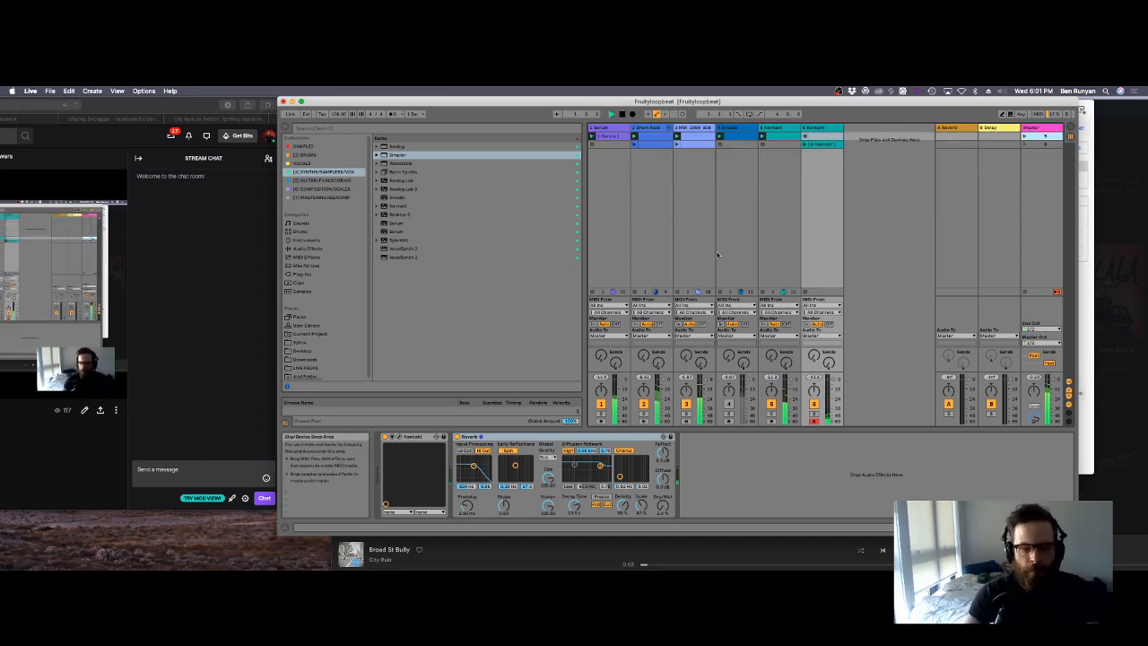
# Step: Name the two remaining scenes CHORUS and POST CHORUS, and launch the POST CHORUS scene
pyautogui.click(1052, 144)
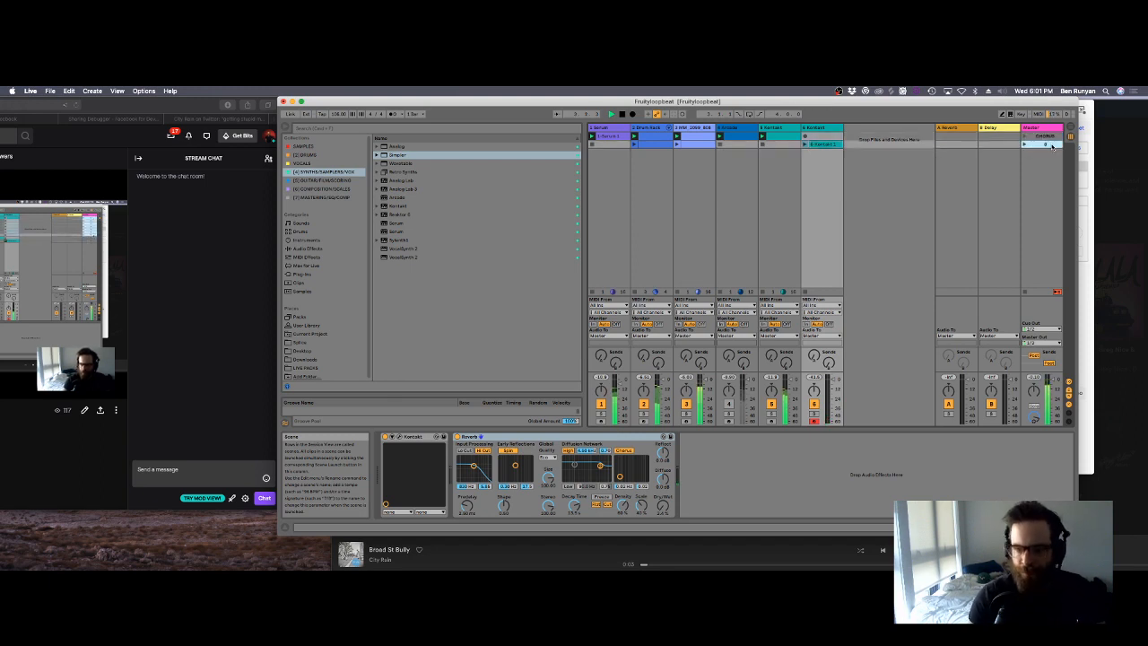
pyautogui.write('POST C')
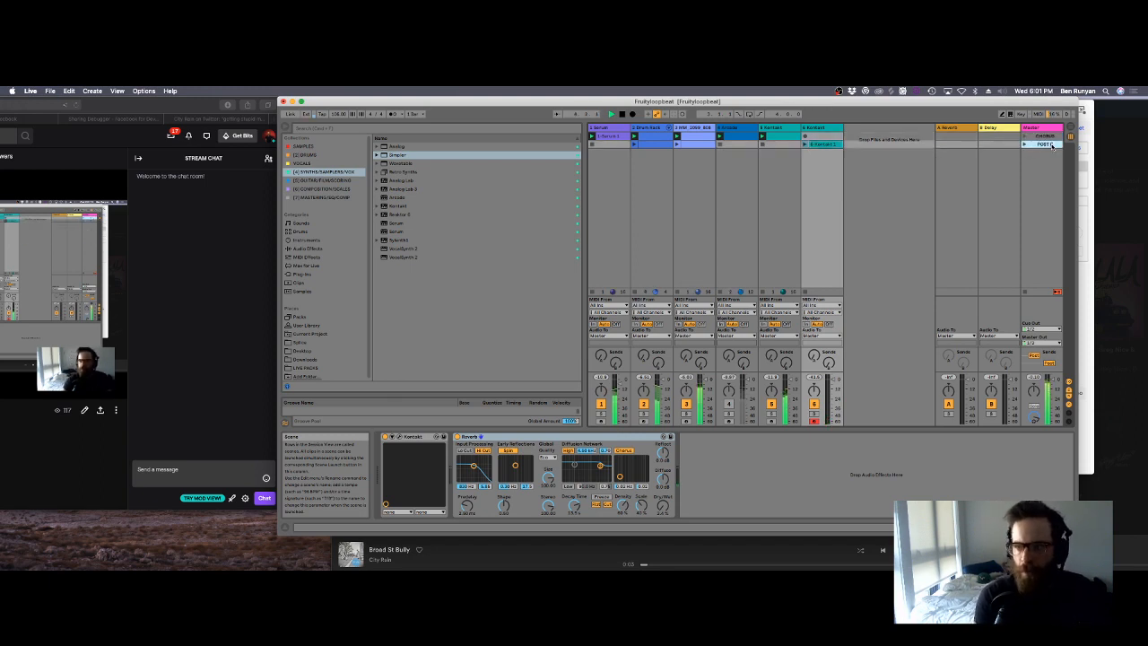
pyautogui.write('HORUS')
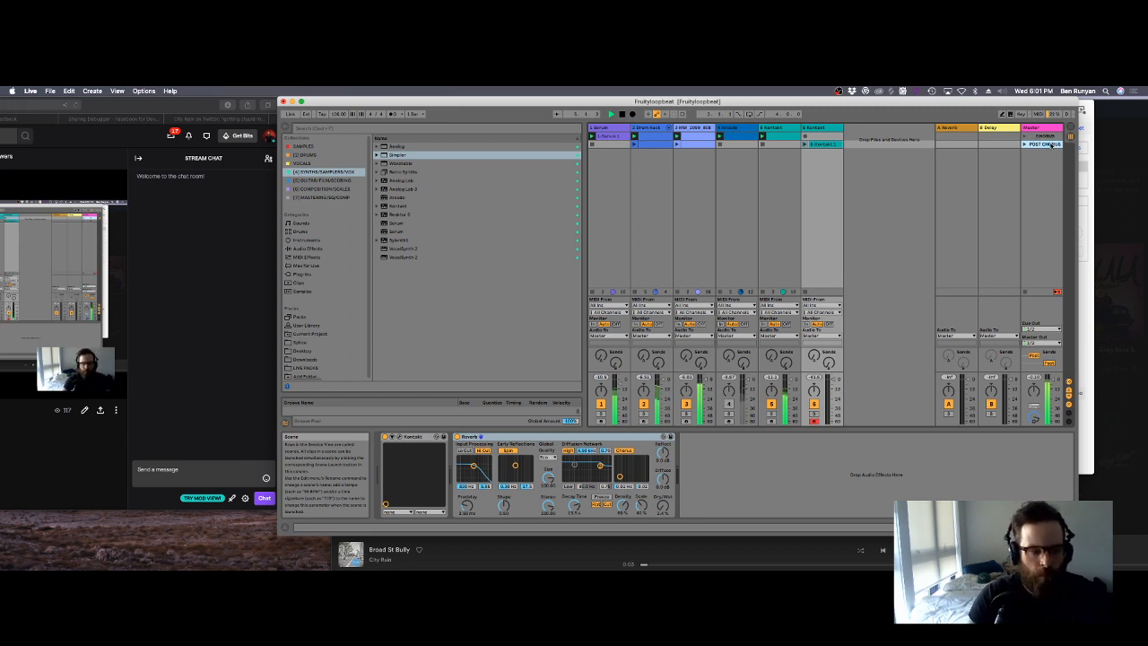
pyautogui.rightClick(1051, 144)
pyautogui.click(989, 180)
pyautogui.click(1036, 144)
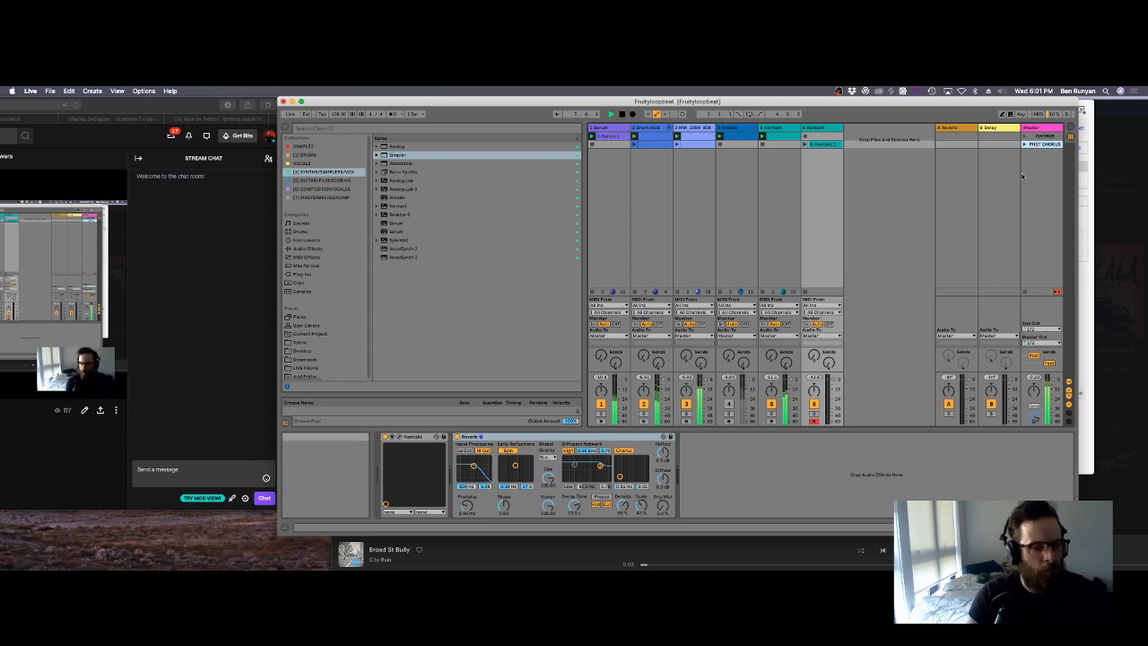
pyautogui.click(1024, 145)
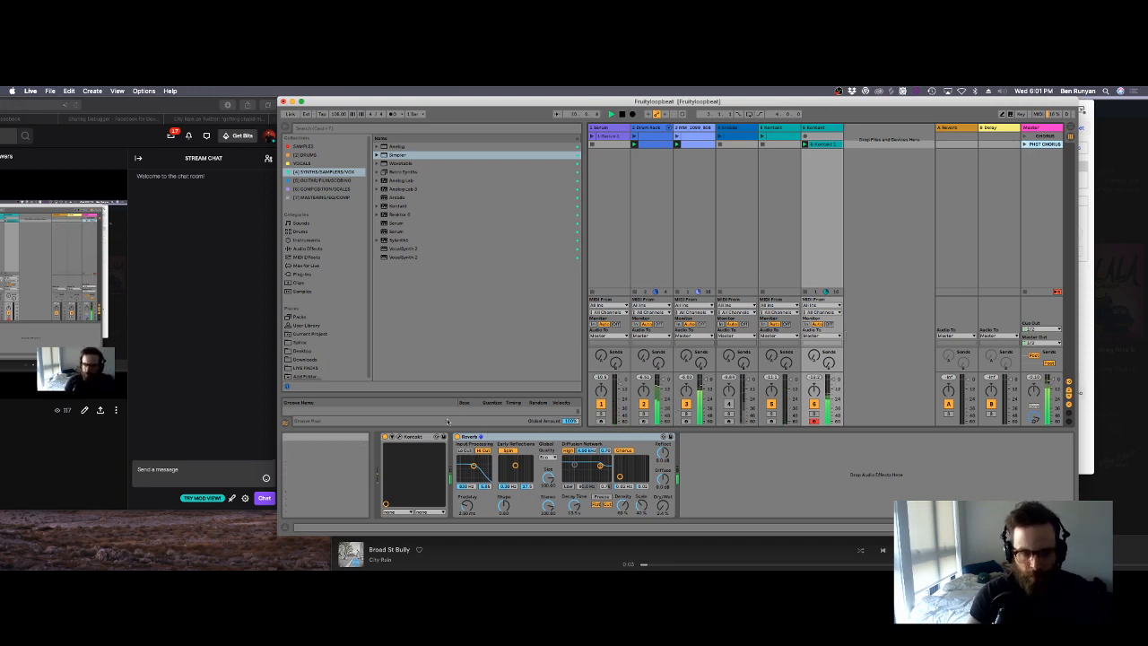
# Step: Add the Compressor audio effect after the Reverb on the sixth track
pyautogui.click(307, 249)
pyautogui.click(410, 217)
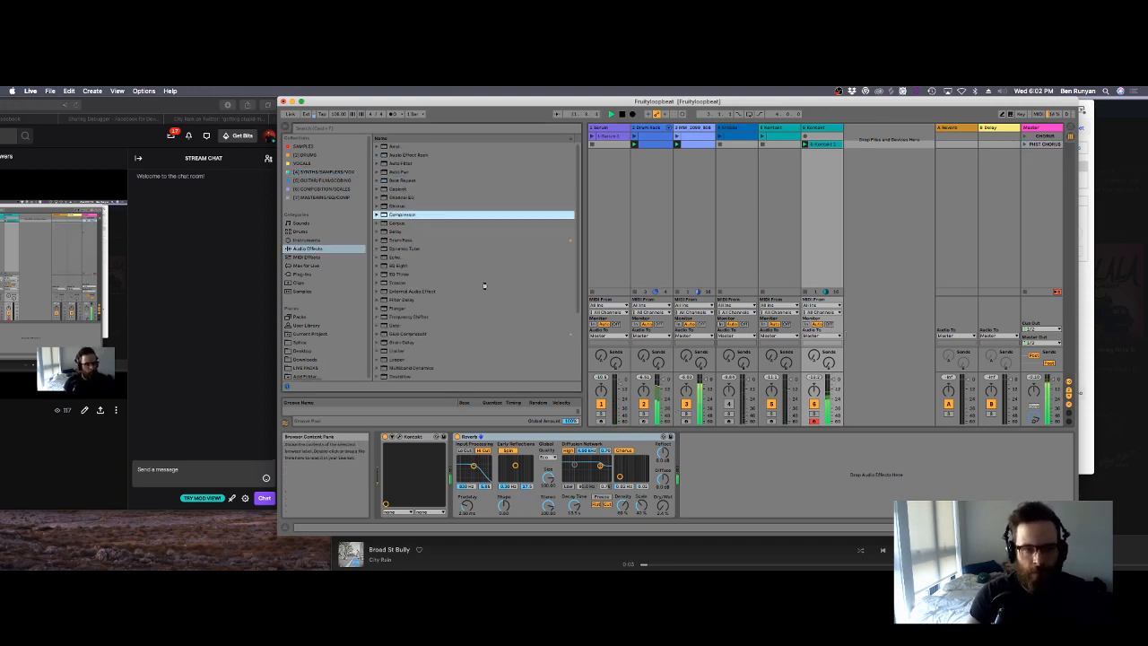
pyautogui.moveTo(696, 478); pyautogui.dragTo(697, 478)
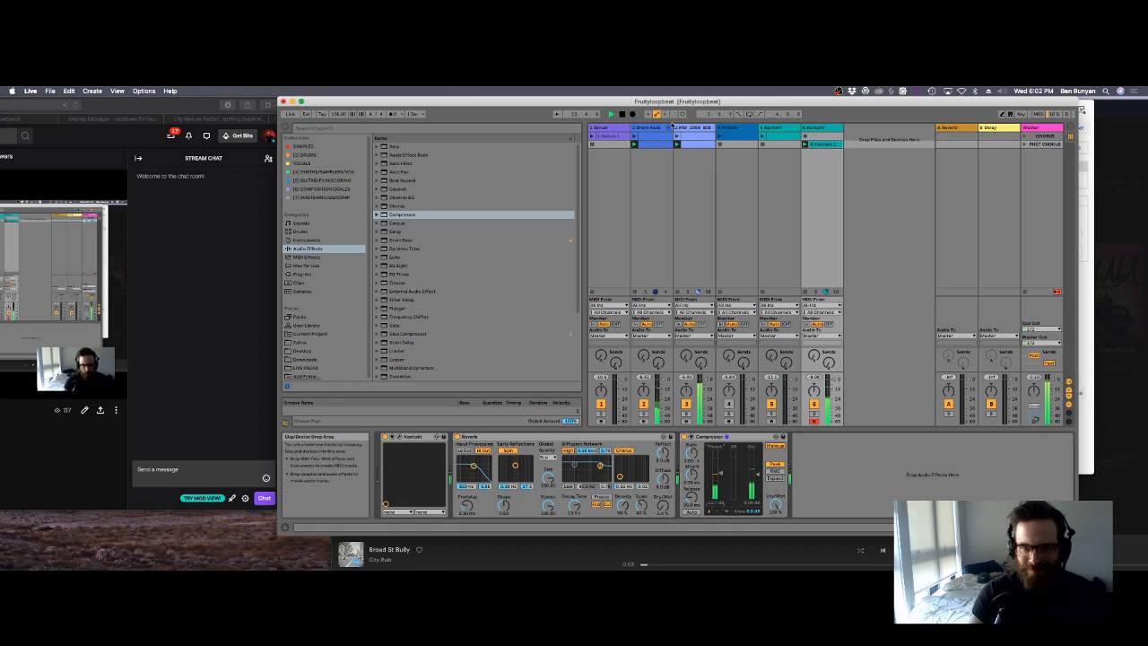
# Step: Add EQ Eight to the Drum Rack track with its high band boosted, and play the CHORUS scene
pyautogui.click(658, 129)
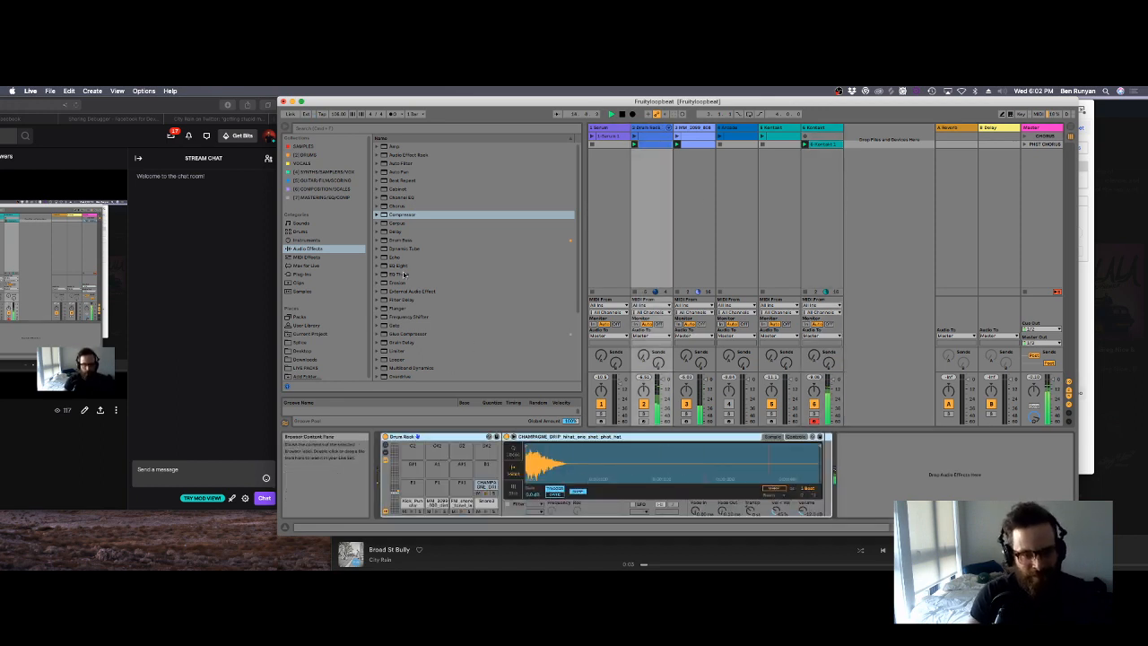
pyautogui.moveTo(402, 266); pyautogui.dragTo(891, 479)
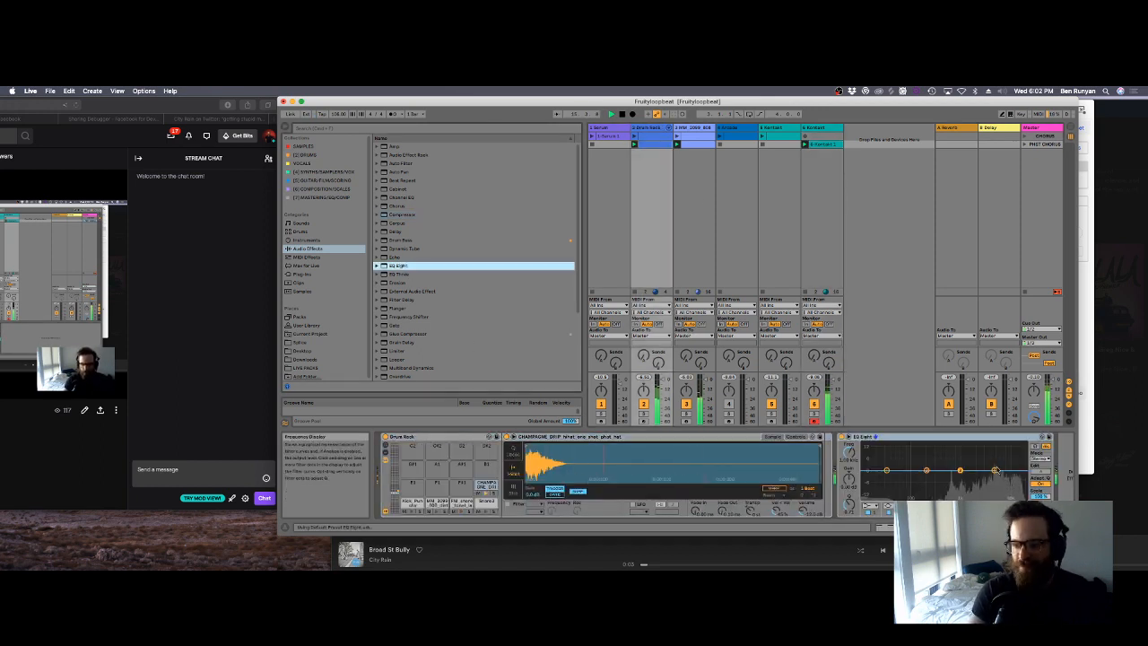
pyautogui.click(994, 469)
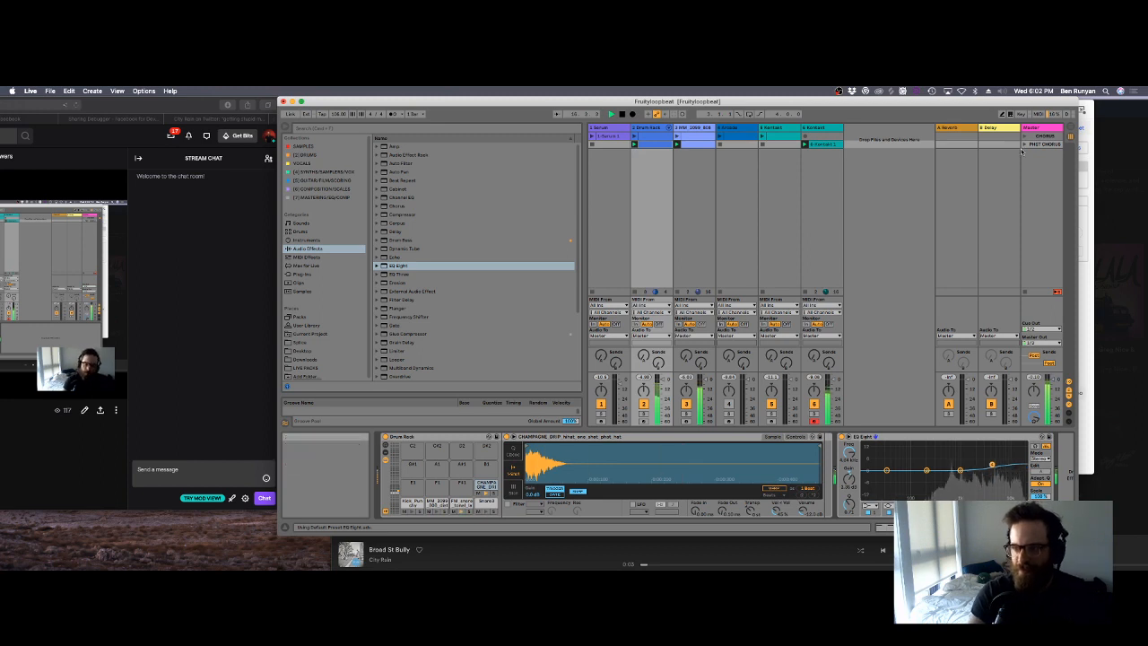
pyautogui.click(1024, 135)
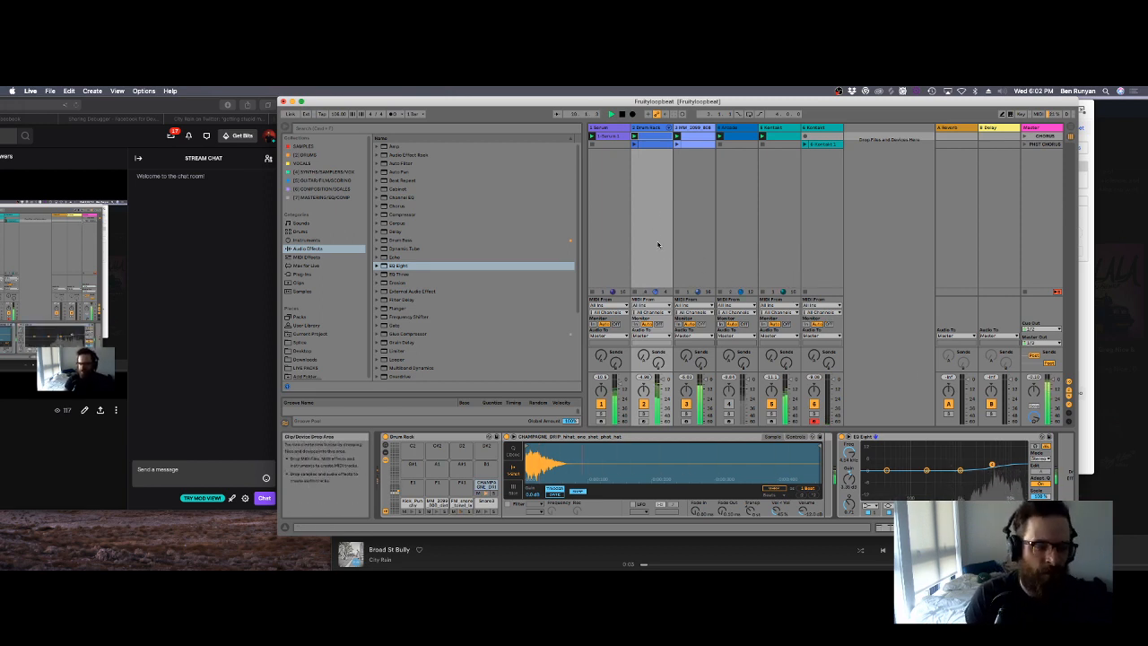
# Step: Add an empty POST CHORUS scene directly below the existing one
pyautogui.click(1043, 145)
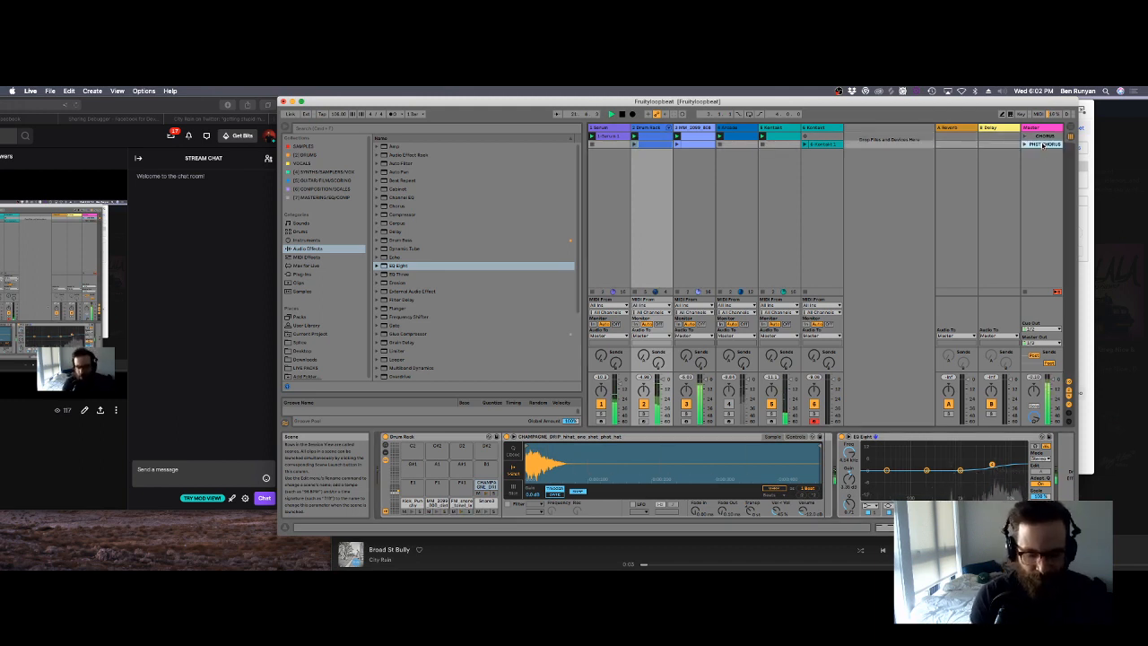
pyautogui.press('super+d')
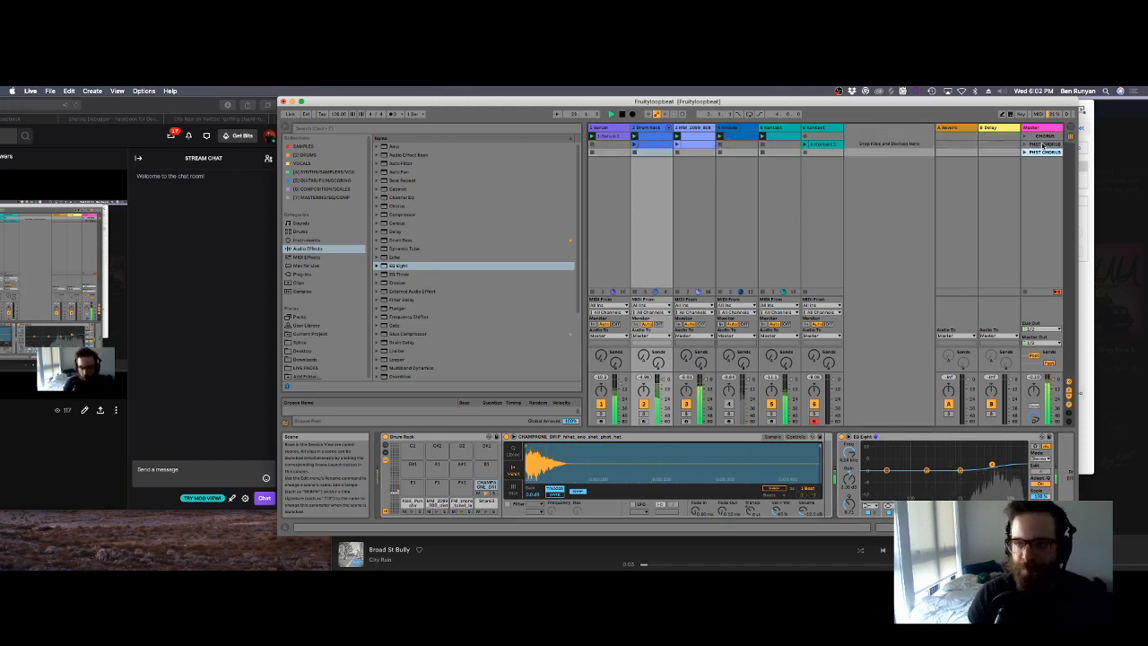
# Step: Record a four-bar chord clip in the Serum track's third scene slot with the metronome on, and apply Legato to its notes
pyautogui.click(601, 421)
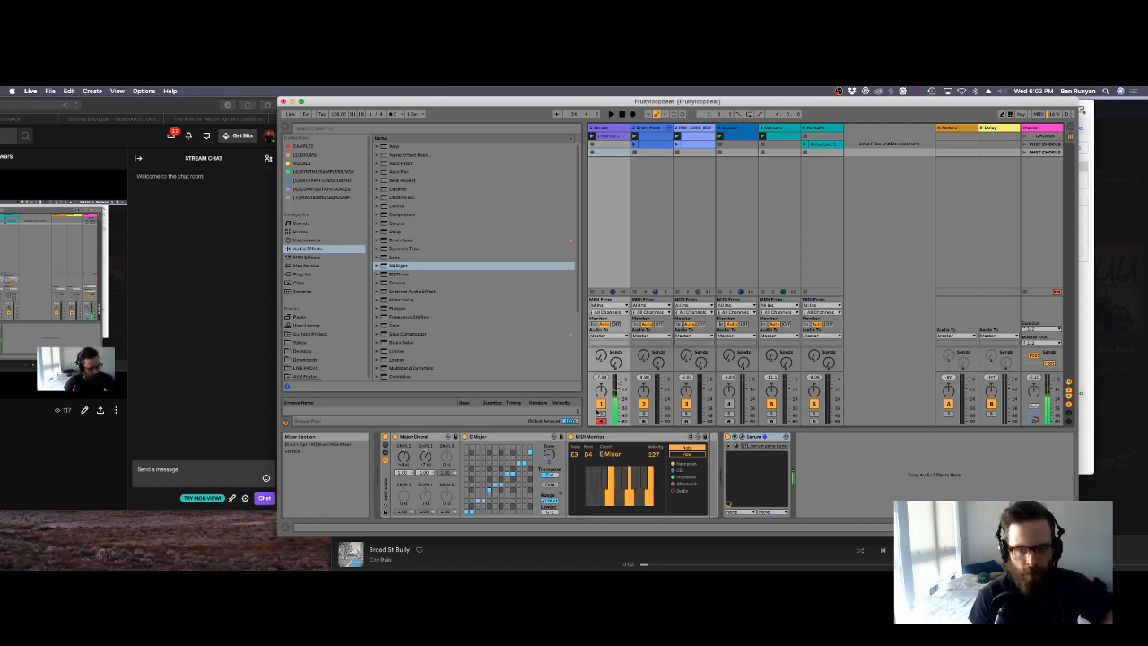
pyautogui.click(394, 116)
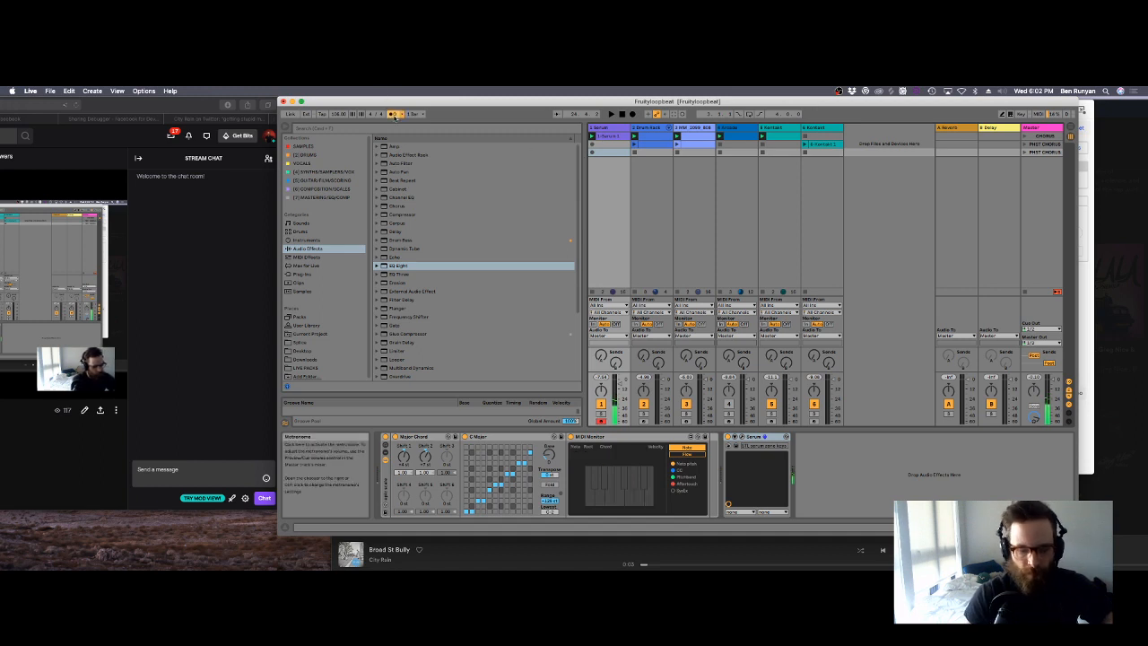
pyautogui.press('space')
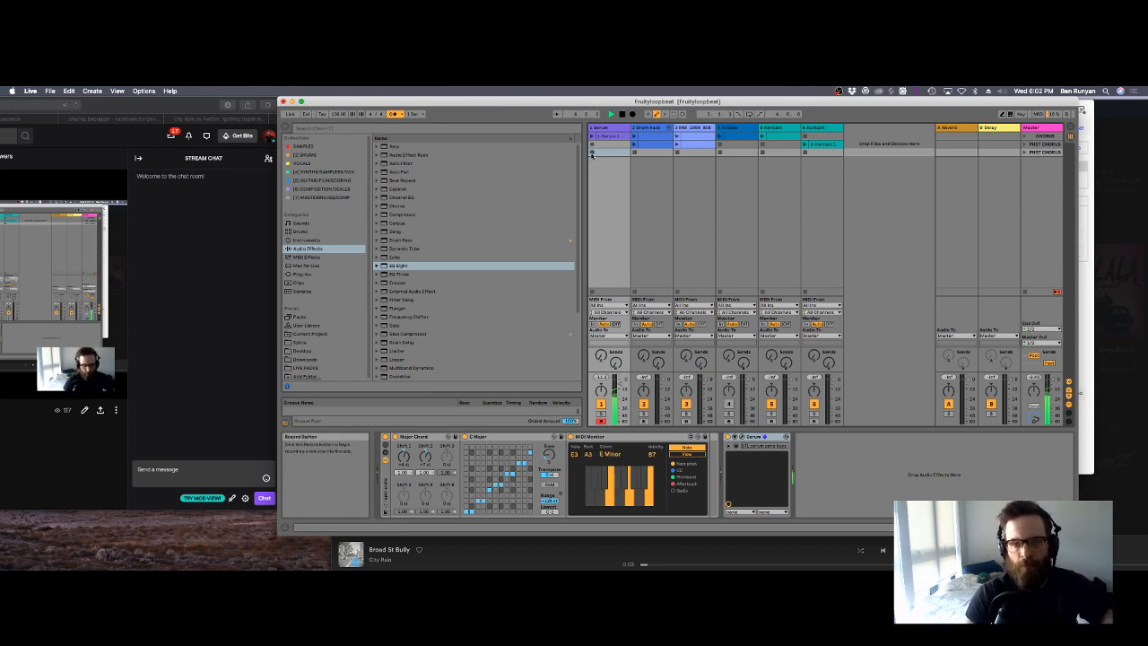
pyautogui.click(591, 154)
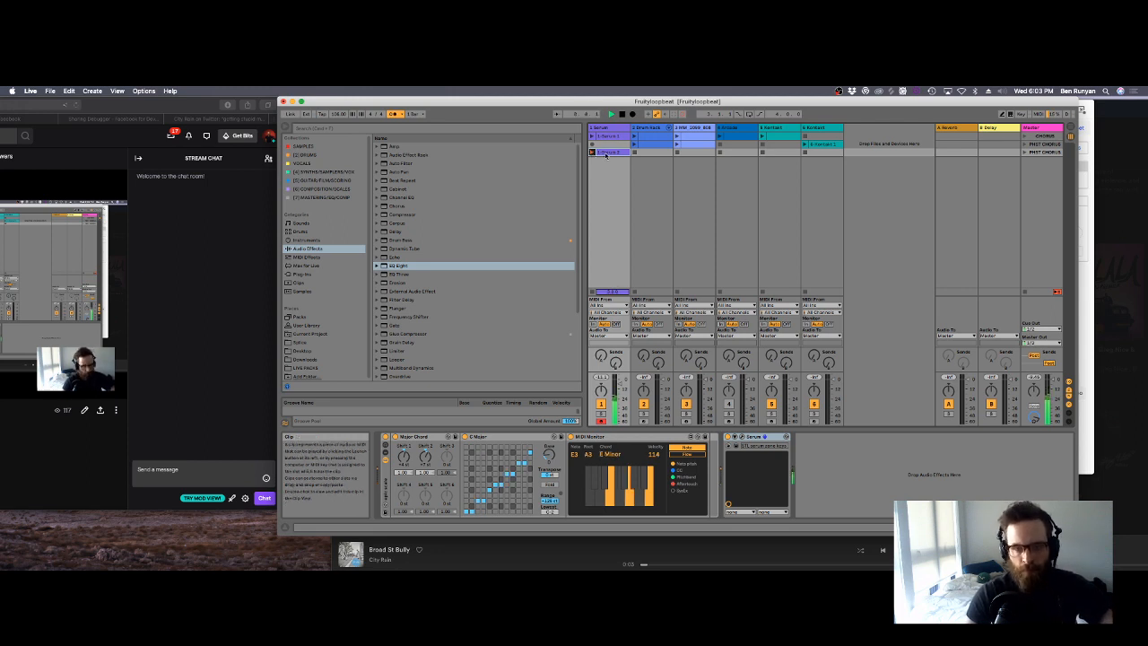
pyautogui.doubleClick(606, 153)
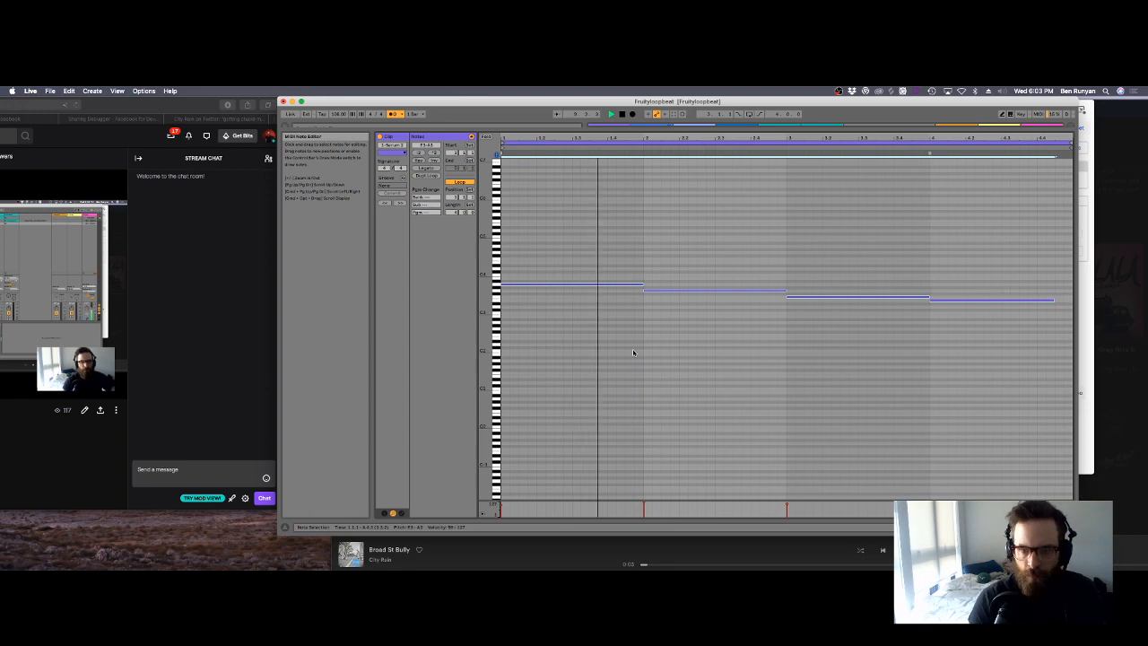
pyautogui.click(427, 173)
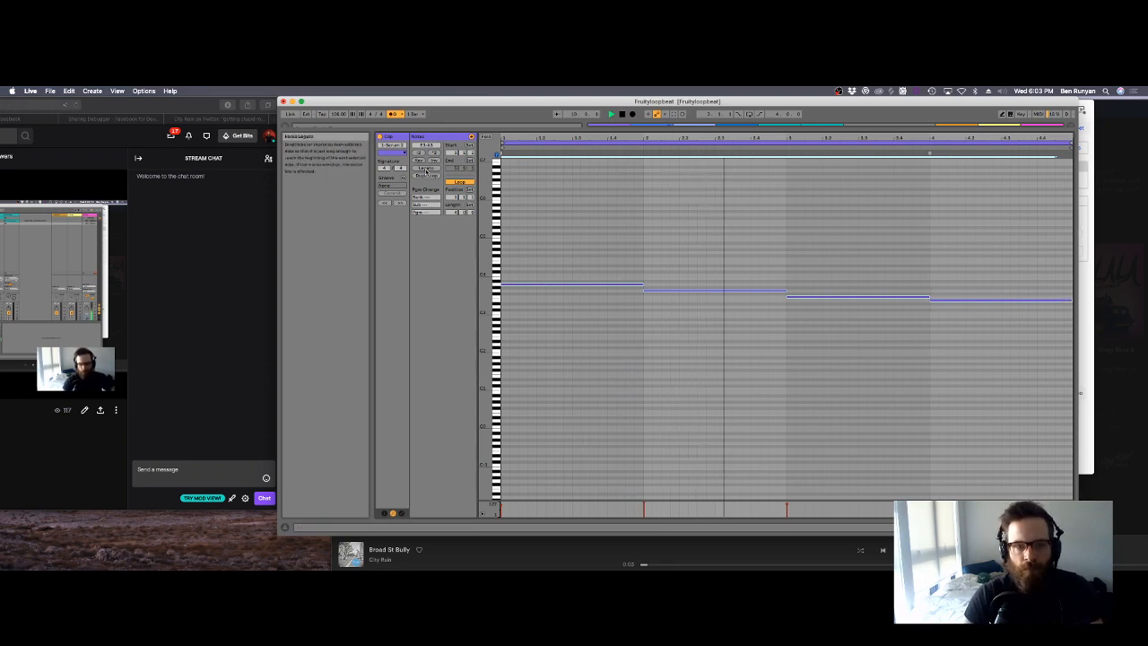
# Step: Copy the sixth track's POST CHORUS clip to the slot below, and turn off the metronome
pyautogui.hotkey('shift', 'Tab')
pyautogui.moveTo(824, 144); pyautogui.dragTo(824, 151)
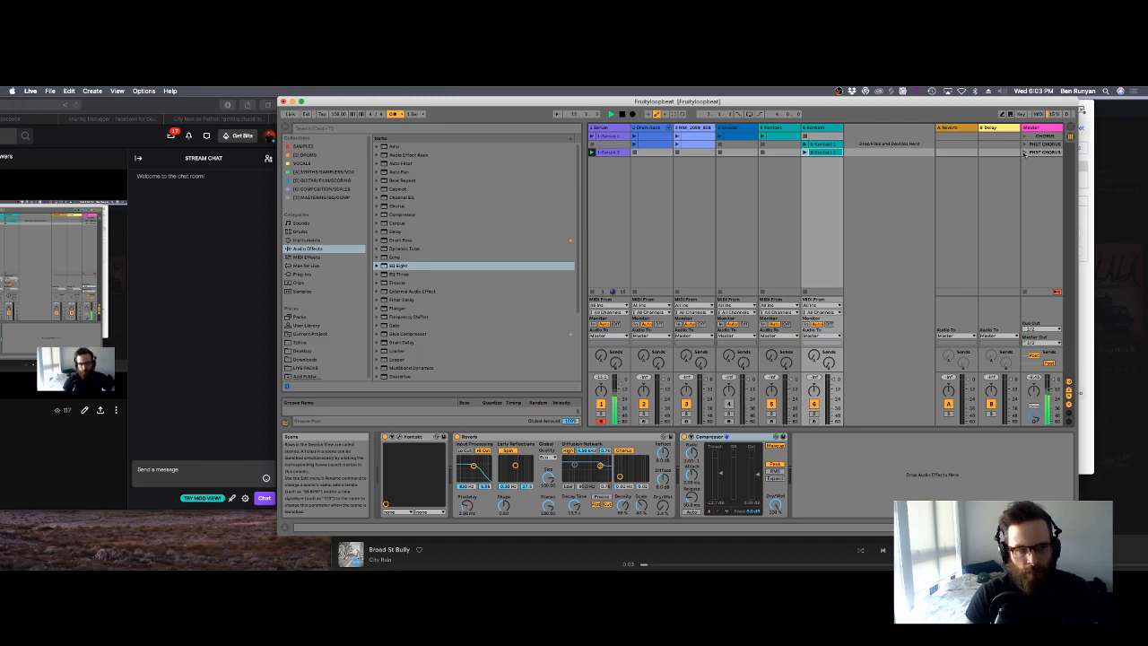
pyautogui.click(392, 114)
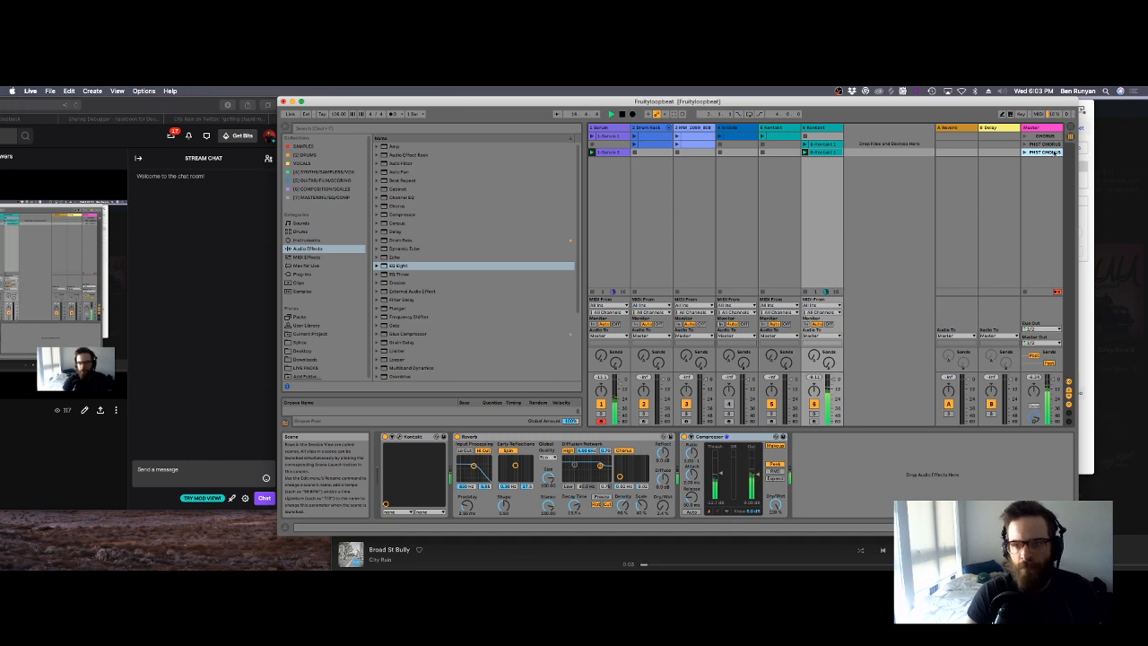
# Step: Clear all notes from the copied clip in the sixth track's third slot and delete the clip
pyautogui.doubleClick(819, 152)
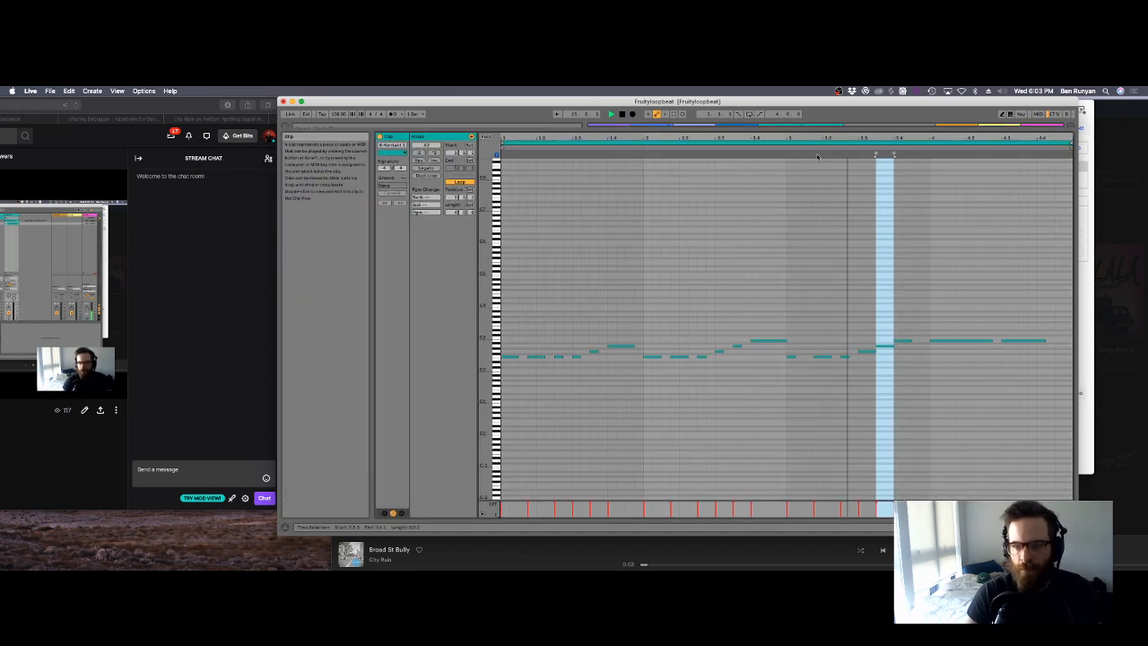
pyautogui.click(619, 346)
pyautogui.click(755, 341)
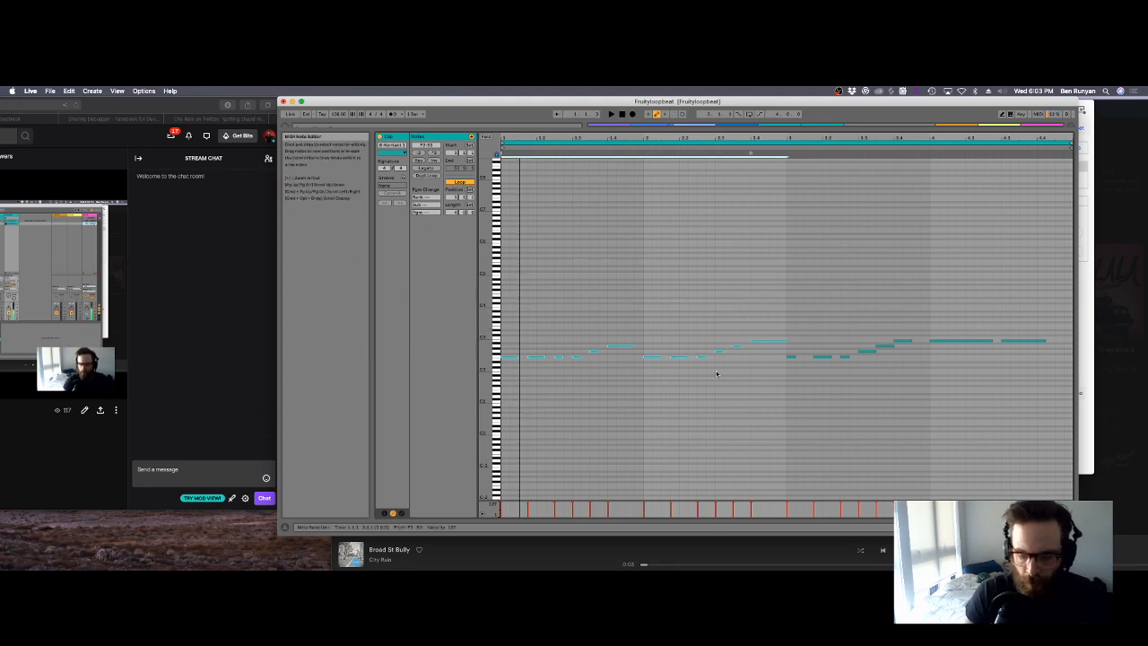
pyautogui.press('Delete')
pyautogui.moveTo(731, 268); pyautogui.dragTo(1071, 443)
pyautogui.press('Delete')
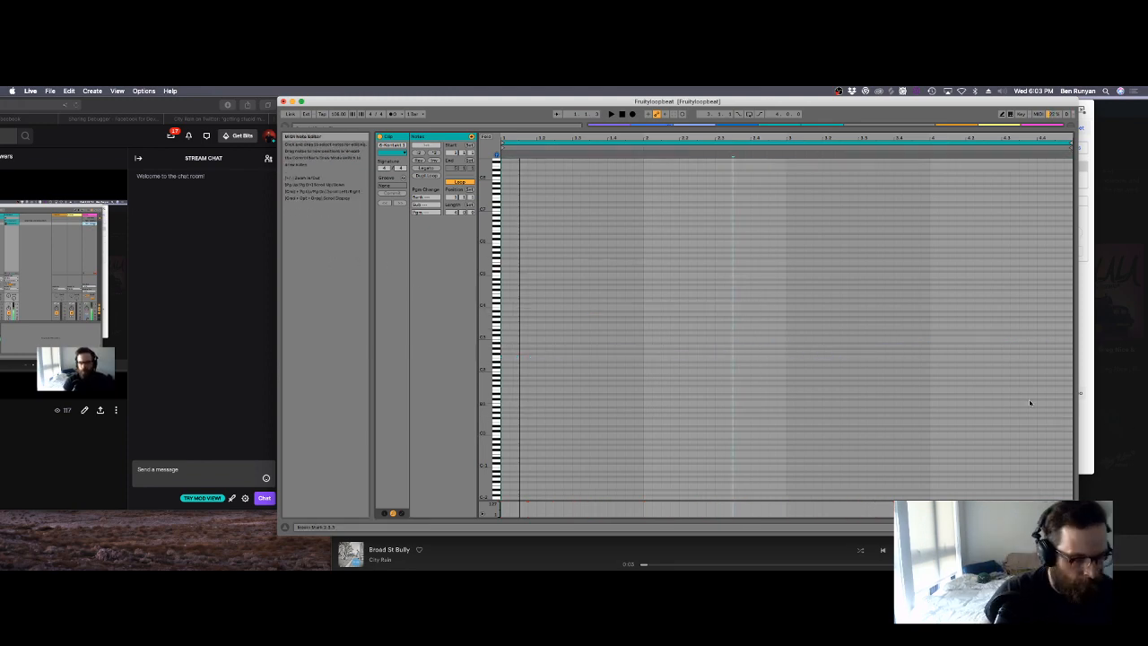
pyautogui.hotkey('shift', 'Tab')
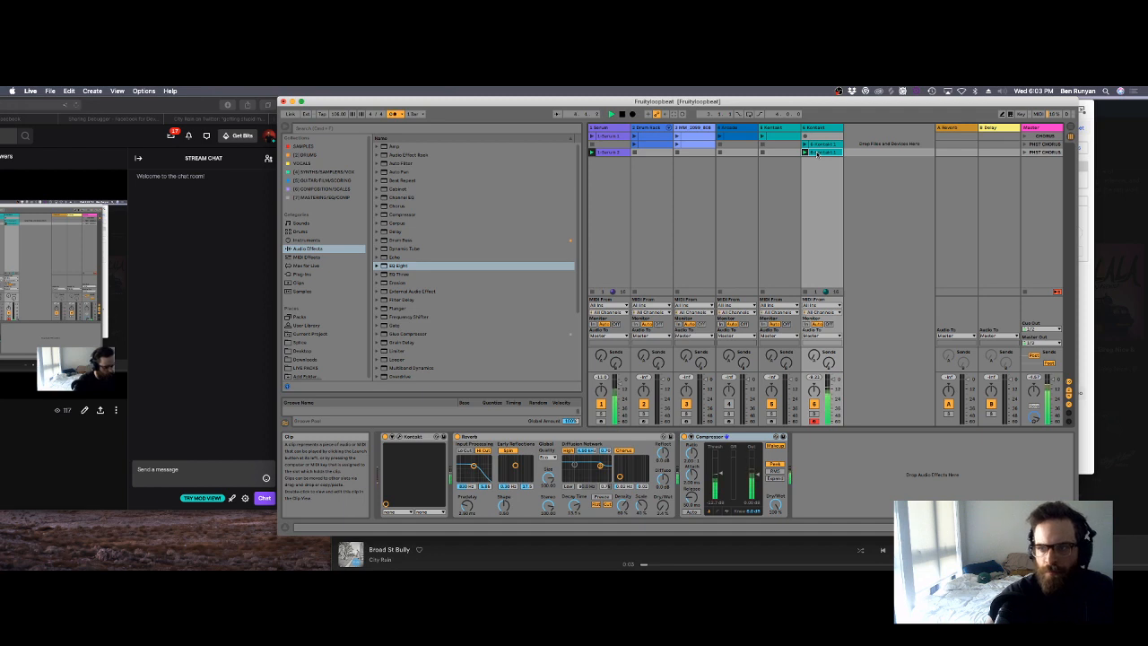
pyautogui.press('Delete')
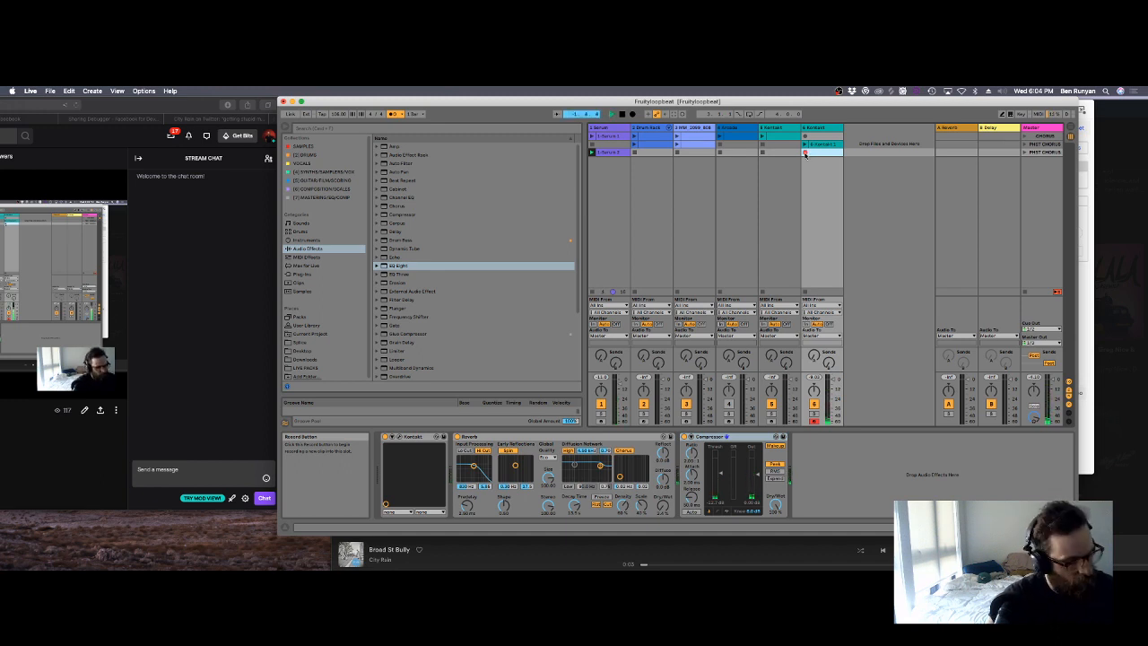
# Step: Record a new four-bar MIDI clip in the sixth track's third scene slot and open it in the note editor
pyautogui.click(804, 154)
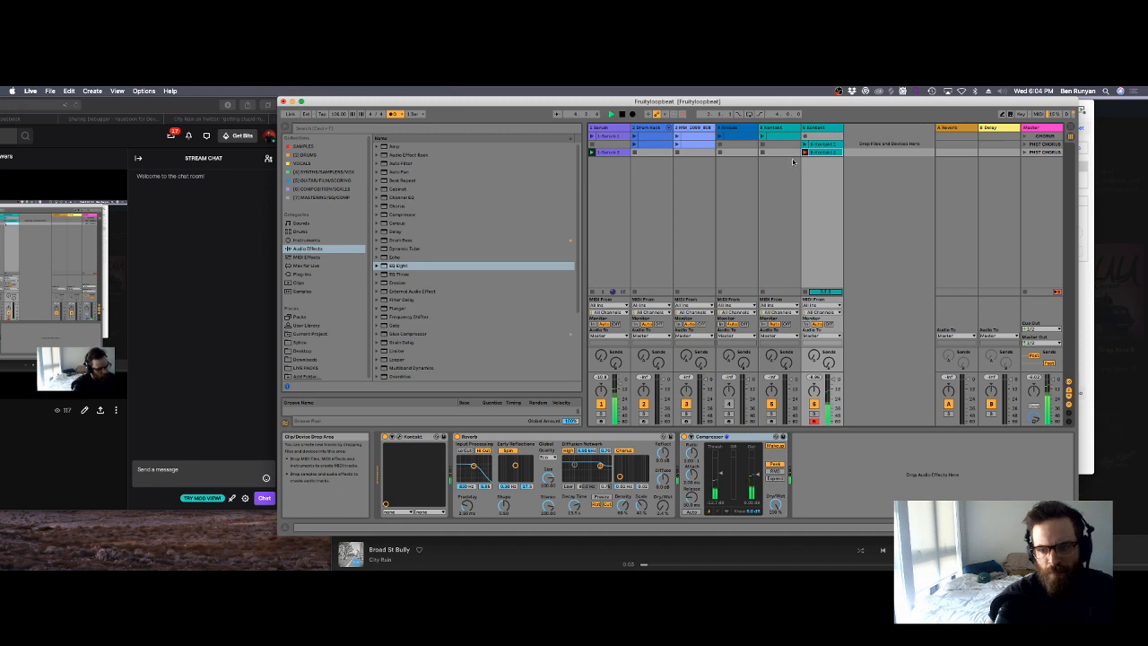
pyautogui.click(805, 152)
pyautogui.doubleClick(815, 152)
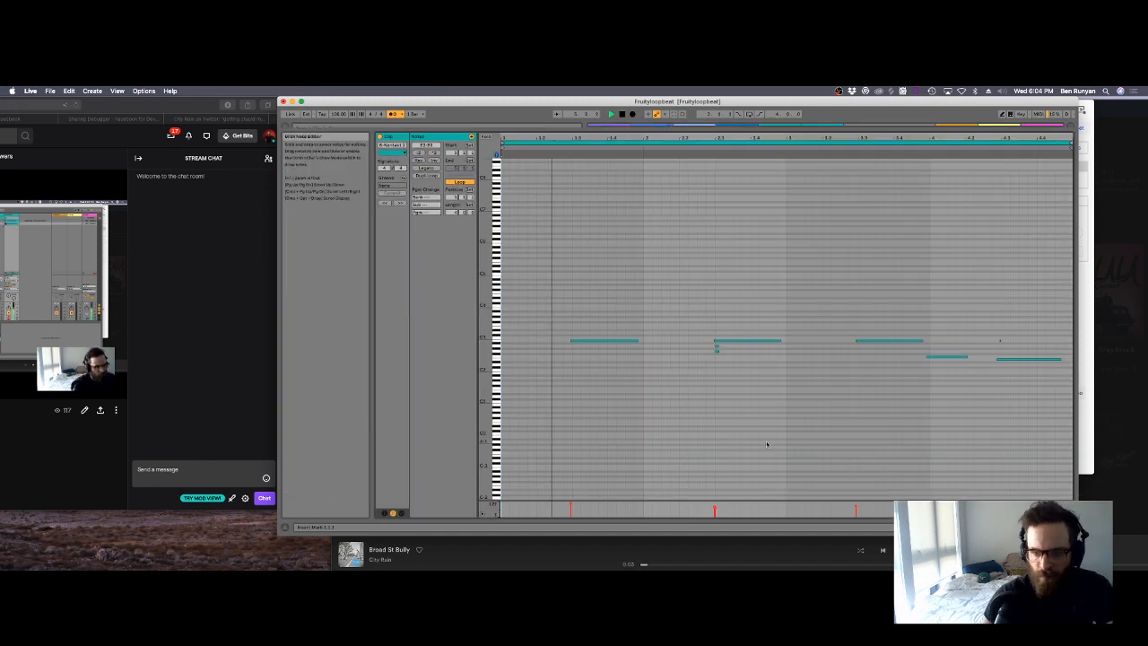
# Step: Delete the two short stray notes below the long note in bar 2, and quantize all remaining notes
pyautogui.click(768, 442)
pyautogui.moveTo(755, 384); pyautogui.dragTo(705, 340)
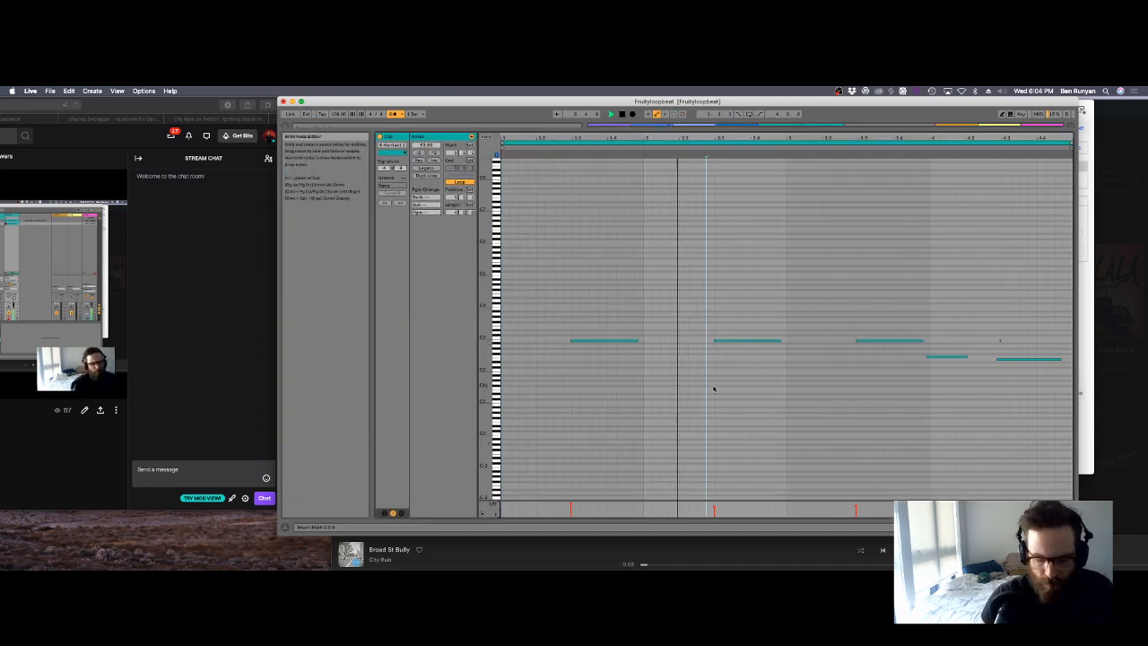
pyautogui.press('super+a')
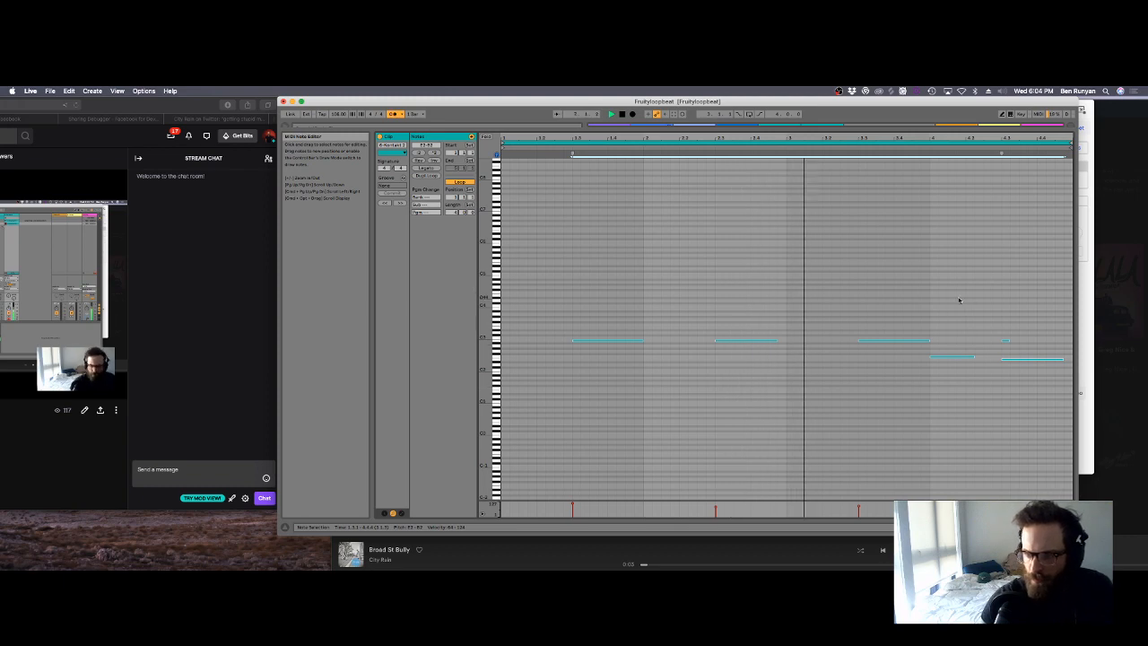
# Step: Delete the short stray note above the last long note in bar 4 of the recorded clip
pyautogui.moveTo(959, 298); pyautogui.dragTo(1028, 345)
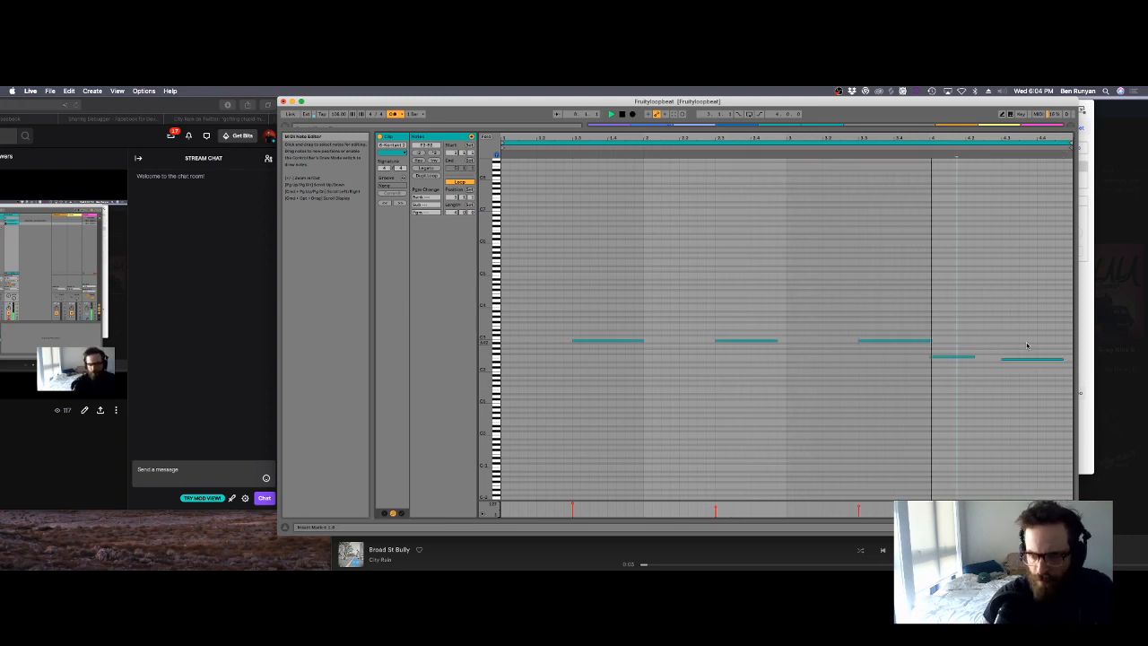
pyautogui.hotkey('shift', 'Tab')
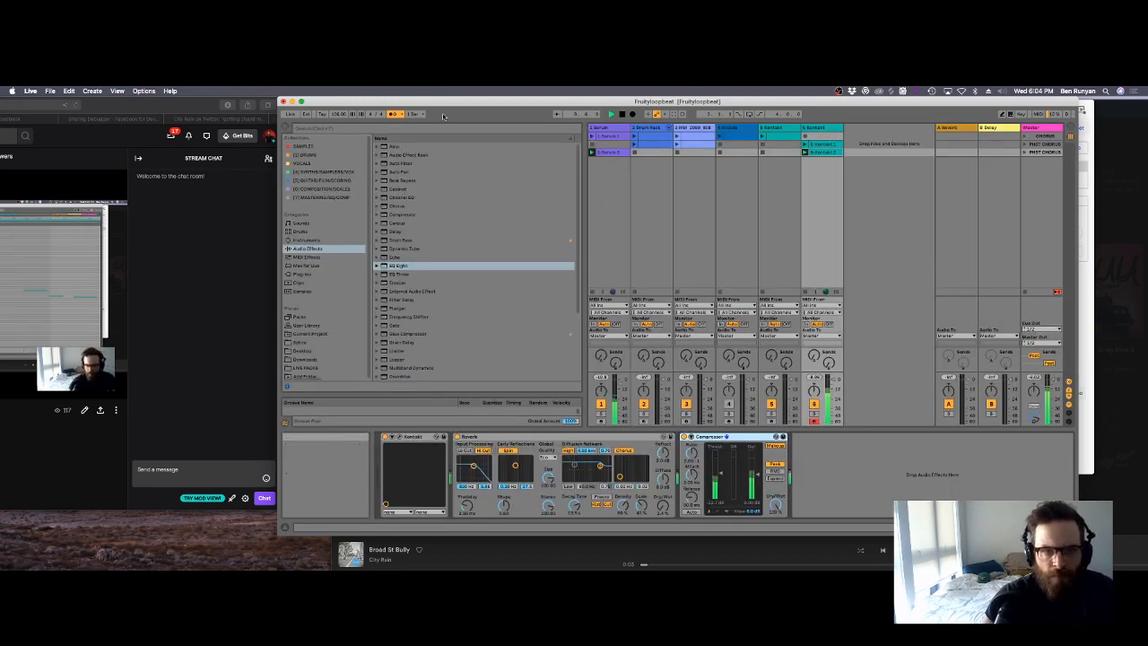
# Step: Create a clip in the Drum Rack track's third slot, fill it with sixteenth-note CHAMPAGNE_DRIP hi-hats across the bar, and launch it
pyautogui.doubleClick(661, 158)
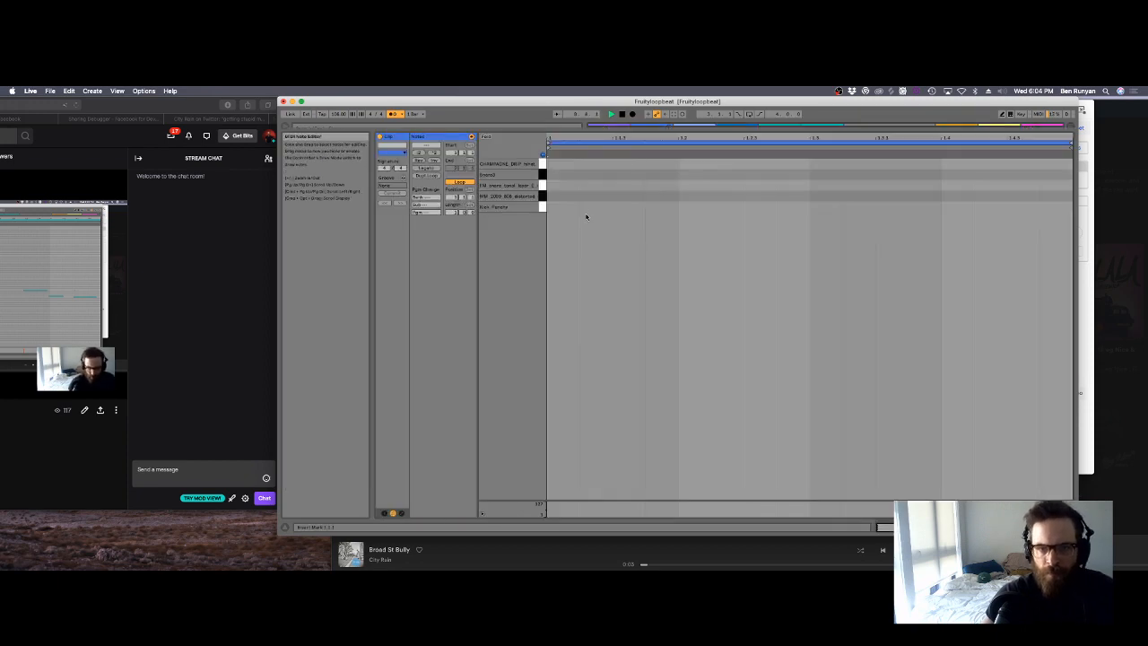
pyautogui.press('b')
pyautogui.moveTo(568, 166); pyautogui.dragTo(1065, 165)
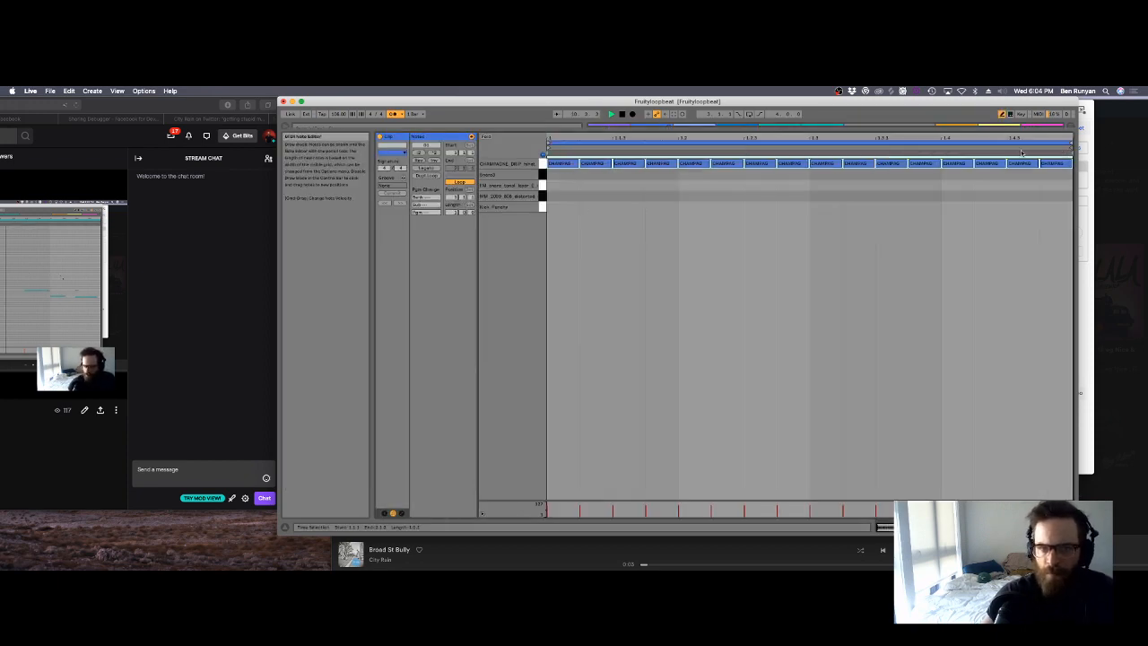
pyautogui.hotkey('shift', 'Tab')
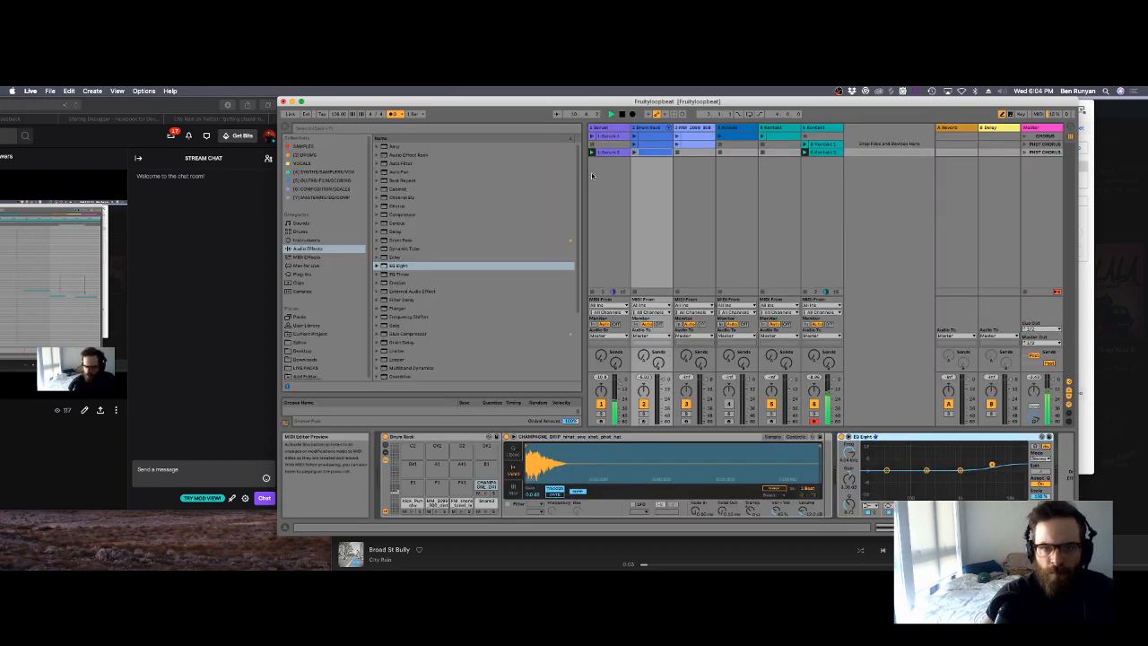
pyautogui.doubleClick(648, 154)
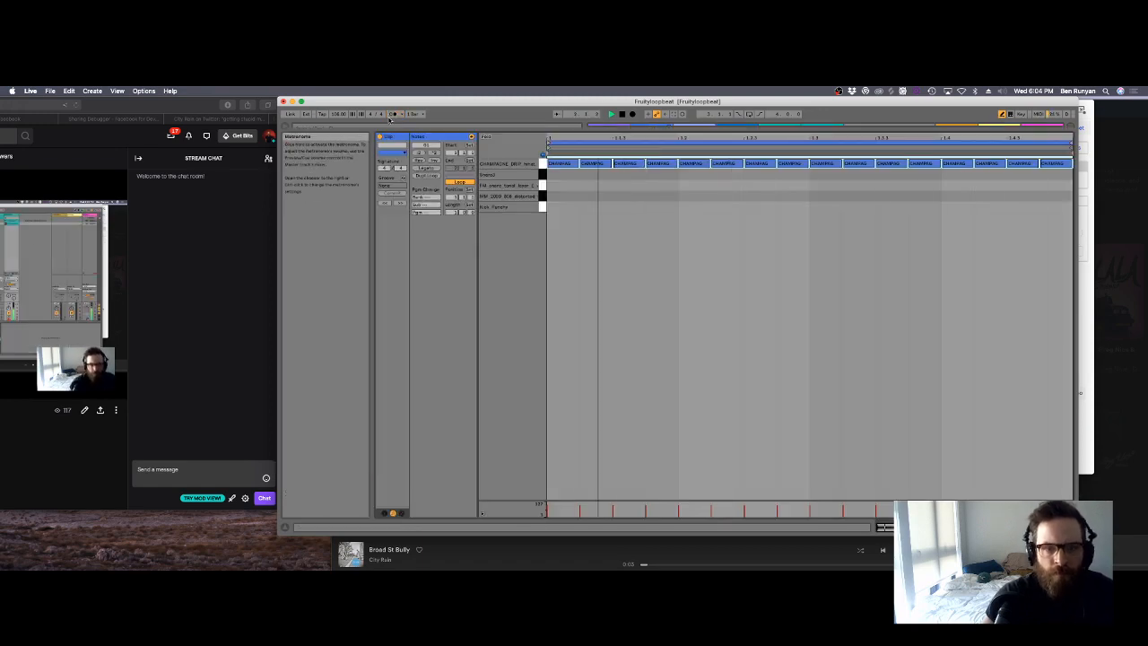
pyautogui.hotkey('shift', 'Tab')
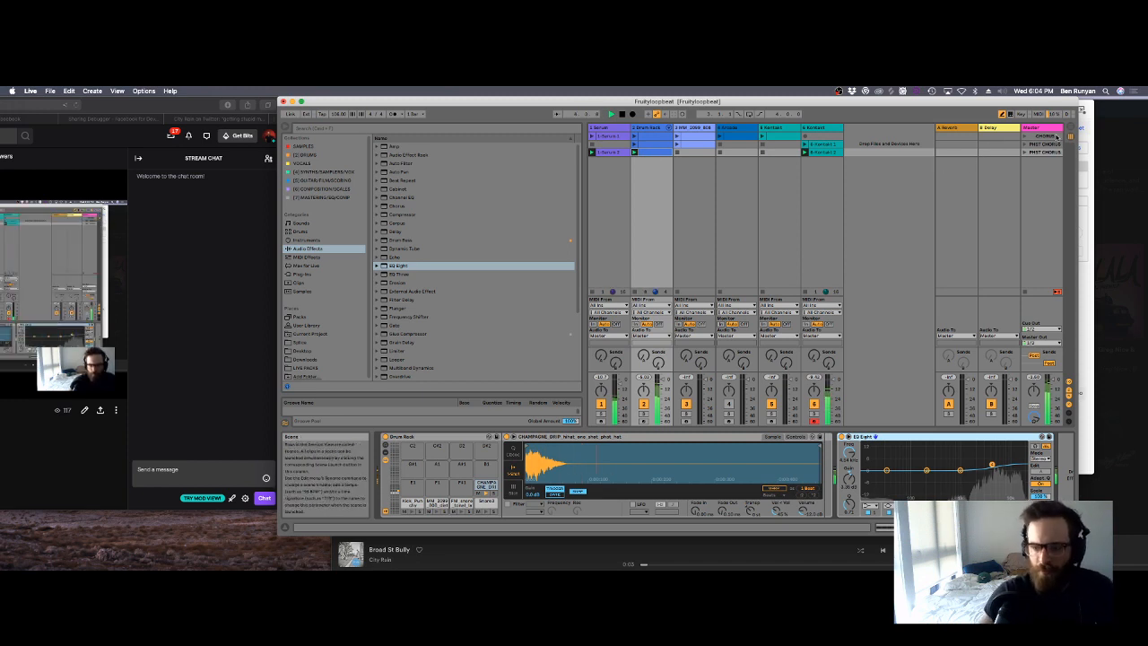
# Step: Duplicate the CHORUS scene into the fourth scene row, and rename the third scene BRIDGE
pyautogui.moveTo(1051, 136); pyautogui.dragTo(1049, 167)
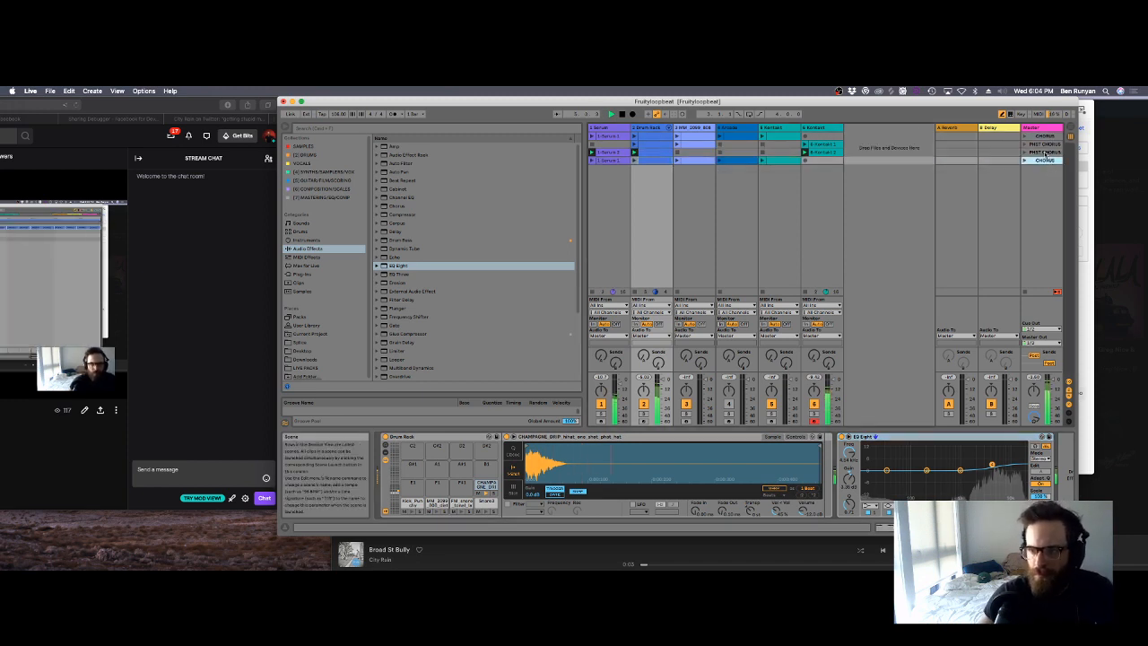
pyautogui.click(1044, 152)
pyautogui.press('super+r')
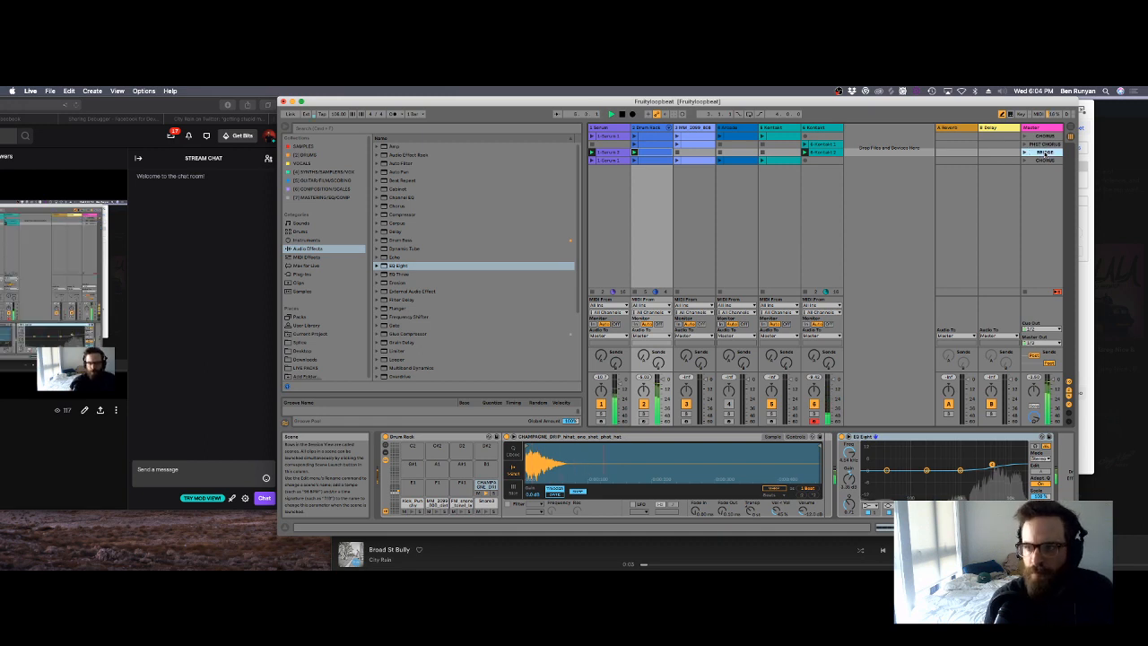
# Step: Insert a new audio track after the sixth track
pyautogui.rightClick(858, 139)
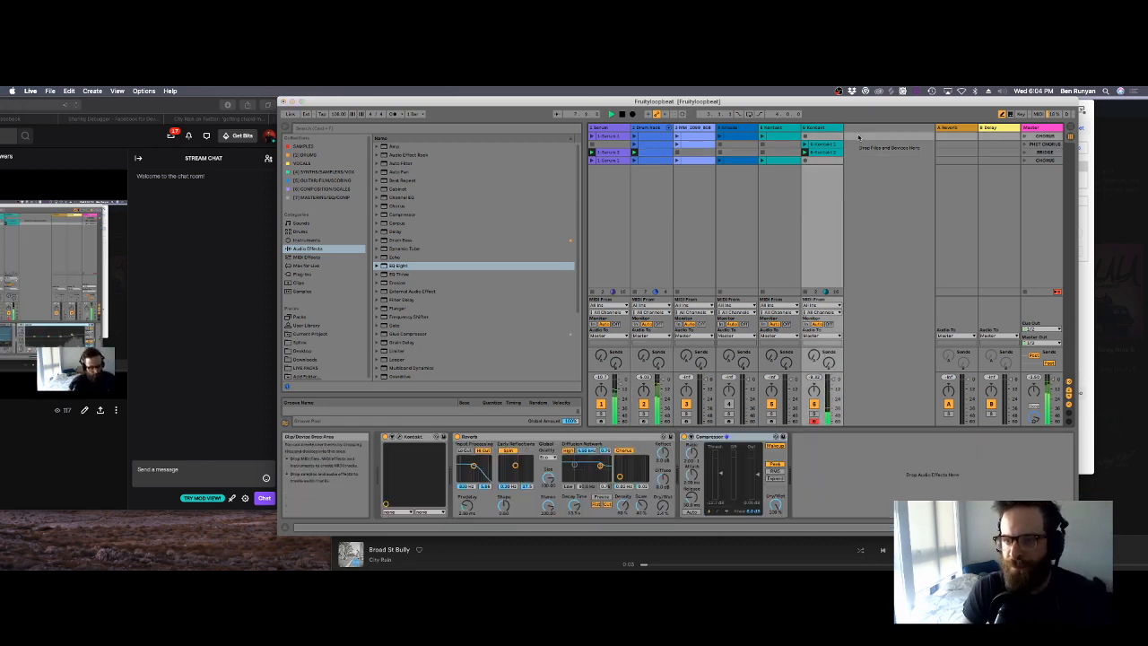
pyautogui.click(885, 140)
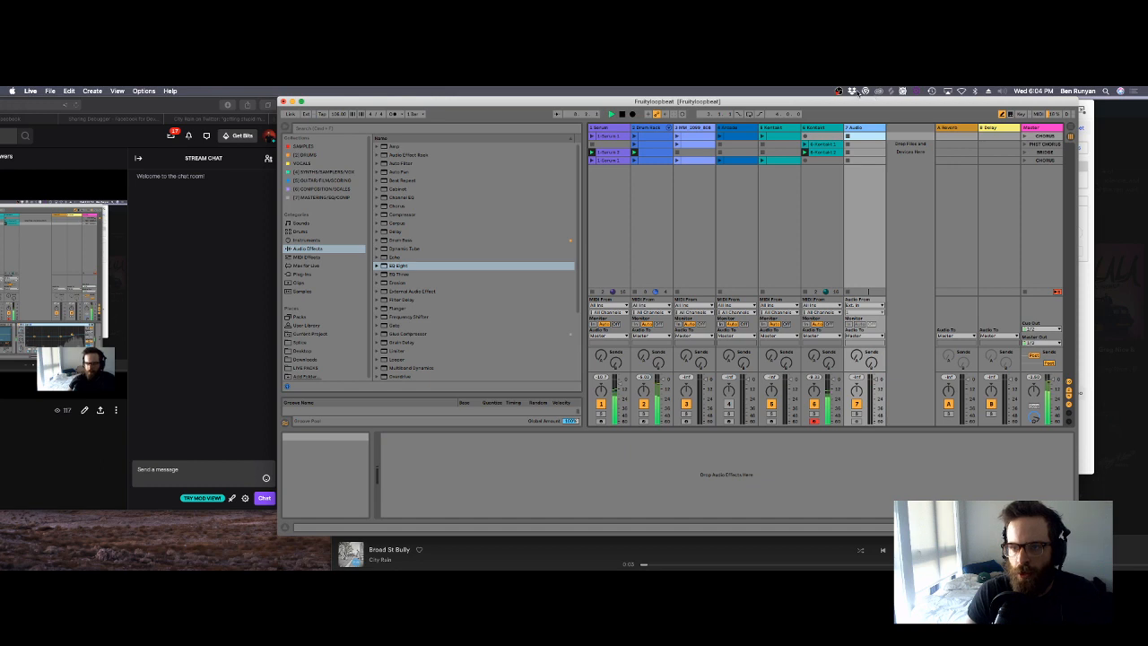
# Step: Switch to Splice and filter the library's drum samples by the trap genre and the fx tag
pyautogui.click(889, 91)
pyautogui.click(512, 216)
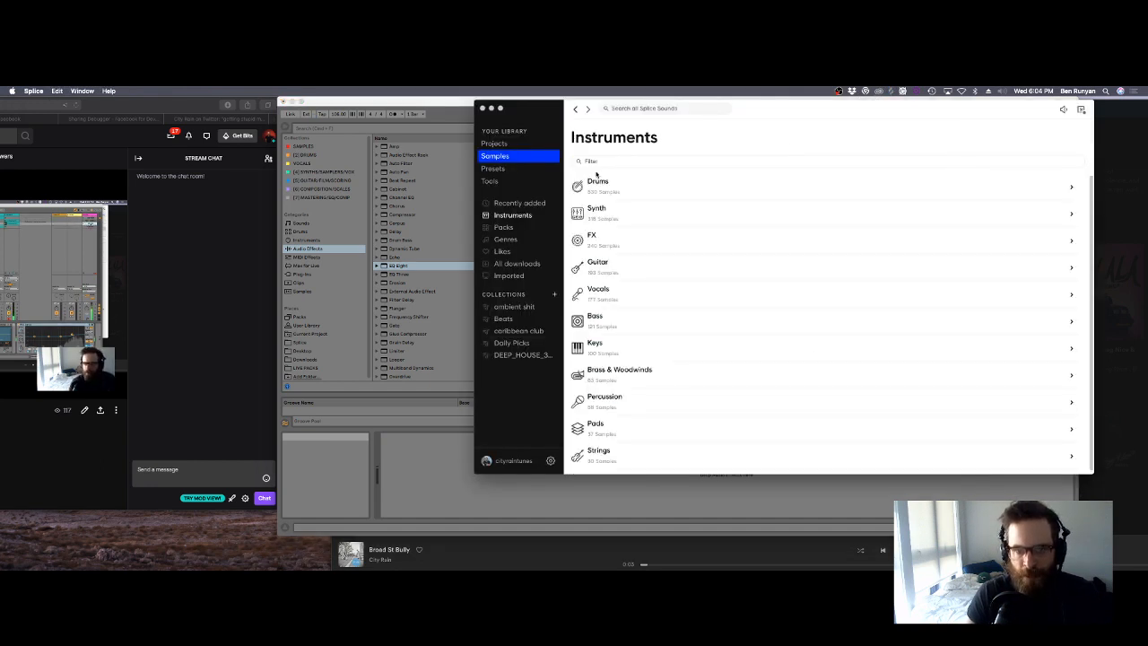
pyautogui.click(597, 181)
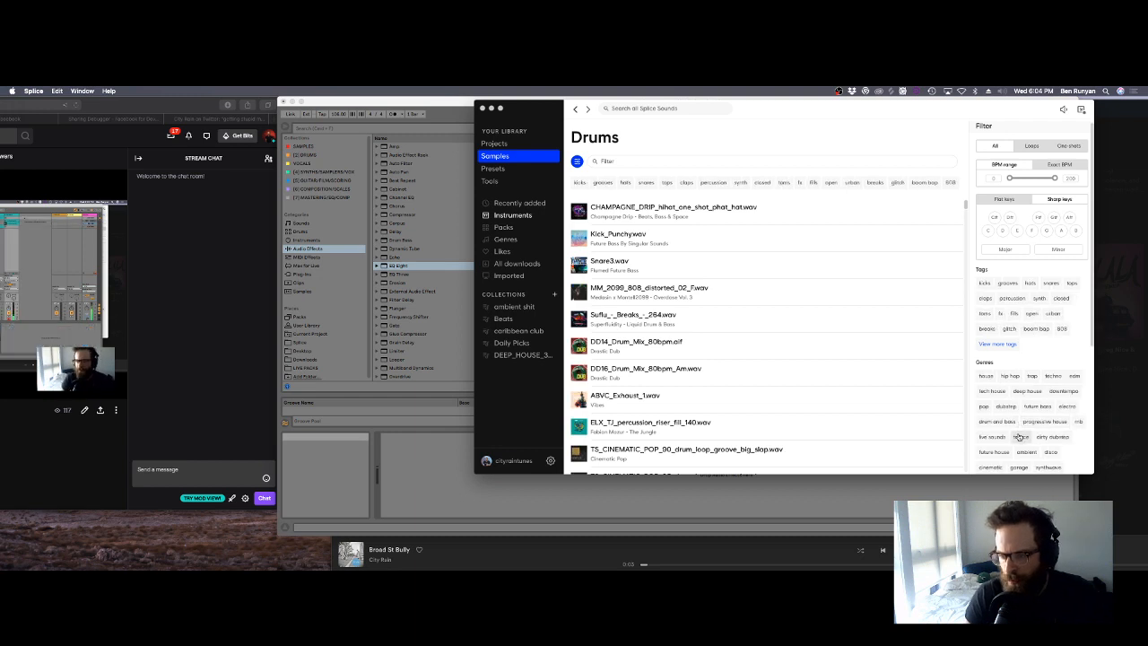
pyautogui.scroll(-5, 1031, 435)
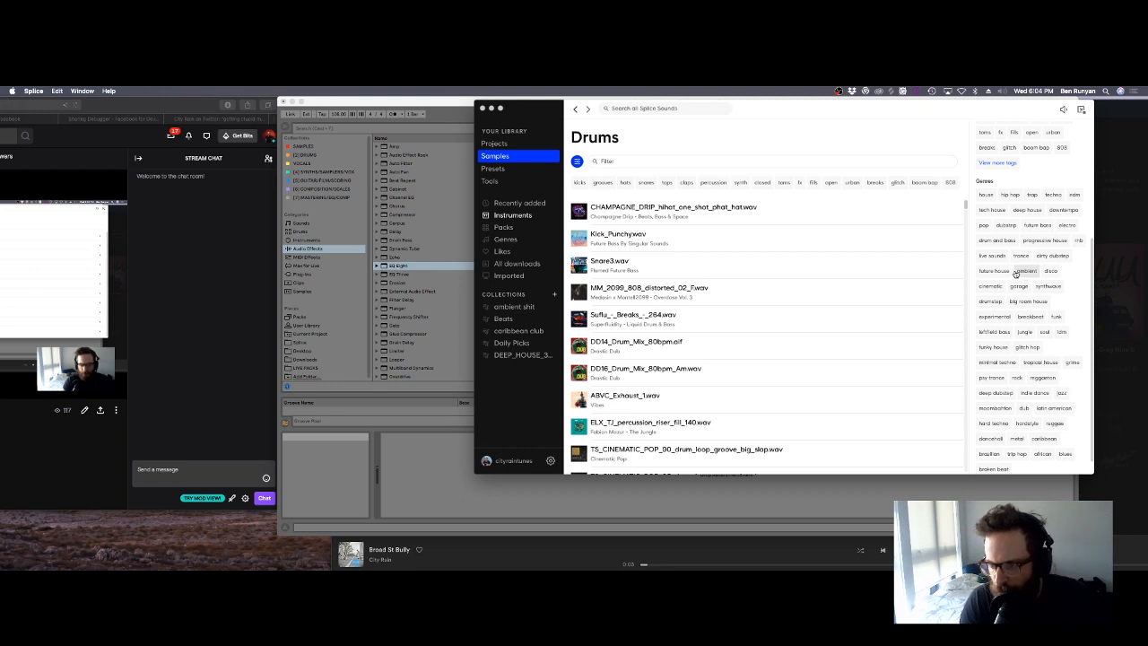
pyautogui.click(1032, 194)
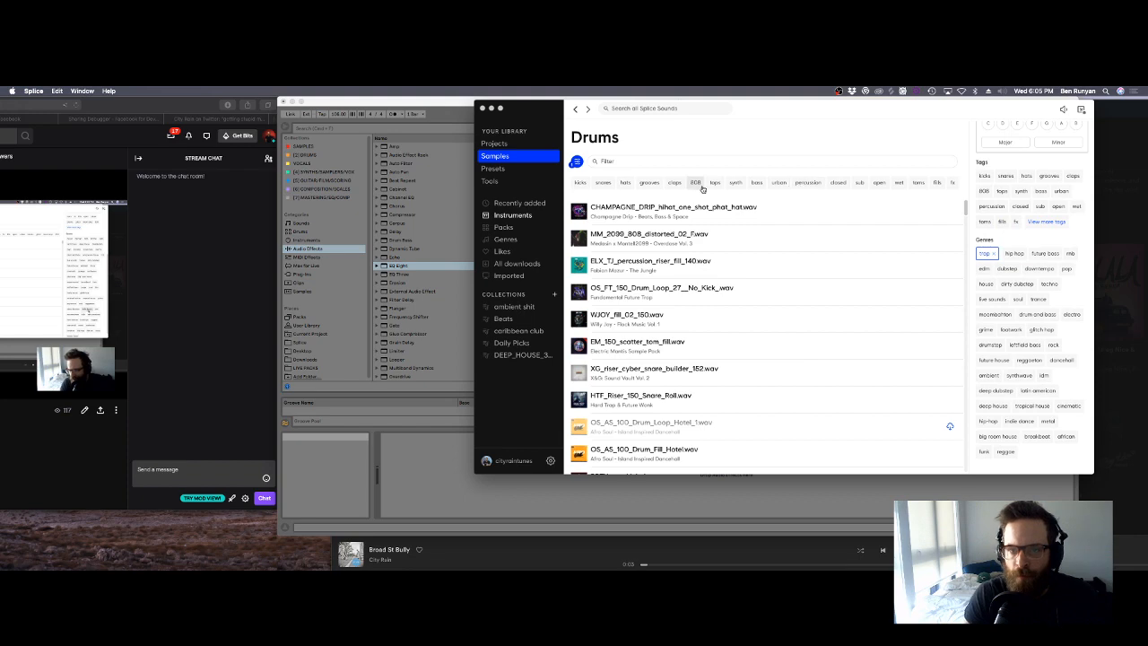
pyautogui.click(937, 182)
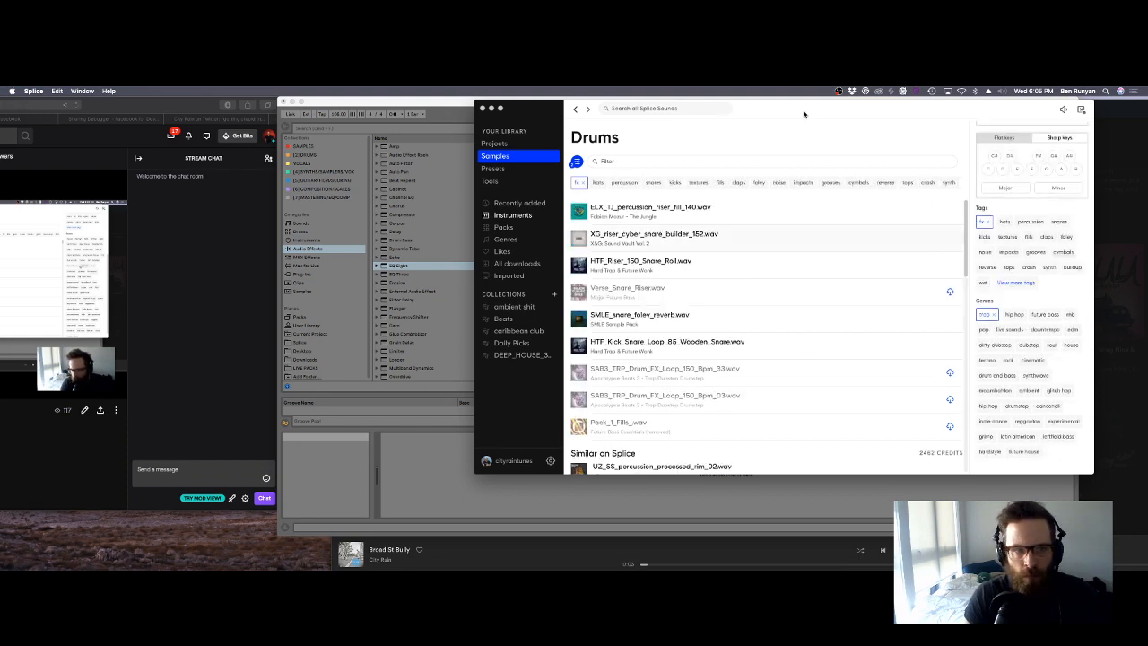
# Step: Import XG_riser_cyber_snare_builder_152.wav from Splice into the BRIDGE scene on a new eighth track in Ableton Live
pyautogui.moveTo(803, 114); pyautogui.dragTo(846, 231)
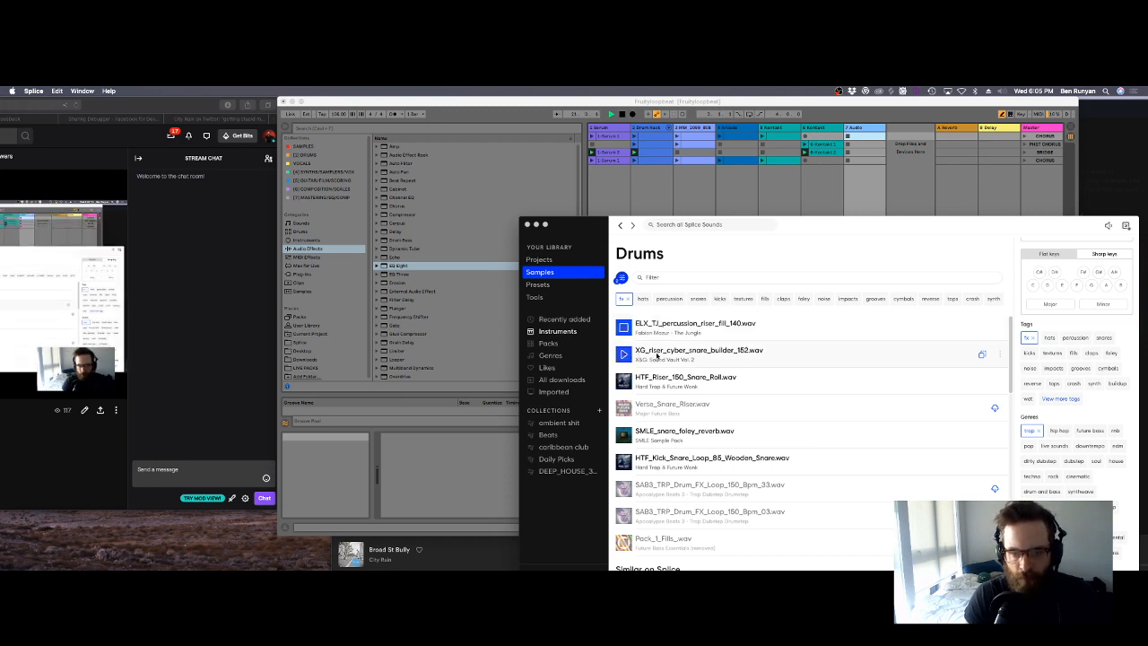
pyautogui.moveTo(657, 354); pyautogui.dragTo(904, 154)
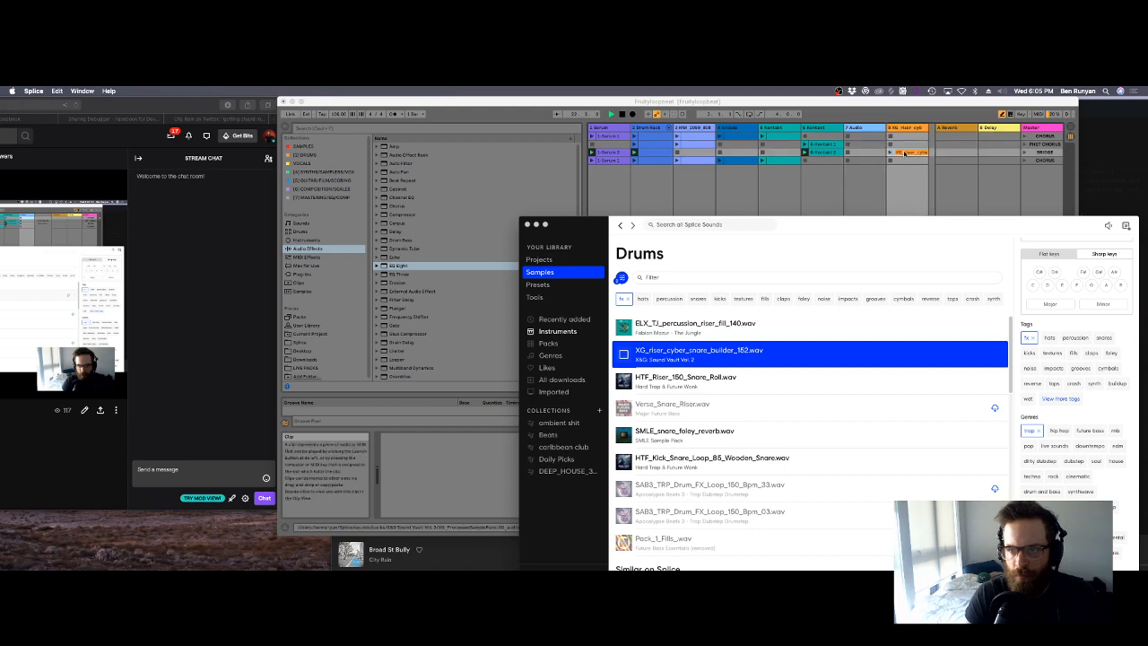
pyautogui.click(921, 148)
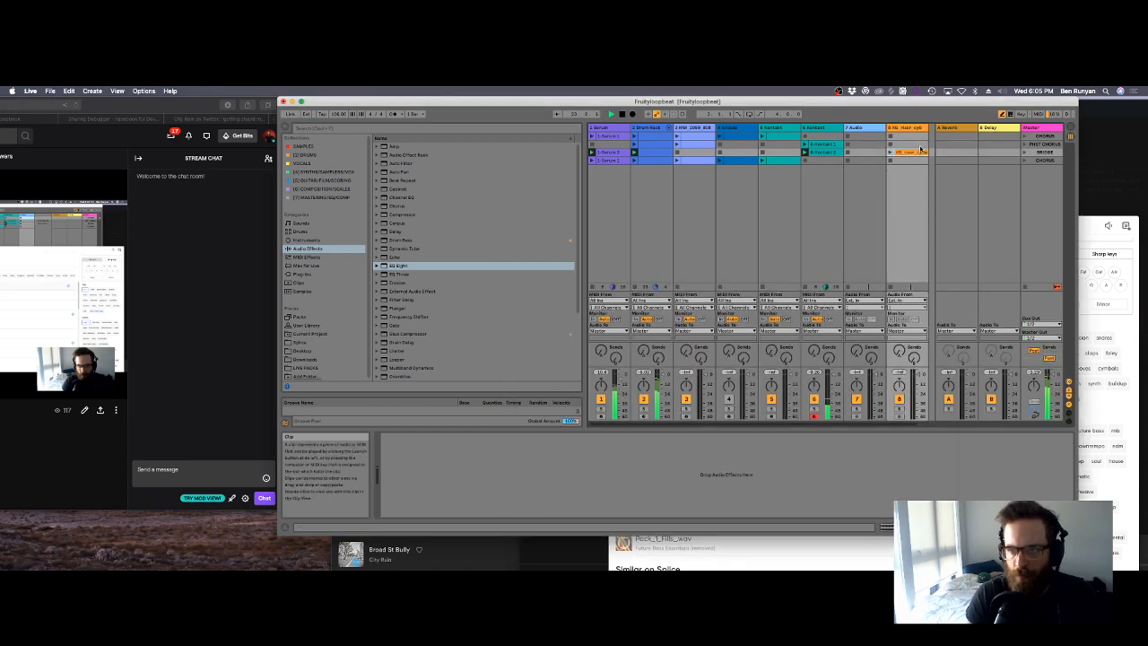
# Step: Launch the riser clip in the BRIDGE scene, double its original tempo, and set its warp mode to Complex
pyautogui.click(890, 152)
pyautogui.press('space')
pyautogui.press('space')
pyautogui.doubleClick(909, 155)
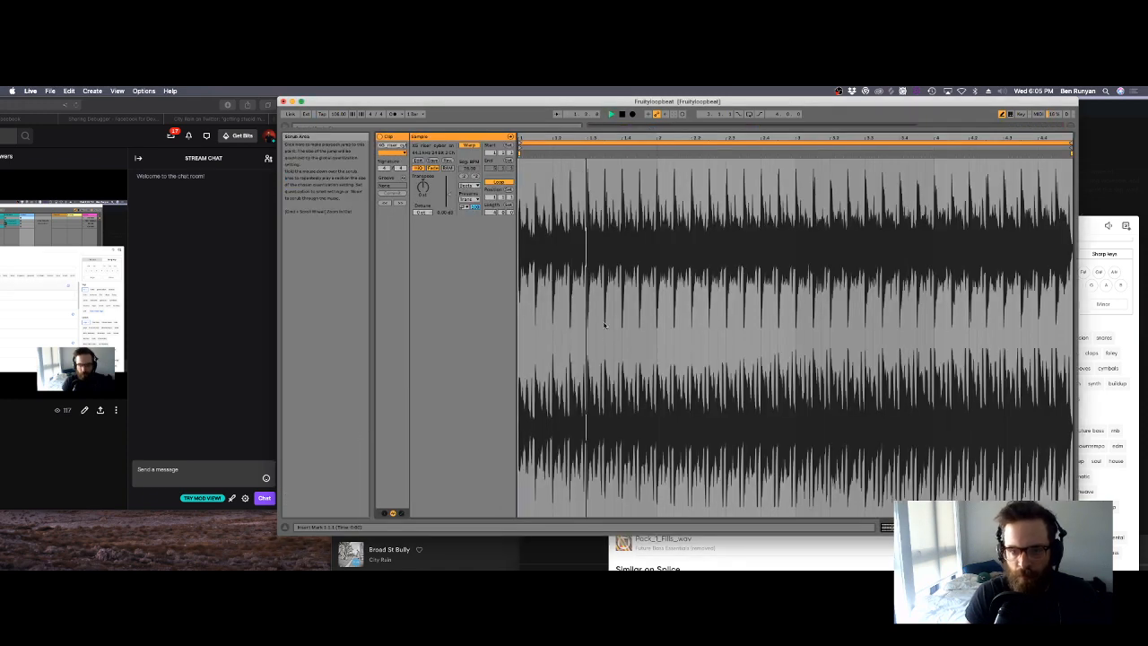
pyautogui.click(475, 177)
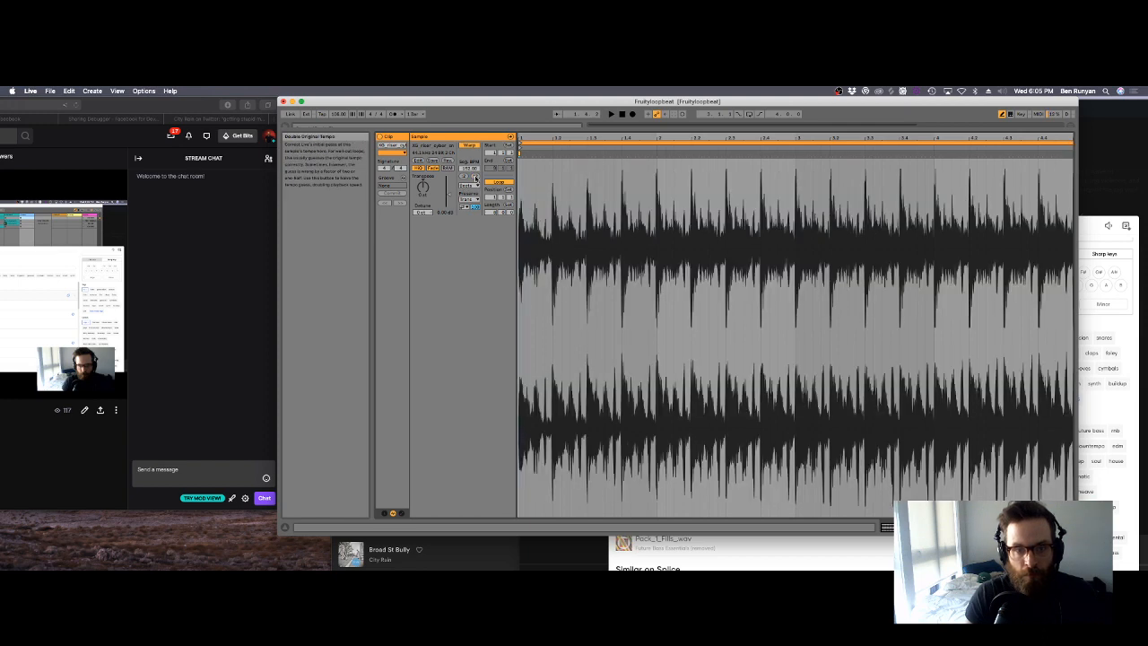
pyautogui.press('space')
pyautogui.click(469, 185)
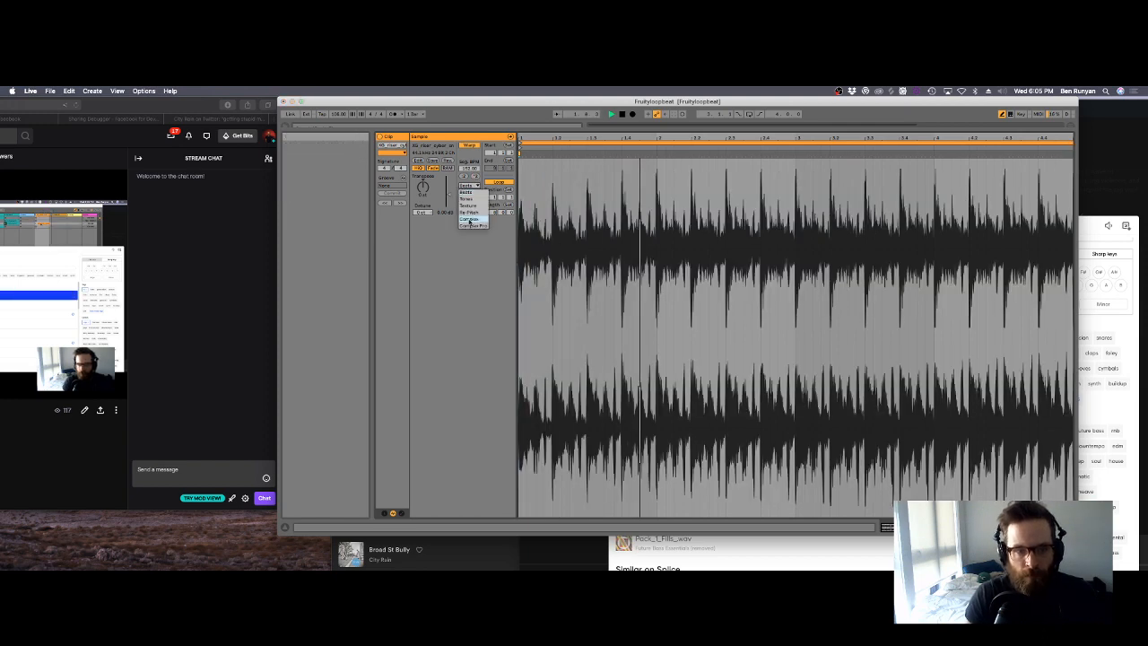
pyautogui.click(471, 219)
pyautogui.doubleClick(556, 138)
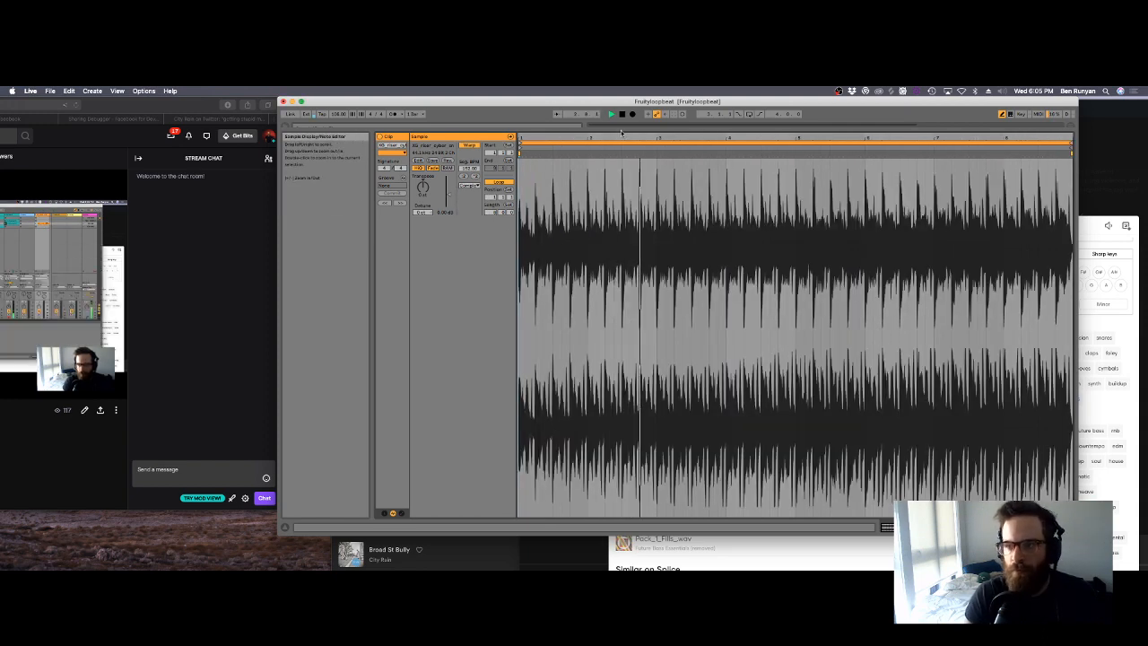
pyautogui.hotkey('shift', 'Tab')
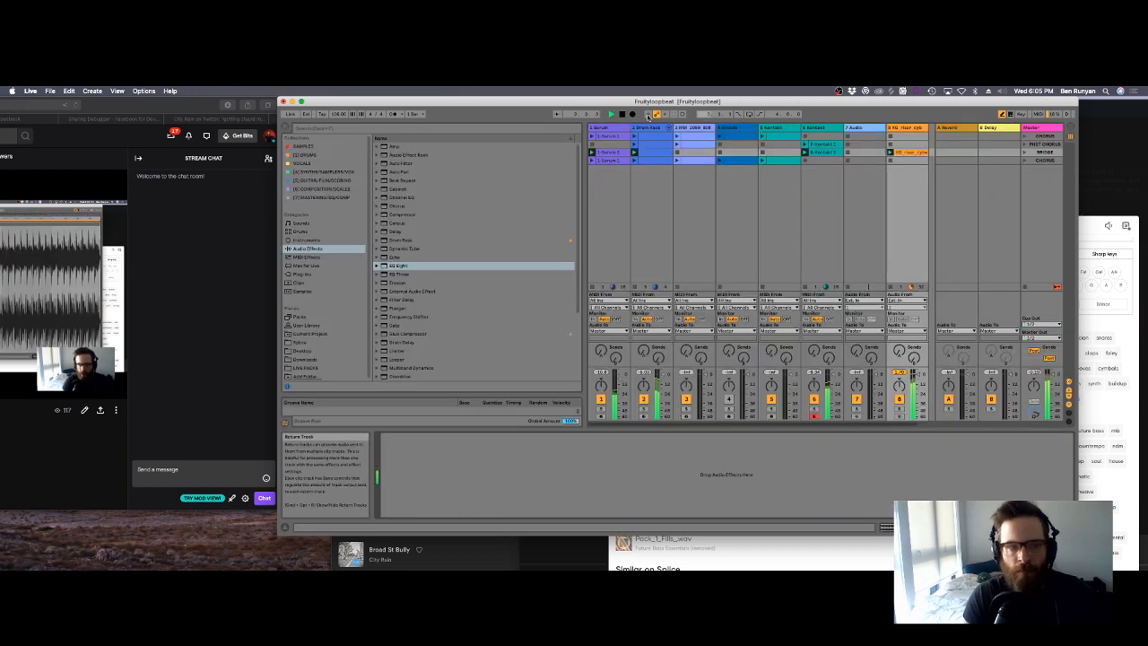
# Step: Lower the riser track's volume slightly, and add an EQ Eight with a low cut on its first band
pyautogui.moveTo(918, 374); pyautogui.dragTo(917, 378)
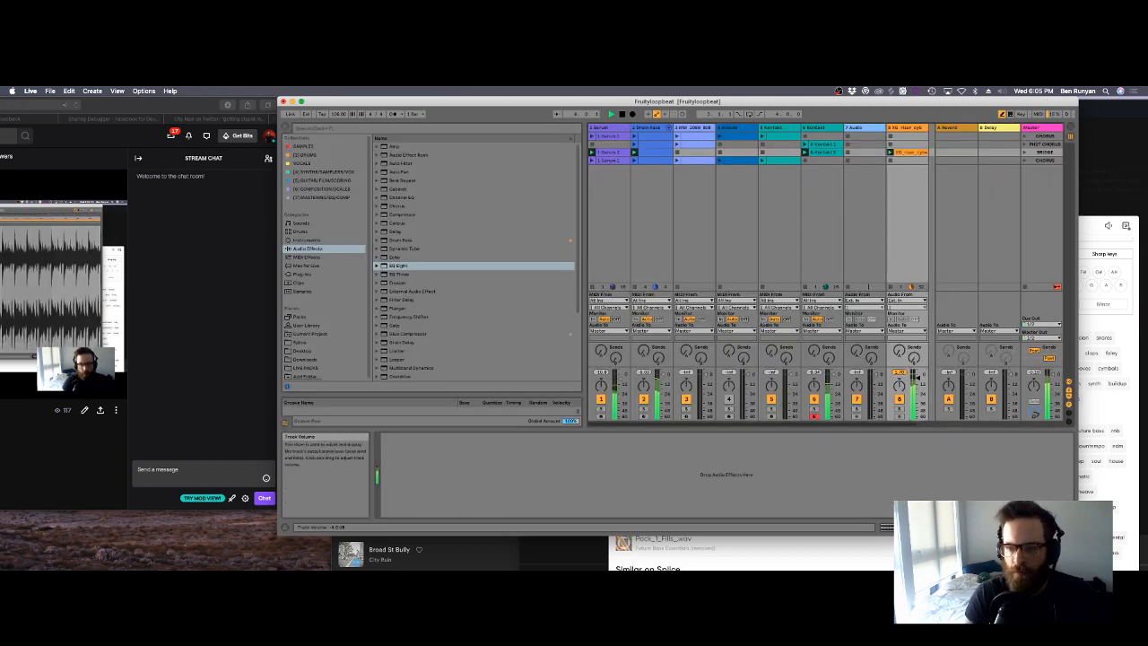
pyautogui.doubleClick(403, 266)
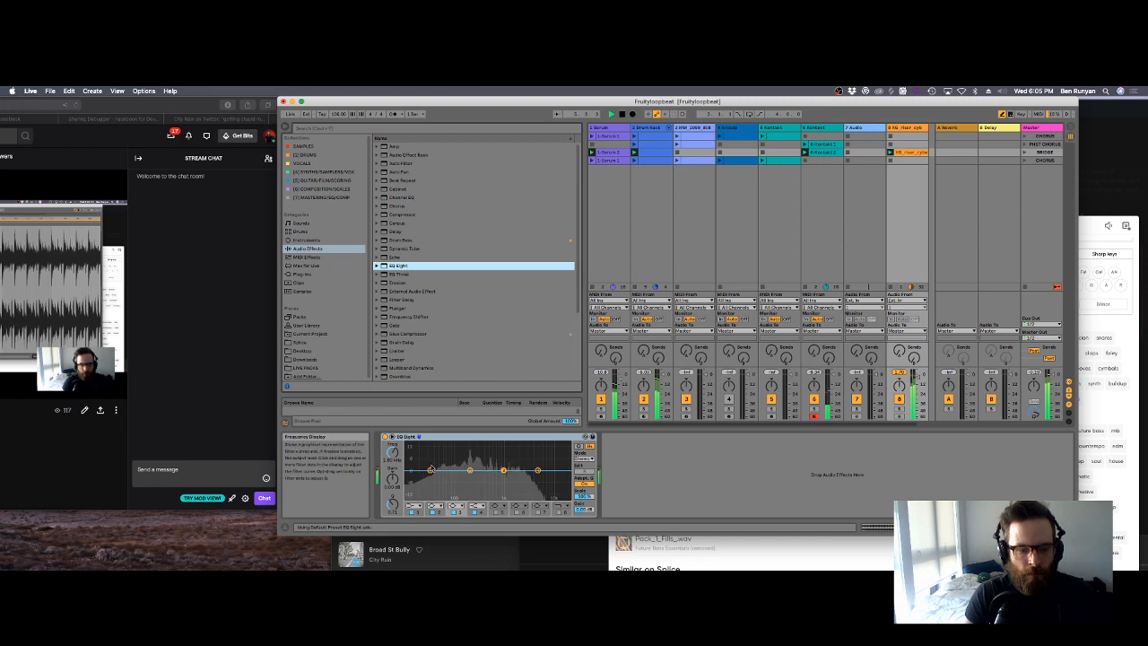
pyautogui.click(418, 509)
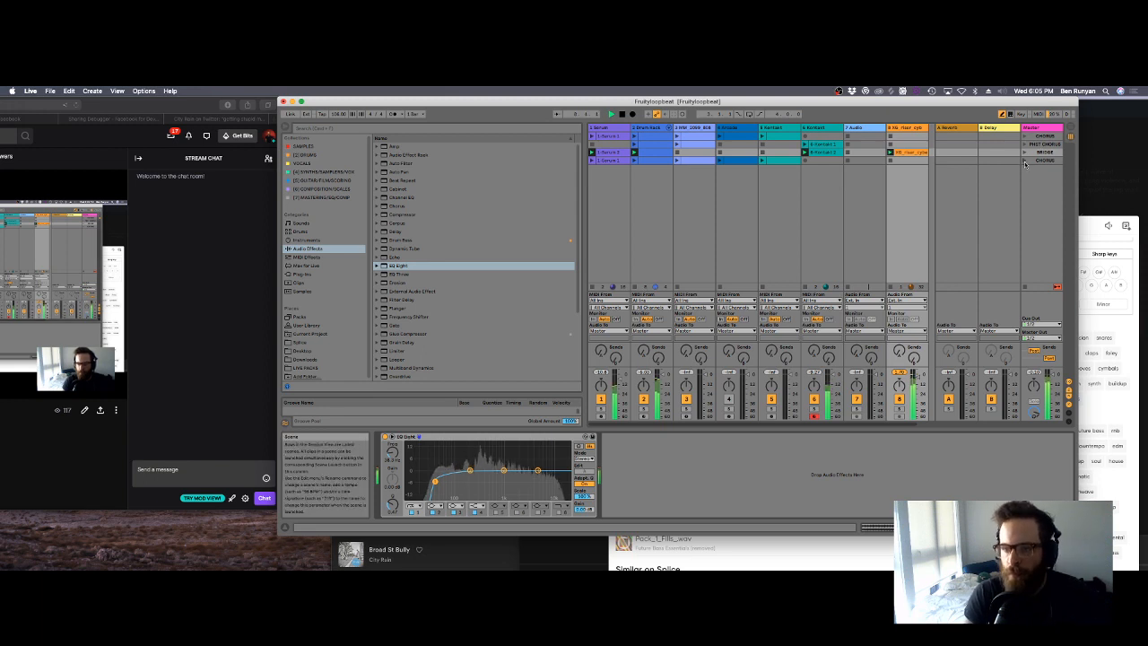
# Step: Launch the fourth scene, CHORUS, together with the sixth track's BRIDGE clip, and copy that clip into the slot below
pyautogui.click(1025, 161)
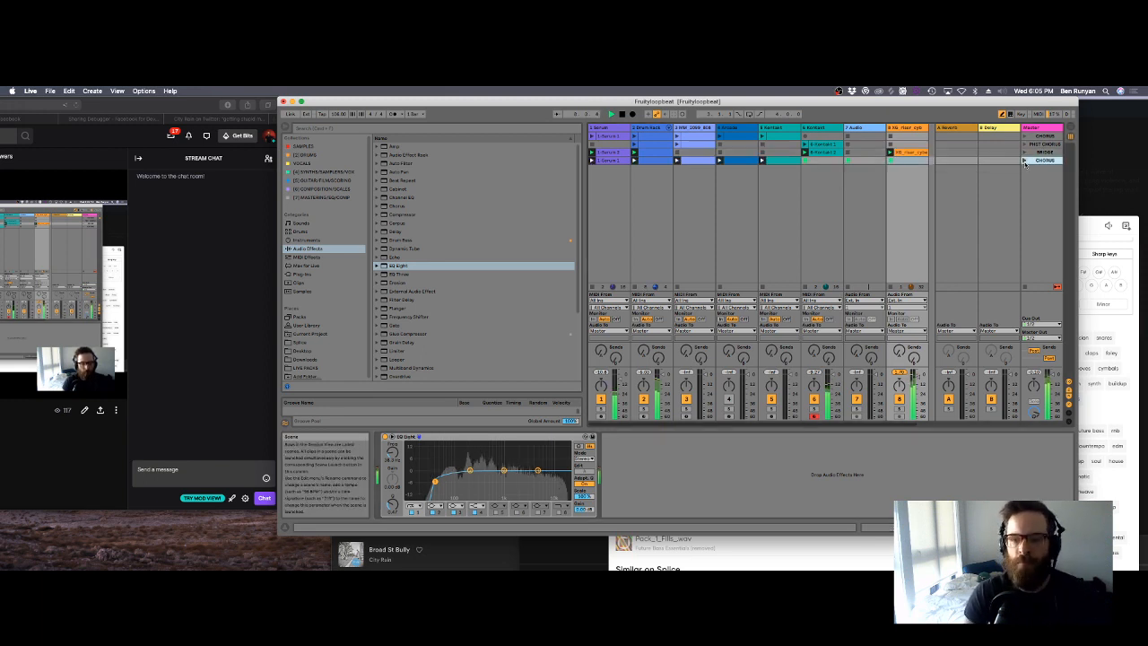
pyautogui.click(804, 152)
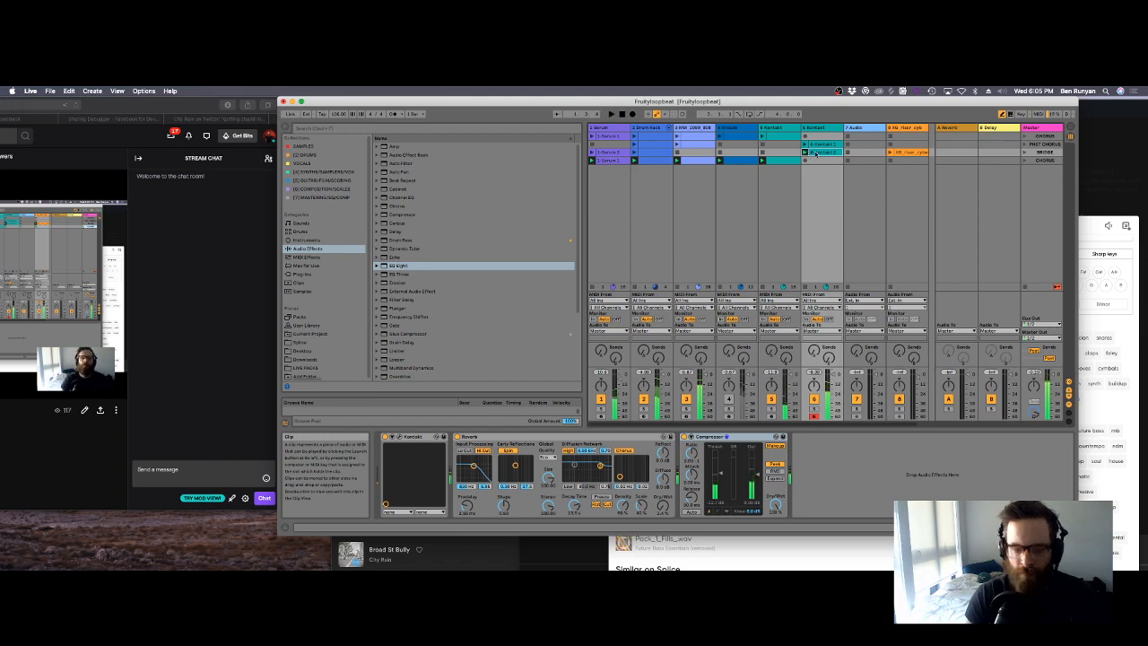
# Step: Launch the riser clip again, set its warp mode to Texture, and stop playback
pyautogui.click(890, 152)
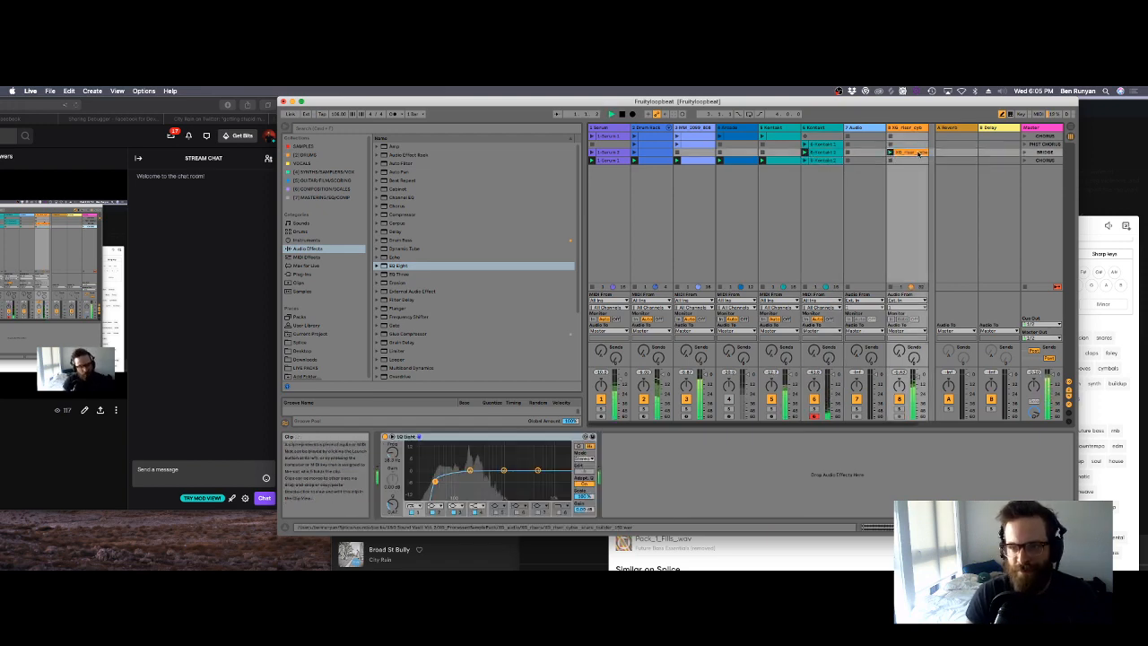
pyautogui.doubleClick(911, 153)
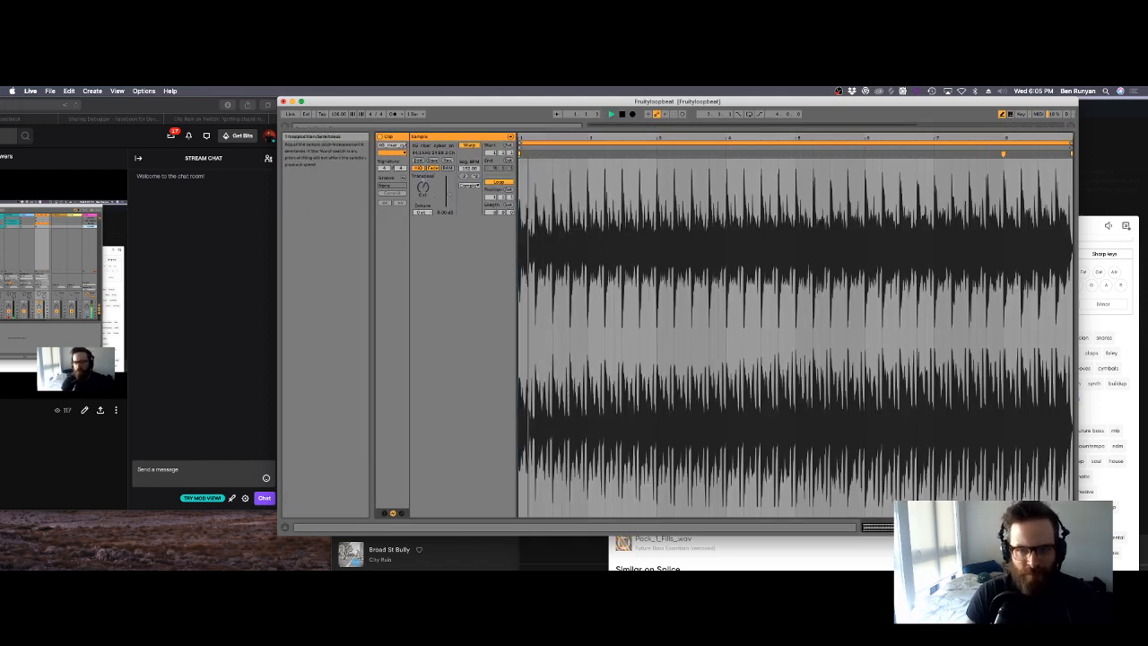
pyautogui.click(468, 186)
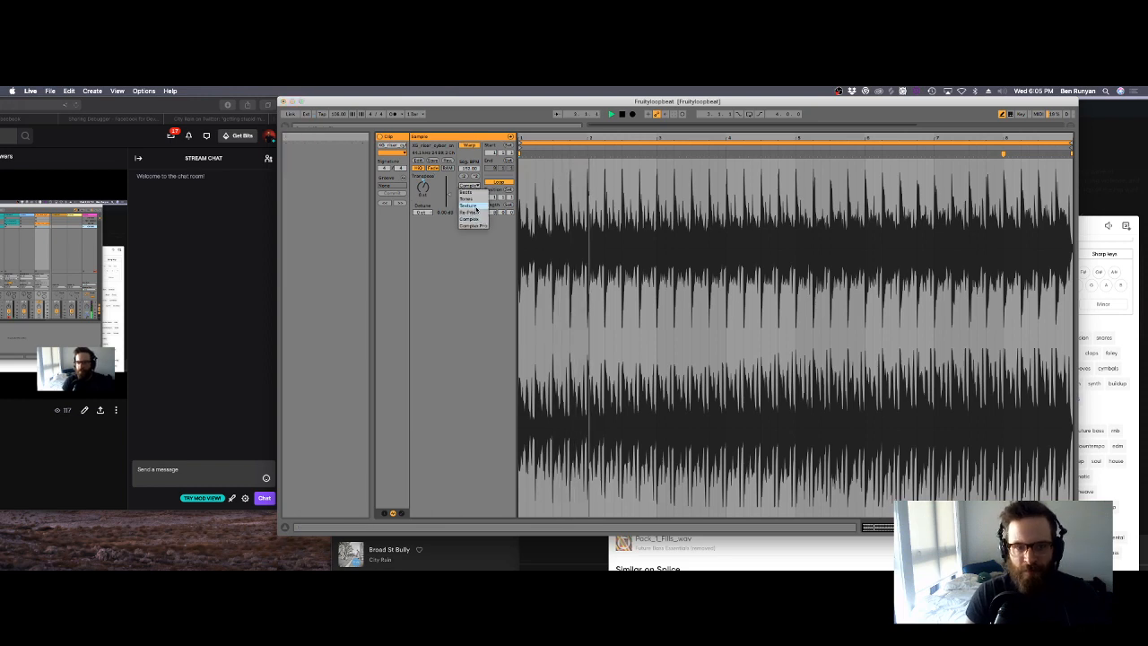
pyautogui.click(475, 207)
pyautogui.press('space')
pyautogui.hotkey('shift', 'Tab')
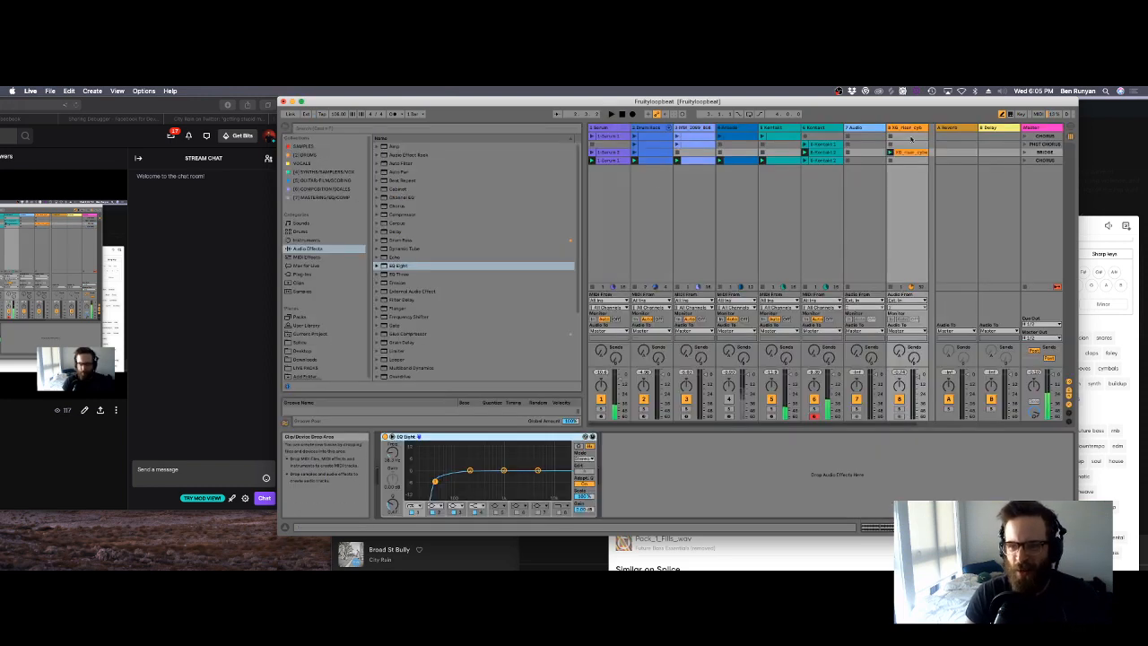
# Step: Delete the riser clip from the BRIDGE scene and insert a new audio track after its track
pyautogui.click(911, 153)
pyautogui.press('Delete')
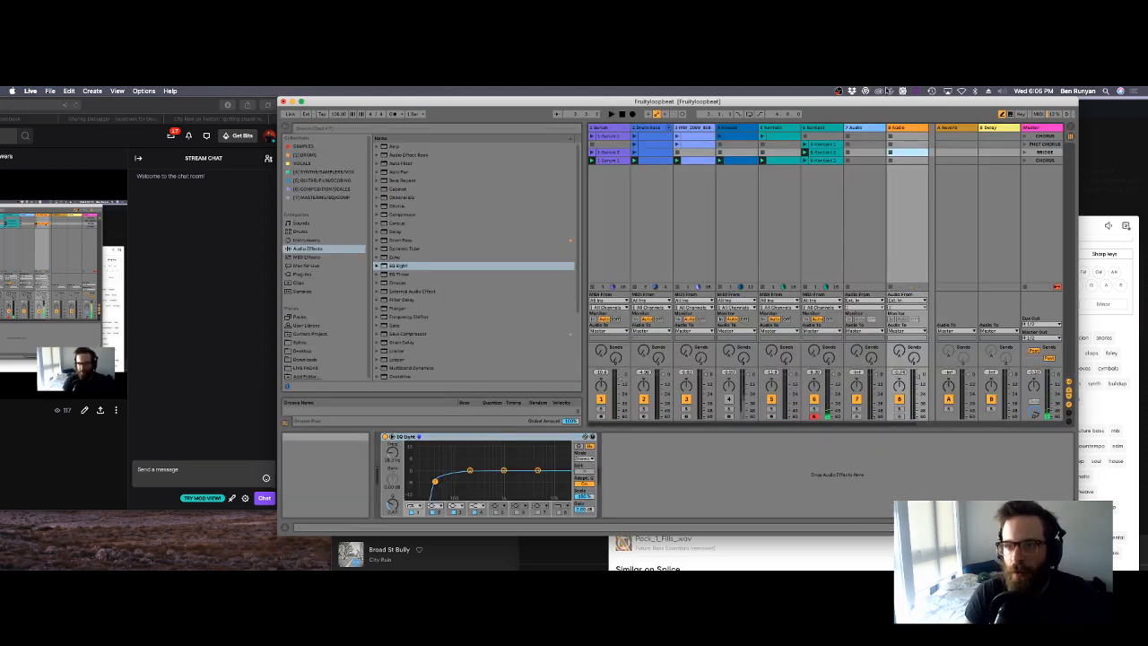
pyautogui.rightClick(902, 127)
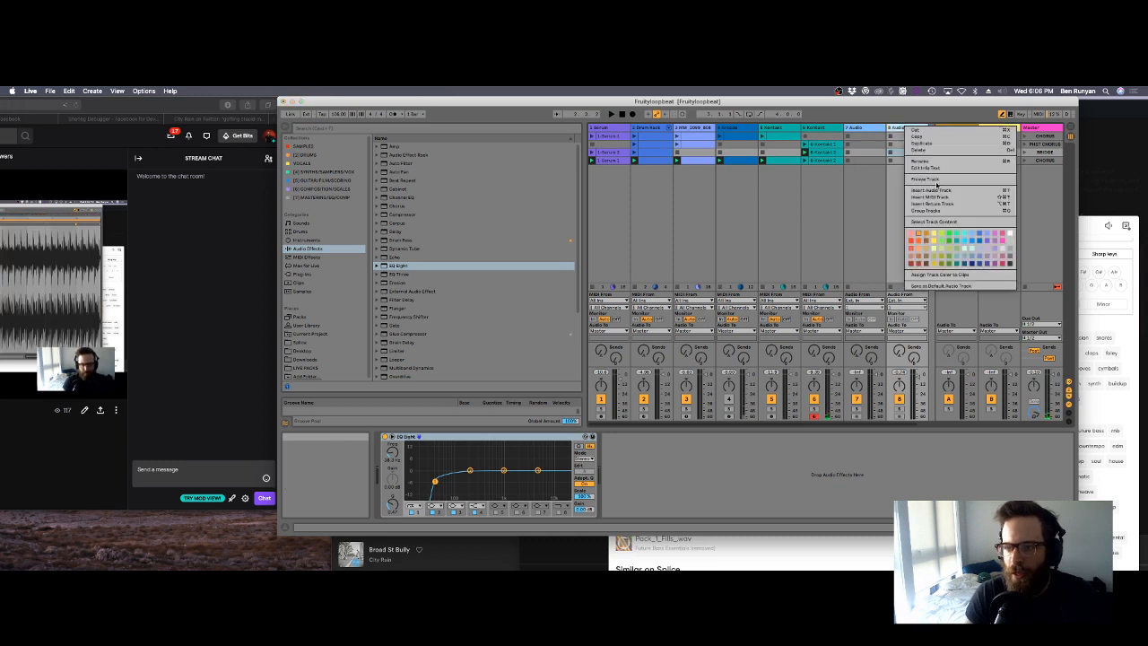
pyautogui.click(938, 188)
# Step: Switch to Splice, search the downloaded samples for "exhaust", and preview ABVC_Exhaust_1.wav
pyautogui.press('super+Tab')
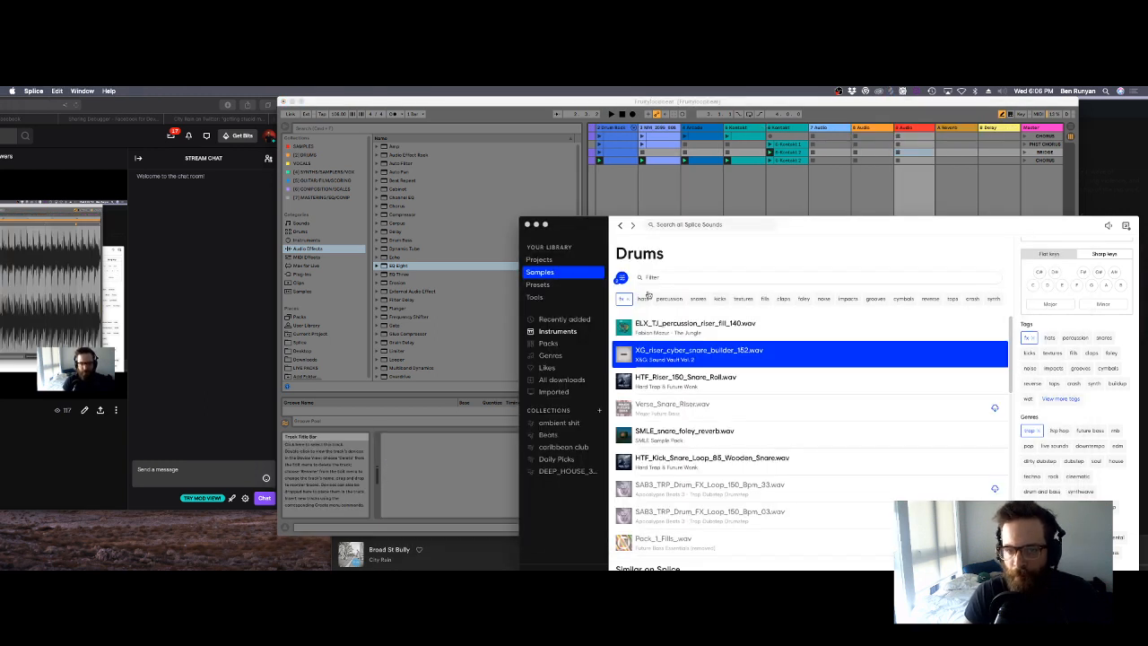
pyautogui.click(578, 380)
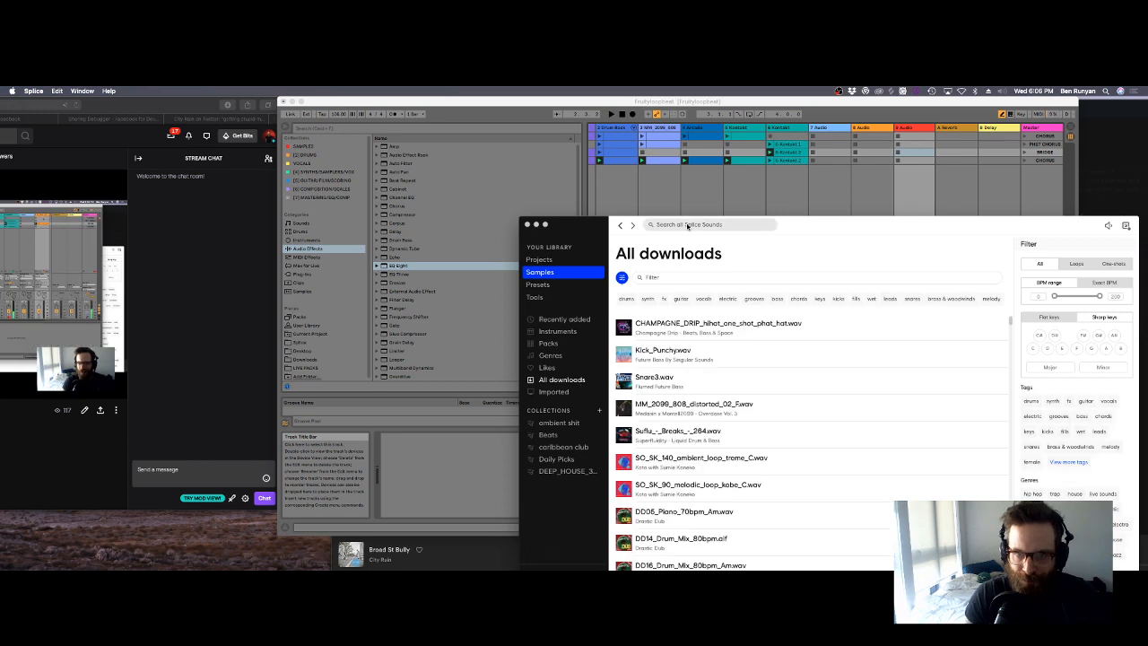
pyautogui.press('Return')
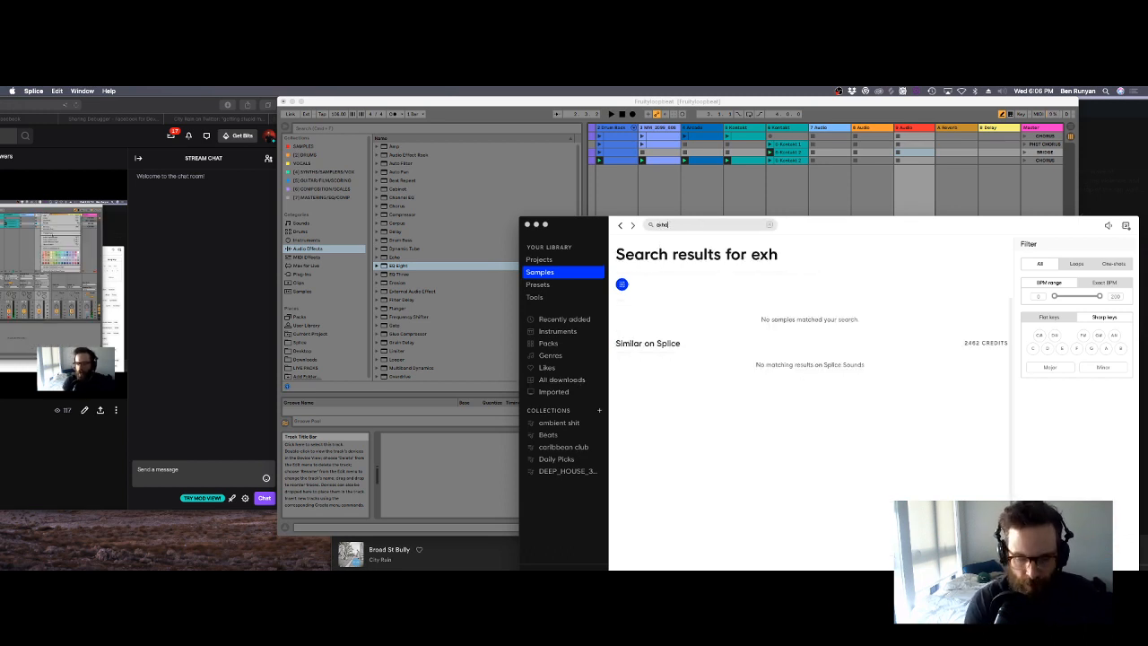
pyautogui.write('aust')
pyautogui.click(622, 314)
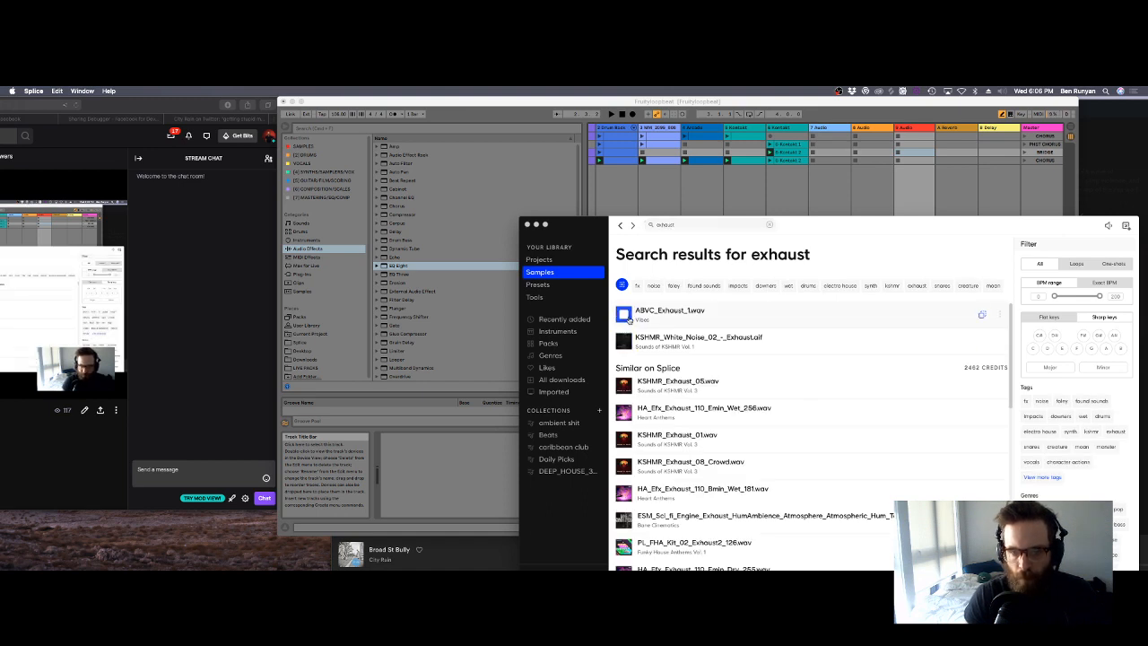
# Step: Place ABVC_Exhaust_1.wav in the new audio track's slot of the fourth scene, CHORUS, and launch that scene
pyautogui.moveTo(671, 316); pyautogui.dragTo(910, 152)
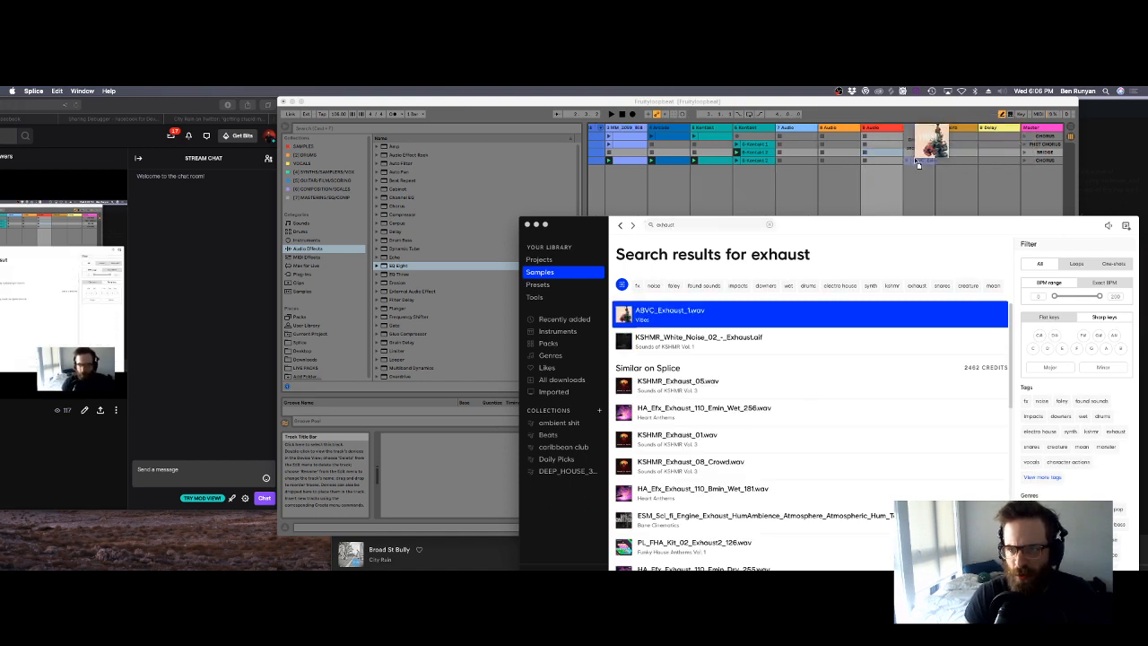
pyautogui.click(1009, 164)
pyautogui.click(1025, 160)
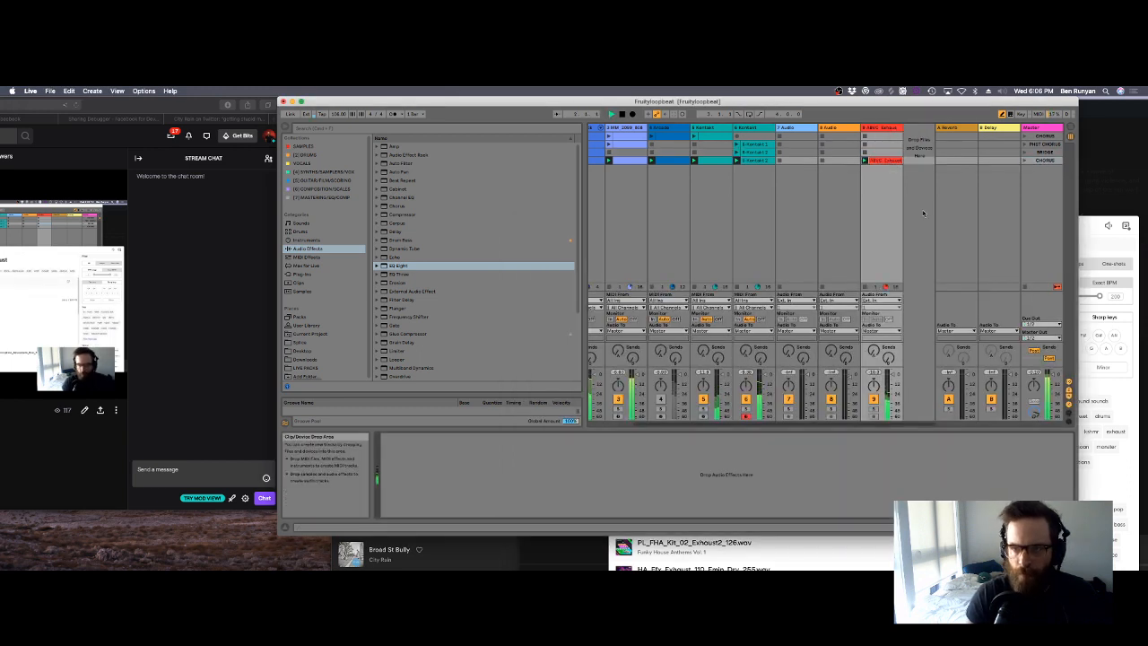
pyautogui.press('space')
# Step: Open the exhaust clip enlarged, add warp markers at its closing hits and just before bar 4, and stretch the hits to the clip's end
pyautogui.doubleClick(883, 161)
pyautogui.press('space')
pyautogui.moveTo(448, 199); pyautogui.dragTo(448, 190)
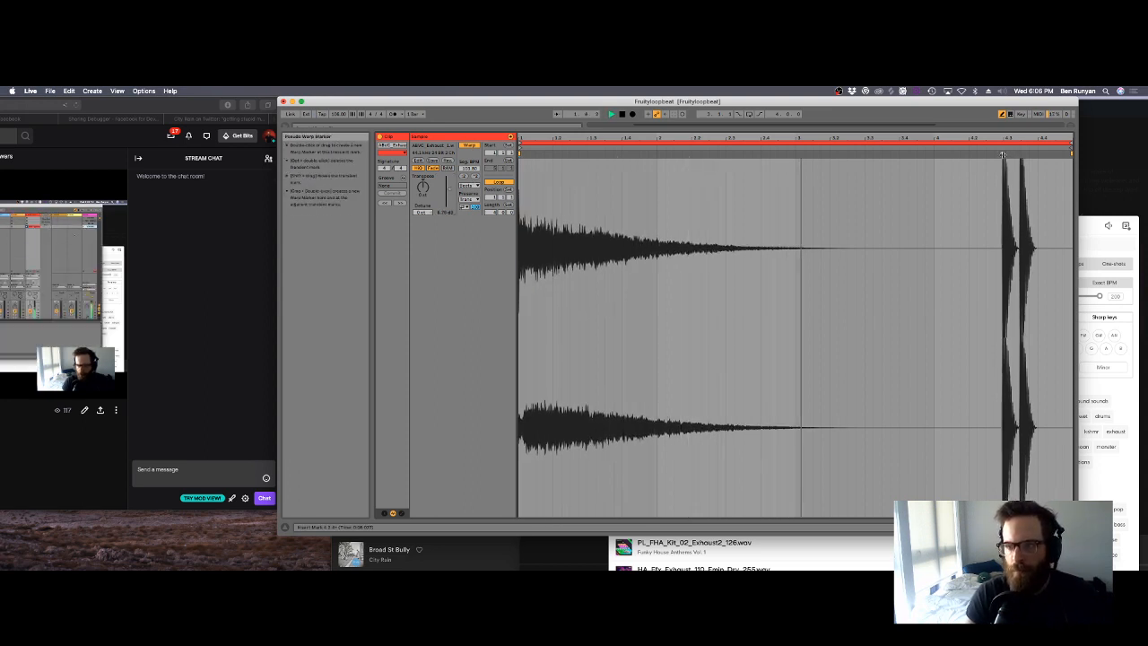
pyautogui.click(1003, 211)
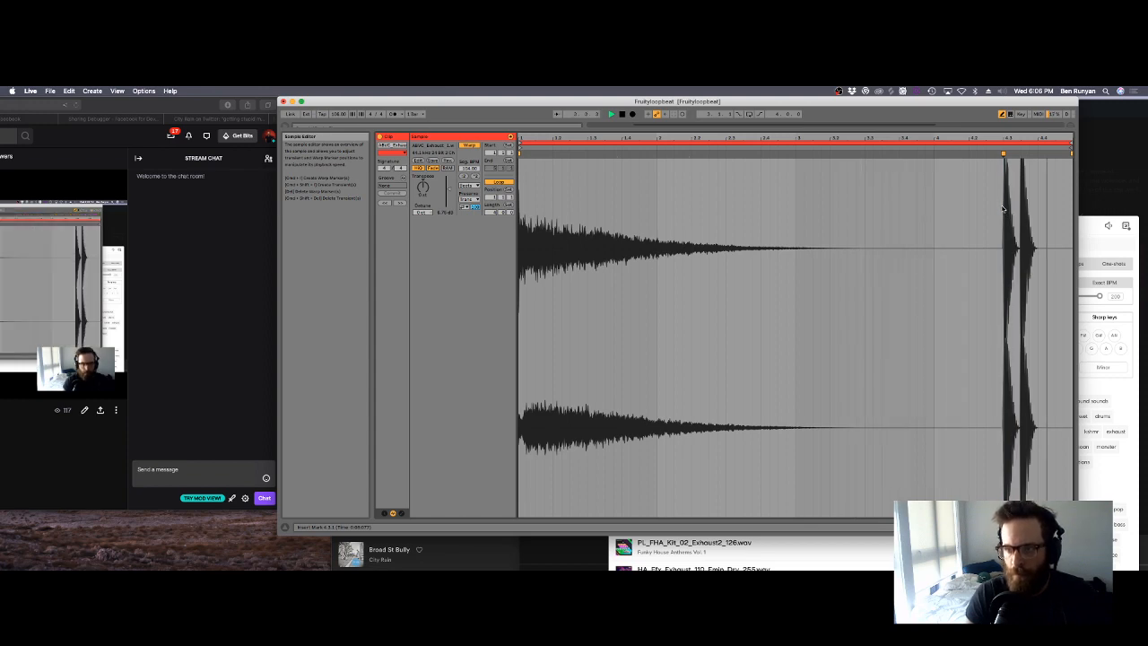
pyautogui.doubleClick(926, 180)
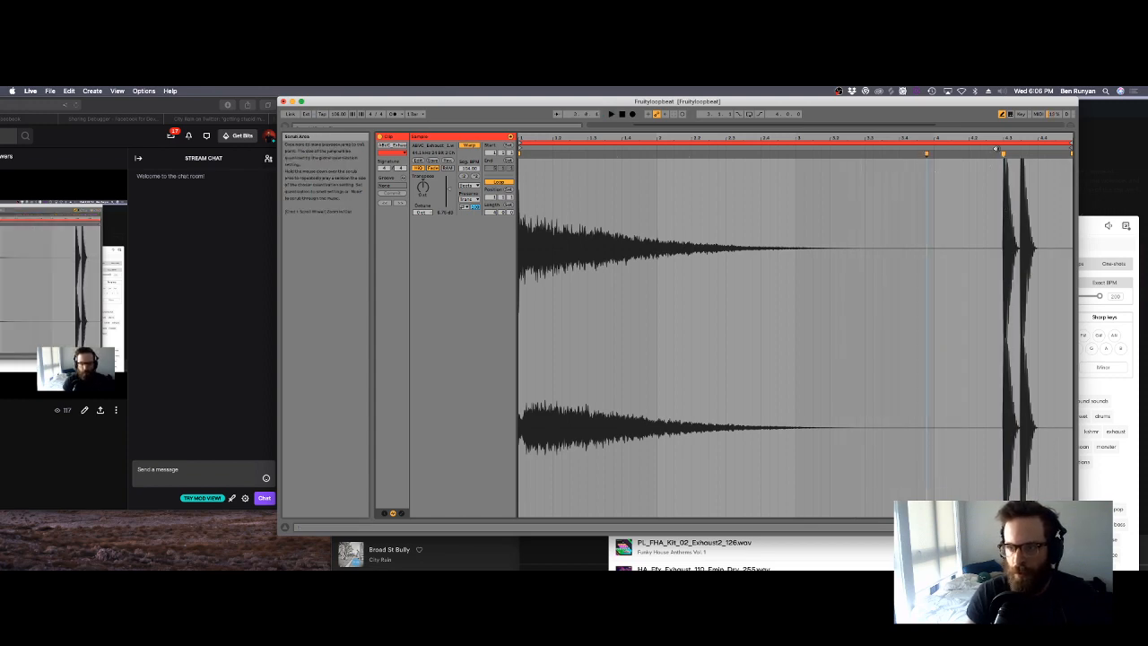
pyautogui.moveTo(1003, 153); pyautogui.dragTo(1128, 159)
pyautogui.press('space')
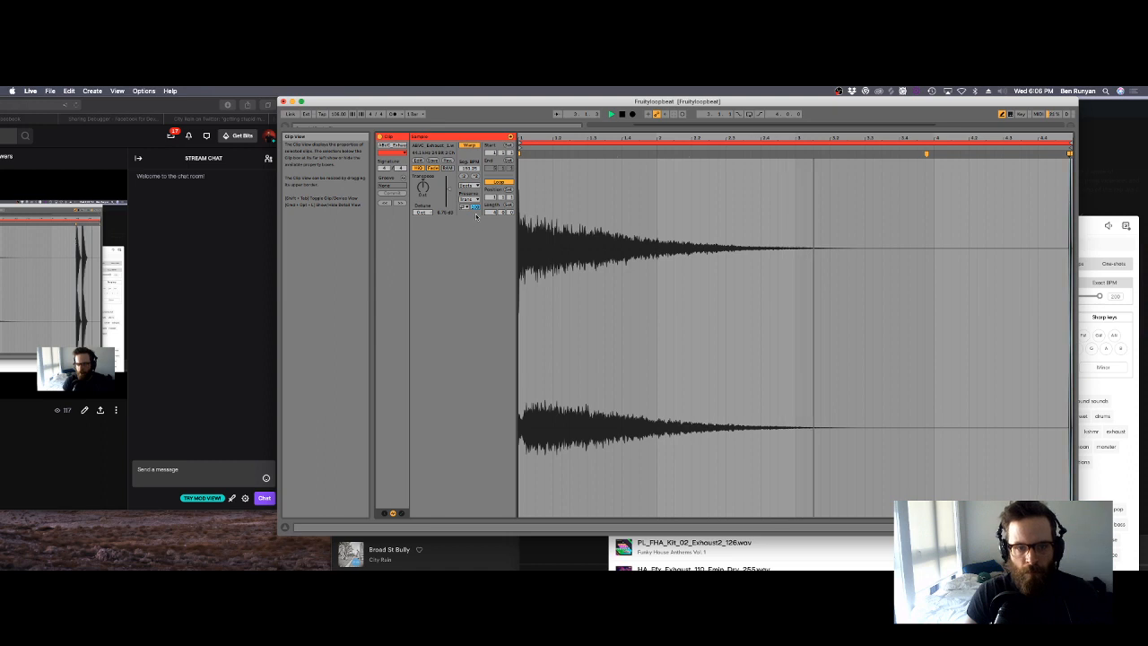
# Step: Show the exhaust clip's Envelopes box beside its Sample box and stop playback
pyautogui.click(394, 513)
pyautogui.click(402, 514)
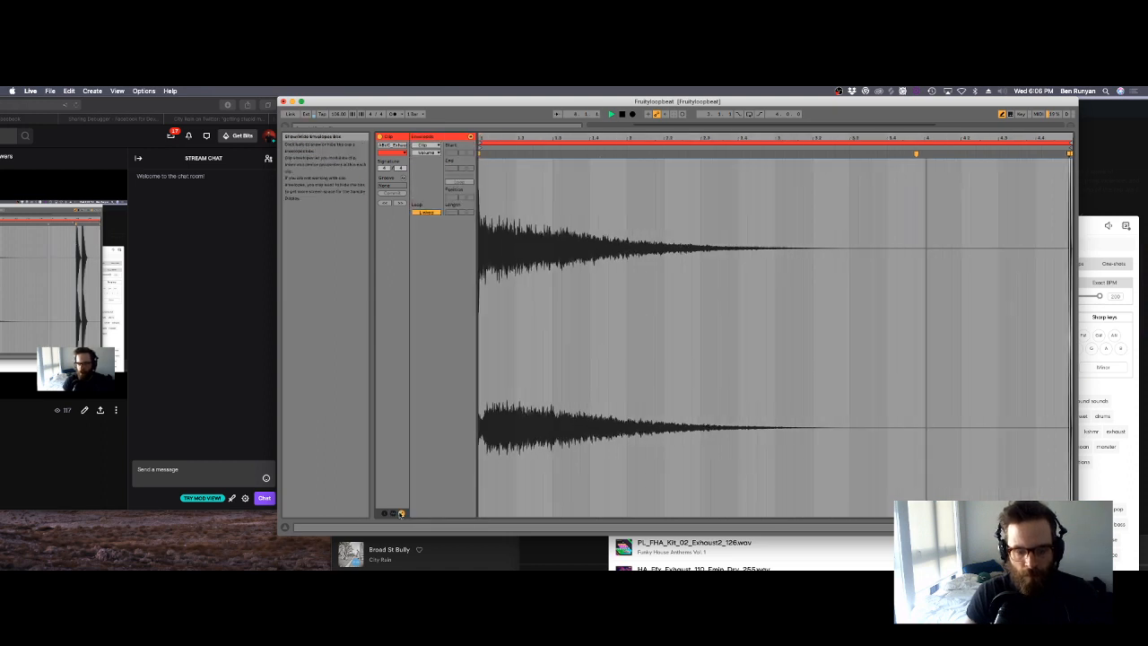
pyautogui.click(402, 514)
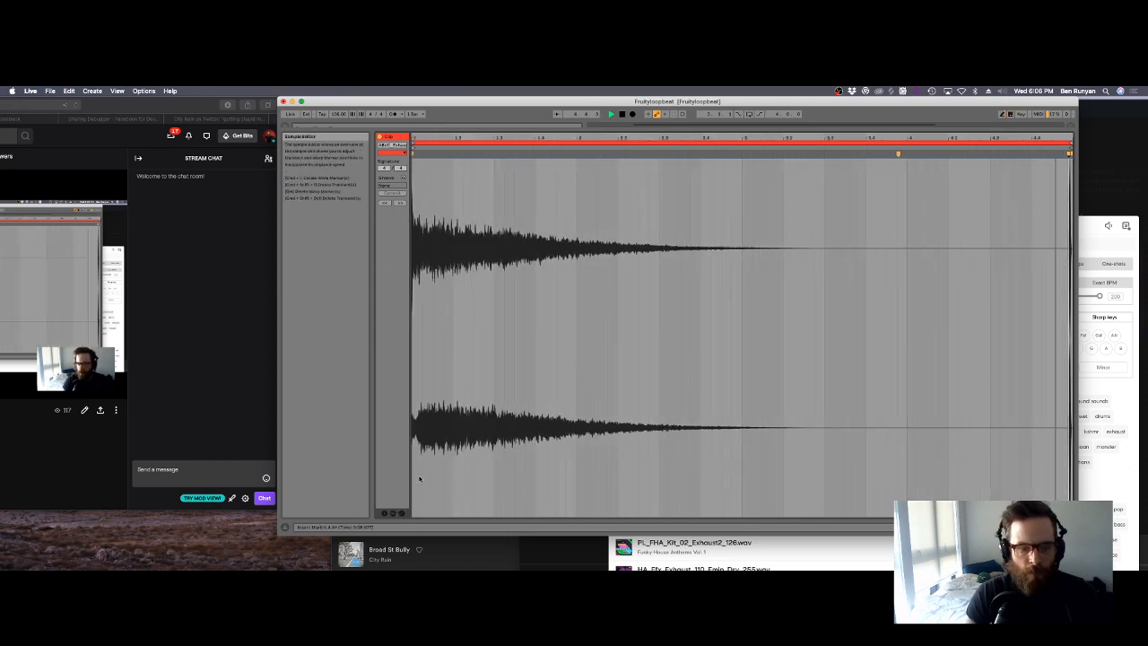
pyautogui.click(401, 514)
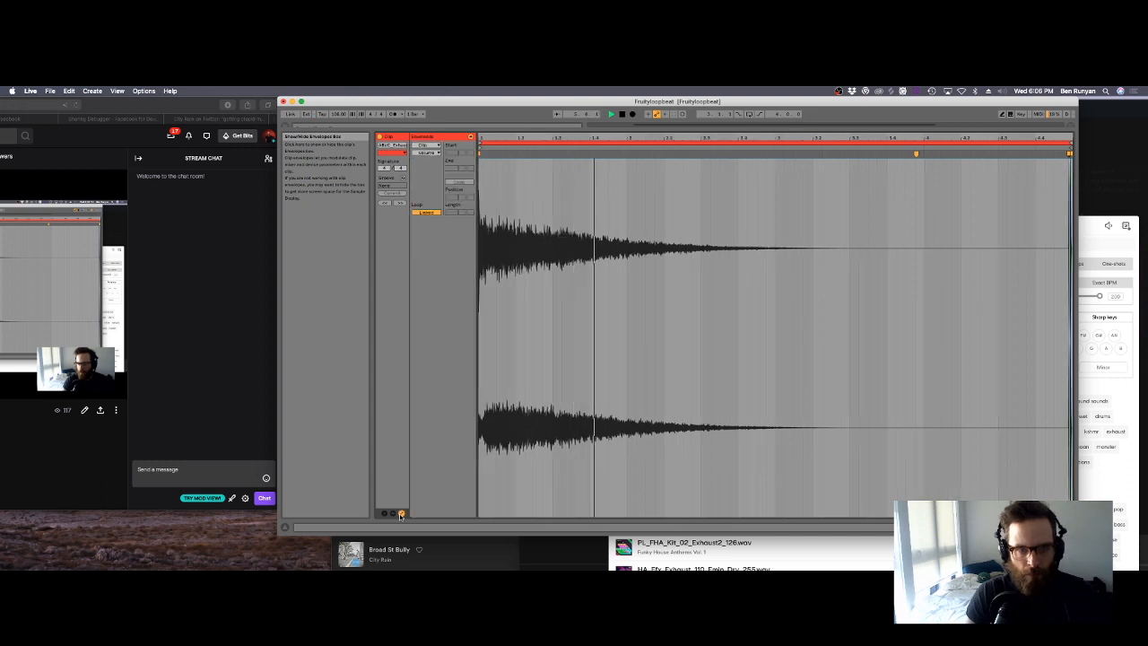
pyautogui.click(393, 514)
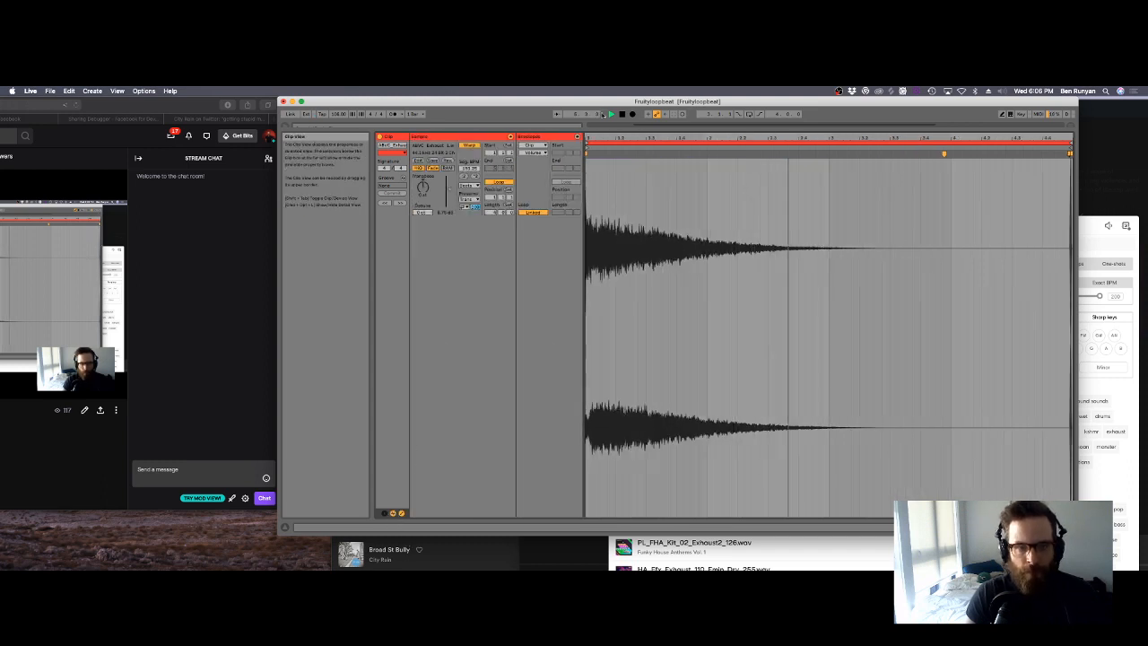
pyautogui.click(686, 162)
pyautogui.press('space')
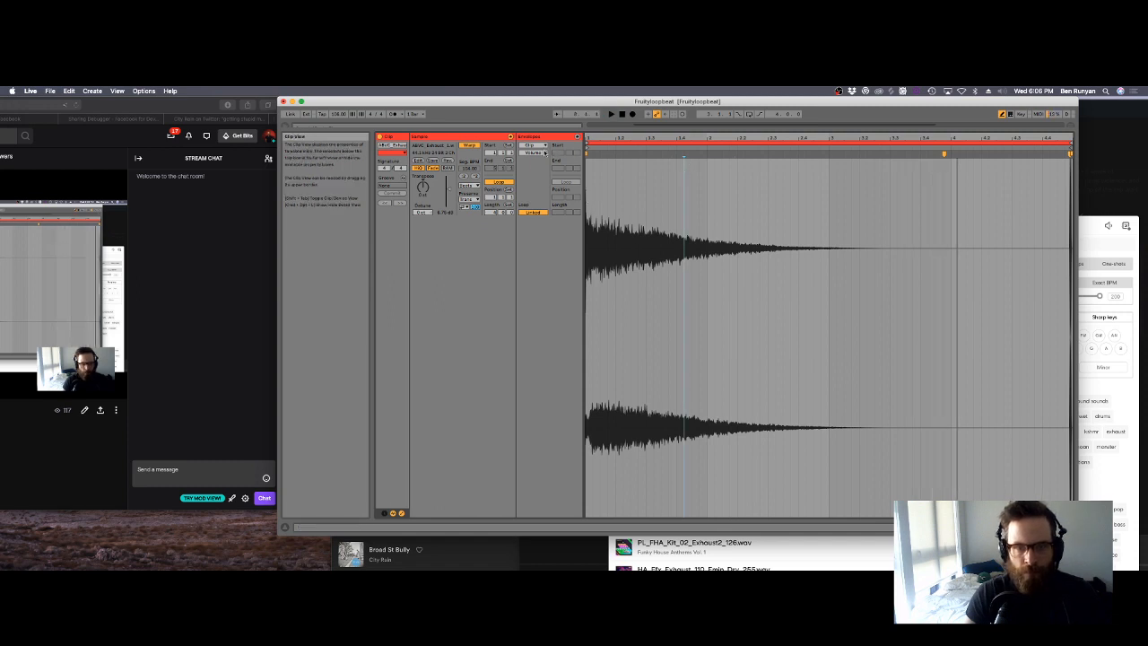
# Step: Draw a volume envelope on the exhaust clip that fades out from about bar 4 to the end, and return to the session view
pyautogui.click(535, 152)
pyautogui.click(535, 154)
pyautogui.moveTo(954, 218)
pyautogui.mouseDown()
pyautogui.moveTo(962, 493)
pyautogui.moveTo(1067, 499)
pyautogui.mouseUp()
pyautogui.press('space')
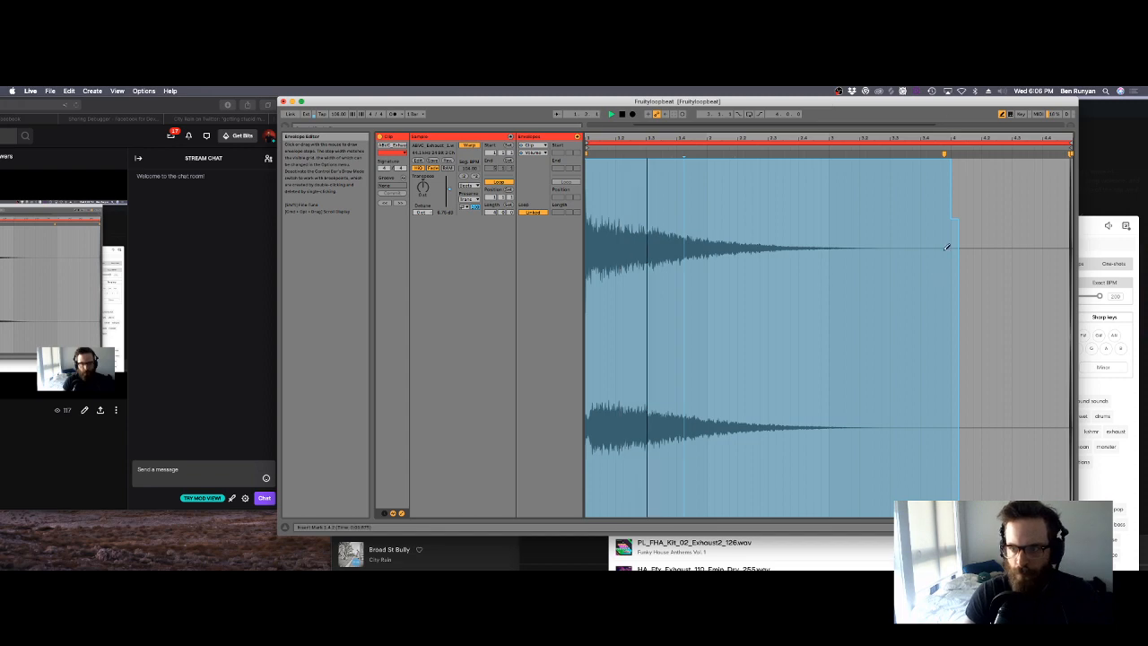
pyautogui.moveTo(945, 156)
pyautogui.mouseDown()
pyautogui.moveTo(1000, 270)
pyautogui.moveTo(1034, 484)
pyautogui.mouseUp()
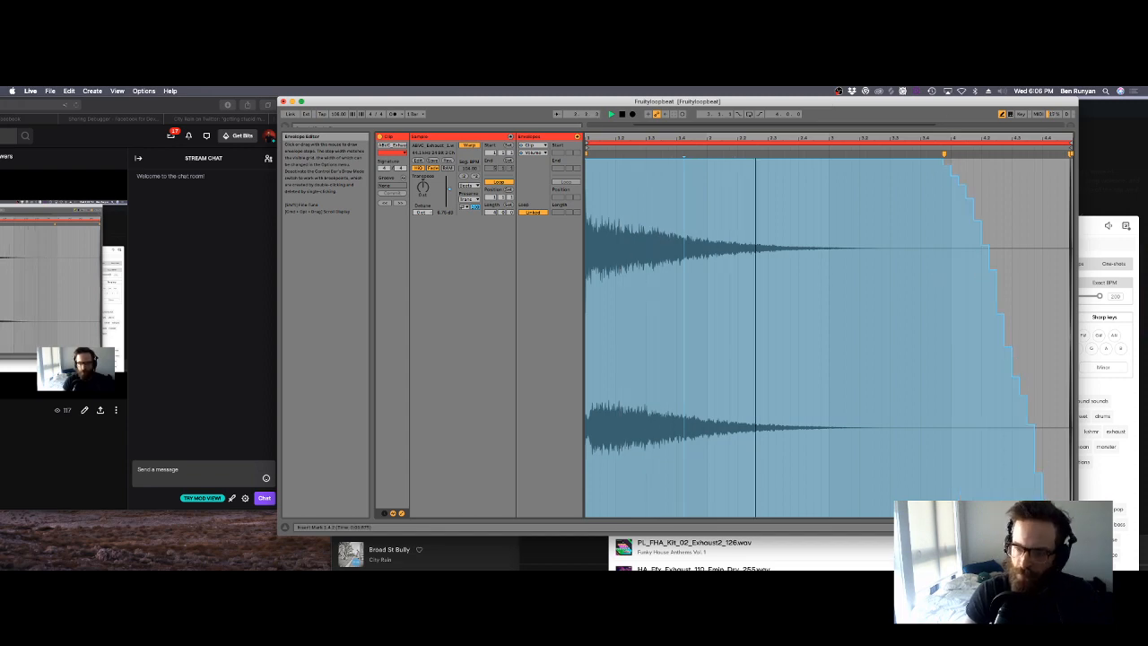
pyautogui.hotkey('shift', 'Tab')
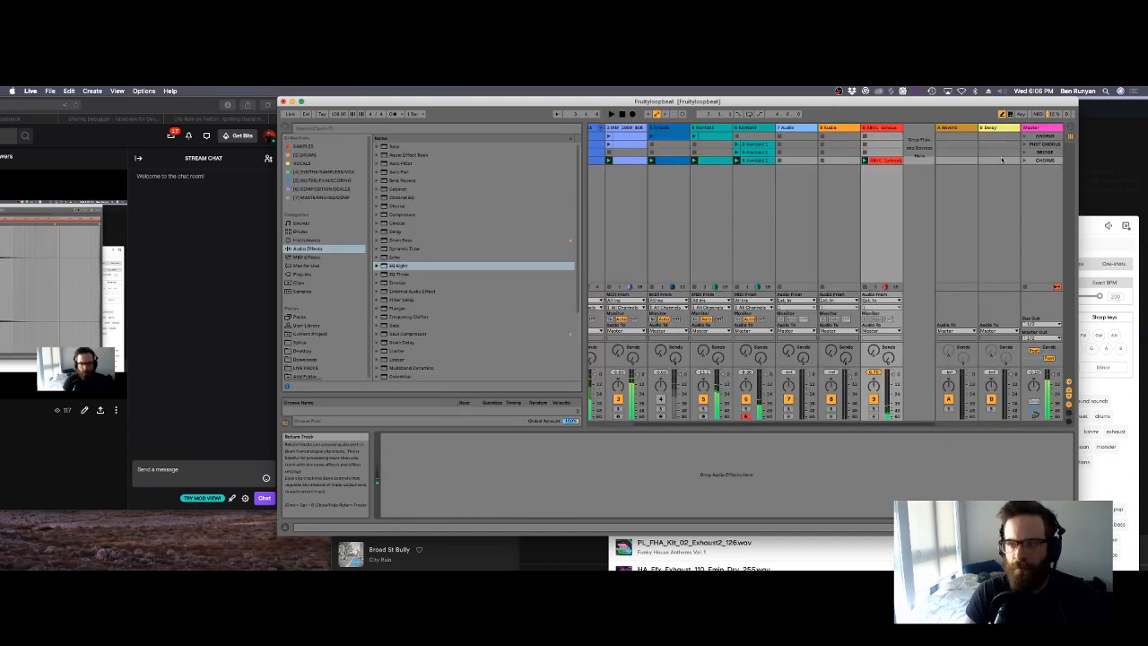
# Step: Move the Arcade track's fourth-scene clip into BRIDGE, copy it back into the fourth scene, and launch both scenes
pyautogui.press('space')
pyautogui.click(1025, 152)
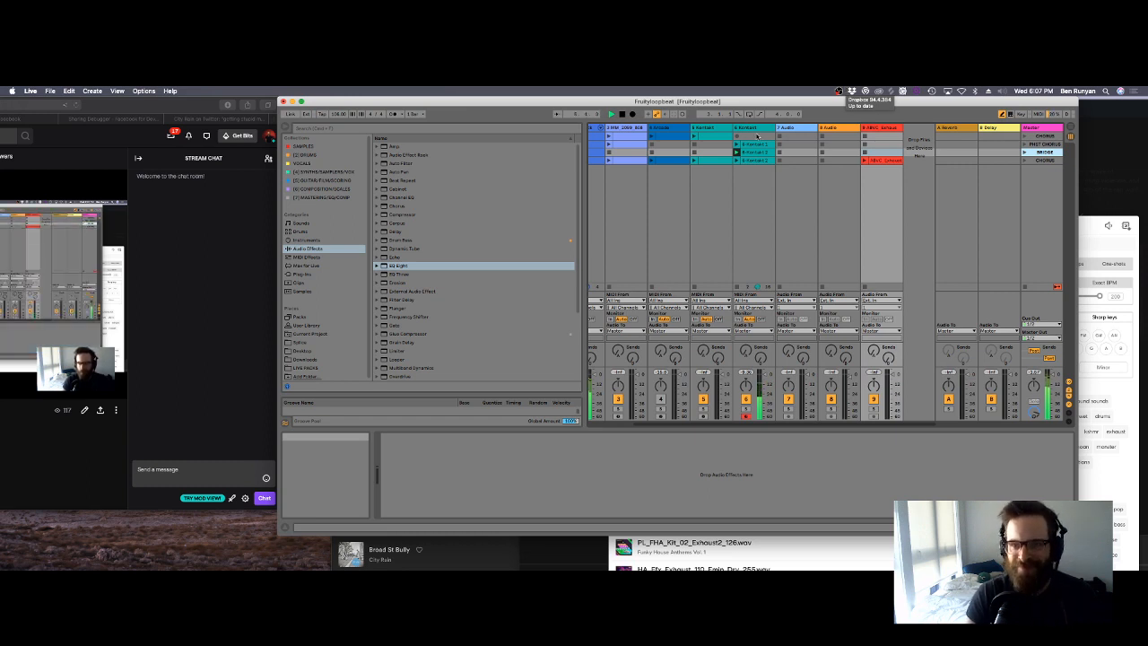
pyautogui.moveTo(663, 162); pyautogui.dragTo(663, 153)
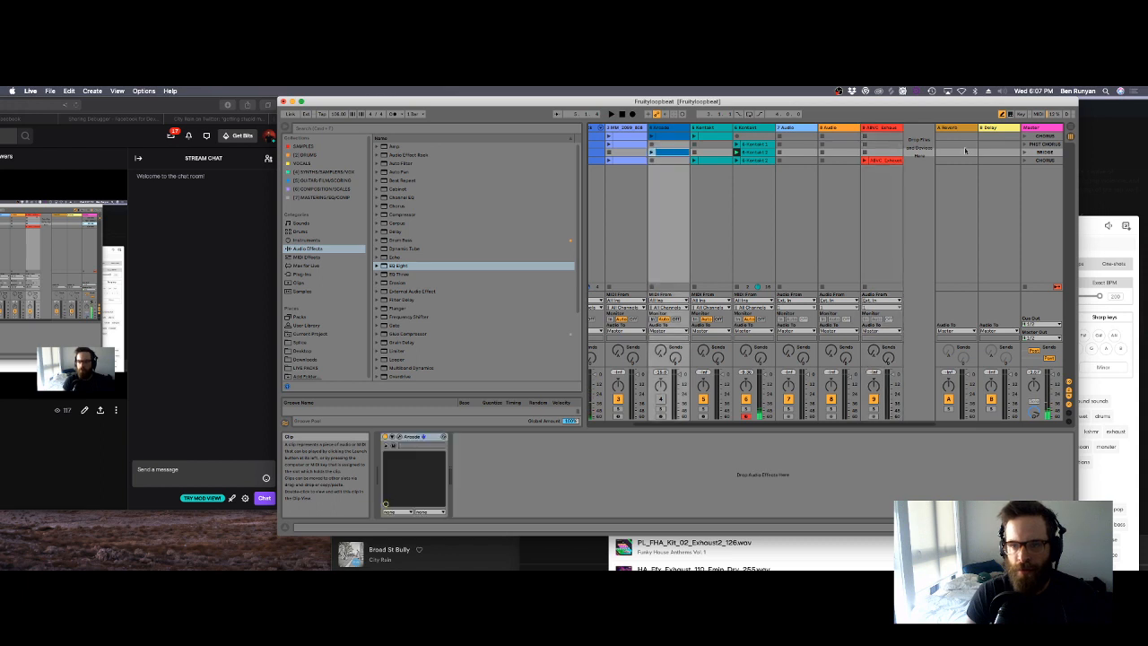
pyautogui.click(1025, 152)
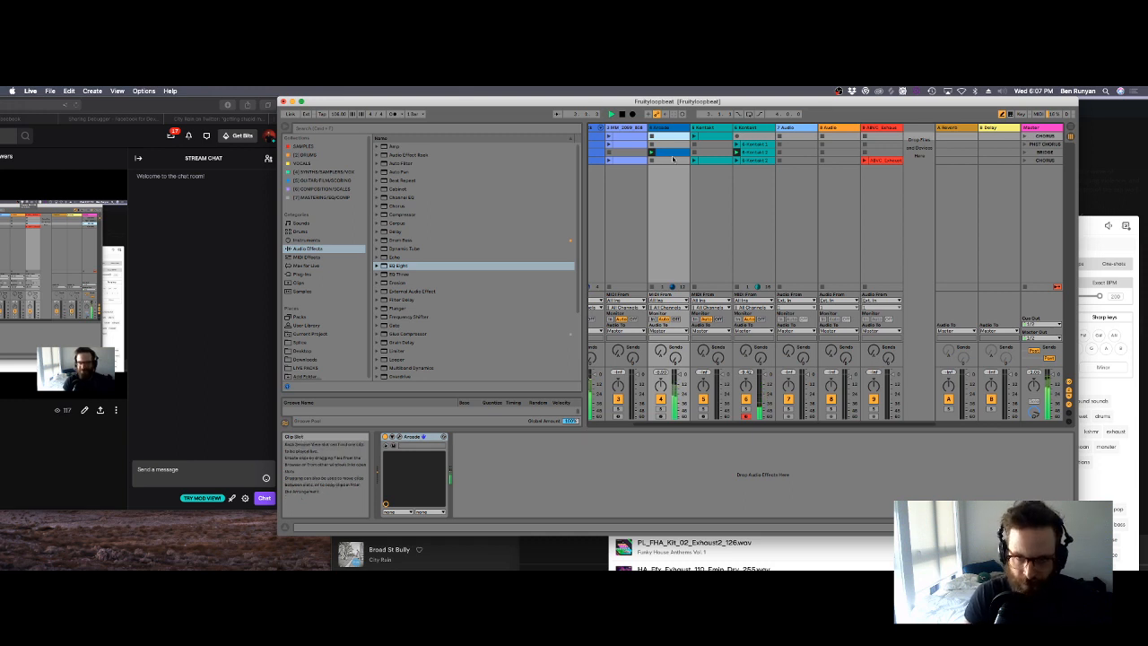
pyautogui.moveTo(674, 153); pyautogui.dragTo(673, 160)
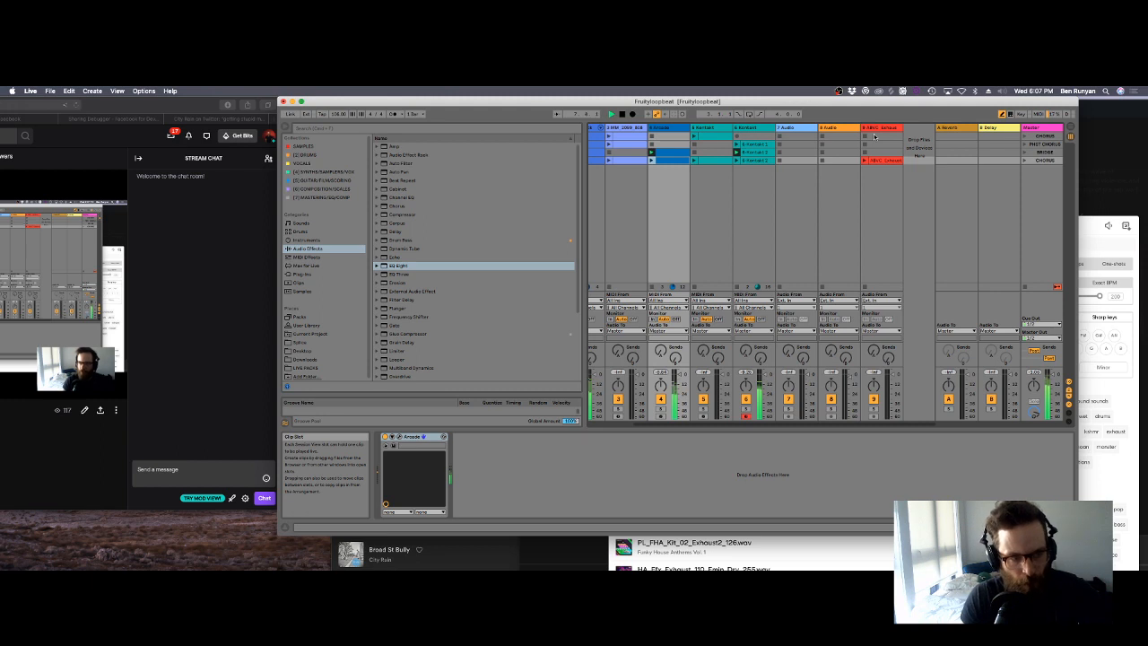
pyautogui.click(1024, 161)
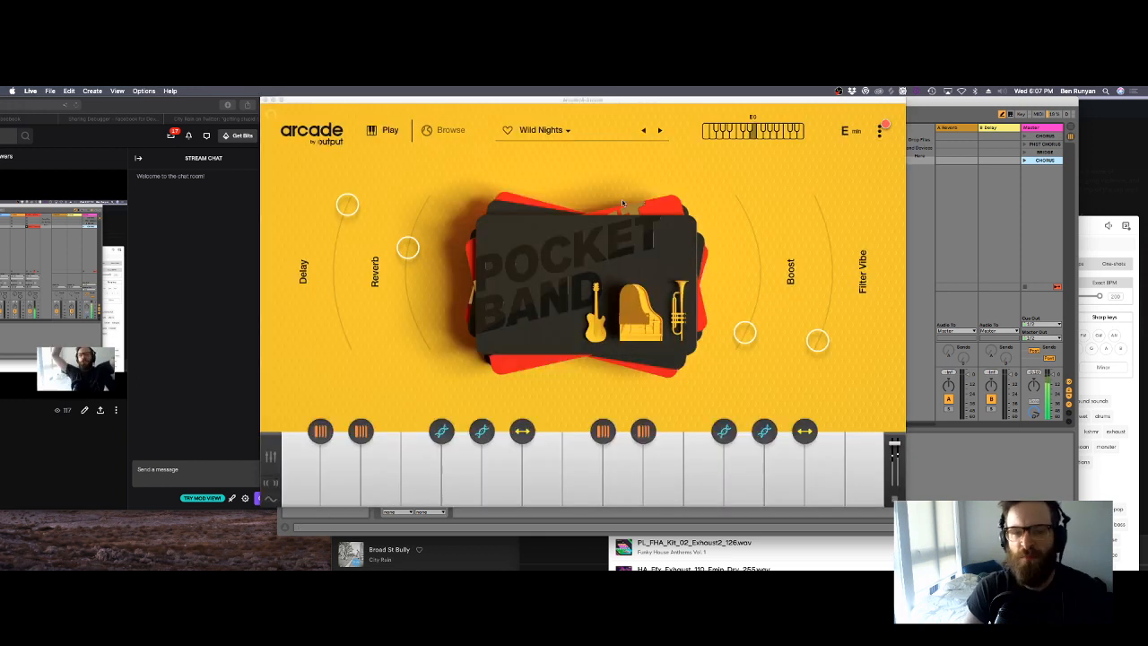
# Step: Set Arcade's Delay slider to about mid-range and its Boost slider near the upper end, and add a Compressor to the track
pyautogui.moveTo(347, 205); pyautogui.dragTo(336, 276)
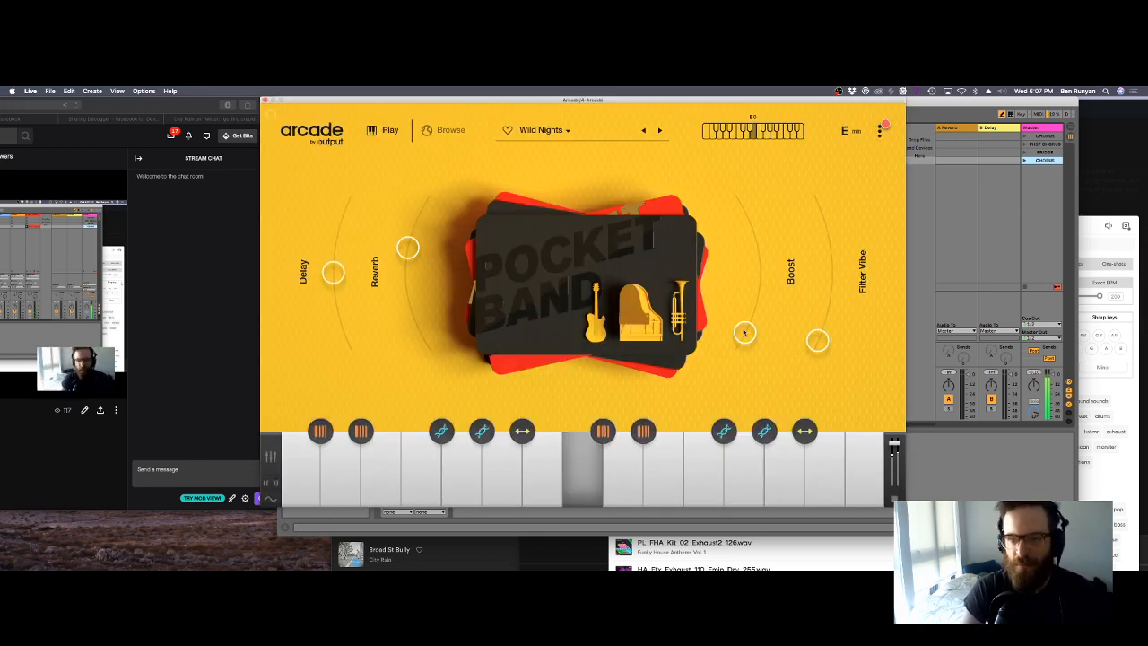
pyautogui.moveTo(743, 332); pyautogui.dragTo(734, 218)
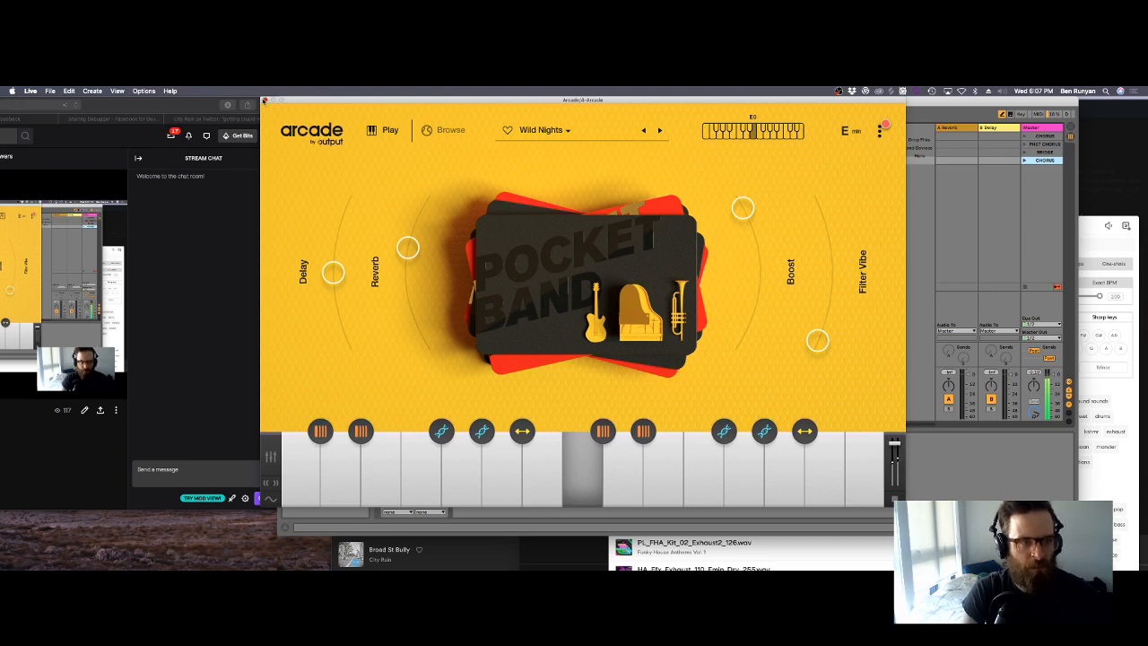
pyautogui.click(263, 100)
pyautogui.doubleClick(411, 215)
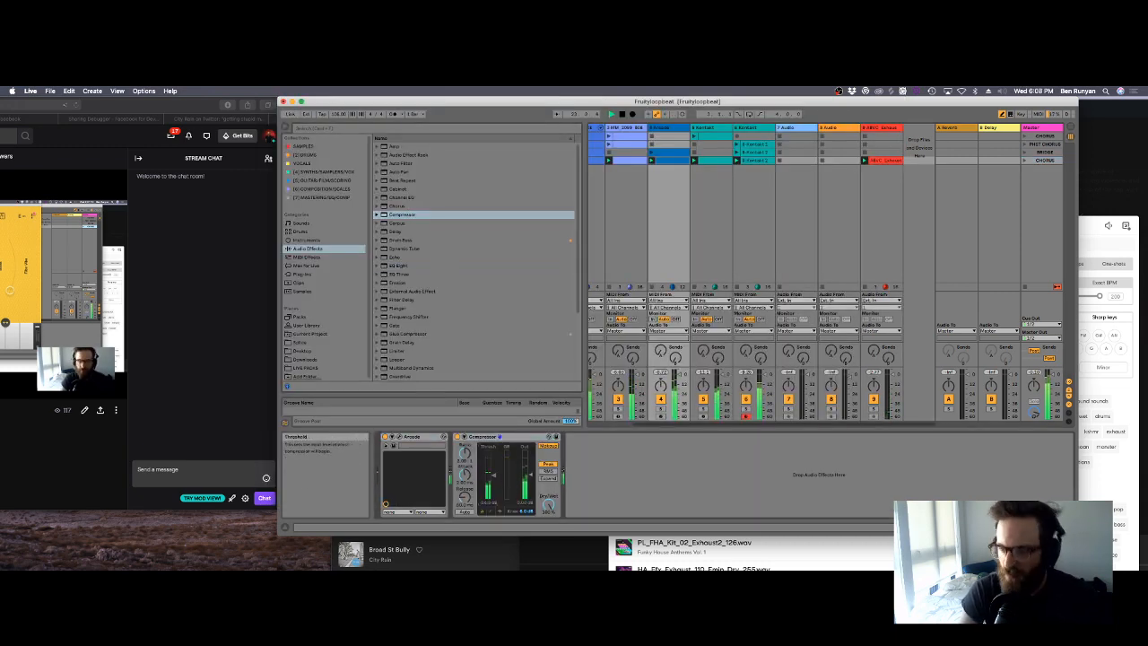
# Step: Rename the third track as 808 and check the notes in its fourth-scene clip
pyautogui.click(704, 131)
pyautogui.click(624, 128)
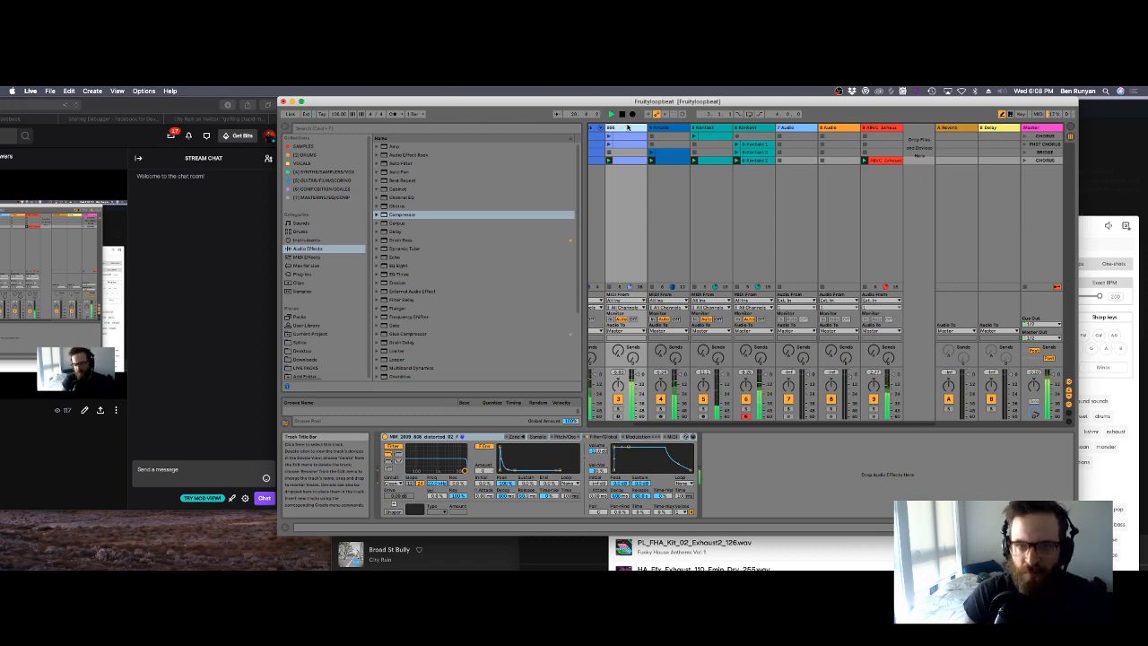
pyautogui.doubleClick(631, 161)
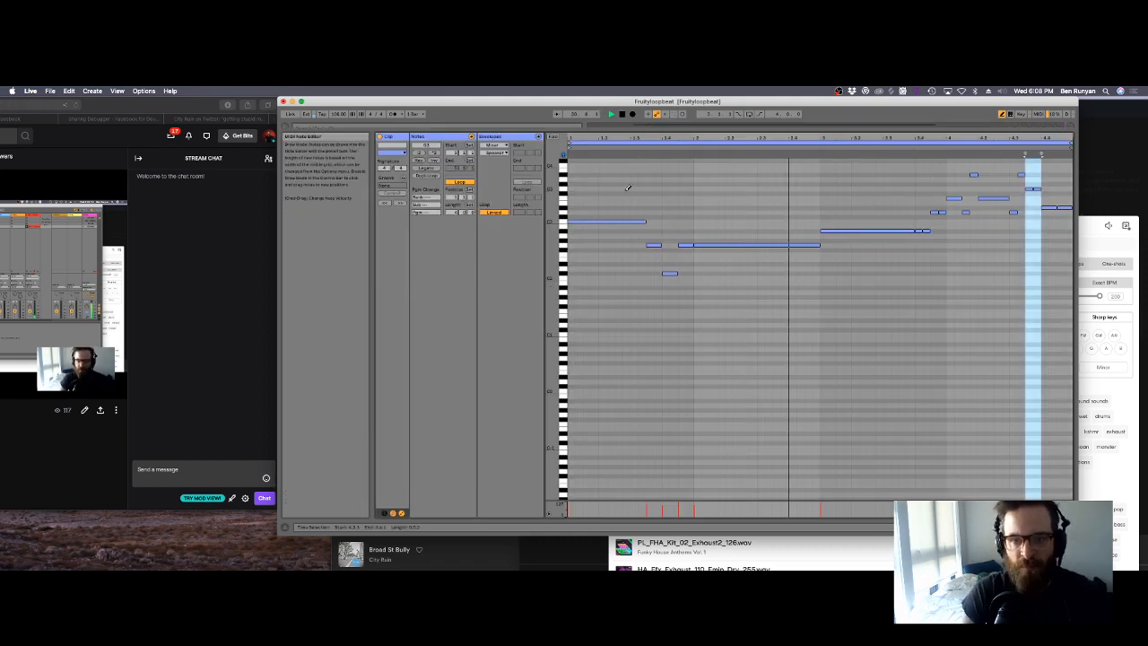
pyautogui.hotkey('shift', 'Tab')
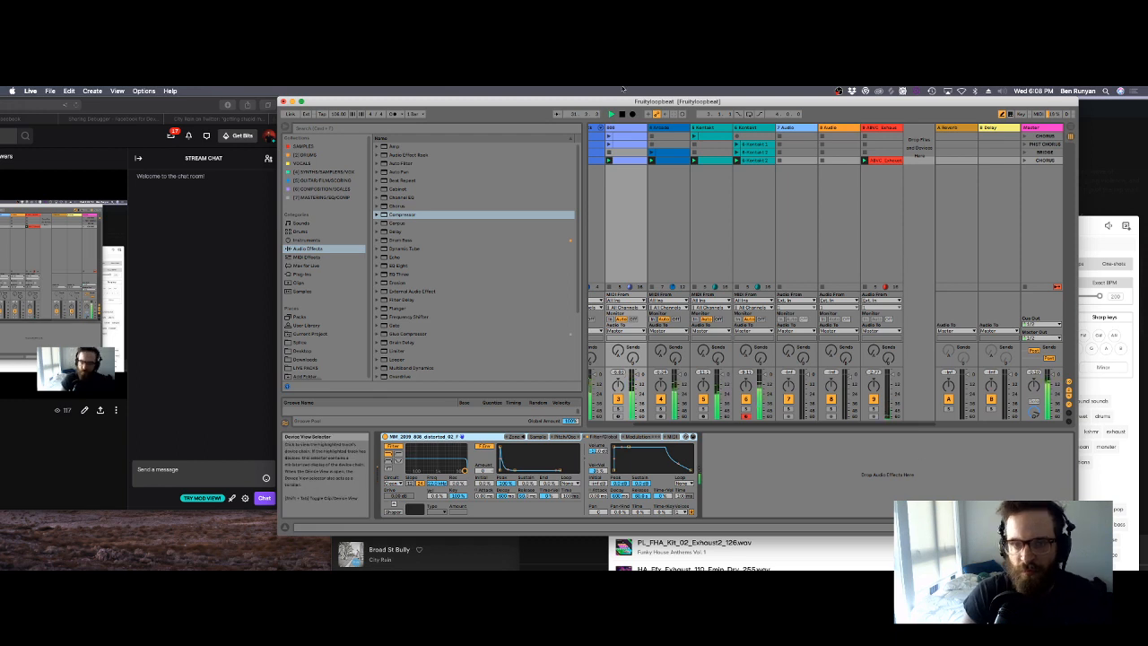
# Step: Add a Snare3 note at 1.3 in the Drum Rack track's clip and lengthen it to about 1.3.3
pyautogui.hscroll(-3, 655, 302)
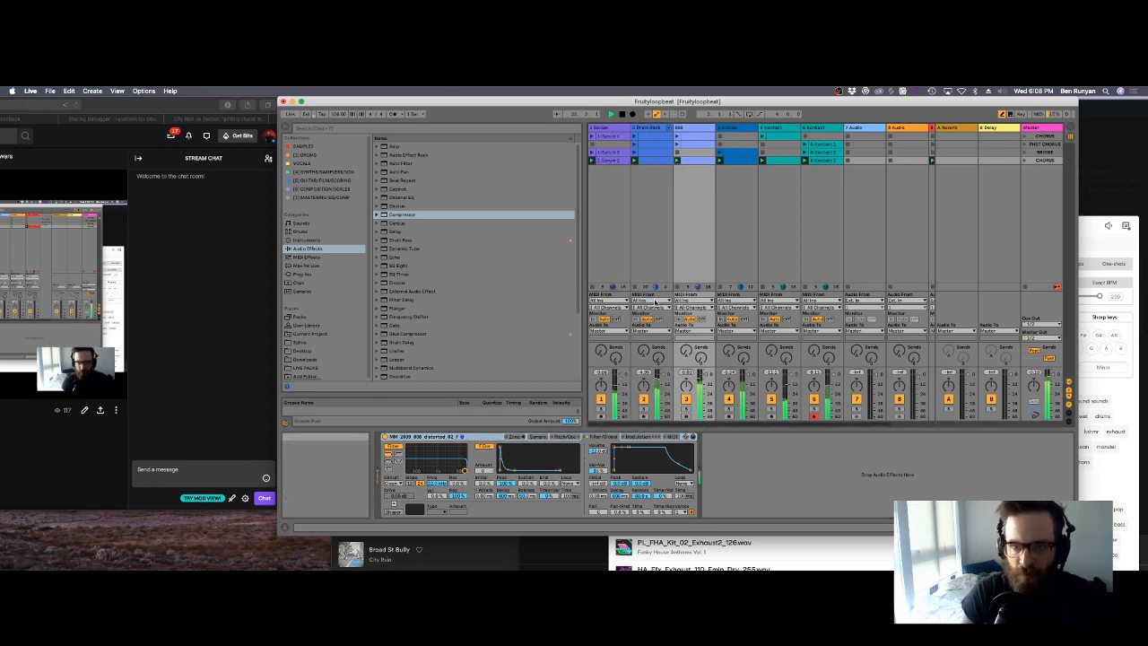
pyautogui.hotkey('shift', 'Tab')
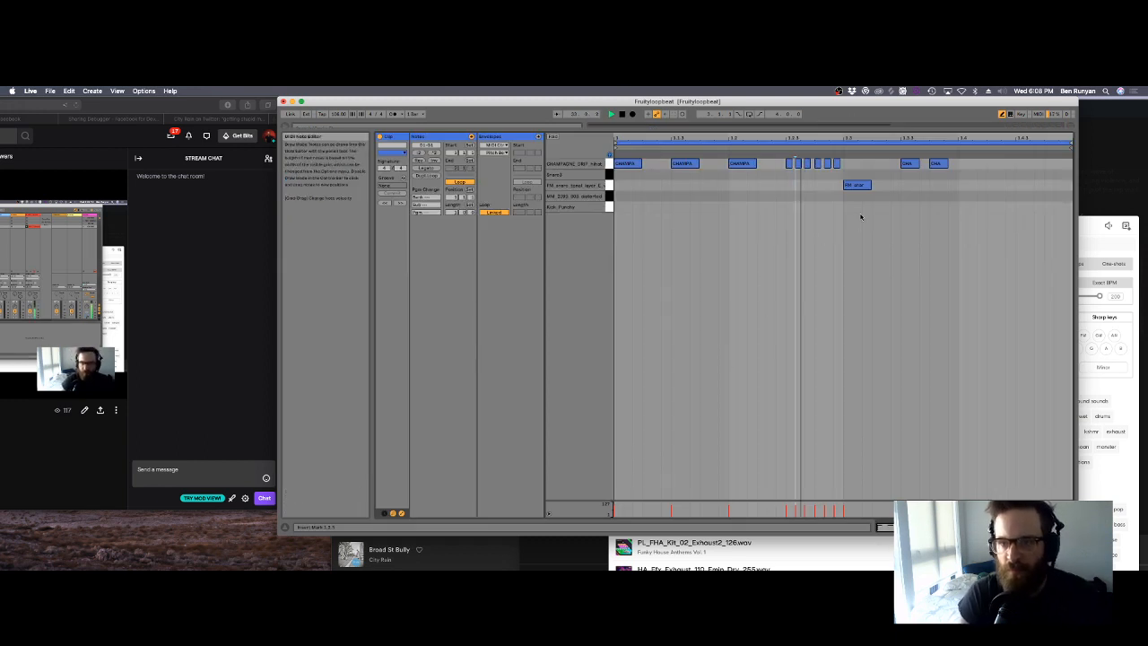
pyautogui.click(848, 190)
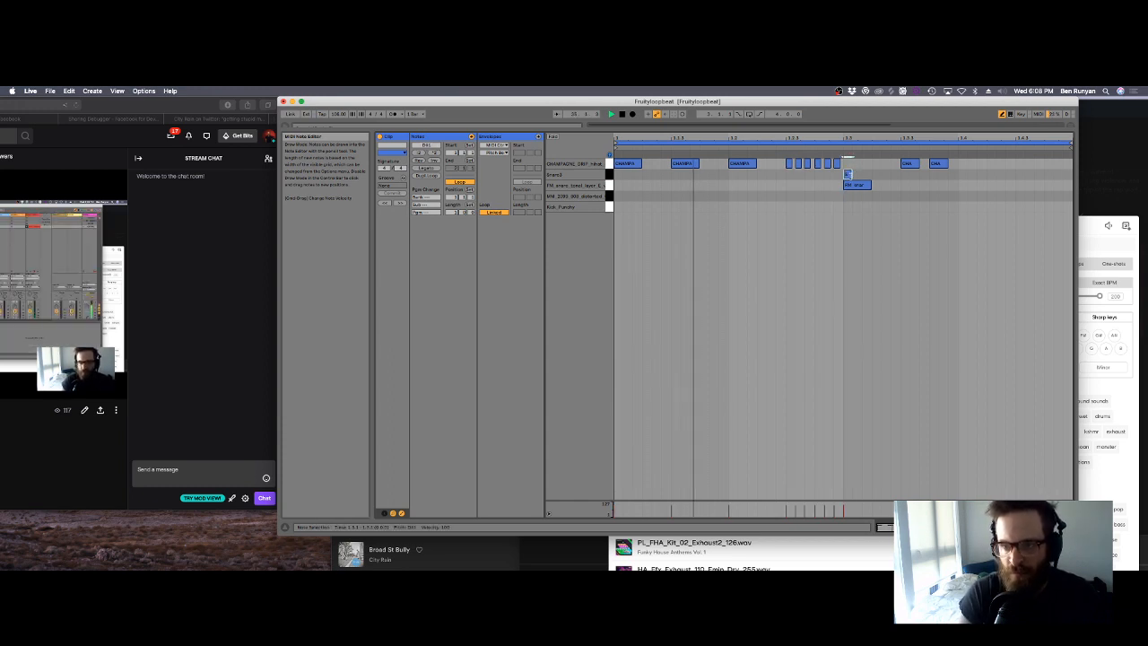
pyautogui.moveTo(845, 174); pyautogui.dragTo(901, 174)
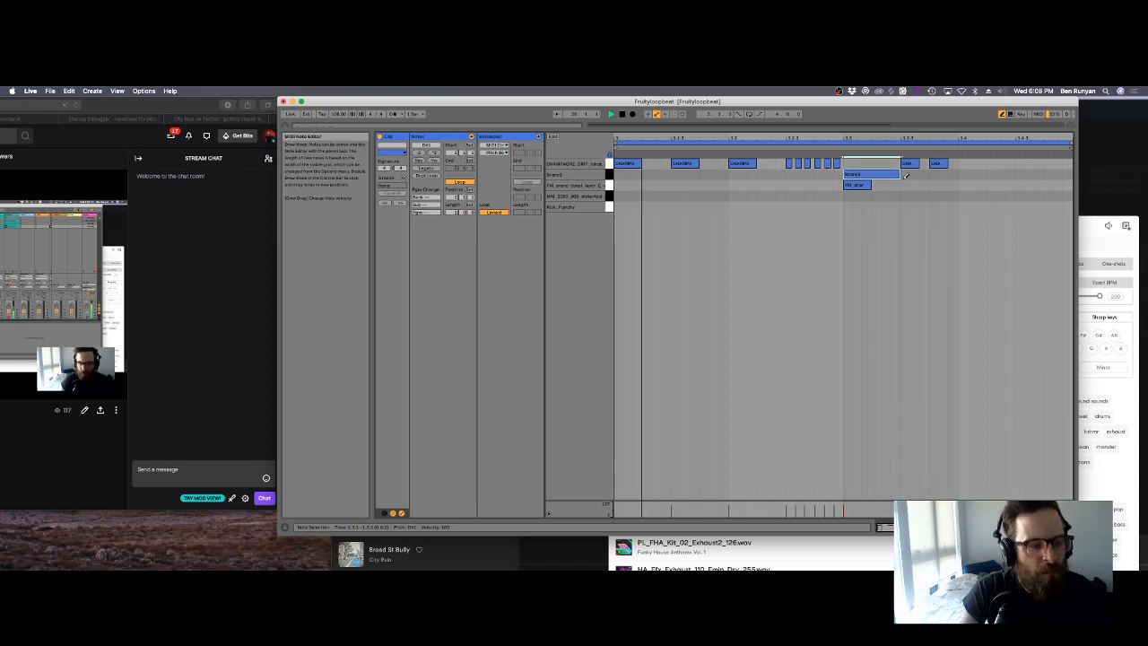
# Step: Leave the clip's note editor, audition the CHORUS scene, and launch the BRIDGE scene
pyautogui.hotkey('shift', 'Tab')
pyautogui.press('space')
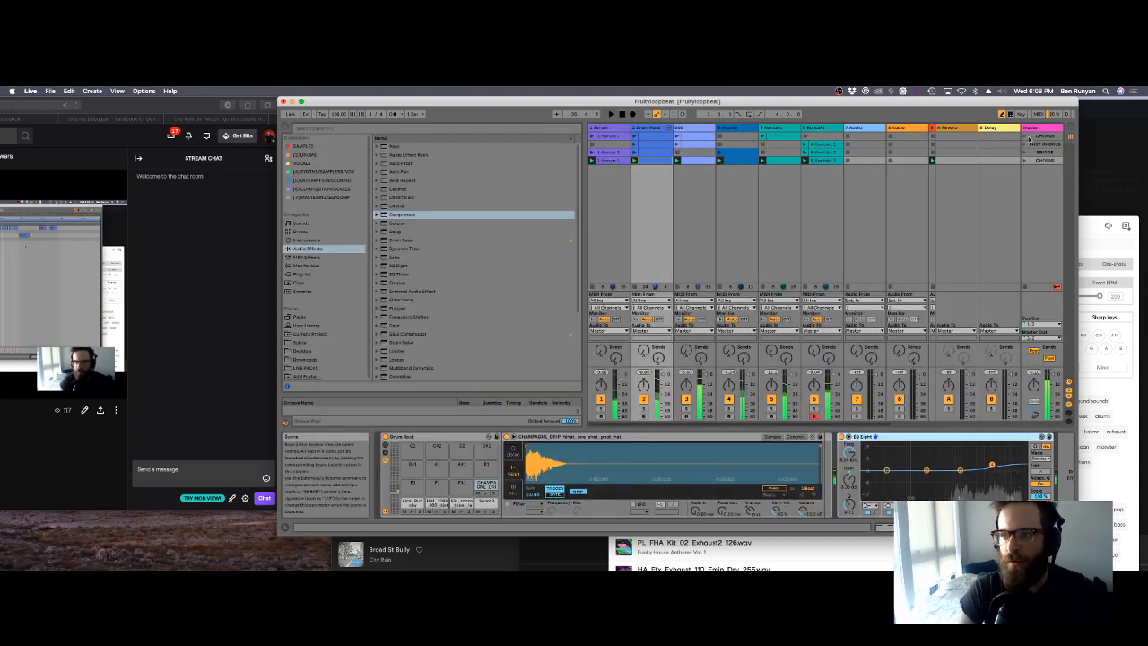
pyautogui.click(1025, 138)
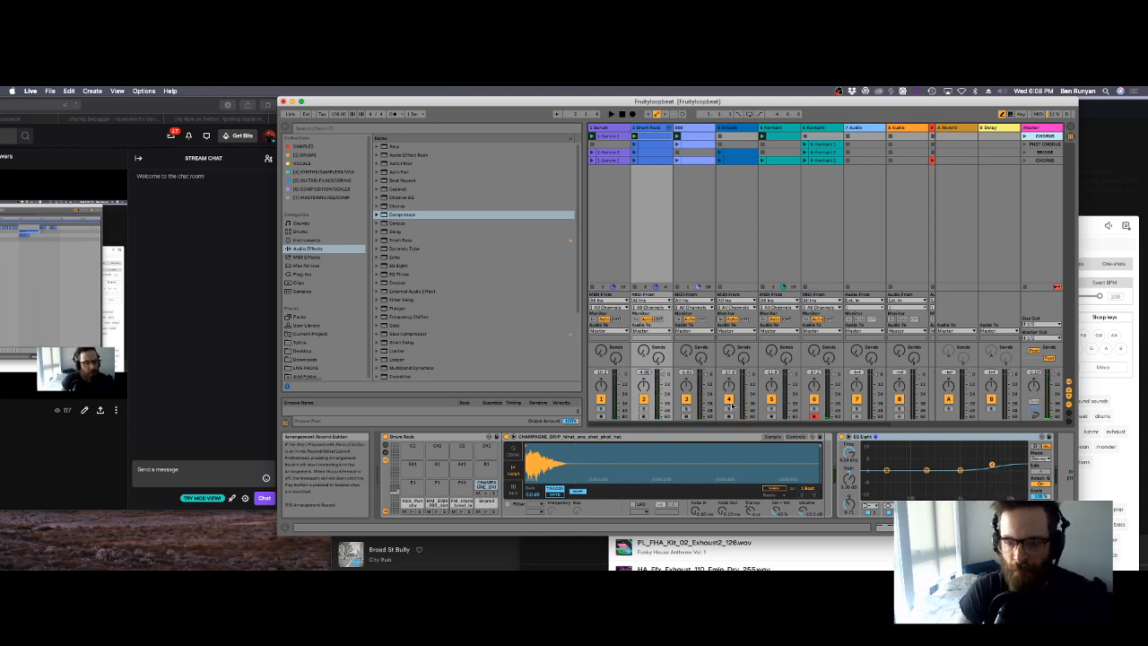
pyautogui.press('space')
pyautogui.moveTo(796, 425); pyautogui.dragTo(843, 425)
pyautogui.click(1025, 153)
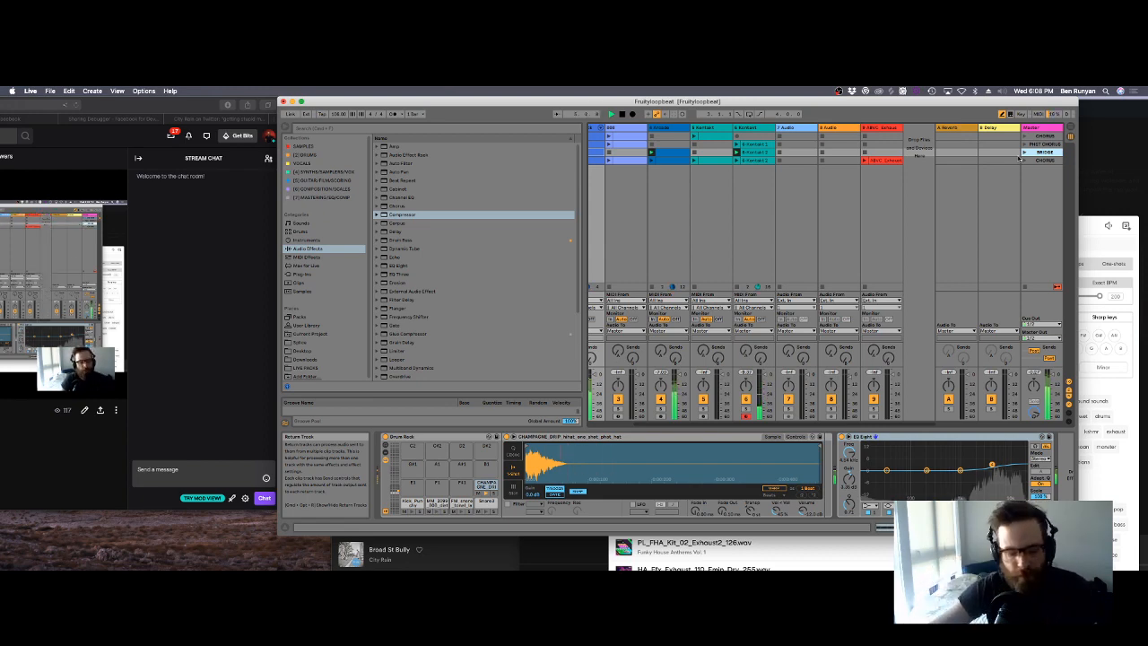
# Step: Switch to Safari, check the Facebook and Twitter notifications, return to the Twitch stream page, and move the window aside
pyautogui.moveTo(129, 106); pyautogui.dragTo(487, 110)
pyautogui.click(385, 124)
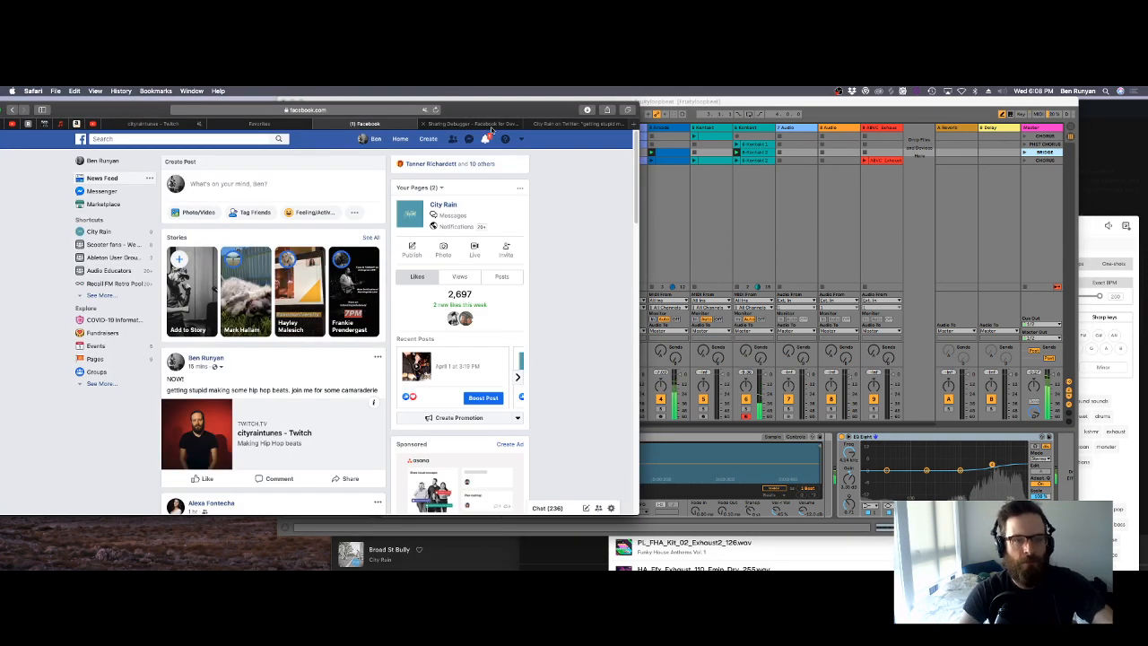
pyautogui.click(488, 139)
pyautogui.click(491, 139)
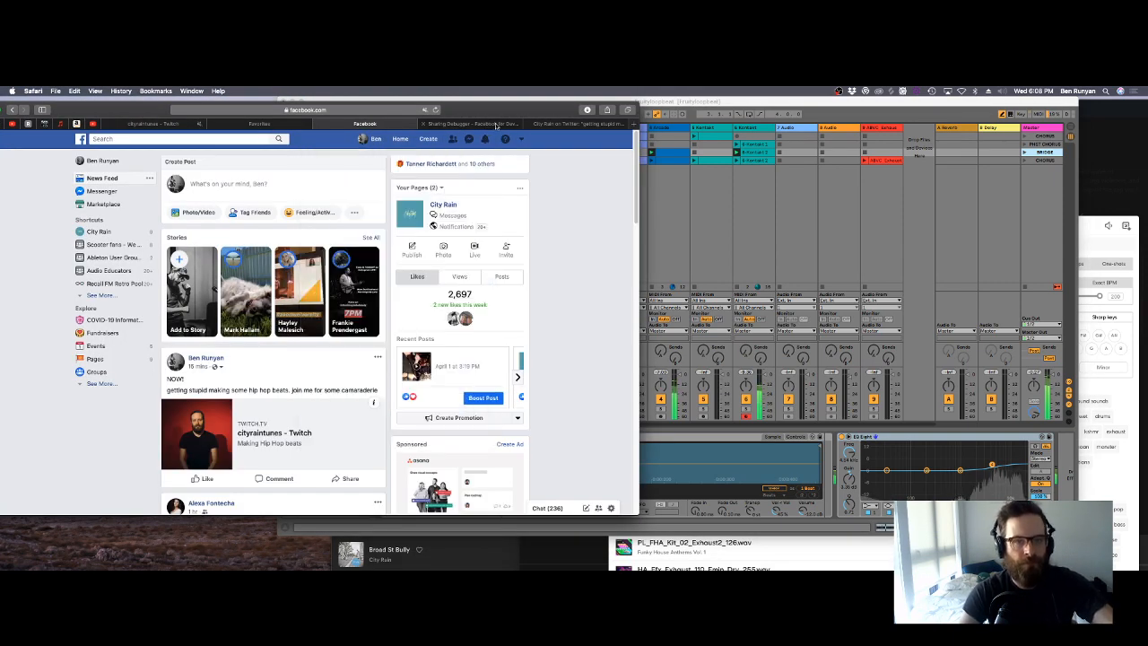
pyautogui.click(559, 124)
pyautogui.click(79, 218)
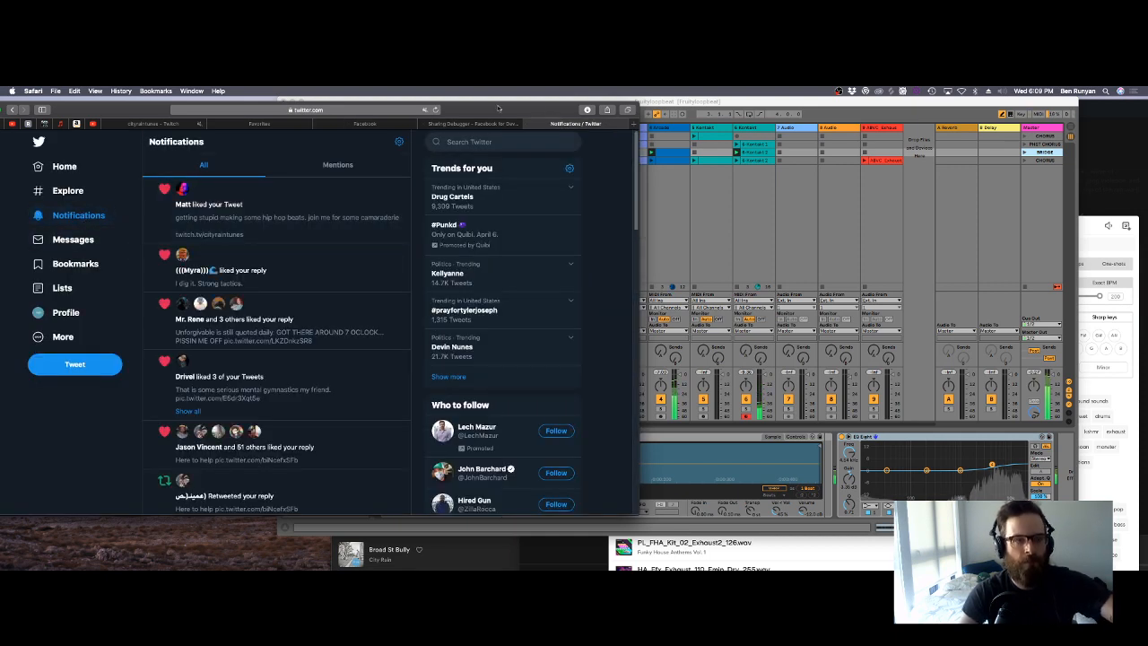
pyautogui.click(180, 125)
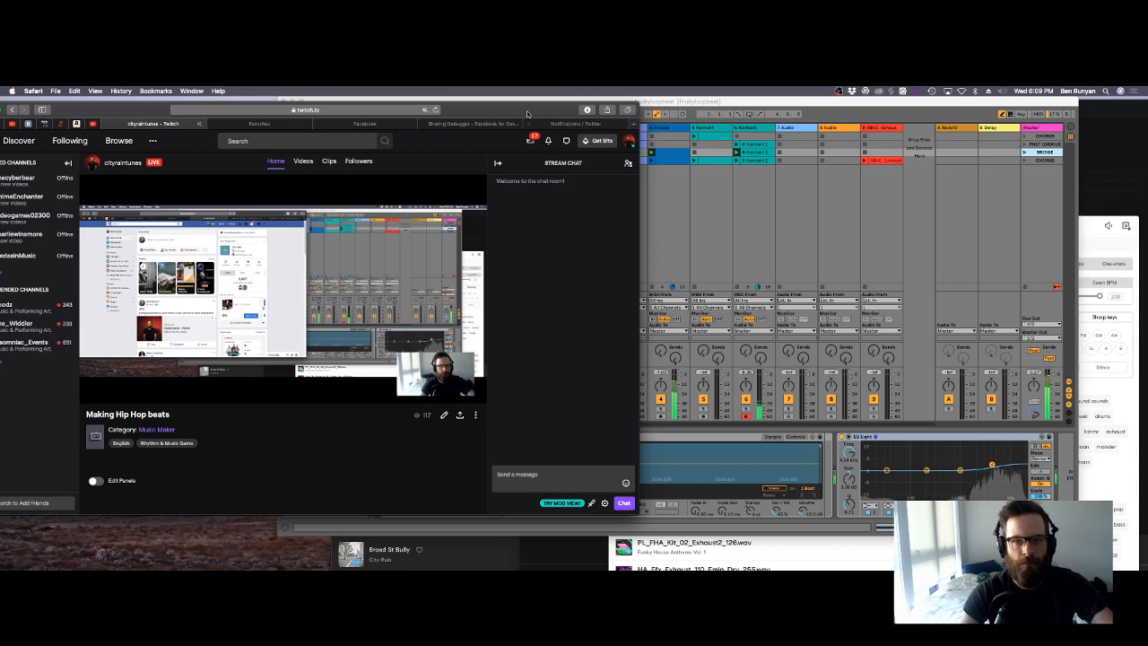
pyautogui.moveTo(551, 110); pyautogui.dragTo(383, 106)
pyautogui.moveTo(476, 208); pyautogui.dragTo(263, 208)
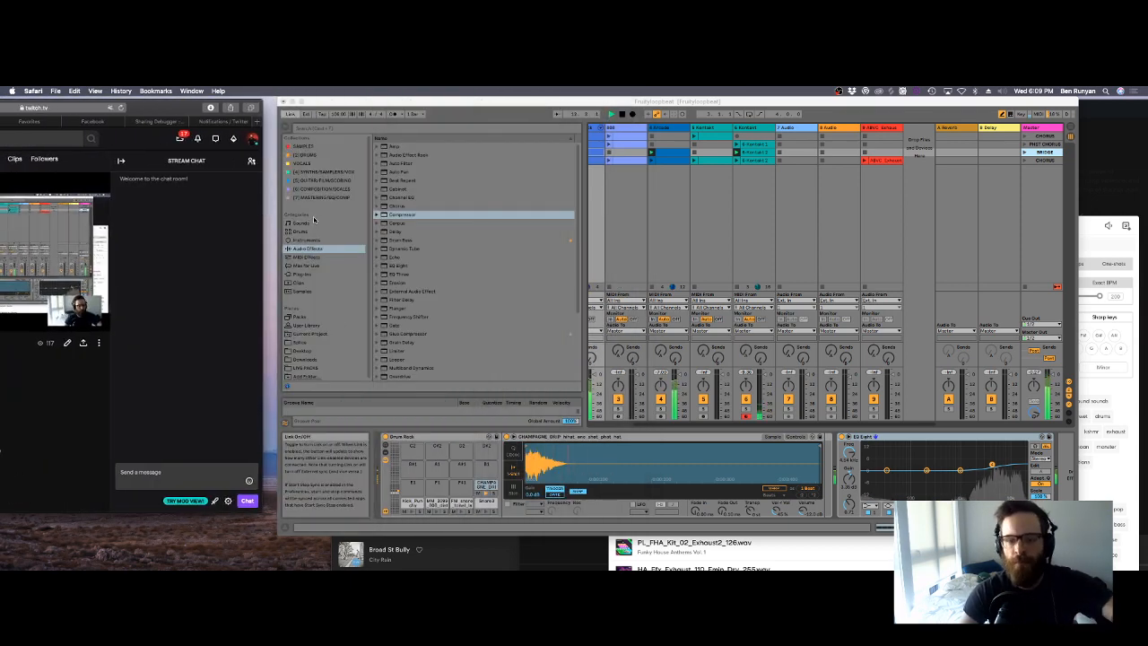
# Step: Switch to Live, hide its browser, and check the notes in the sixth track's BRIDGE clip
pyautogui.click(290, 120)
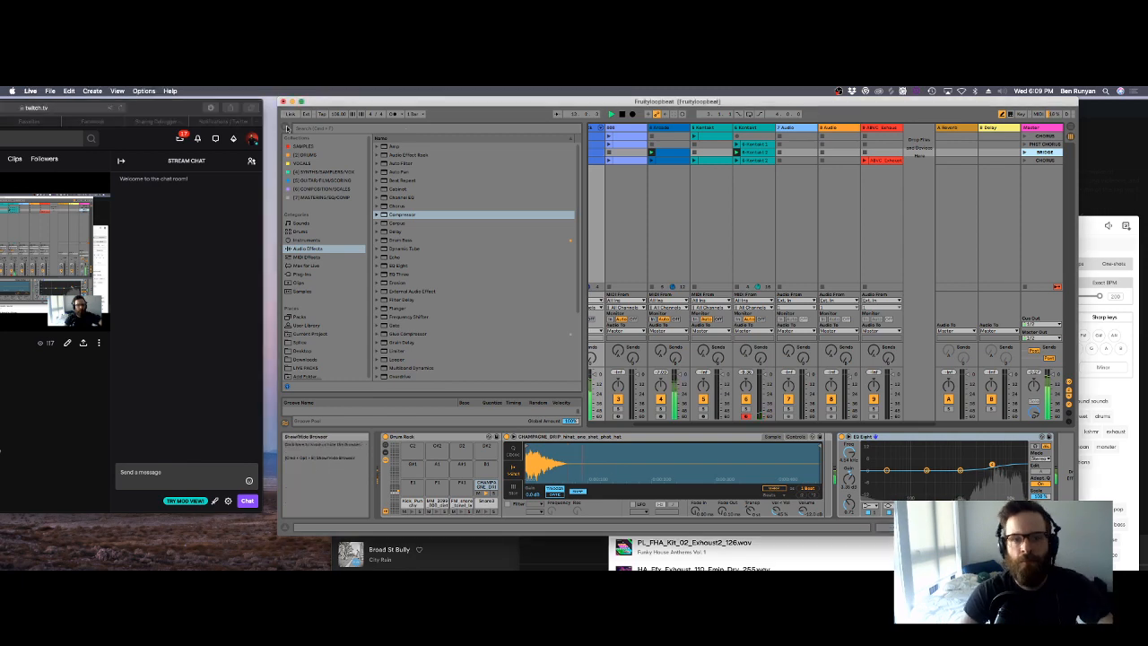
pyautogui.click(283, 128)
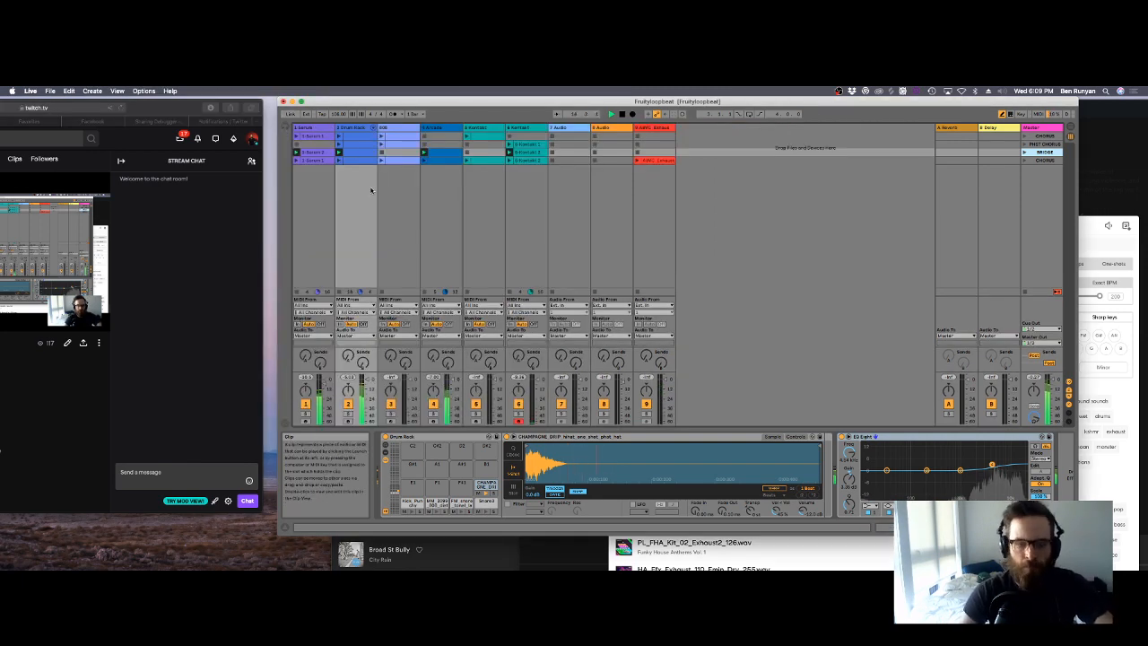
pyautogui.doubleClick(533, 154)
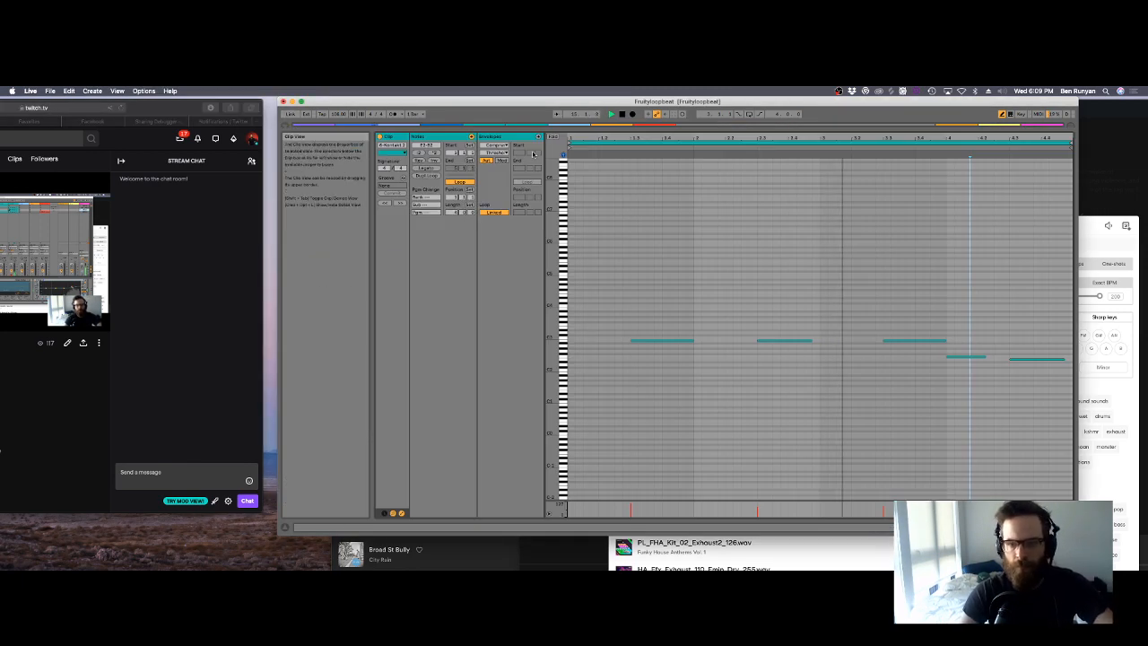
pyautogui.hotkey('shift', 'Tab')
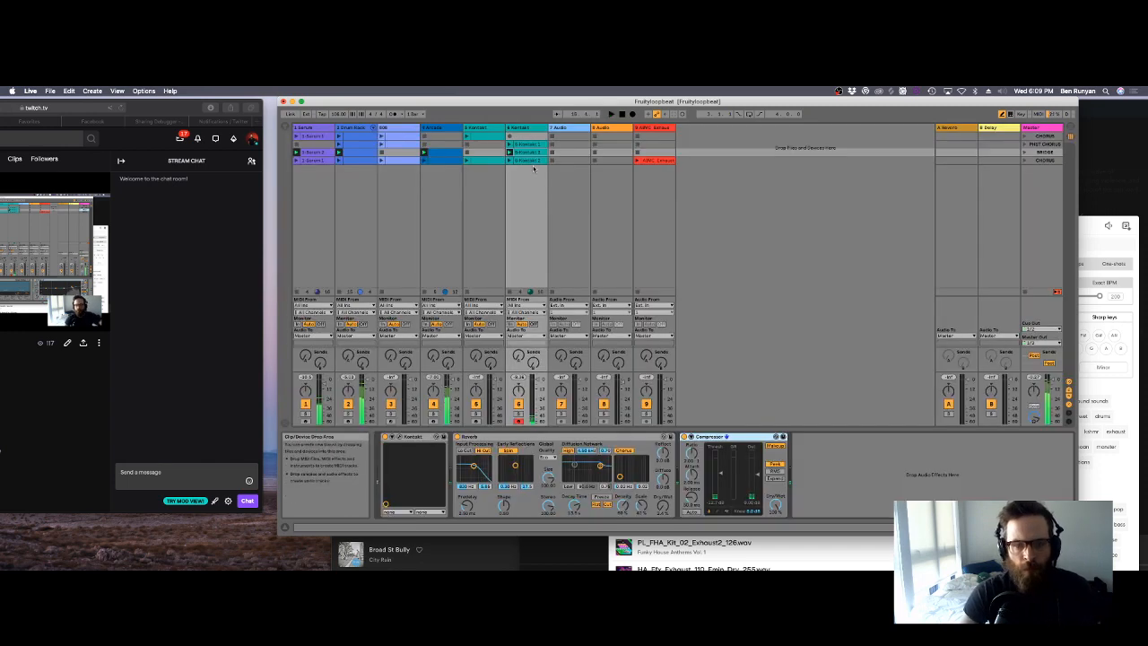
# Step: Audition the sixth track soloed and in the full mix, checking its EXHALE instrument in Kontakt, and stop playback
pyautogui.press('space')
pyautogui.click(519, 413)
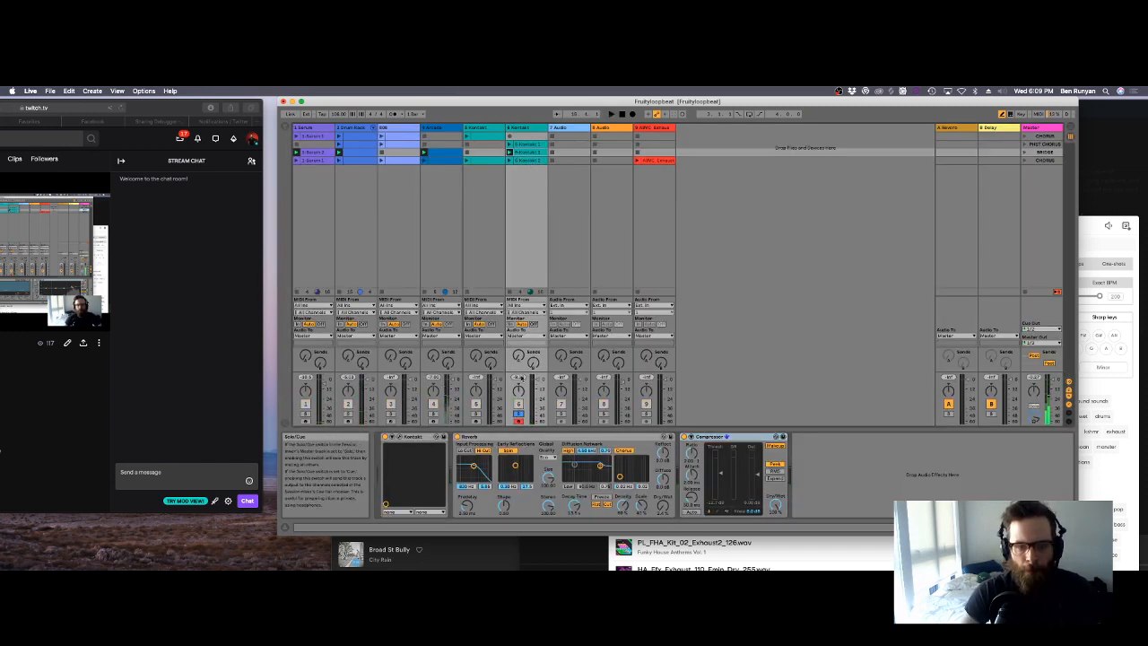
pyautogui.press('space')
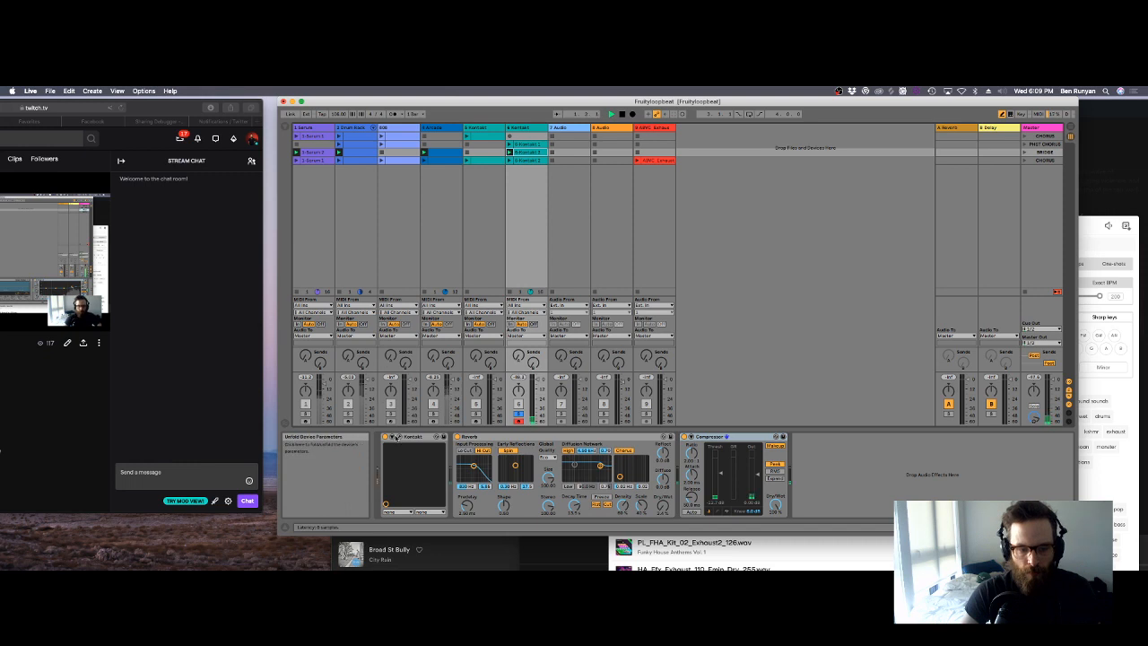
pyautogui.click(399, 436)
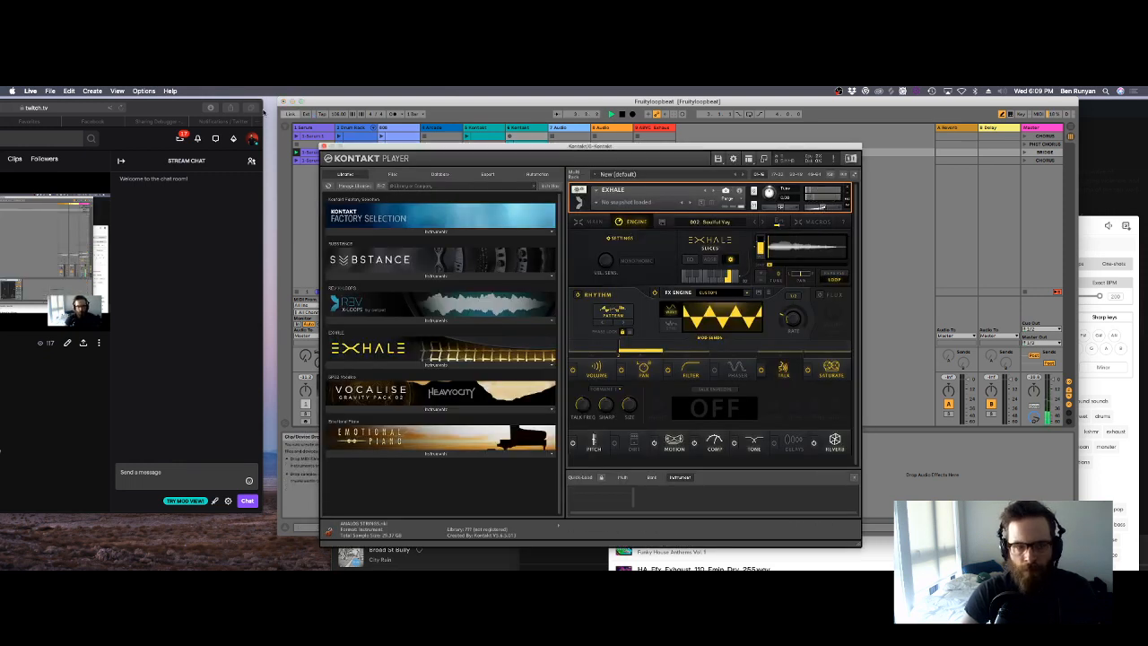
pyautogui.click(323, 146)
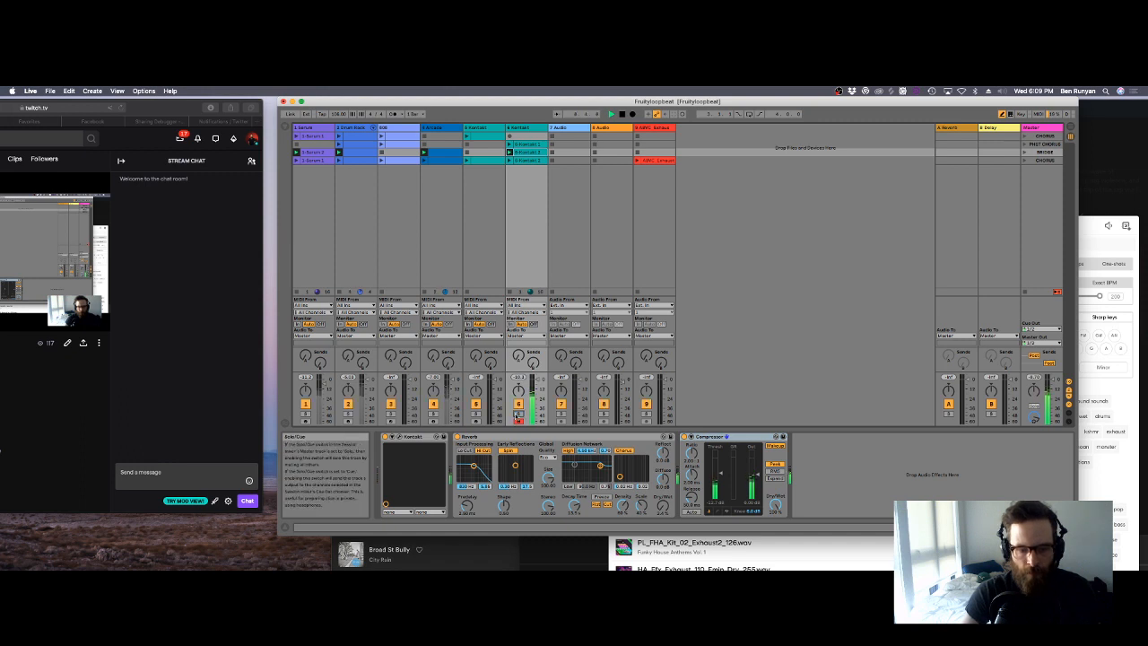
pyautogui.click(399, 437)
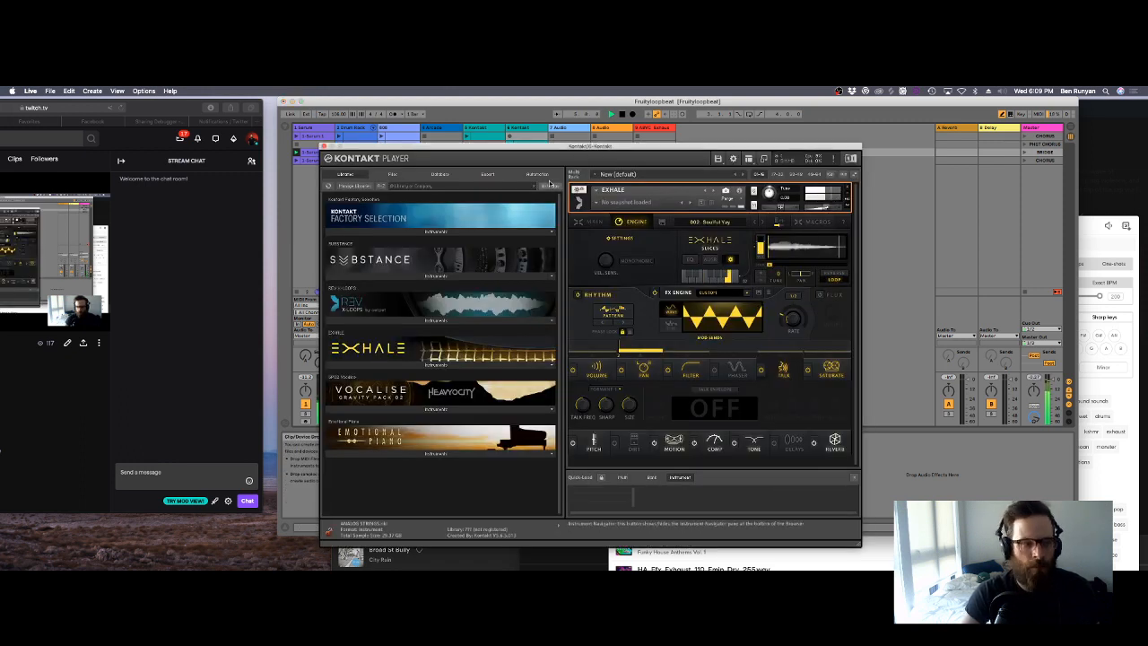
pyautogui.click(323, 147)
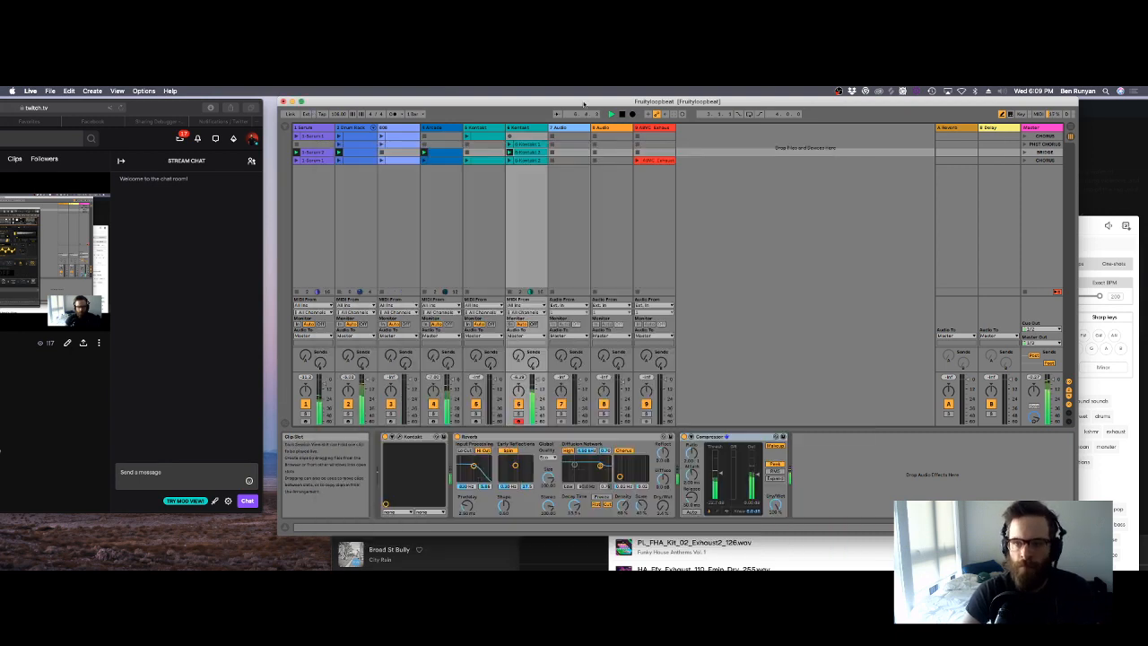
pyautogui.press('space')
# Step: Switch to Splice and search the samples for "riser"
pyautogui.press('super+Tab')
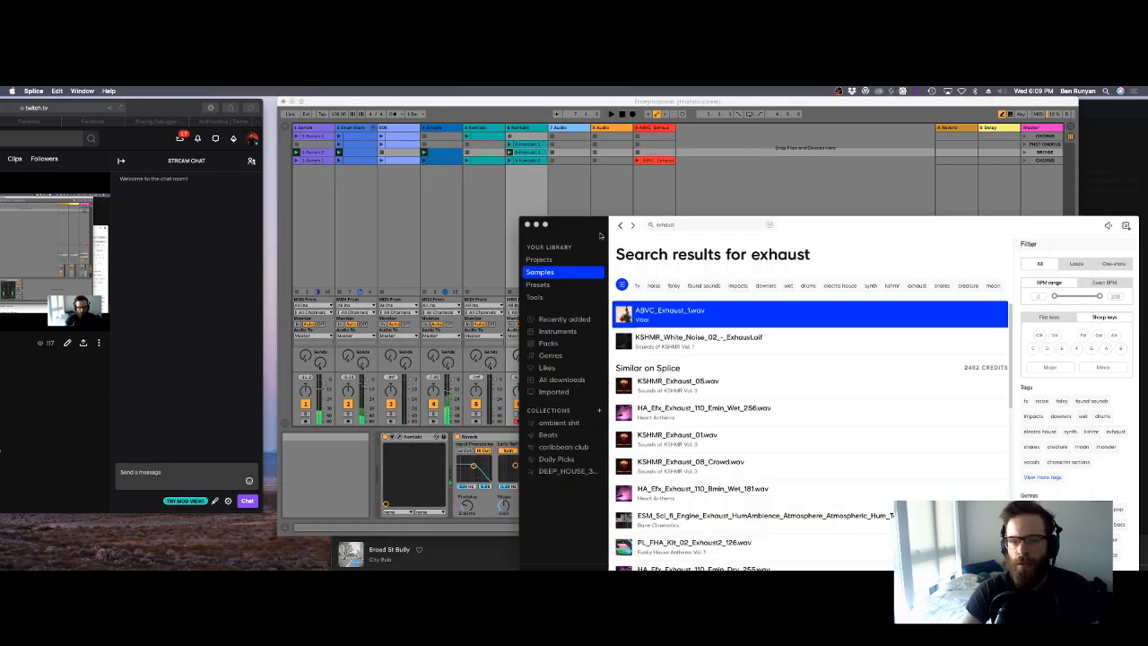
pyautogui.click(561, 380)
pyautogui.write('r')
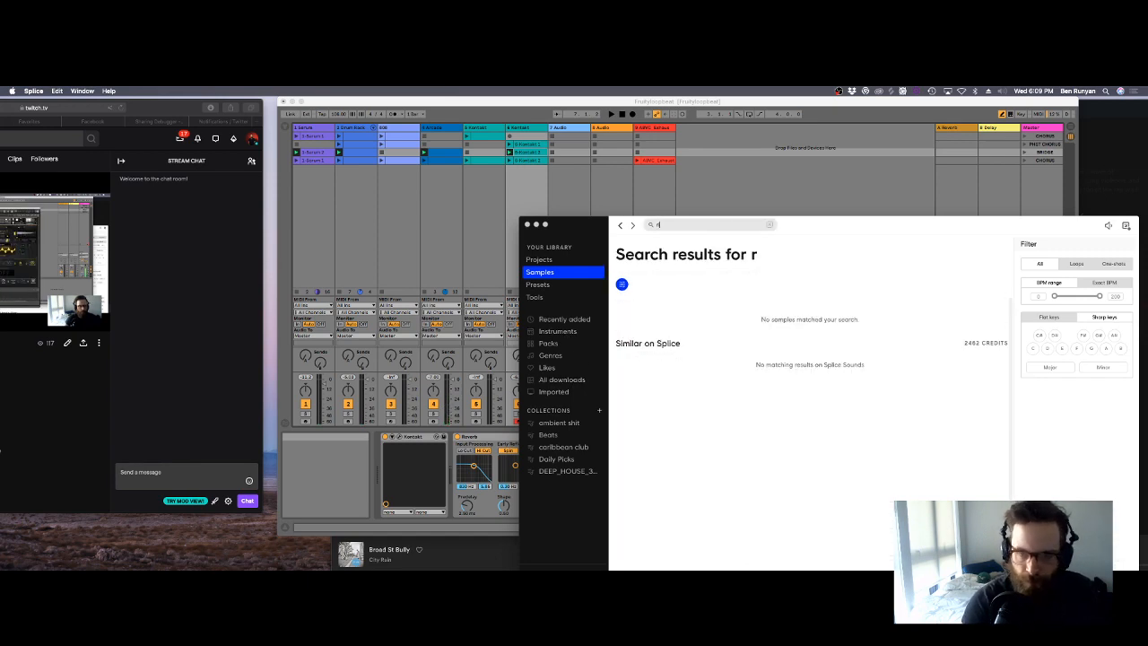
pyautogui.write('iser')
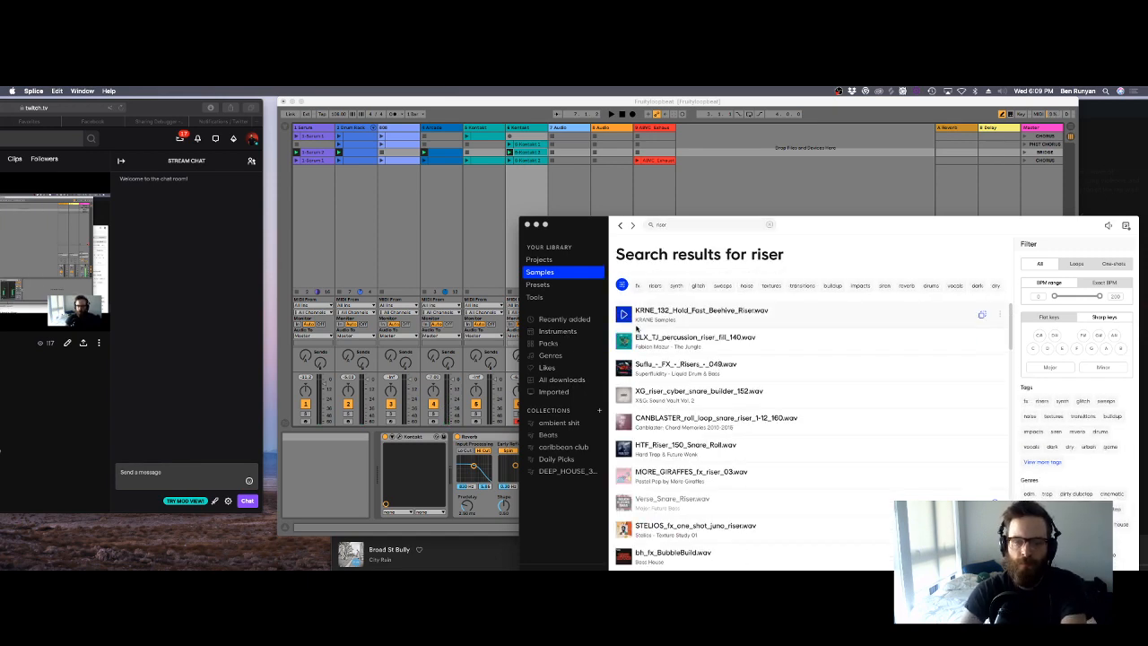
# Step: Try ELX_TJ_percussion_riser_fill_140.wav as a BRIDGE clip on a new Live track, and undo the addition
pyautogui.scroll(-1, 636, 330)
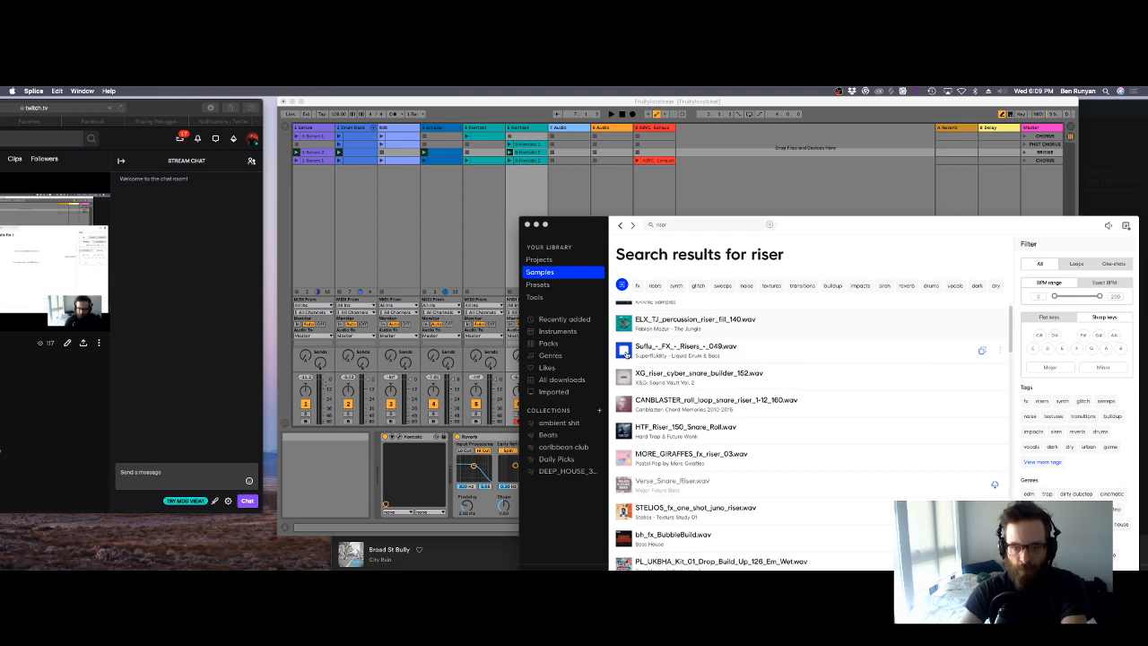
pyautogui.click(625, 351)
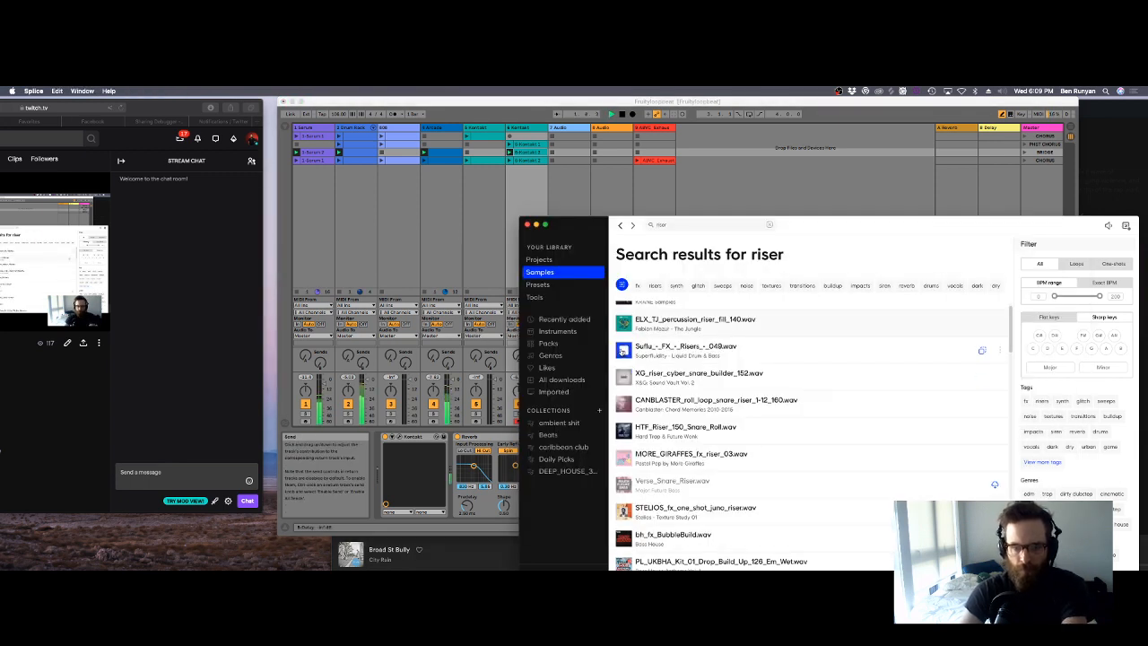
pyautogui.scroll(1, 625, 352)
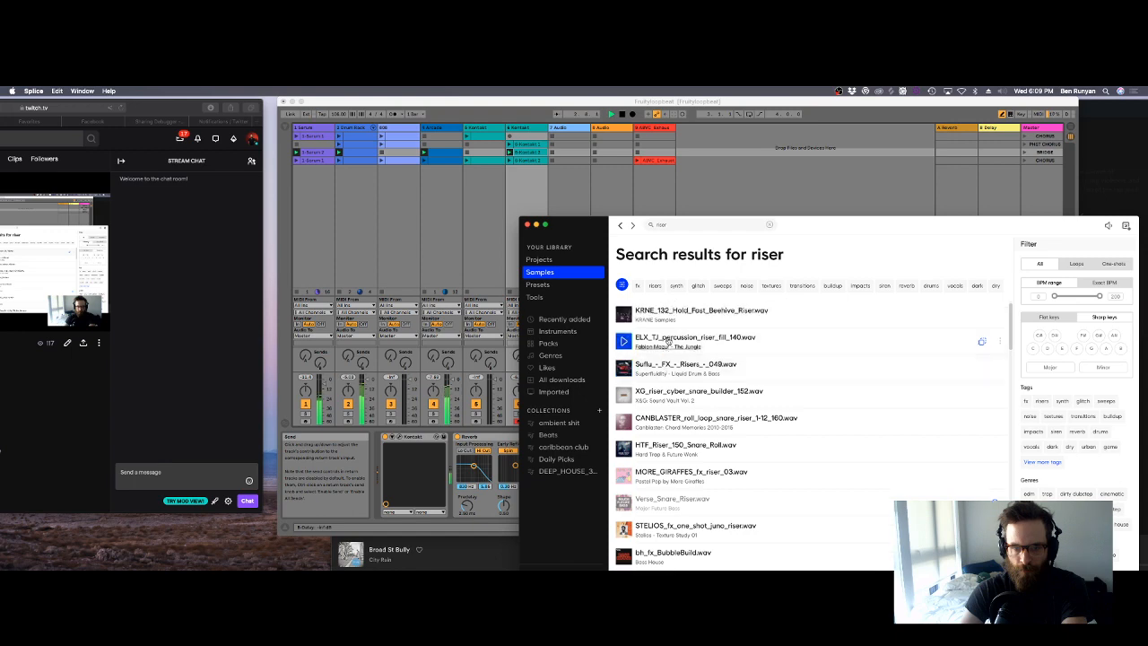
pyautogui.moveTo(625, 348); pyautogui.dragTo(684, 153)
pyautogui.click(681, 152)
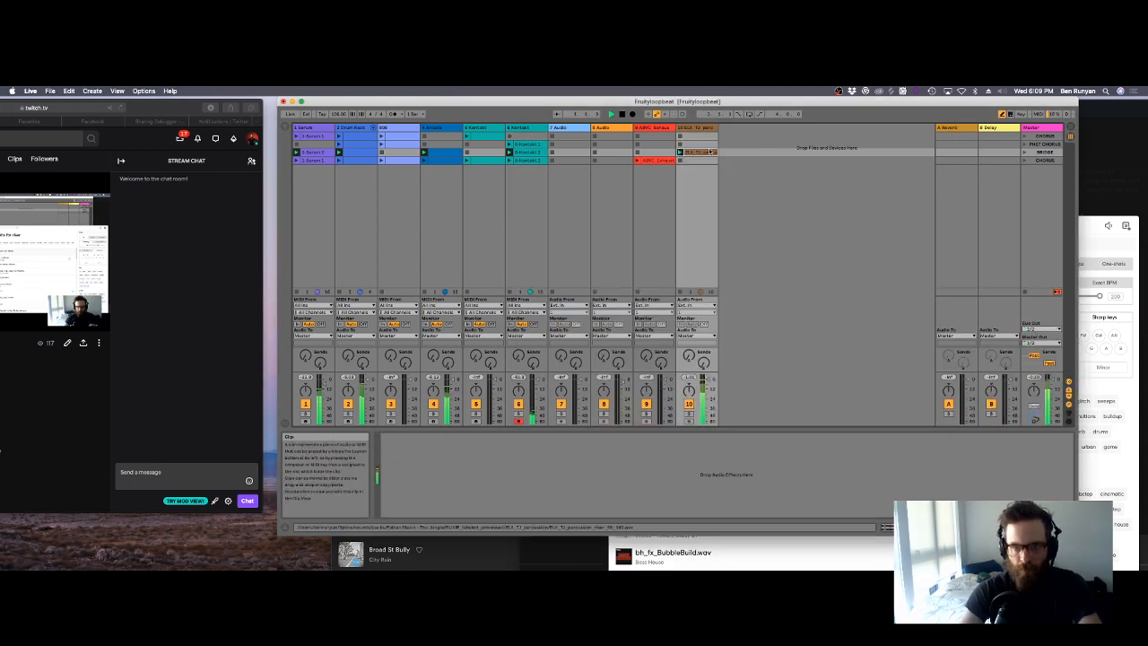
pyautogui.doubleClick(707, 150)
pyautogui.press('space')
pyautogui.press('super+z')
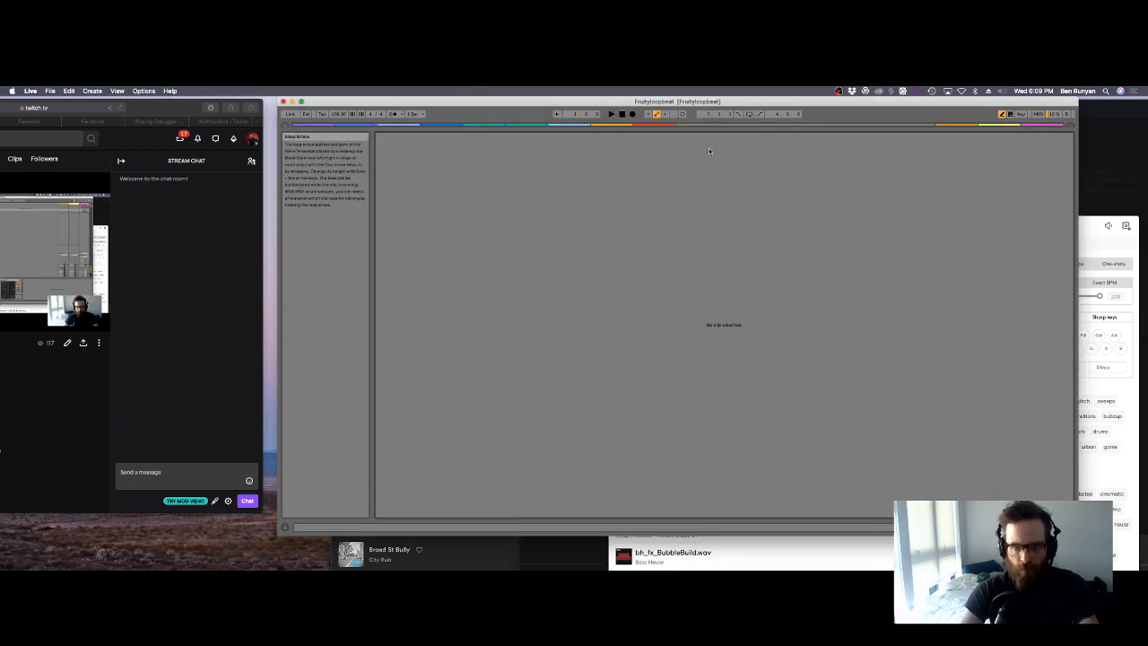
pyautogui.press('super+Tab')
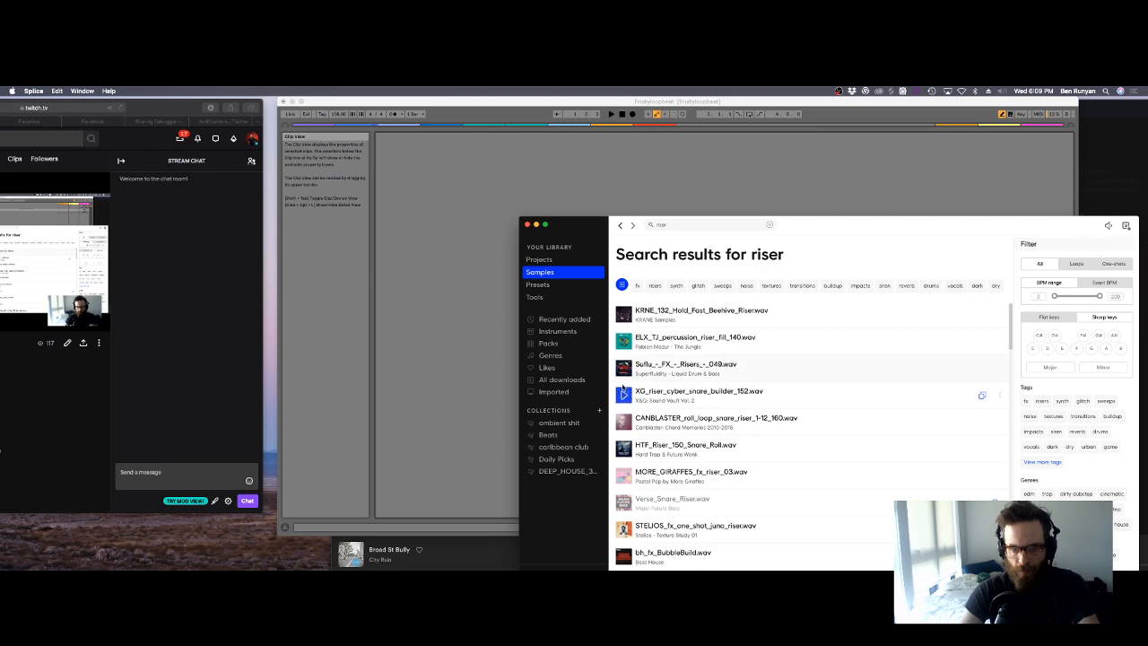
pyautogui.click(529, 357)
pyautogui.click(495, 345)
pyautogui.hotkey('shift', 'Tab')
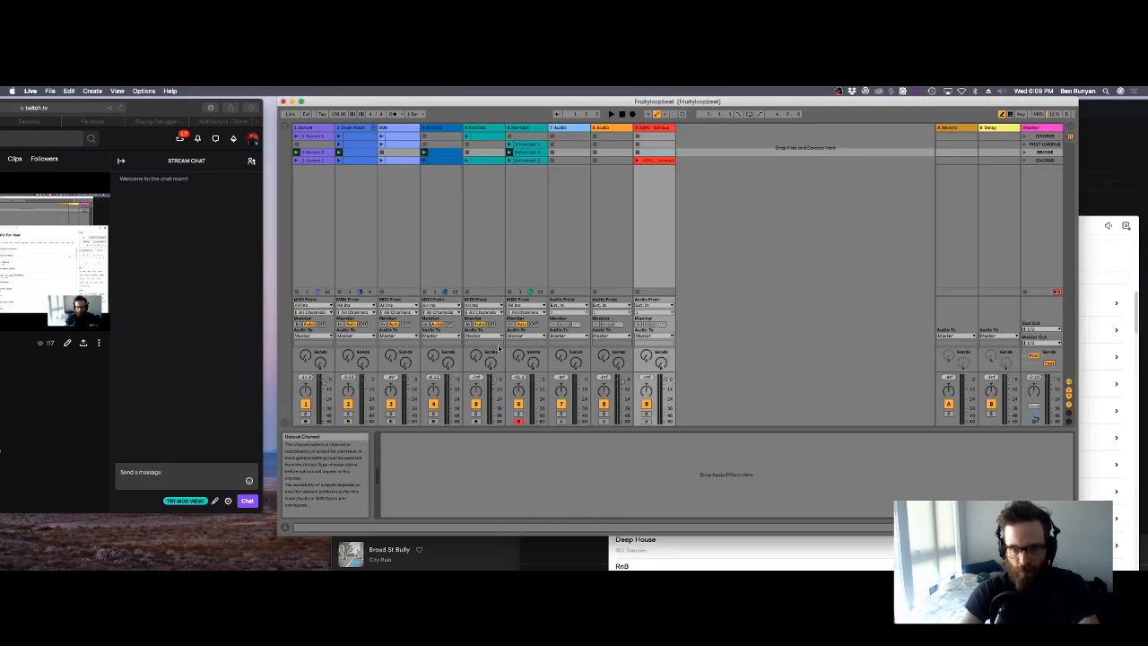
pyautogui.press('super+Tab')
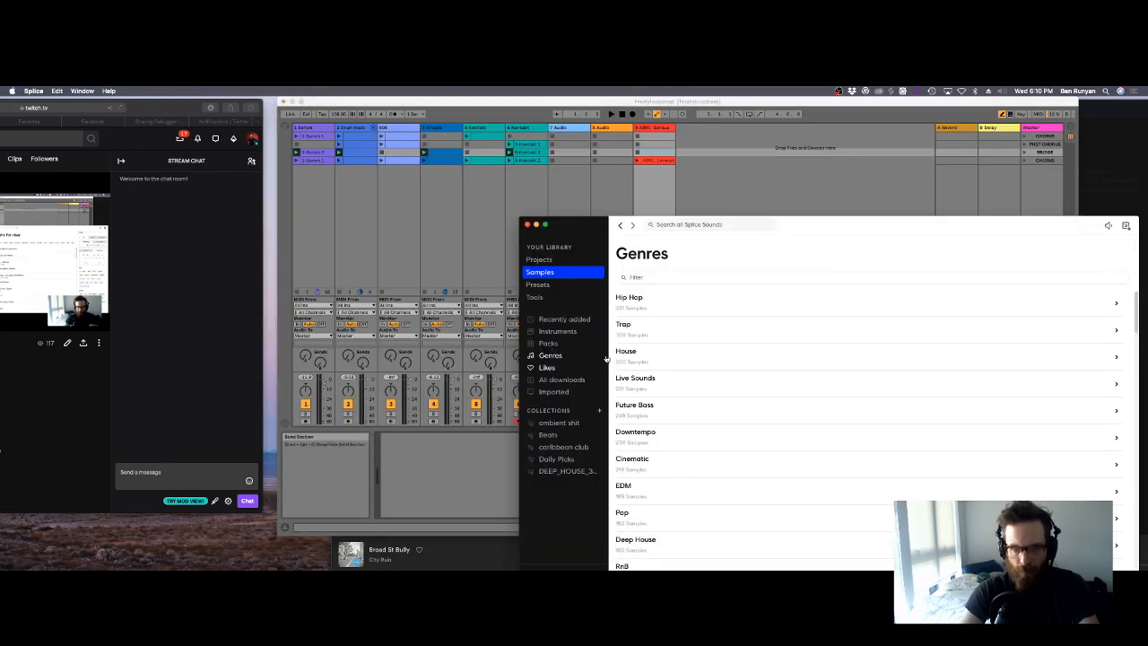
pyautogui.click(556, 380)
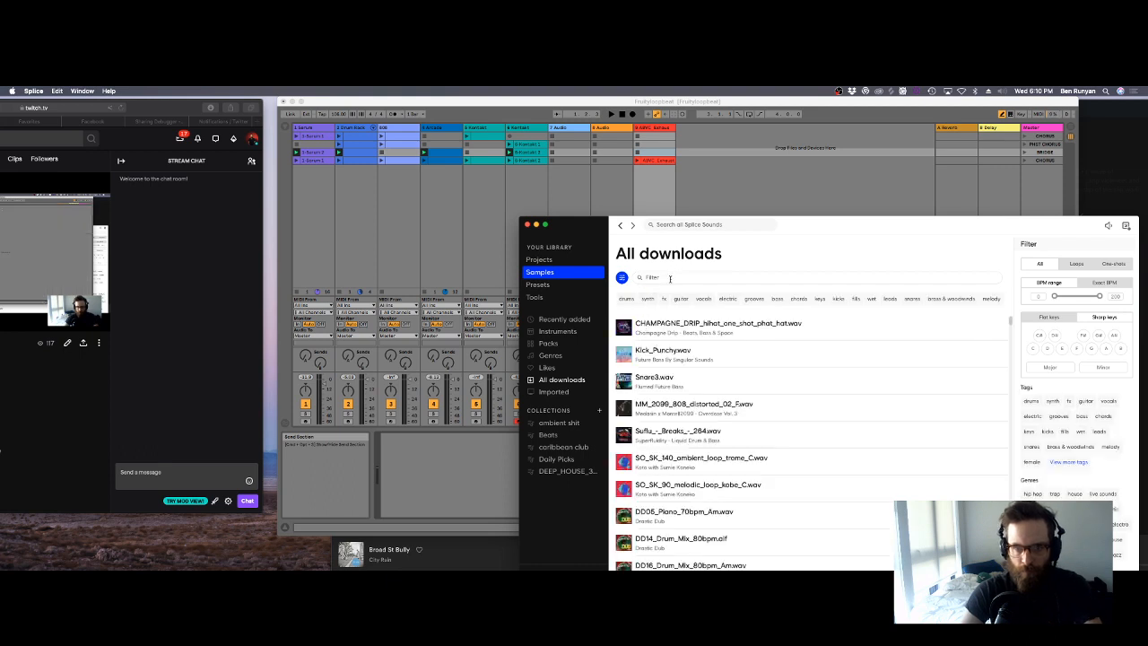
pyautogui.click(669, 225)
pyautogui.write('riser')
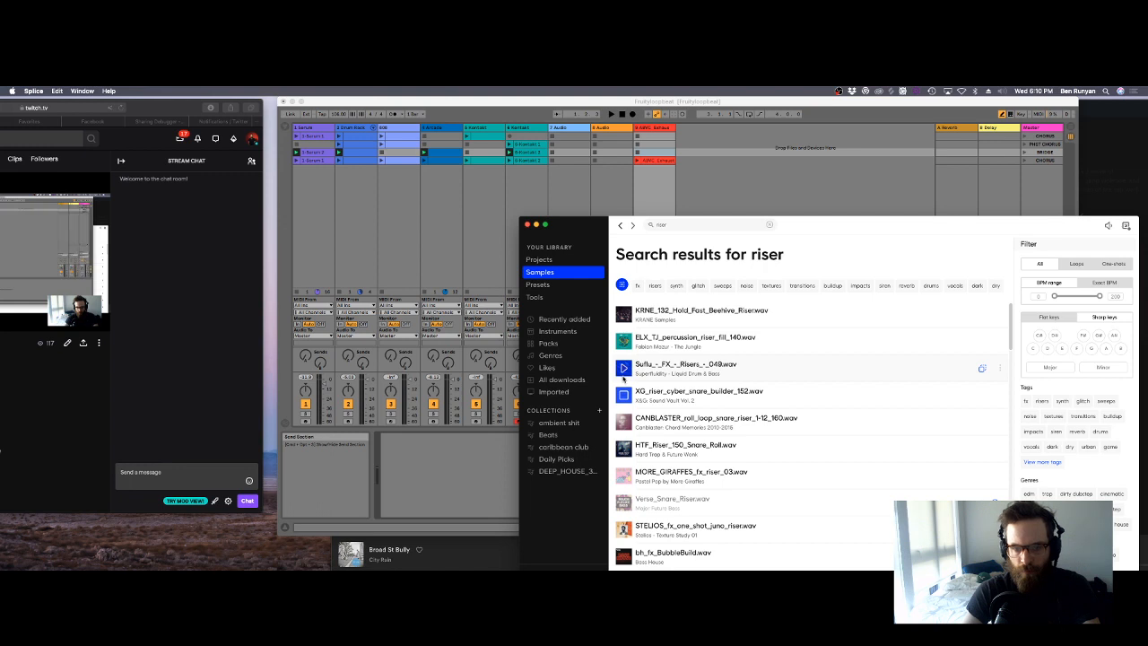
# Step: Preview Suflu_-_FX_-_Risers_-_049.wav against Live's playing BRIDGE scene and add it as a BRIDGE clip on a new track
pyautogui.click(512, 467)
pyautogui.press('space')
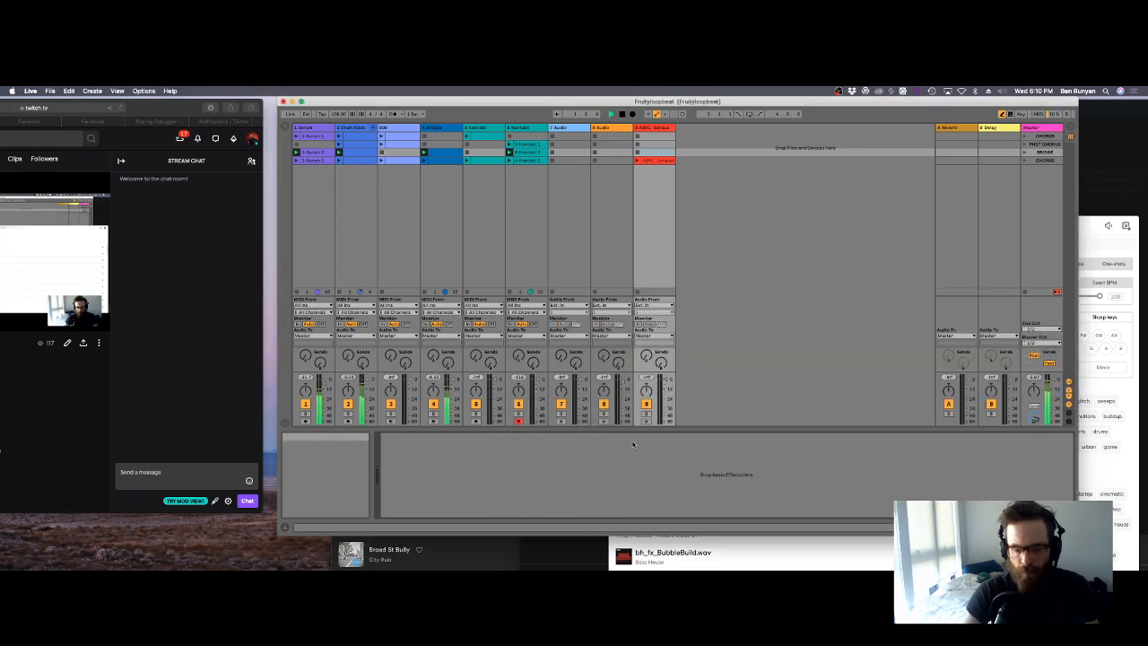
pyautogui.press('super+Tab')
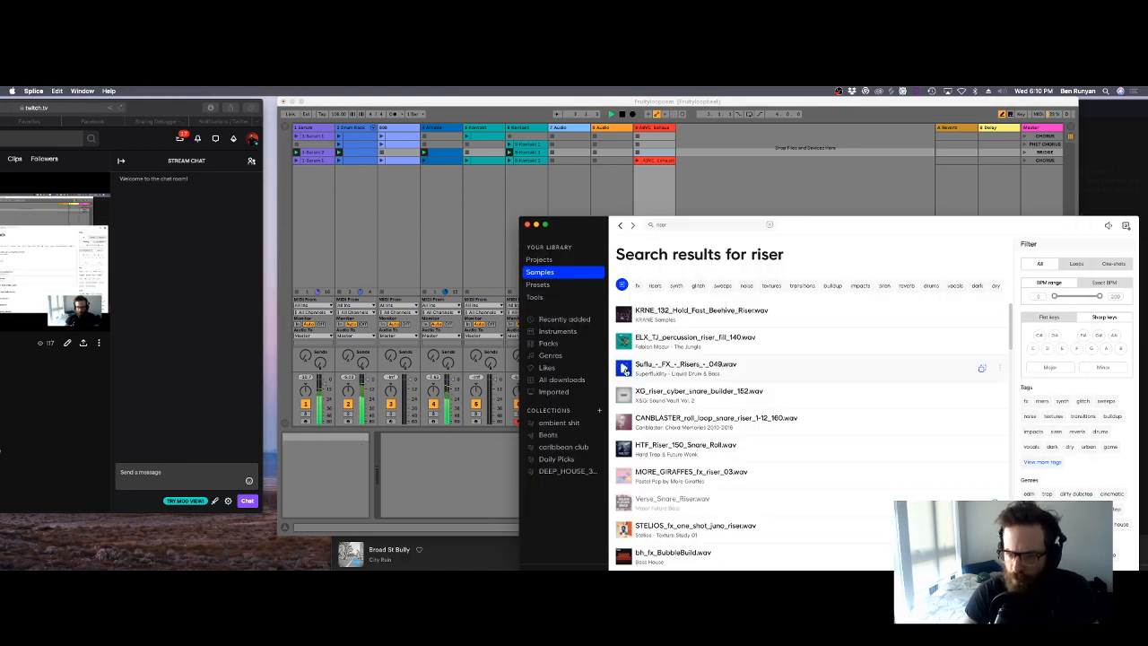
pyautogui.click(623, 368)
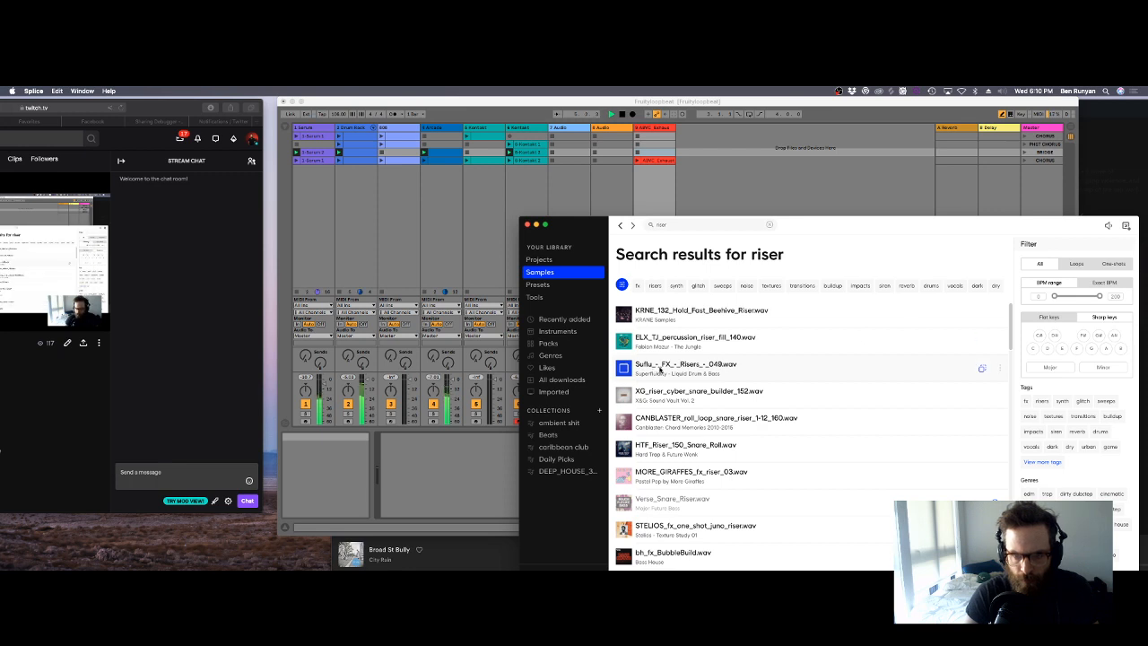
pyautogui.moveTo(685, 367); pyautogui.dragTo(713, 154)
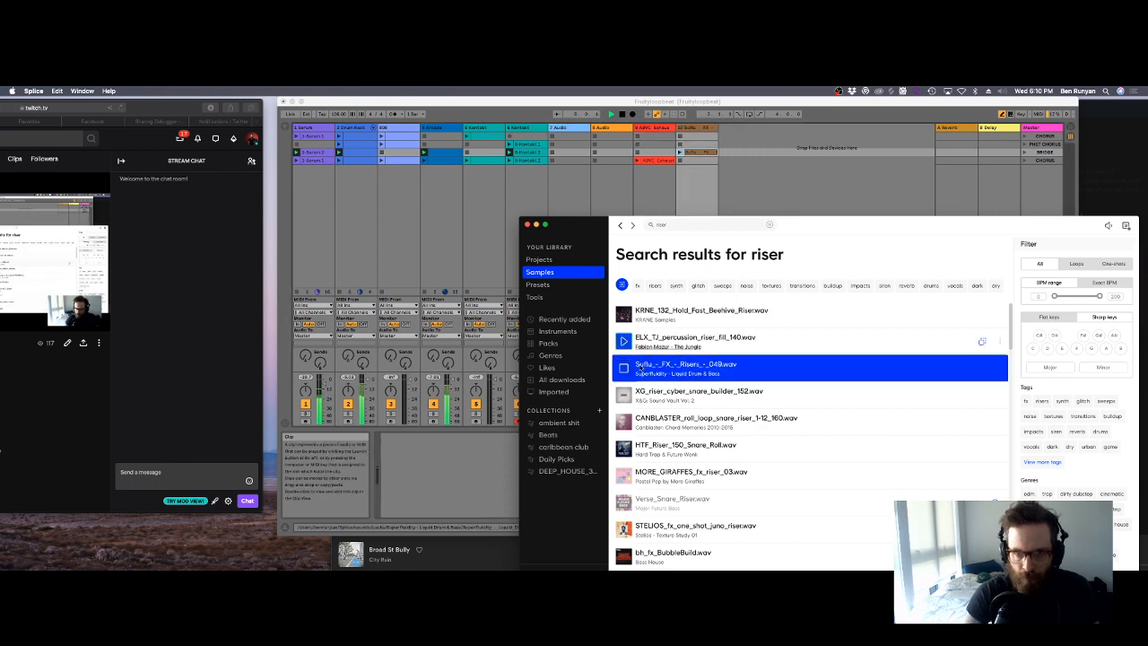
# Step: Examine the riser clip's waveform while the BRIDGE scene plays, and launch the final CHORUS scene to hear the transition
pyautogui.click(695, 153)
pyautogui.doubleClick(689, 152)
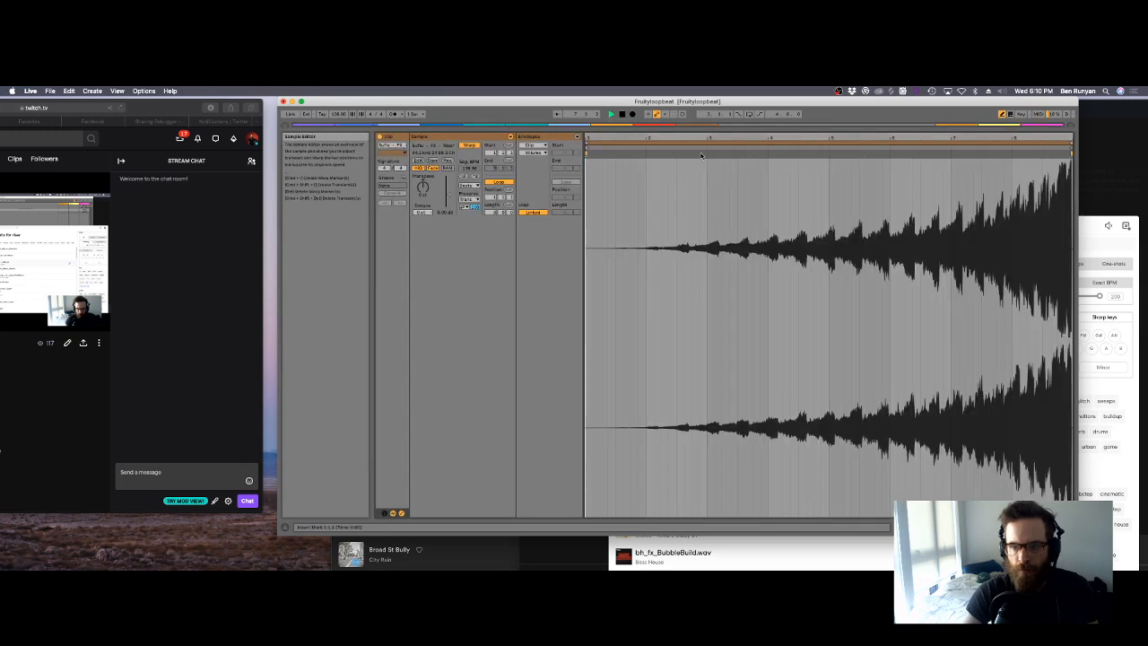
pyautogui.press('space')
pyautogui.hotkey('shift', 'Tab')
pyautogui.click(680, 152)
pyautogui.doubleClick(690, 152)
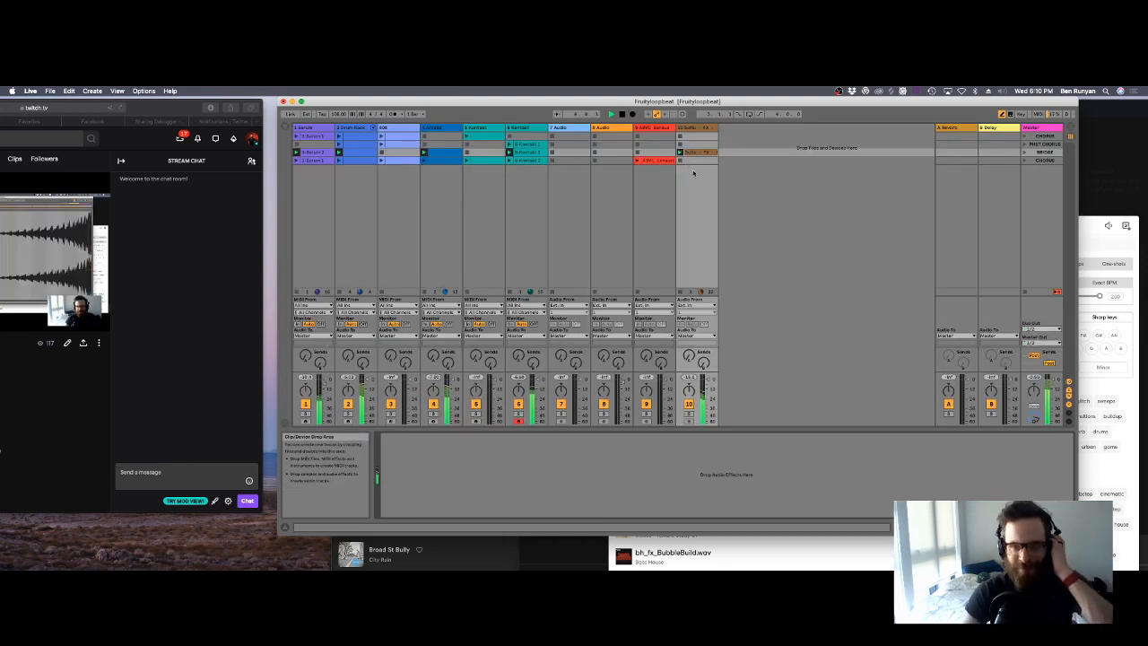
pyautogui.doubleClick(700, 153)
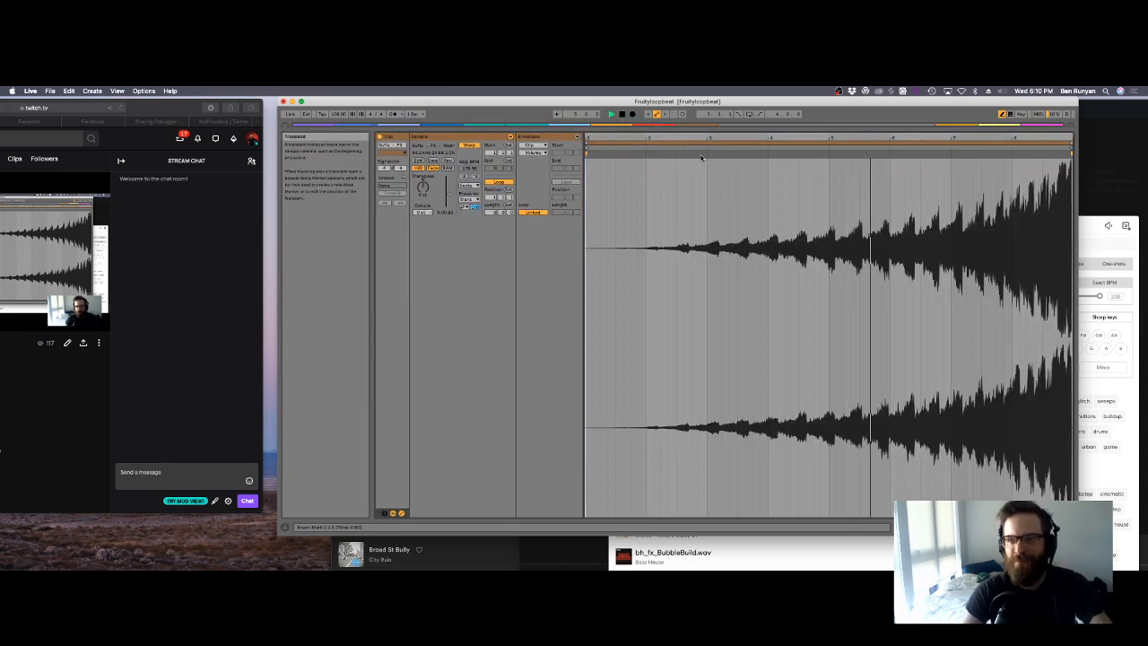
pyautogui.hotkey('shift', 'Tab')
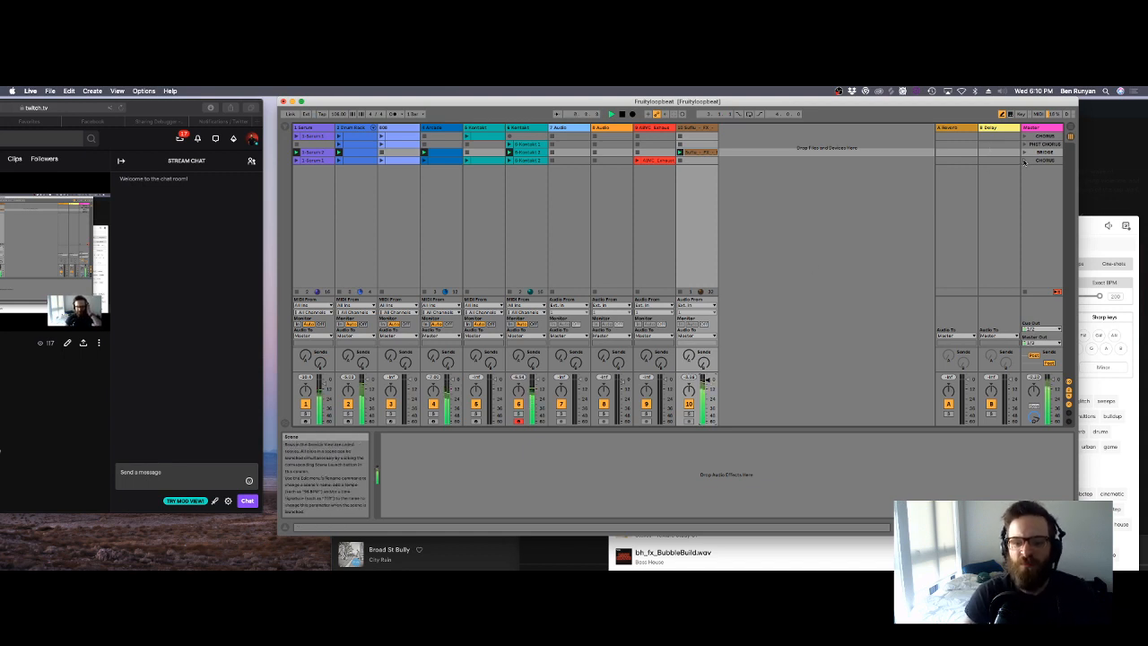
pyautogui.click(1024, 160)
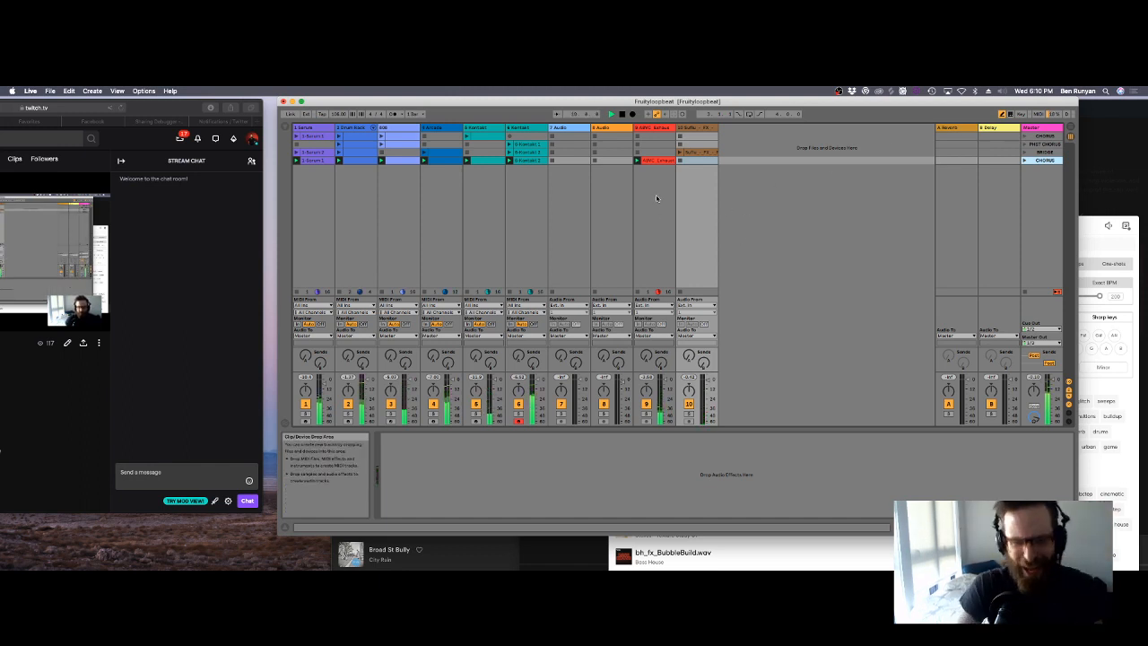
# Step: Stop playback, switch to Splice, and search the samples for "exhaust"
pyautogui.press('space')
pyautogui.press('super+Tab')
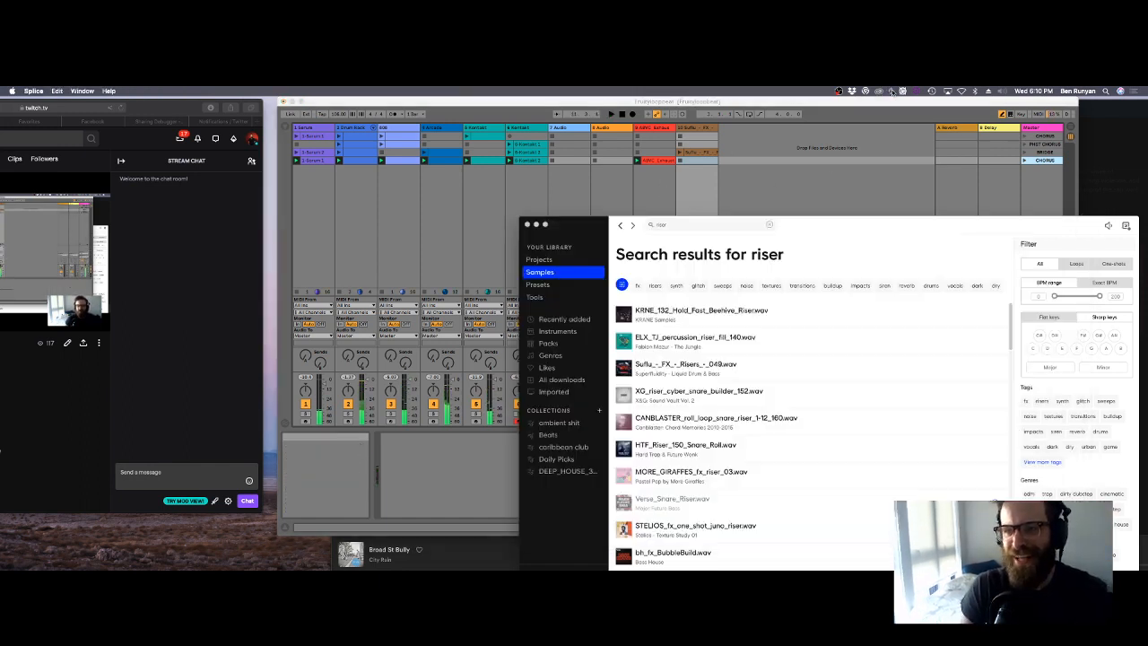
pyautogui.click(561, 379)
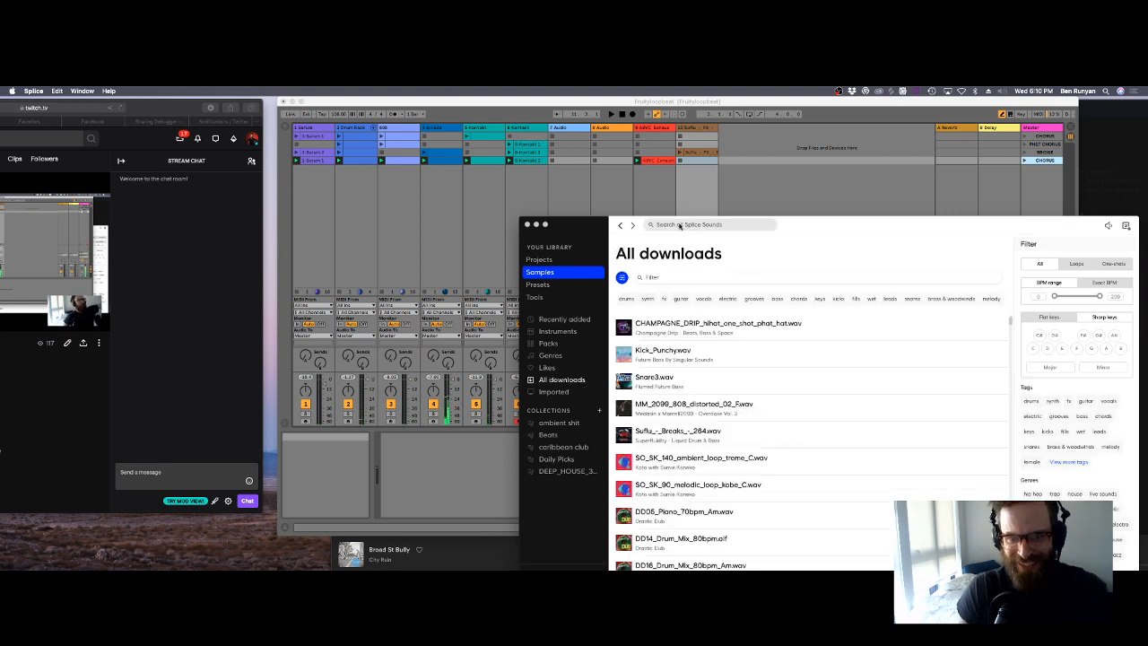
pyautogui.write('exhasut')
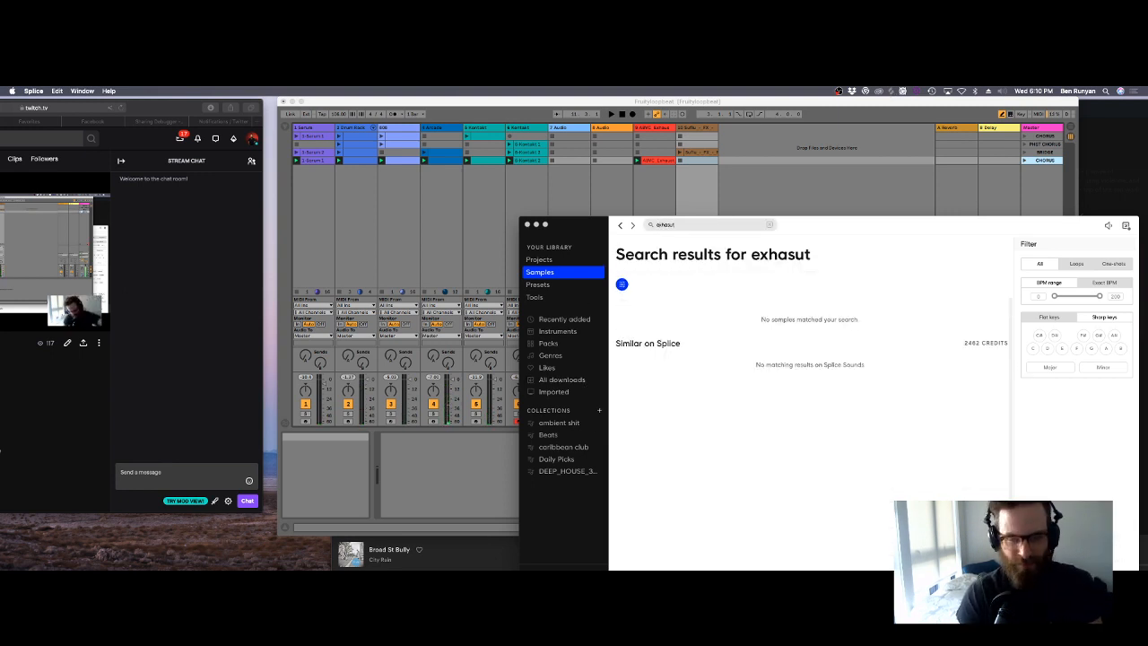
pyautogui.press('BackSpace')
pyautogui.press('BackSpace')
pyautogui.press('BackSpace')
pyautogui.press('BackSpace')
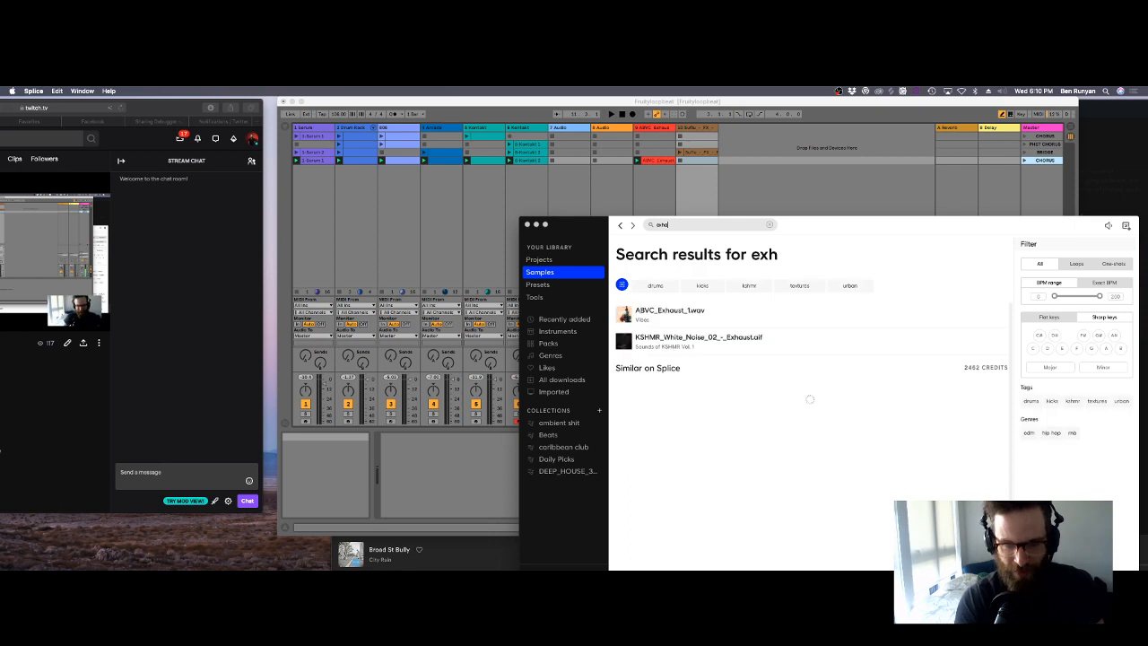
pyautogui.write('aust')
# Step: Replace track 9's clip in the final CHORUS scene with KSHMR_White_Noise_02_-_Exhaust.aif in Live, and audition both CHORUS scenes
pyautogui.moveTo(662, 337); pyautogui.dragTo(657, 162)
pyautogui.click(899, 166)
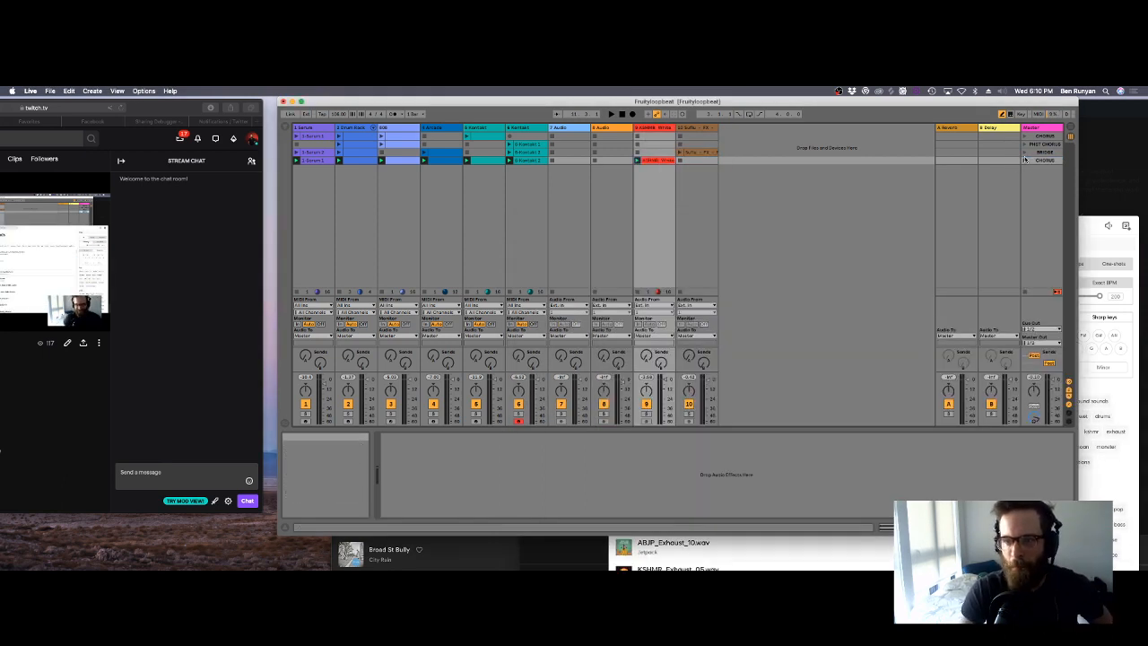
pyautogui.click(1024, 160)
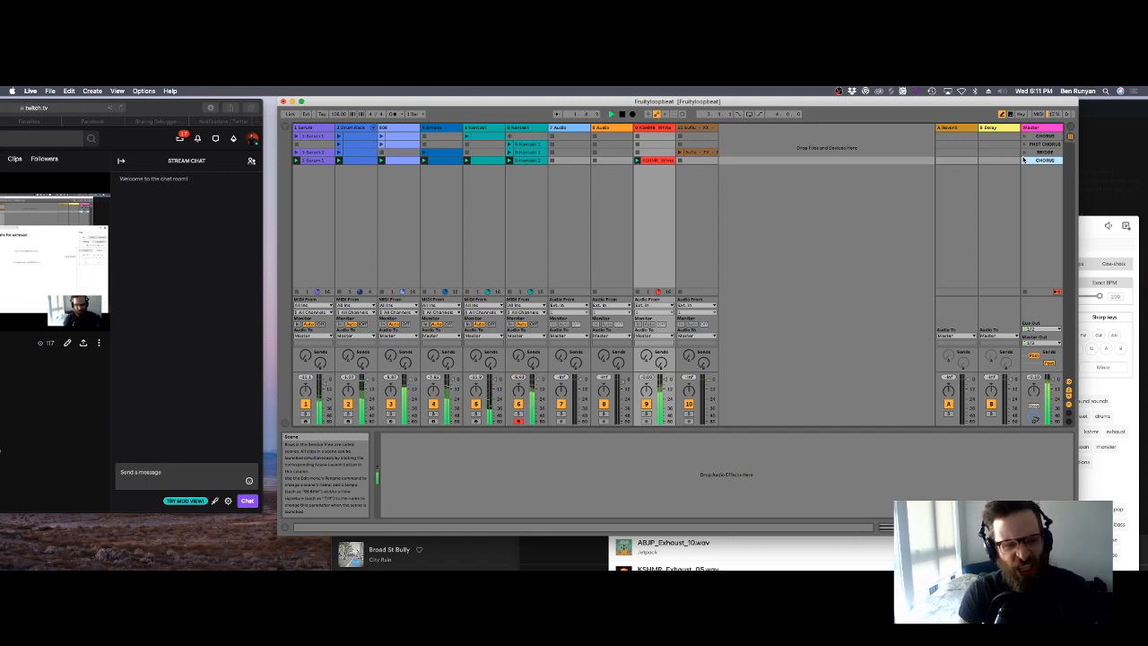
pyautogui.click(1024, 137)
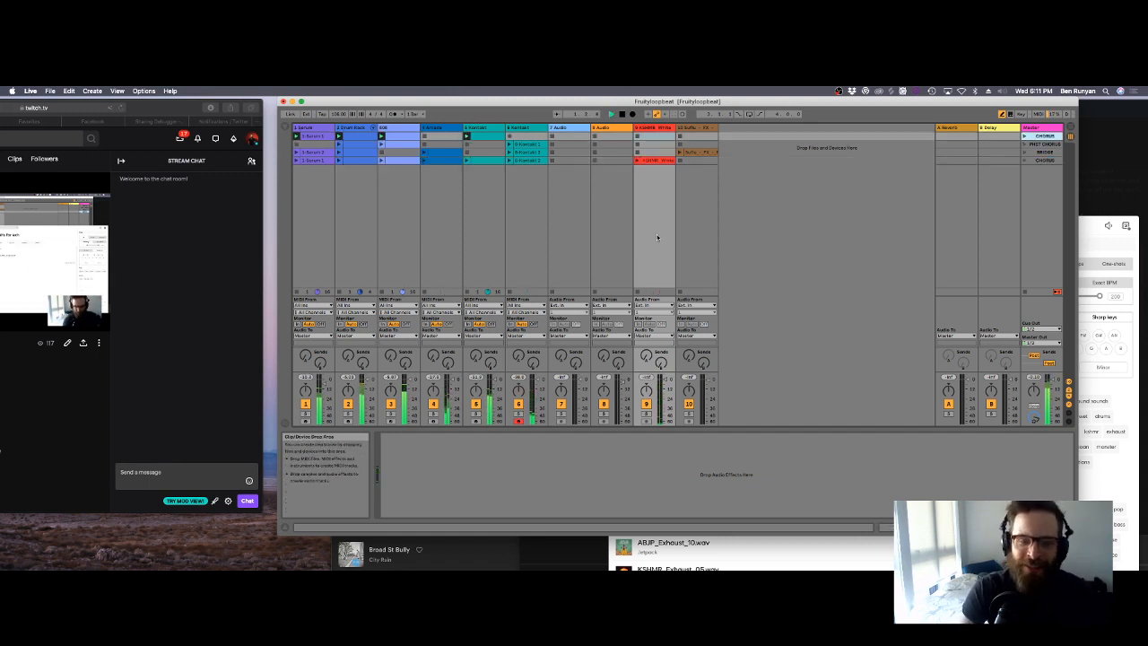
# Step: With the POST CHORUS scene playing, turn off makeup gain and raise the threshold on the Compressor of Kontakt track 6
pyautogui.click(1023, 145)
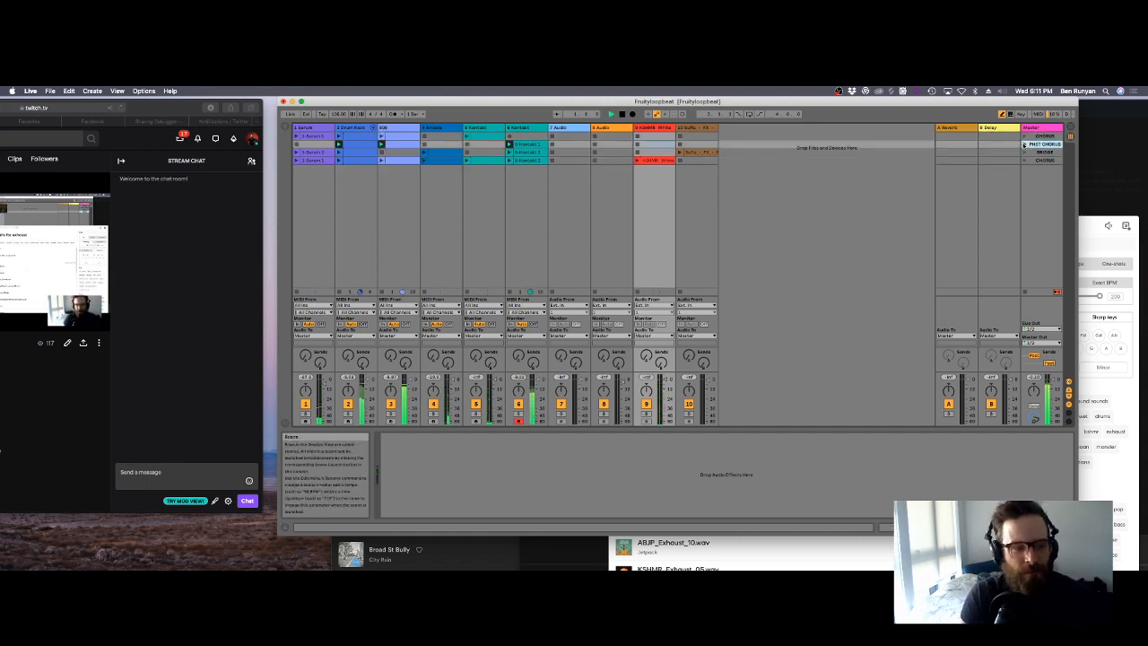
pyautogui.click(538, 382)
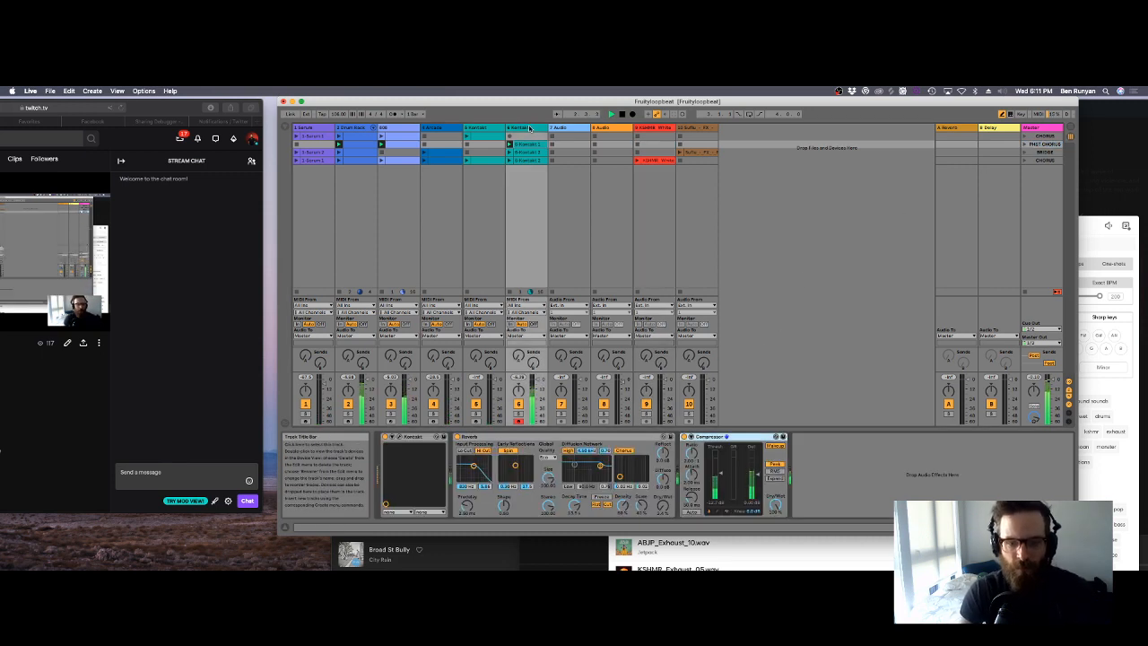
pyautogui.click(770, 446)
pyautogui.moveTo(720, 473); pyautogui.dragTo(720, 464)
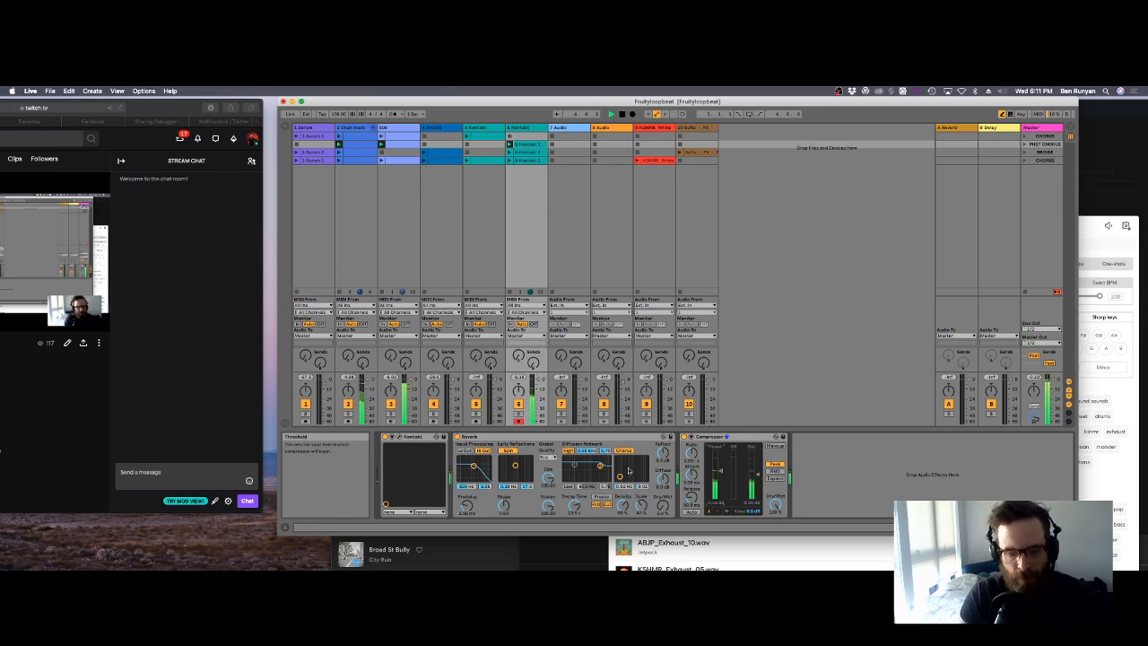
# Step: Add a Utility effect after the Compressor on Kontakt track 6, and save the Live set
pyautogui.press('super+alt+b')
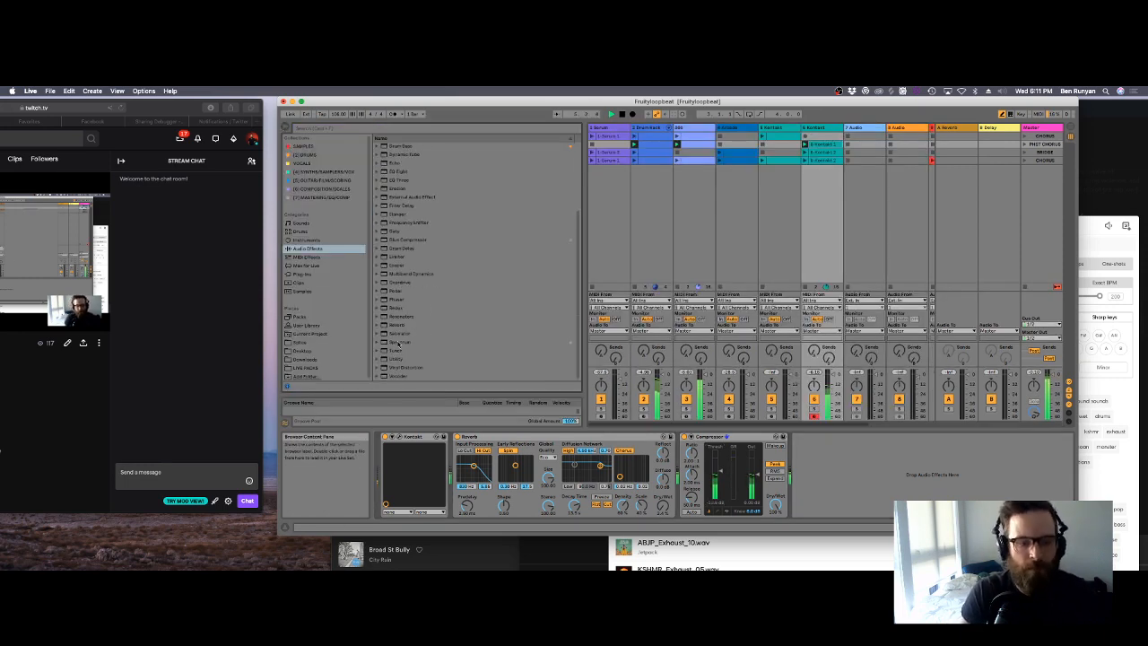
pyautogui.doubleClick(394, 359)
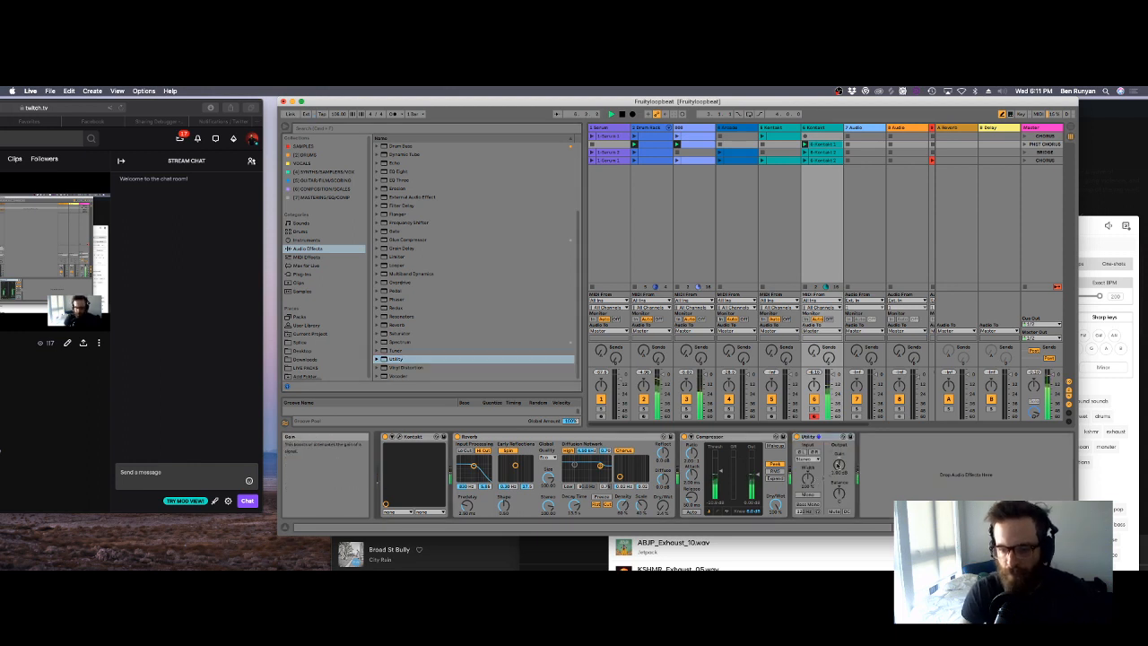
pyautogui.press('super+s')
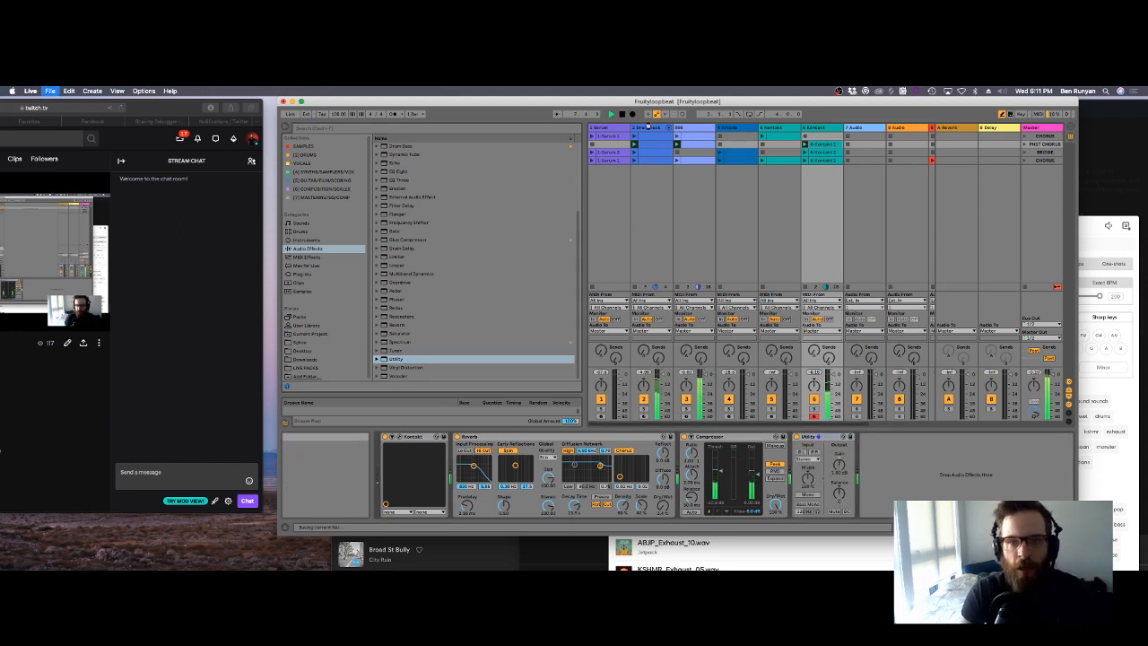
# Step: Start an arrangement recording and launch the first CHORUS and POST CHORUS scenes alternately, twice each, with the browser hidden
pyautogui.press('space')
pyautogui.click(632, 114)
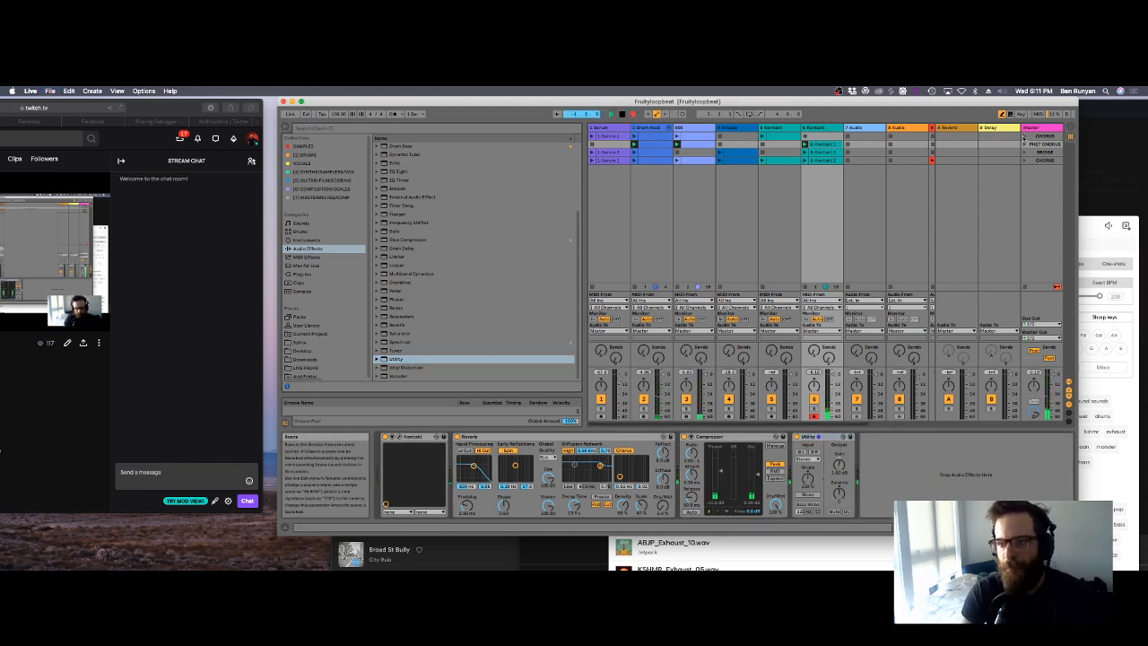
pyautogui.click(295, 126)
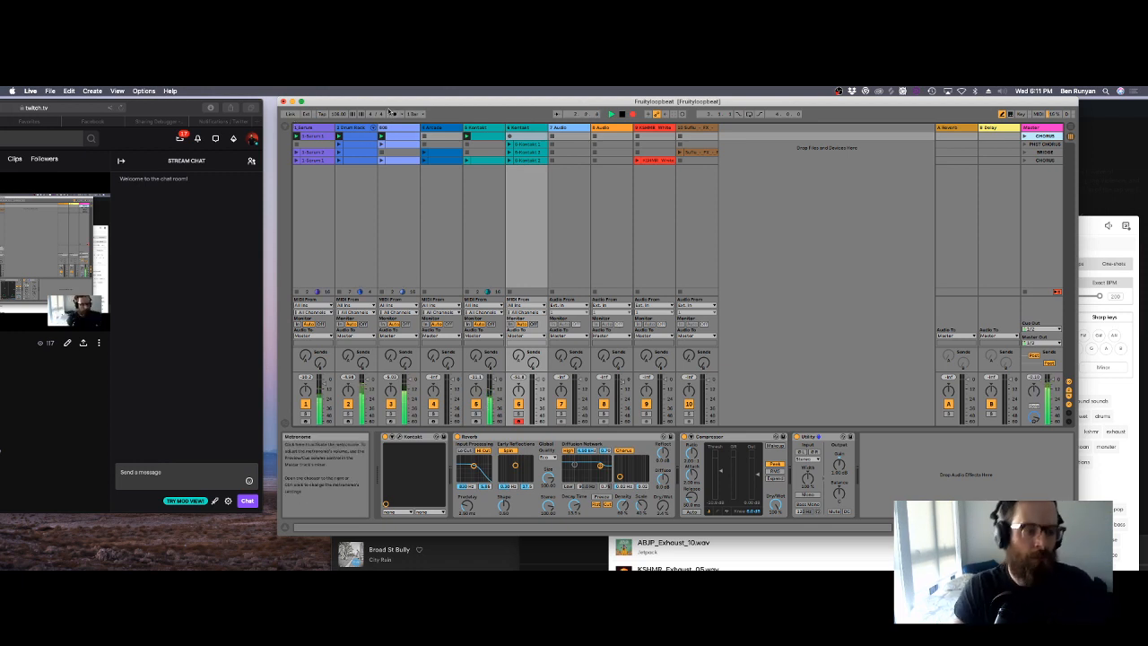
pyautogui.click(1024, 143)
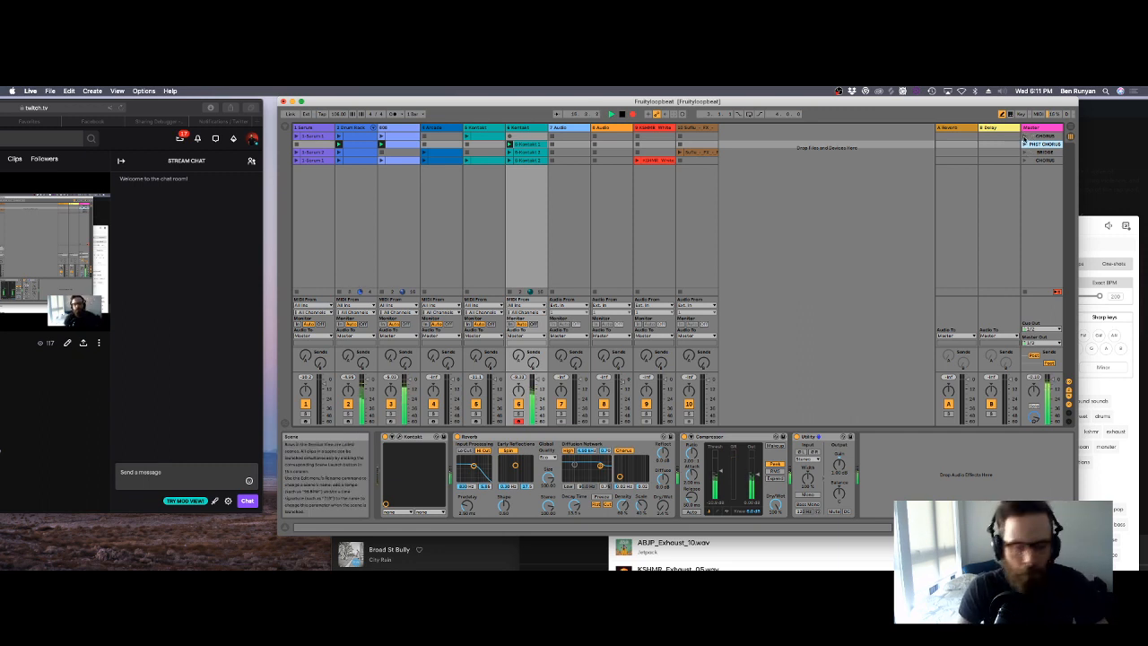
pyautogui.click(1023, 135)
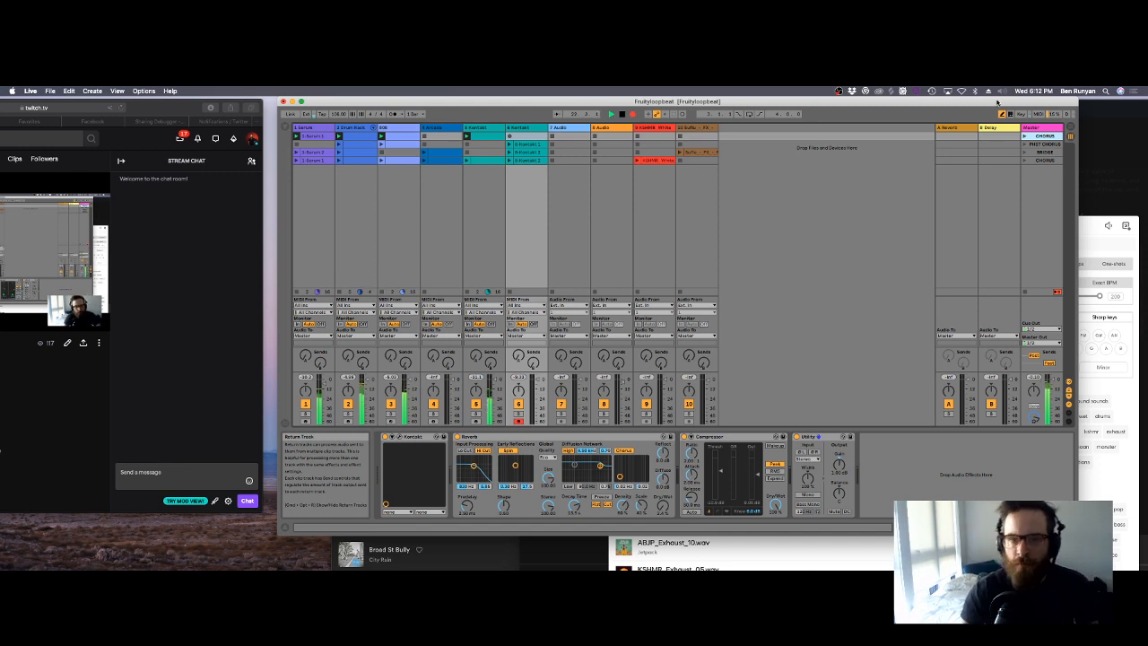
pyautogui.click(1025, 144)
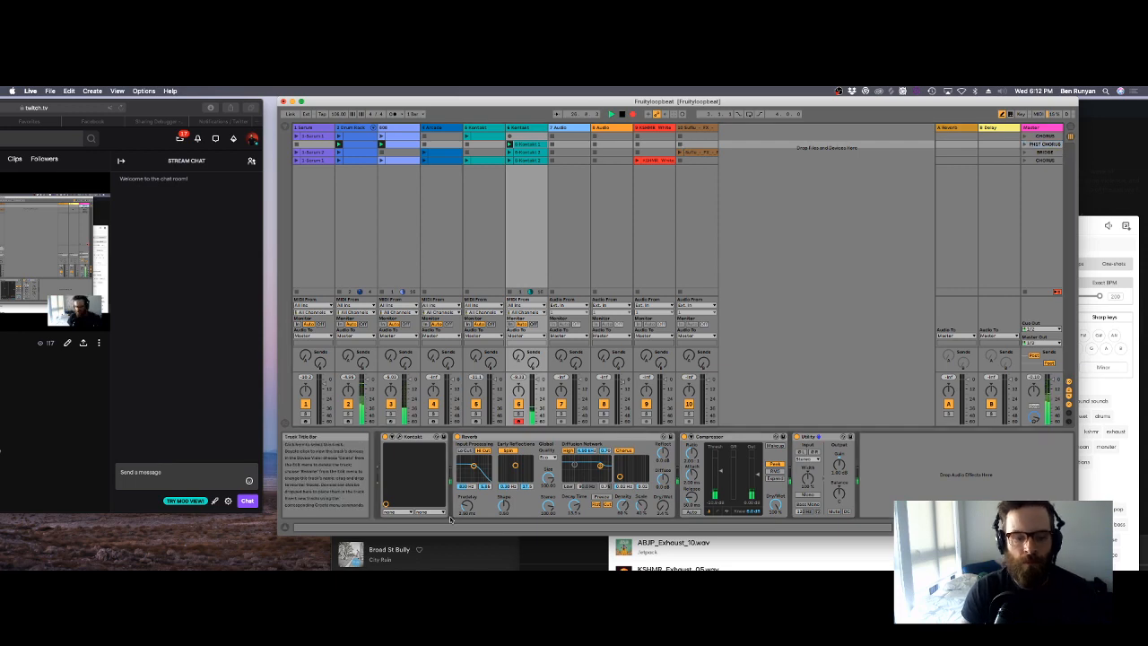
# Step: Raise the EXHALE instrument's volume in the Kontakt plug-in of track 6, and close the plug-in window
pyautogui.click(400, 436)
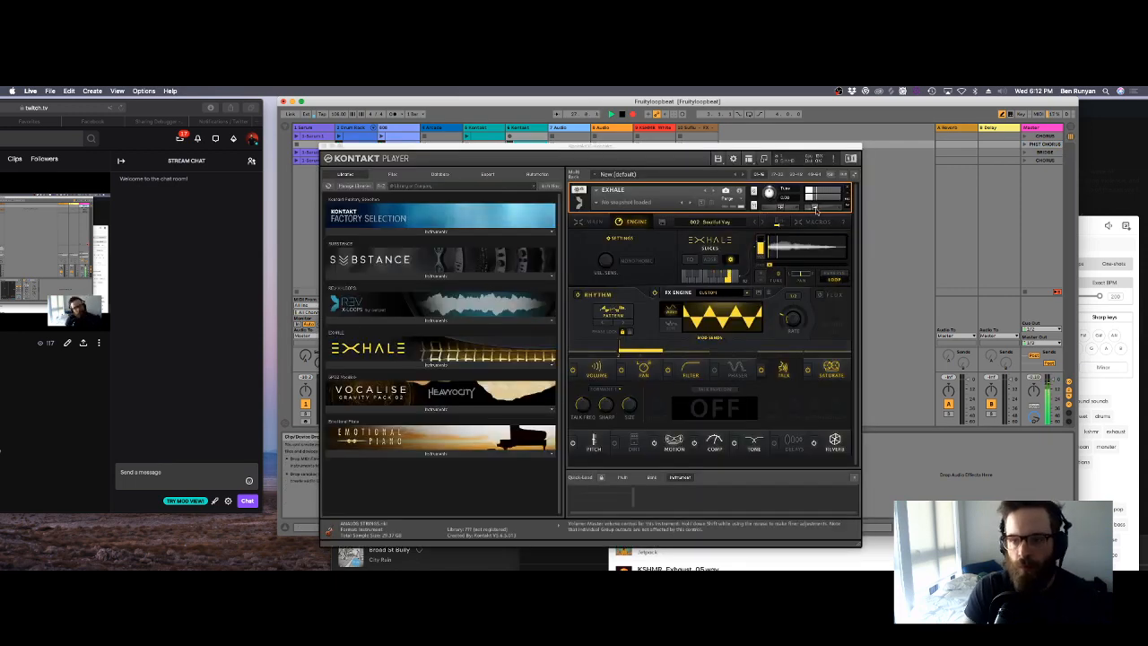
pyautogui.moveTo(815, 209); pyautogui.dragTo(825, 208)
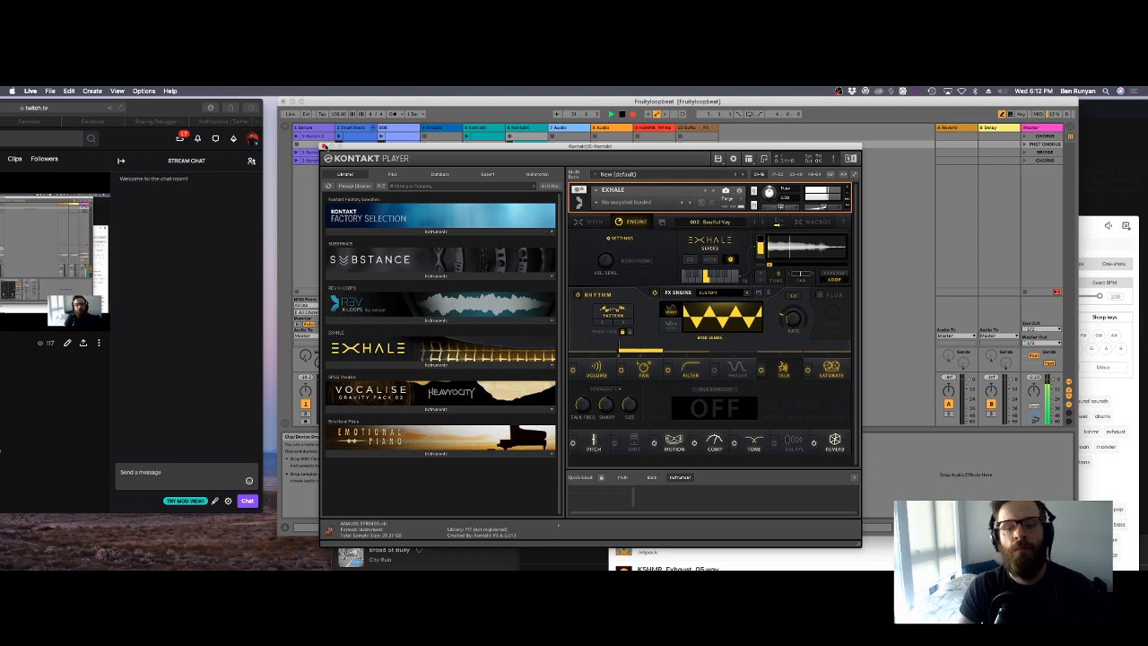
pyautogui.click(327, 146)
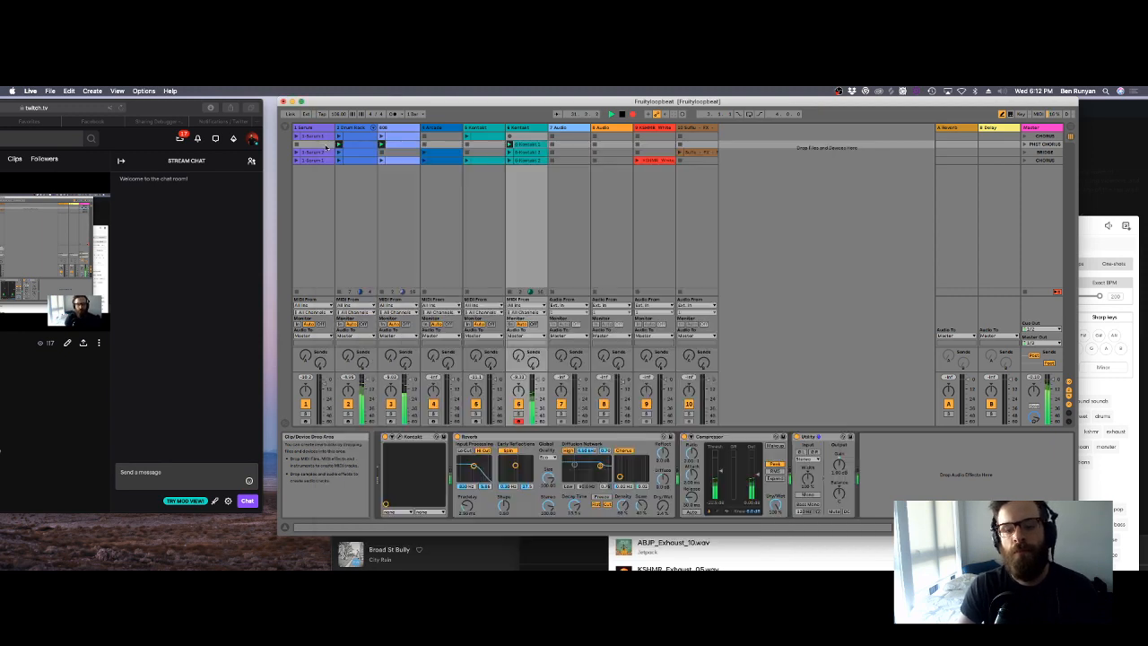
# Step: Continue the recording with the BRIDGE and final CHORUS scenes, and scrub the riser clip to bar 8 over the chorus
pyautogui.click(1024, 152)
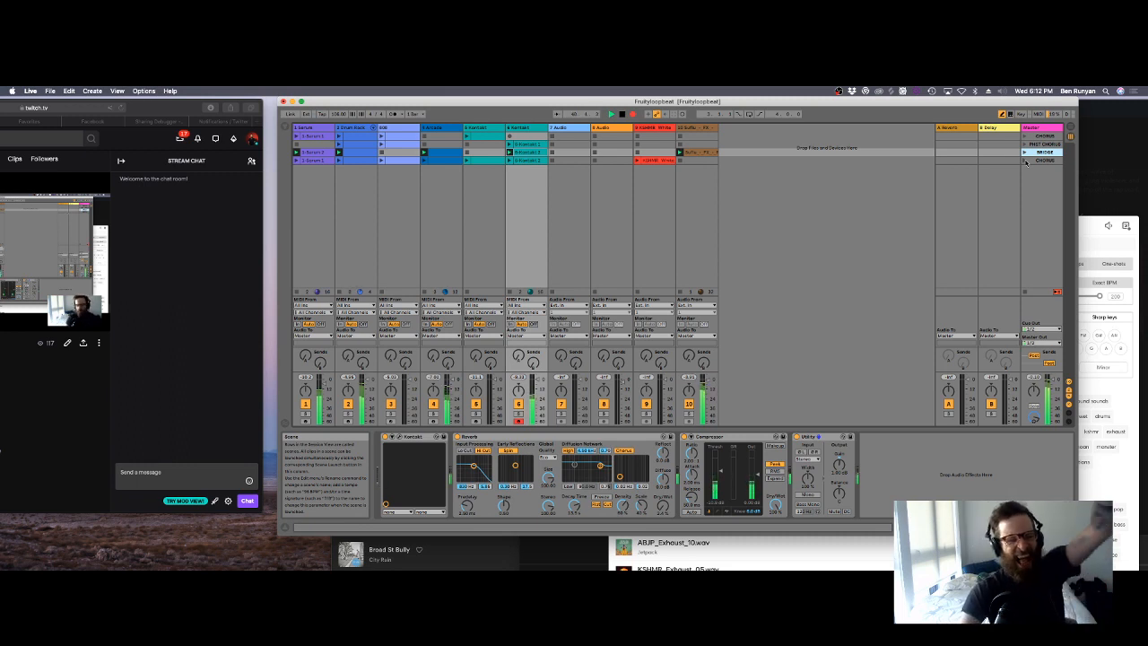
pyautogui.click(1025, 161)
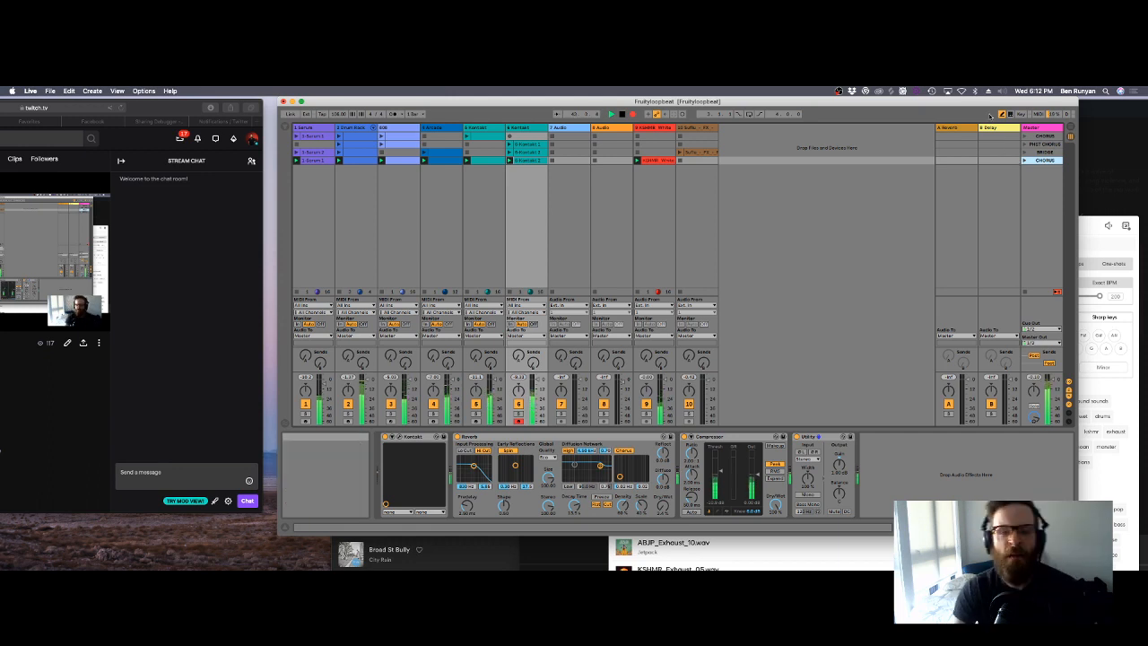
pyautogui.doubleClick(694, 152)
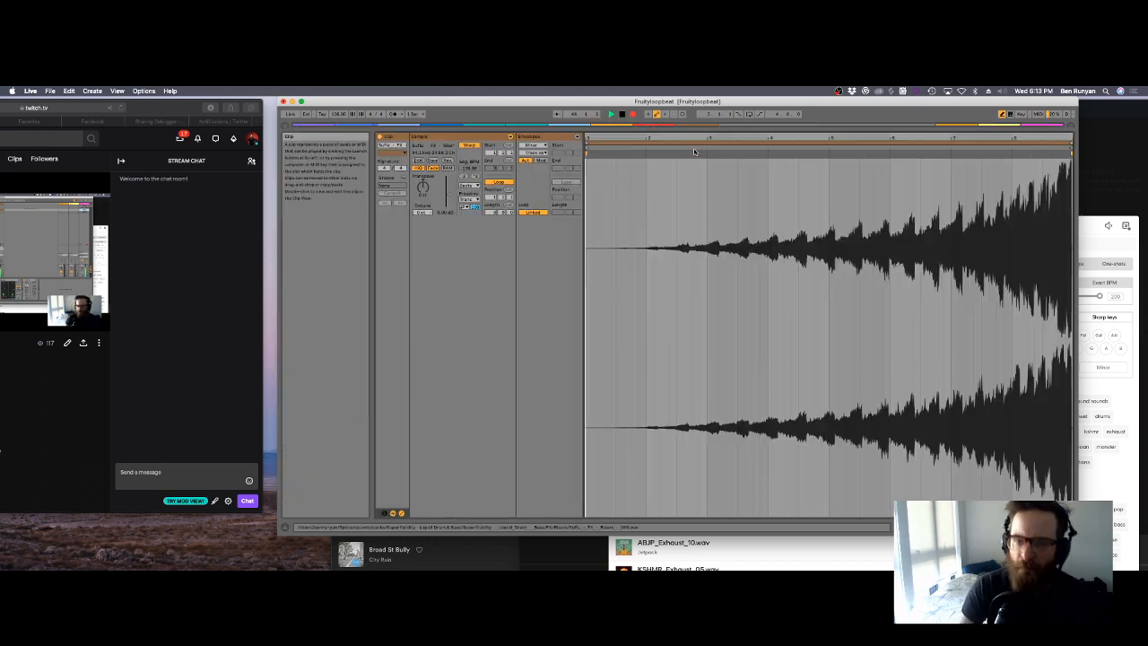
pyautogui.click(1012, 146)
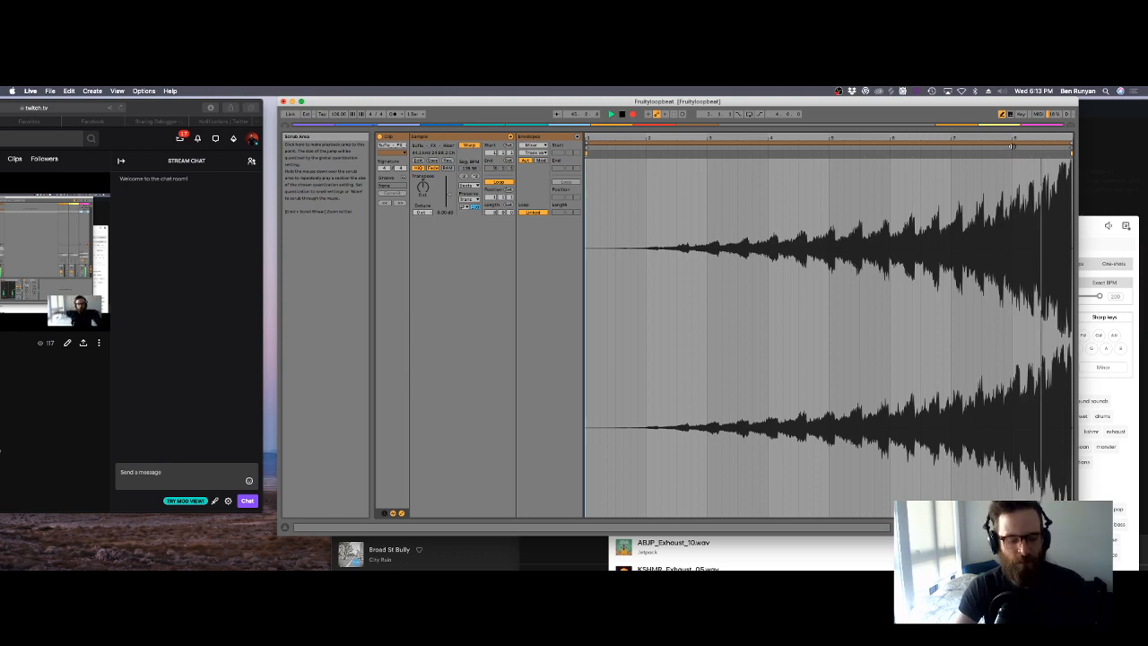
pyautogui.hotkey('shift', 'Tab')
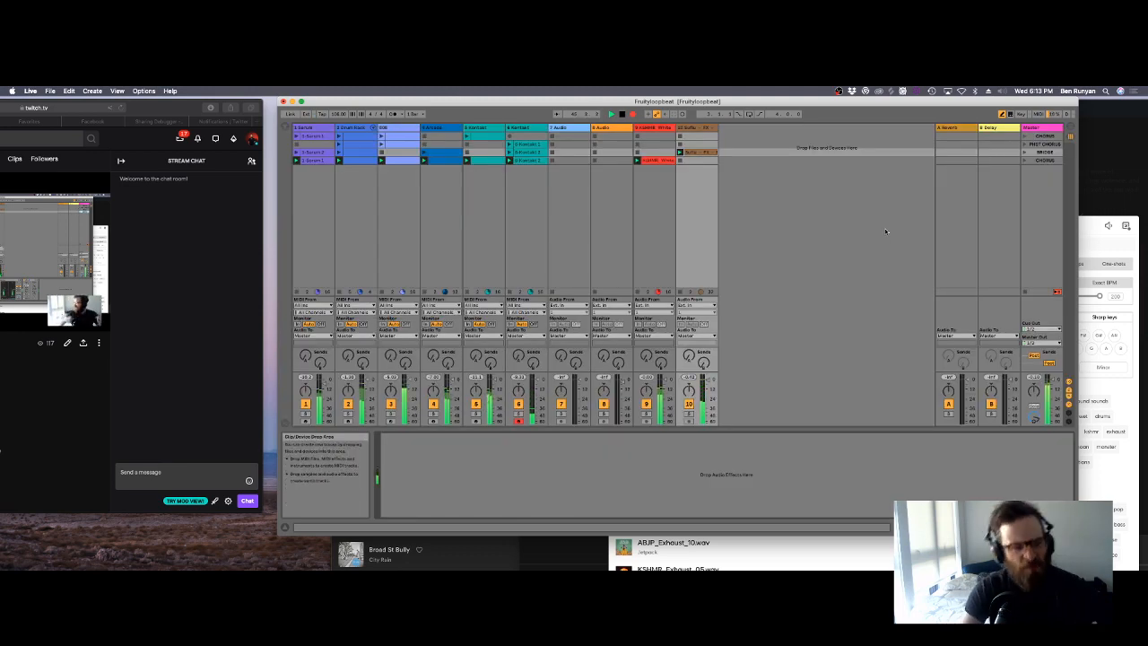
# Step: Raise the EXHALE volume in track 6's Kontakt further, and launch the final CHORUS and first CHORUS scenes in turn
pyautogui.click(508, 127)
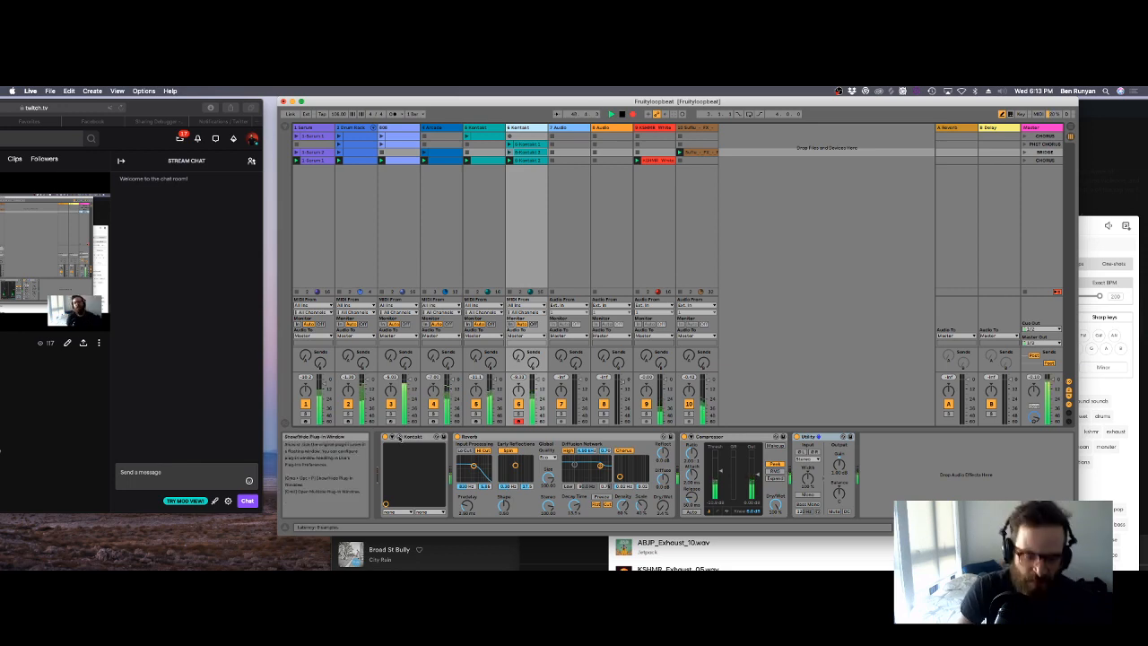
pyautogui.click(399, 437)
pyautogui.moveTo(821, 207); pyautogui.dragTo(828, 208)
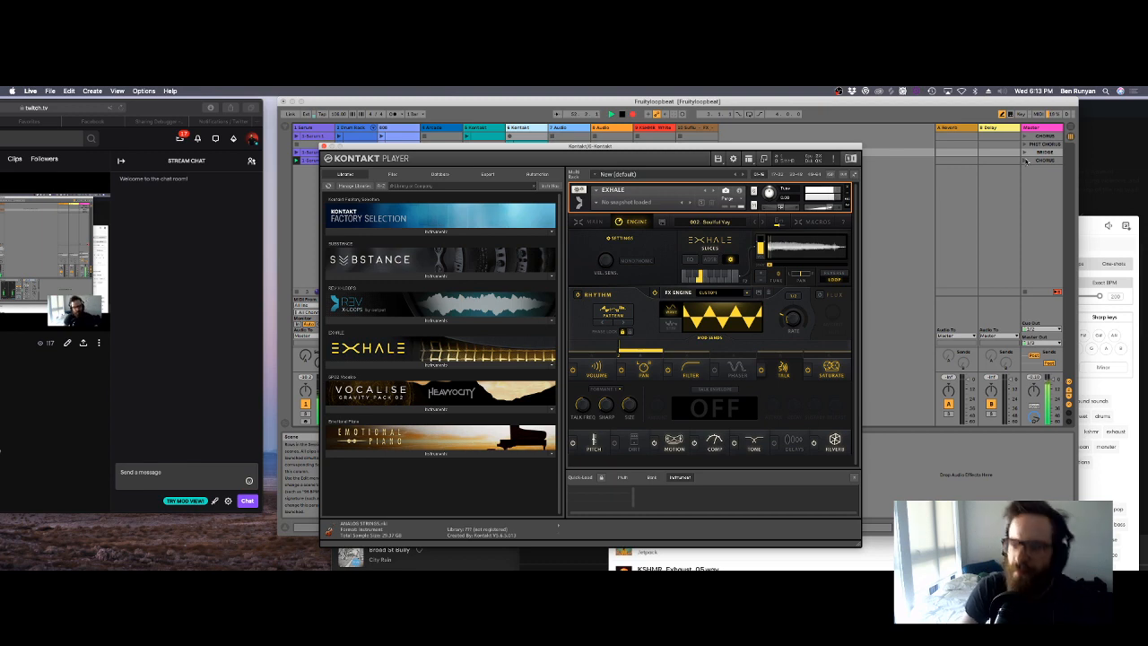
pyautogui.click(1025, 160)
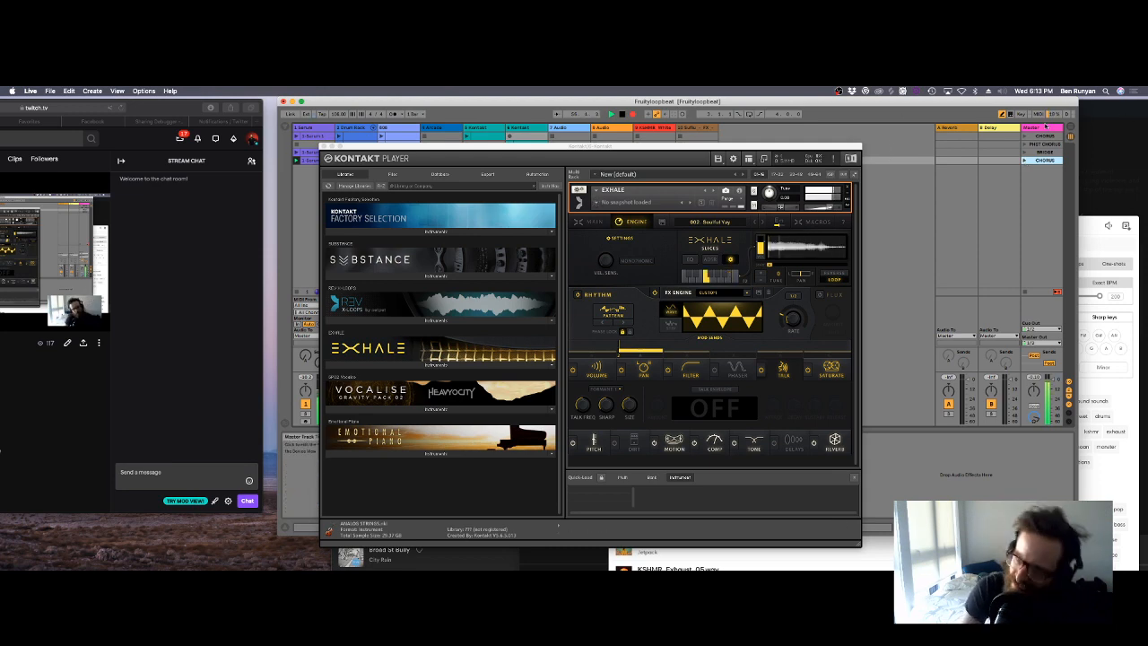
pyautogui.click(1024, 136)
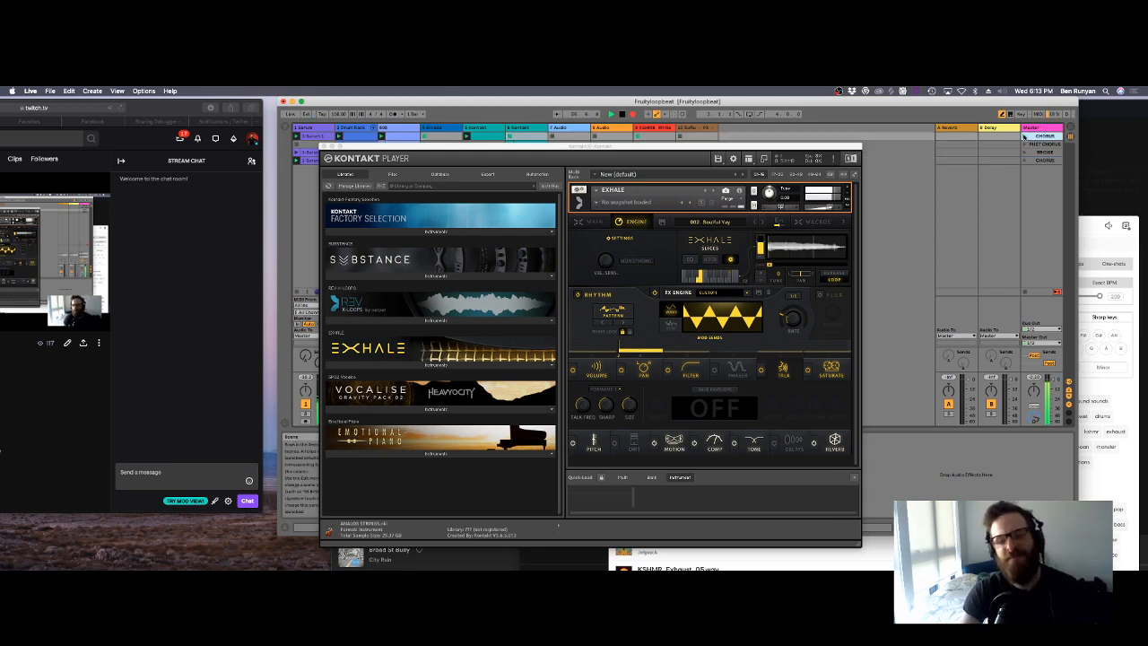
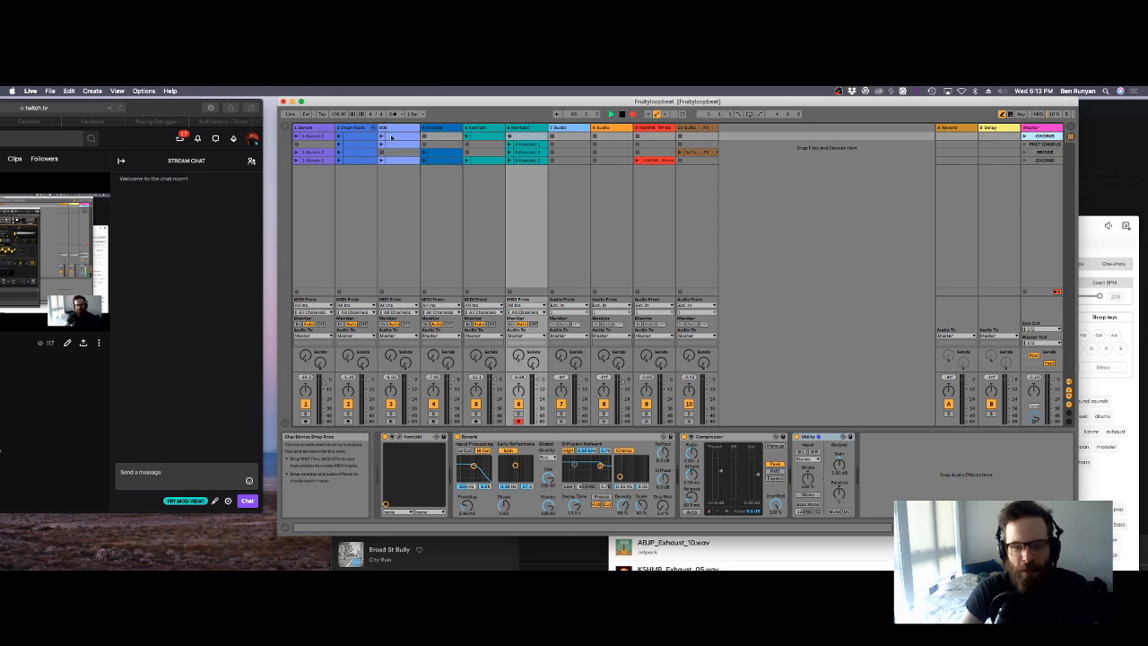
# Step: Show the arrangement, return all tracks to arrangement playback, and delete the Beat Repeat effect from the Master track
pyautogui.press('Tab')
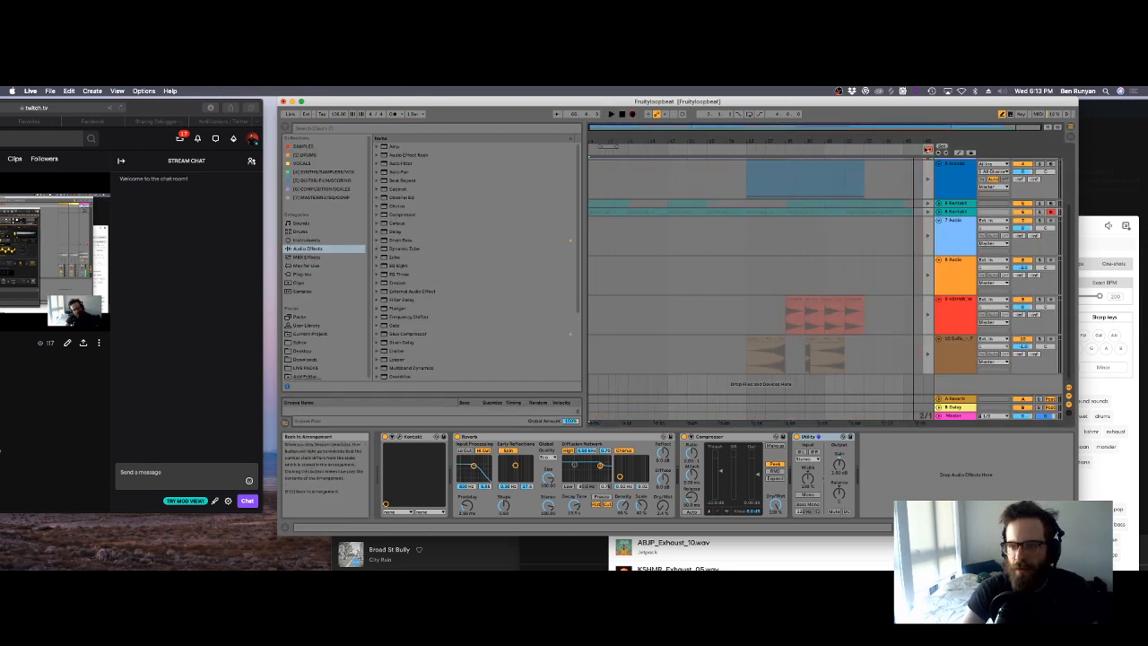
pyautogui.click(927, 150)
pyautogui.click(957, 416)
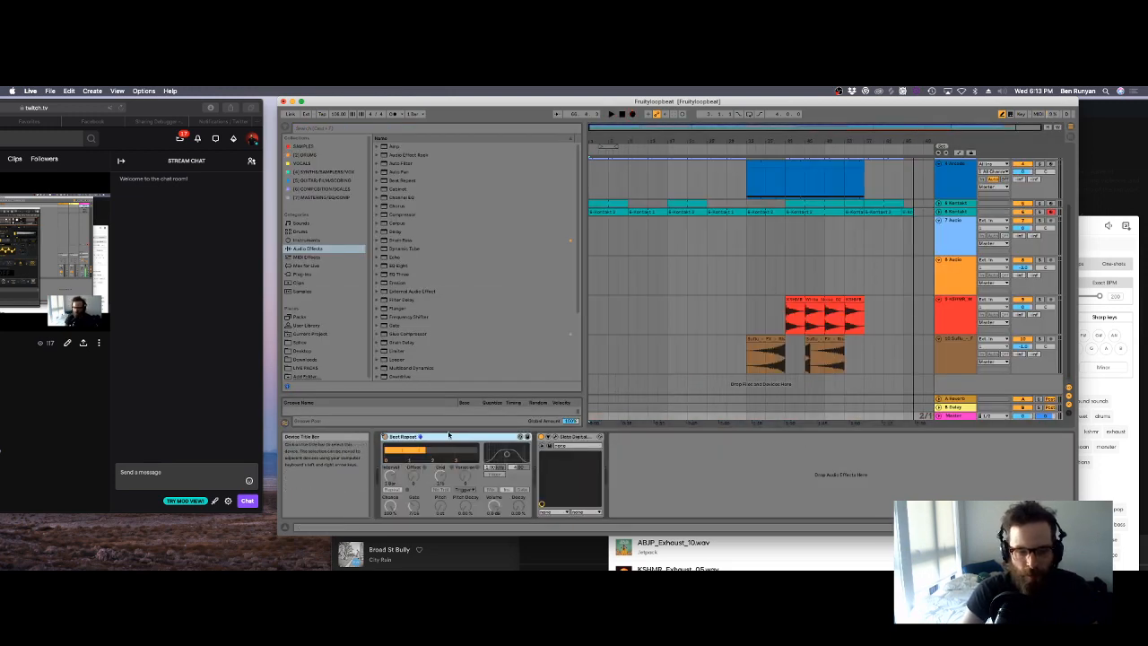
pyautogui.press('Delete')
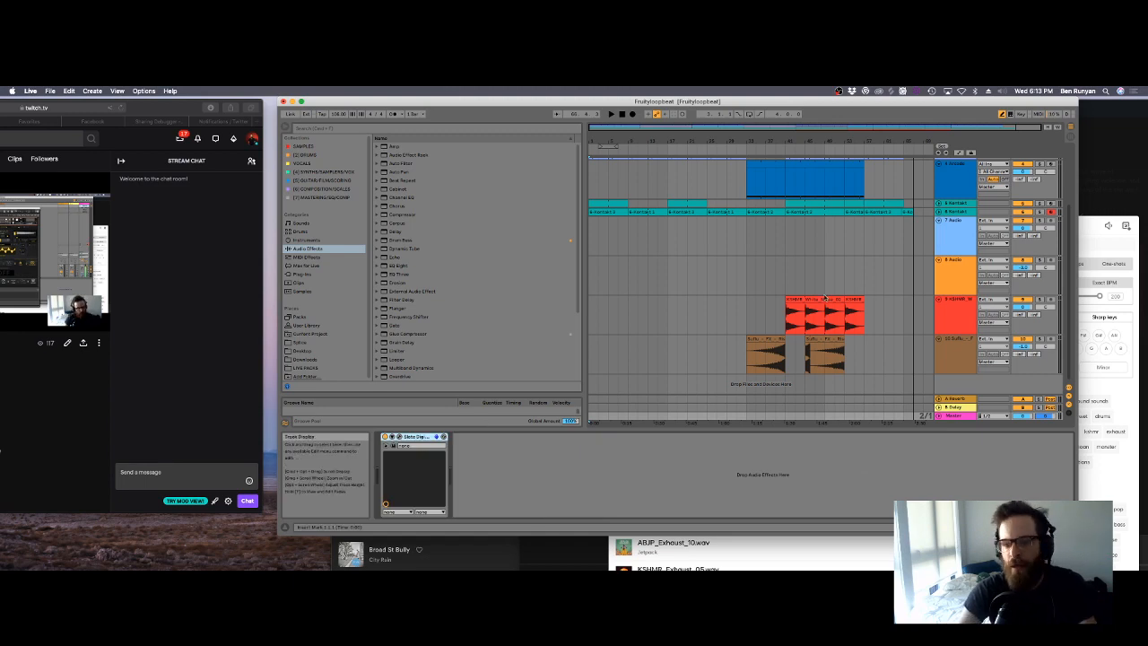
# Step: Play the arrangement from the middle of the bridge to audition the first riser, and stop playback
pyautogui.scroll(5, 786, 329)
pyautogui.click(772, 234)
pyautogui.press('space')
pyautogui.scroll(-5, 772, 234)
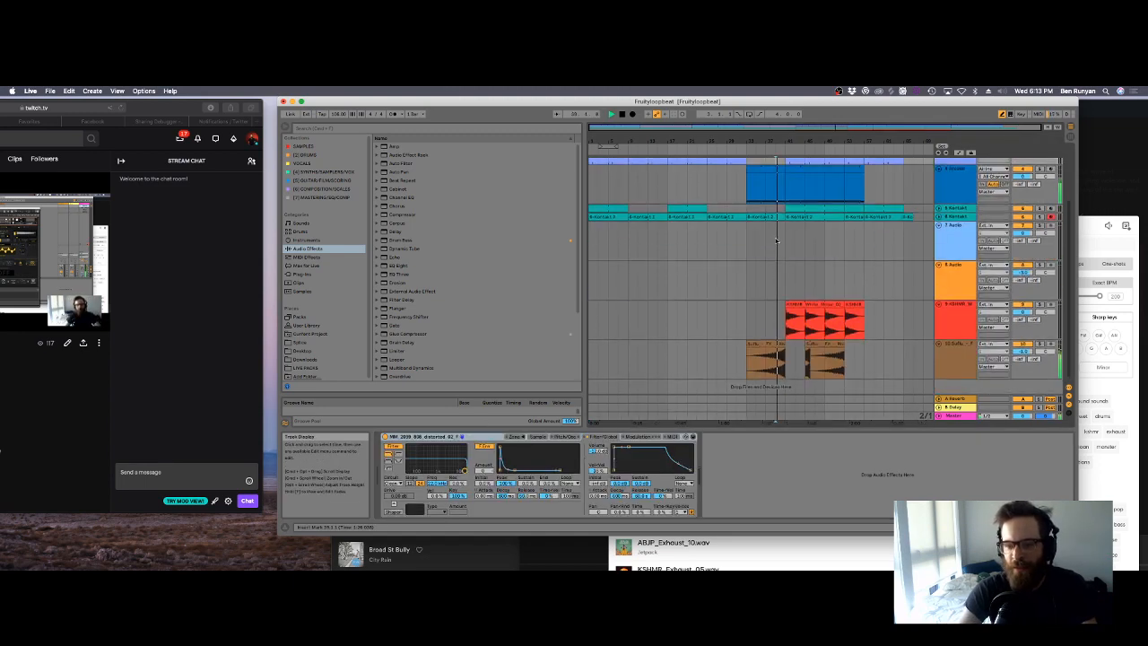
pyautogui.moveTo(790, 139); pyautogui.dragTo(789, 193)
pyautogui.press('space')
# Step: Set the first riser clip on track 10 to the Complex warp mode, and play it in the arrangement
pyautogui.doubleClick(753, 339)
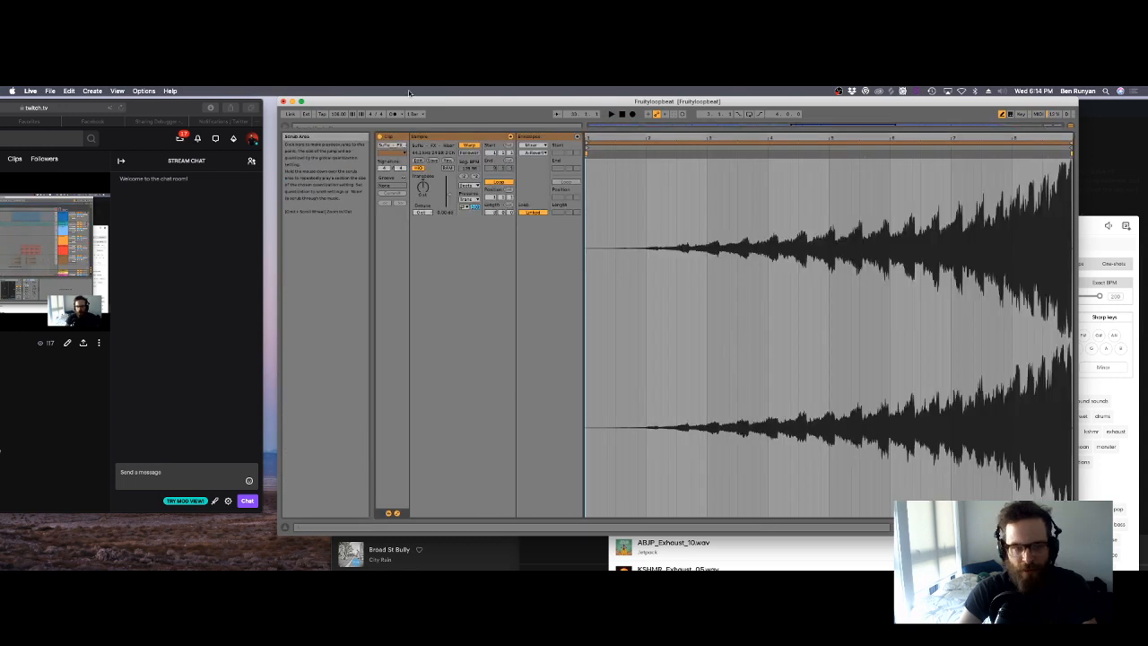
pyautogui.click(469, 185)
pyautogui.click(473, 219)
pyautogui.press('space')
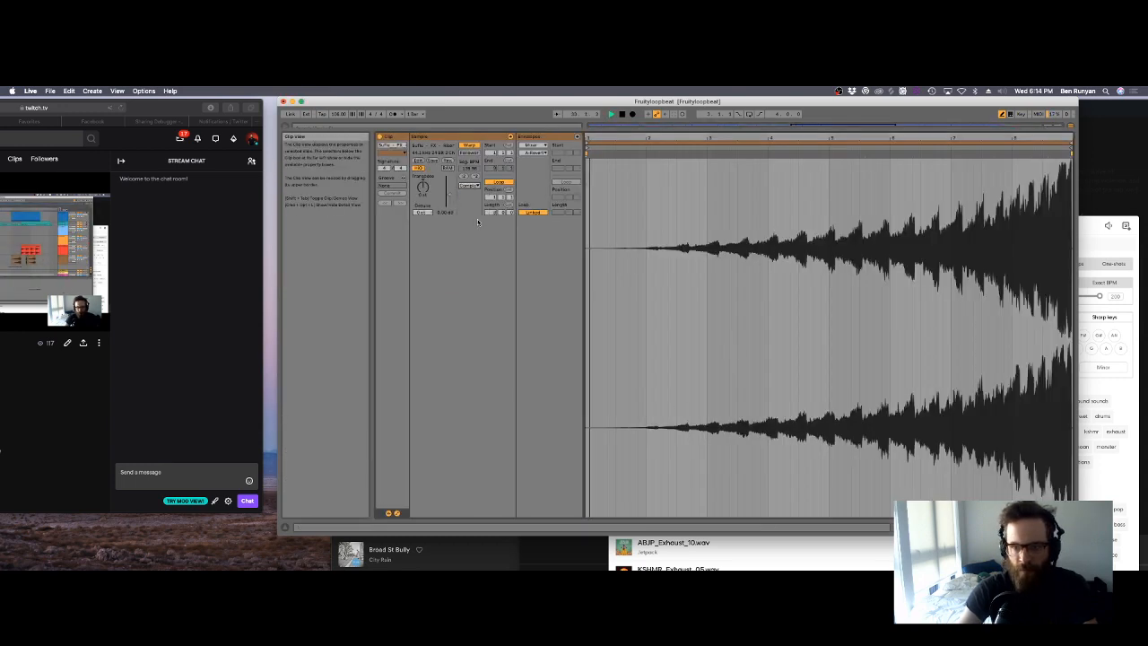
pyautogui.hotkey('shift', 'Tab')
pyautogui.hotkey('shift', 'Tab')
pyautogui.hotkey('shift', 'Tab')
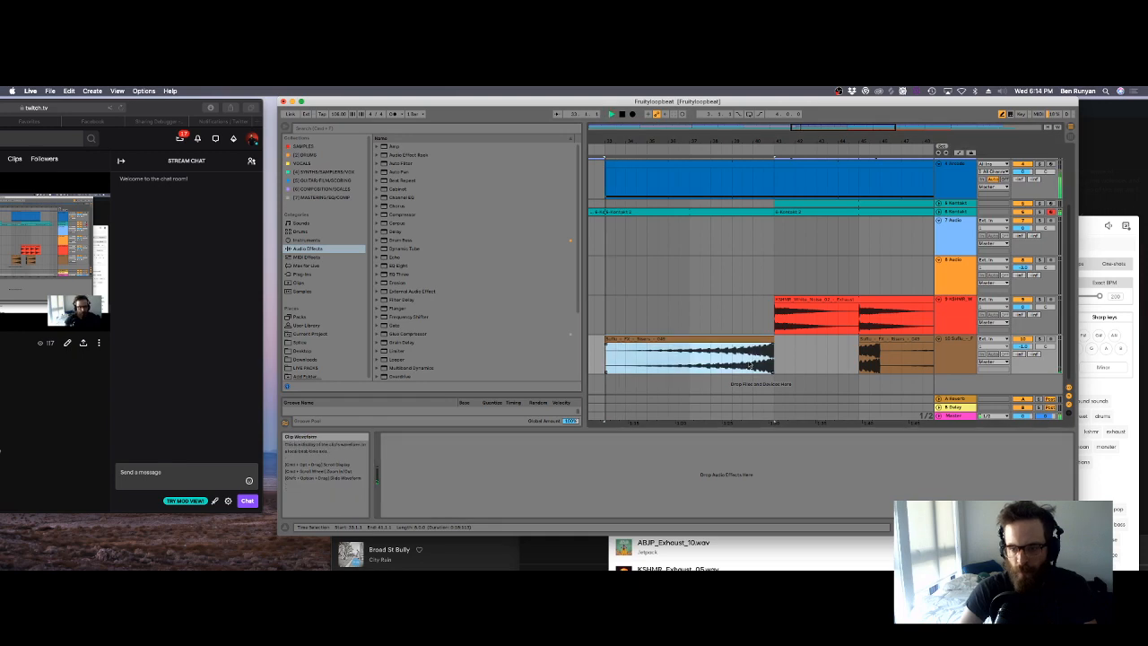
# Step: Set the second riser clip on track 10 to the Complex warp mode and return to the arrangement with the device view
pyautogui.hotkey('shift', 'Tab')
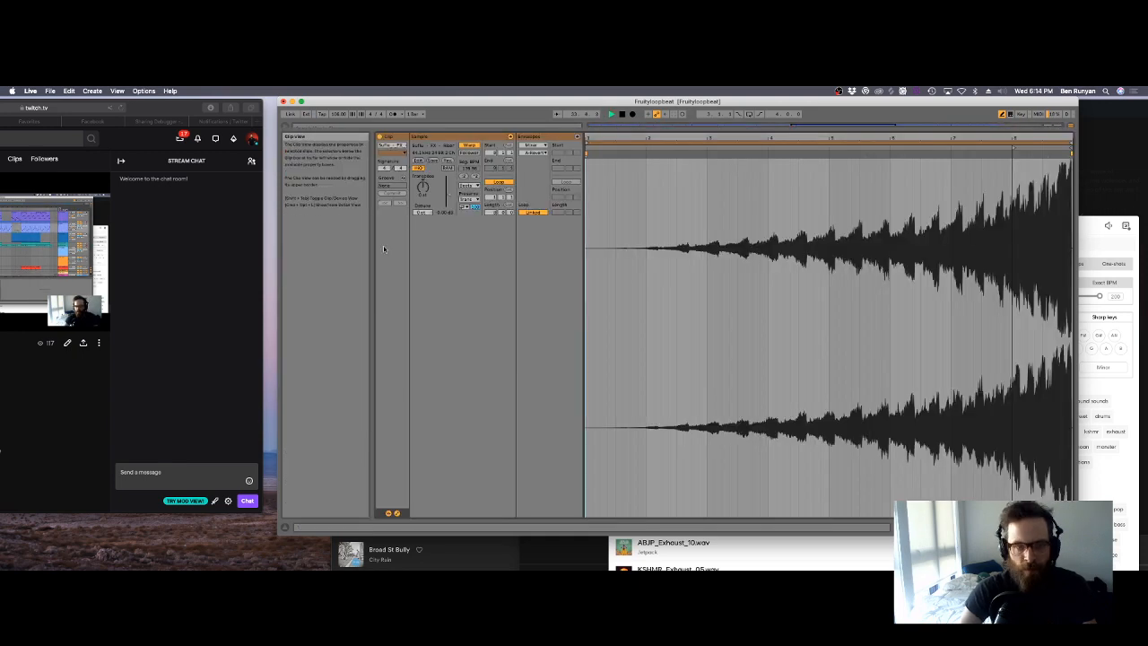
pyautogui.click(469, 185)
pyautogui.click(474, 222)
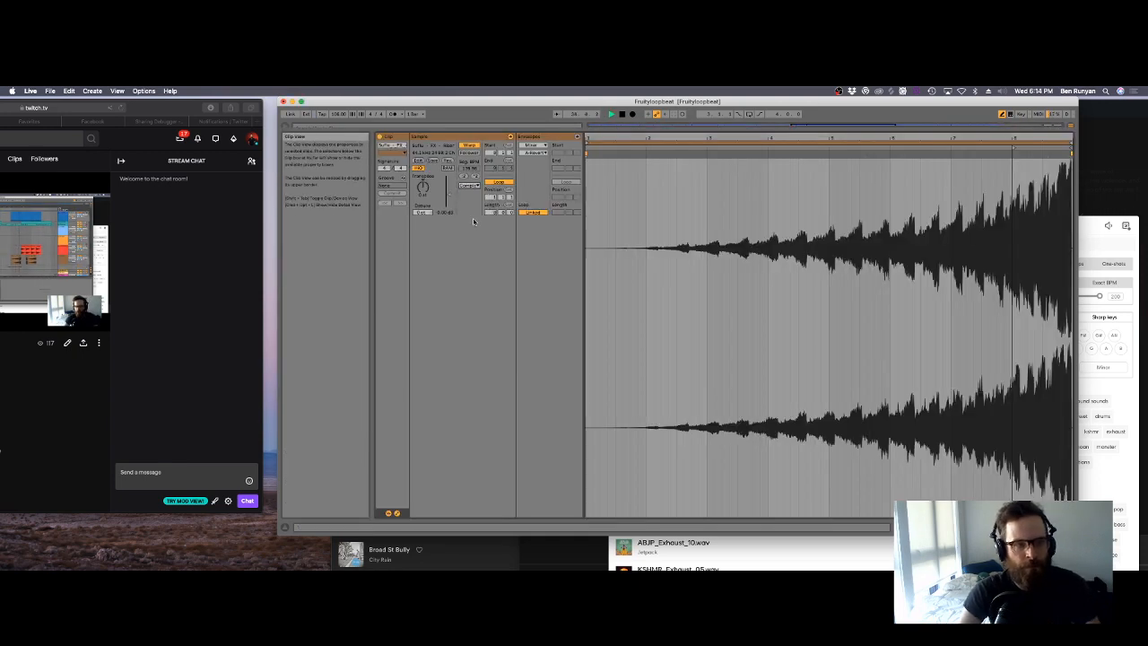
pyautogui.hotkey('shift', 'Tab')
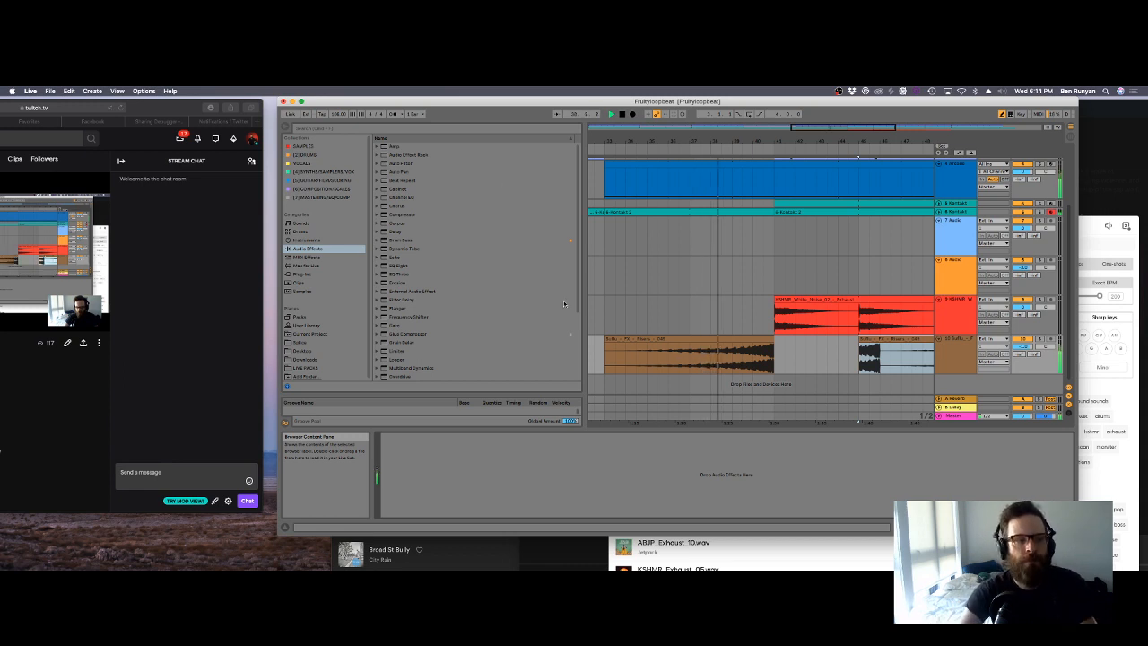
# Step: Unfold the track 6 Kontakt lane in the arrangement and show the track's device chain
pyautogui.scroll(3, 949, 283)
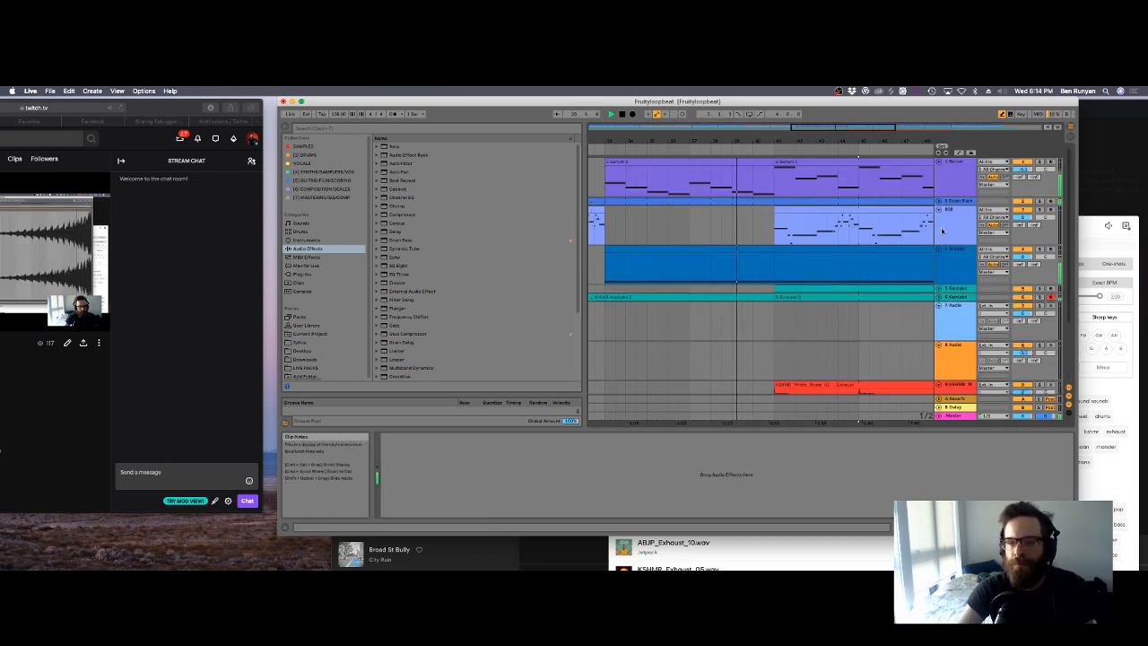
pyautogui.scroll(-3, 914, 283)
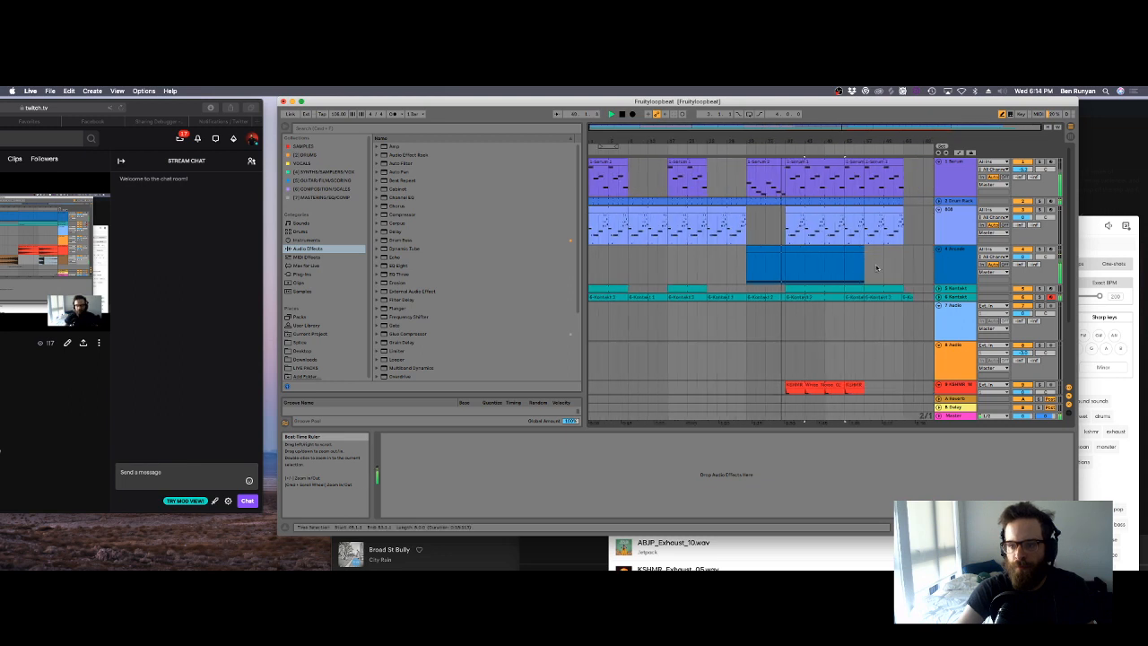
pyautogui.click(937, 296)
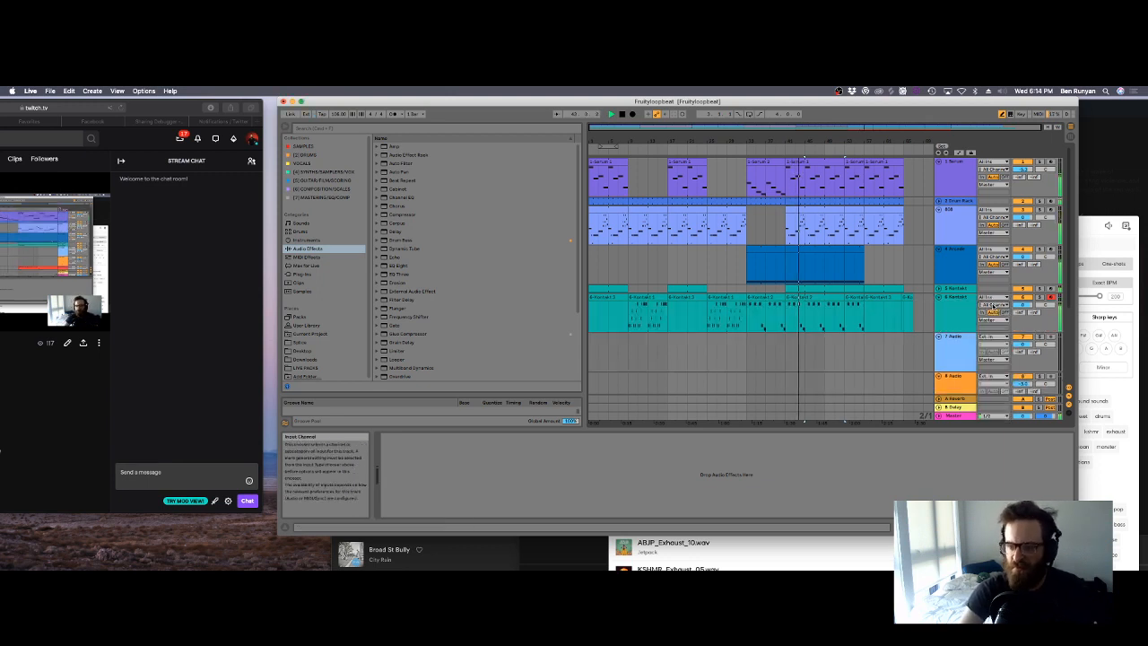
pyautogui.click(992, 320)
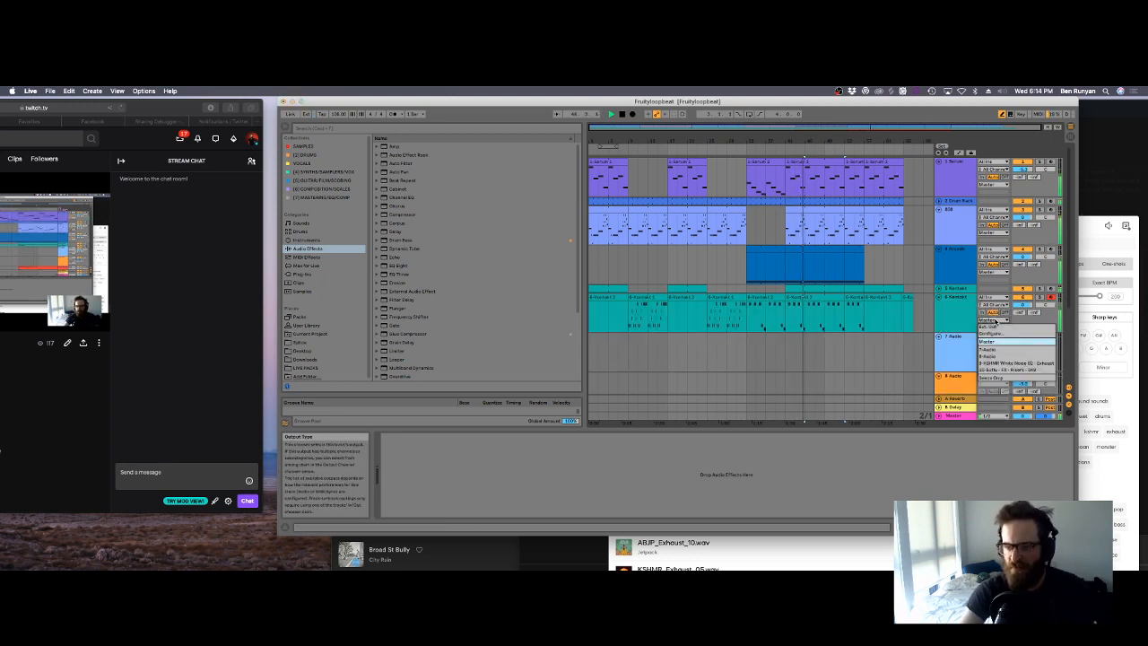
pyautogui.click(949, 305)
pyautogui.click(948, 304)
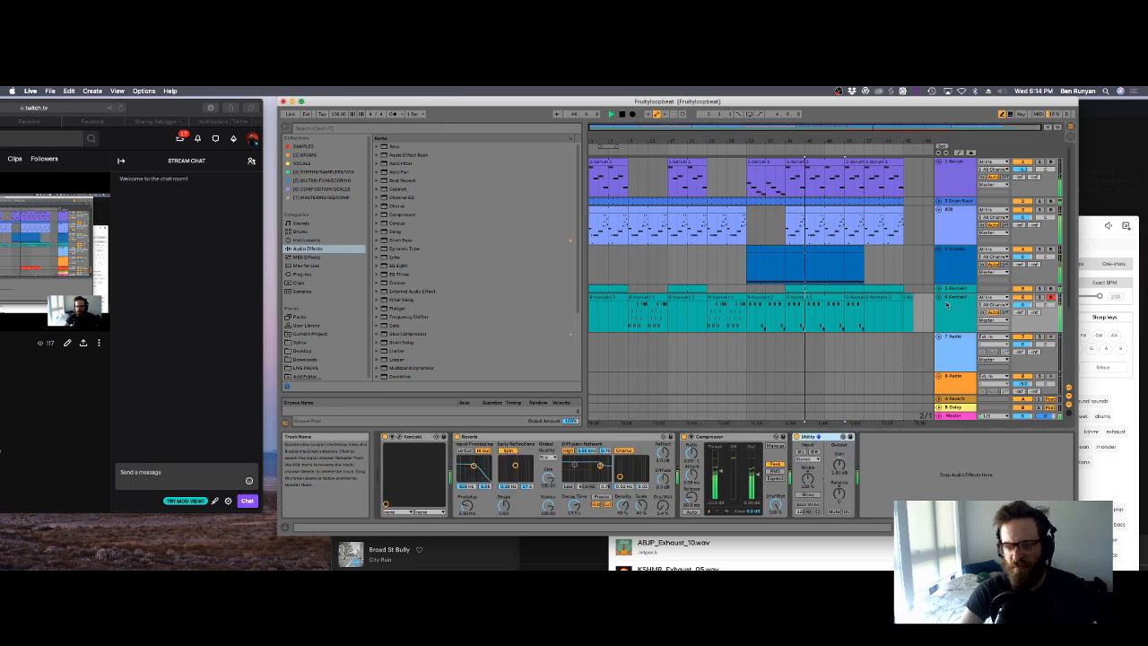
# Step: Check the EXHALE instrument in track 6's Kontakt plug-in window, close it, and add a Channel EQ after Utility
pyautogui.click(399, 437)
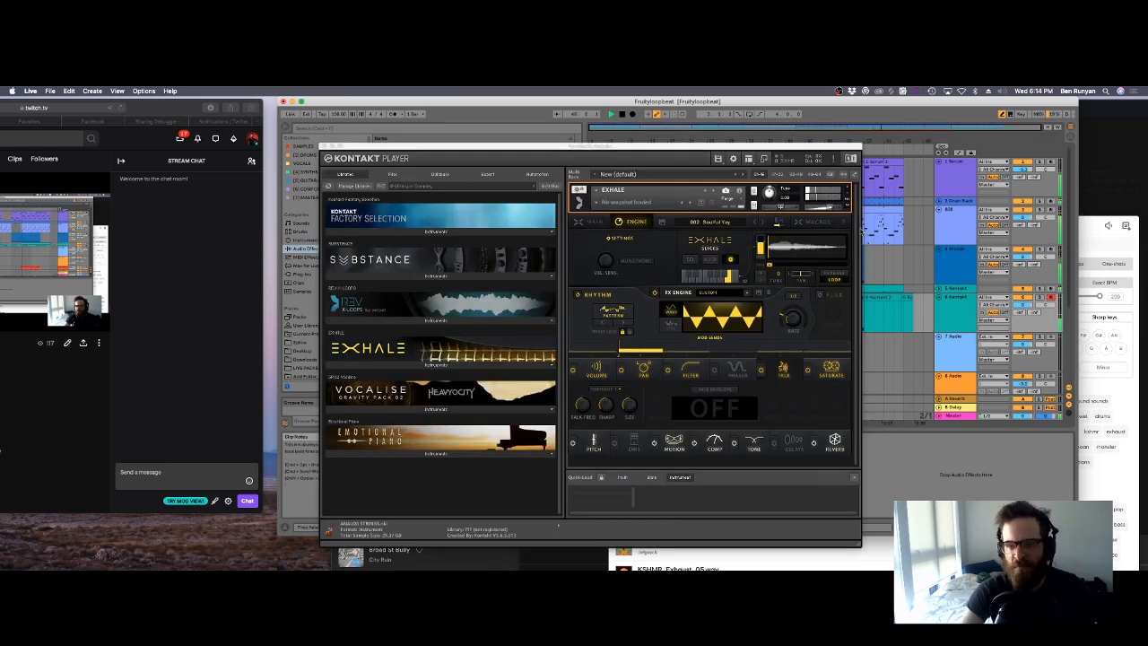
pyautogui.click(325, 149)
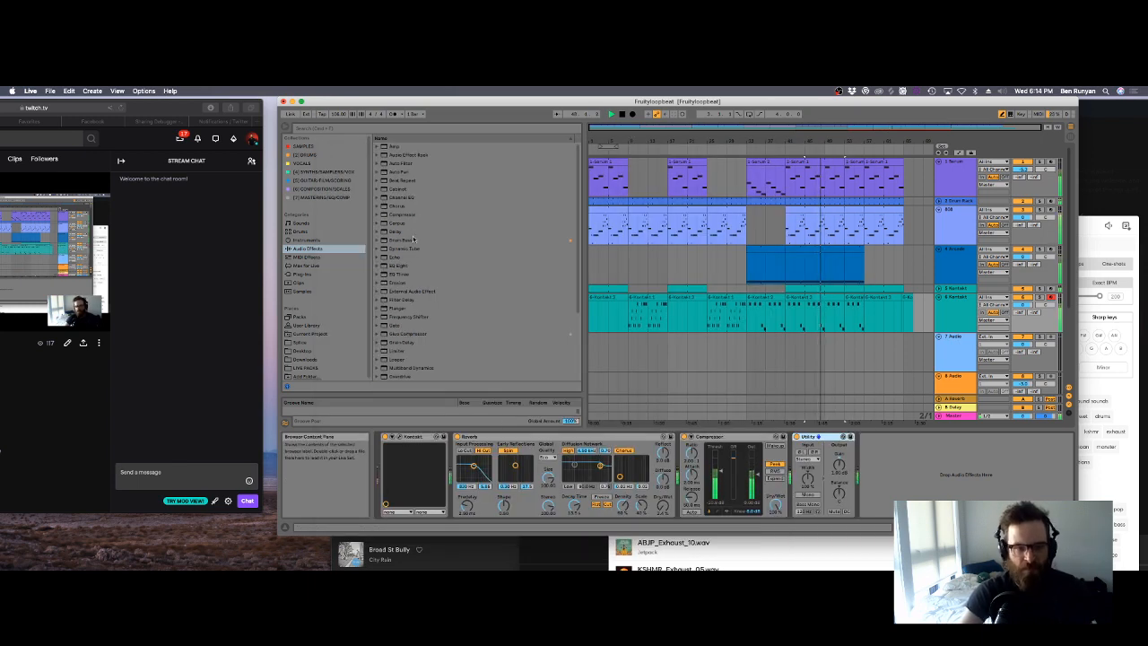
pyautogui.doubleClick(401, 198)
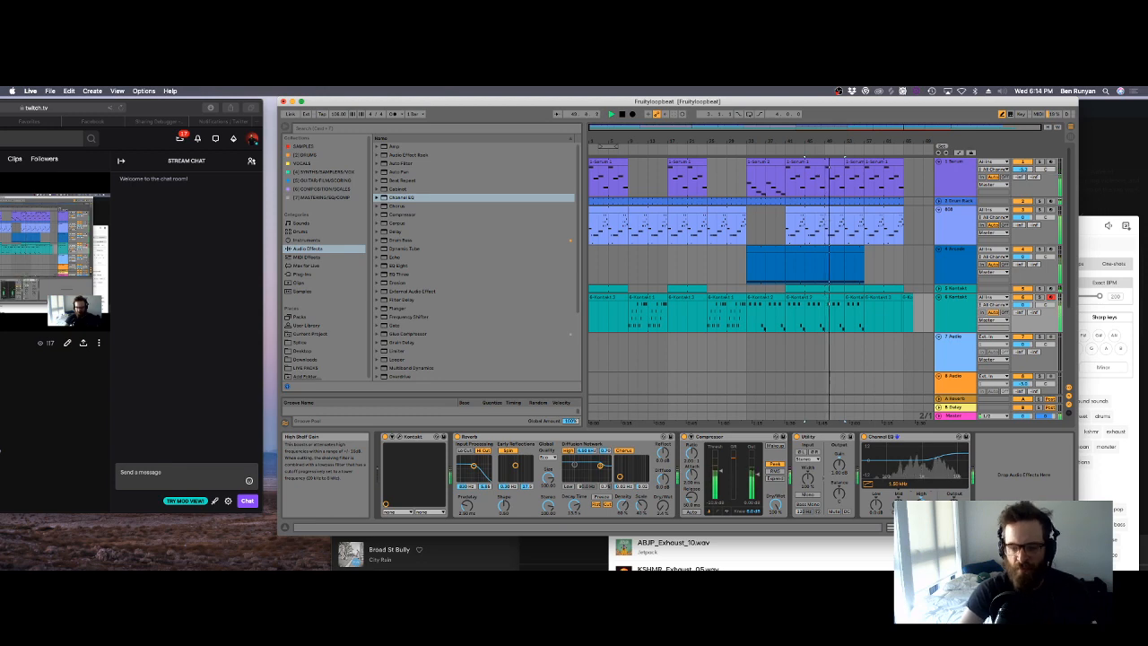
# Step: Shorten the first KSHMR White Noise clip on track 9 so it ends where the second riser clip begins
pyautogui.click(865, 320)
pyautogui.scroll(-3, 865, 320)
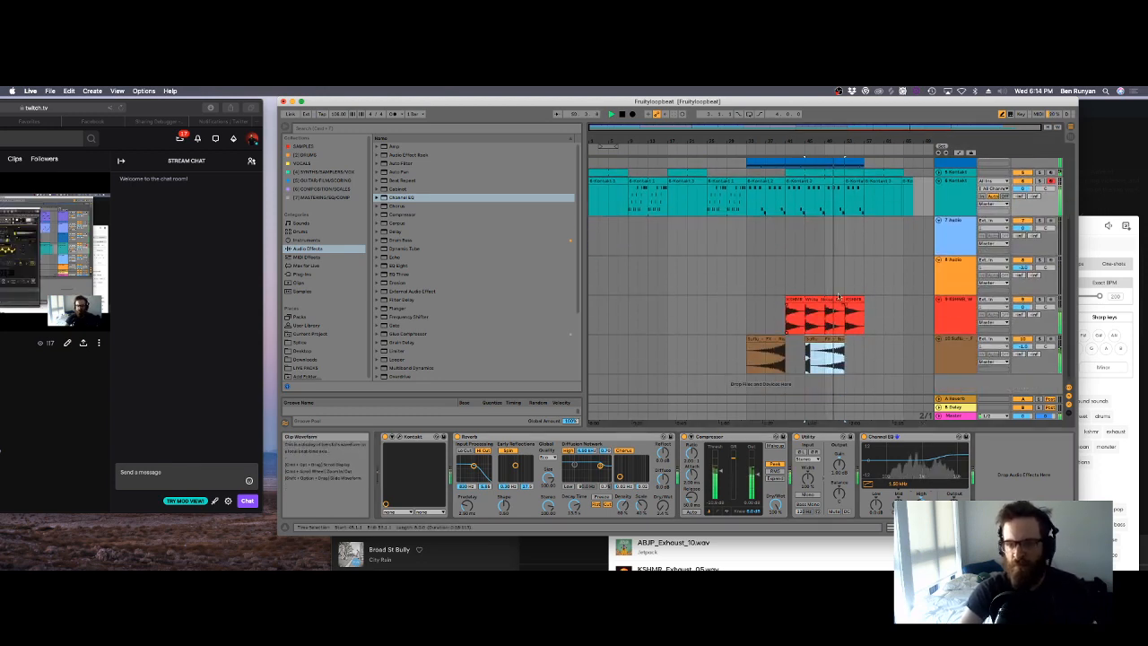
pyautogui.click(854, 299)
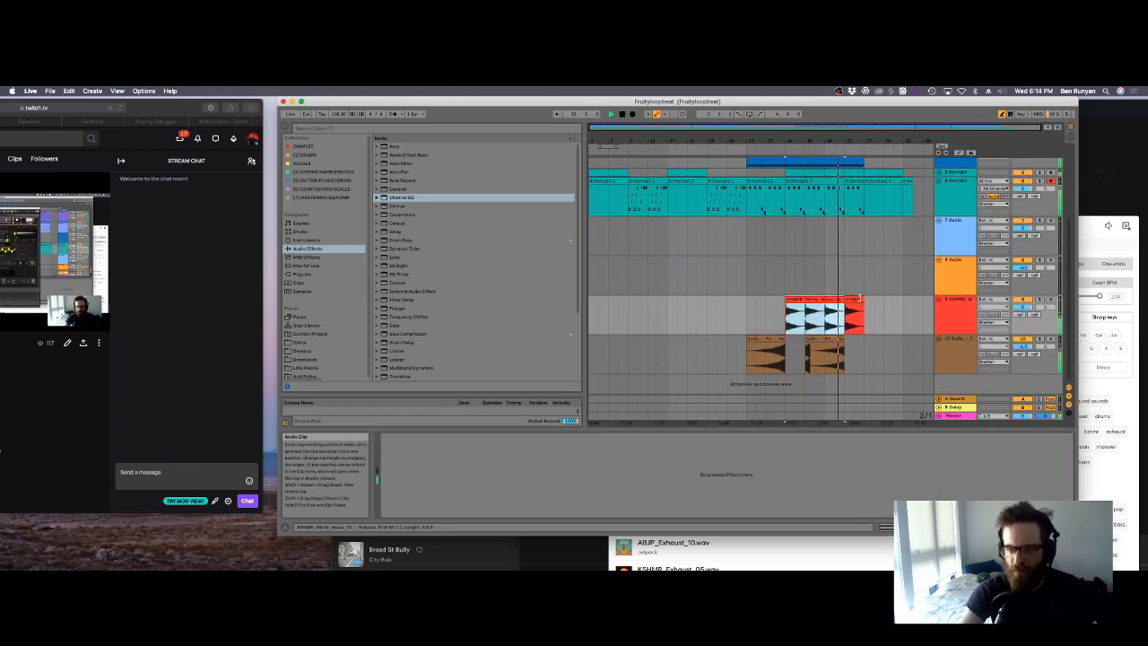
pyautogui.moveTo(838, 299); pyautogui.dragTo(805, 299)
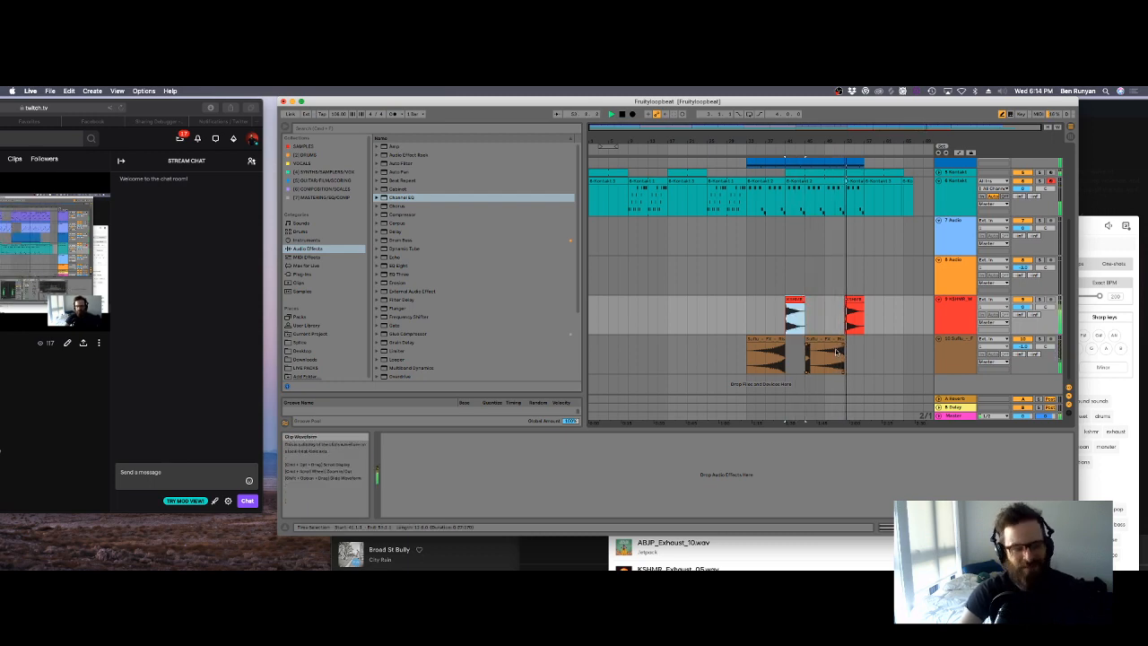
# Step: Extend the arrangement loop from bar 1 across the whole song, play it from the start, and save the set
pyautogui.scroll(5, 627, 224)
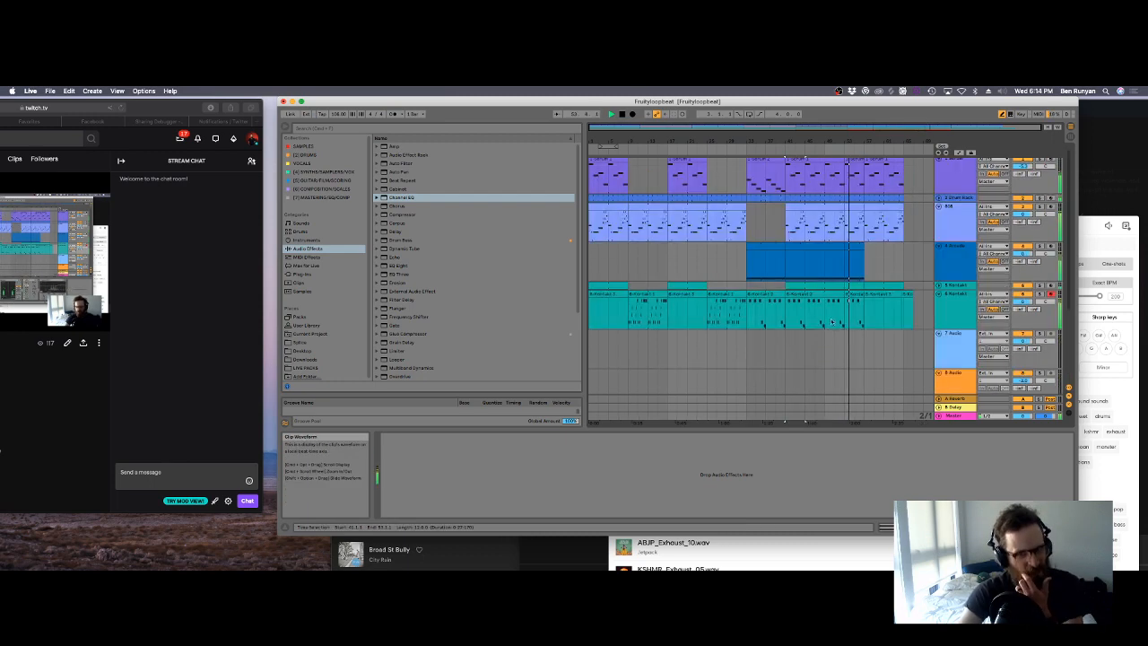
pyautogui.click(610, 160)
pyautogui.moveTo(622, 148); pyautogui.dragTo(916, 153)
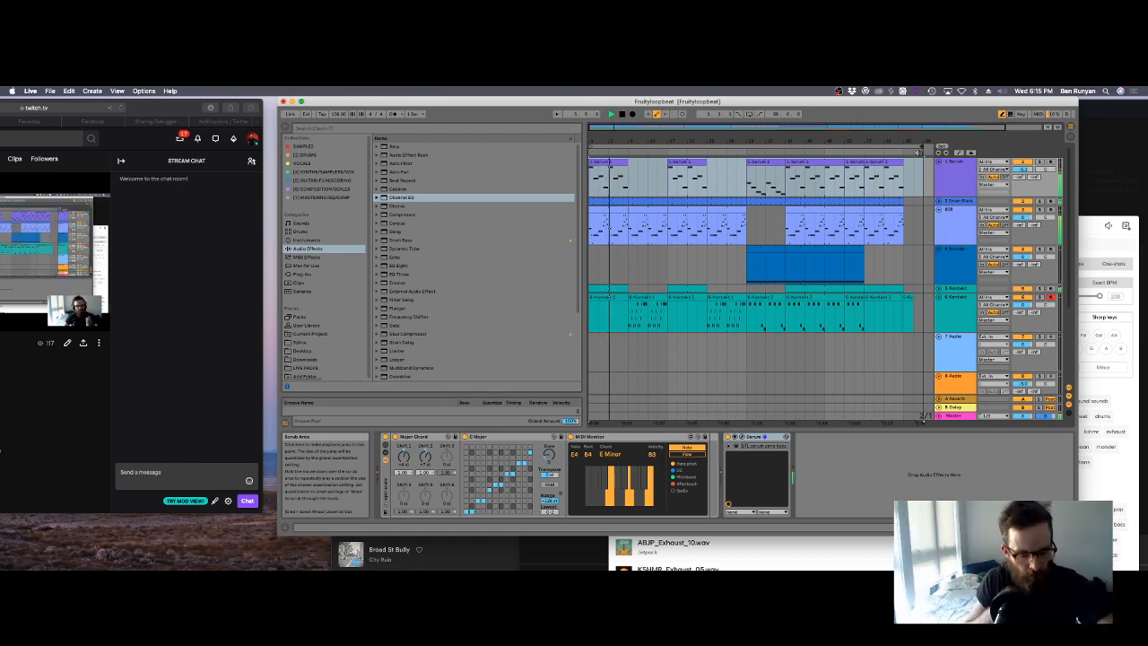
pyautogui.press('super+s')
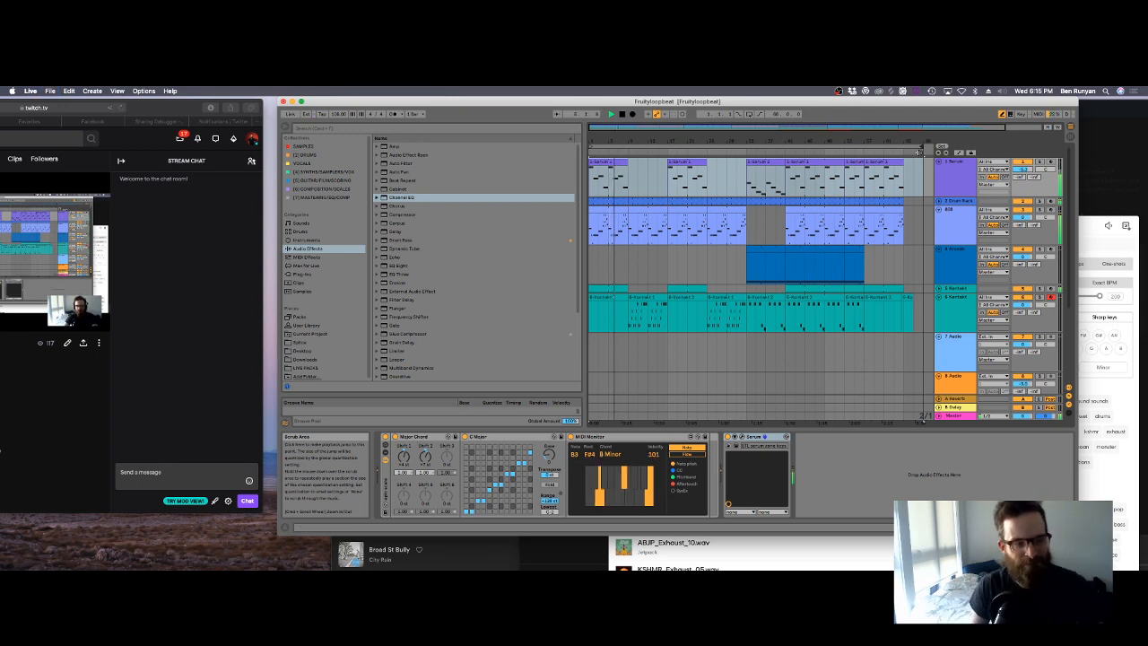
# Step: Add an EQ Eight to the end of the 6 Kontakt track's device chain and pull its third band down into a dip
pyautogui.click(957, 301)
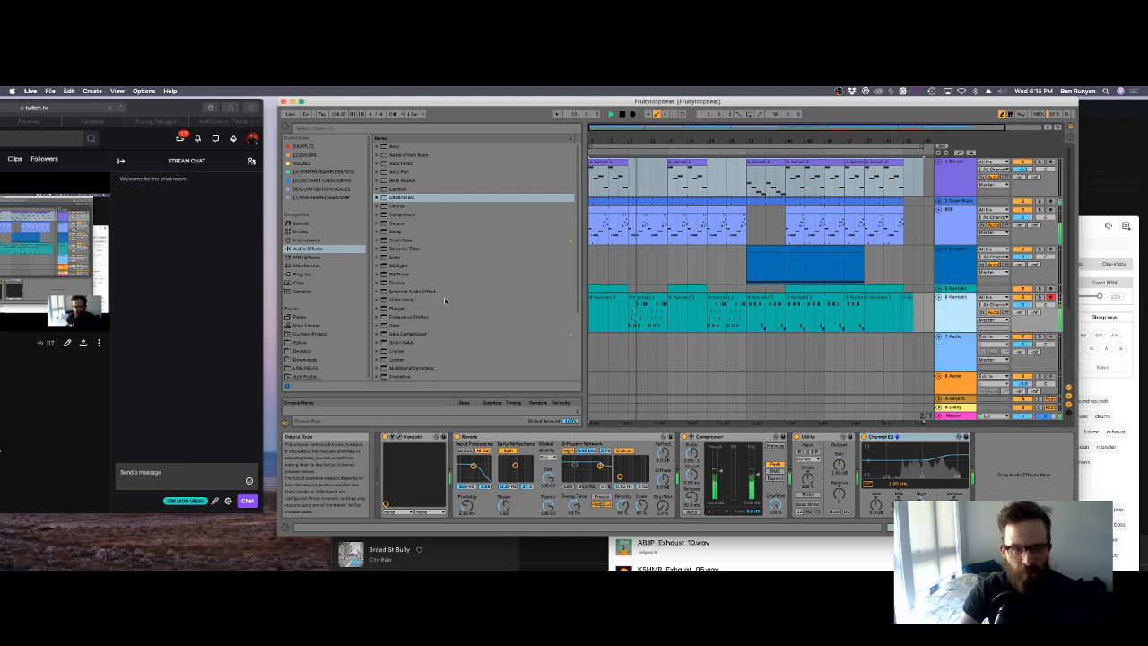
pyautogui.doubleClick(400, 267)
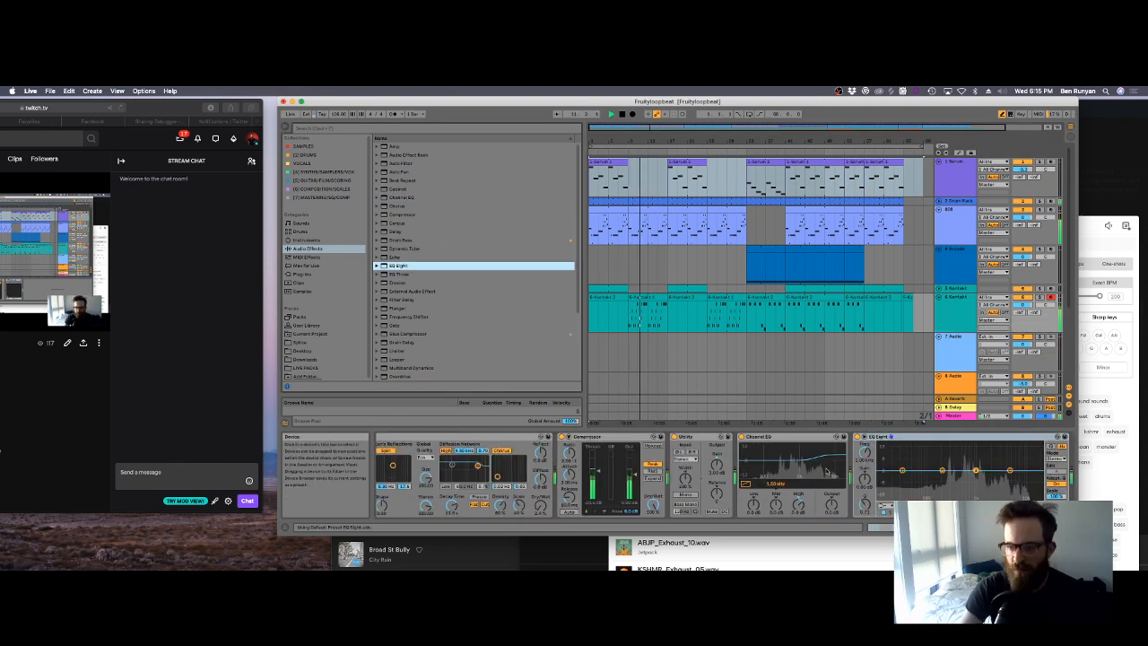
pyautogui.moveTo(973, 482); pyautogui.dragTo(966, 480)
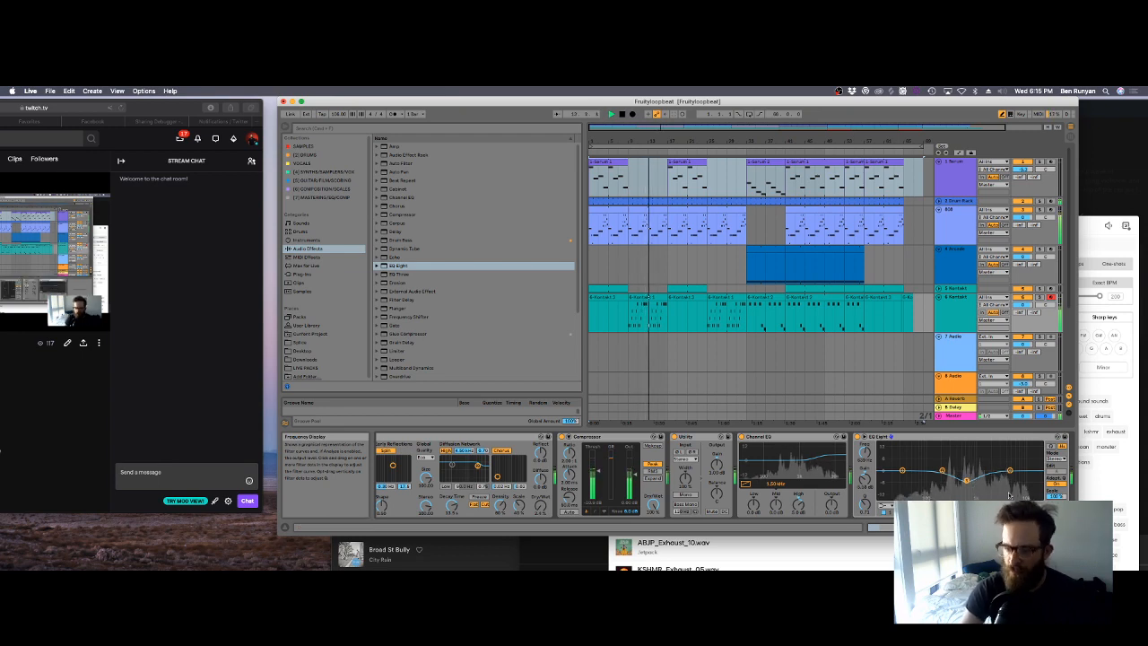
# Step: Adjust the Q of the new EQ Eight and pull a higher band down into a deep narrow cut
pyautogui.click(967, 512)
pyautogui.moveTo(864, 504); pyautogui.dragTo(864, 498)
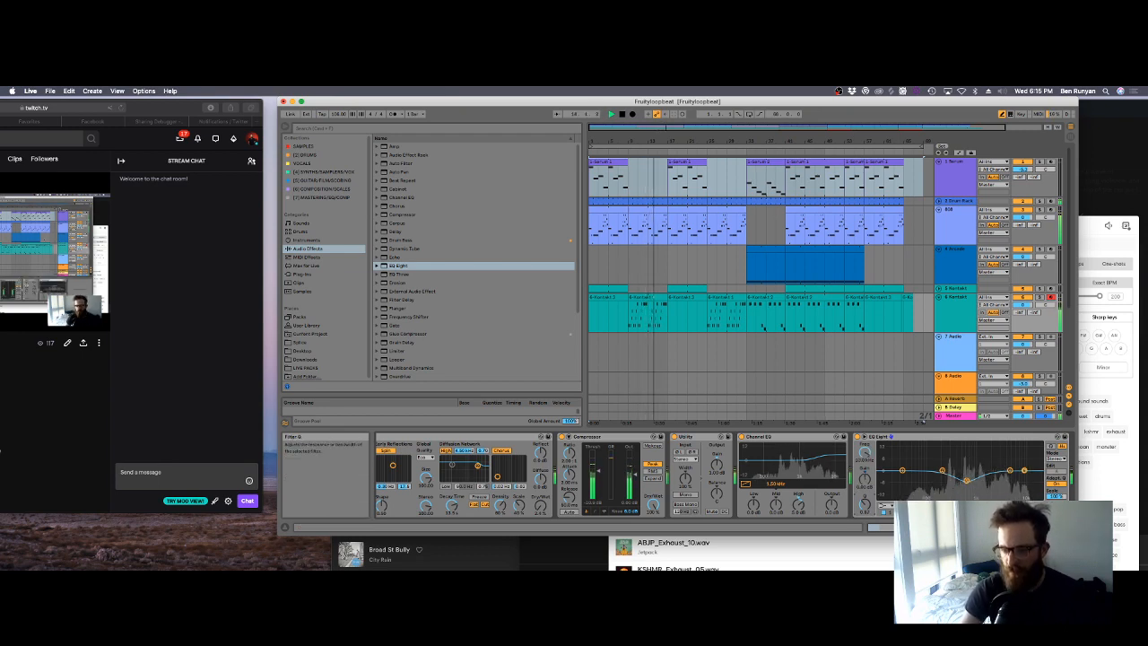
pyautogui.moveTo(1024, 469); pyautogui.dragTo(1001, 491)
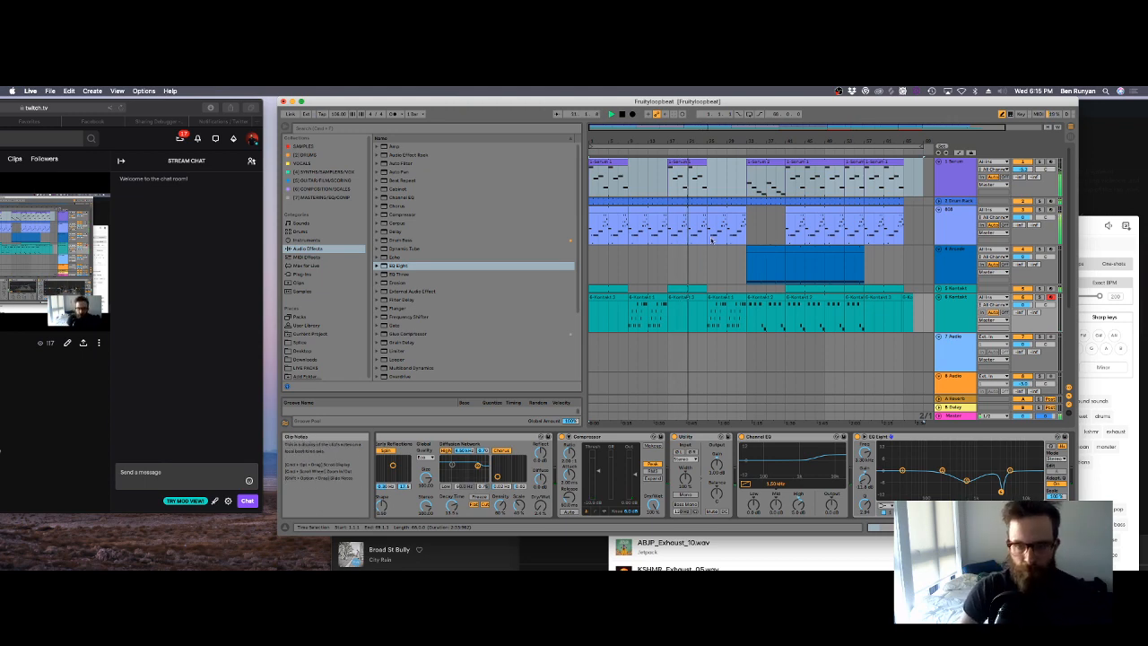
# Step: Switch to Splice and search all samples for "sub drop"
pyautogui.scroll(-3, 730, 231)
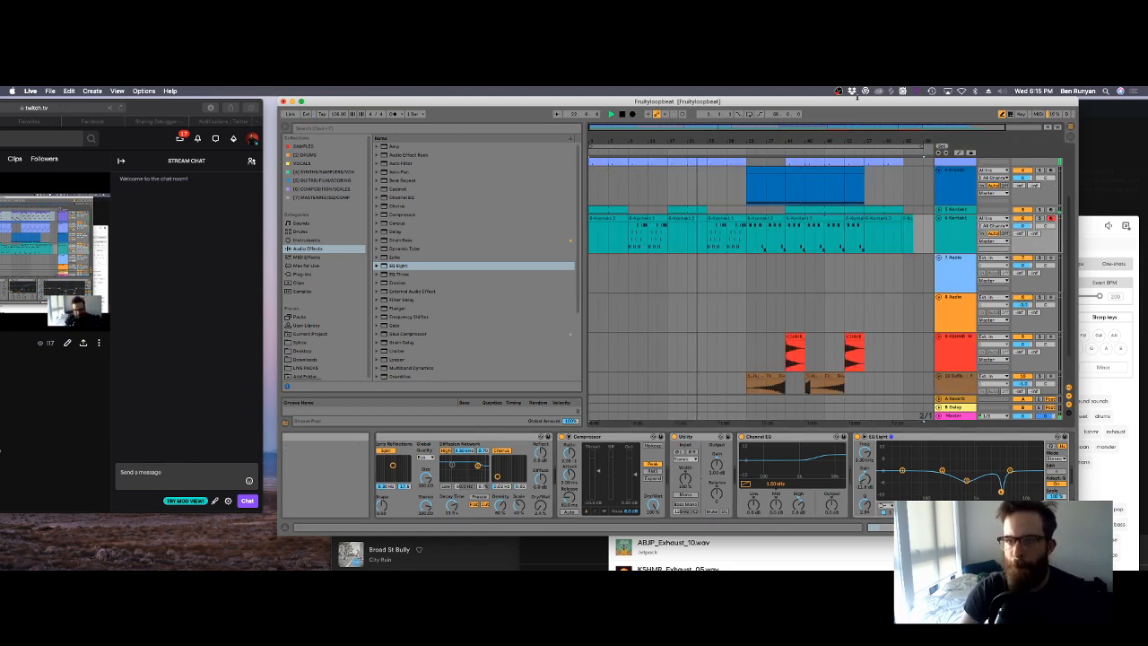
pyautogui.click(893, 91)
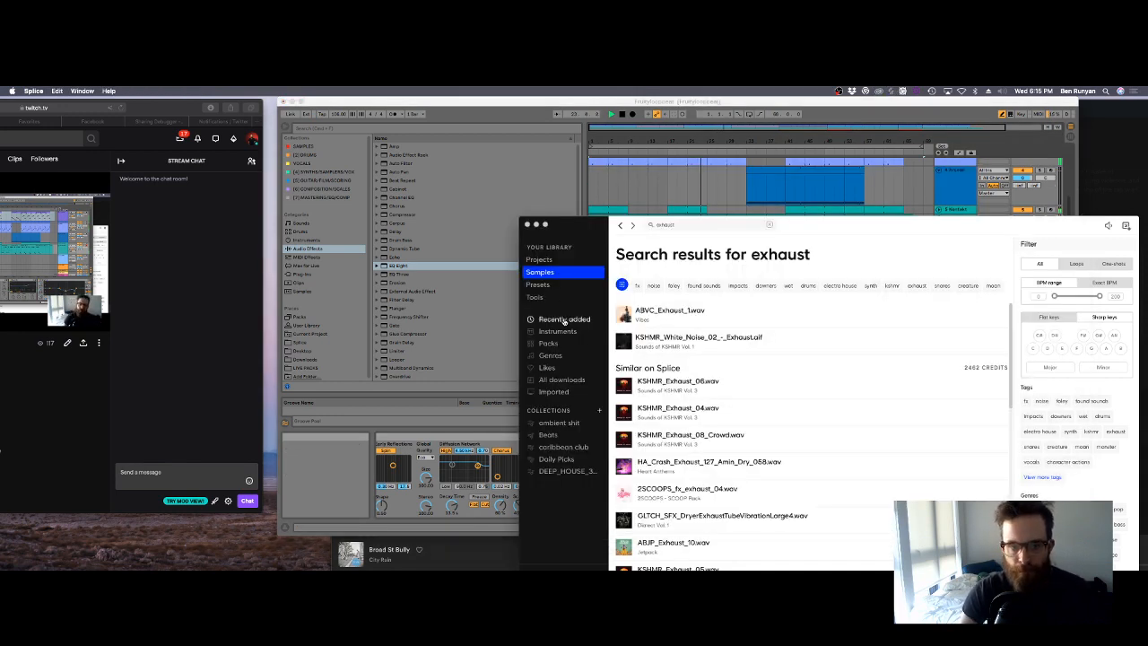
pyautogui.click(567, 380)
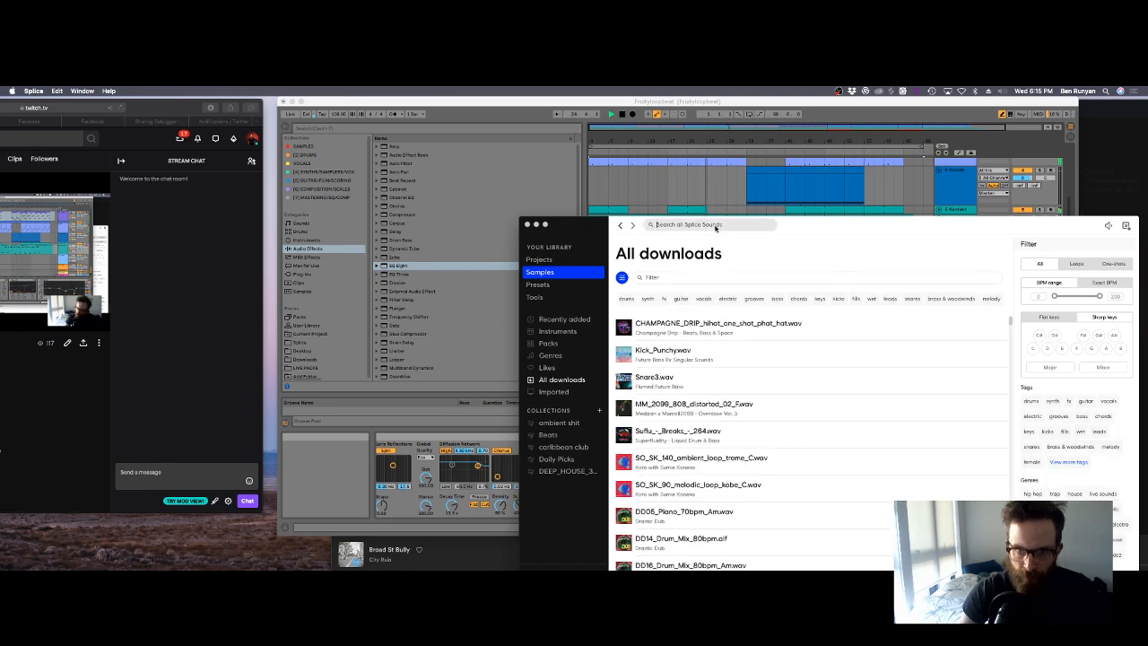
pyautogui.write('sub drop')
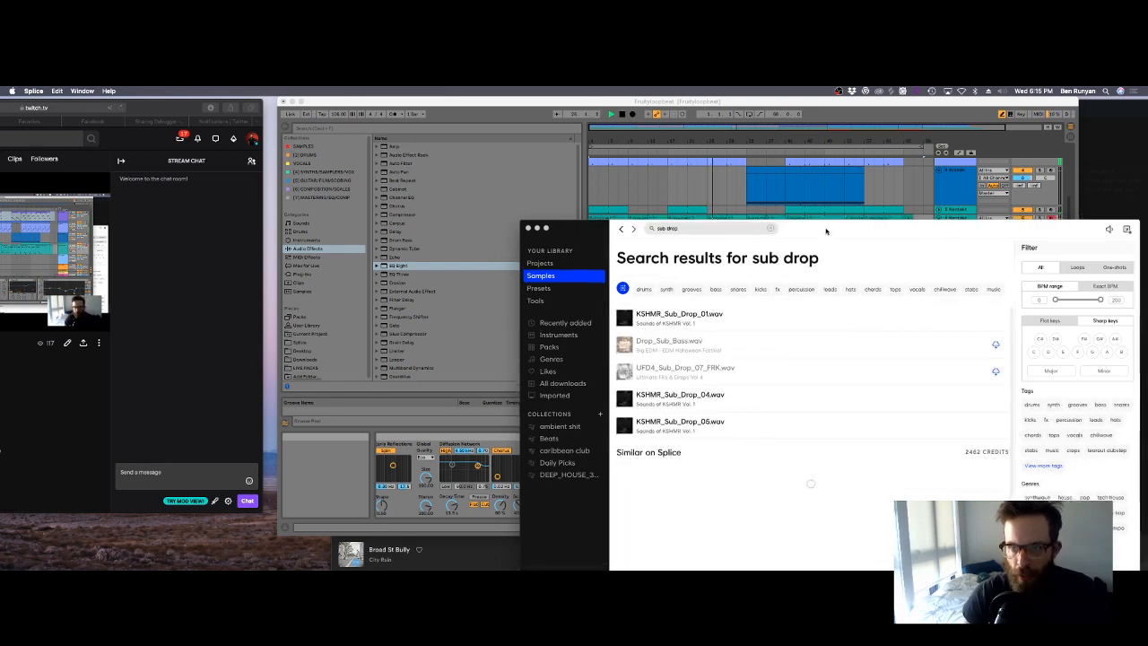
# Step: Place KSHMR_Sub_Drop_01.wav on the empty audio track 8 at bar 33, where the blue bass clip starts
pyautogui.moveTo(826, 232); pyautogui.dragTo(902, 418)
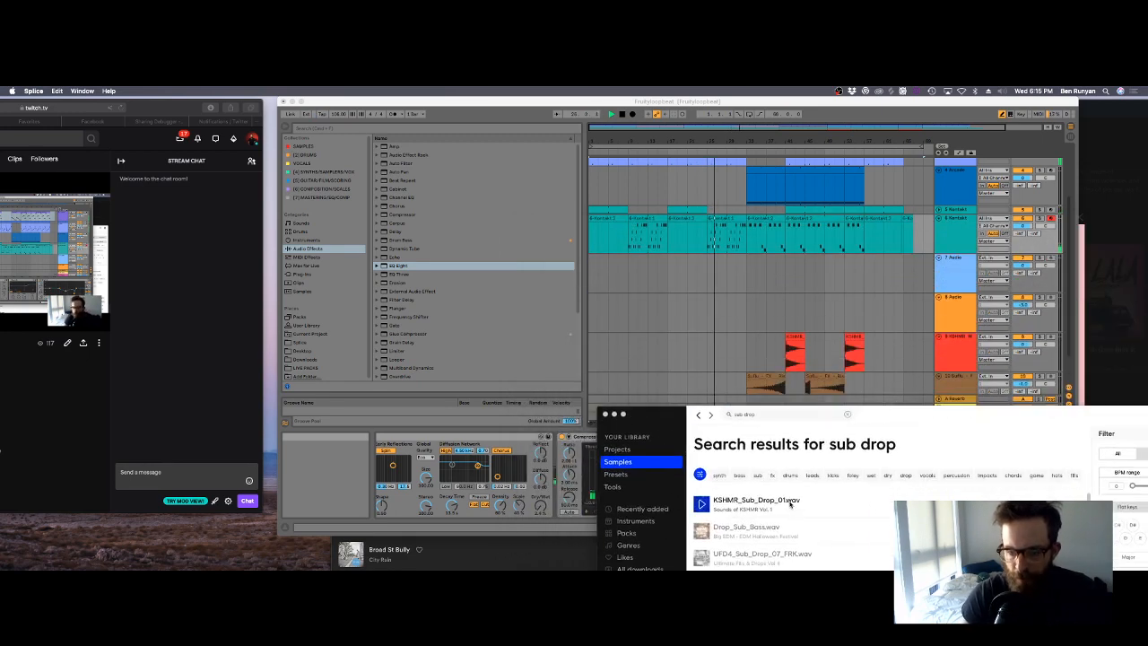
pyautogui.moveTo(789, 502); pyautogui.dragTo(751, 316)
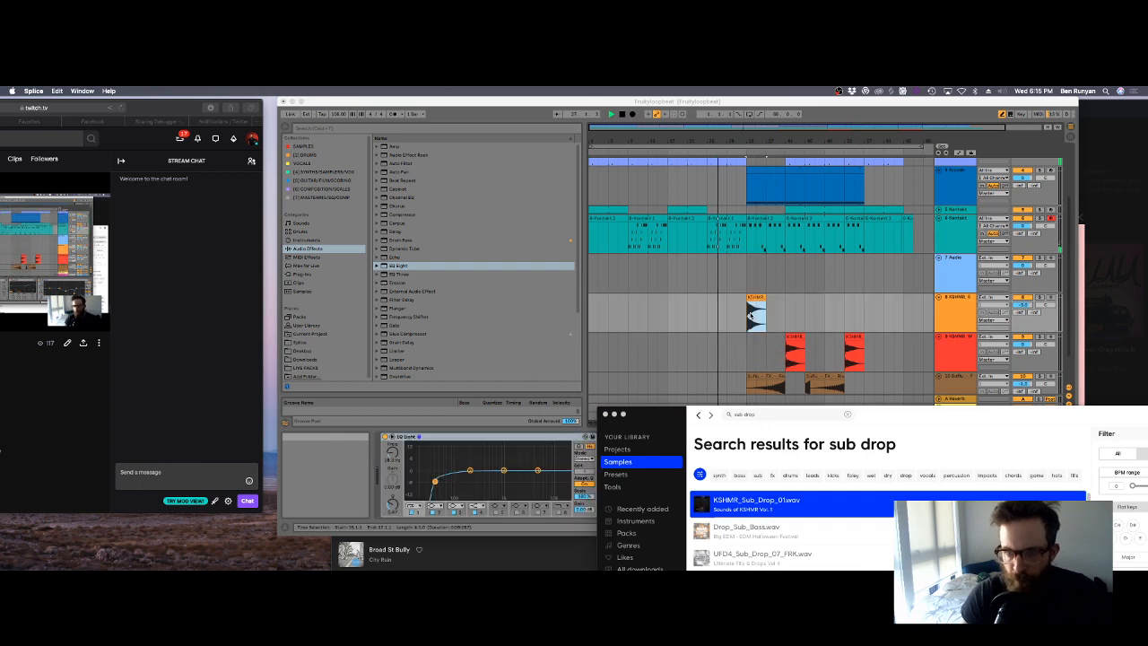
# Step: Return to Ableton Live, play the Kontakt clips and raise the EXHALE instrument's volume in the Kontakt plug-in
pyautogui.click(704, 235)
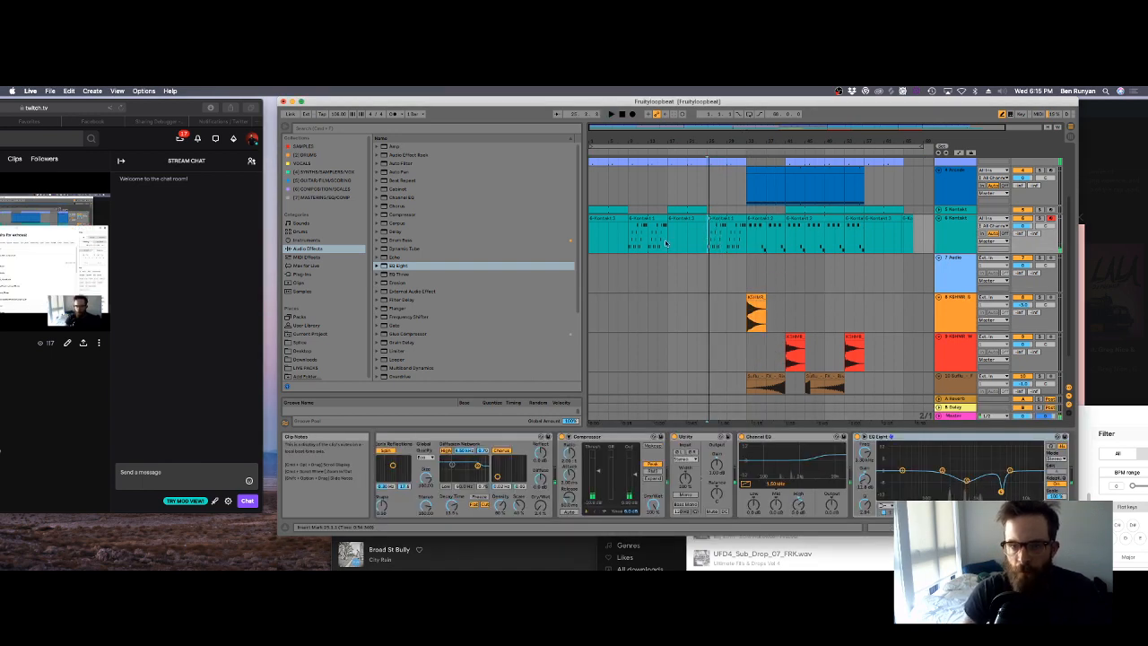
pyautogui.press('space')
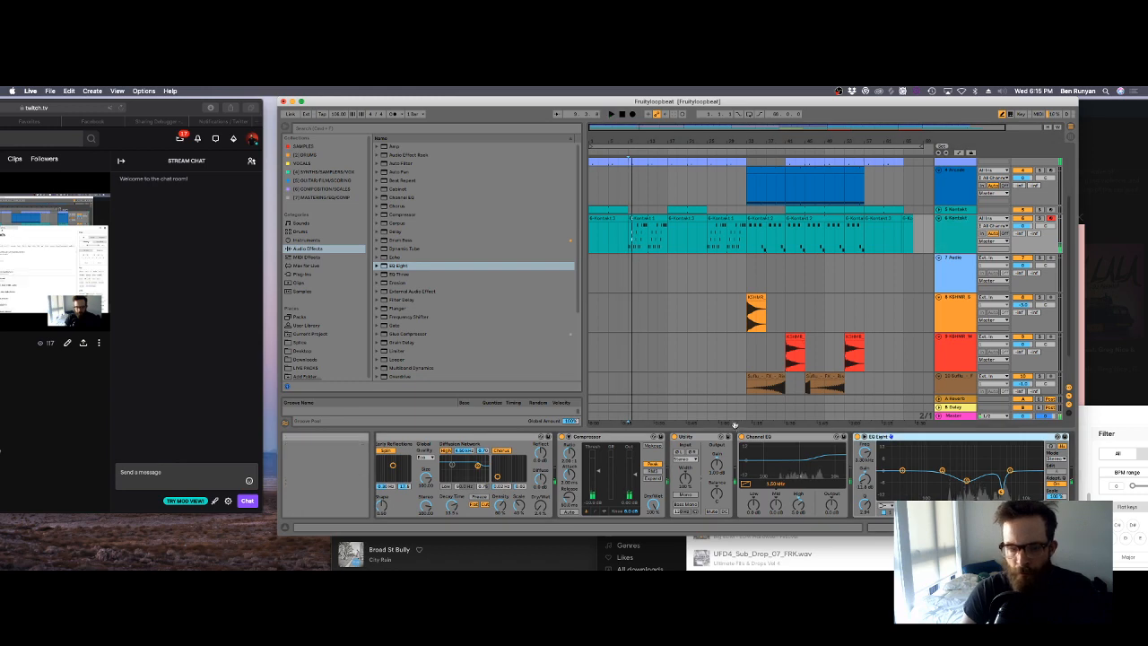
pyautogui.hscroll(-4, 644, 492)
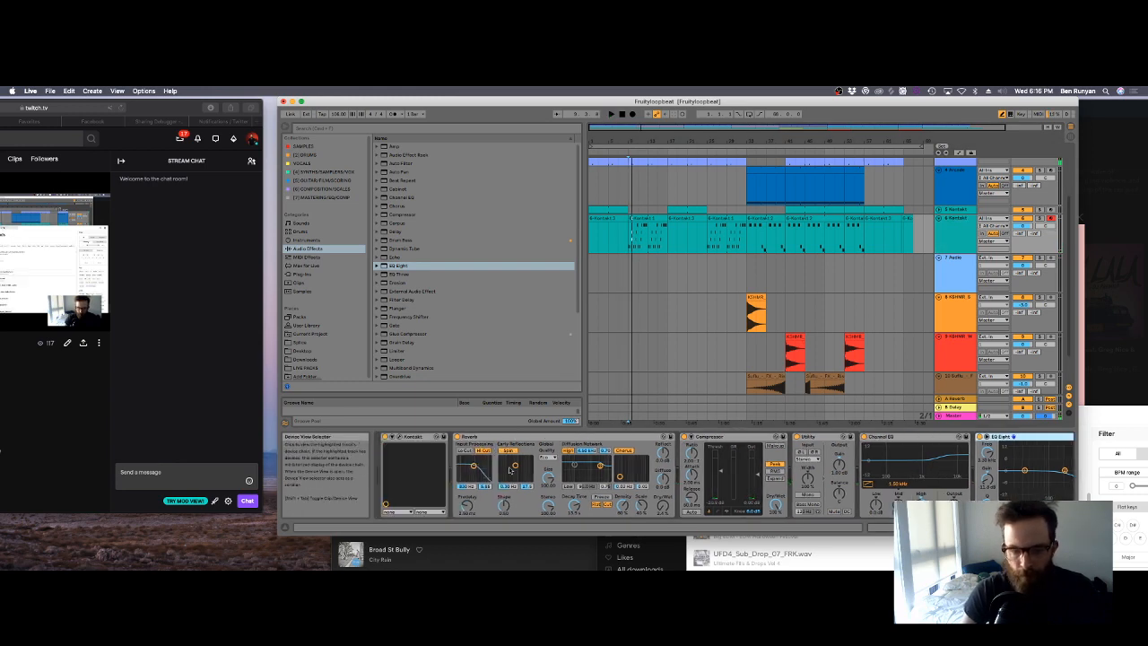
pyautogui.click(400, 438)
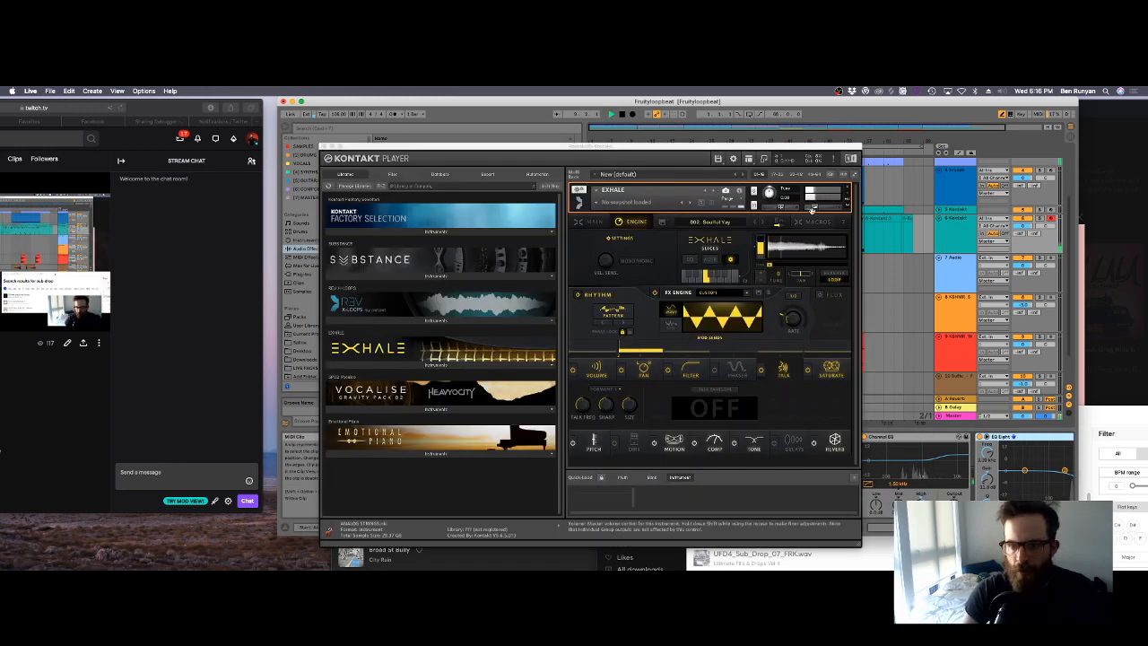
pyautogui.click(814, 208)
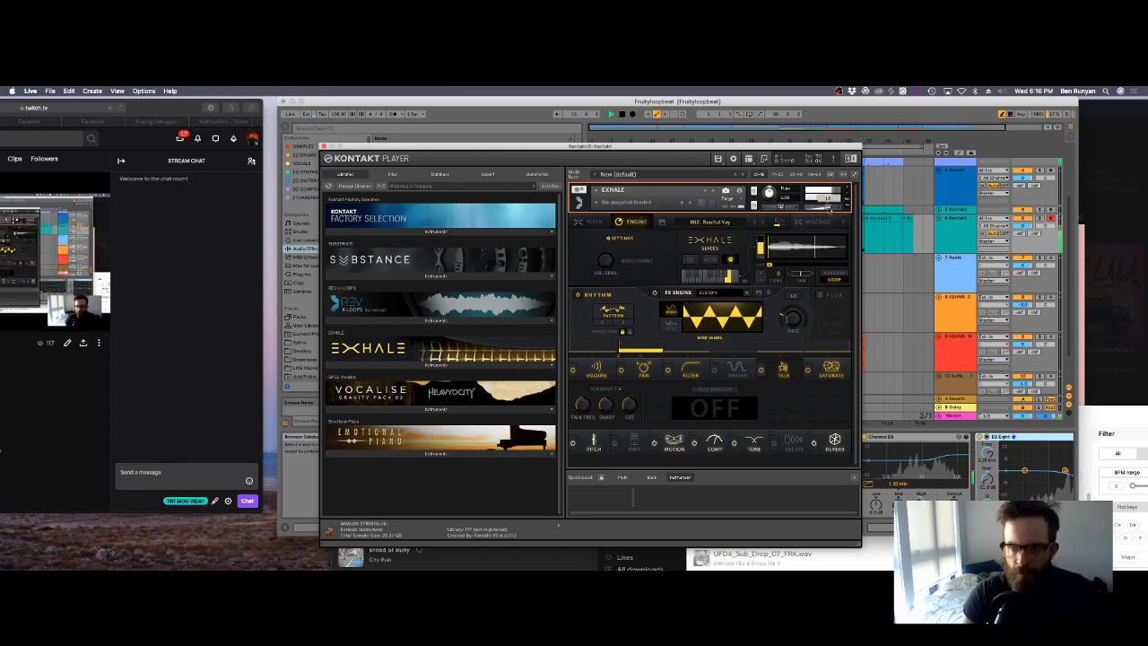
pyautogui.click(323, 145)
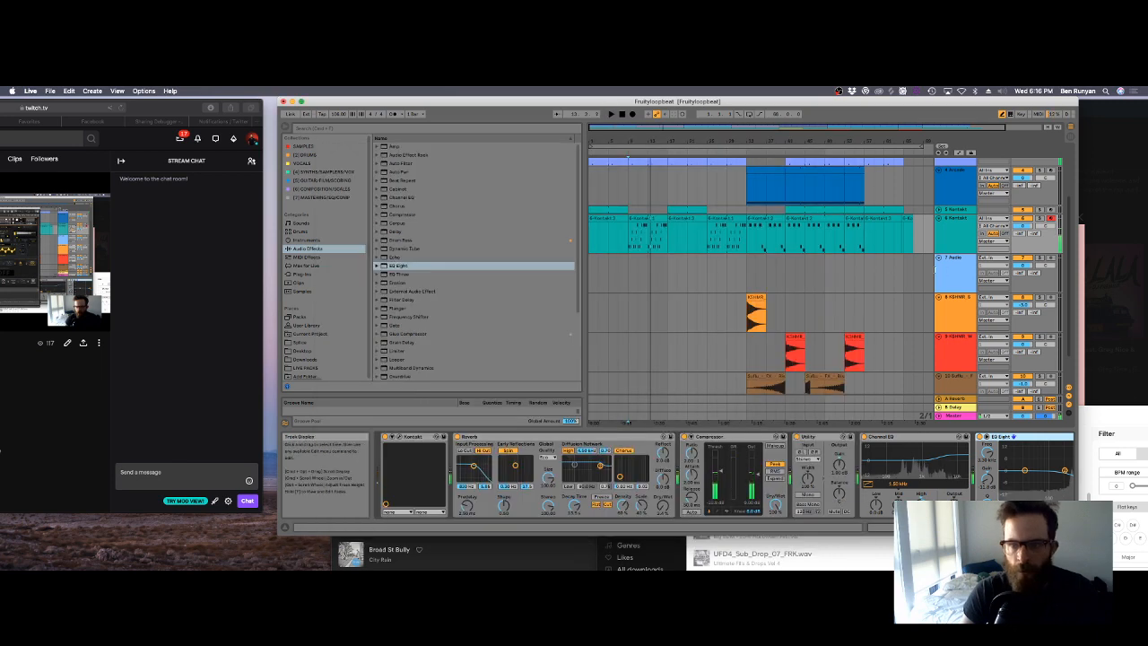
# Step: Freeze the 6 Kontakt track and play it back from bar 9
pyautogui.rightClick(950, 223)
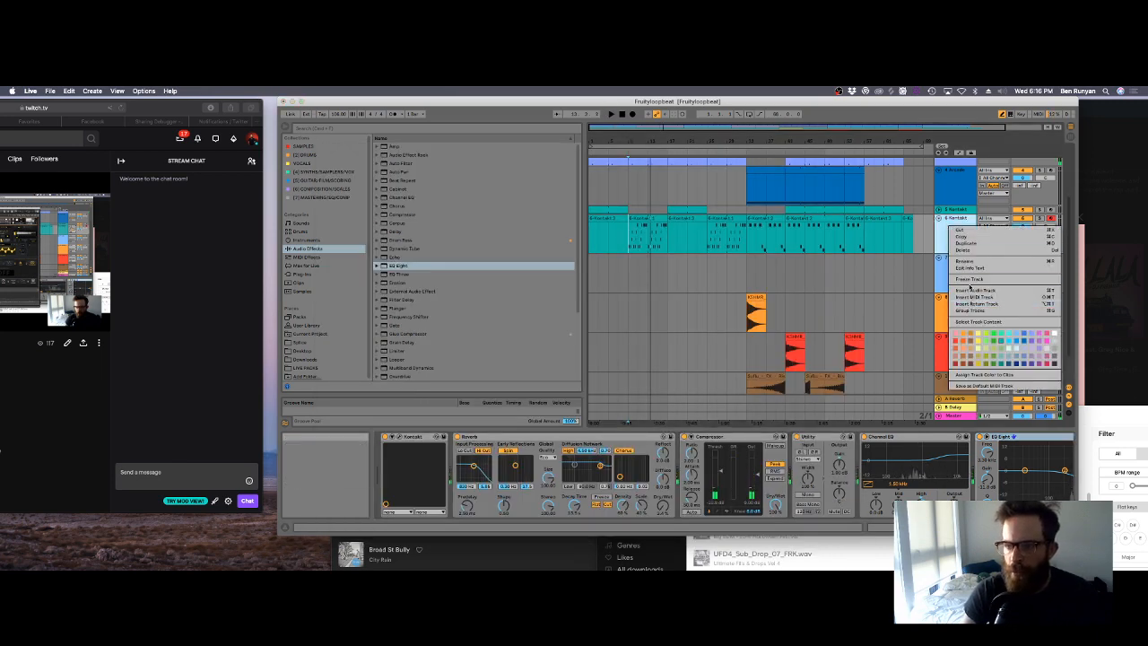
pyautogui.click(973, 279)
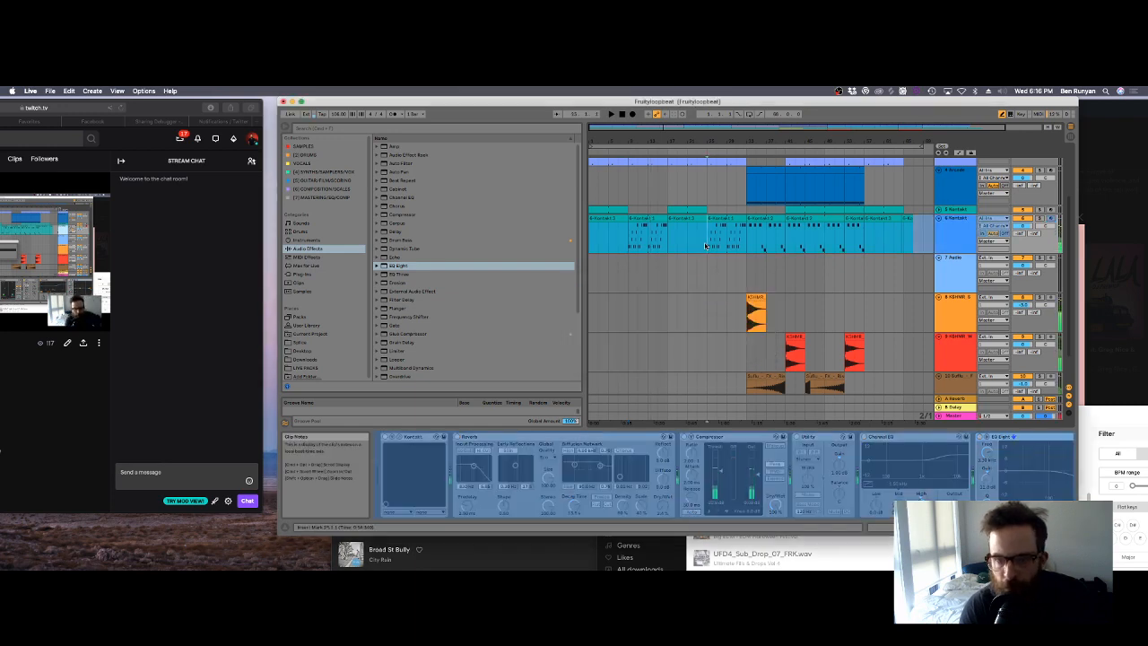
pyautogui.press('space')
pyautogui.click(629, 239)
pyautogui.press('space')
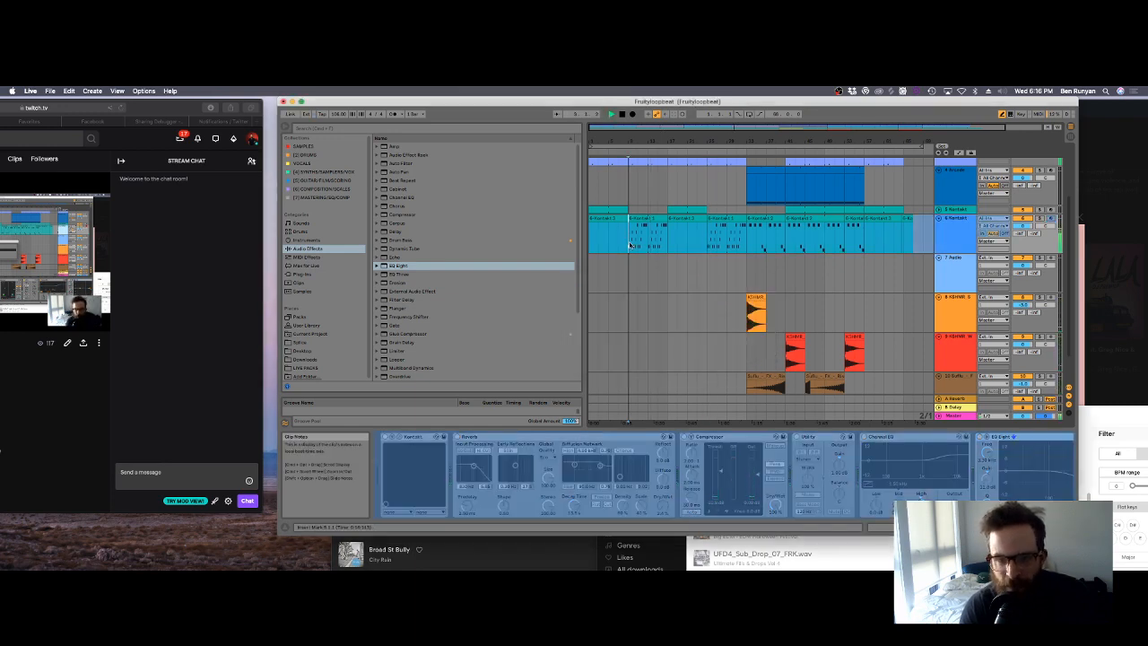
# Step: Stop playback and undo the freeze of the 6 Kontakt track
pyautogui.moveTo(676, 236); pyautogui.dragTo(613, 229)
pyautogui.click(659, 240)
pyautogui.press('space')
pyautogui.press('super+z')
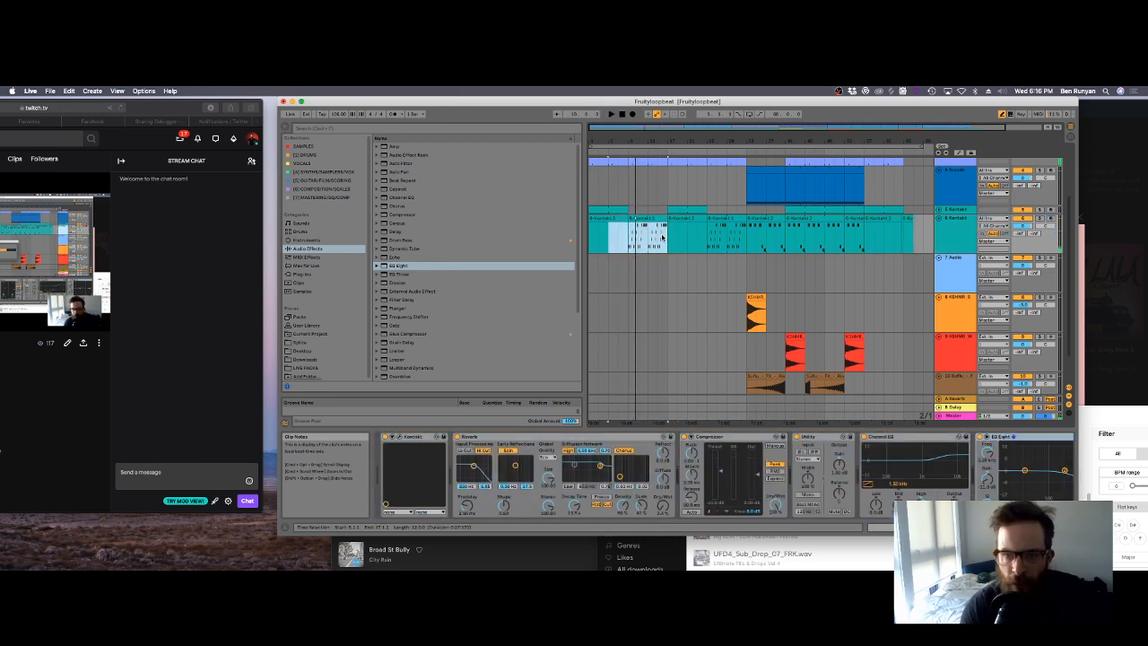
# Step: Inspect the Mixer volume envelope of the 6 Kontakt clip at bar 25 and return to the device view
pyautogui.click(726, 219)
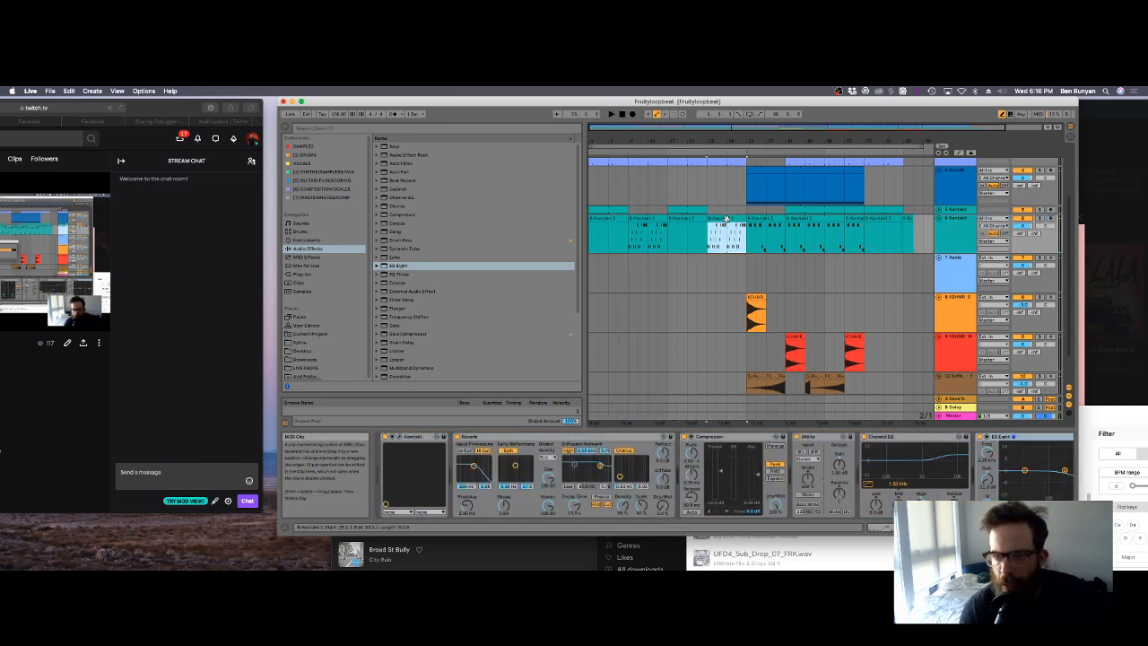
pyautogui.doubleClick(726, 219)
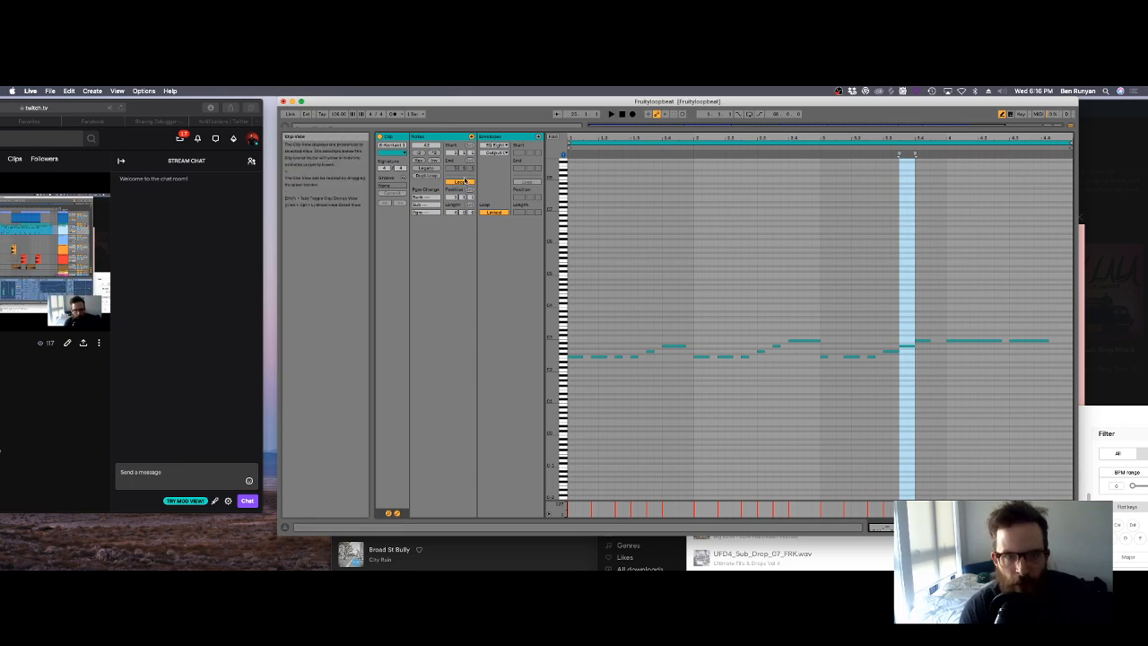
pyautogui.click(496, 144)
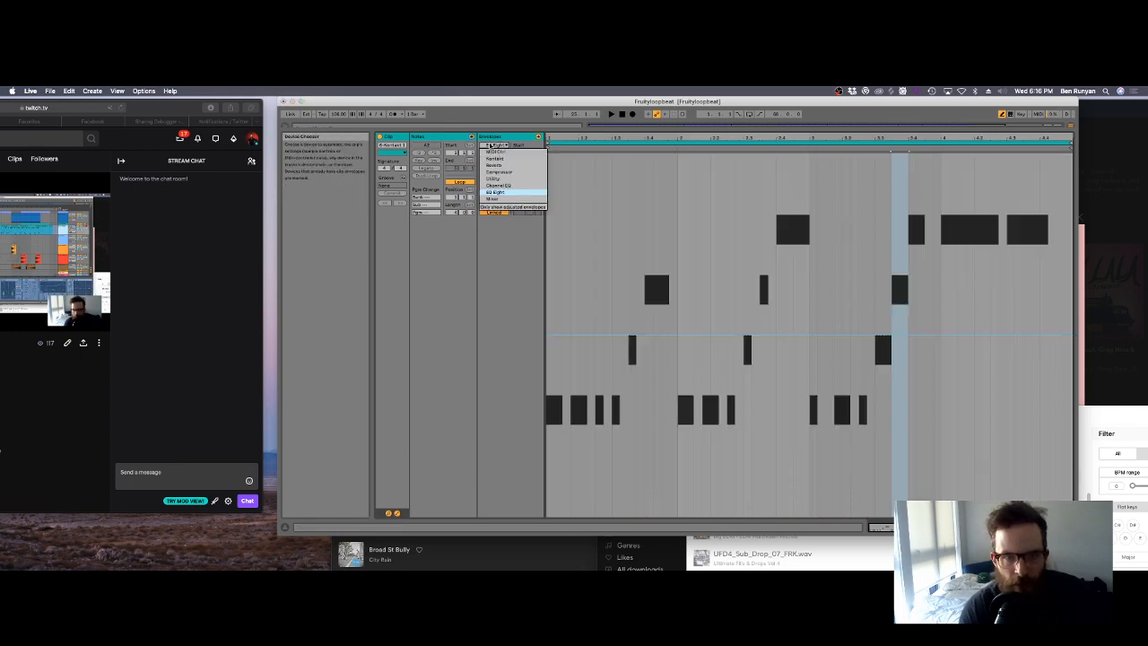
pyautogui.click(500, 198)
pyautogui.click(496, 151)
pyautogui.click(499, 166)
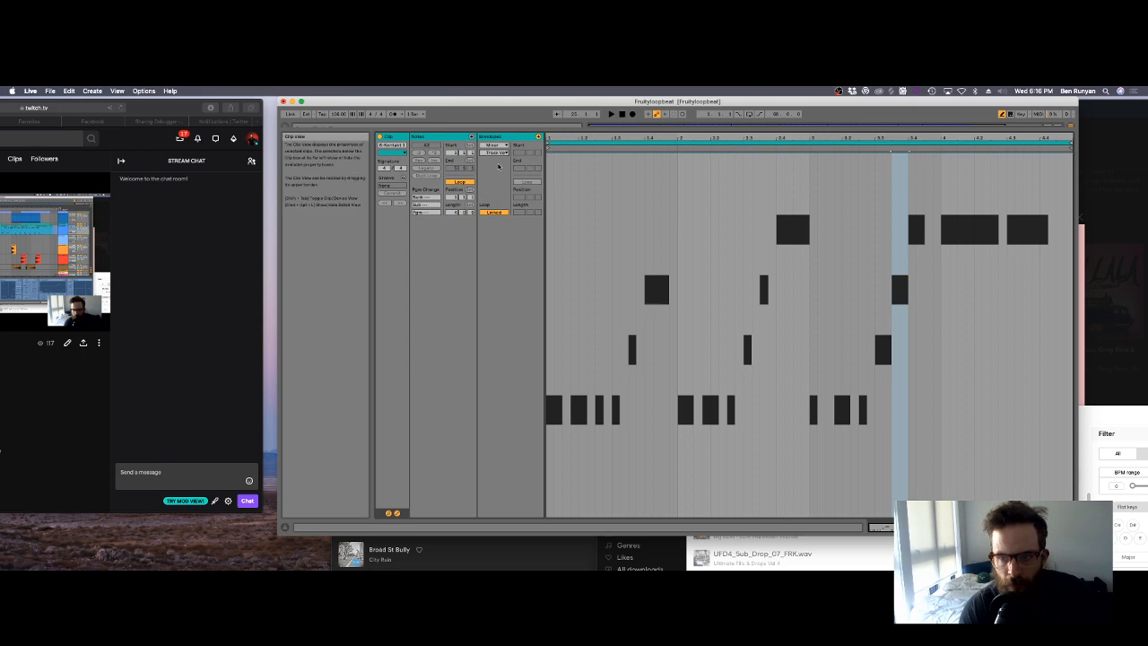
pyautogui.hotkey('shift', 'Tab')
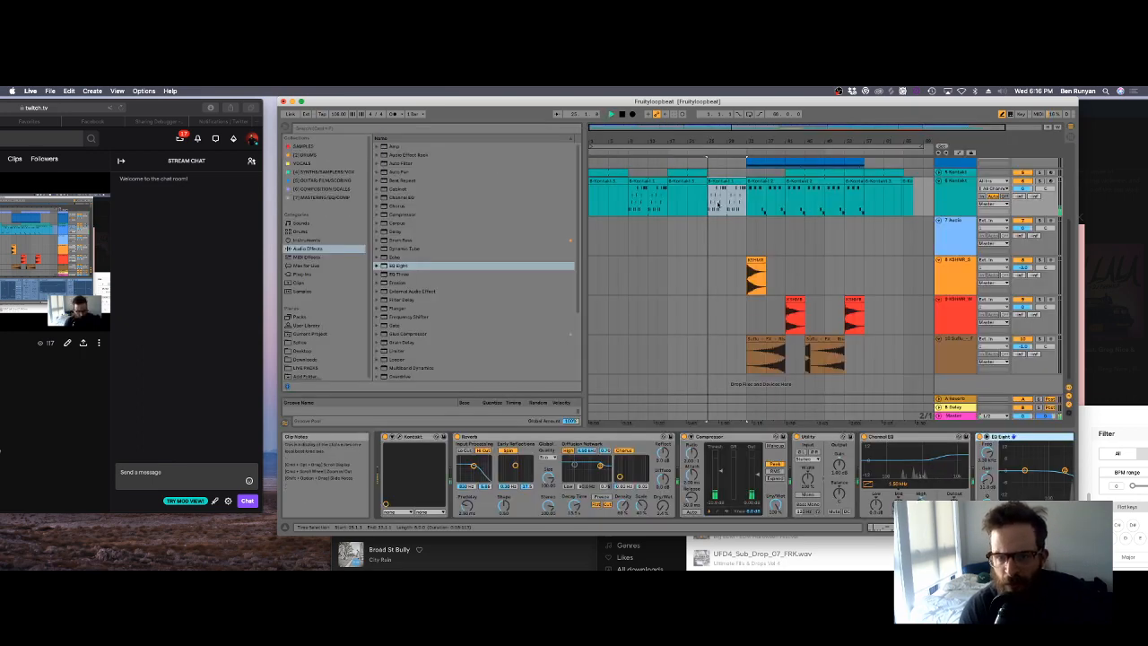
# Step: Reopen the 6 Kontakt track's Kontakt plug-in from the clip at bar 9 and readjust the EXHALE instrument's volume
pyautogui.click(647, 181)
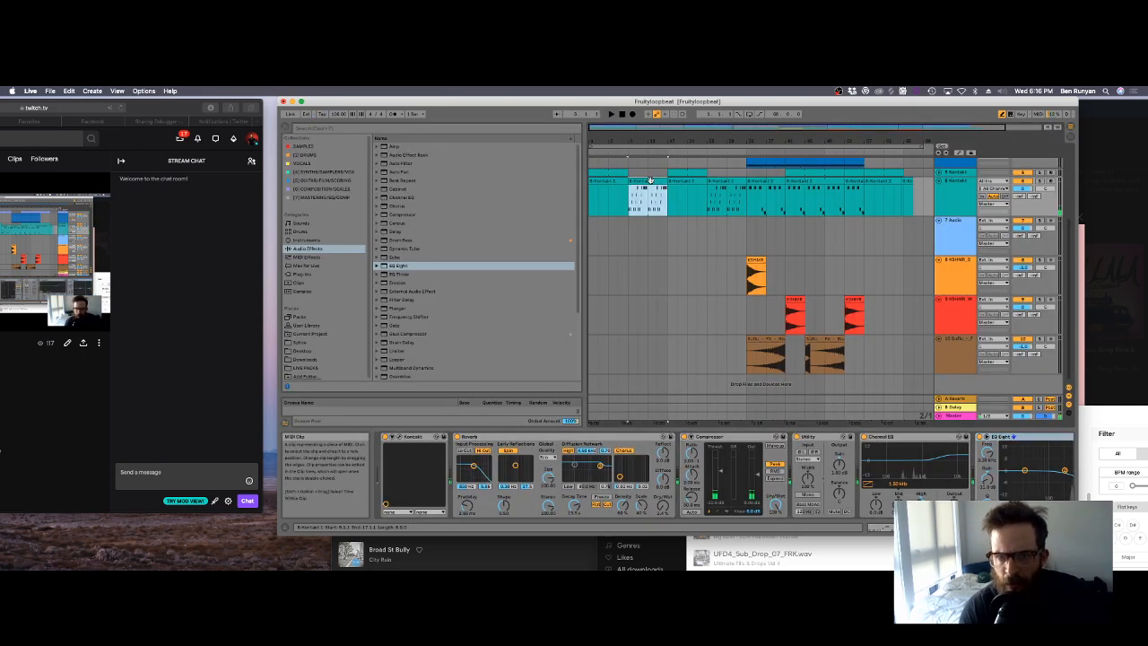
pyautogui.click(957, 182)
pyautogui.click(391, 437)
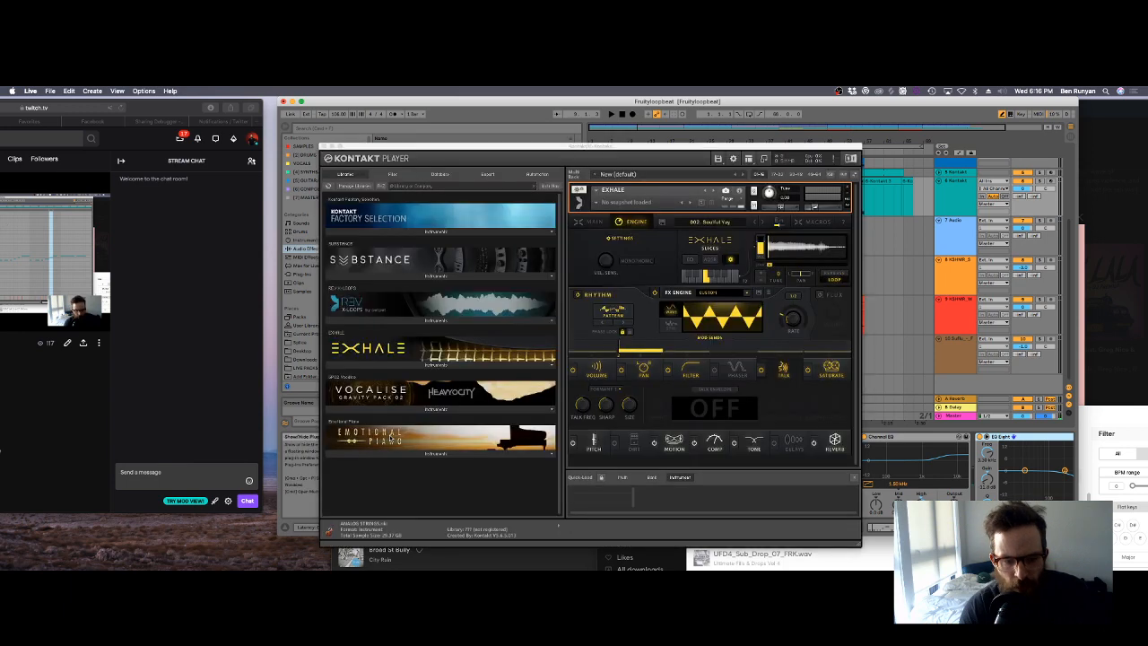
pyautogui.click(324, 146)
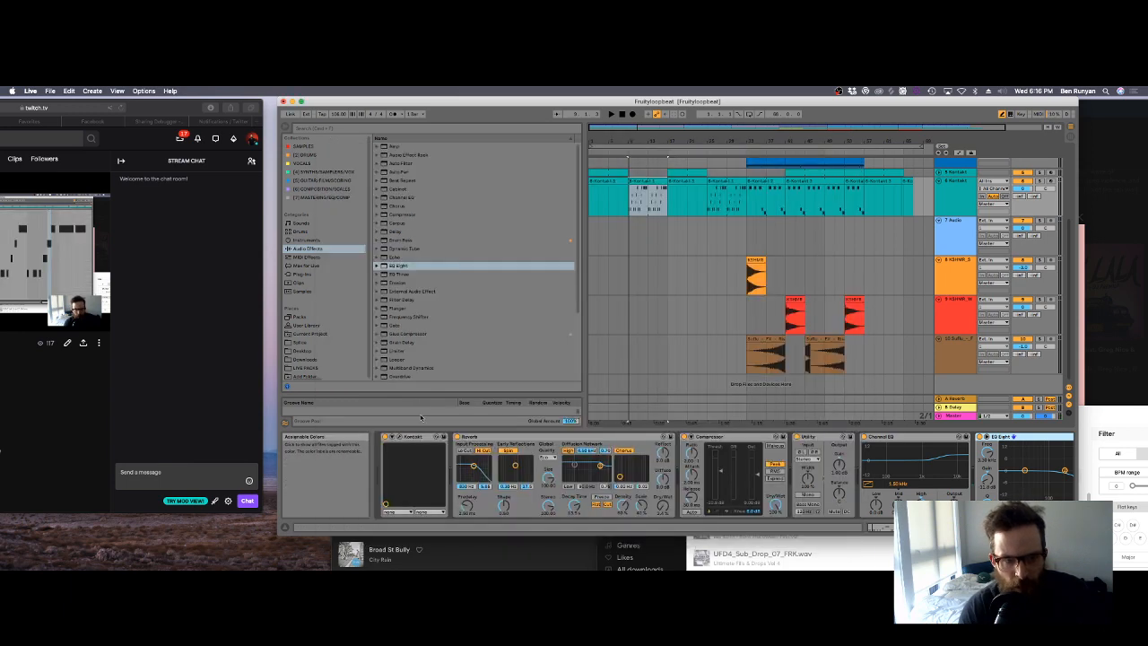
pyautogui.click(391, 436)
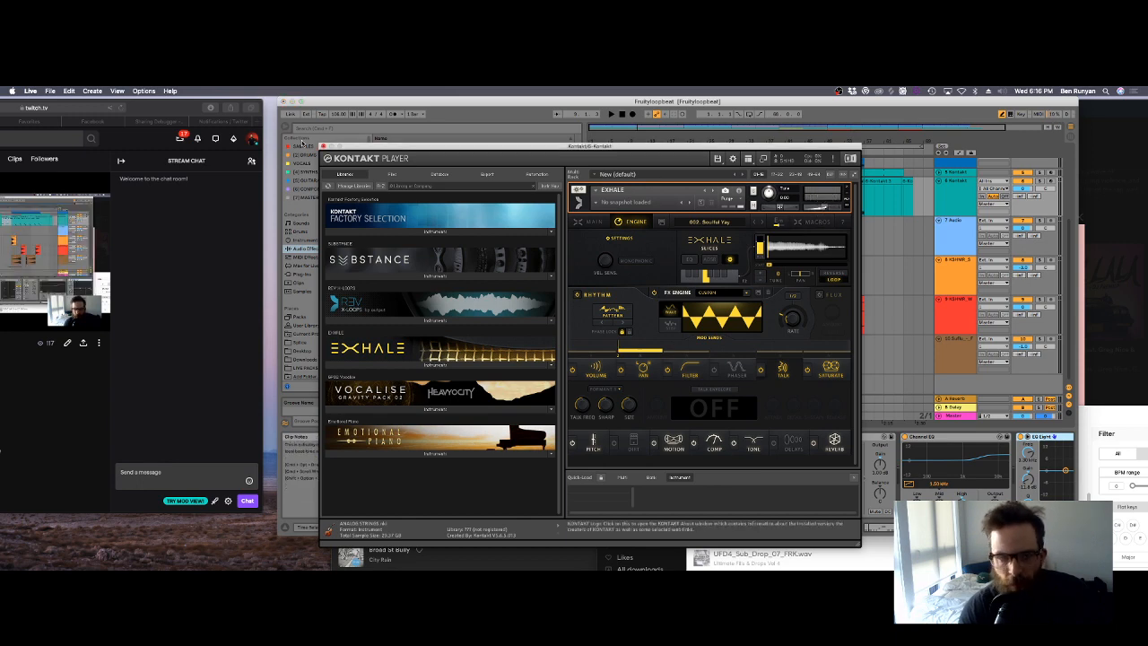
pyautogui.click(320, 146)
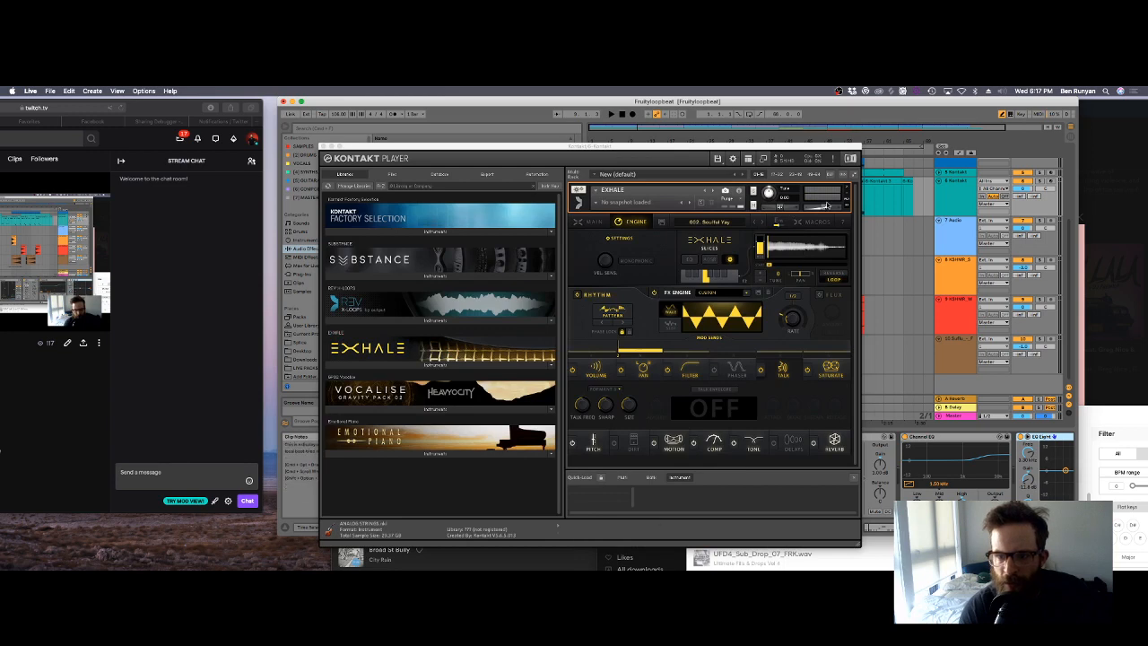
pyautogui.click(325, 148)
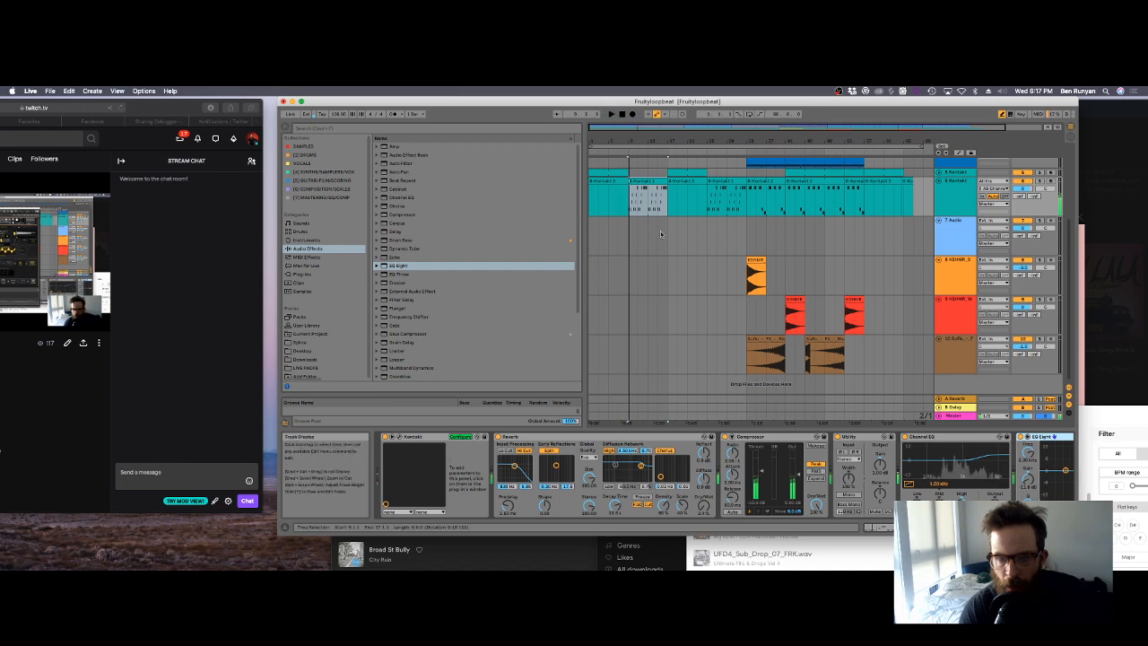
# Step: Play the Kontakt clips at bars 25 and 9 once more and freeze the 6 Kontakt track
pyautogui.click(707, 197)
pyautogui.press('space')
pyautogui.click(643, 184)
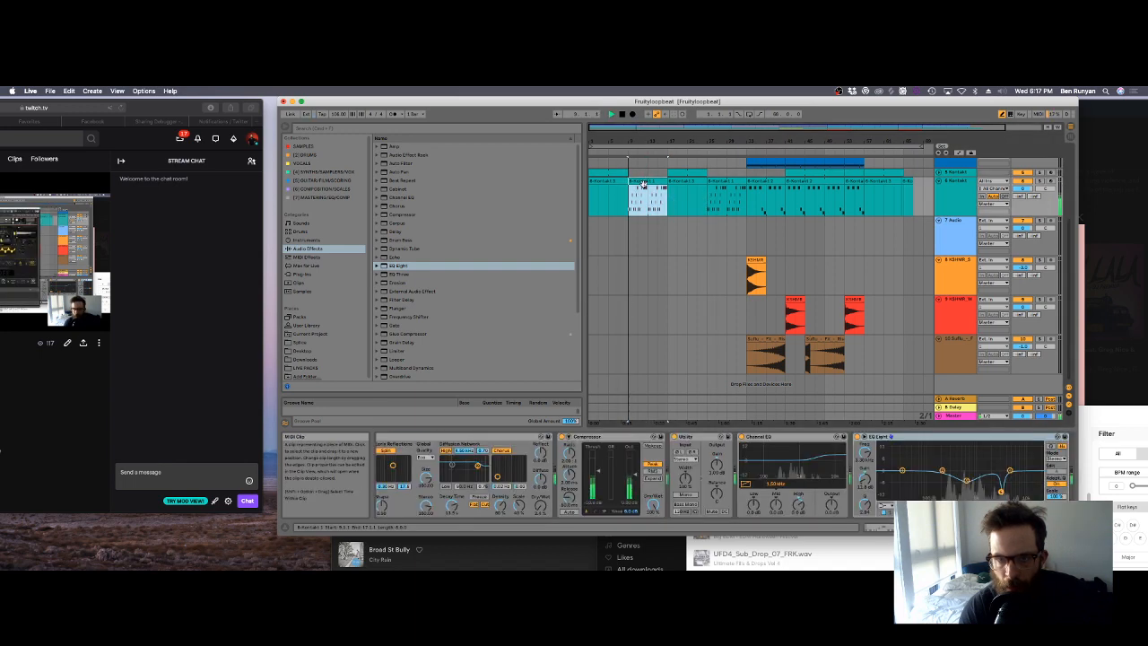
pyautogui.rightClick(646, 184)
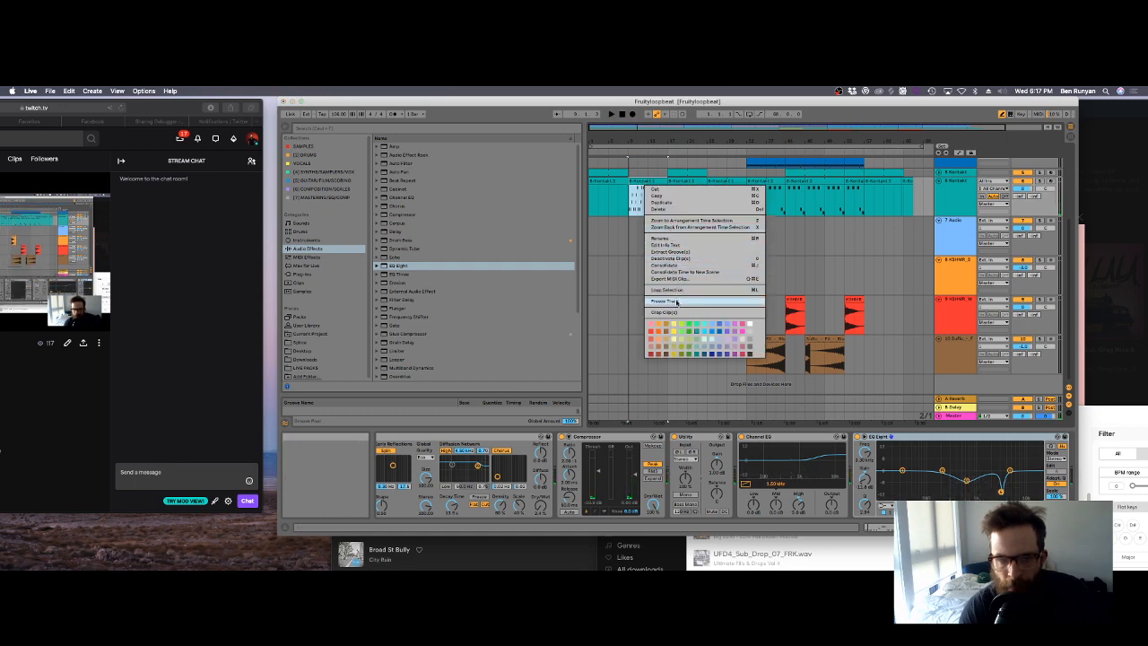
pyautogui.click(676, 300)
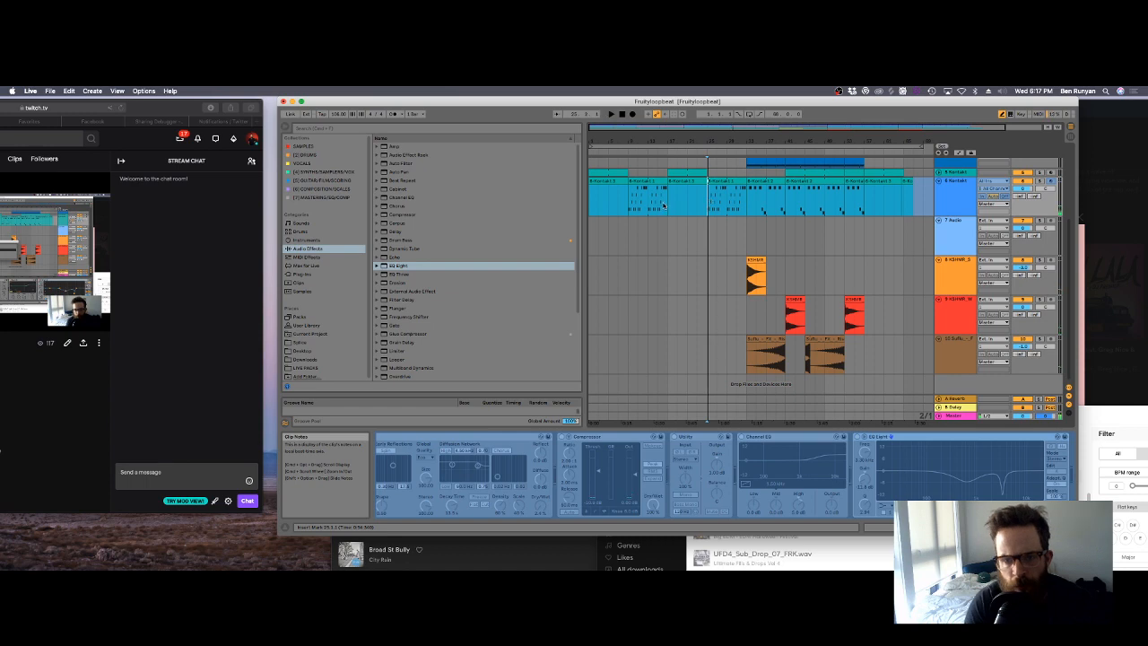
# Step: Refreeze the 6 Kontakt track and play its clip at bar 9
pyautogui.rightClick(945, 206)
pyautogui.click(965, 264)
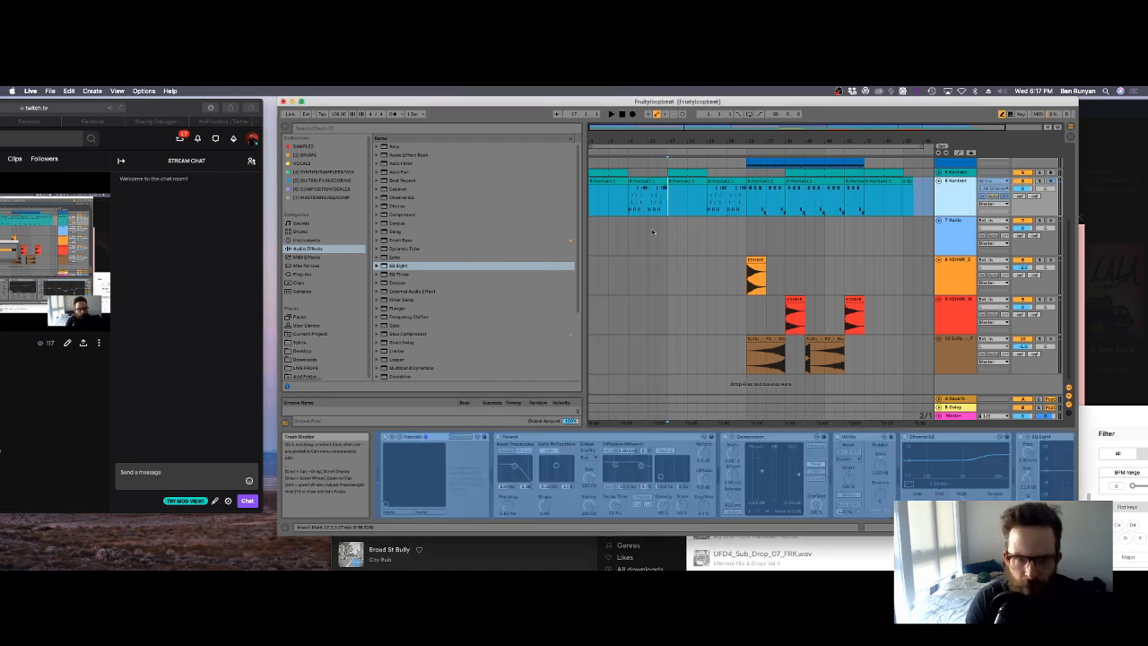
pyautogui.click(629, 191)
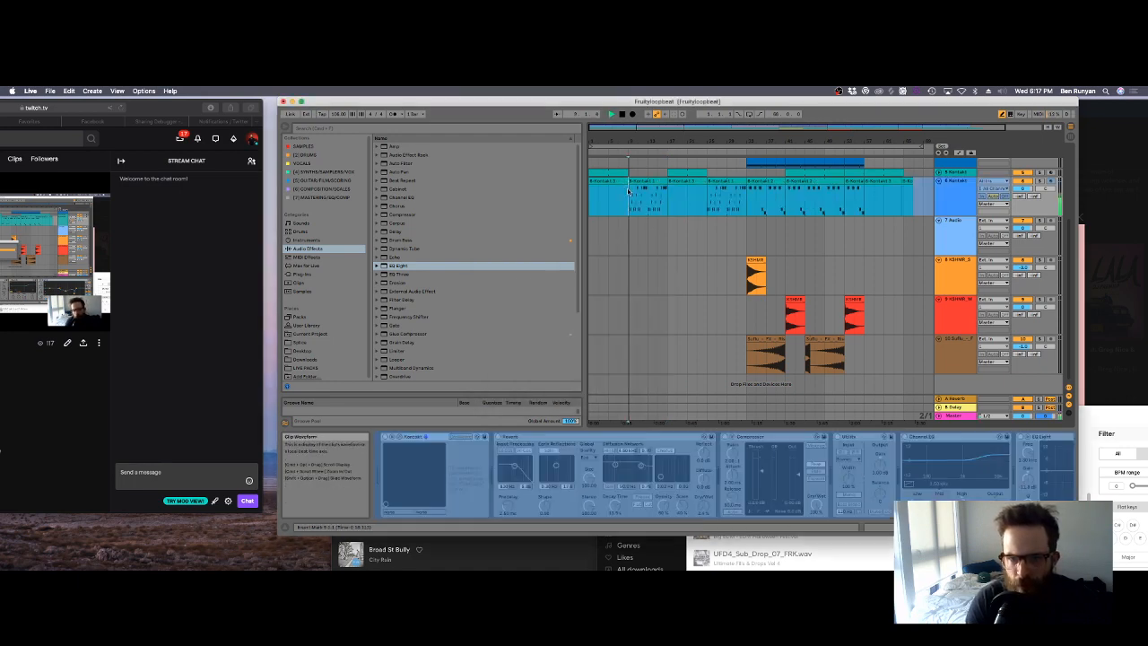
pyautogui.press('space')
# Step: Duplicate the frozen 6 Kontakt track and flatten the duplicate to audio
pyautogui.rightClick(956, 192)
pyautogui.click(971, 212)
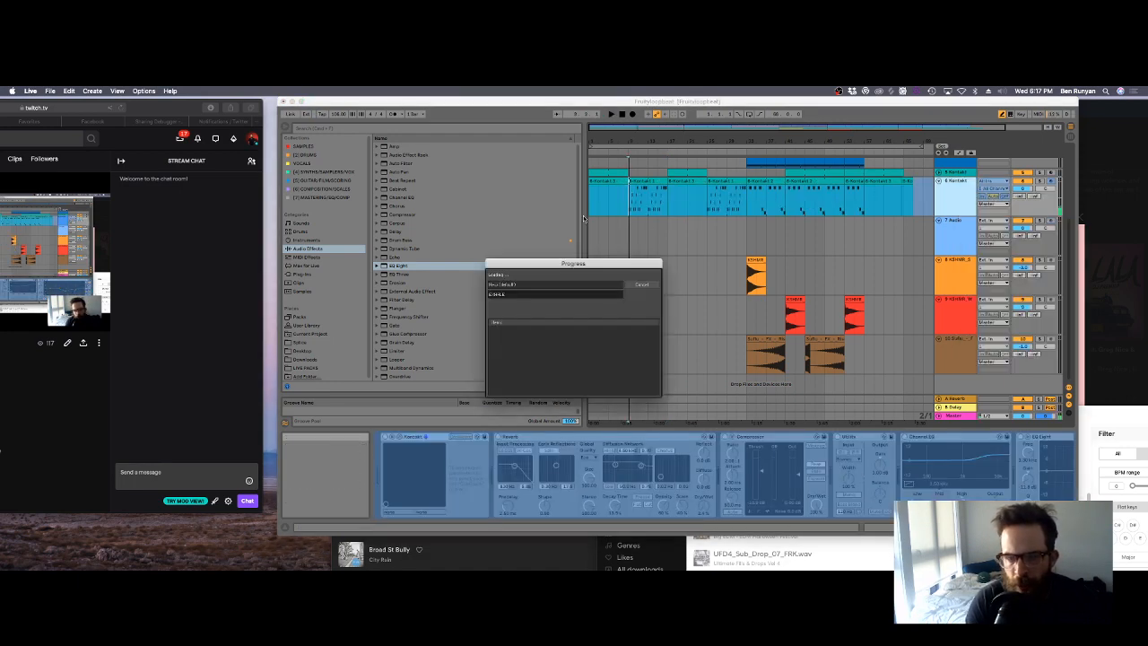
pyautogui.rightClick(952, 224)
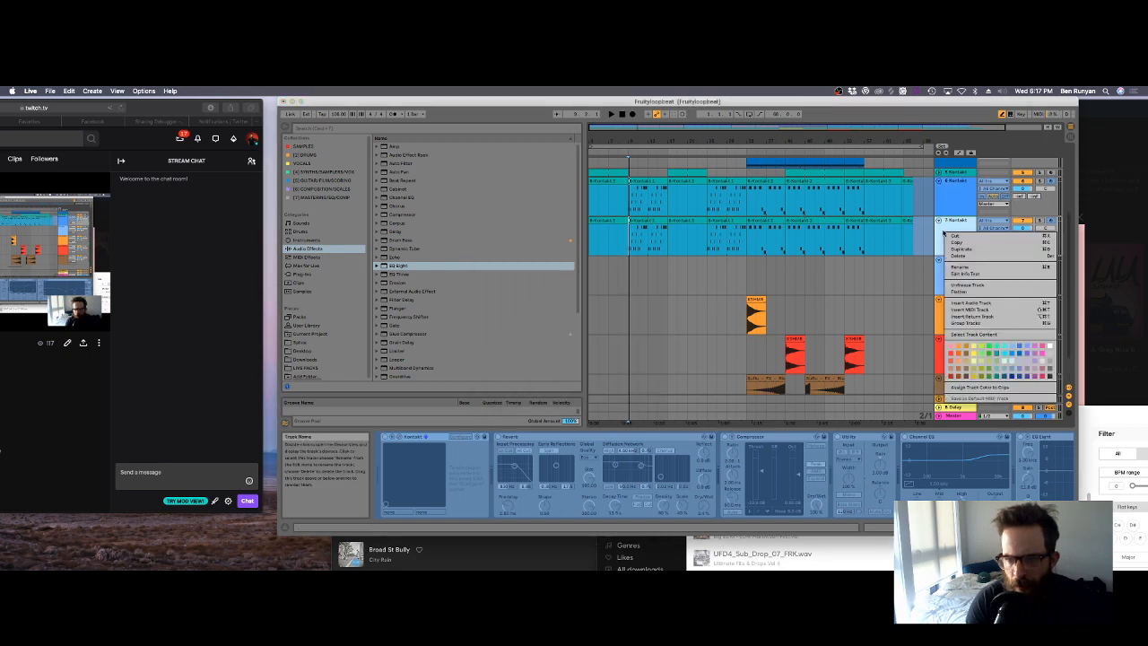
pyautogui.click(959, 291)
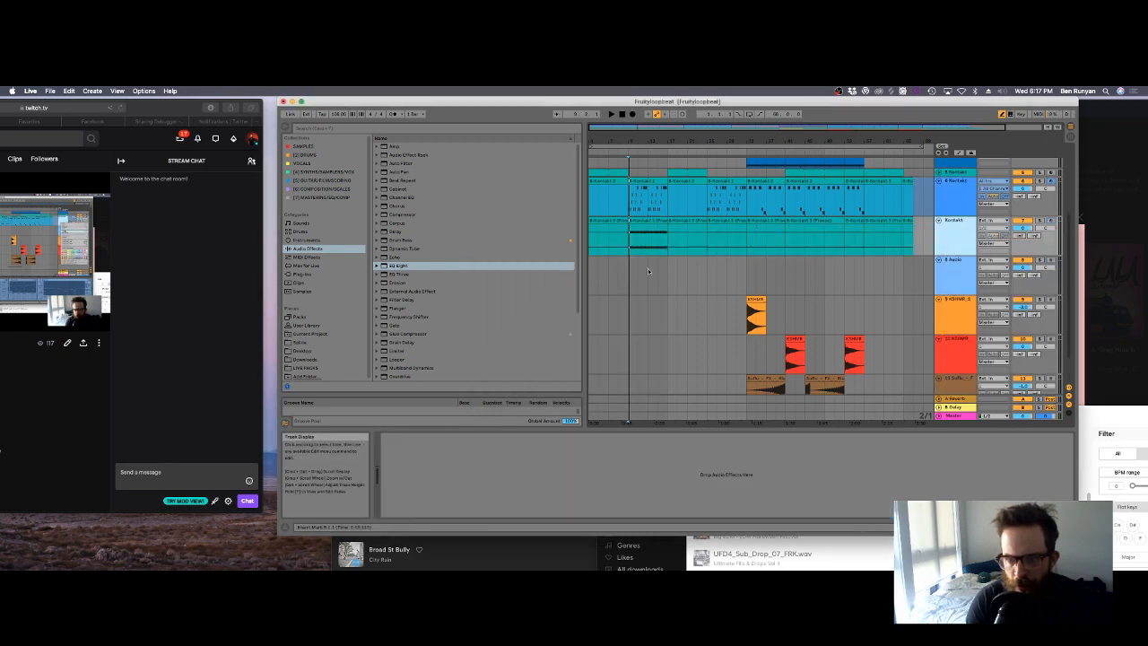
# Step: Delete the flattened Kontakt track's audio clips at bars 1 and 17
pyautogui.click(610, 223)
pyautogui.press('Delete')
pyautogui.click(686, 222)
pyautogui.press('Delete')
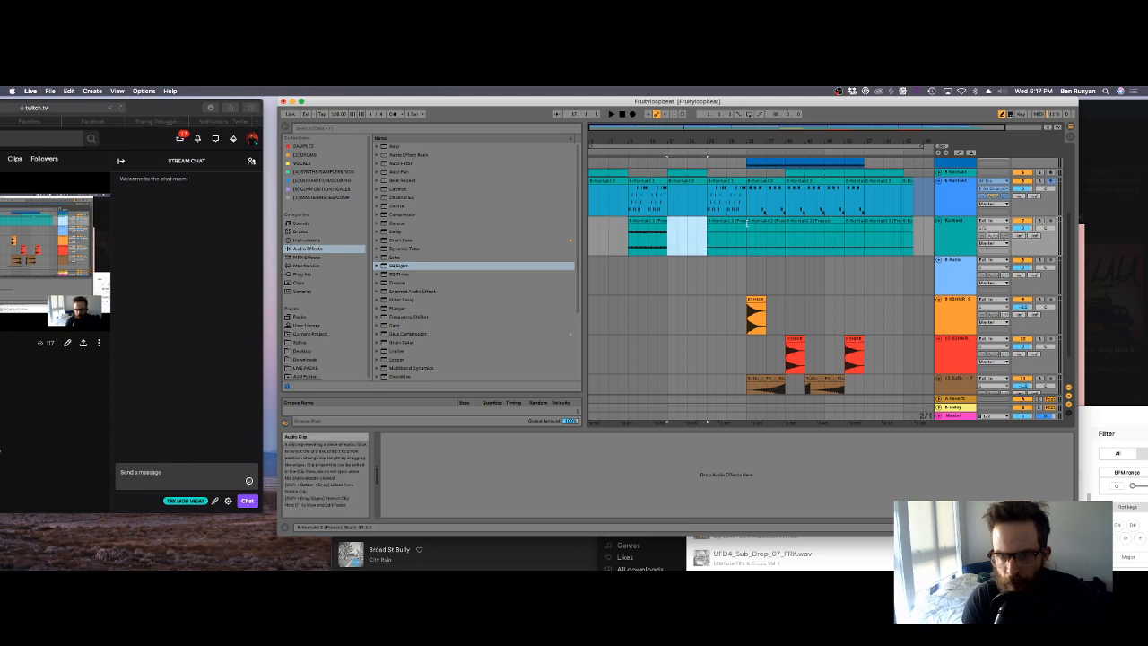
# Step: Replace the flattened Kontakt track's clip at bar 25 with a copy of its clip at bar 9
pyautogui.click(720, 222)
pyautogui.press('Delete')
pyautogui.click(655, 221)
pyautogui.press('super+c')
pyautogui.click(714, 224)
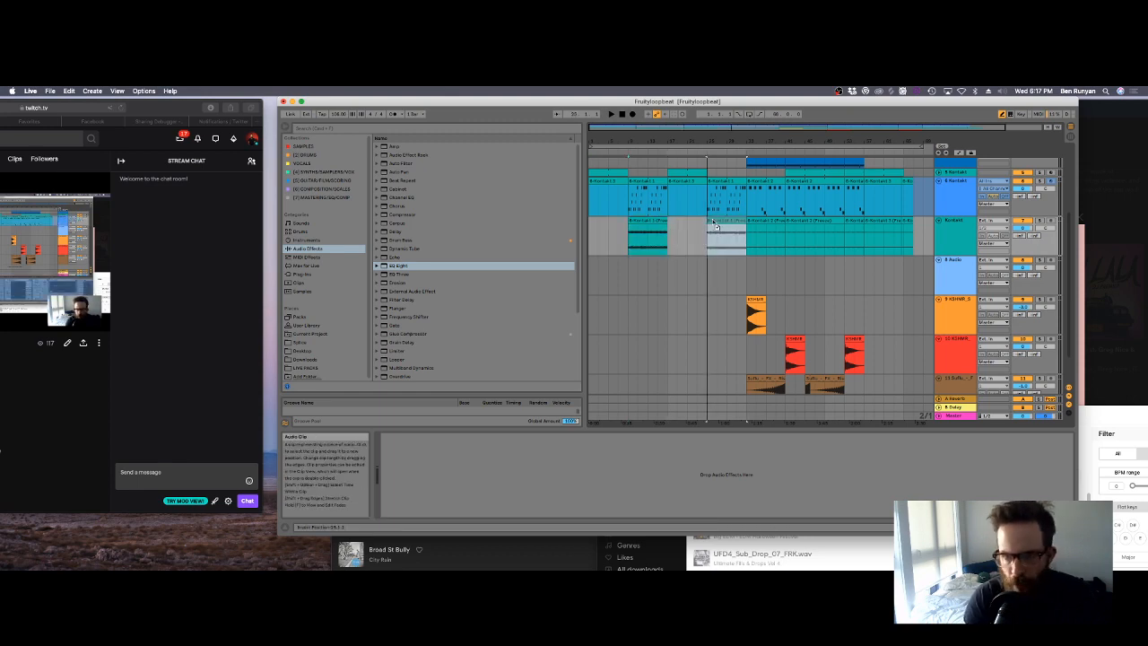
pyautogui.press('super+v')
# Step: Delete the flattened Kontakt track's audio clips from bar 33 up to bar 65
pyautogui.click(795, 221)
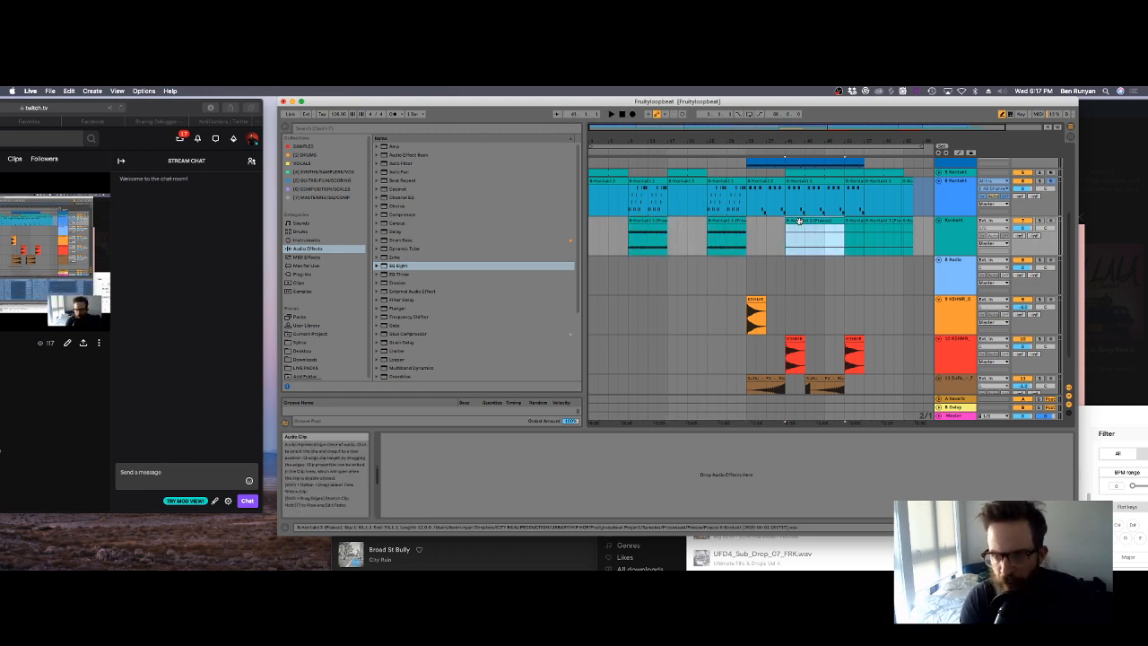
pyautogui.press('Delete')
pyautogui.click(852, 221)
pyautogui.press('Delete')
pyautogui.click(874, 222)
pyautogui.press('Delete')
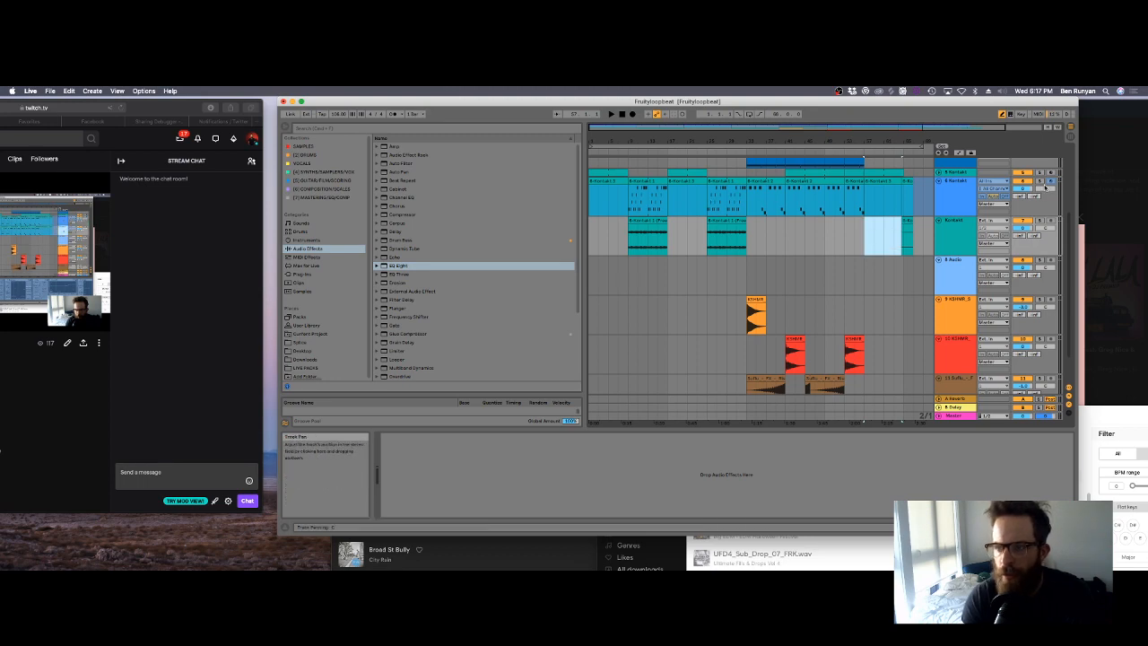
# Step: Unfreeze the original 6 Kontakt track
pyautogui.rightClick(953, 191)
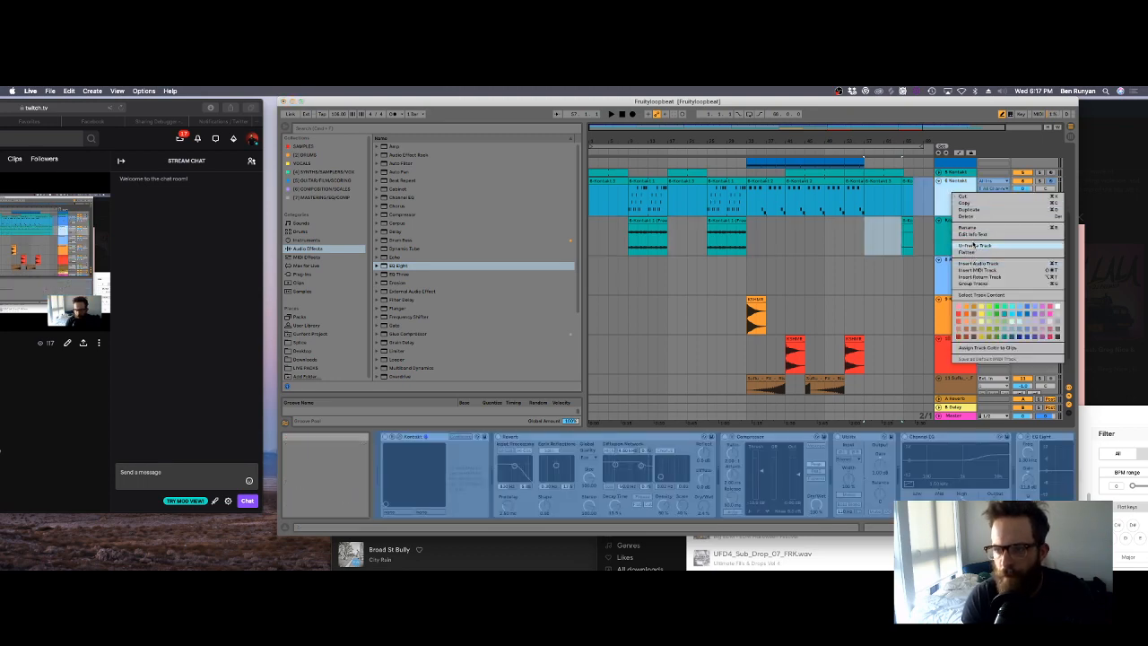
pyautogui.click(973, 244)
# Step: Try deleting the original 6 Kontakt track's four clips between bars 1 and 33
pyautogui.click(723, 181)
pyautogui.press('Delete')
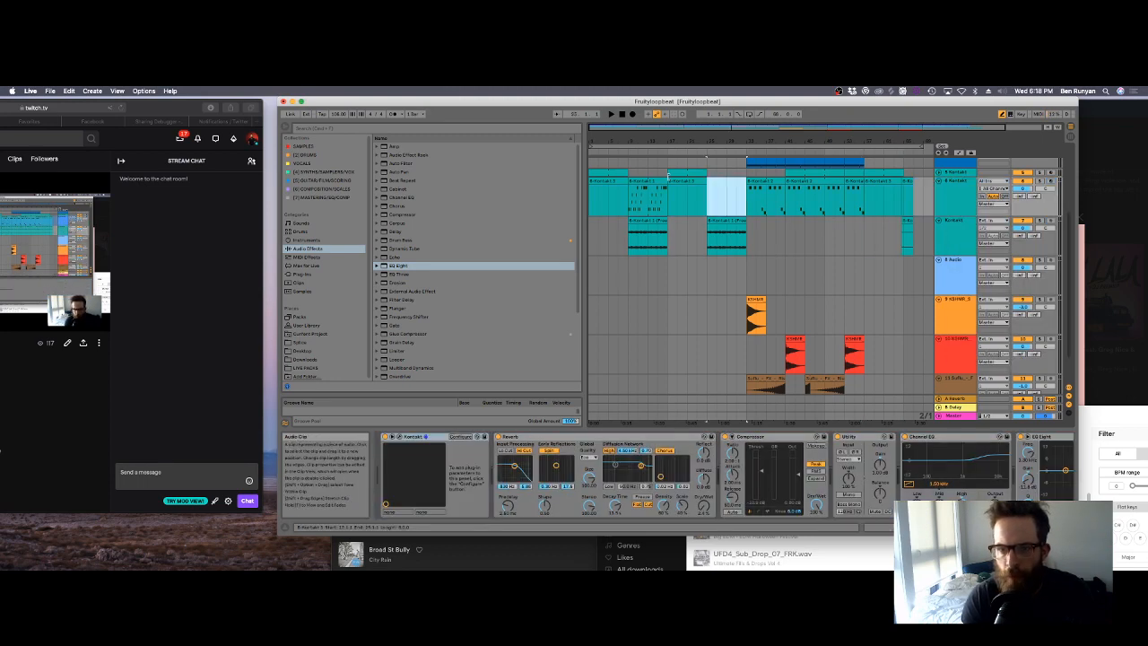
pyautogui.click(652, 181)
pyautogui.press('Delete')
pyautogui.click(688, 181)
pyautogui.press('Delete')
pyautogui.click(615, 181)
pyautogui.press('Delete')
pyautogui.click(758, 207)
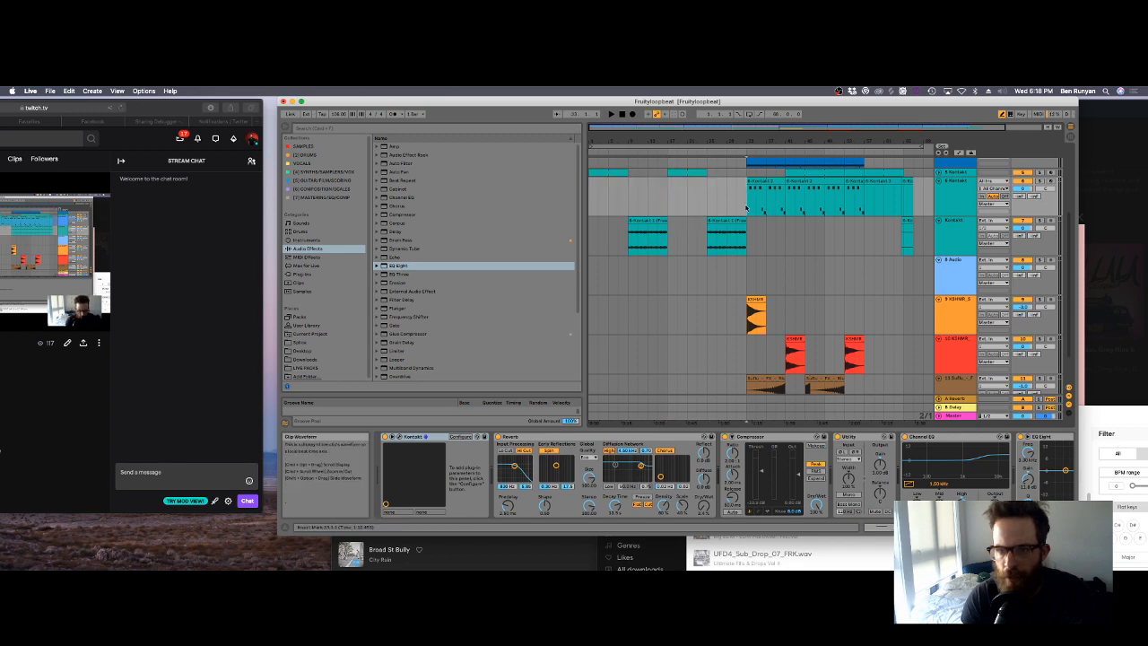
# Step: Undo the deletion of the four 6 Kontakt clips between bars 1 and 33
pyautogui.press('super+z')
pyautogui.press('super+z')
pyautogui.press('super+z')
pyautogui.press('super+z')
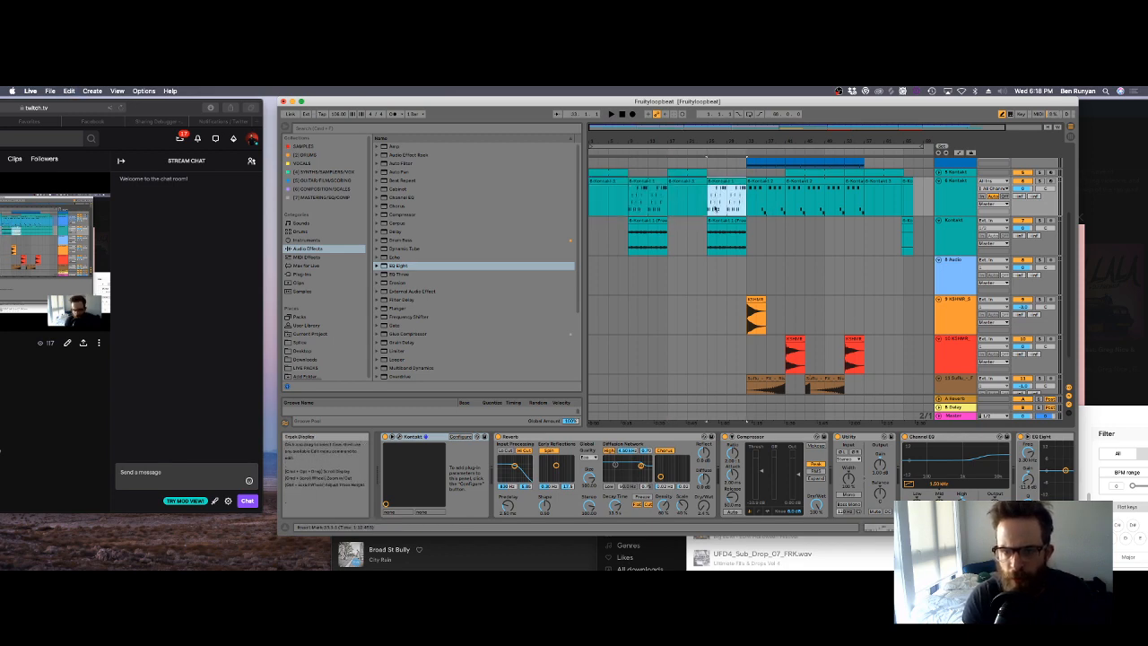
# Step: Deactivate the 6 Kontakt clips at bars 9 and 25 and delete the ones at bars 1 and 17
pyautogui.press('super+z')
pyautogui.press('super+z')
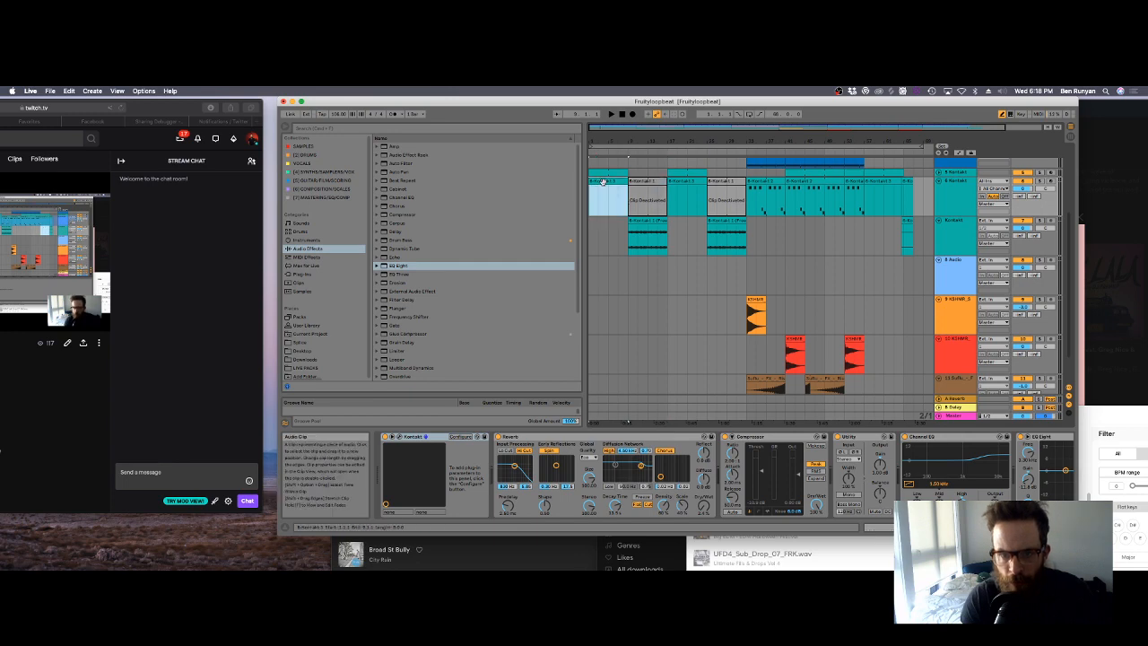
pyautogui.press('Delete')
pyautogui.click(681, 182)
pyautogui.press('Delete')
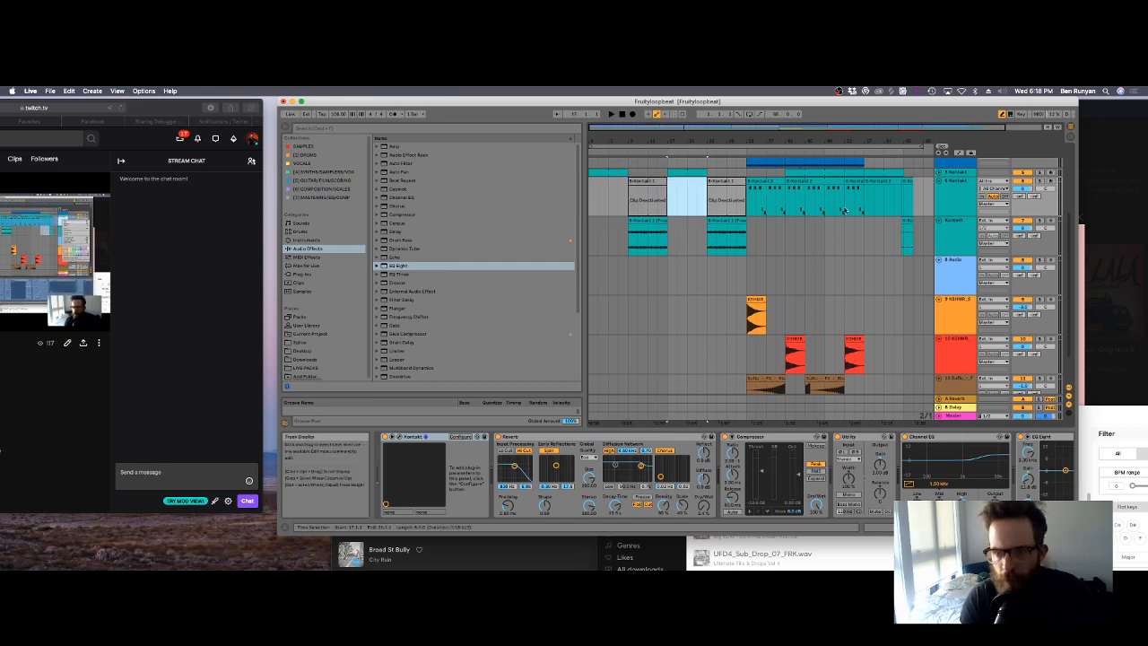
# Step: Raise the EXHALE instrument's volume slightly in Kontakt while playing from bar 33, and freeze the 6 Kontakt track
pyautogui.click(754, 201)
pyautogui.press('space')
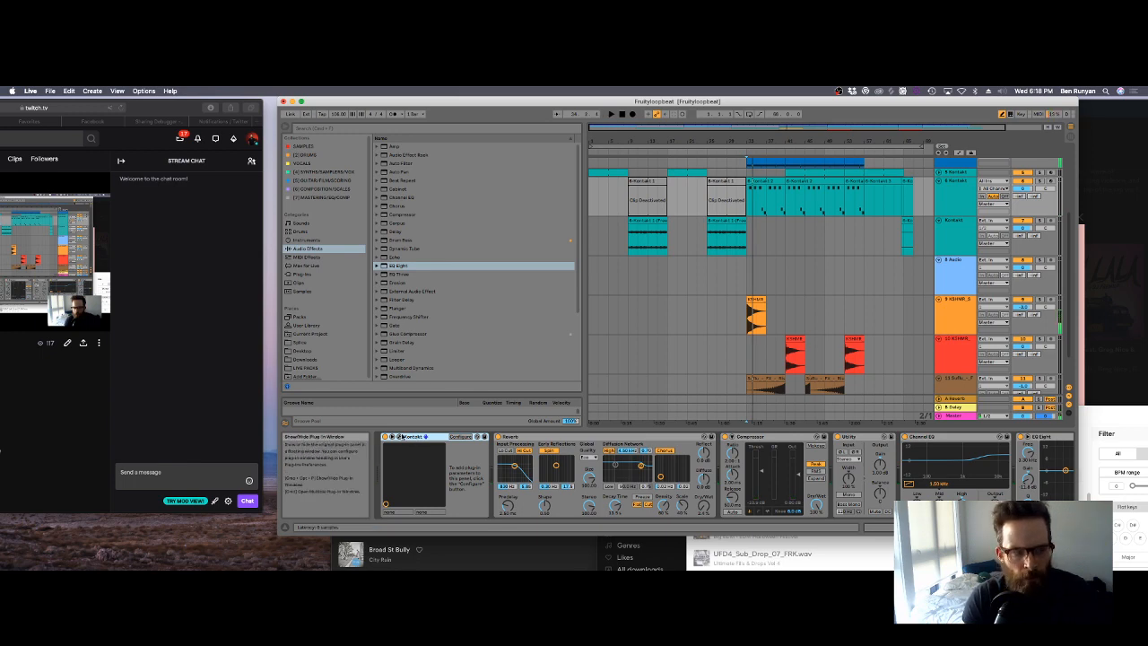
pyautogui.click(399, 437)
pyautogui.press('space')
pyautogui.moveTo(812, 207); pyautogui.dragTo(820, 208)
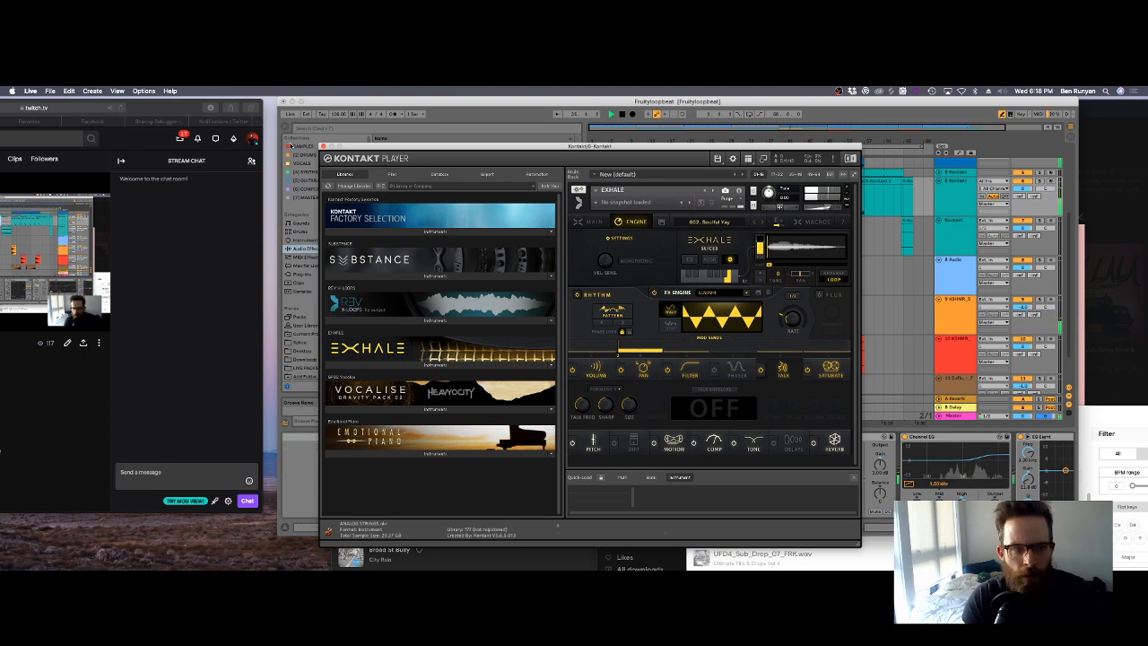
pyautogui.click(325, 145)
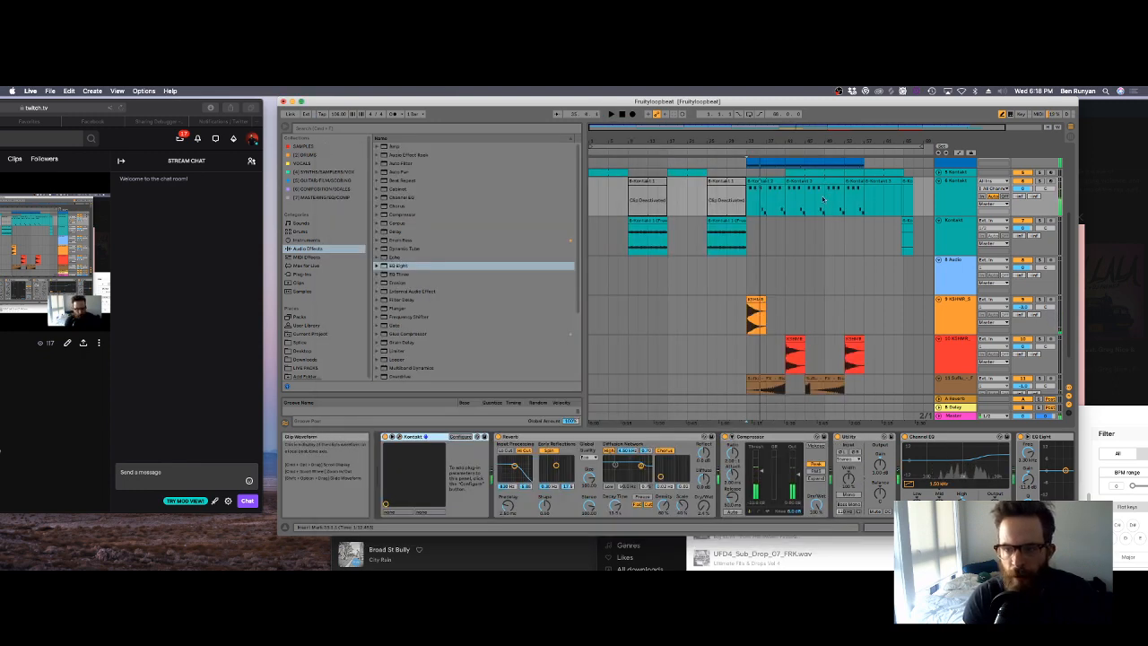
pyautogui.rightClick(769, 183)
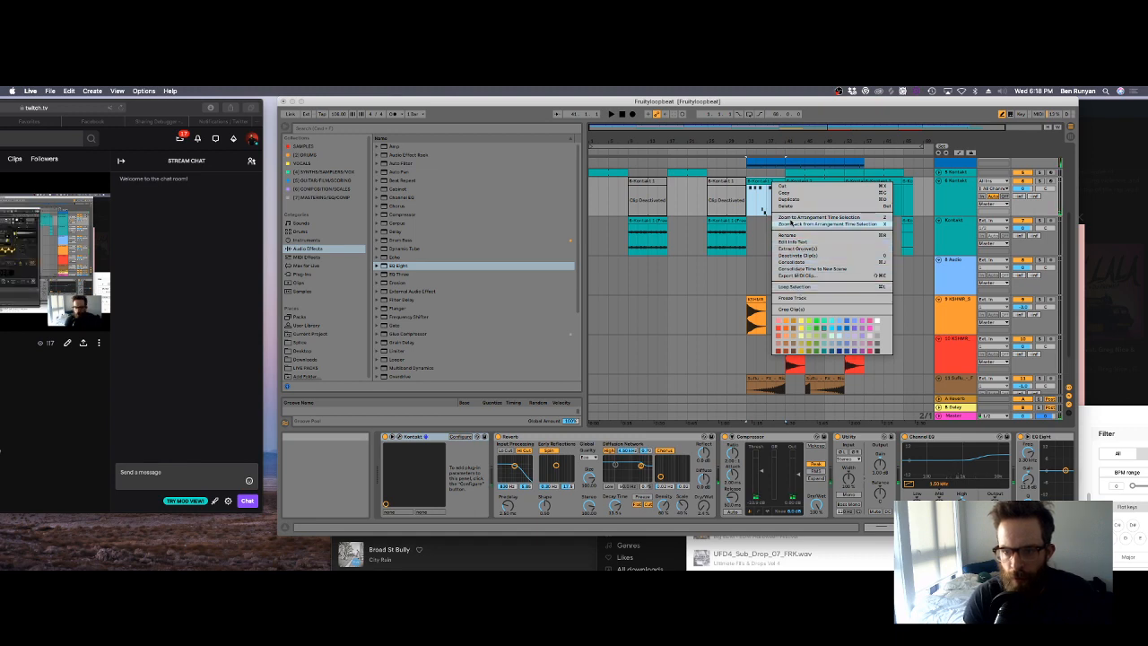
pyautogui.click(792, 298)
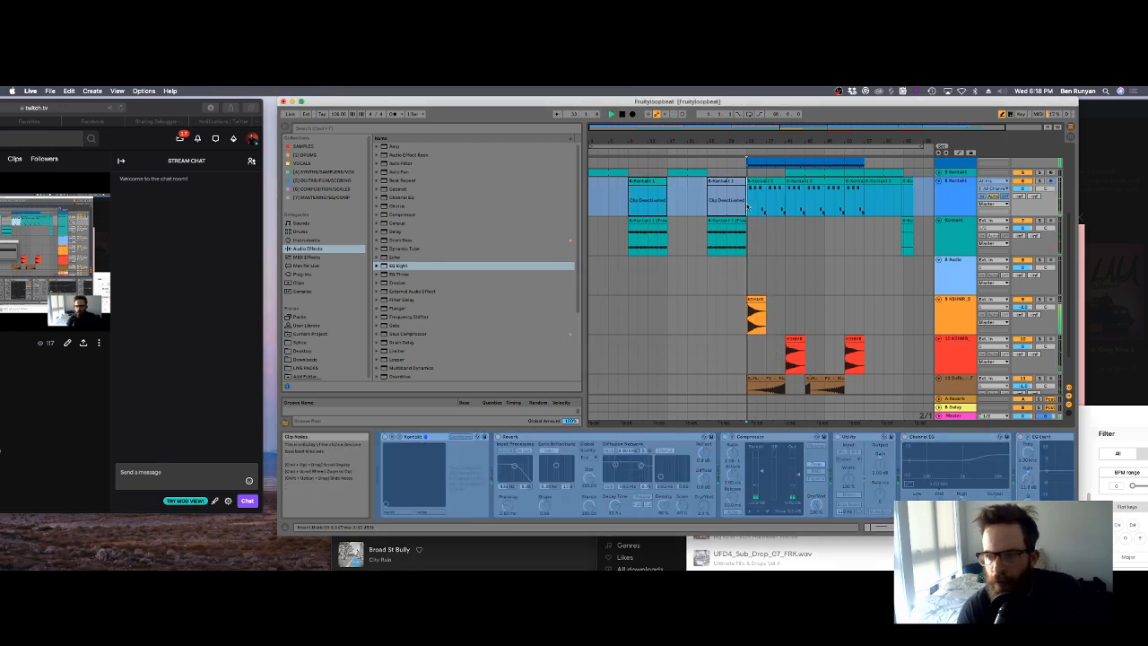
# Step: Duplicate the newly frozen 6 Kontakt track and flatten the copy into an audio track
pyautogui.rightClick(959, 195)
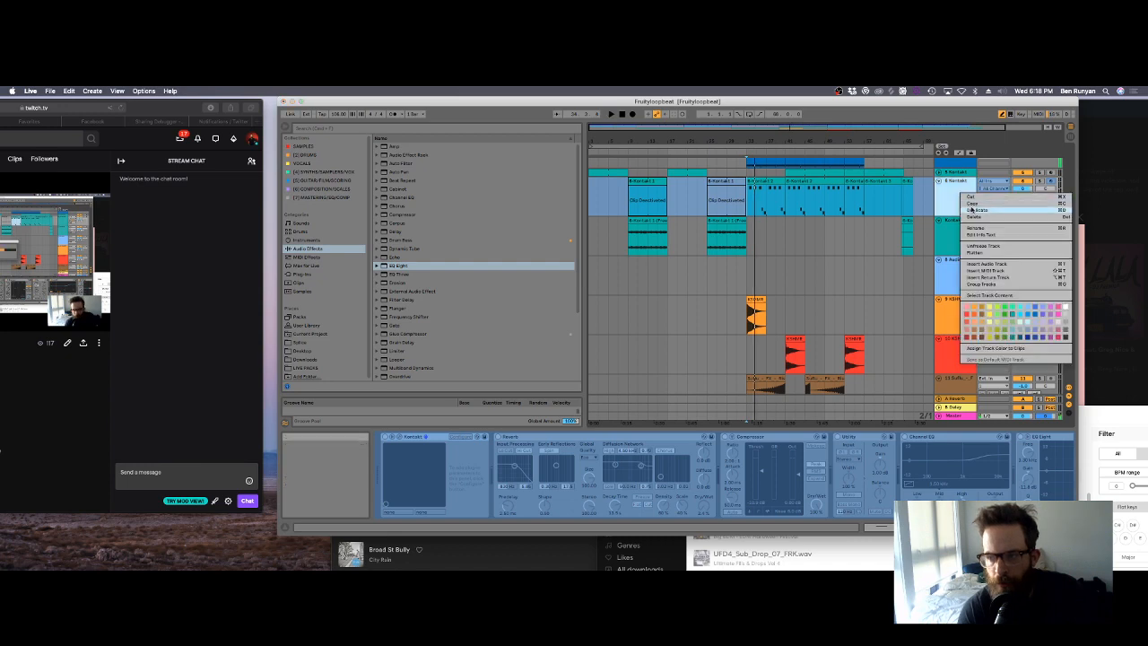
pyautogui.click(974, 209)
pyautogui.rightClick(958, 223)
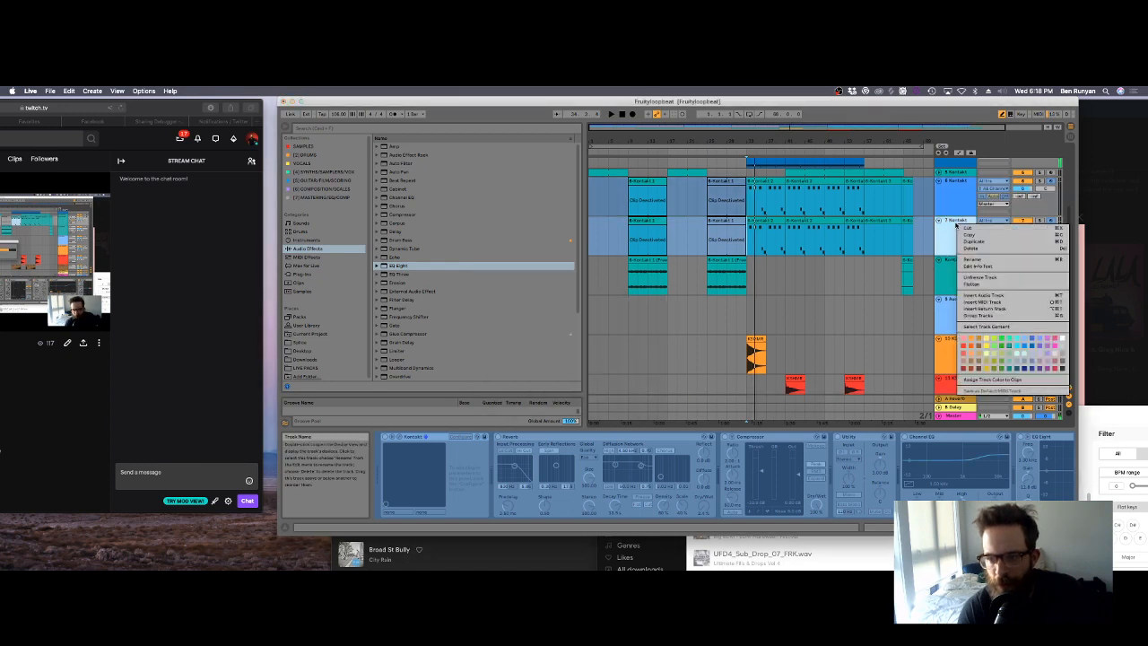
pyautogui.click(973, 284)
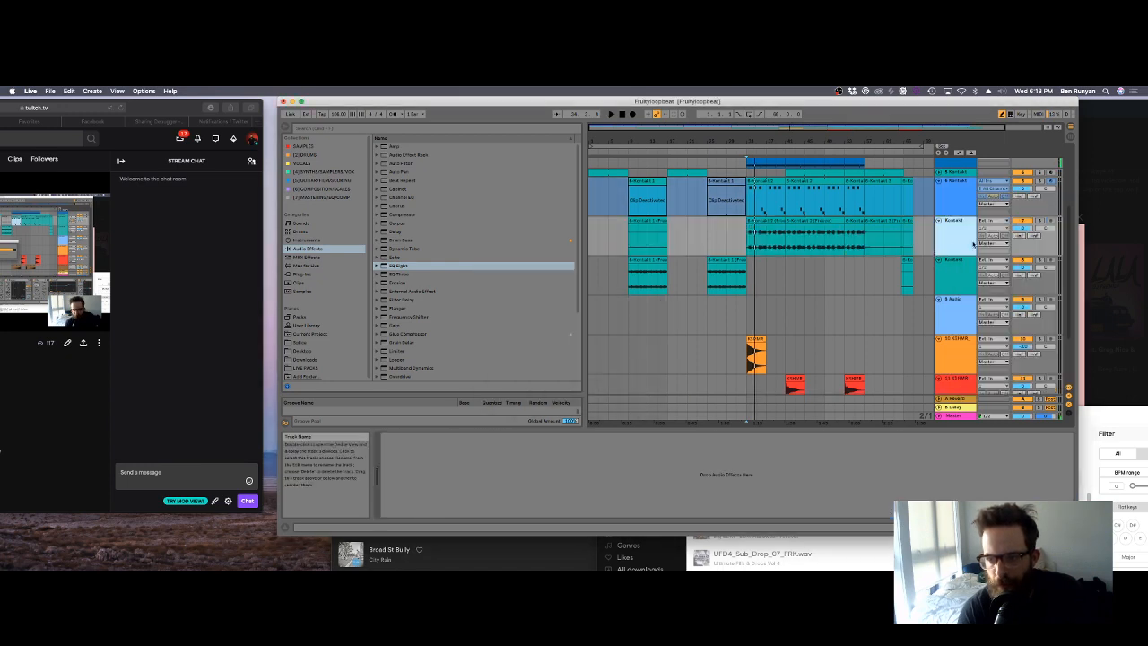
# Step: Unfreeze the original 6 Kontakt track and deactivate all its clips from bar 33 to the end
pyautogui.rightClick(952, 185)
pyautogui.click(972, 240)
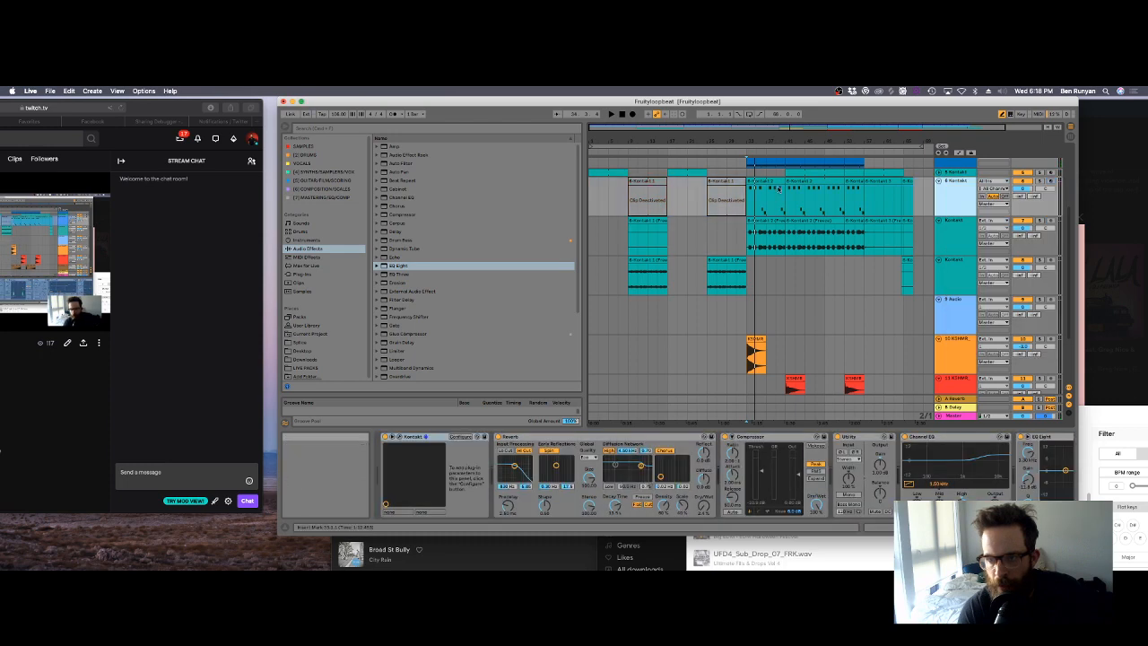
pyautogui.moveTo(934, 189); pyautogui.dragTo(932, 189)
pyautogui.press('0')
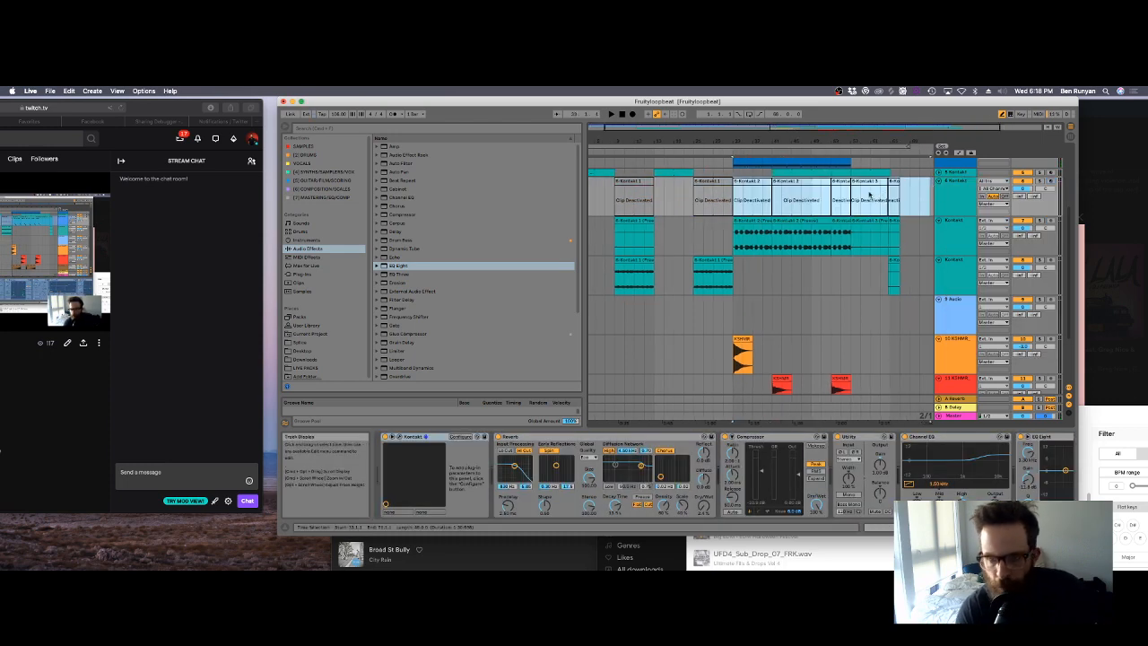
# Step: Play the arrangement from bar 25 and review all the tracks against the flattened Kontakt audio
pyautogui.moveTo(917, 231); pyautogui.dragTo(902, 227)
pyautogui.click(712, 233)
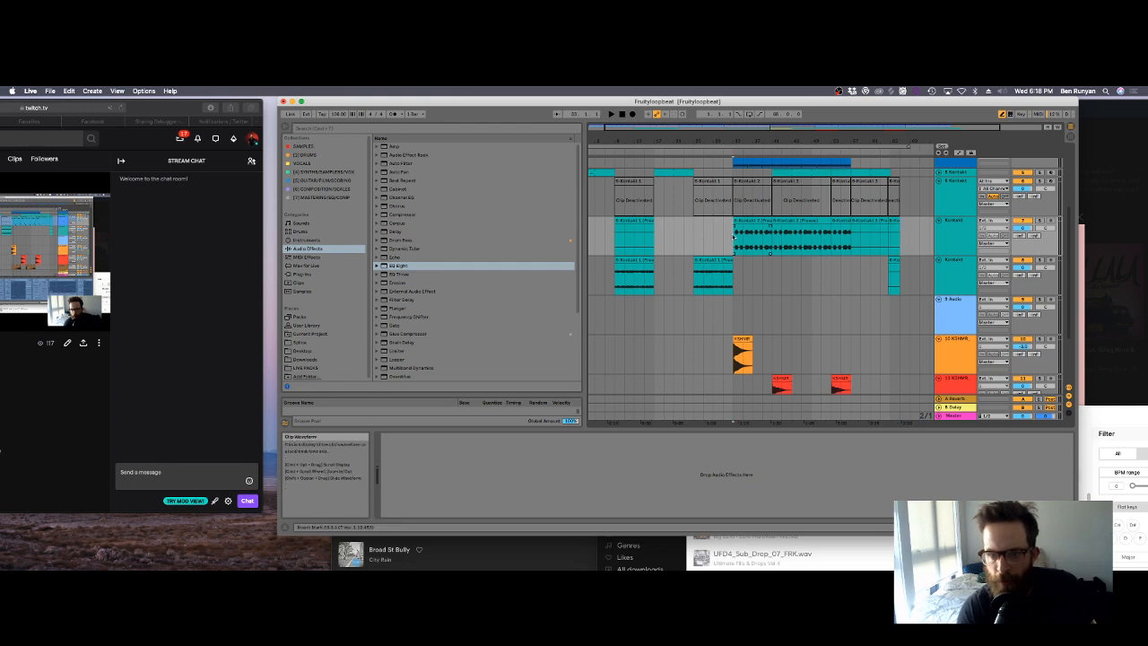
pyautogui.click(694, 230)
pyautogui.press('space')
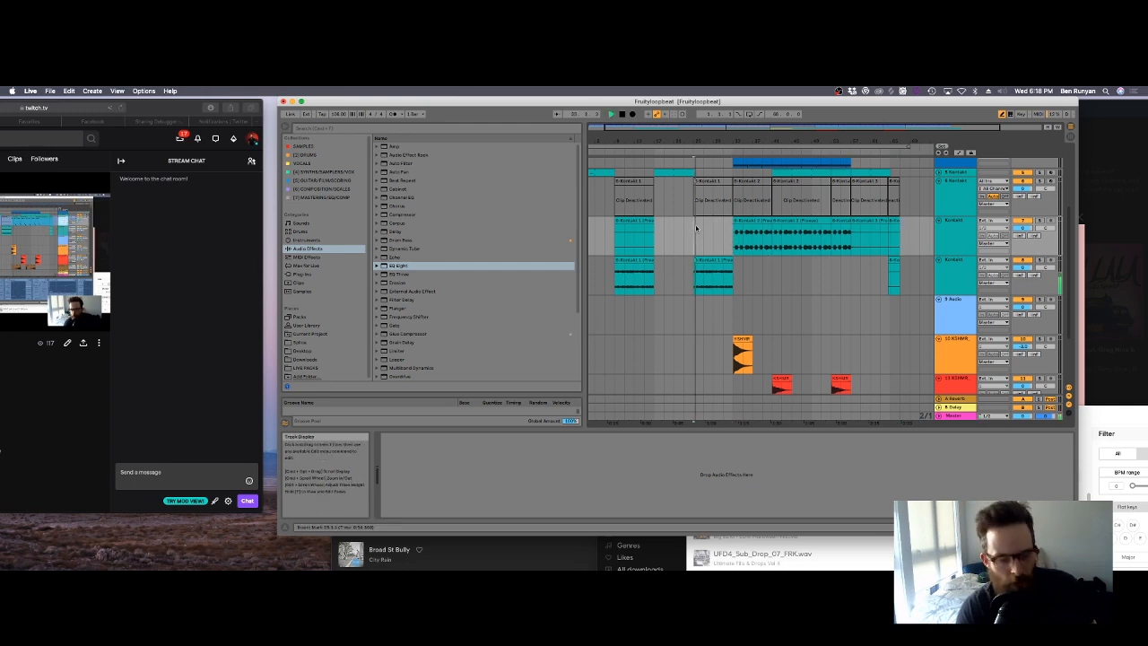
pyautogui.scroll(-3, 733, 239)
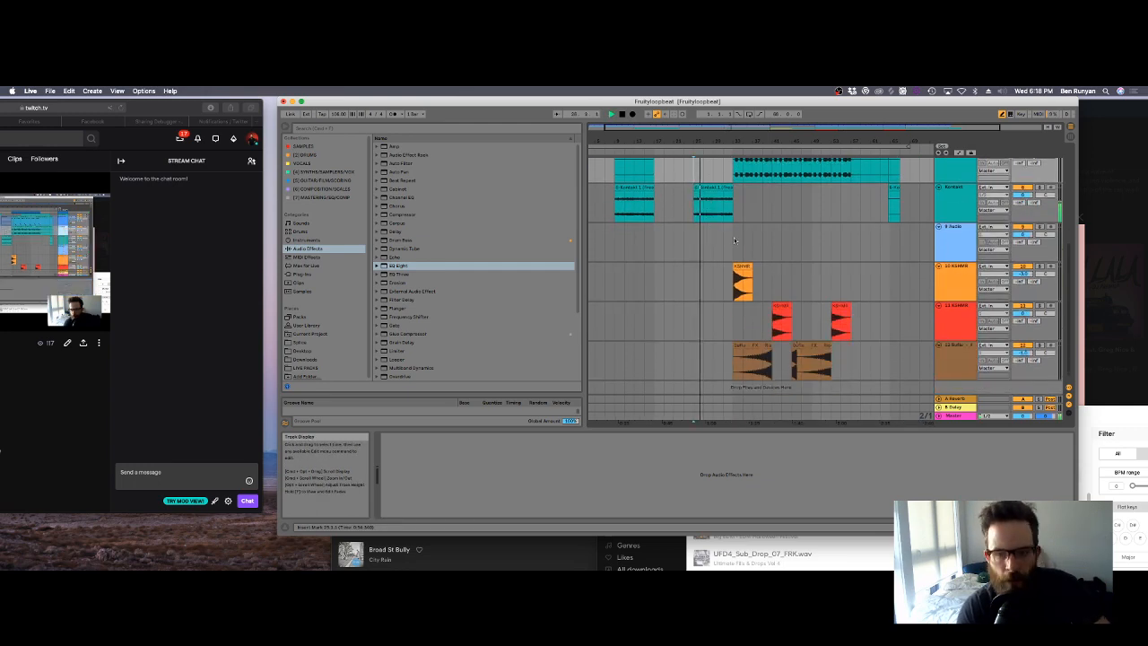
pyautogui.scroll(5, 733, 239)
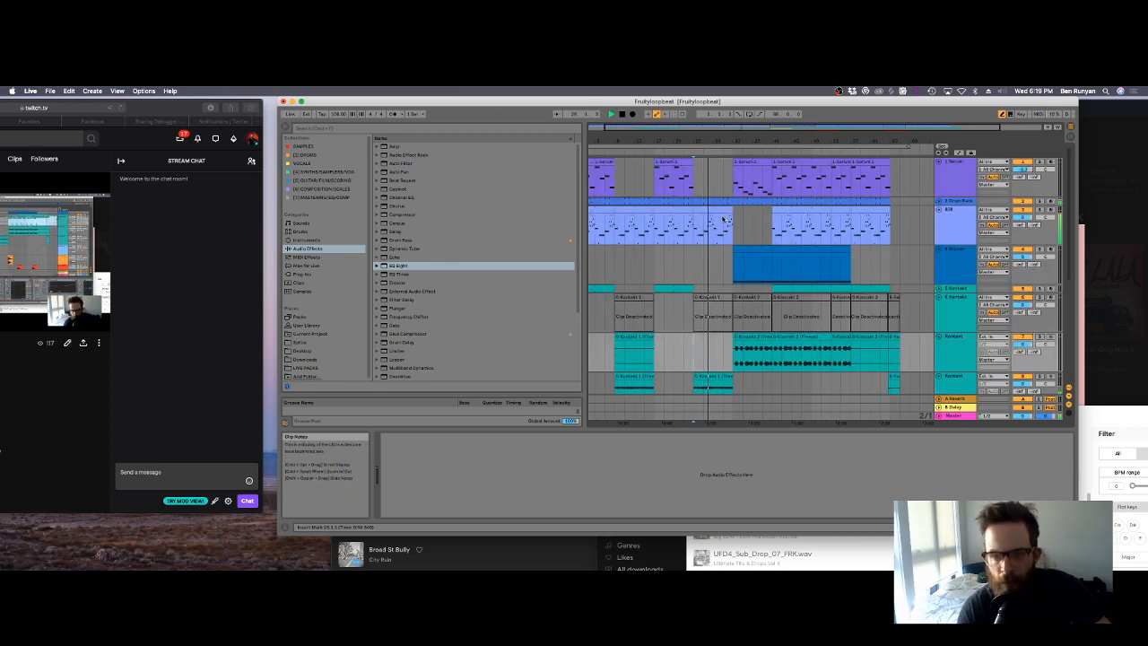
pyautogui.scroll(-4, 733, 239)
pyautogui.scroll(-4, 760, 362)
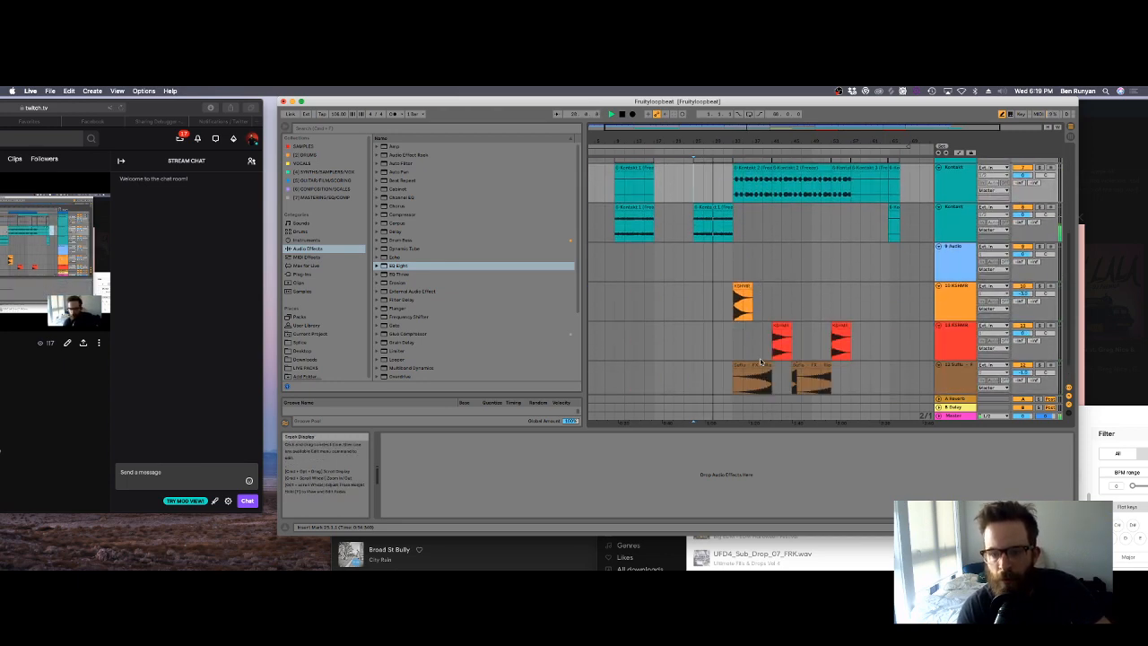
pyautogui.scroll(8, 760, 363)
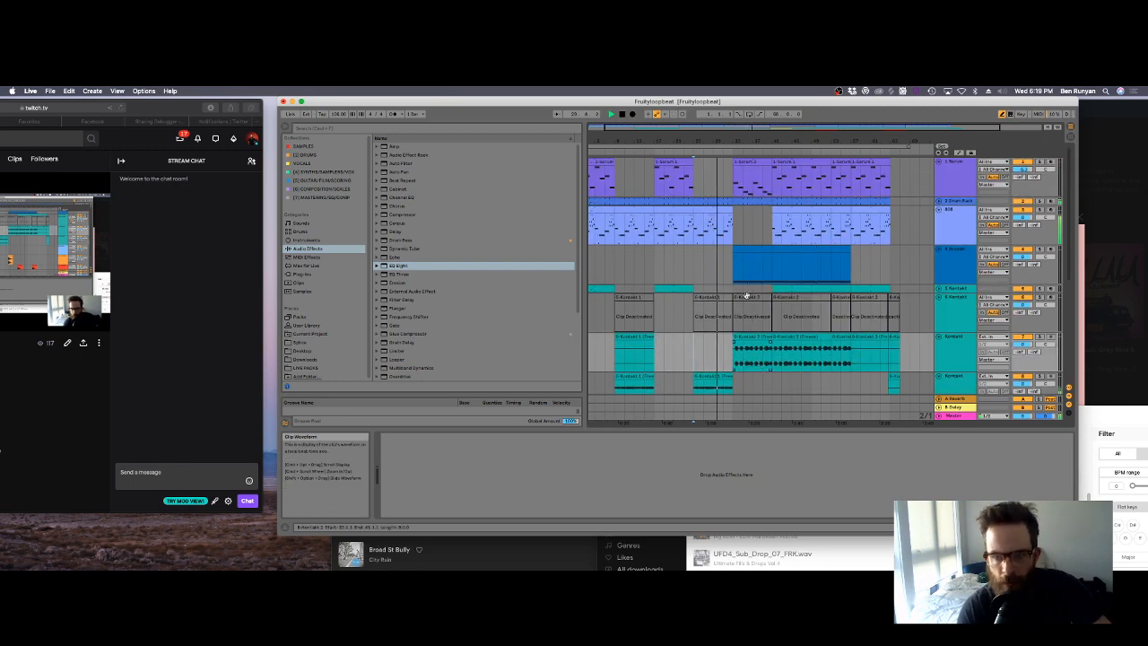
# Step: Fold the original 6 Kontakt track and delete the flattened Kontakt tracks' unneeded clips at bars 9, 57 and 65
pyautogui.click(938, 307)
pyautogui.click(938, 297)
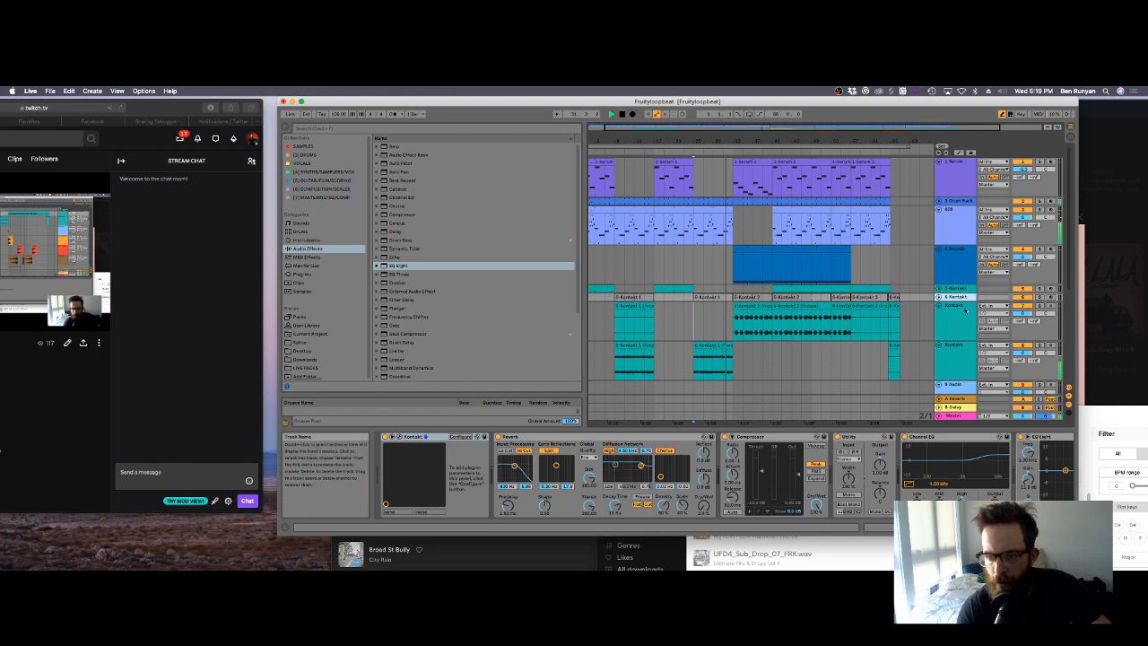
pyautogui.click(634, 306)
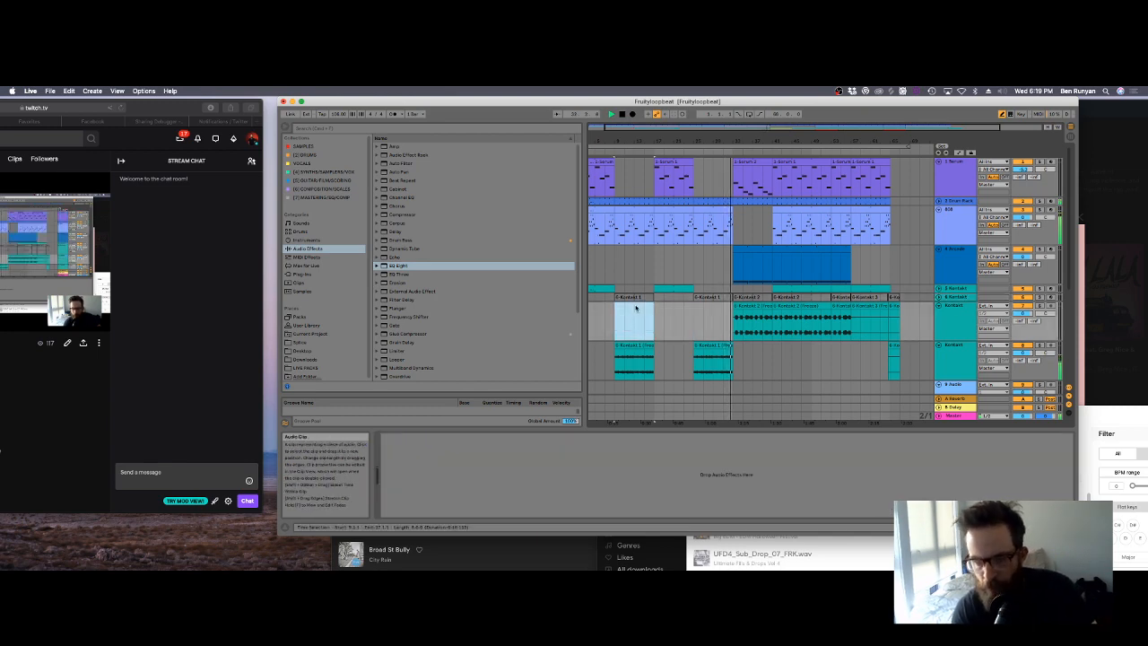
pyautogui.moveTo(635, 306); pyautogui.dragTo(876, 306)
pyautogui.press('Delete')
pyautogui.click(894, 306)
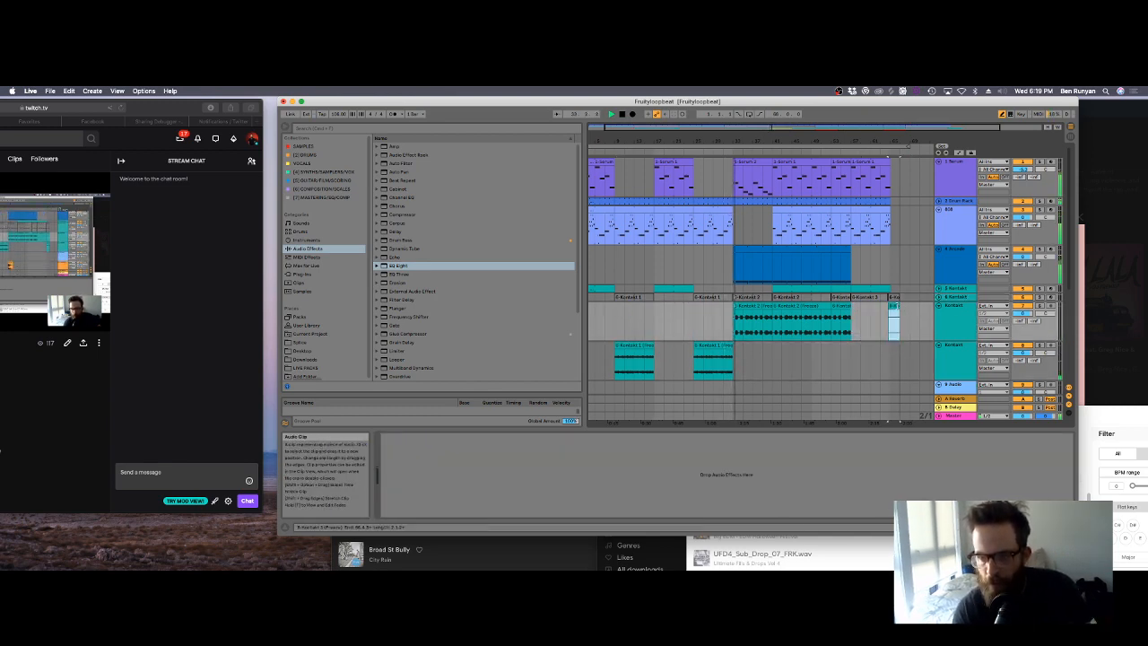
pyautogui.press('Delete')
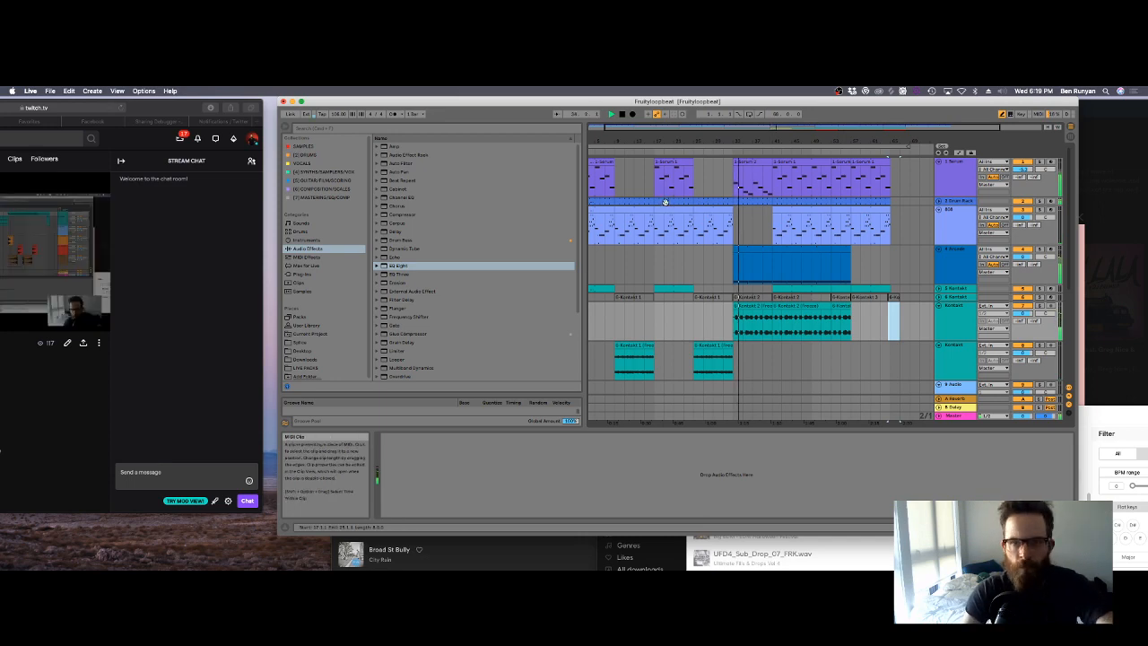
# Step: Play from bar 17 and move a four-bar section of the second flattened Kontakt clip to bars 21–25
pyautogui.click(677, 170)
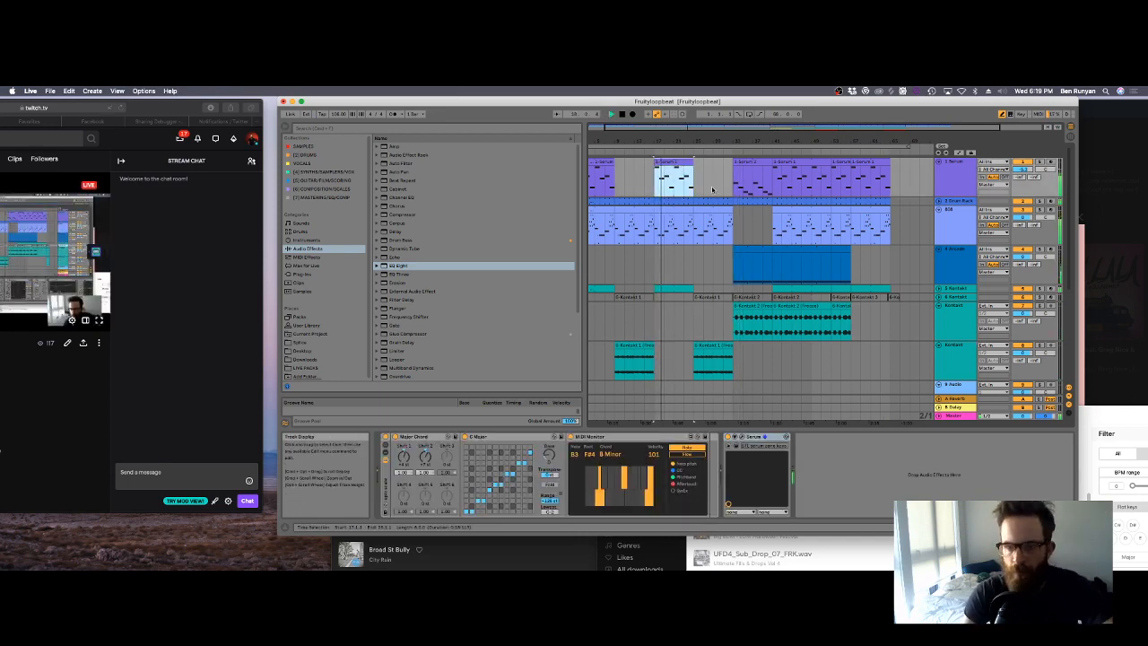
pyautogui.moveTo(698, 179); pyautogui.dragTo(679, 353)
pyautogui.scroll(5, 703, 336)
pyautogui.click(719, 349)
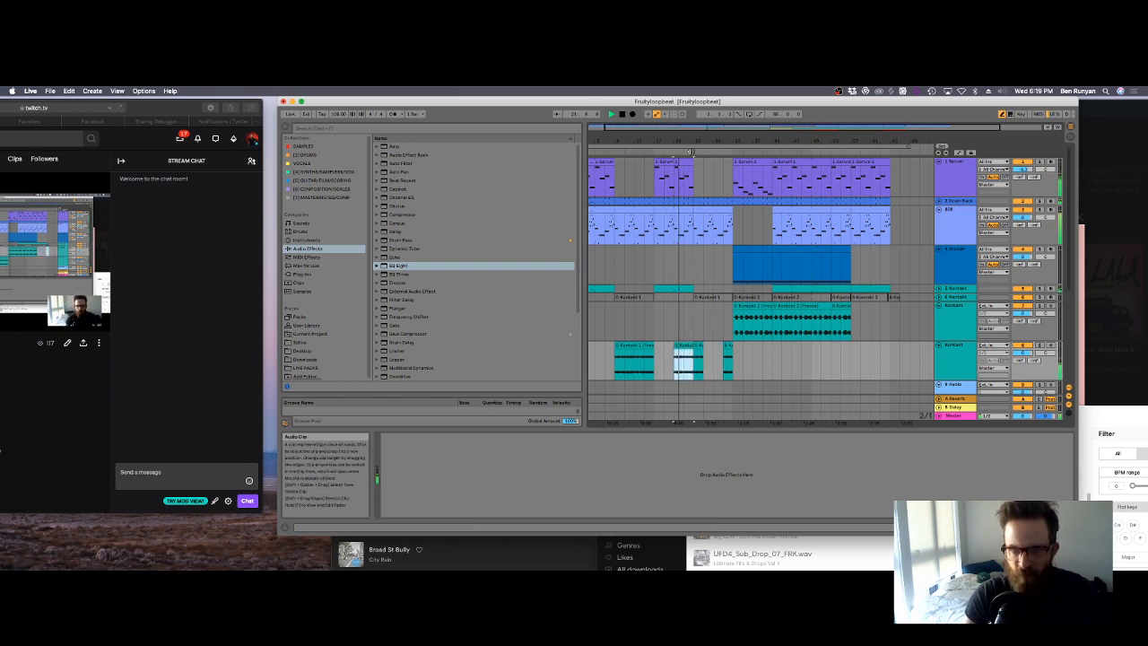
# Step: Delete the time between bars 25 and 33 across all tracks of the arrangement
pyautogui.moveTo(697, 178); pyautogui.dragTo(733, 421)
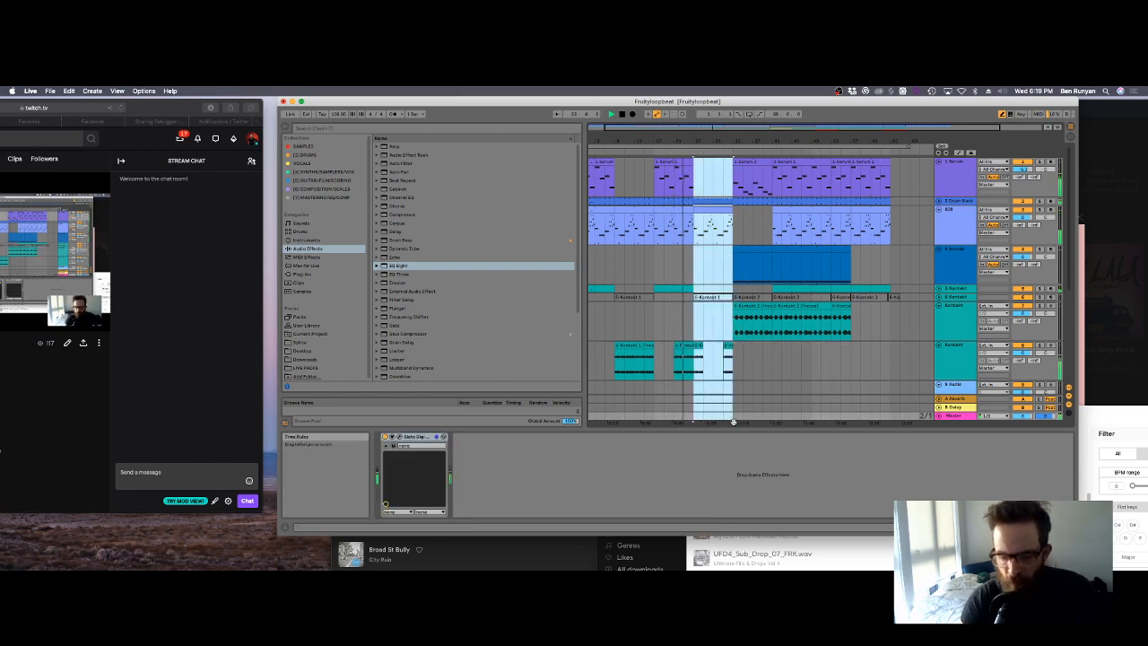
pyautogui.press('super+shift+BackSpace')
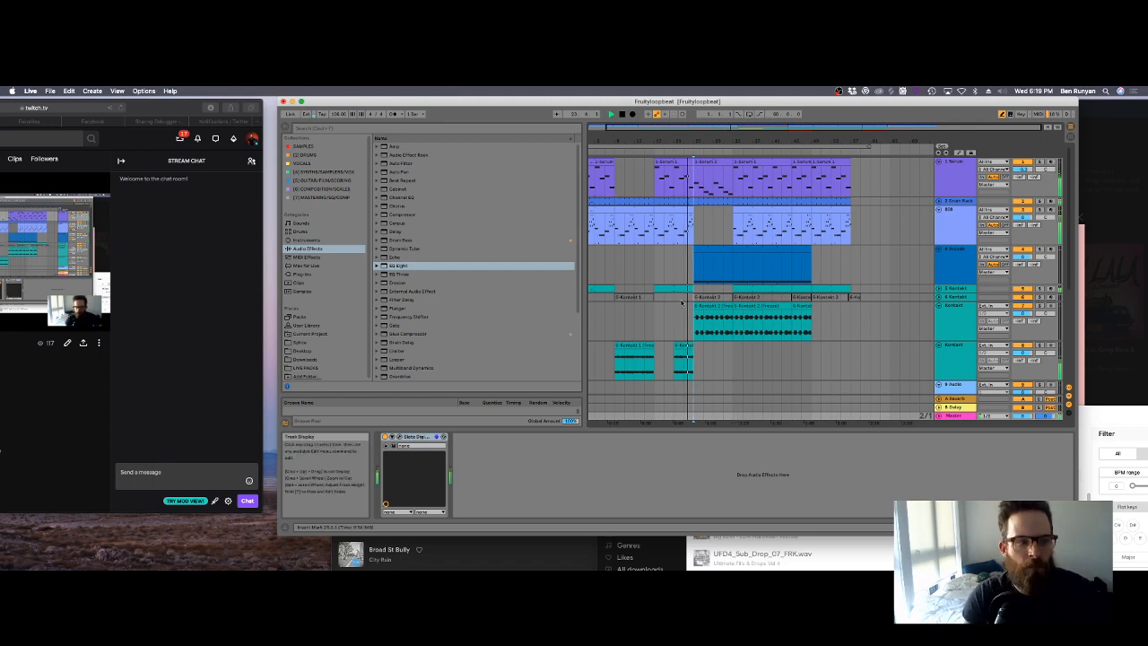
# Step: Add a Utility effect to the flattened Kontakt track that starts at bar 25 and set its gain to -1 dB
pyautogui.scroll(-3, 699, 256)
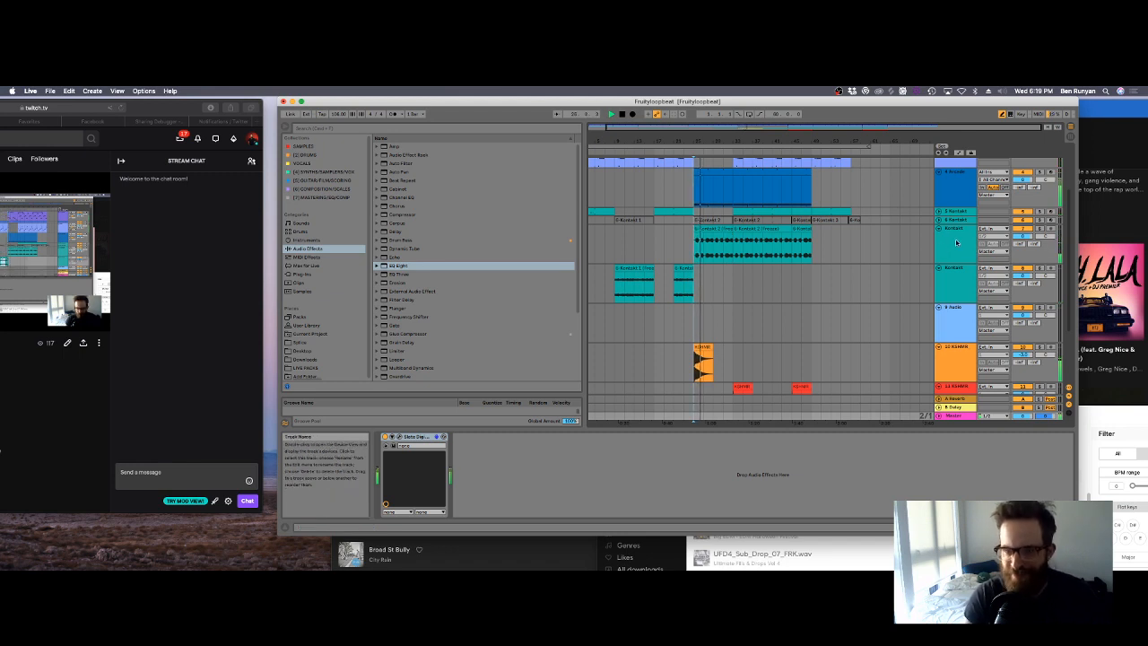
pyautogui.click(727, 247)
pyautogui.scroll(-4, 415, 351)
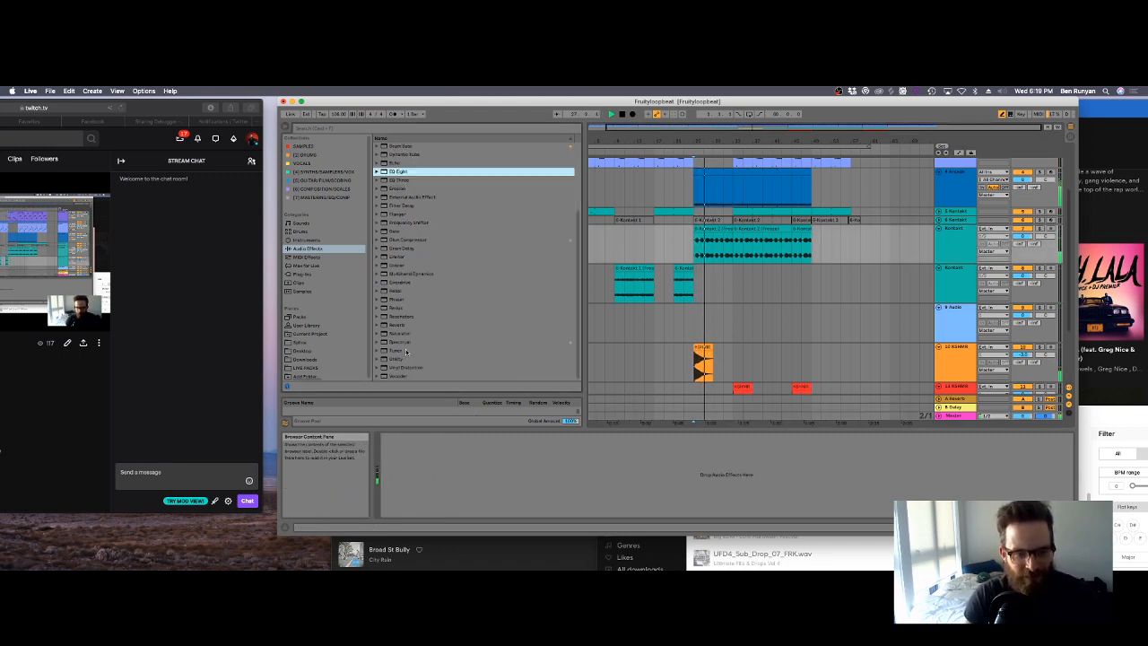
pyautogui.doubleClick(400, 358)
pyautogui.click(401, 365)
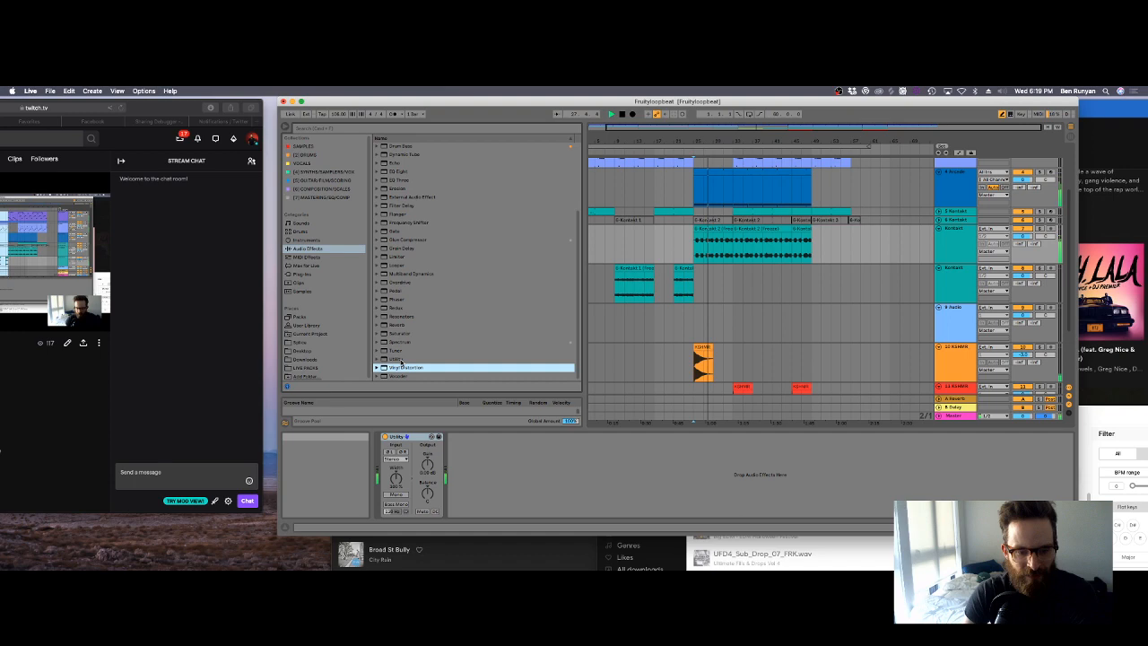
pyautogui.click(430, 466)
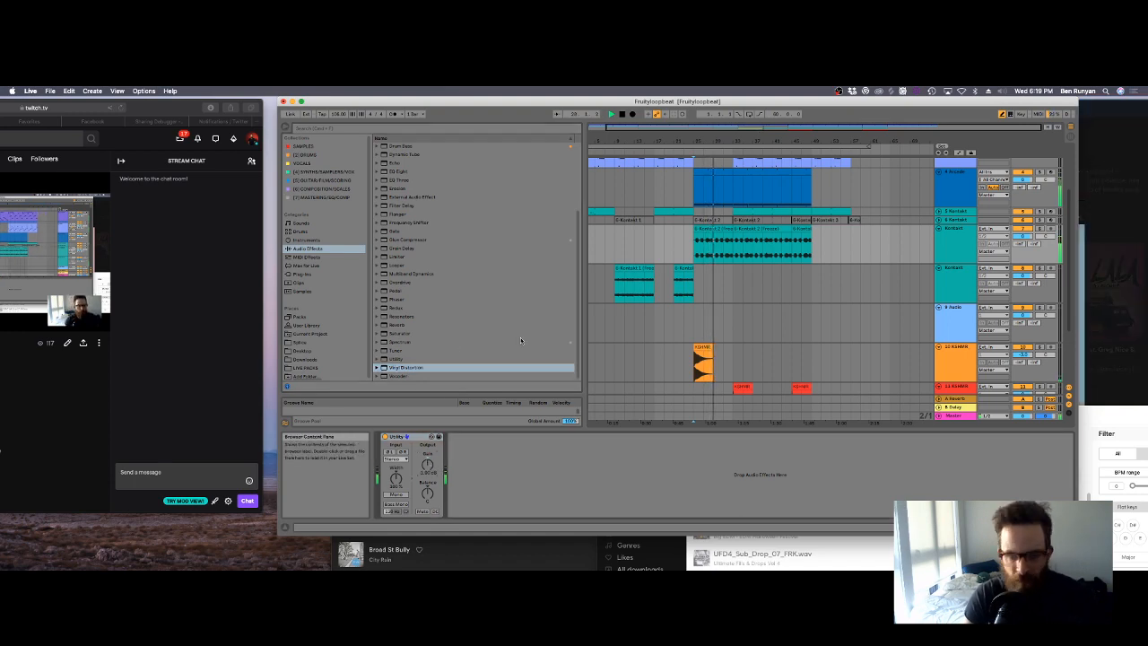
# Step: Delete the empty 9 Audio track below the flattened Kontakt tracks
pyautogui.scroll(4, 698, 294)
pyautogui.scroll(-5, 697, 294)
pyautogui.scroll(5, 700, 293)
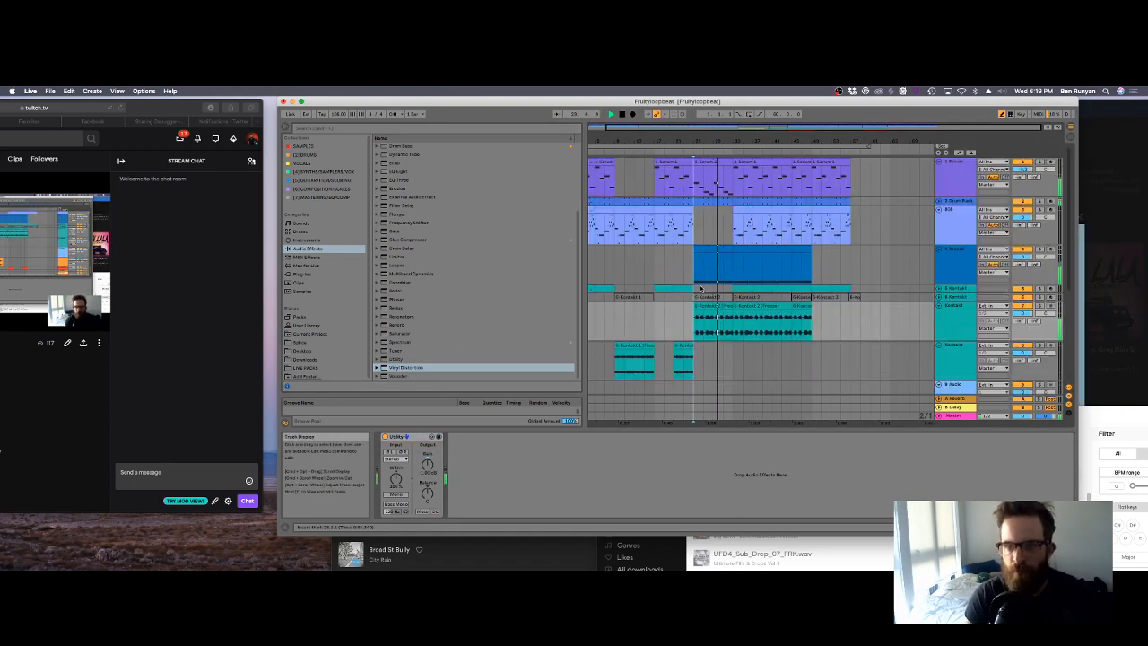
pyautogui.scroll(-3, 705, 287)
pyautogui.click(943, 291)
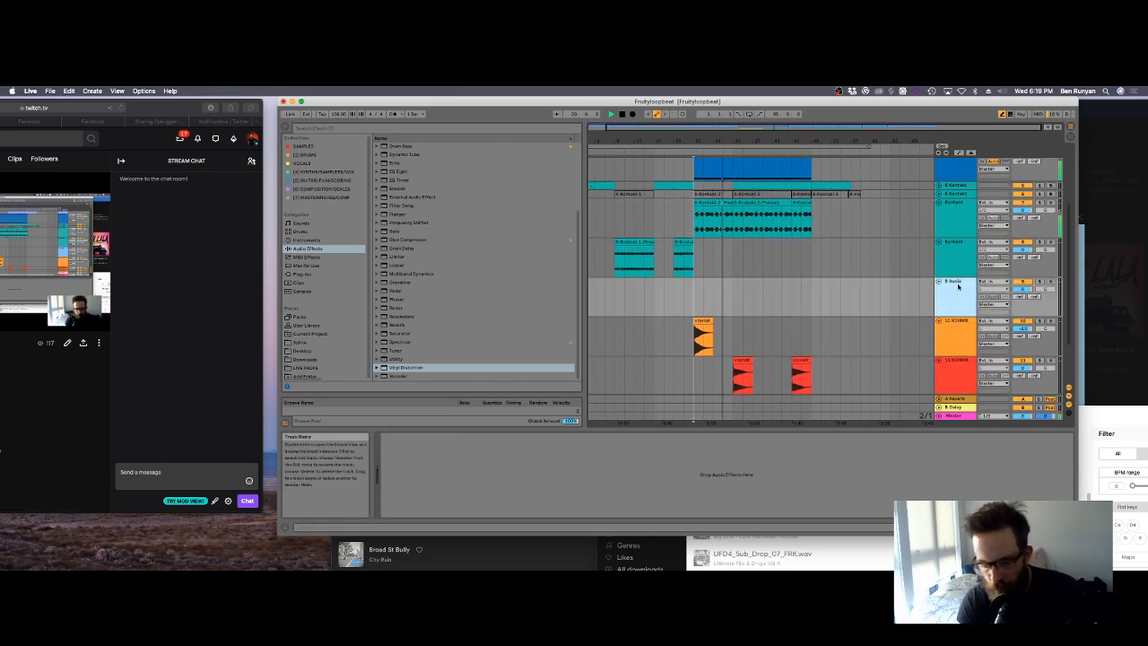
pyautogui.press('Delete')
pyautogui.scroll(-2, 943, 291)
pyautogui.scroll(5, 887, 279)
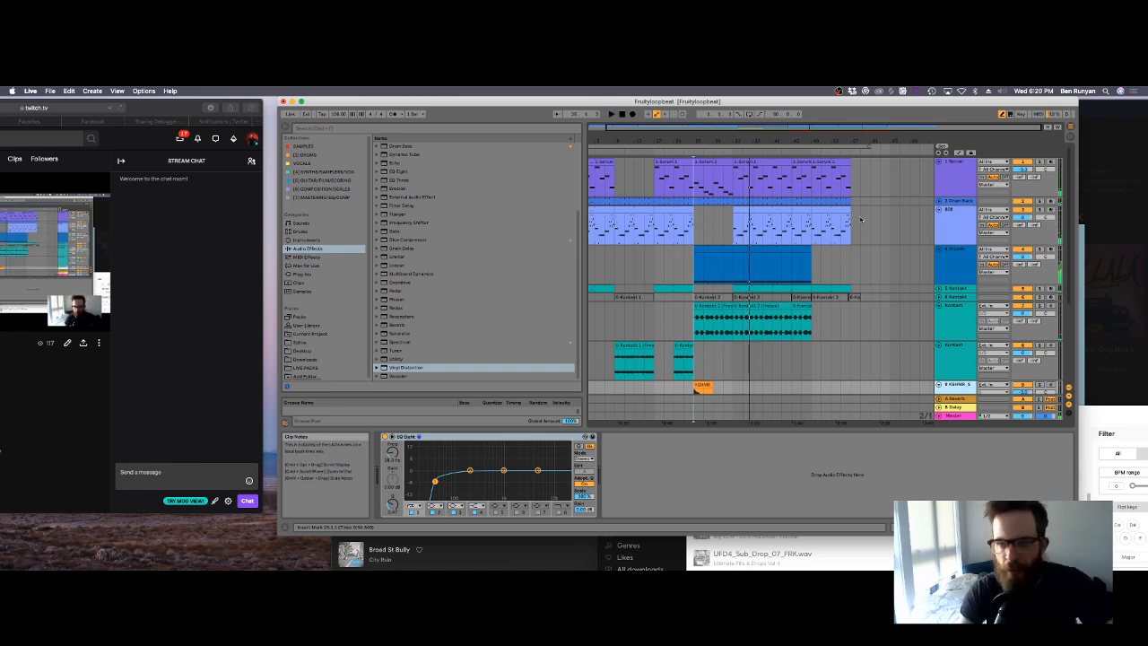
# Step: Insert a MIDI track below the Arcade track and load a Serum instrument on it
pyautogui.rightClick(967, 307)
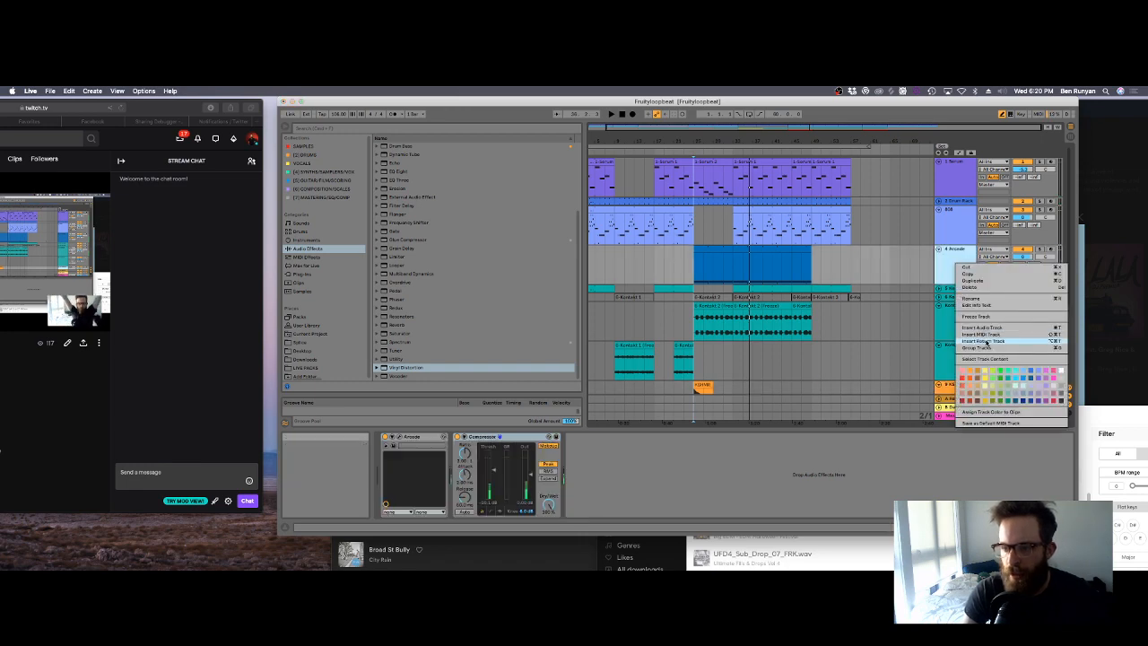
pyautogui.click(972, 339)
pyautogui.click(312, 172)
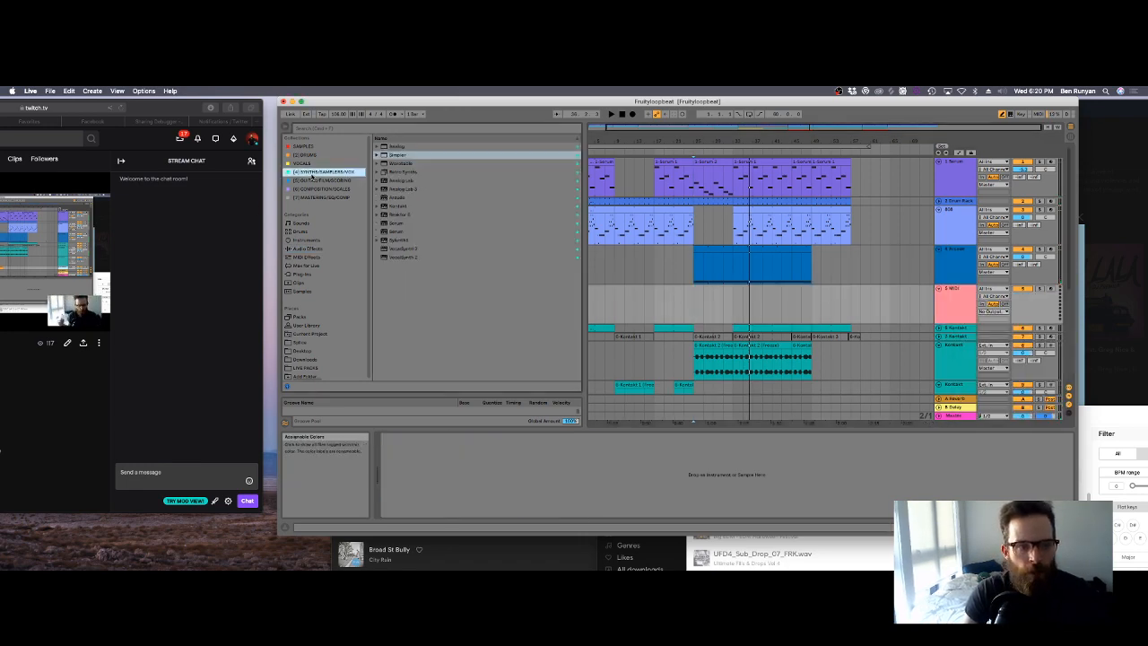
pyautogui.doubleClick(393, 223)
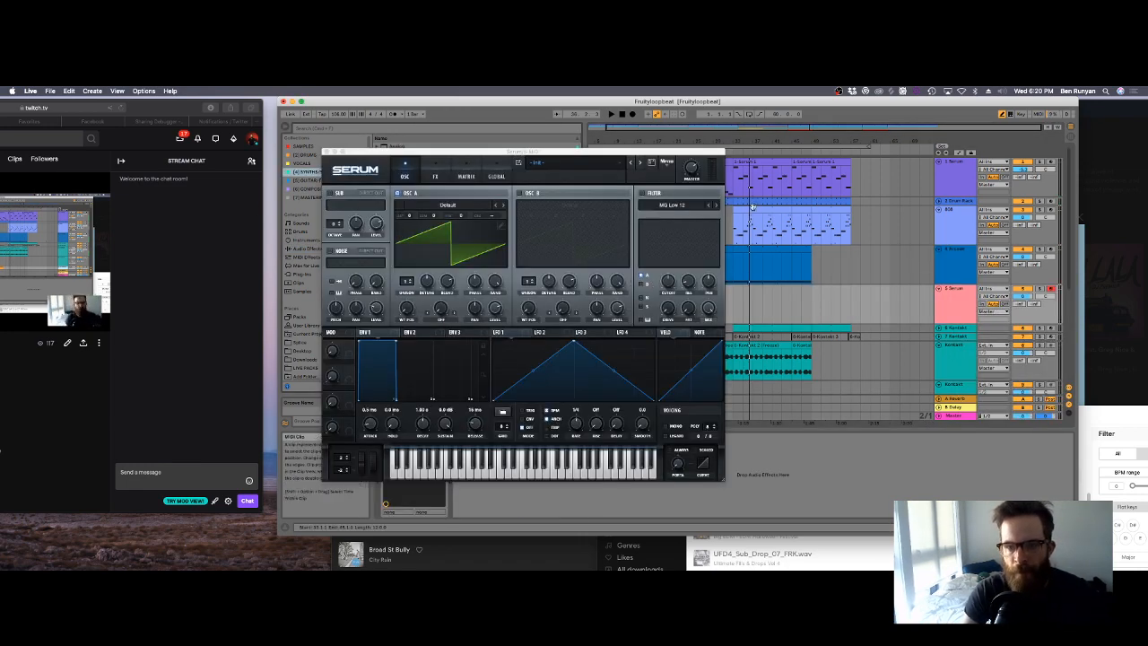
# Step: Copy the 808 clip at bar 33 to the new Serum track and shorten the copy to four bars
pyautogui.click(746, 229)
pyautogui.moveTo(745, 212); pyautogui.dragTo(747, 300)
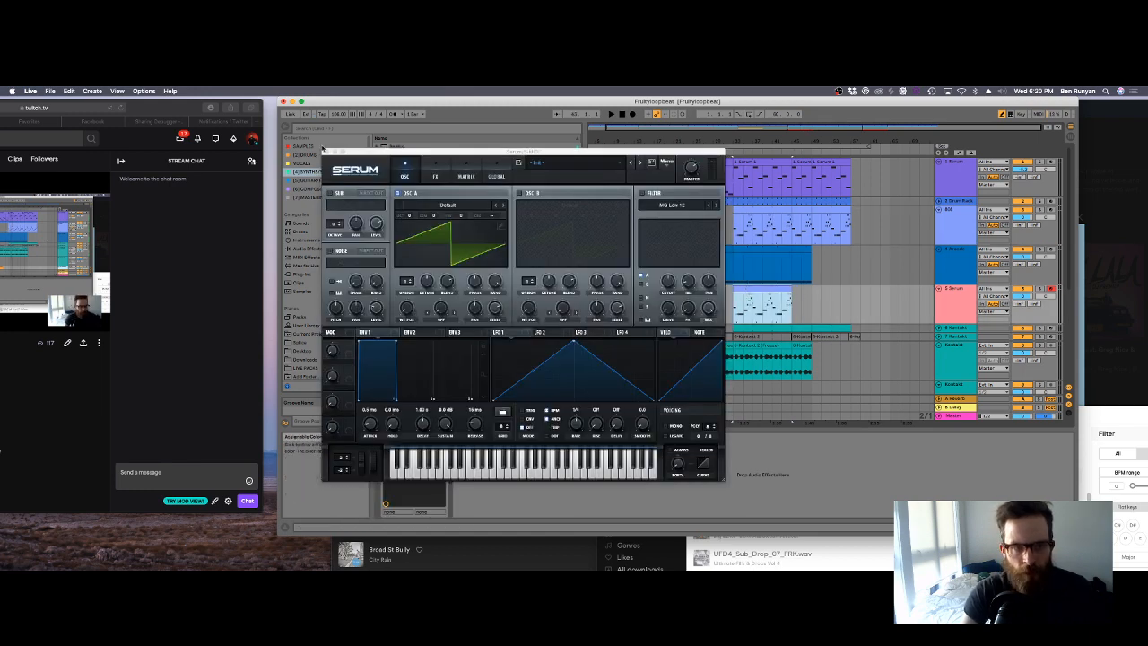
pyautogui.click(327, 157)
pyautogui.click(327, 152)
pyautogui.click(327, 151)
pyautogui.click(327, 150)
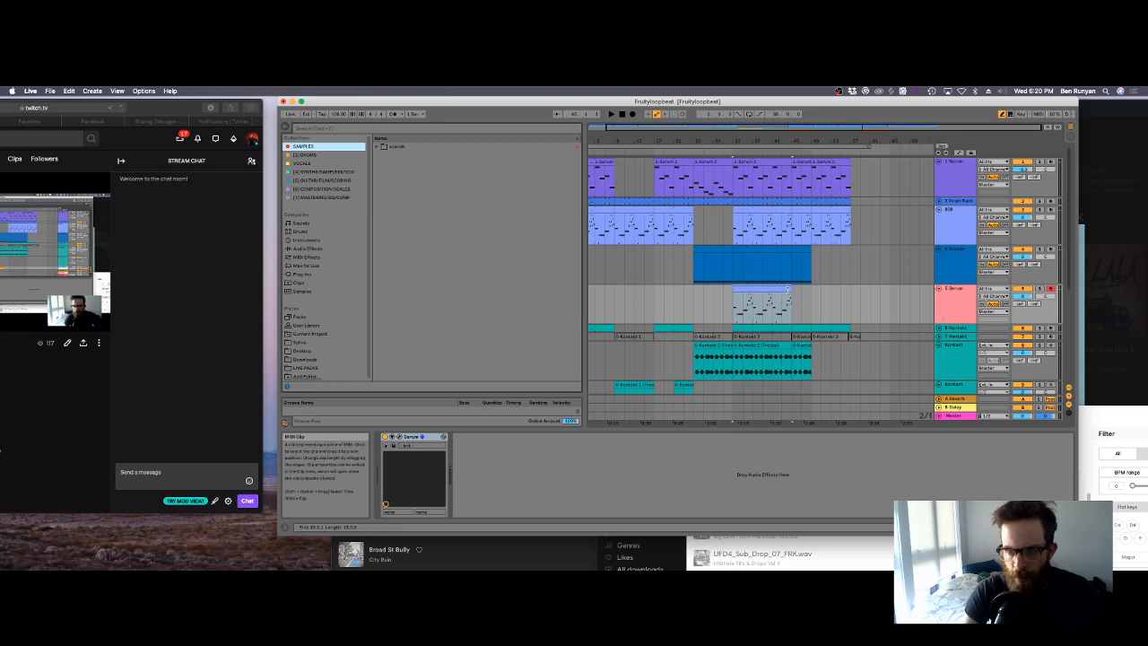
pyautogui.moveTo(791, 289); pyautogui.dragTo(753, 290)
# Step: Open the four-bar Serum clip in the note editor and transpose all its notes down
pyautogui.doubleClick(745, 290)
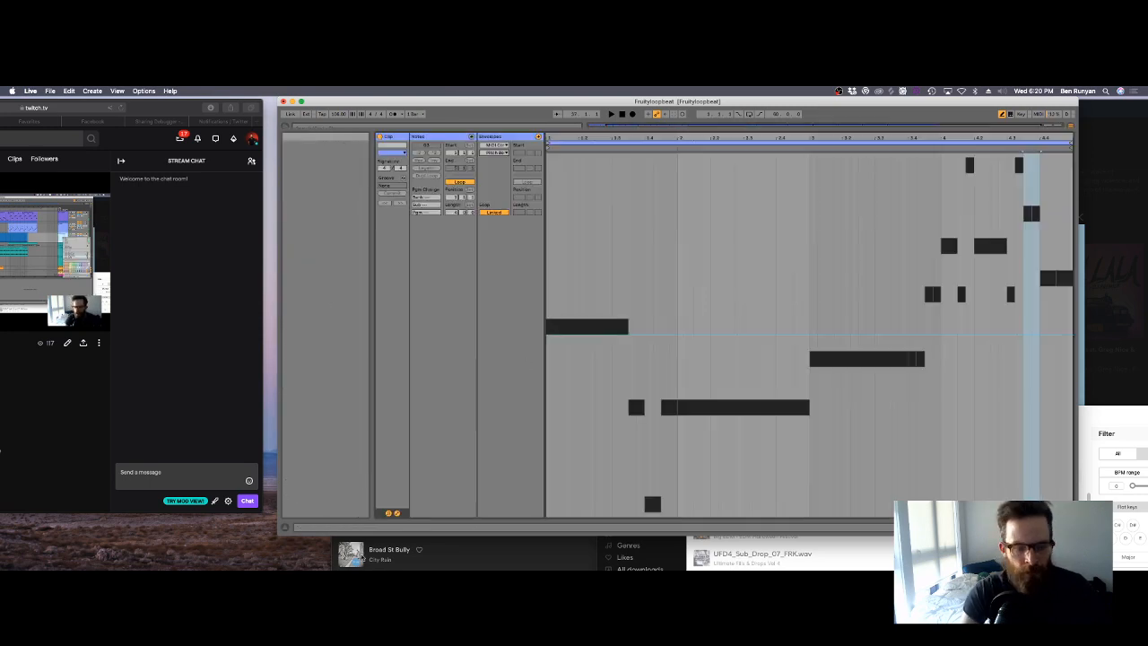
pyautogui.moveTo(532, 238); pyautogui.dragTo(498, 206)
pyautogui.scroll(-2, 536, 261)
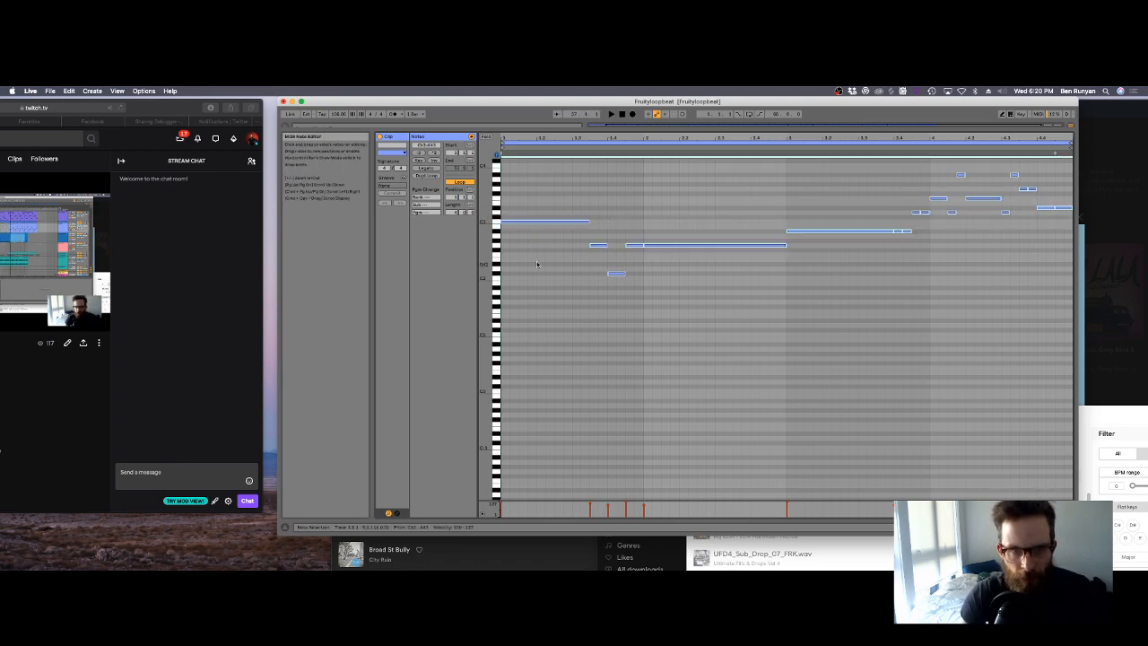
pyautogui.scroll(4, 536, 263)
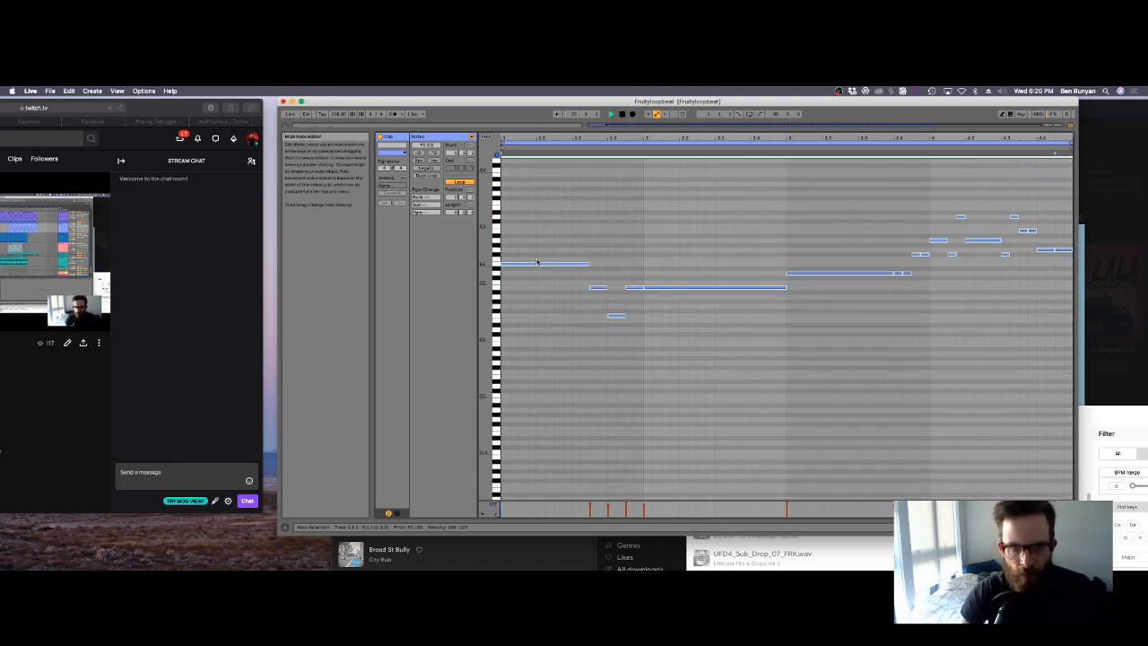
# Step: Play the Serum clip and delete the three short notes between the first note and the long note in bar 2
pyautogui.click(643, 344)
pyautogui.click(598, 287)
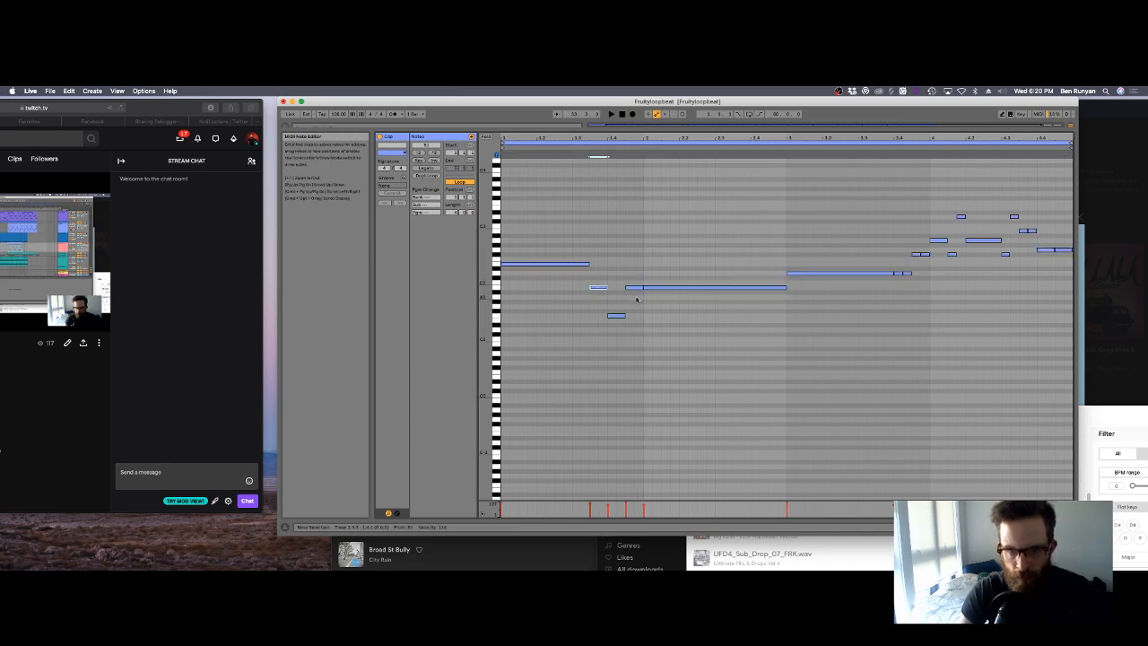
pyautogui.press('space')
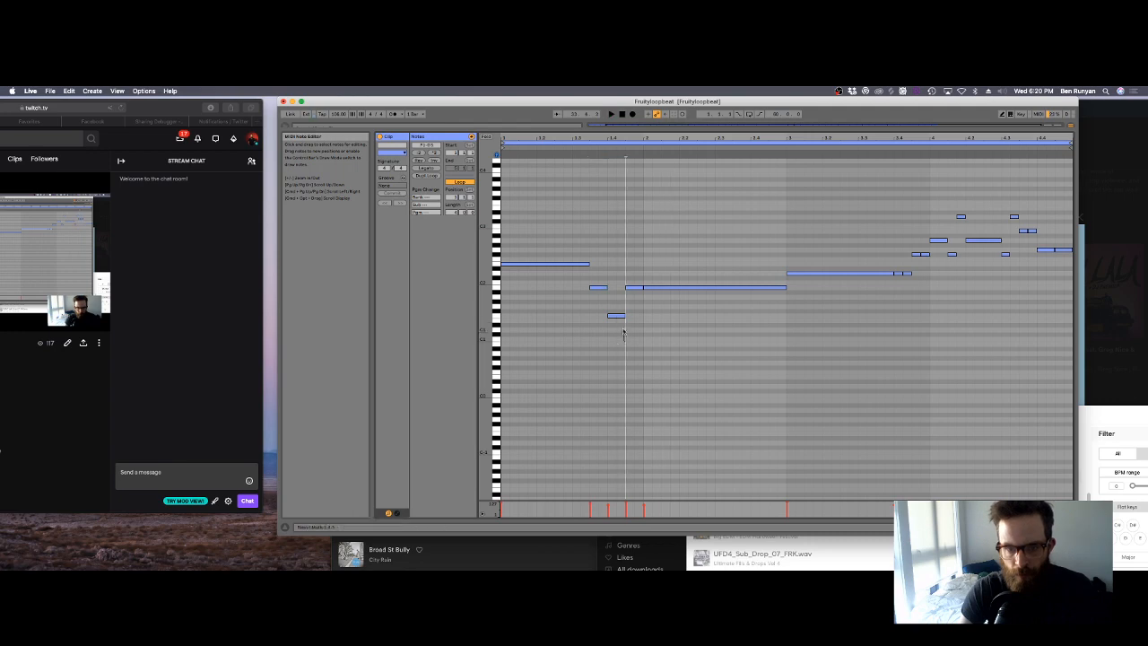
pyautogui.press('space')
pyautogui.moveTo(624, 342); pyautogui.dragTo(594, 282)
pyautogui.press('Delete')
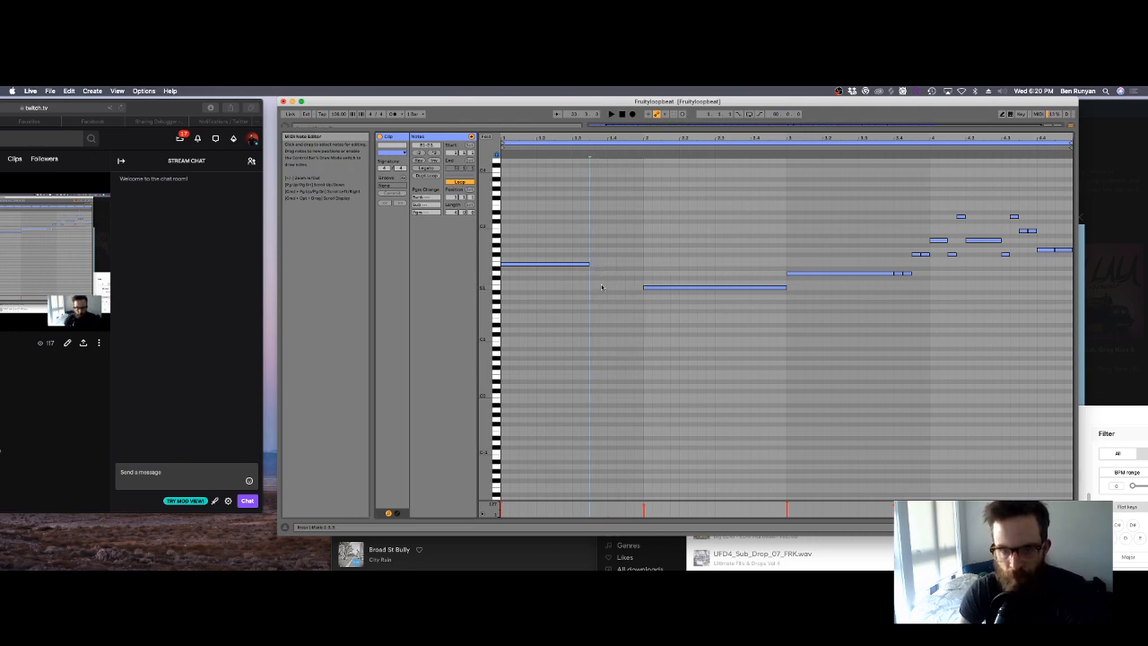
# Step: Remove the short notes at the ends of bars 3 and 4, keeping one sustained note per bar
pyautogui.moveTo(875, 284); pyautogui.dragTo(855, 254)
pyautogui.click(914, 282)
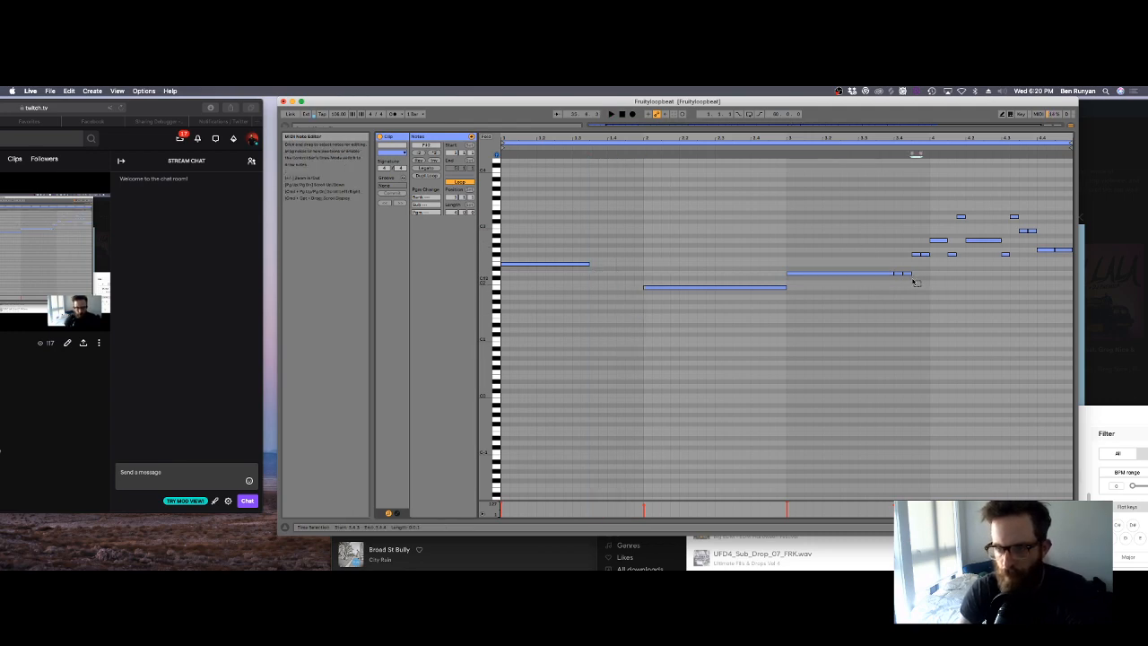
pyautogui.press('Delete')
pyautogui.moveTo(930, 273); pyautogui.dragTo(1102, 231)
pyautogui.press('Delete')
pyautogui.click(936, 241)
pyautogui.moveTo(884, 278); pyautogui.dragTo(923, 193)
pyautogui.press('Delete')
pyautogui.press('Delete')
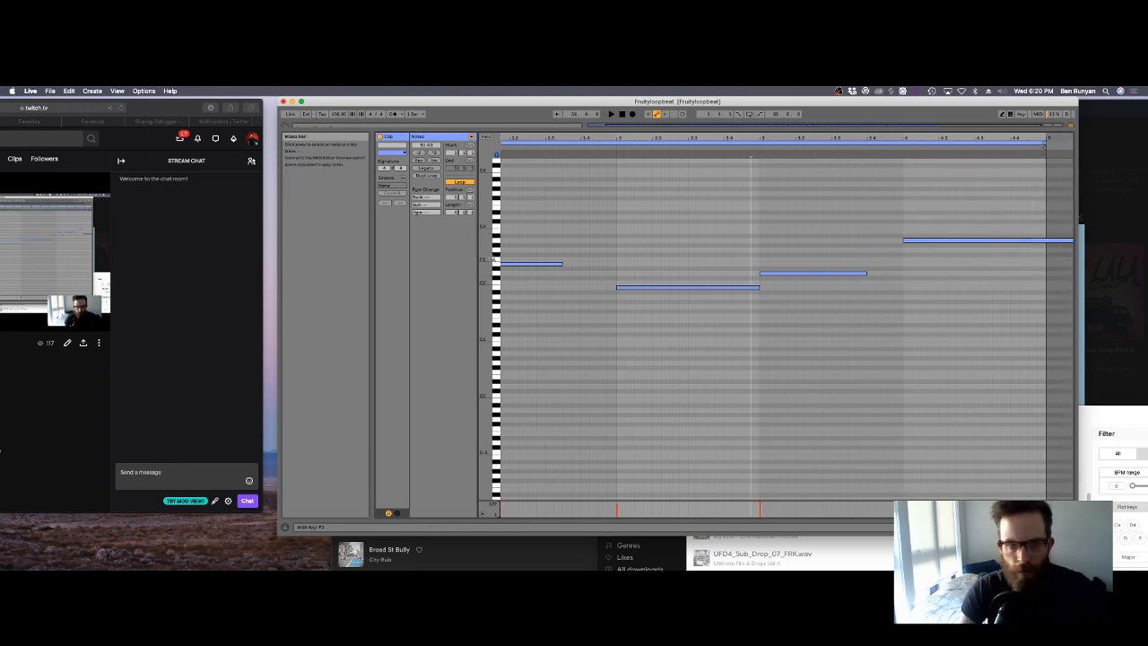
# Step: Transpose the four remaining Serum notes down an octave and make them legato
pyautogui.click(429, 170)
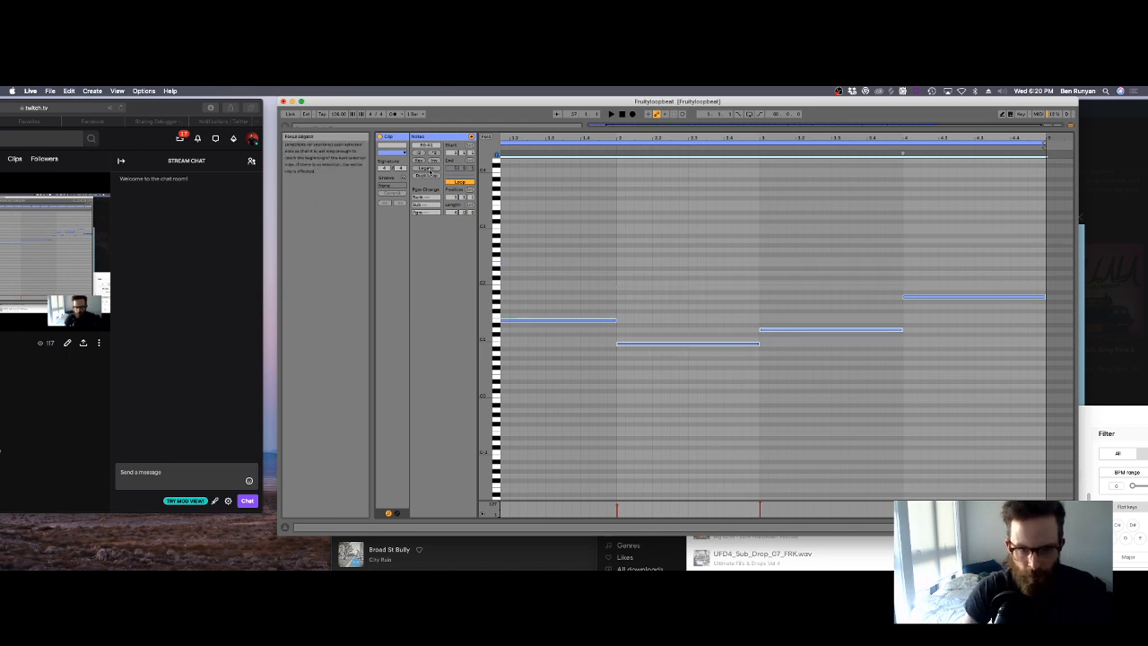
pyautogui.press('space')
pyautogui.hotkey('shift', 'Tab')
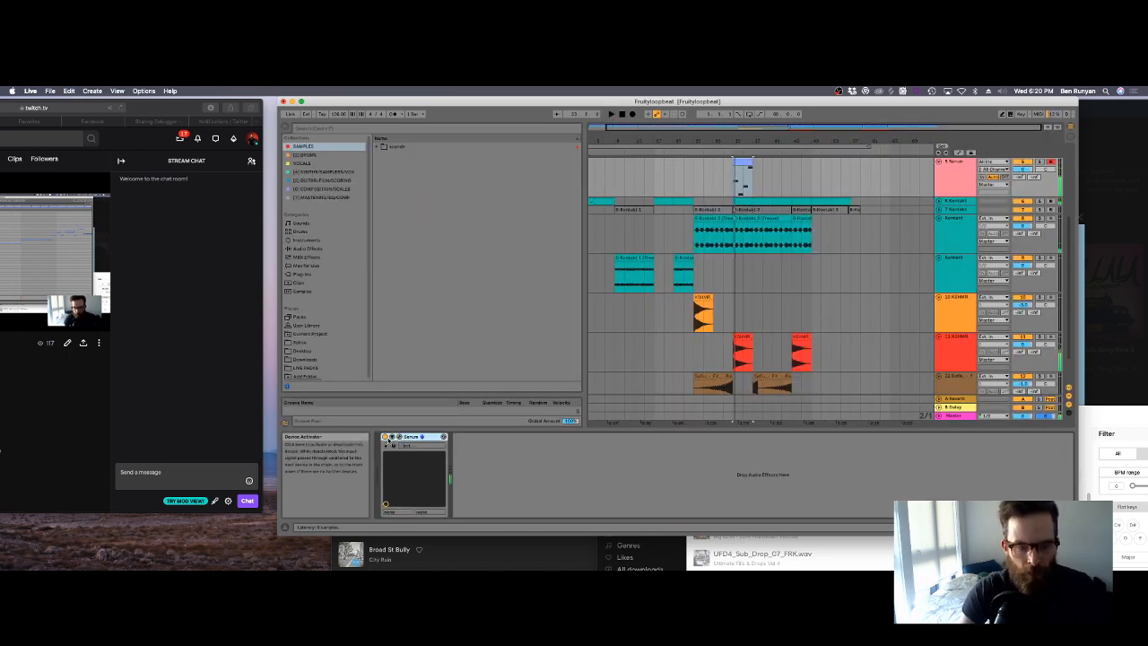
# Step: Play the new Serum part while raising oscillator A's unison voices and adjusting Serum's master volume
pyautogui.click(395, 437)
pyautogui.press('space')
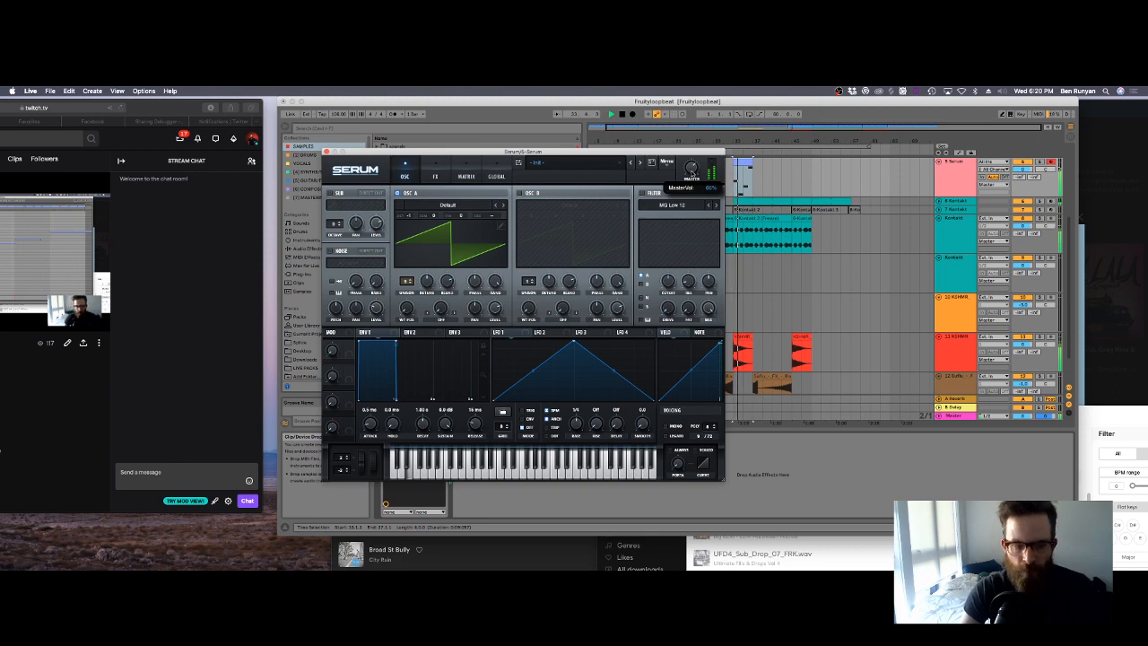
pyautogui.click(326, 152)
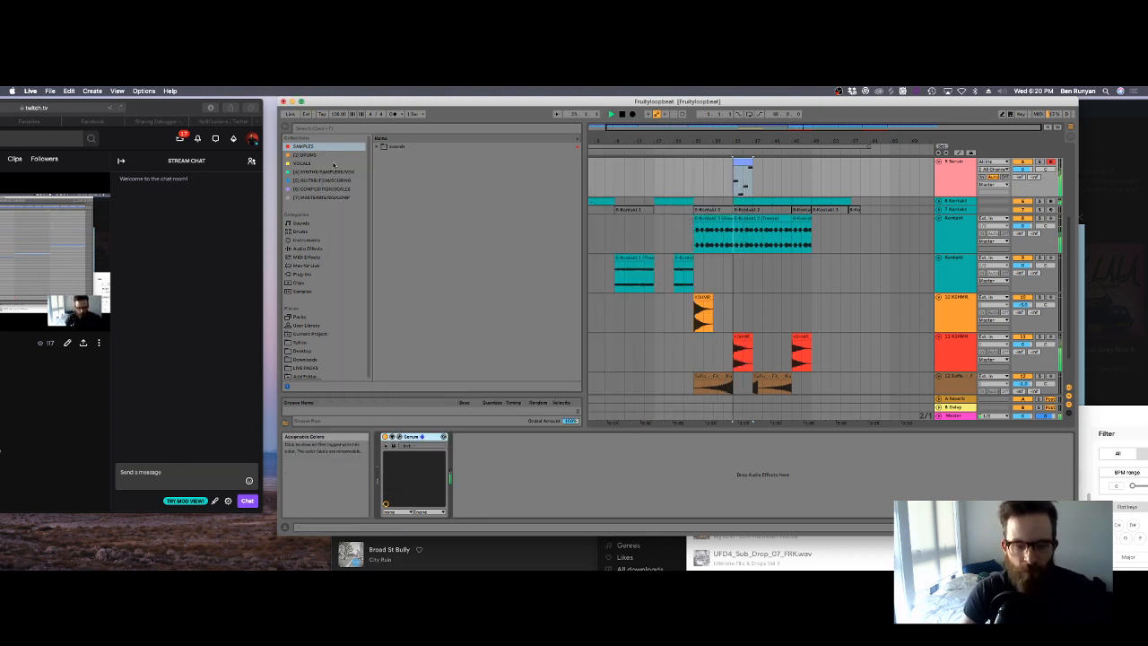
pyautogui.click(402, 436)
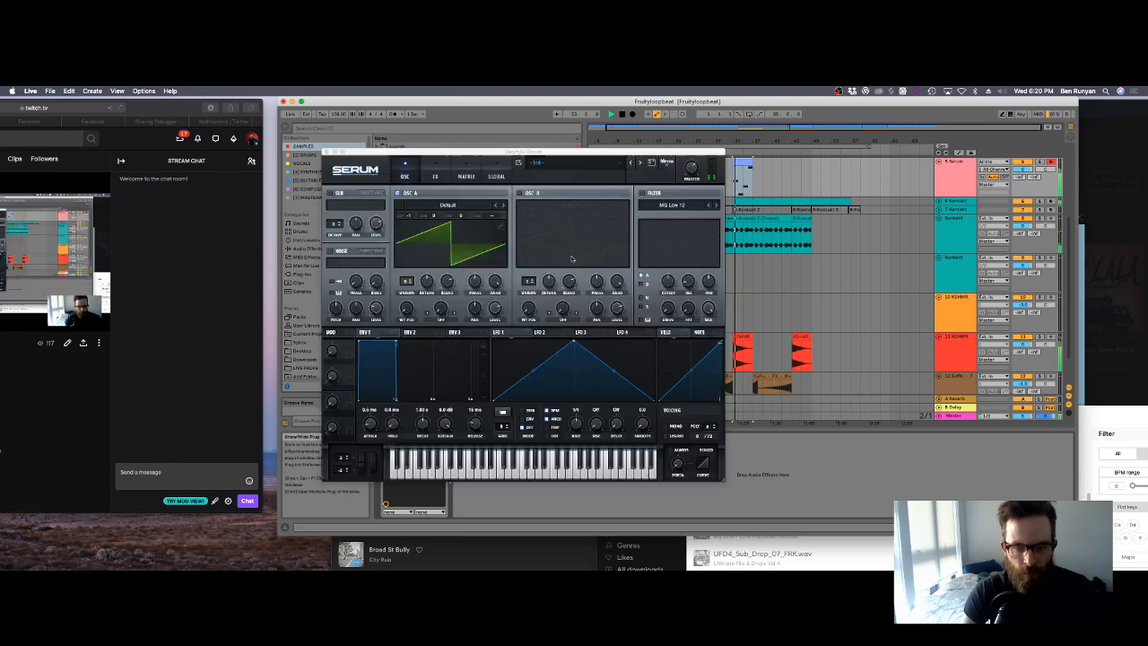
# Step: Enable Serum's filter as MG Low 24 and lower its cutoff while rebalancing the master volume
pyautogui.click(648, 193)
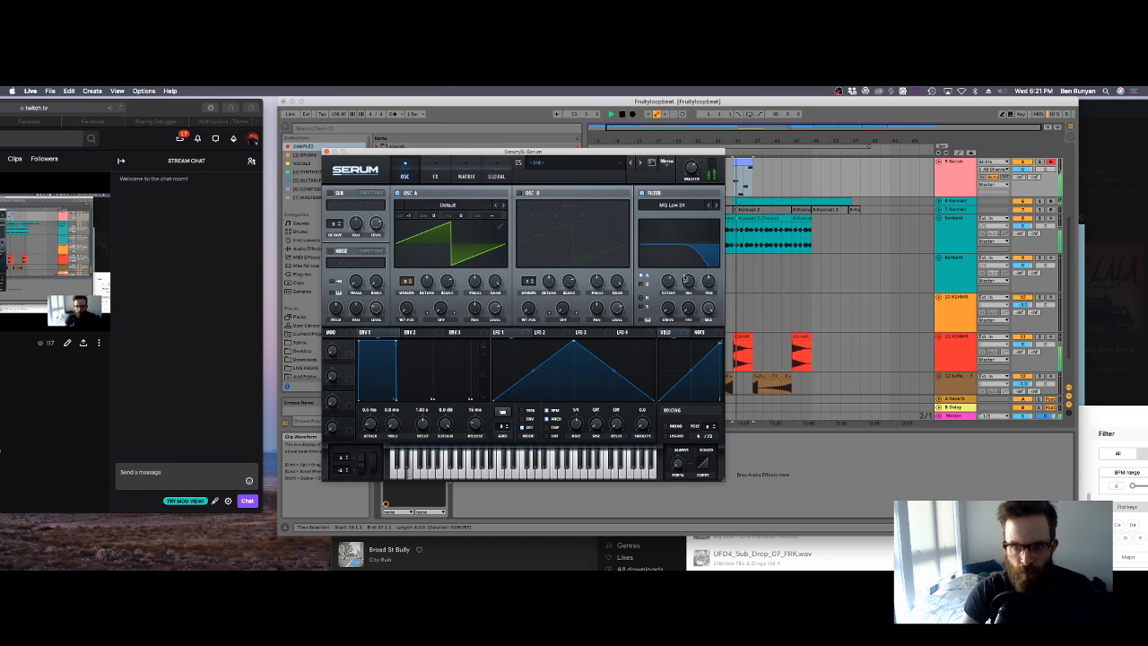
pyautogui.moveTo(684, 278); pyautogui.dragTo(683, 192)
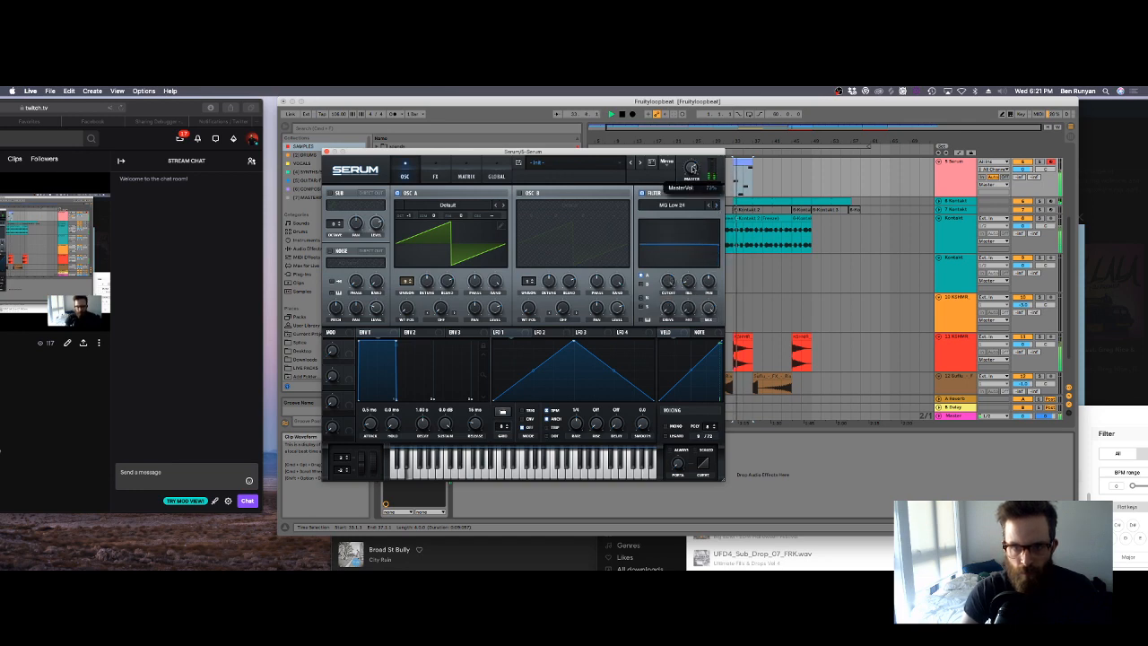
pyautogui.moveTo(672, 282); pyautogui.dragTo(666, 269)
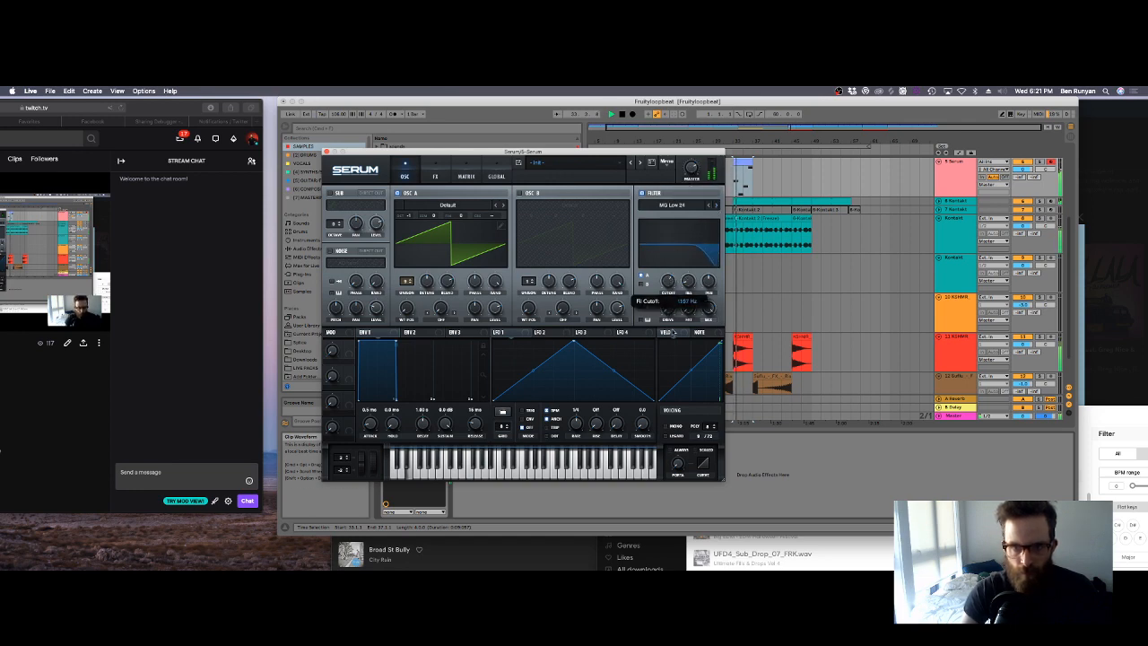
pyautogui.moveTo(676, 318); pyautogui.dragTo(689, 372)
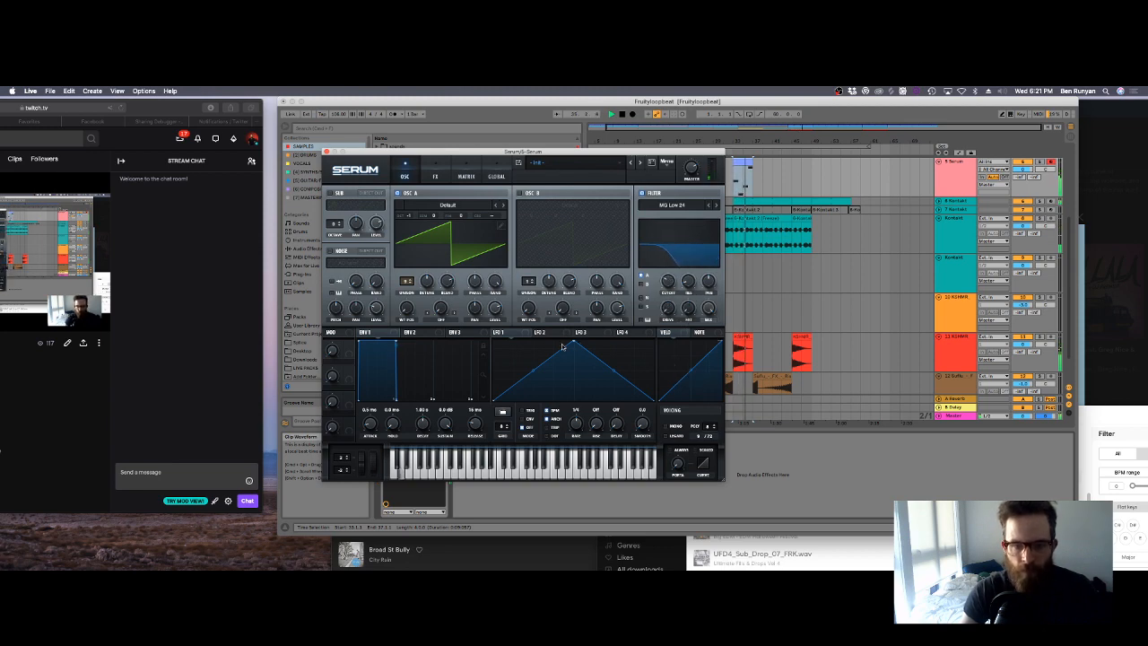
# Step: Shape Serum's LFO 1 as a falling ramp modulating the filter cutoff, and play the part
pyautogui.moveTo(577, 345); pyautogui.dragTo(671, 285)
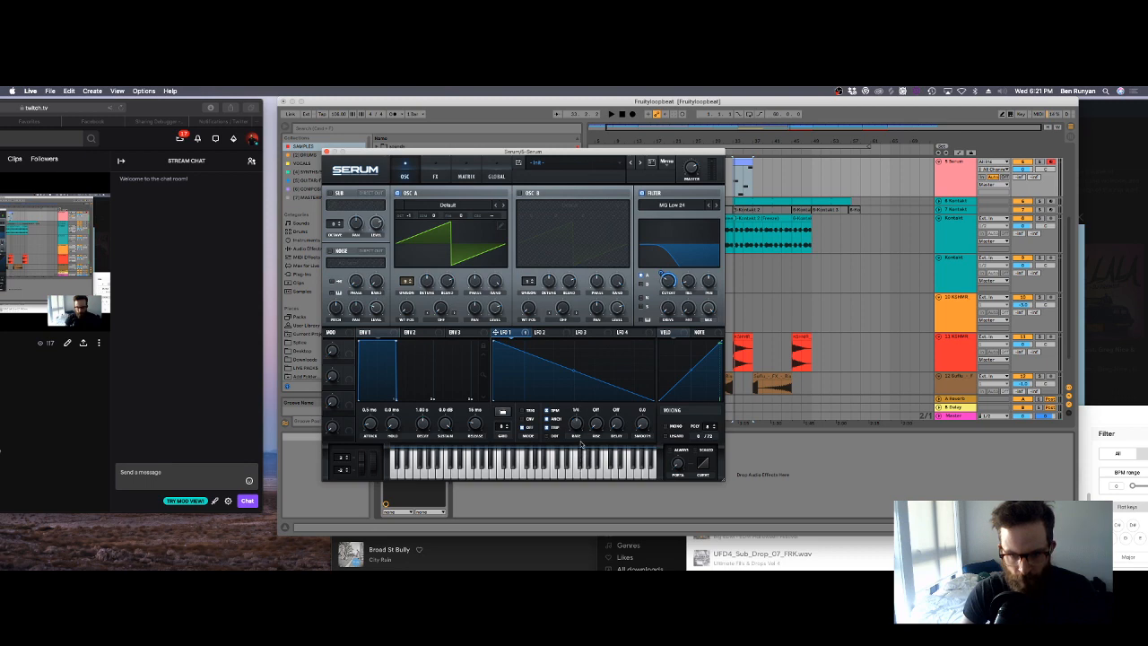
pyautogui.press('space')
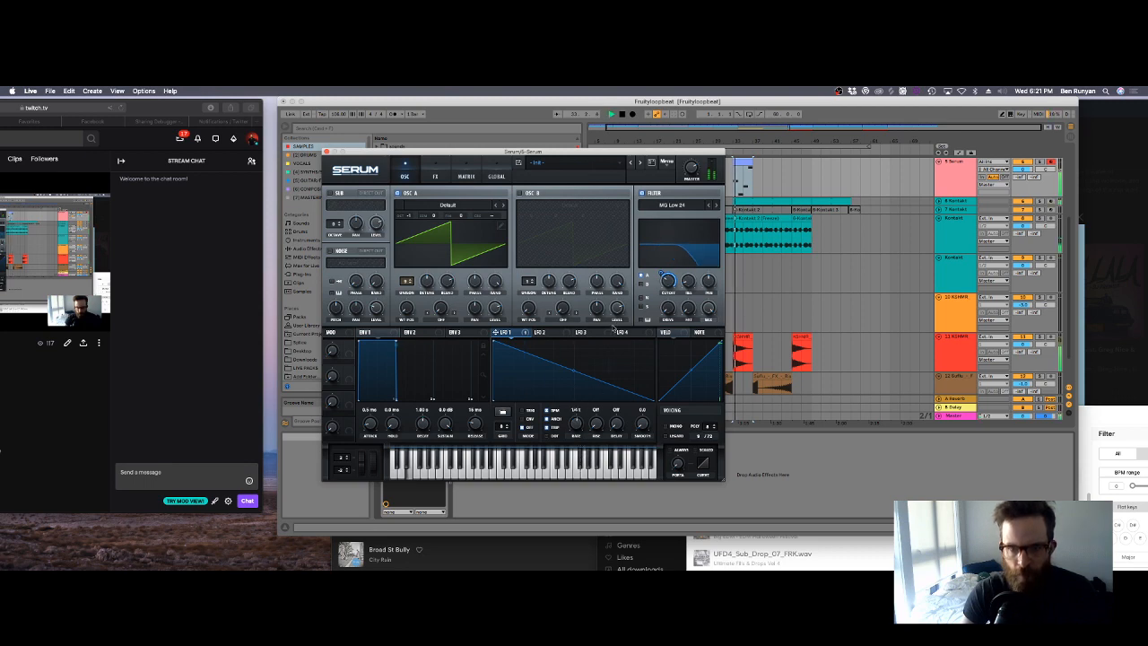
# Step: Move LFO 1's peak toward the middle to form a triangle, and retune Serum's filter cutoff and drive while the part plays
pyautogui.moveTo(493, 340); pyautogui.dragTo(588, 338)
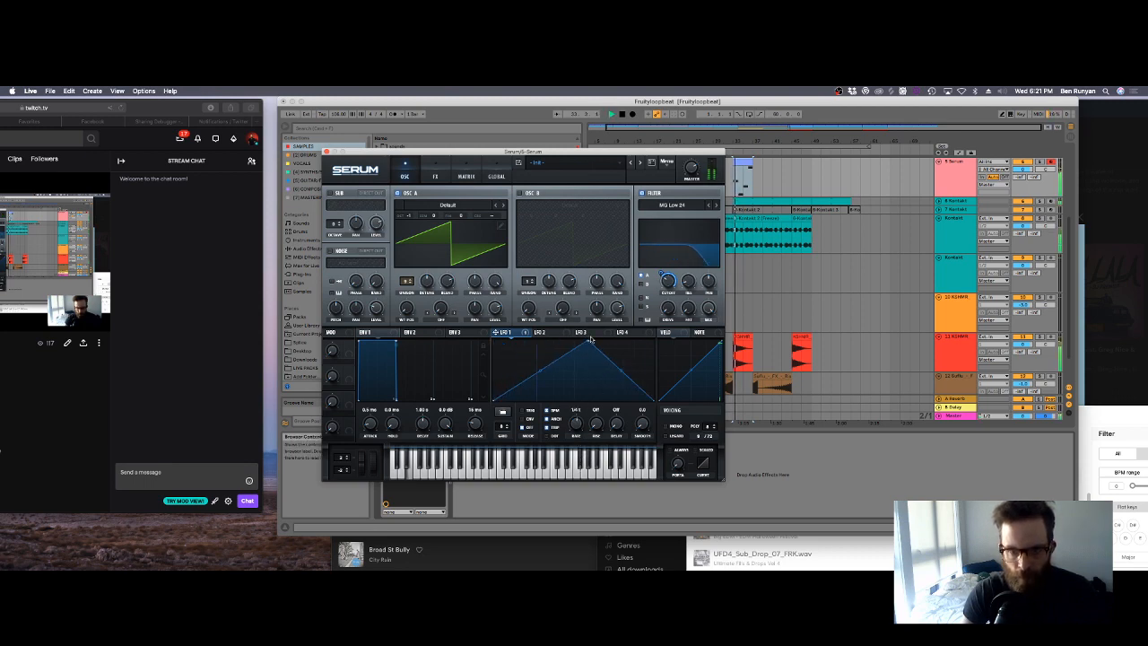
pyautogui.moveTo(668, 281); pyautogui.dragTo(664, 307)
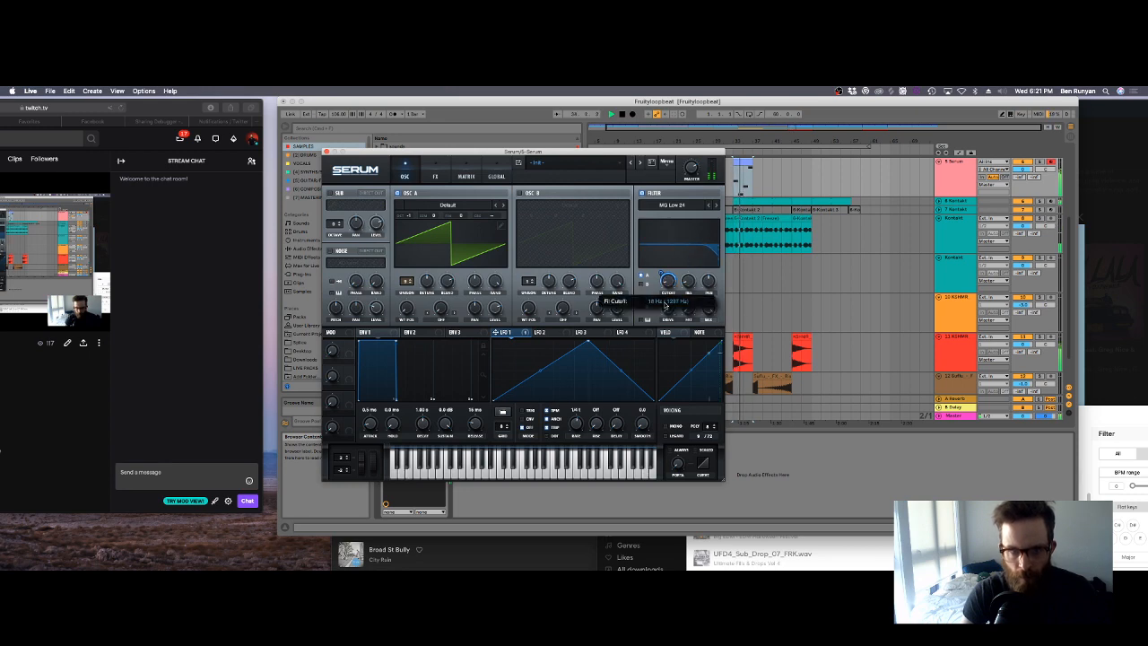
pyautogui.moveTo(668, 281); pyautogui.dragTo(664, 266)
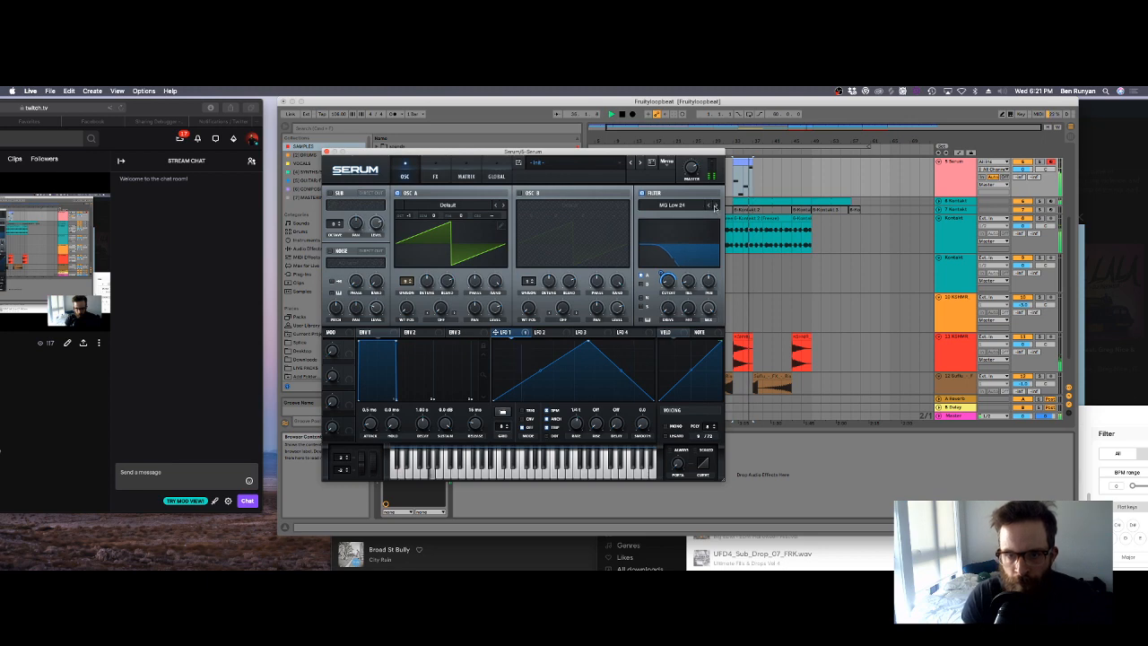
pyautogui.moveTo(667, 309); pyautogui.dragTo(664, 285)
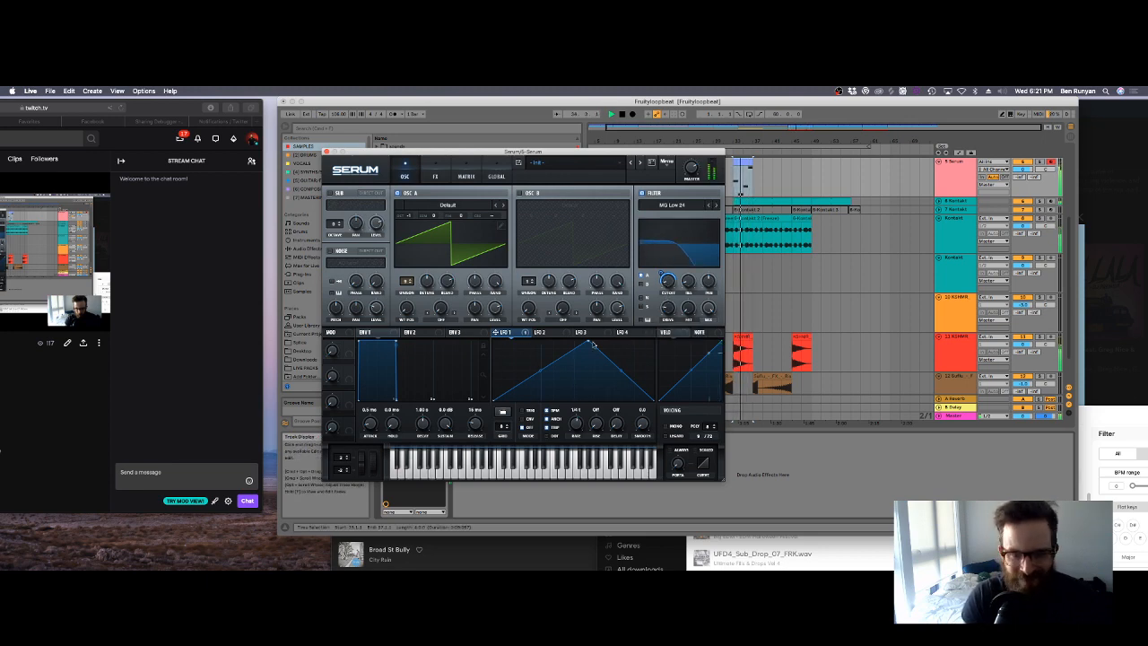
# Step: Bend LFO 1's falling segment into a steep curve, move its peak to mid-cycle and raise the filter cutoff during playback
pyautogui.moveTo(591, 344); pyautogui.dragTo(448, 306)
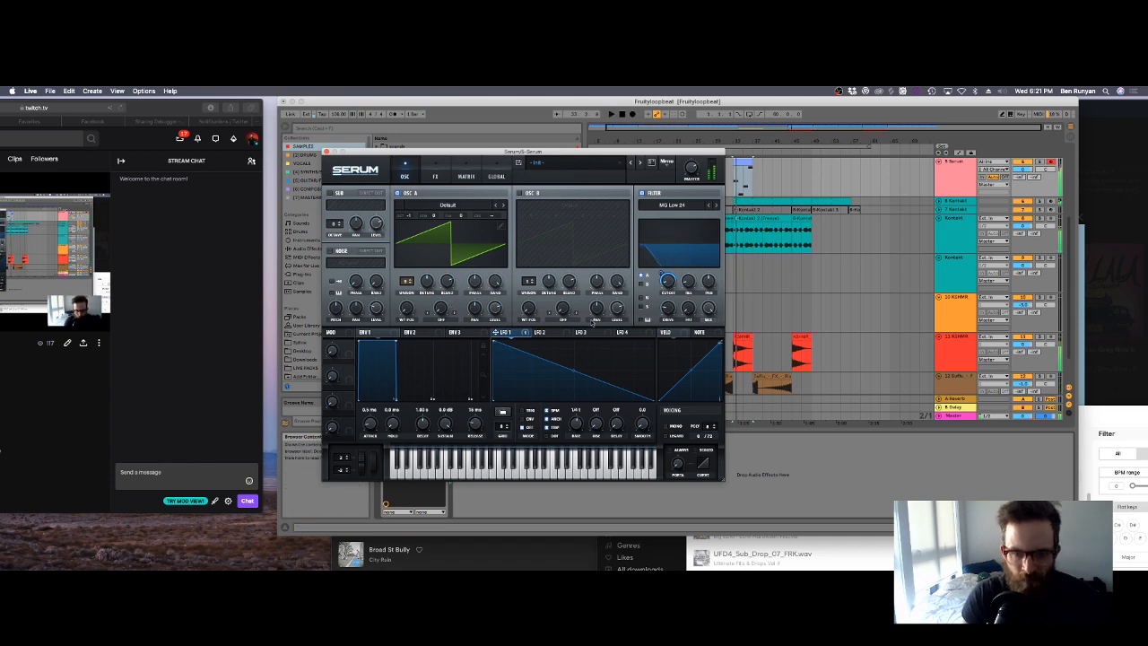
pyautogui.moveTo(578, 373); pyautogui.dragTo(571, 392)
pyautogui.press('space')
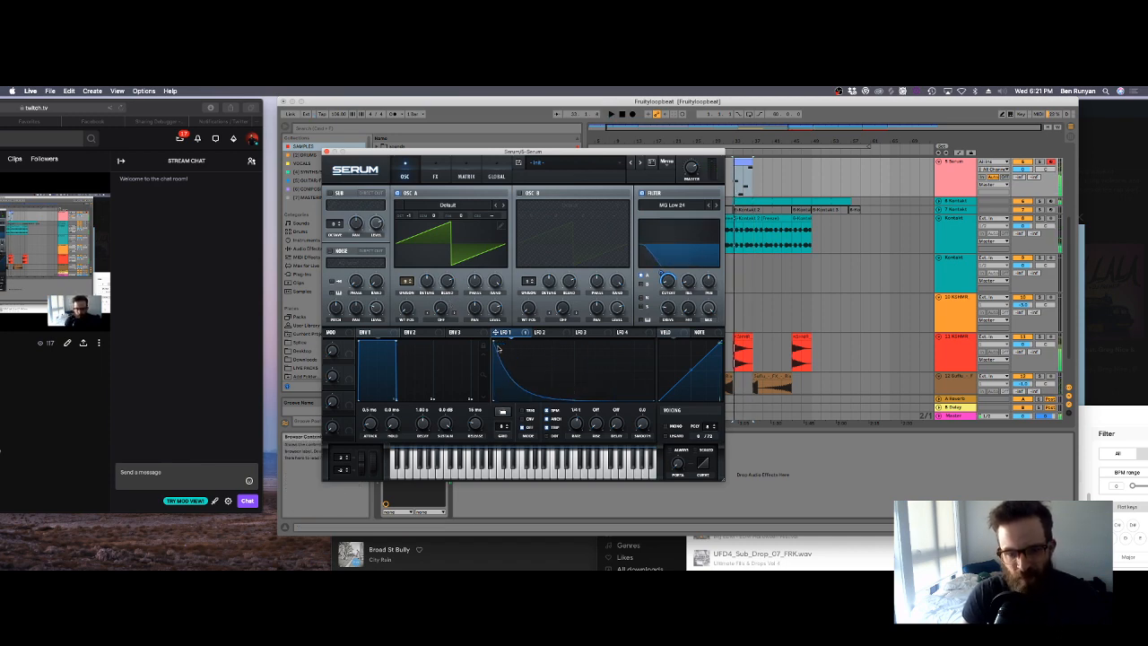
pyautogui.press('space')
pyautogui.moveTo(494, 343); pyautogui.dragTo(579, 331)
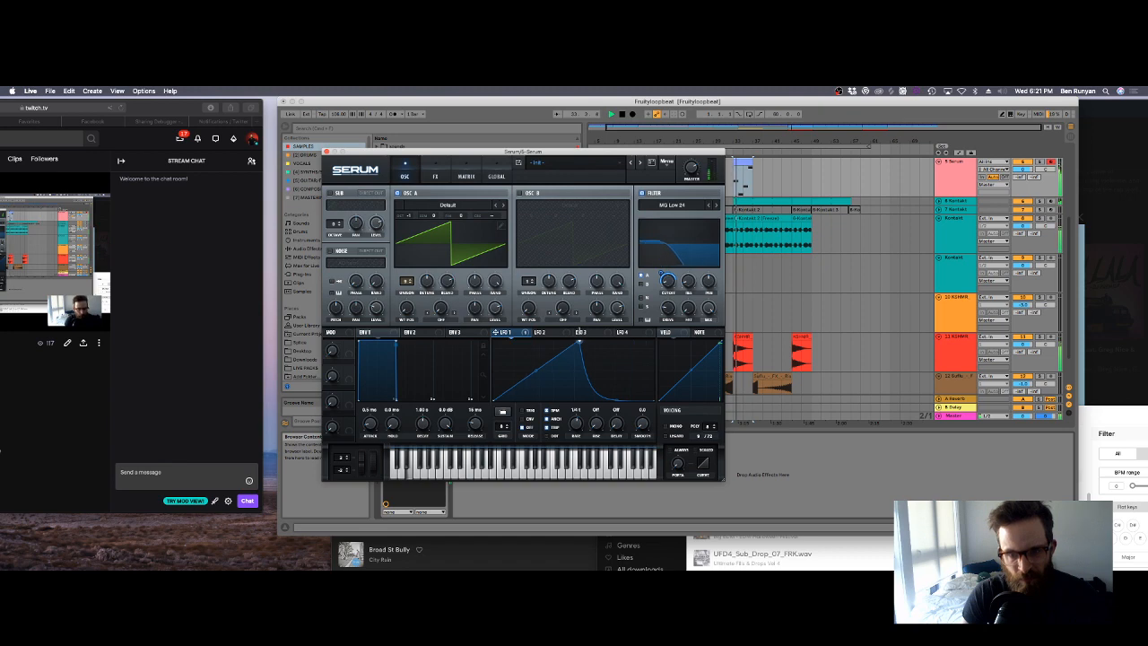
pyautogui.moveTo(668, 281); pyautogui.dragTo(668, 253)
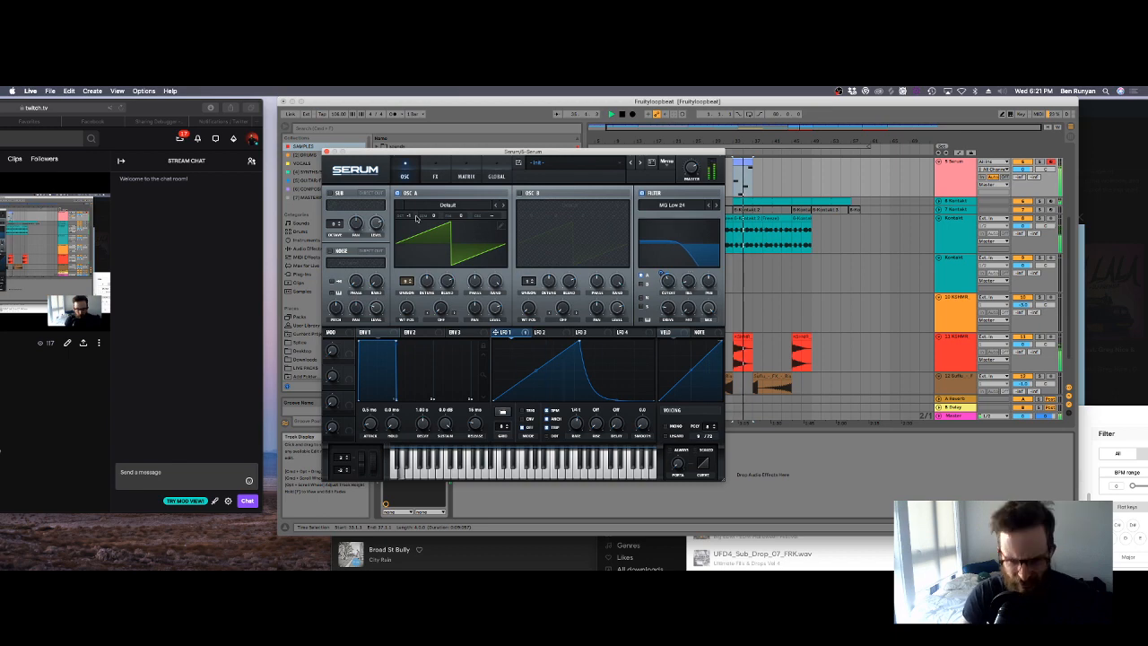
# Step: Close Serum's window and add a Compressor audio effect after it on the Serum track
pyautogui.click(328, 152)
pyautogui.click(324, 248)
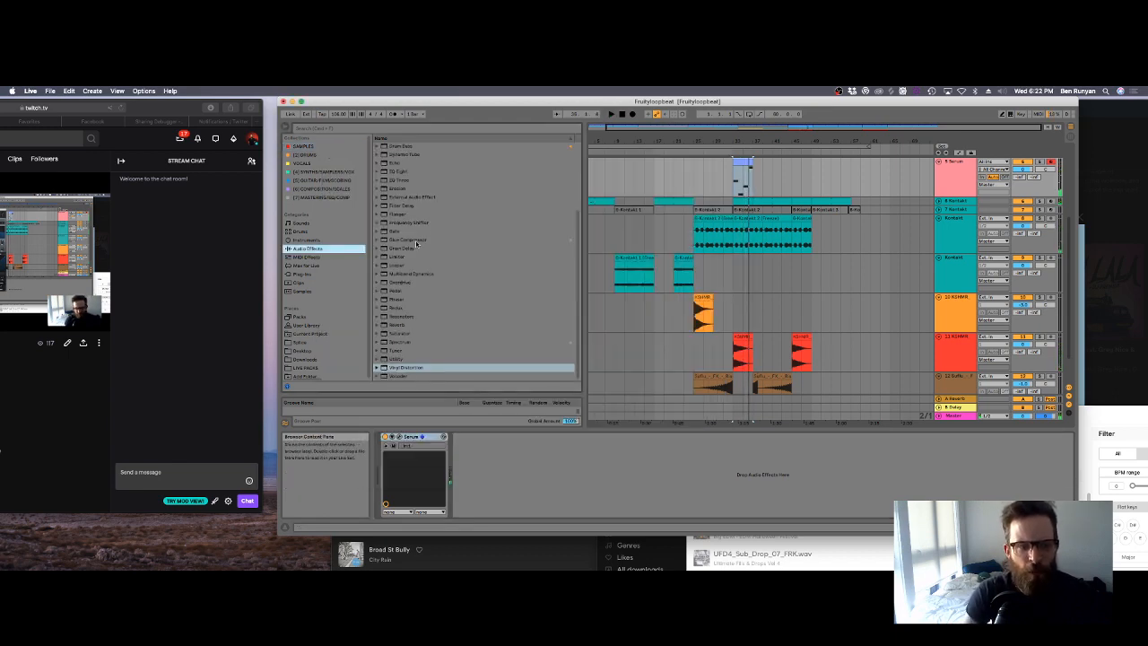
pyautogui.scroll(4, 419, 238)
pyautogui.doubleClick(408, 215)
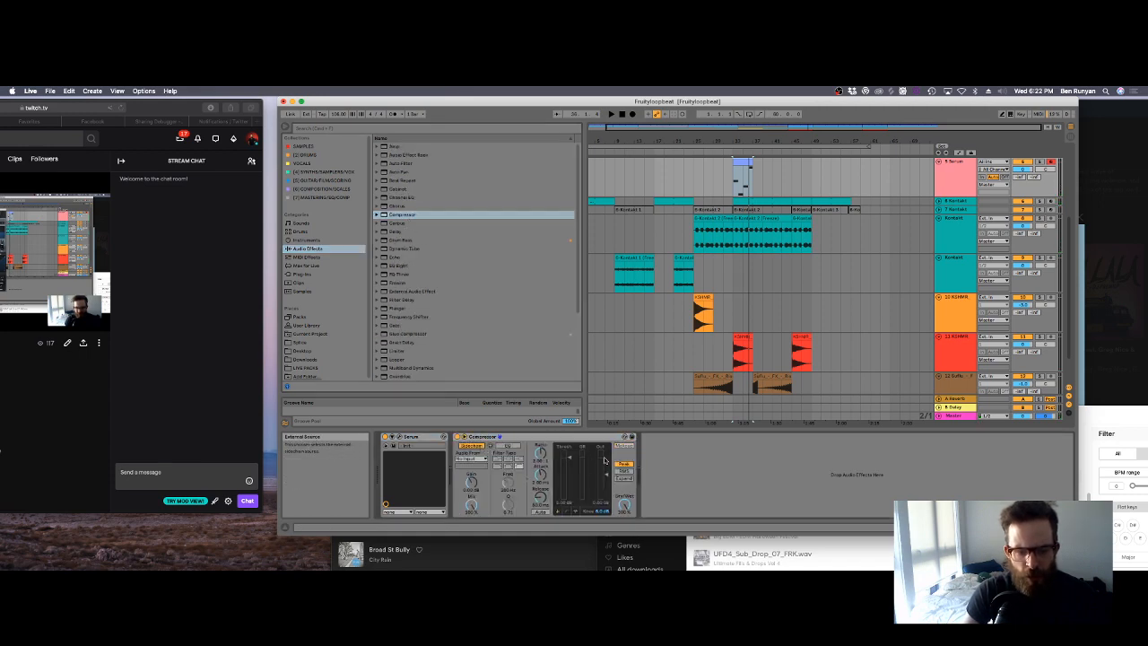
# Step: Set the Compressor's sidechain source to the Drum Rack track's Kick Punchy chain and start playback
pyautogui.click(480, 460)
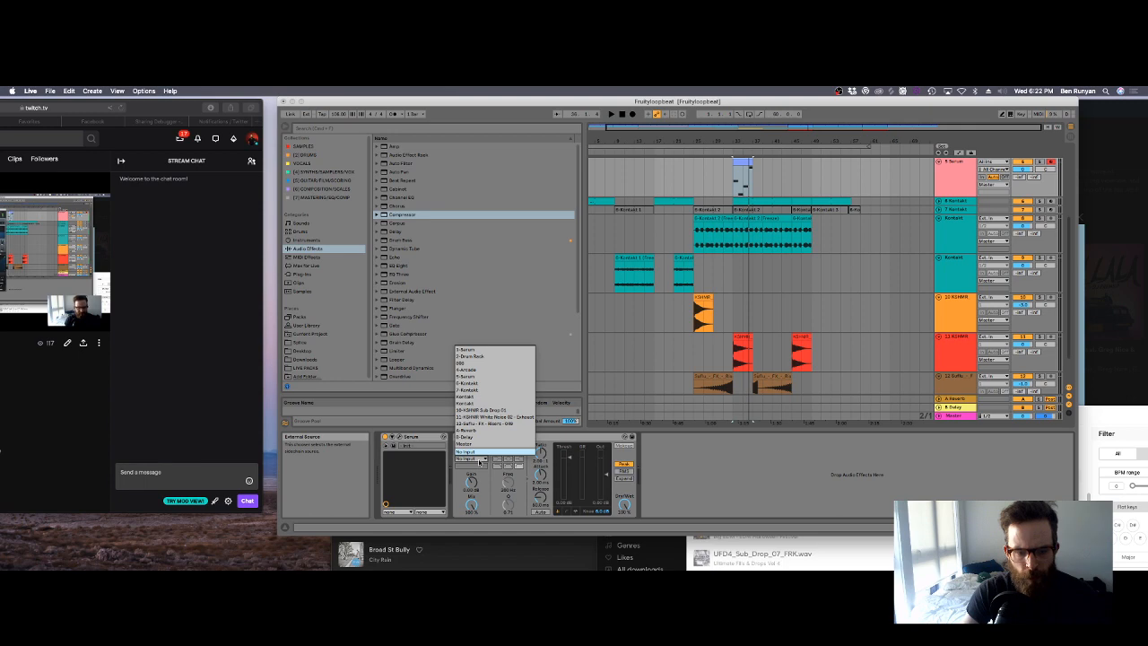
pyautogui.click(484, 356)
pyautogui.click(484, 467)
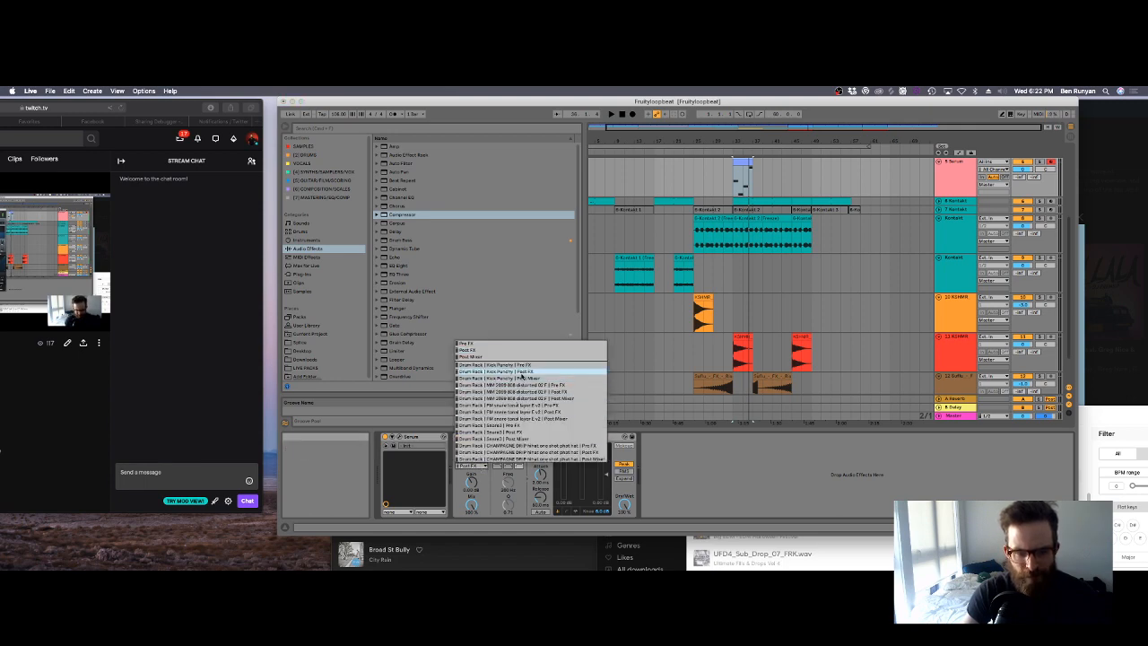
pyautogui.click(518, 378)
pyautogui.press('space')
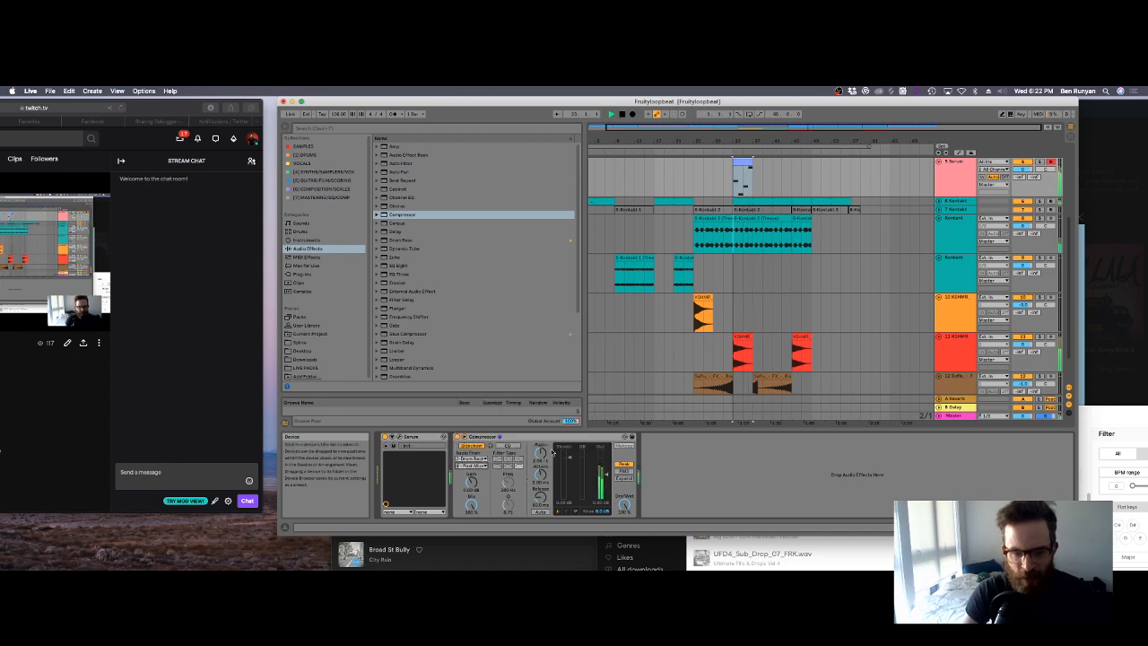
# Step: Unfold the Drum Rack track, open its clip at bar 33 and add a Kick Punchy note on the first beat
pyautogui.scroll(3, 748, 221)
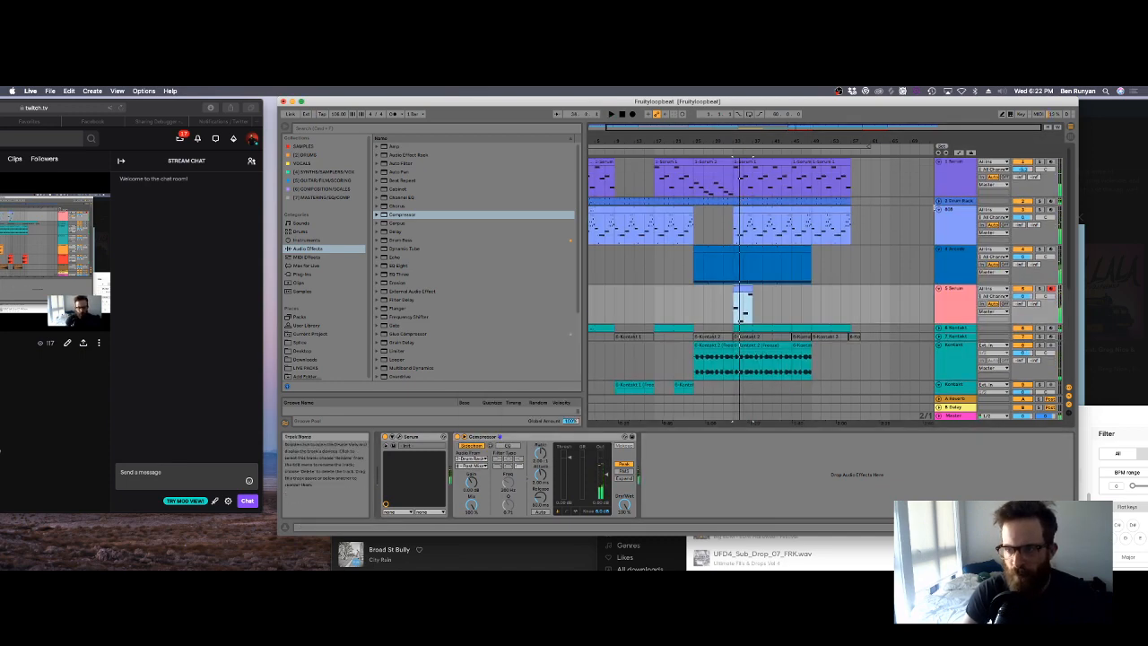
pyautogui.click(939, 201)
pyautogui.doubleClick(798, 208)
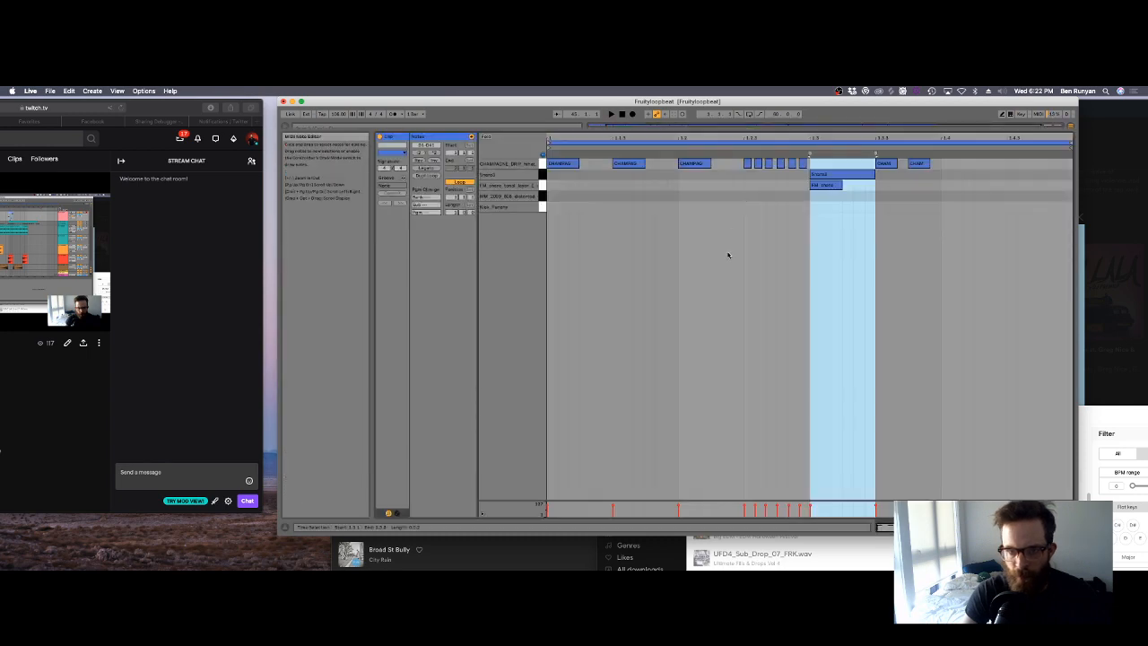
pyautogui.doubleClick(554, 210)
# Step: Change the note grid to 1/8, place a second Kick Punchy note at 1.2.3 and play the drum pattern
pyautogui.rightClick(923, 413)
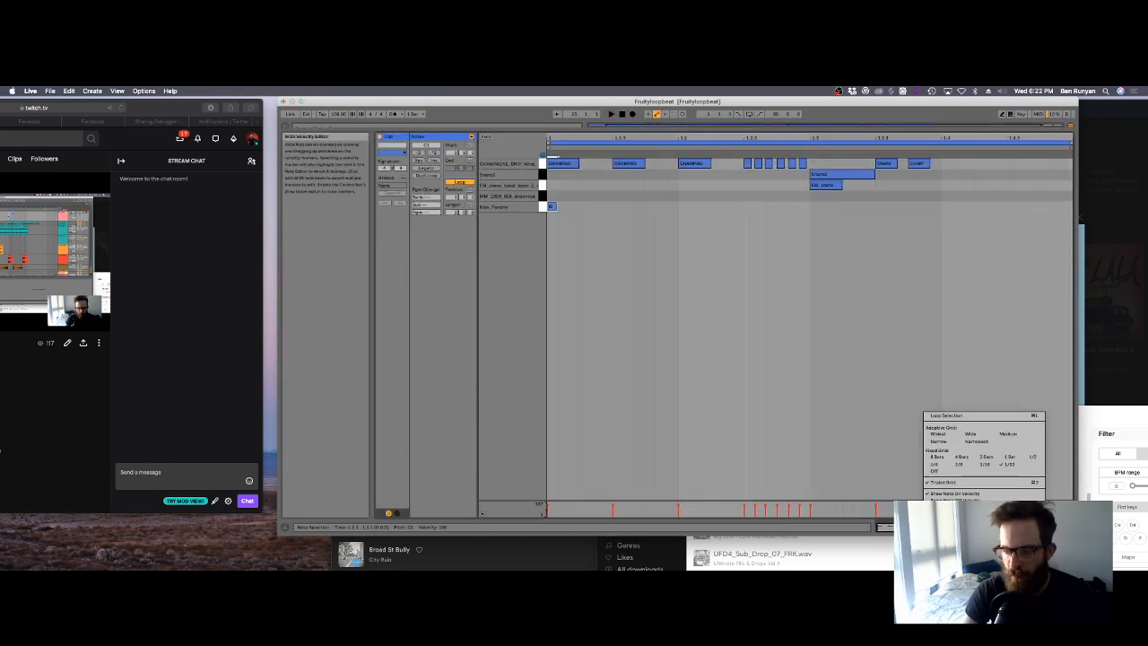
pyautogui.click(962, 464)
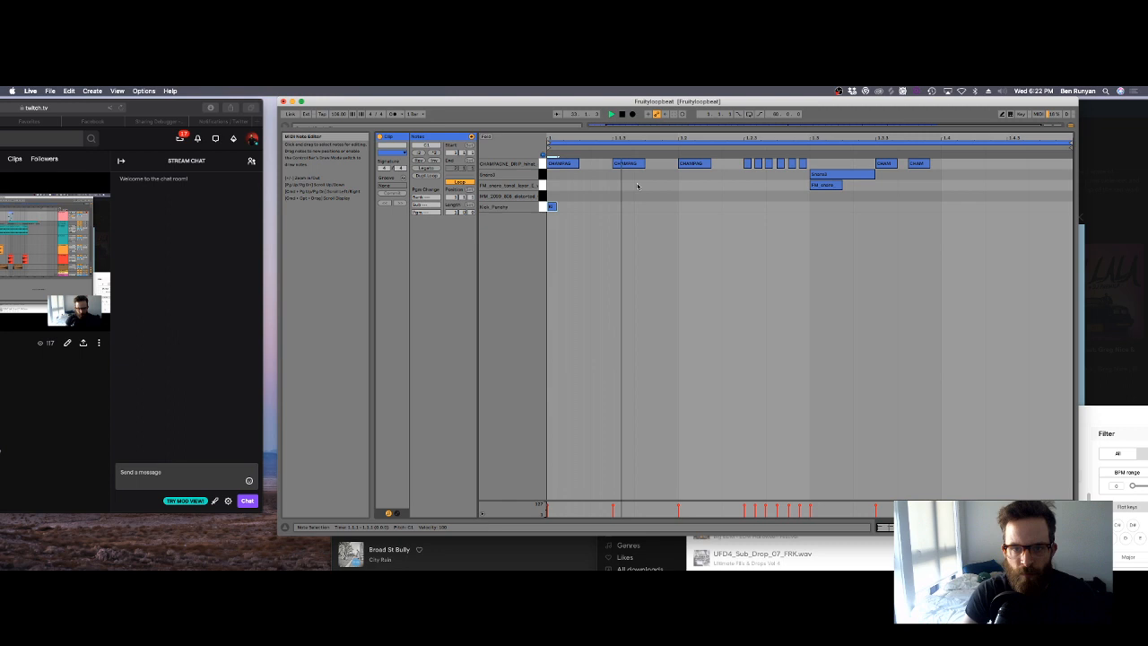
pyautogui.doubleClick(739, 208)
pyautogui.moveTo(756, 209); pyautogui.dragTo(801, 212)
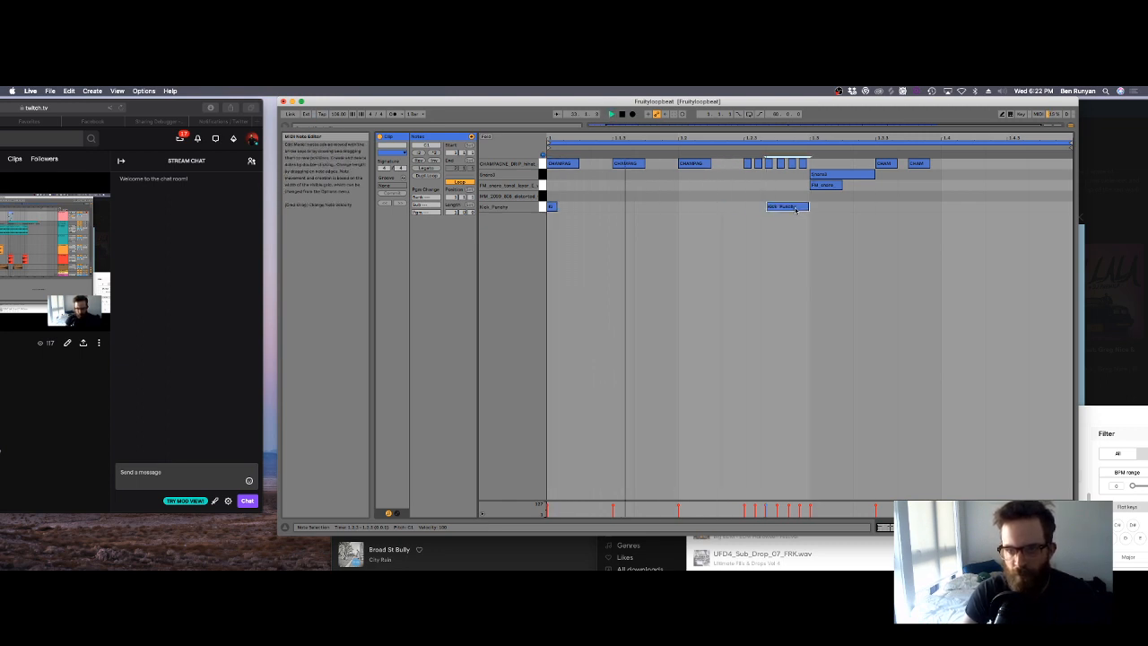
pyautogui.moveTo(795, 208); pyautogui.dragTo(761, 207)
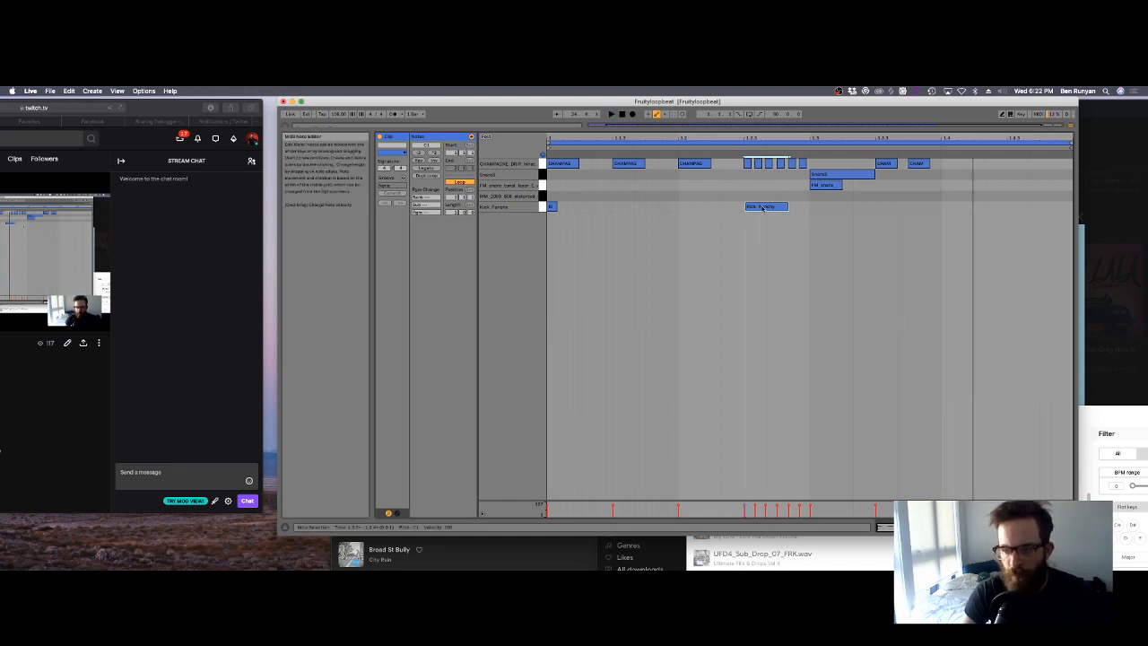
pyautogui.press('super+z')
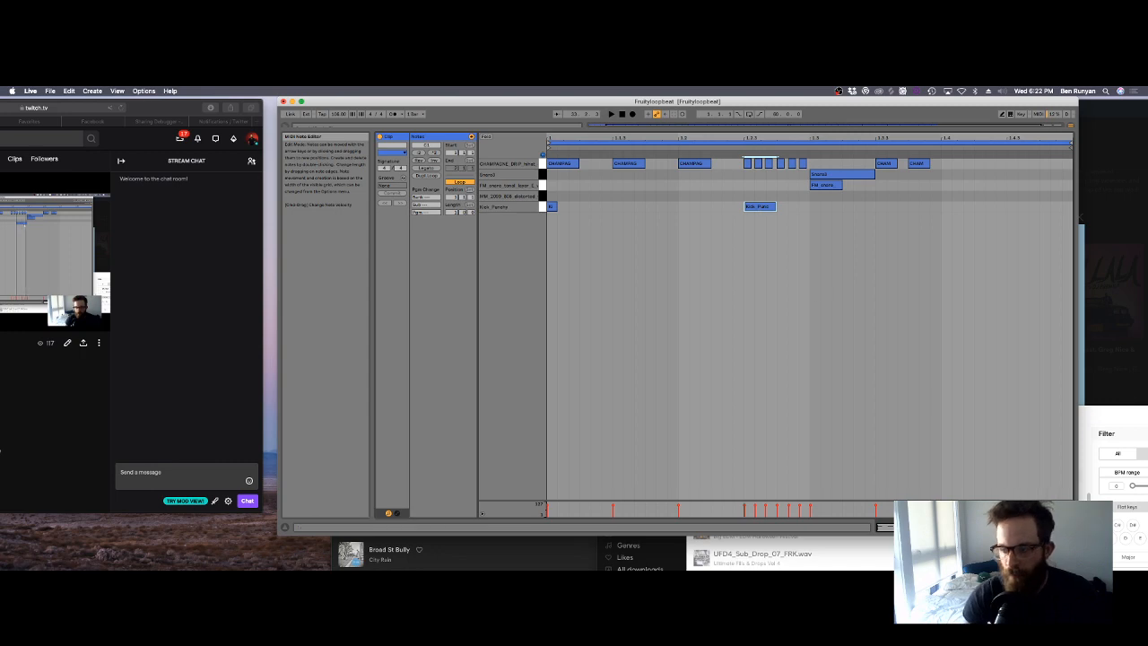
pyautogui.press('space')
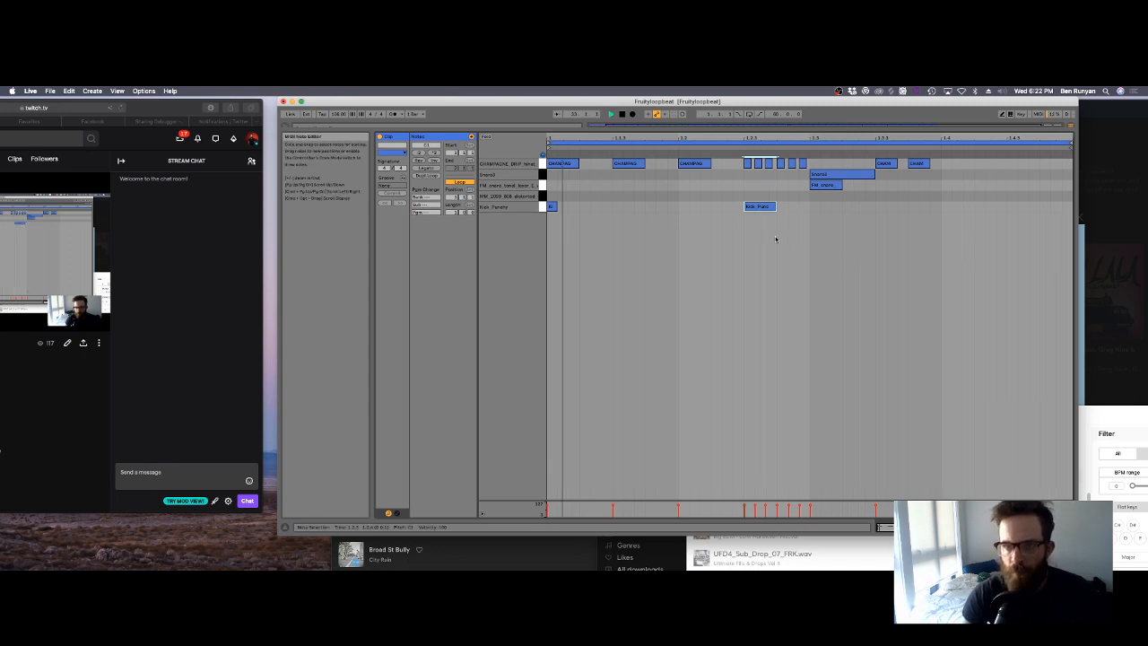
# Step: Return to the arrangement, open the Kick Punchy sample in the Drum Rack and play from bar 33
pyautogui.hotkey('shift', 'Tab')
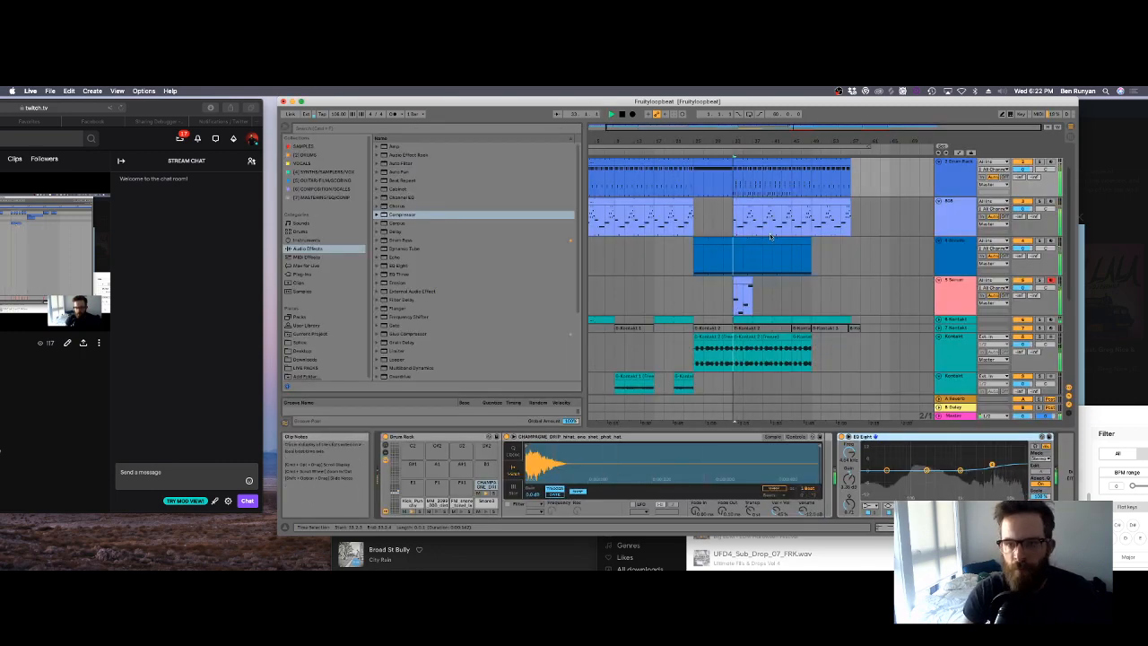
pyautogui.press('space')
pyautogui.click(965, 207)
pyautogui.click(962, 171)
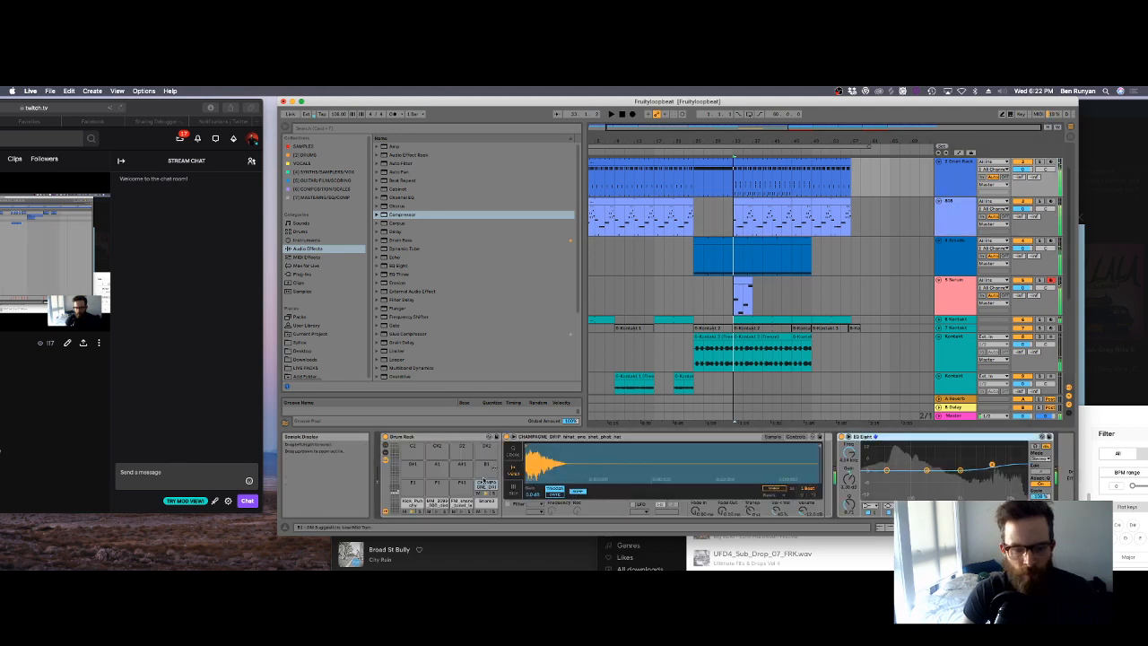
pyautogui.click(411, 502)
pyautogui.press('space')
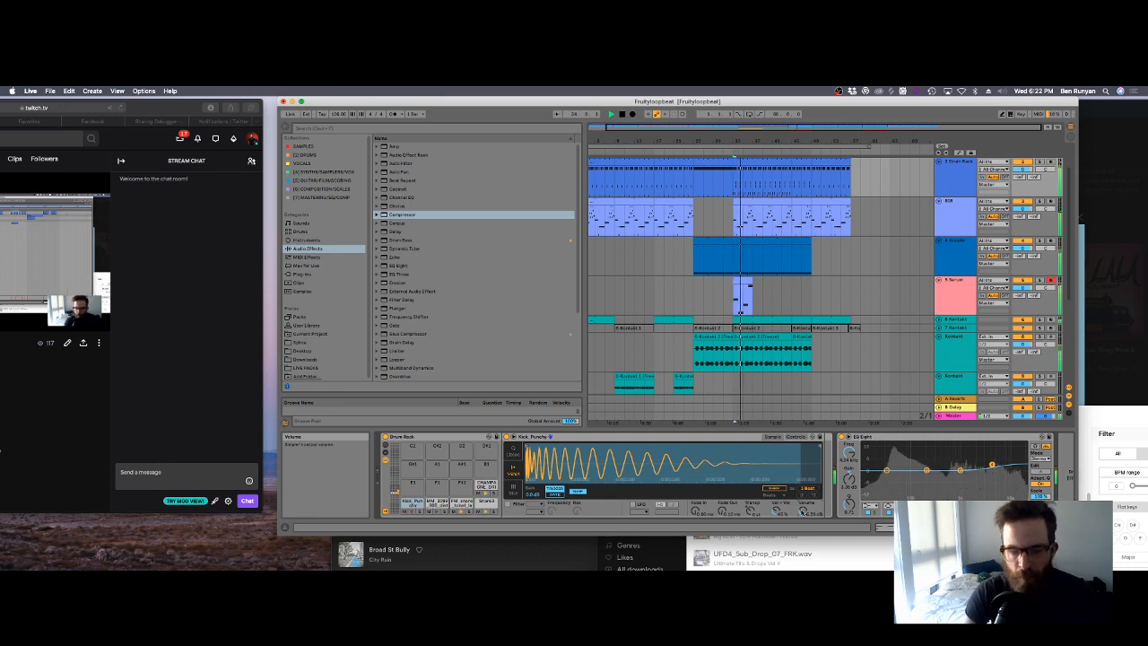
# Step: Lower the threshold of the Serum track's Compressor for stronger sidechain ducking, and replay the section
pyautogui.scroll(-3, 800, 369)
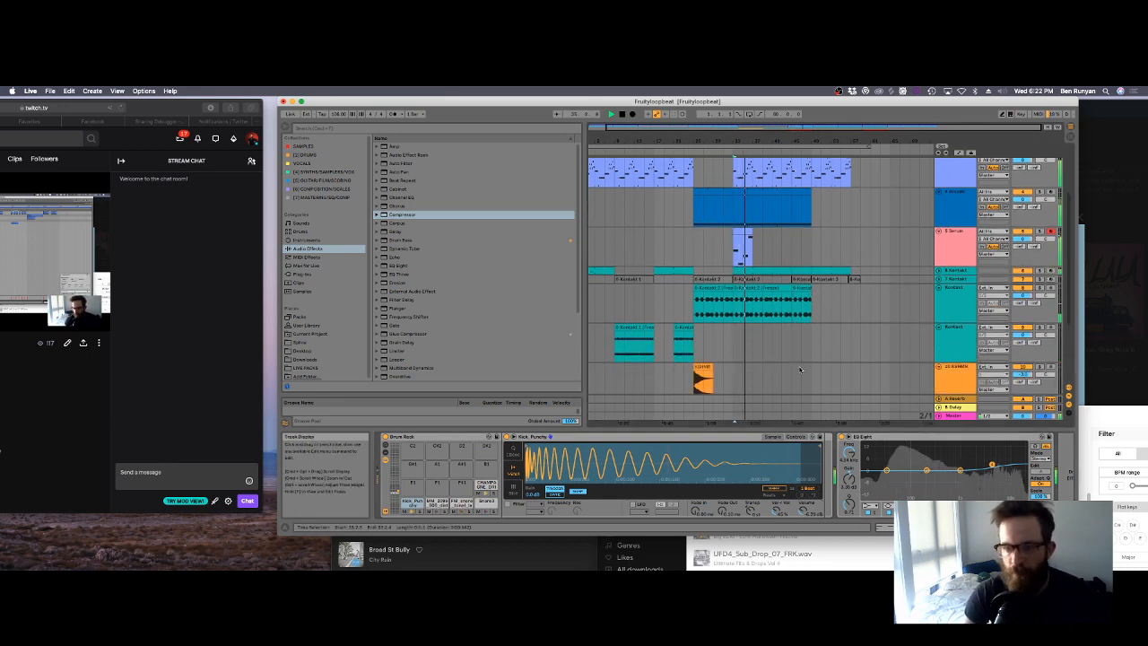
pyautogui.click(950, 248)
pyautogui.press('space')
pyautogui.click(589, 491)
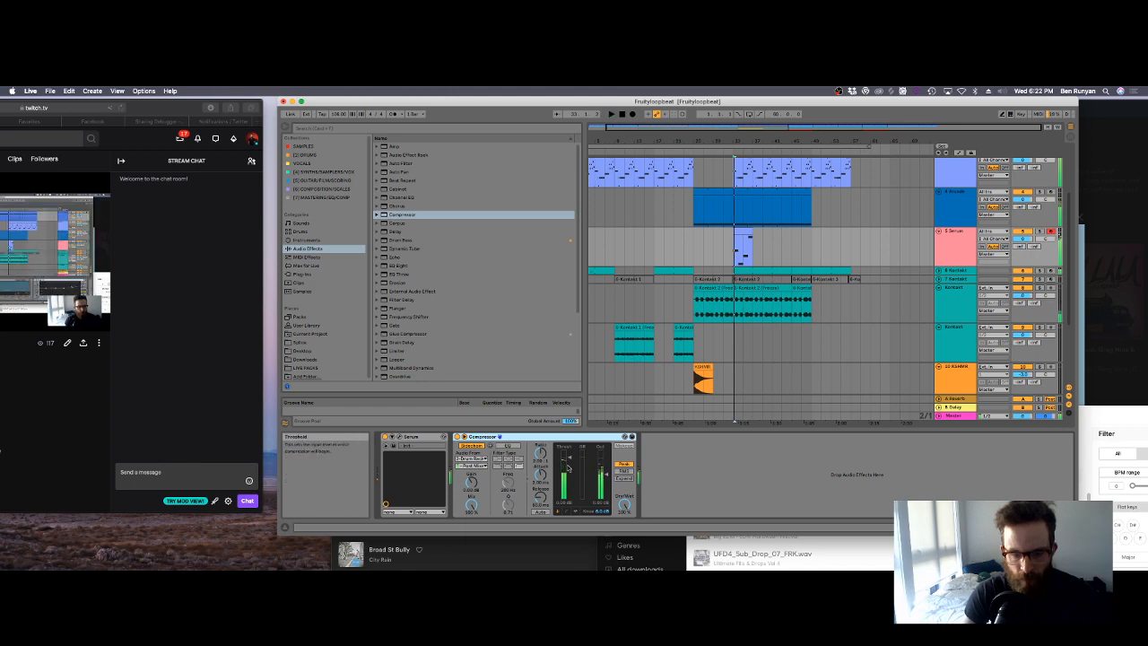
pyautogui.press('space')
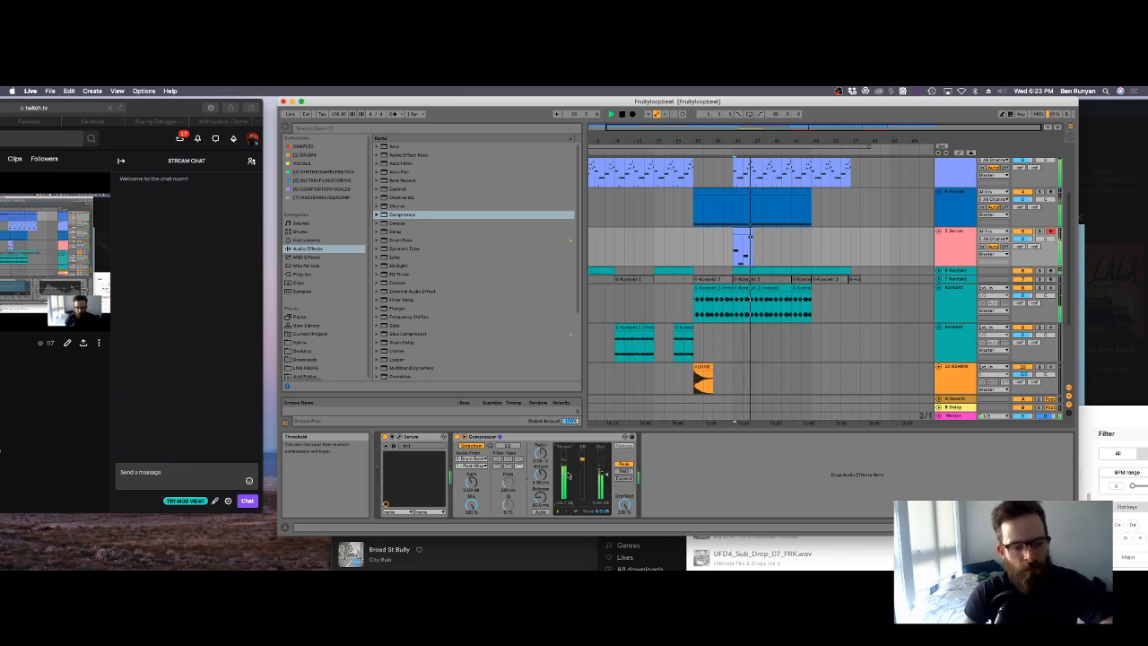
pyautogui.press('space')
pyautogui.press('space')
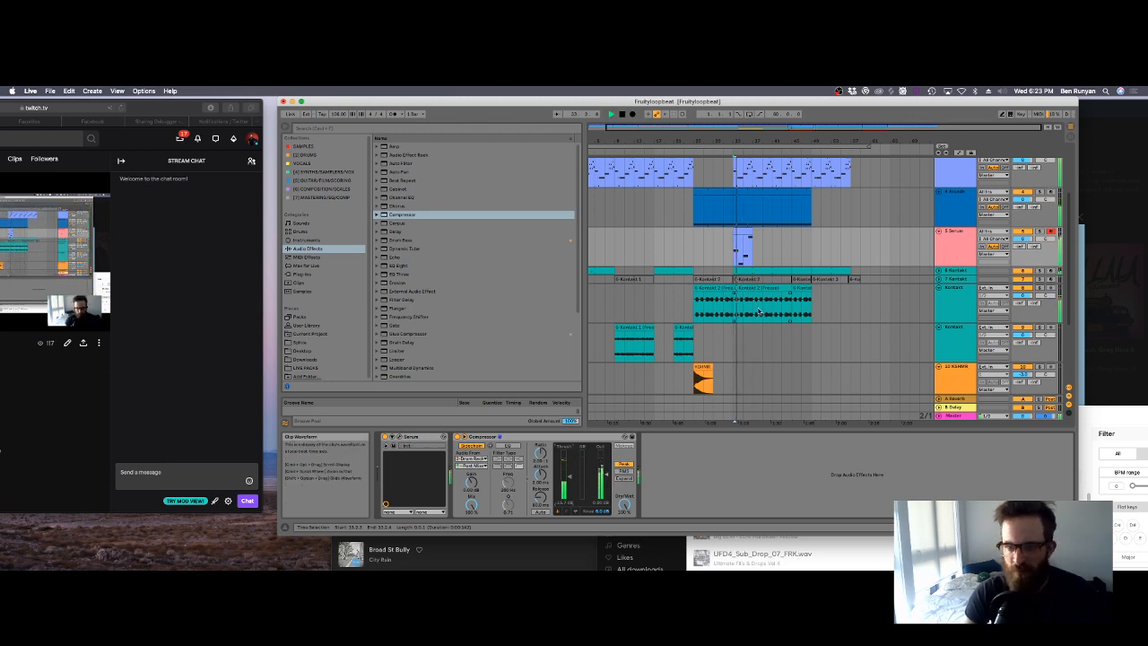
# Step: Open the Serum clip at bar 33 and transpose its last two notes up an octave
pyautogui.click(742, 254)
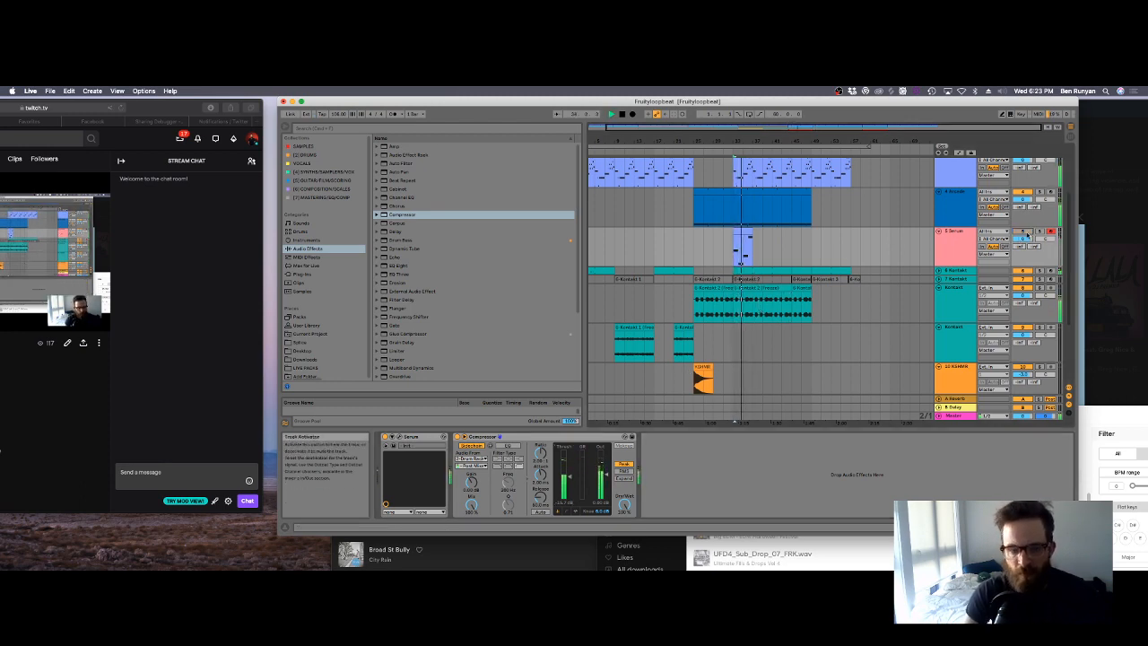
pyautogui.doubleClick(742, 254)
pyautogui.click(833, 327)
pyautogui.hotkey('shift', 'Up')
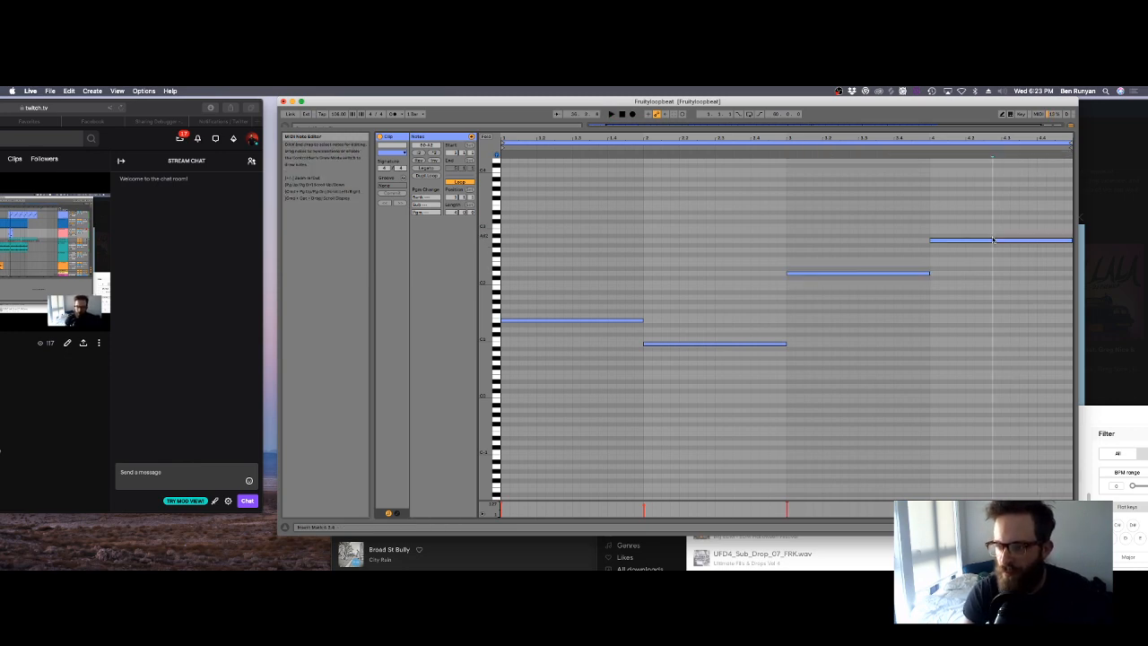
# Step: Shorten the last Serum note to half a bar, fill the remaining half bar with a note slightly higher, and play the clip
pyautogui.click(994, 240)
pyautogui.moveTo(1069, 240); pyautogui.dragTo(1002, 240)
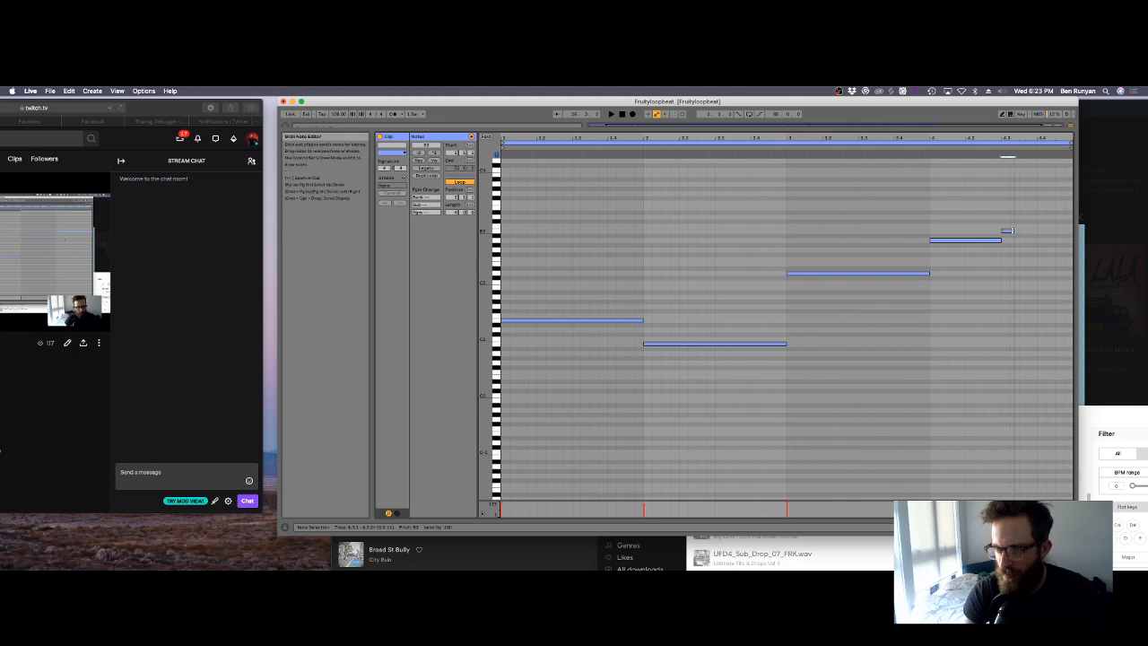
pyautogui.doubleClick(1006, 231)
pyautogui.press('space')
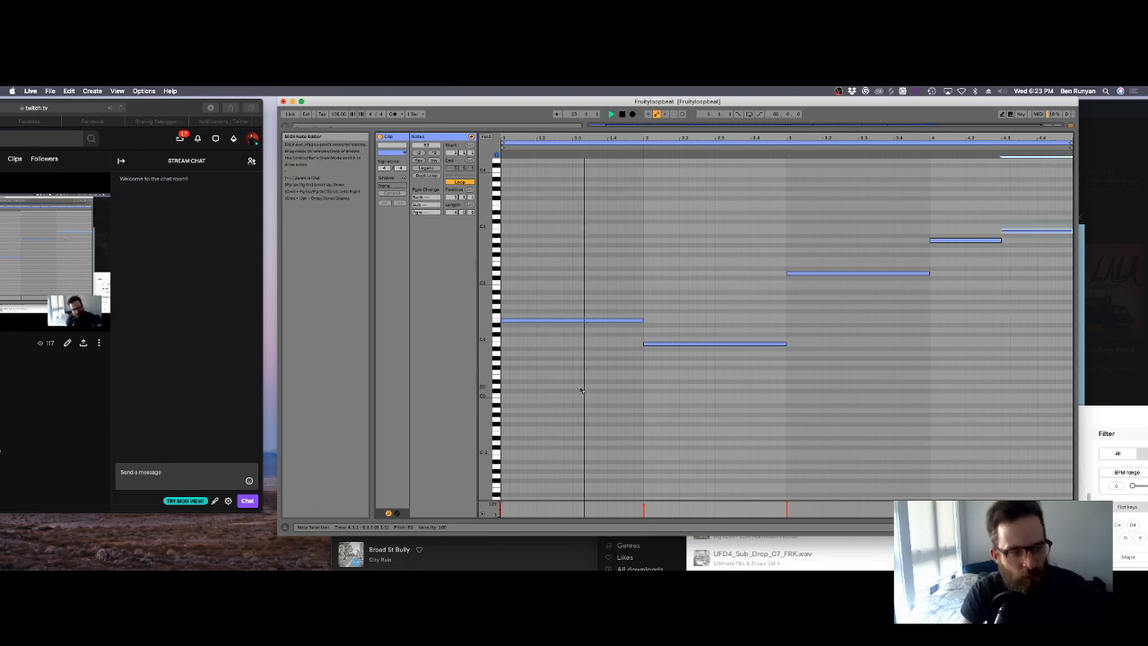
# Step: Play the arrangement from bar 25 and open the notes of the 808 clip at bar 33
pyautogui.hotkey('shift', 'Tab')
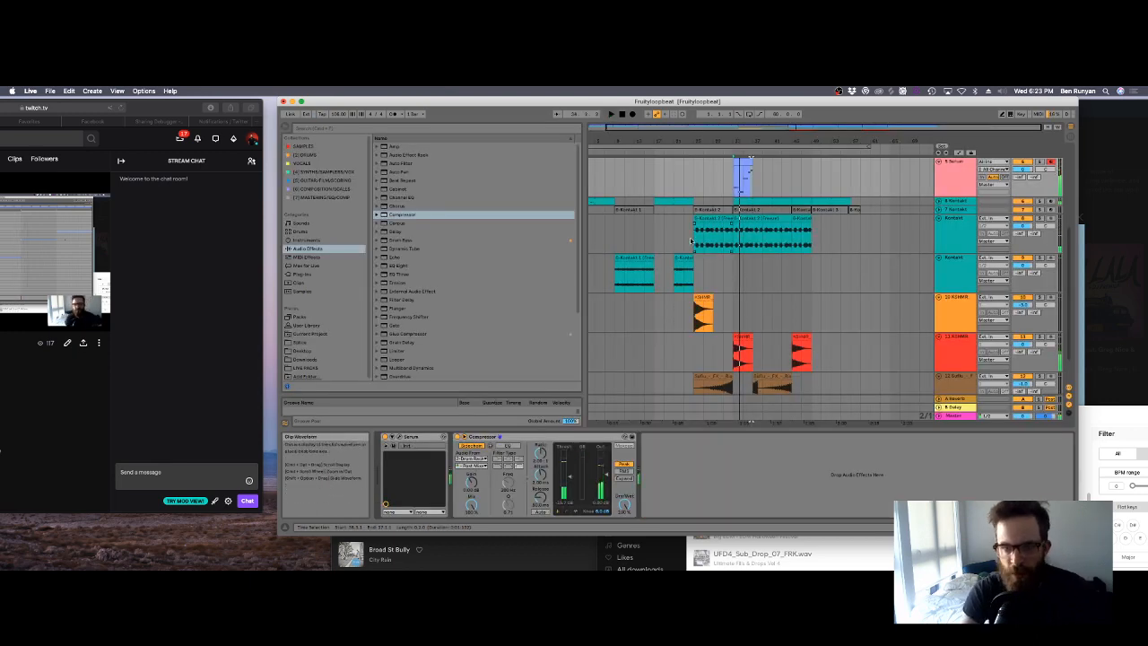
pyautogui.press('space')
pyautogui.click(696, 238)
pyautogui.press('space')
pyautogui.scroll(5, 708, 260)
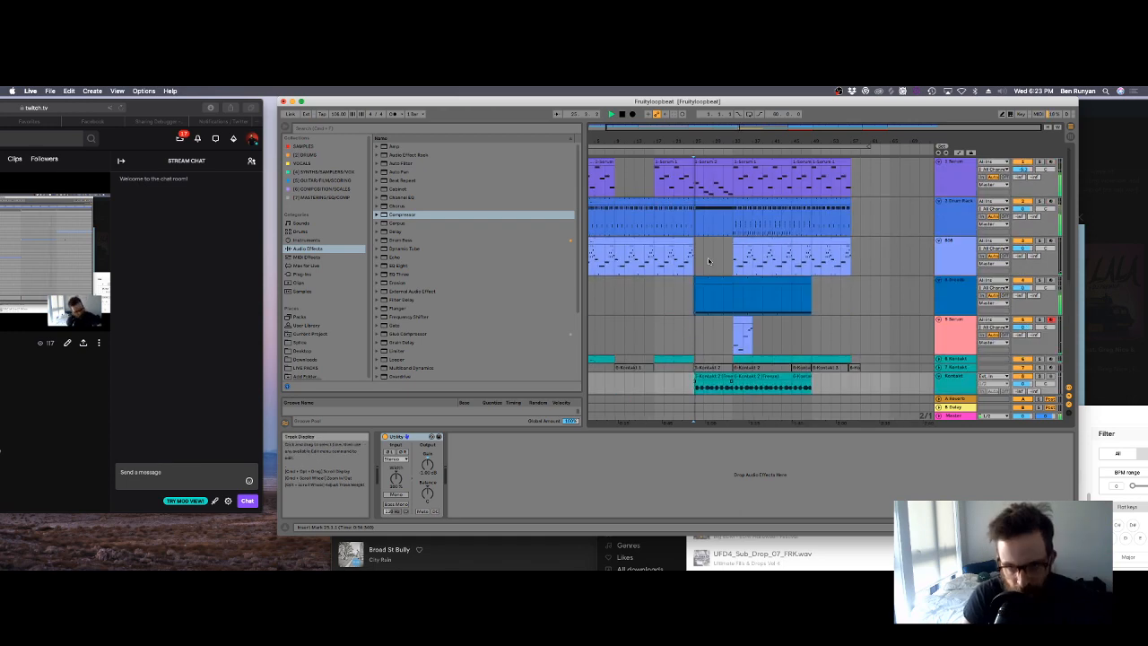
pyautogui.click(757, 240)
pyautogui.hotkey('shift', 'Tab')
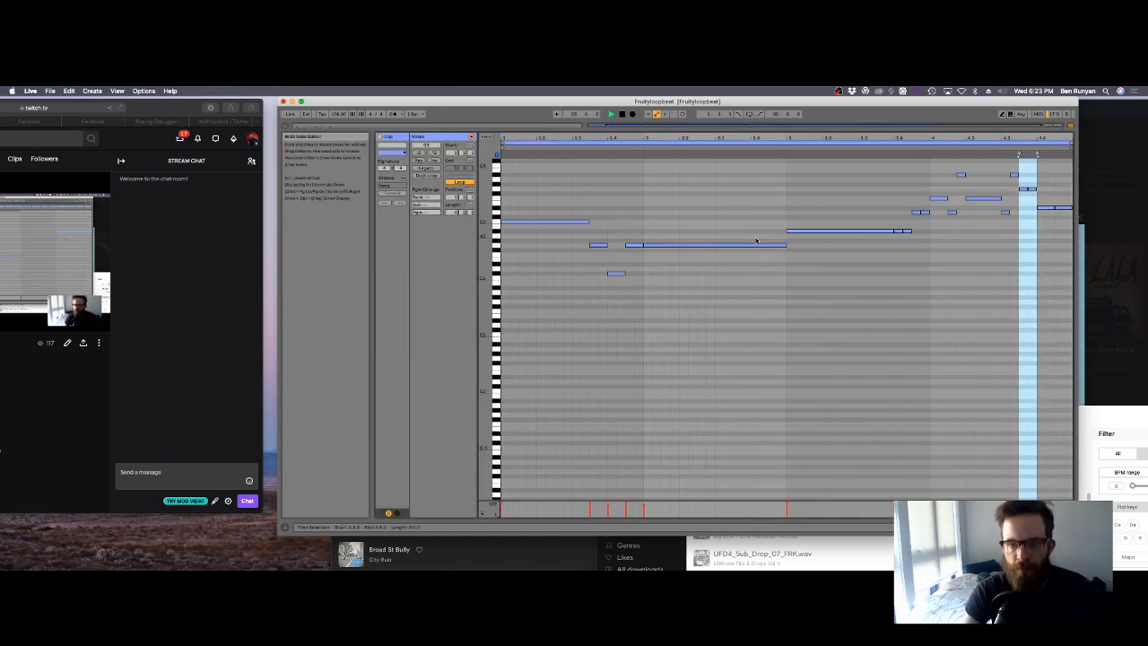
# Step: Shrink the clip note view and duplicate the Serum clip at bar 33 so its copies run to bar 49
pyautogui.moveTo(699, 133); pyautogui.dragTo(723, 310)
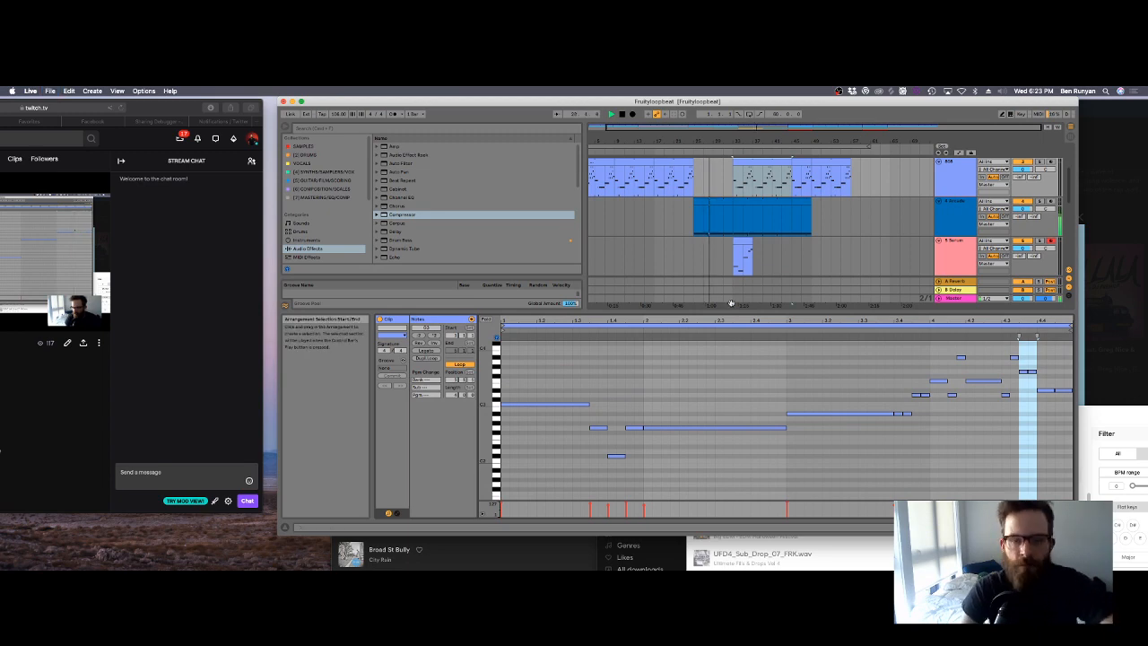
pyautogui.scroll(4, 820, 249)
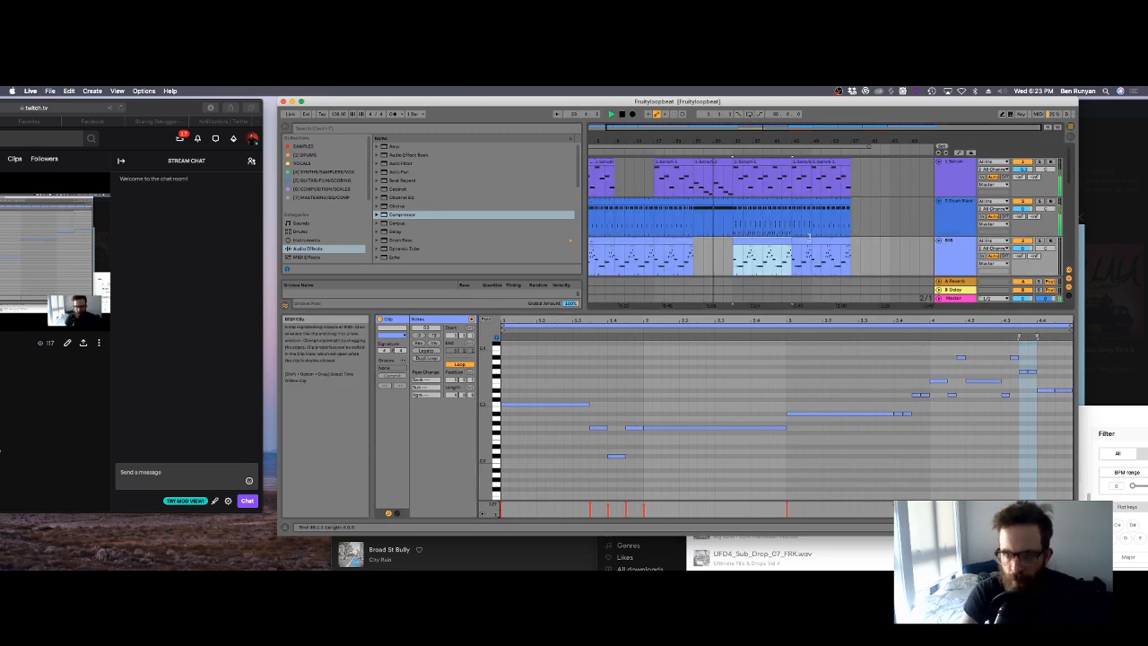
pyautogui.scroll(-10, 866, 237)
pyautogui.scroll(10, 865, 237)
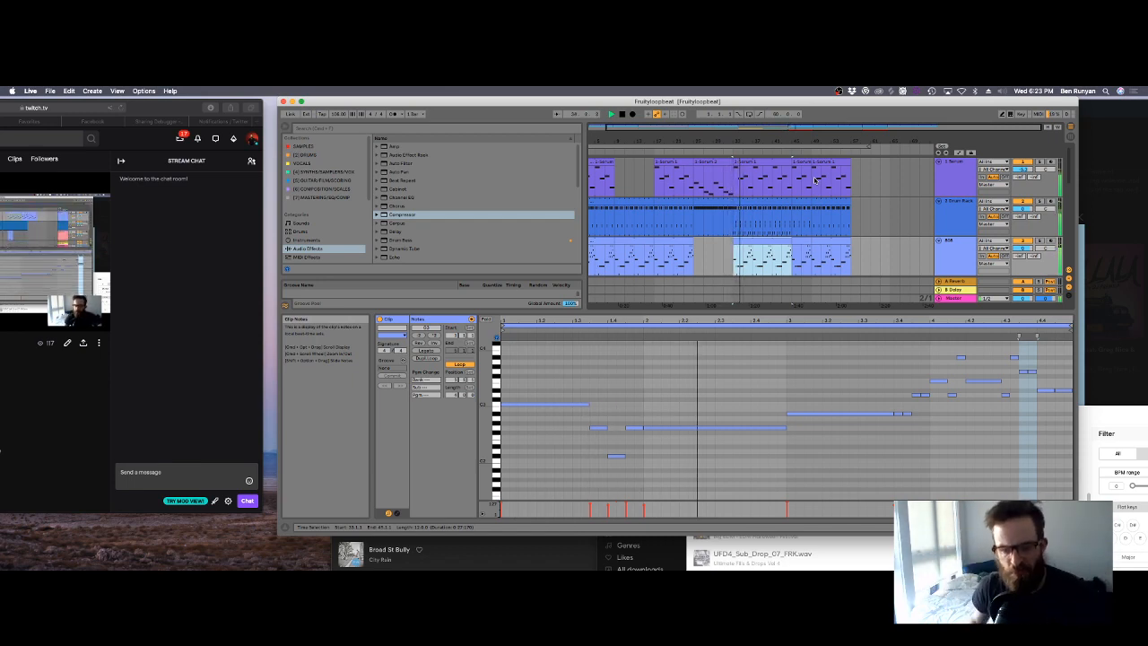
pyautogui.scroll(-5, 882, 253)
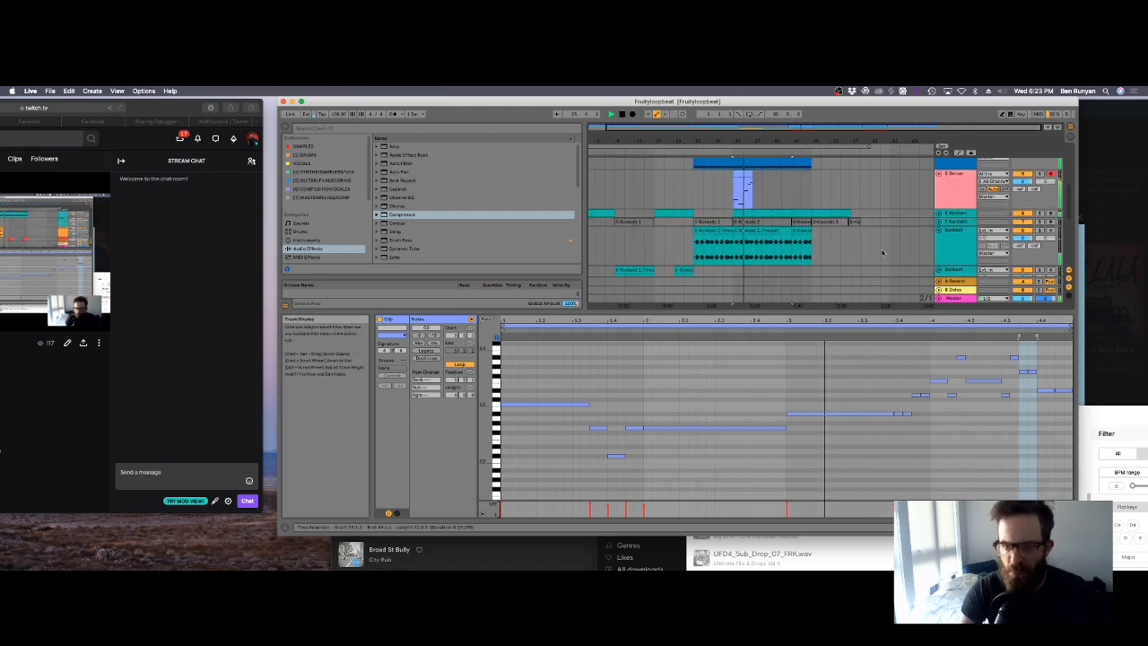
pyautogui.scroll(-3, 883, 253)
pyautogui.scroll(2, 882, 253)
pyautogui.doubleClick(956, 168)
pyautogui.scroll(2, 762, 211)
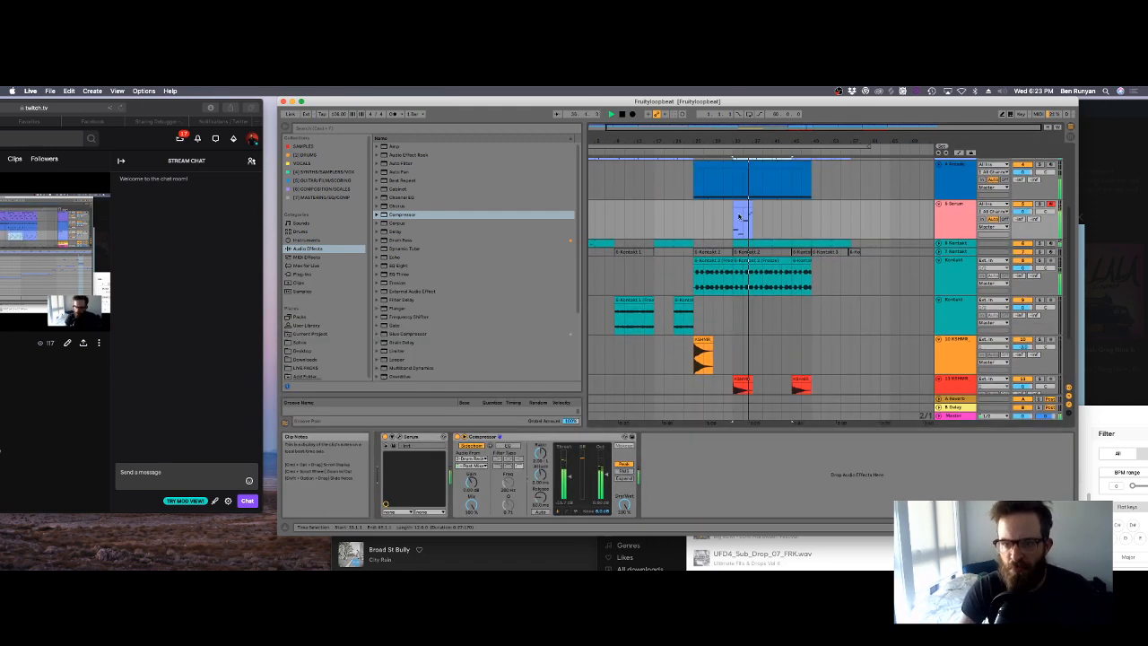
pyautogui.click(746, 206)
pyautogui.press('super+d')
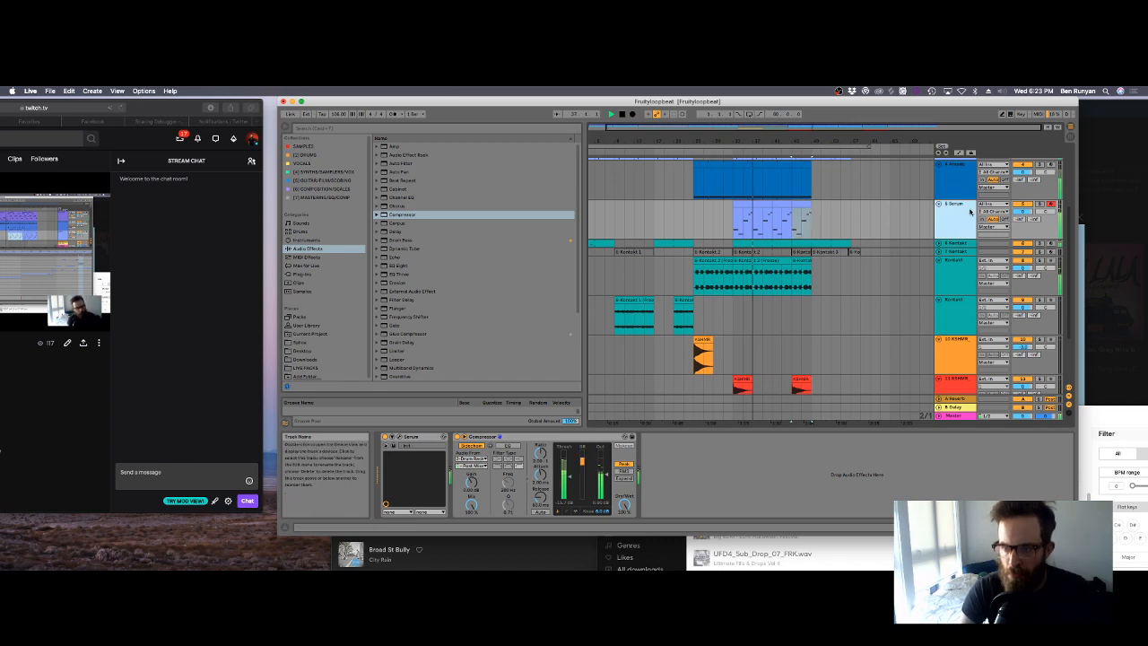
# Step: Add EQ Eight after the Compressor on the Serum track and make its first band a low cut
pyautogui.doubleClick(400, 267)
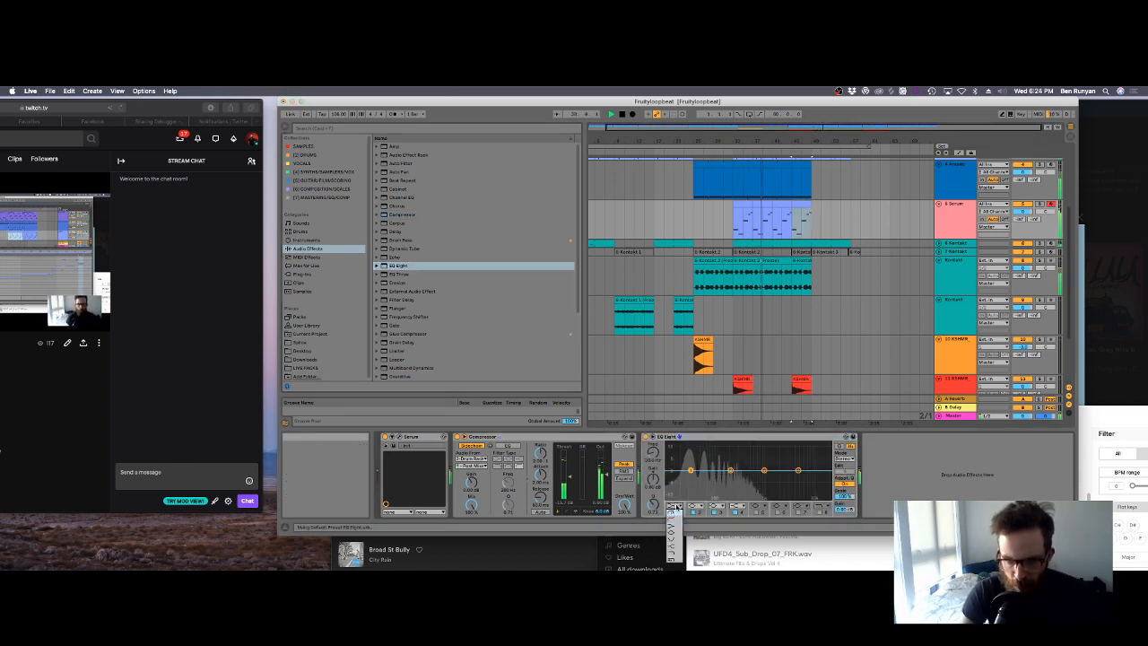
pyautogui.click(673, 516)
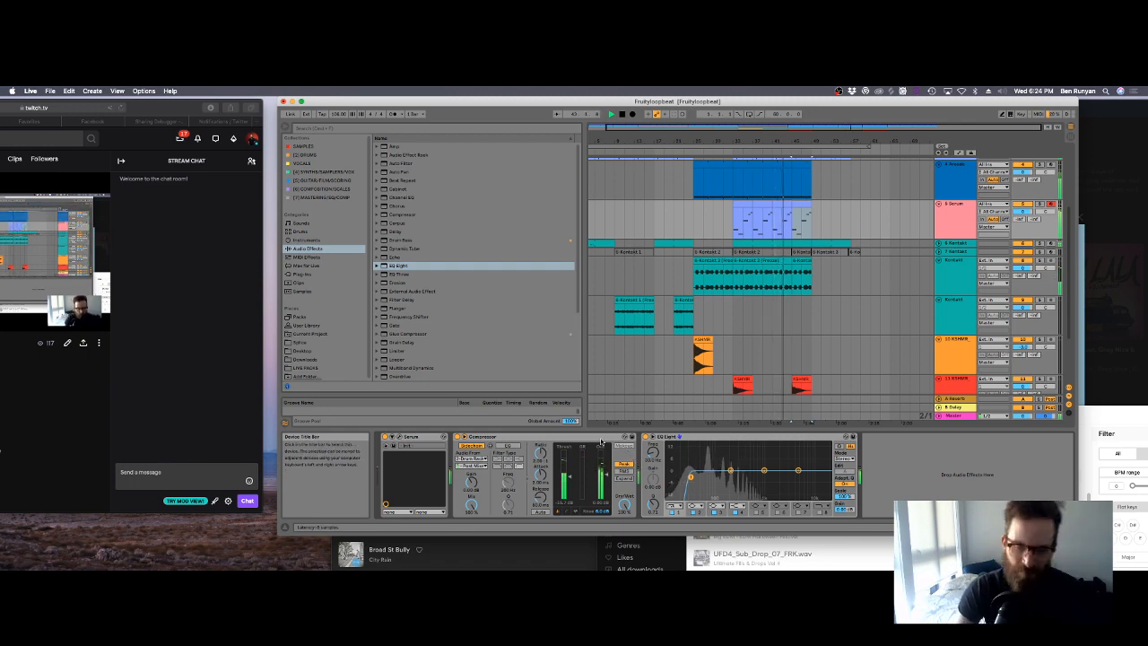
# Step: Duplicate the last Serum clip two more times so the part extends to bar 57
pyautogui.scroll(5, 749, 355)
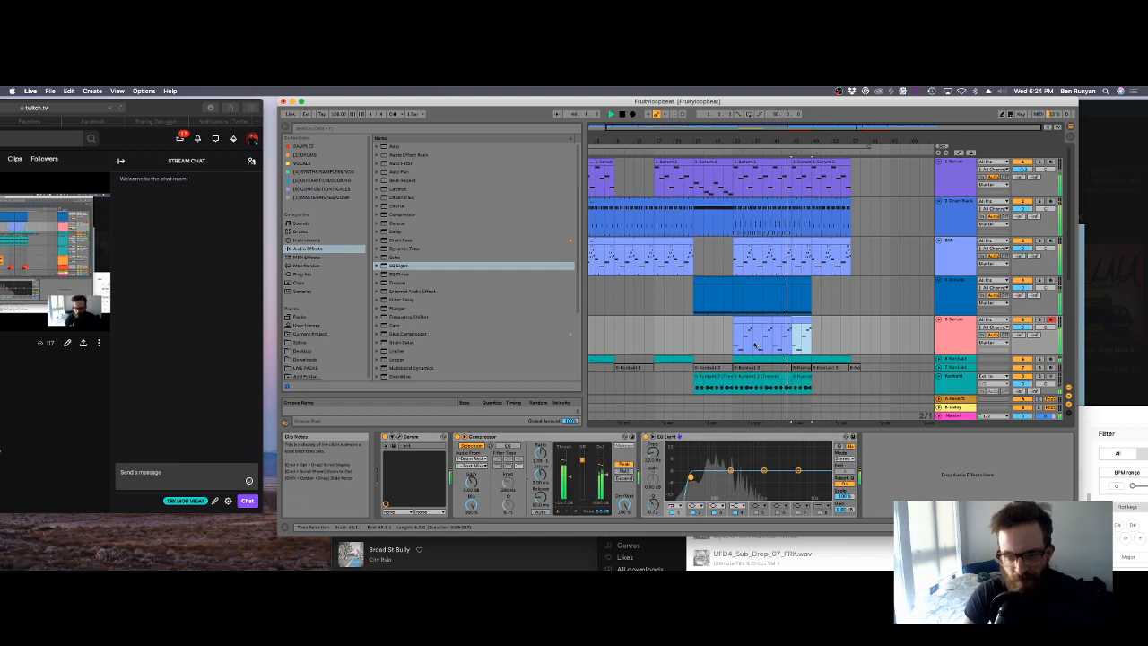
pyautogui.scroll(-2, 749, 354)
pyautogui.press('super+d')
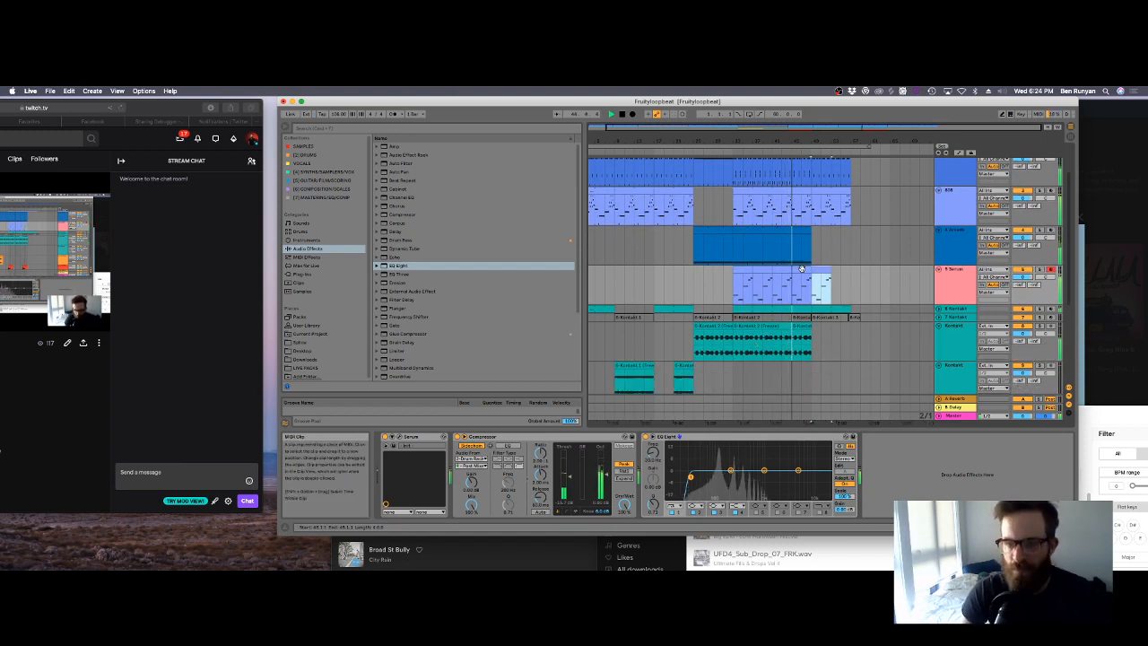
pyautogui.press('super+d')
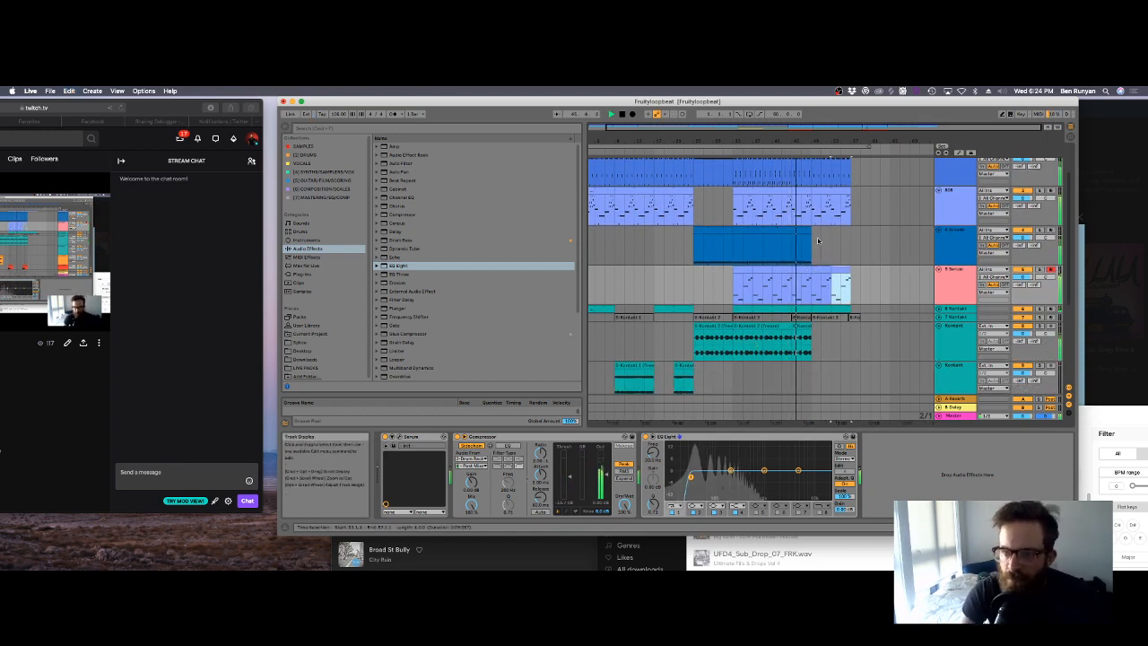
pyautogui.scroll(3, 825, 246)
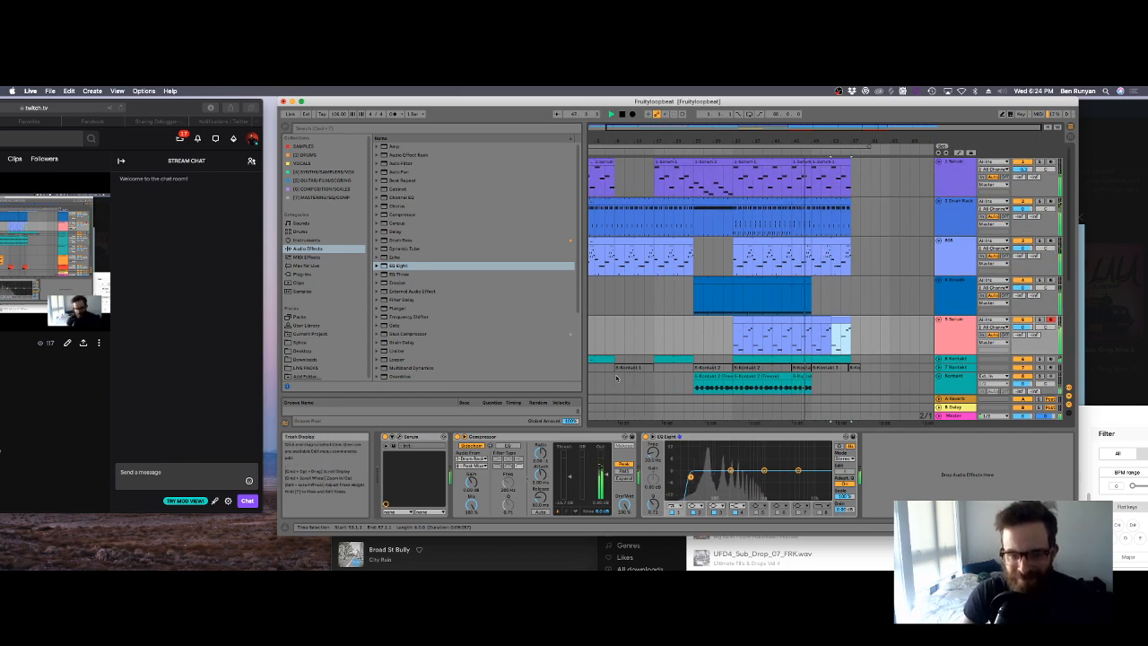
# Step: Play the 808 track from bar 33, soloed together with the Serum track
pyautogui.moveTo(616, 378); pyautogui.dragTo(592, 180)
pyautogui.click(838, 381)
pyautogui.scroll(-3, 828, 370)
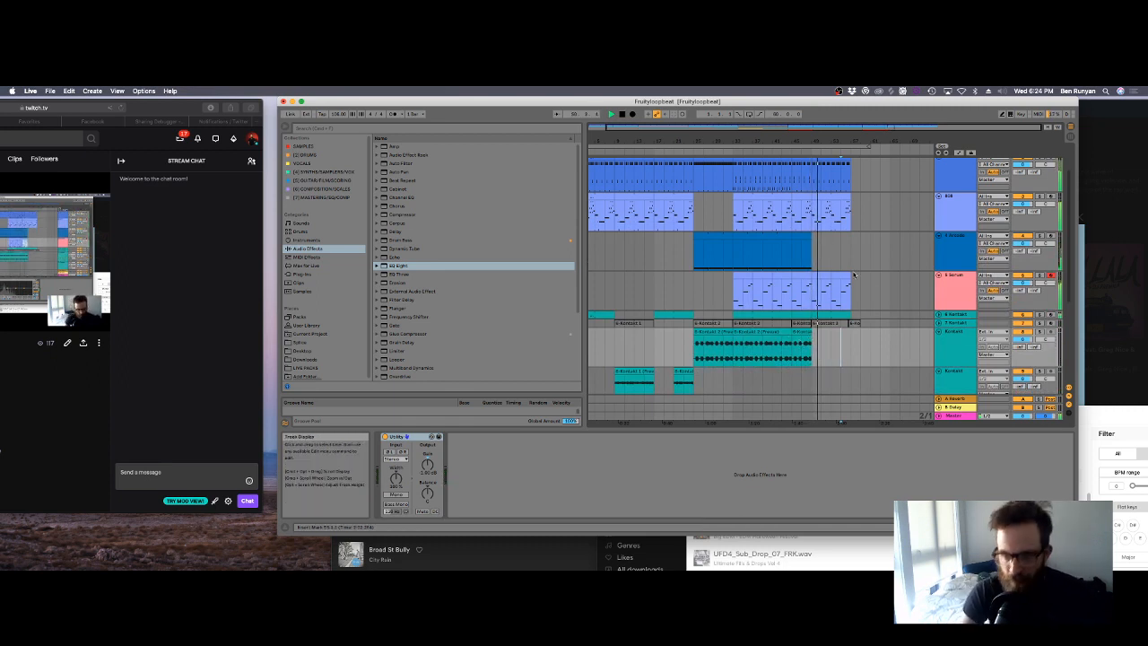
pyautogui.click(735, 217)
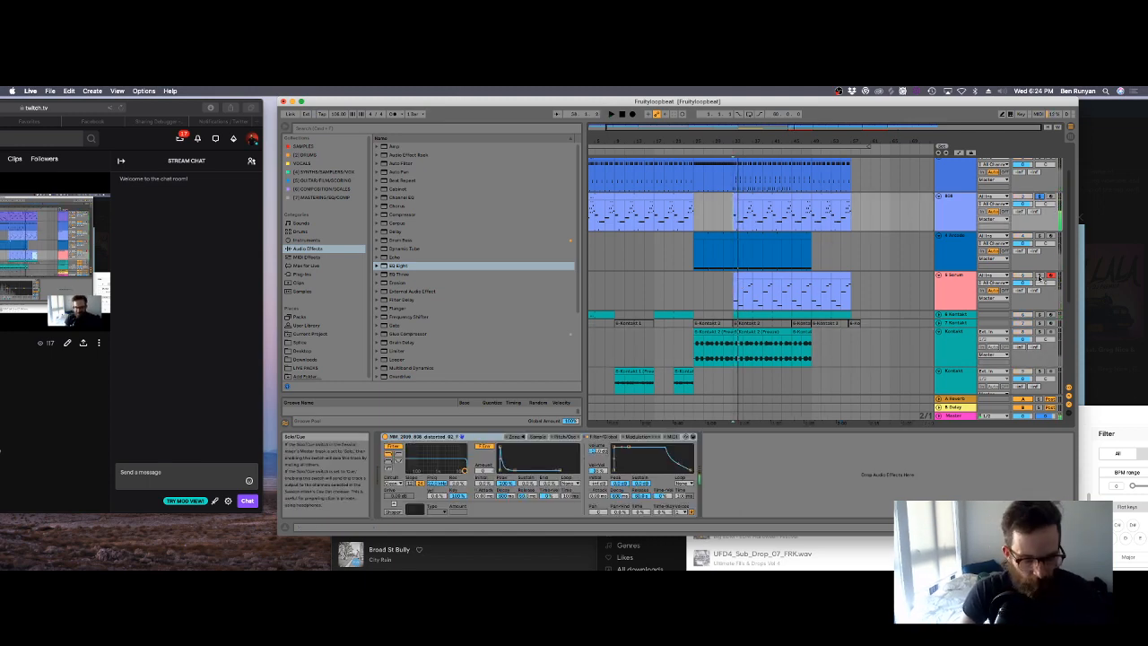
# Step: Replace EQ Eight on the Serum track with Neutron 3 Equalizer from the mastering collection, and close its preset manager
pyautogui.click(956, 278)
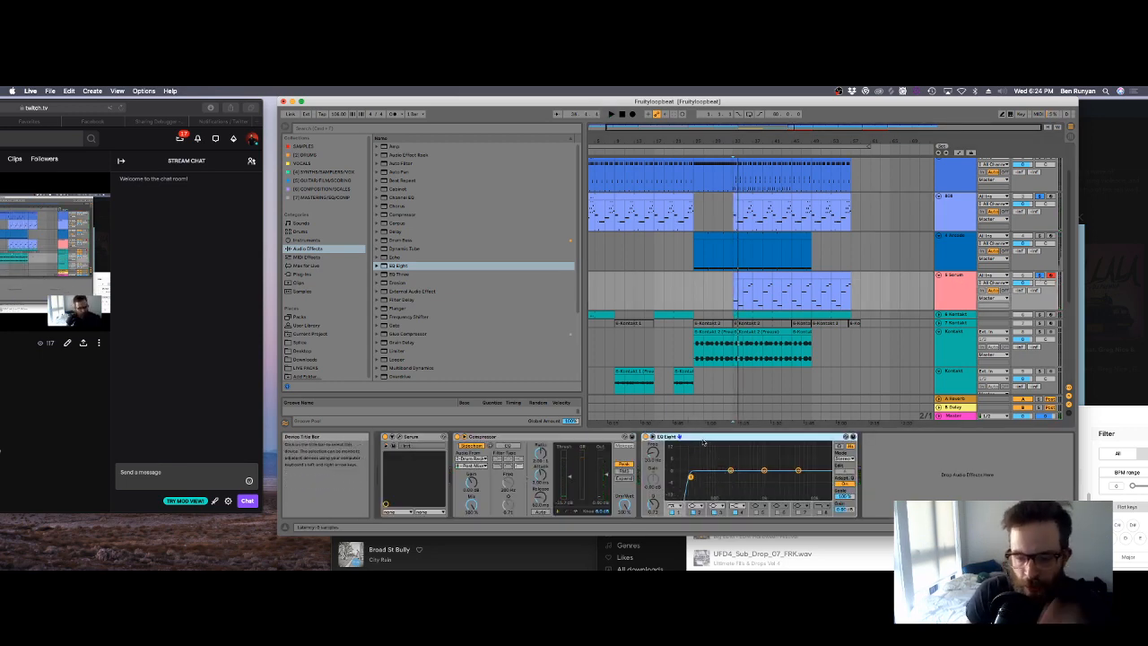
pyautogui.press('Delete')
pyautogui.click(331, 190)
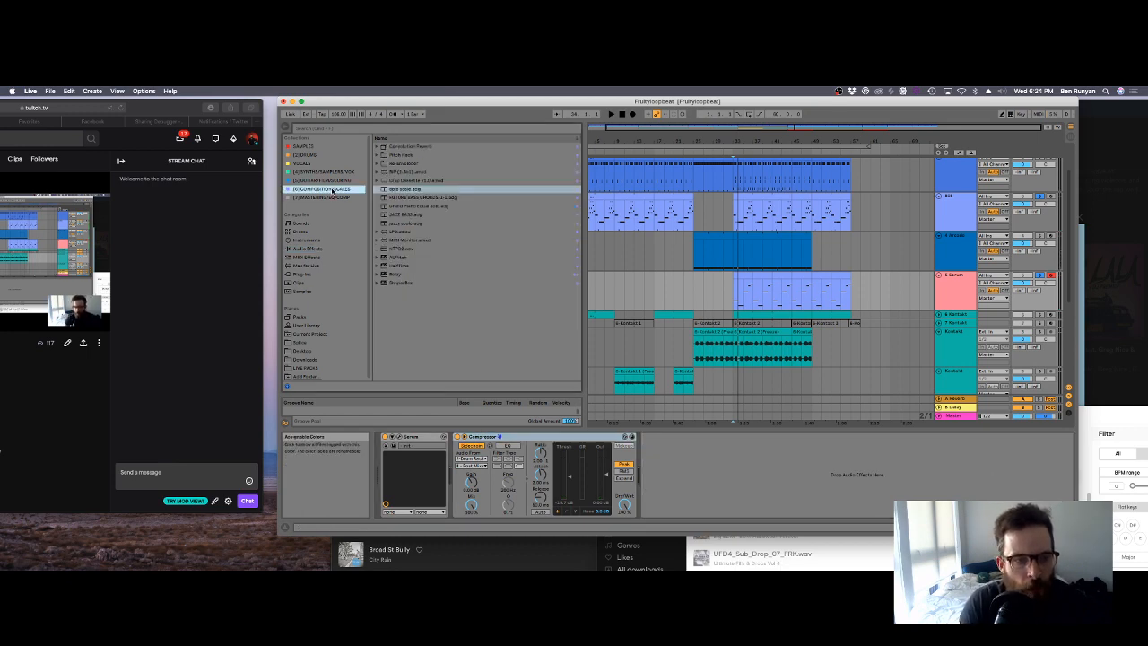
pyautogui.click(326, 172)
pyautogui.click(327, 182)
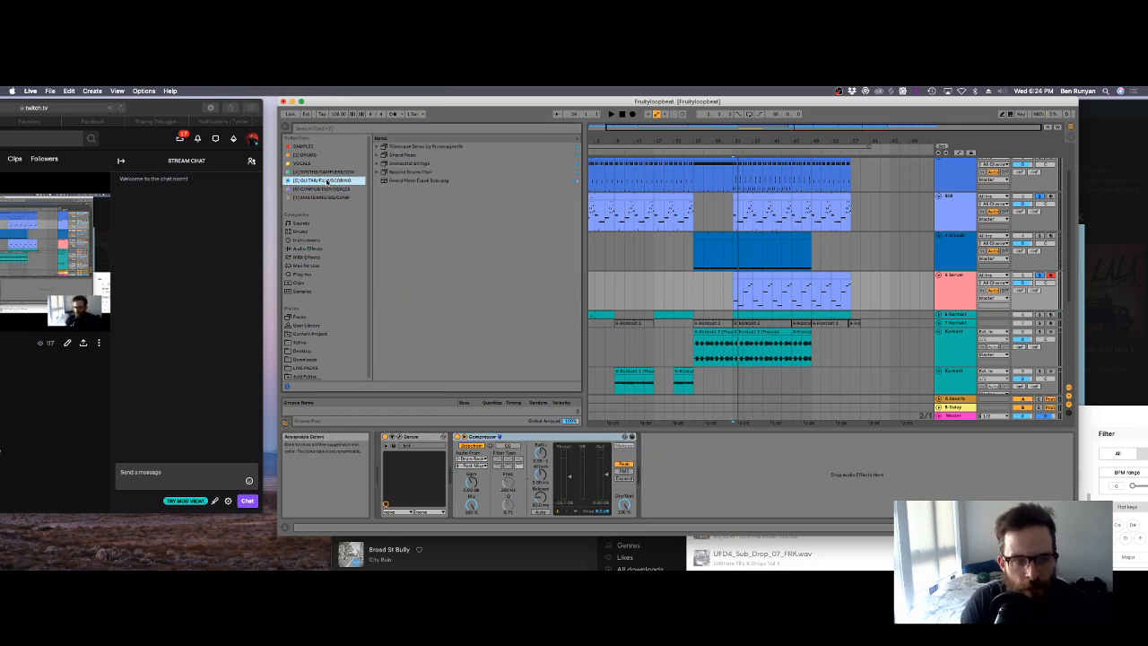
pyautogui.click(323, 173)
pyautogui.click(321, 197)
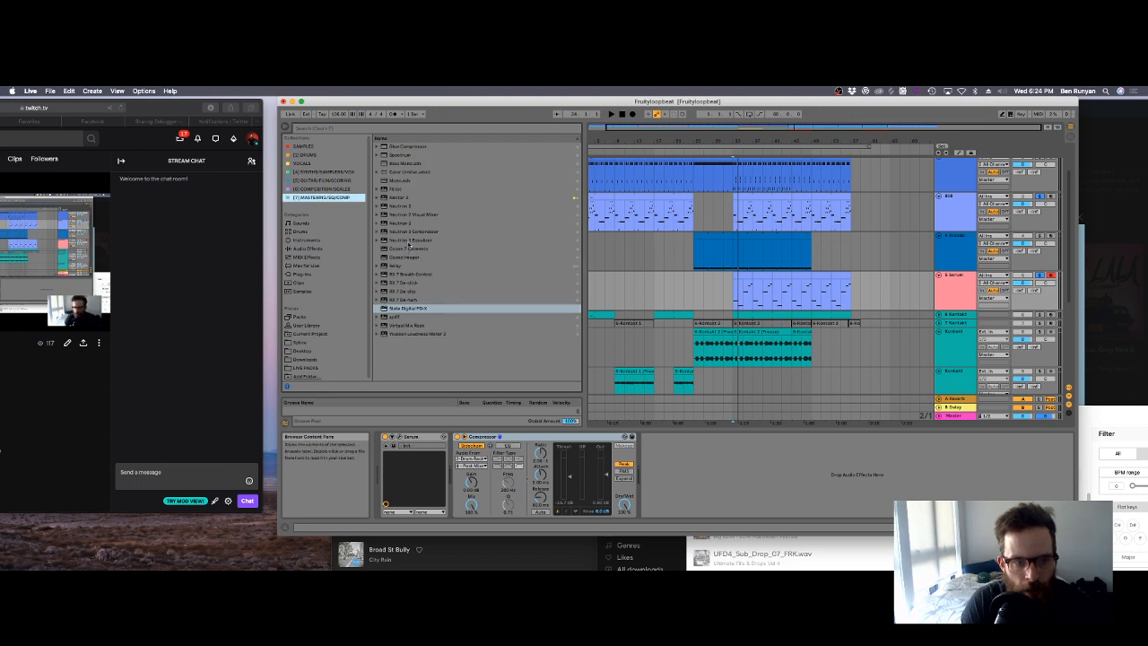
pyautogui.doubleClick(409, 241)
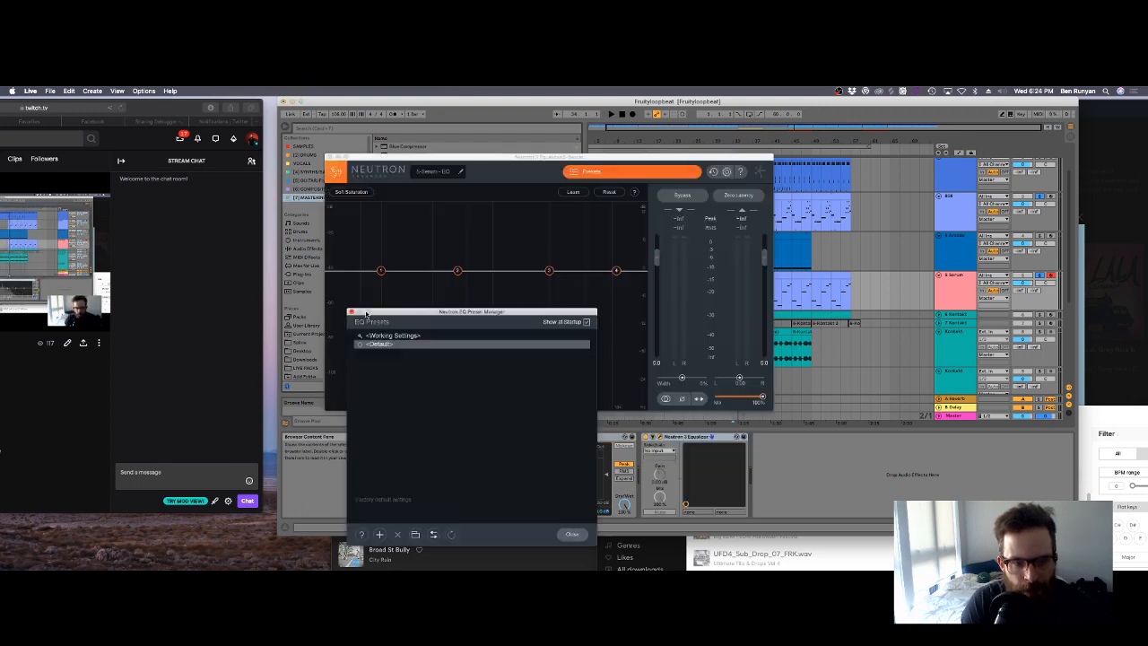
pyautogui.click(351, 312)
# Step: Set the 808 as the Neutron equalizer's sidechain input and pull band 2 to -7.5 dB at 118 Hz with Proportional Q
pyautogui.click(659, 450)
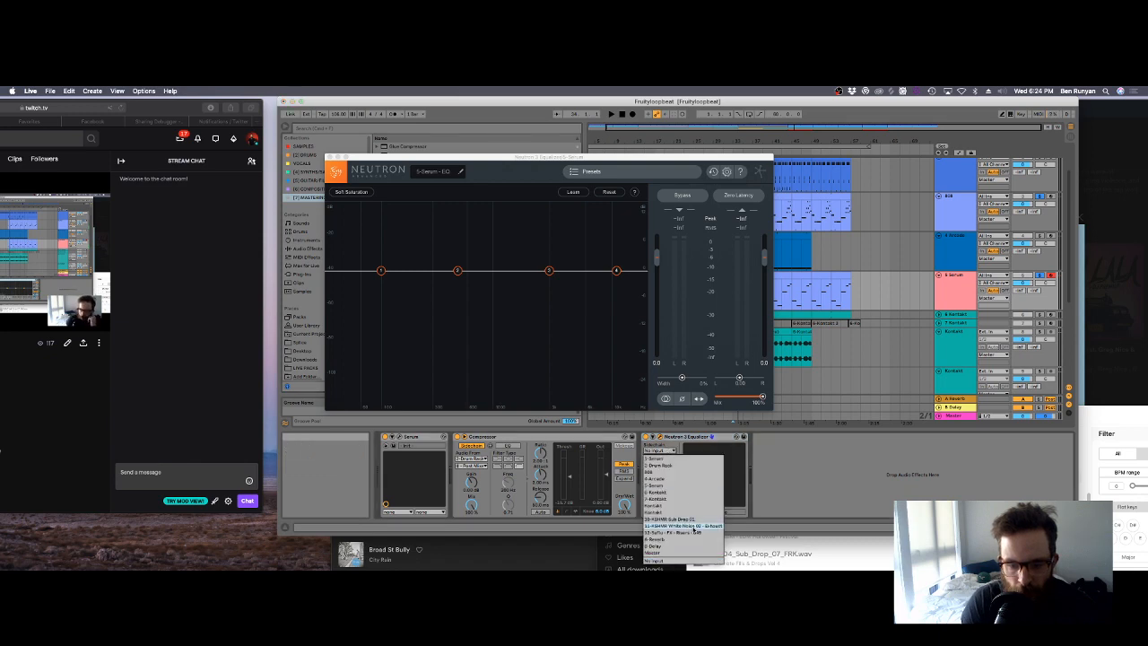
pyautogui.click(653, 472)
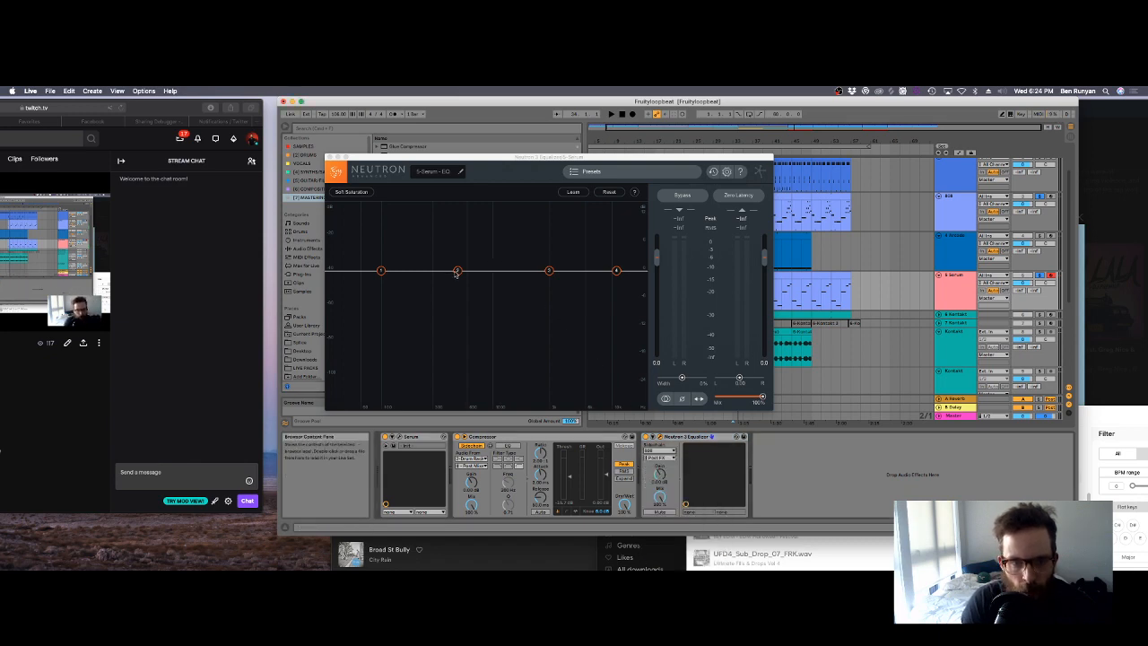
pyautogui.moveTo(456, 271); pyautogui.dragTo(389, 305)
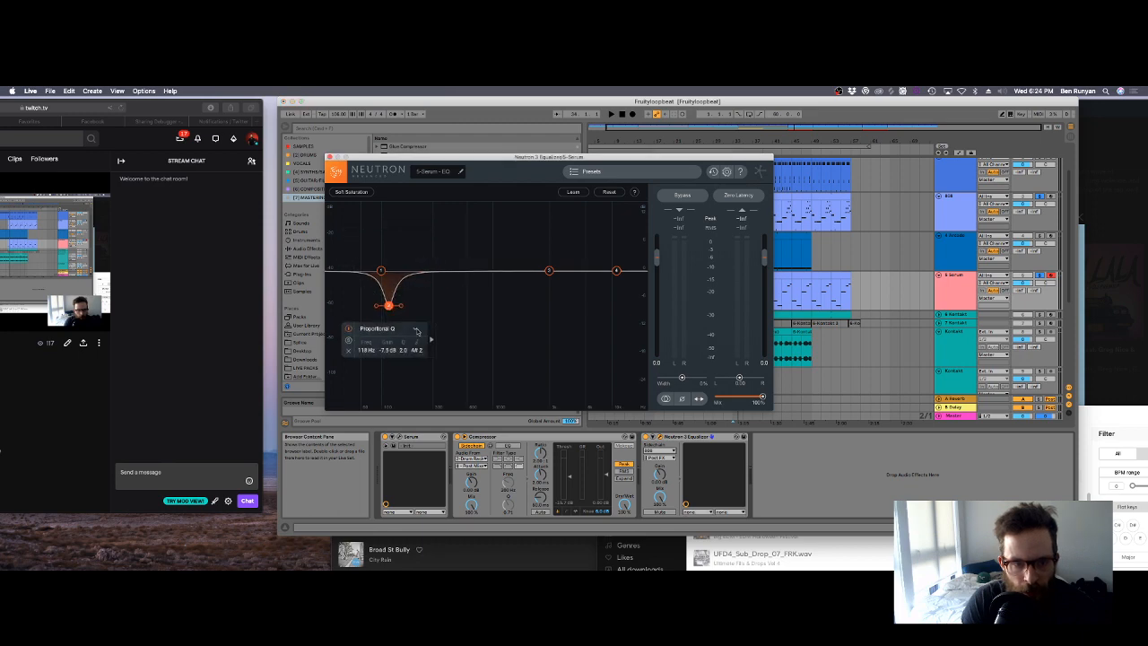
pyautogui.click(416, 330)
pyautogui.click(411, 329)
pyautogui.click(391, 331)
pyautogui.click(388, 330)
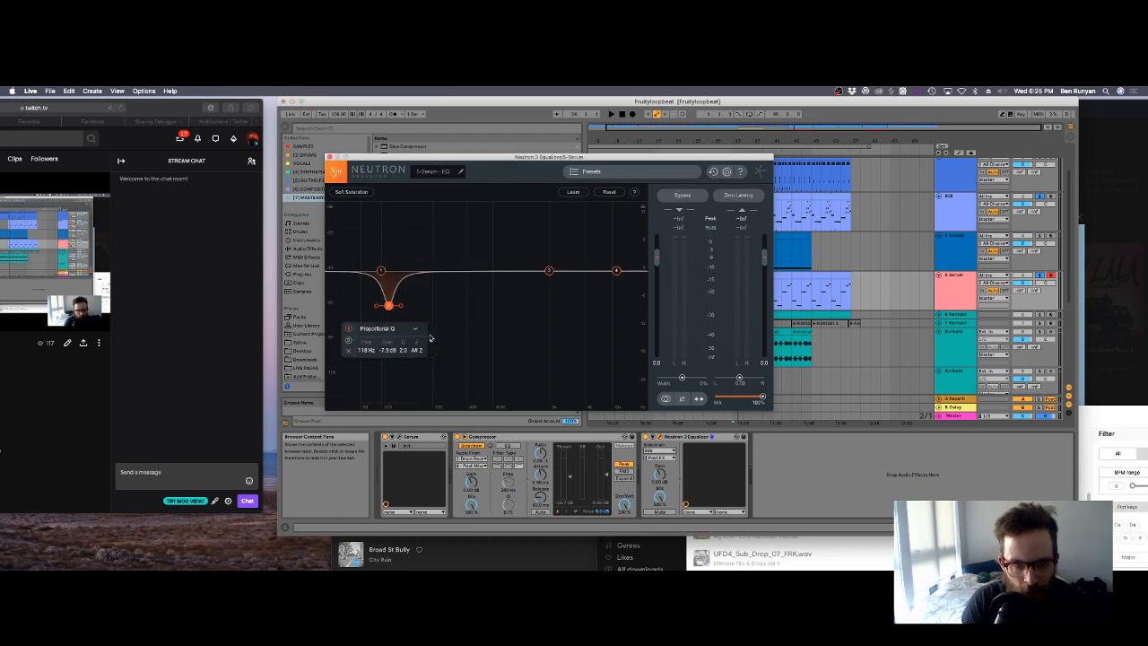
# Step: Enable dynamic mode on band 2 and set its sidechain source to Ext. Full
pyautogui.click(436, 329)
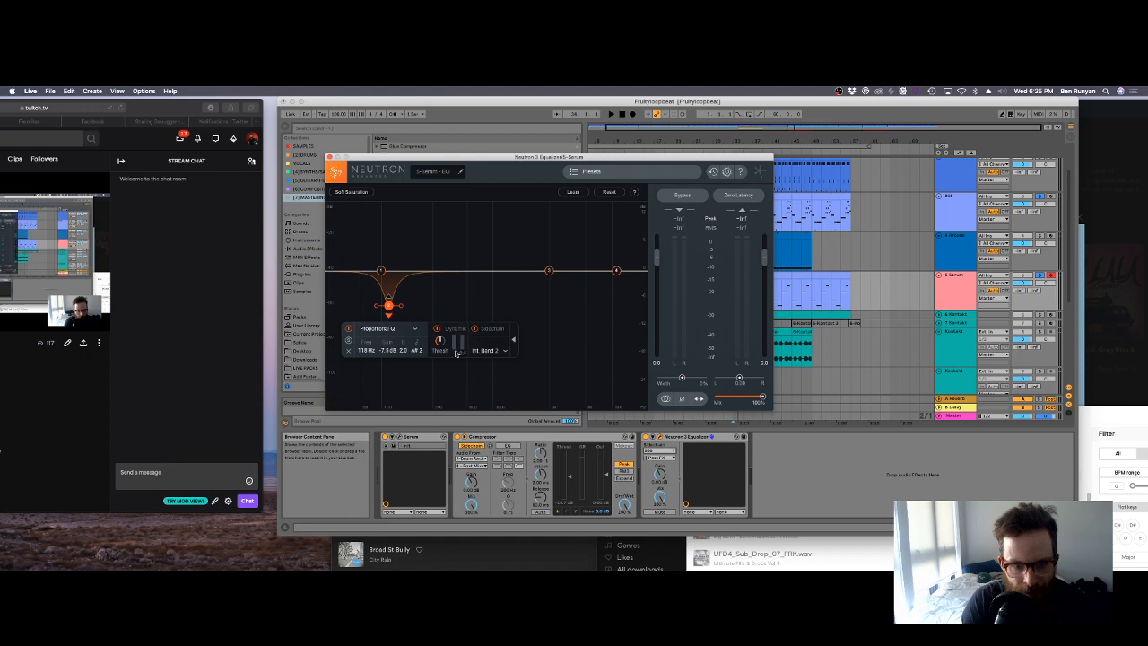
pyautogui.click(492, 351)
pyautogui.scroll(-3, 485, 421)
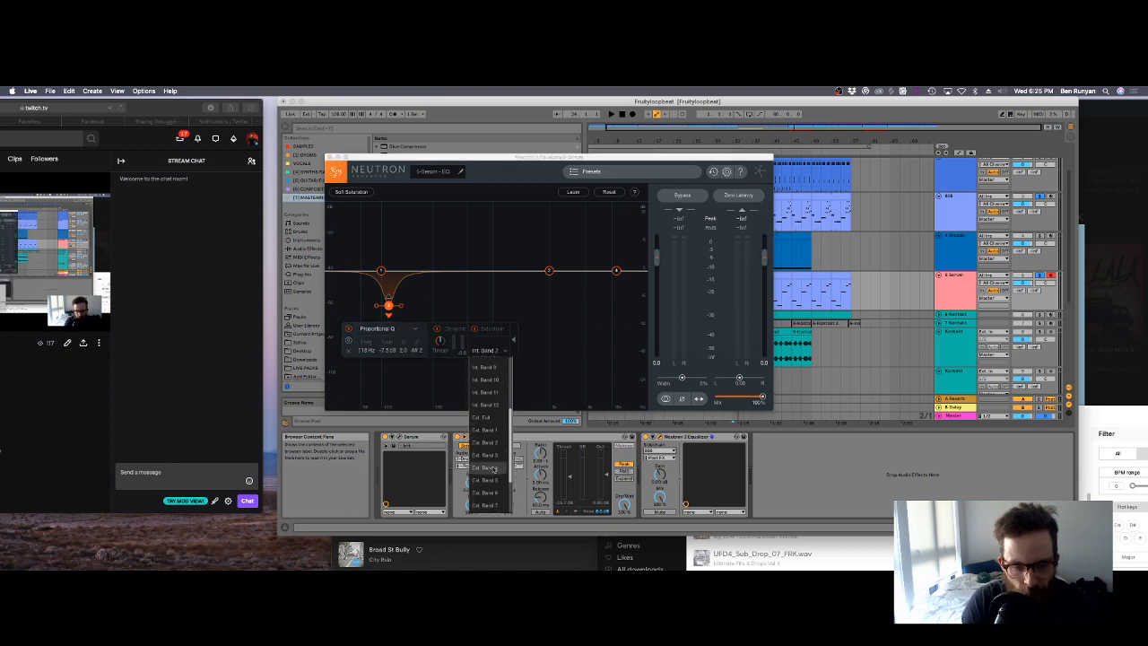
pyautogui.click(481, 428)
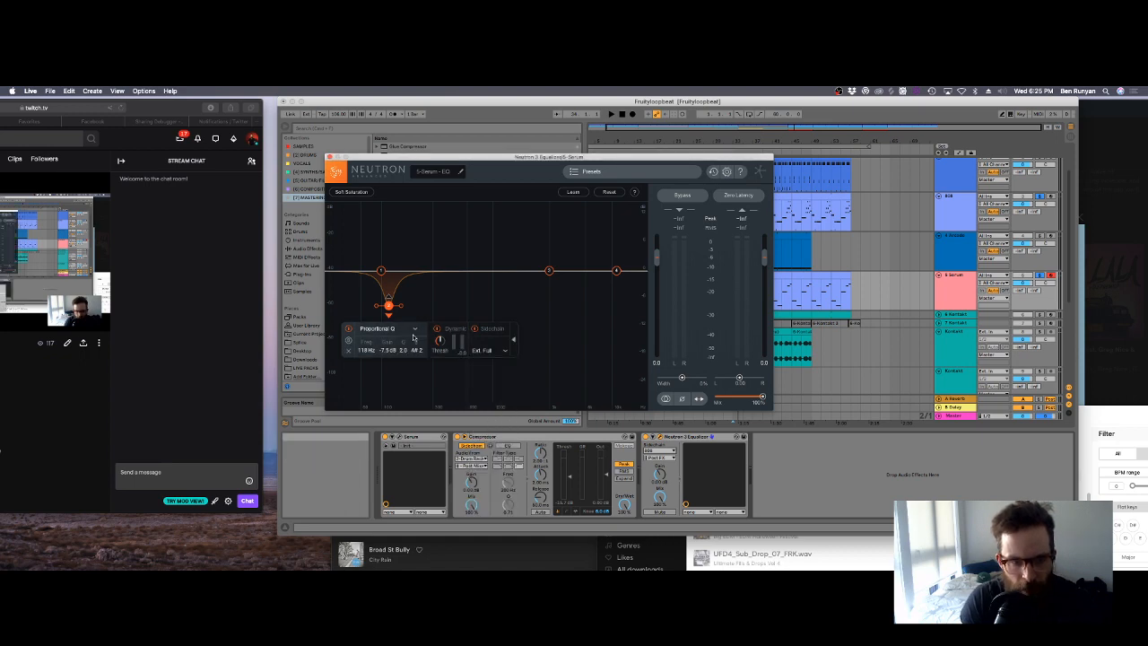
# Step: Widen band 2 and lower it to about -15 dB near 70 Hz during playback, and close the equalizer window
pyautogui.moveTo(388, 306); pyautogui.dragTo(366, 339)
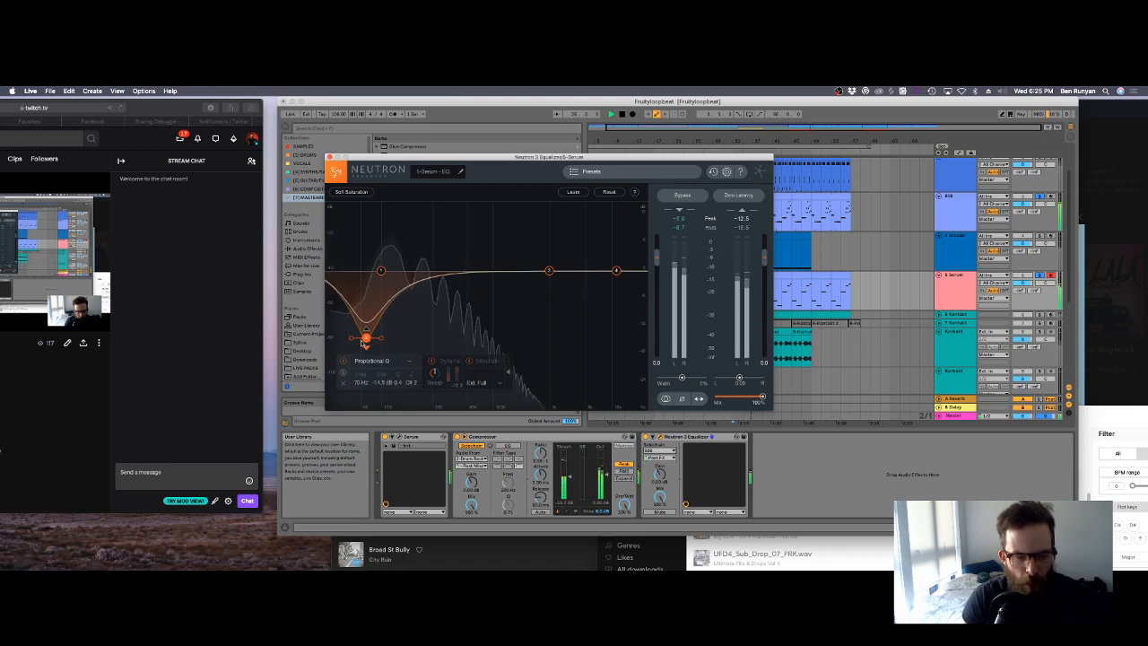
pyautogui.press('space')
pyautogui.click(329, 158)
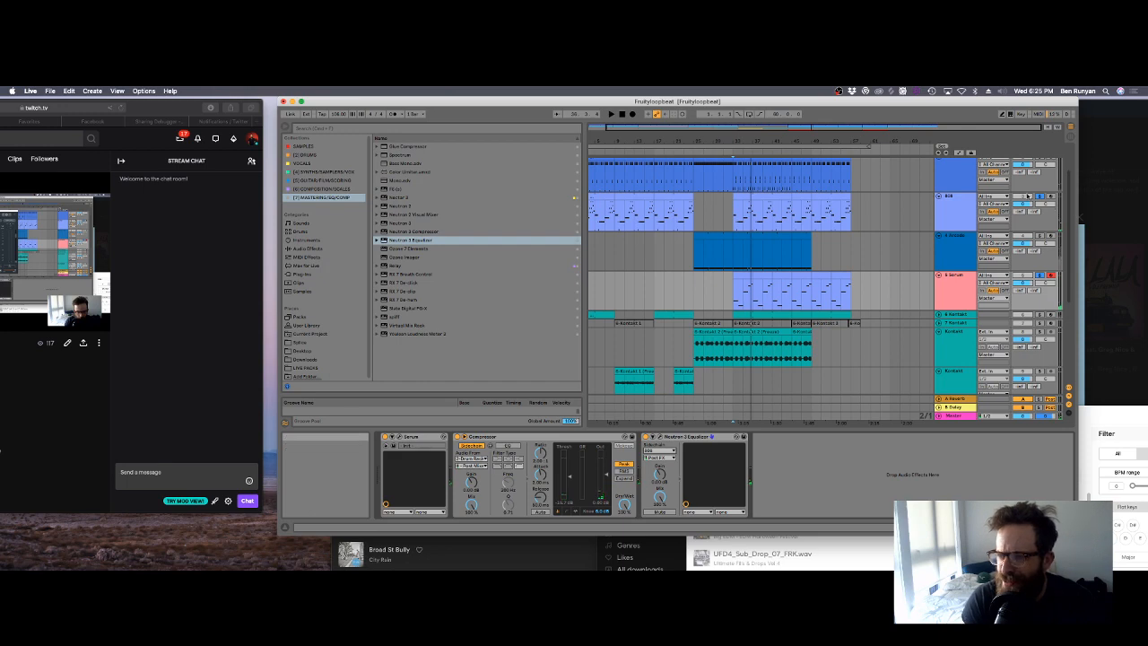
# Step: Unsolo the 808 and Serum tracks and play the full arrangement from bar 25
pyautogui.click(700, 237)
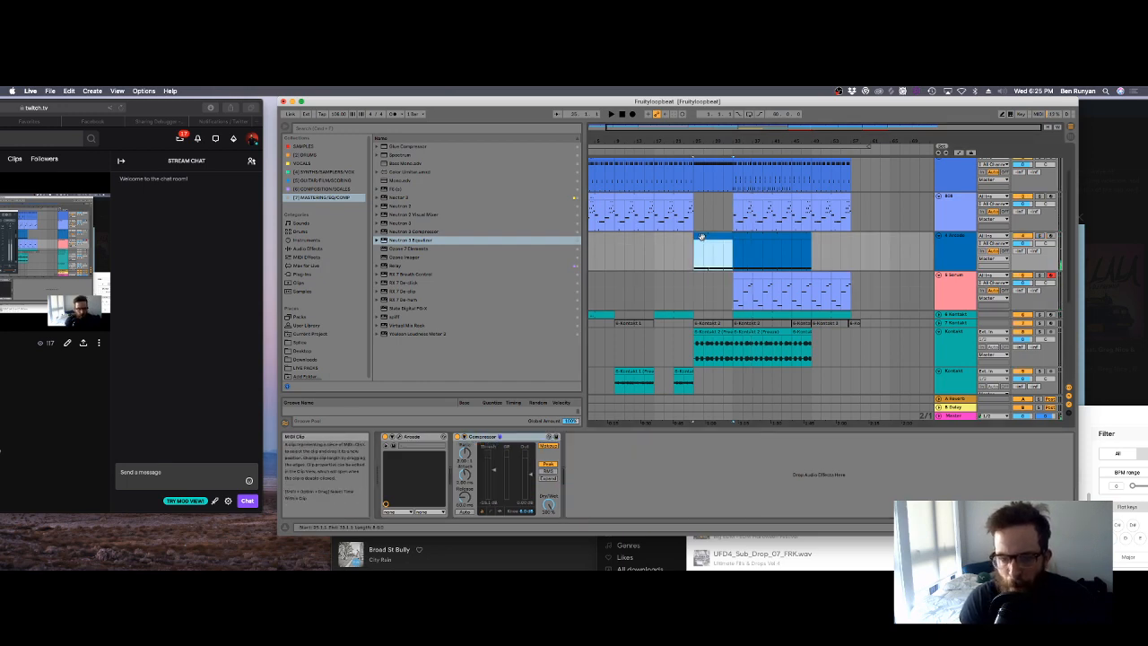
pyautogui.press('space')
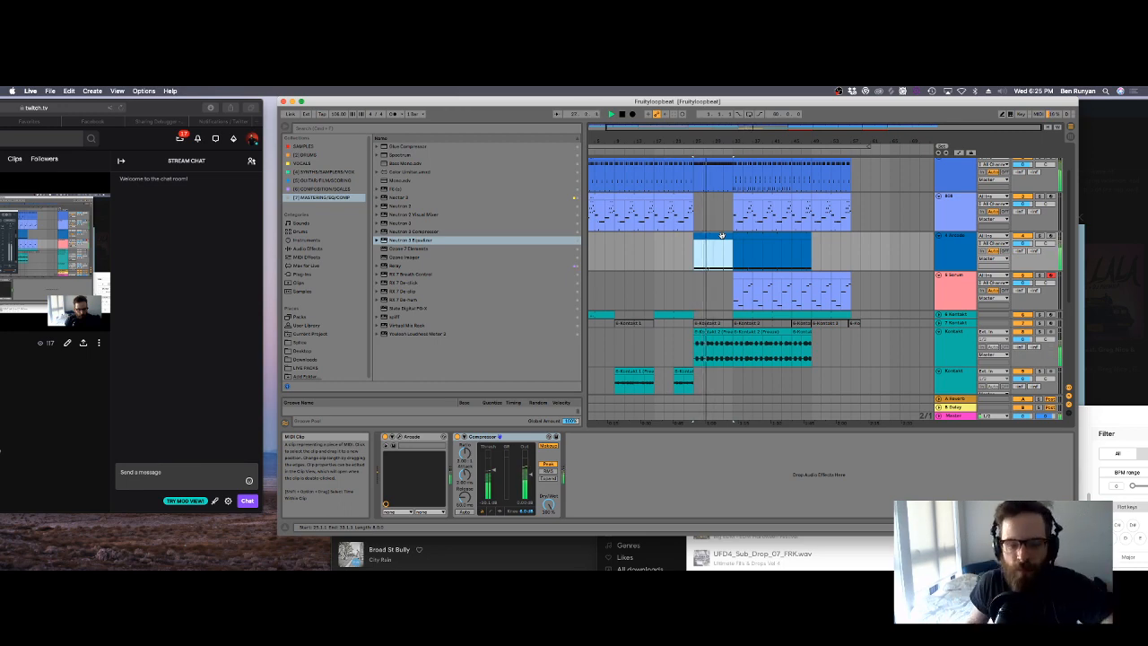
# Step: Switch to the Music app, browse the recently added albums, and return to Ableton Live
pyautogui.press('super+Tab')
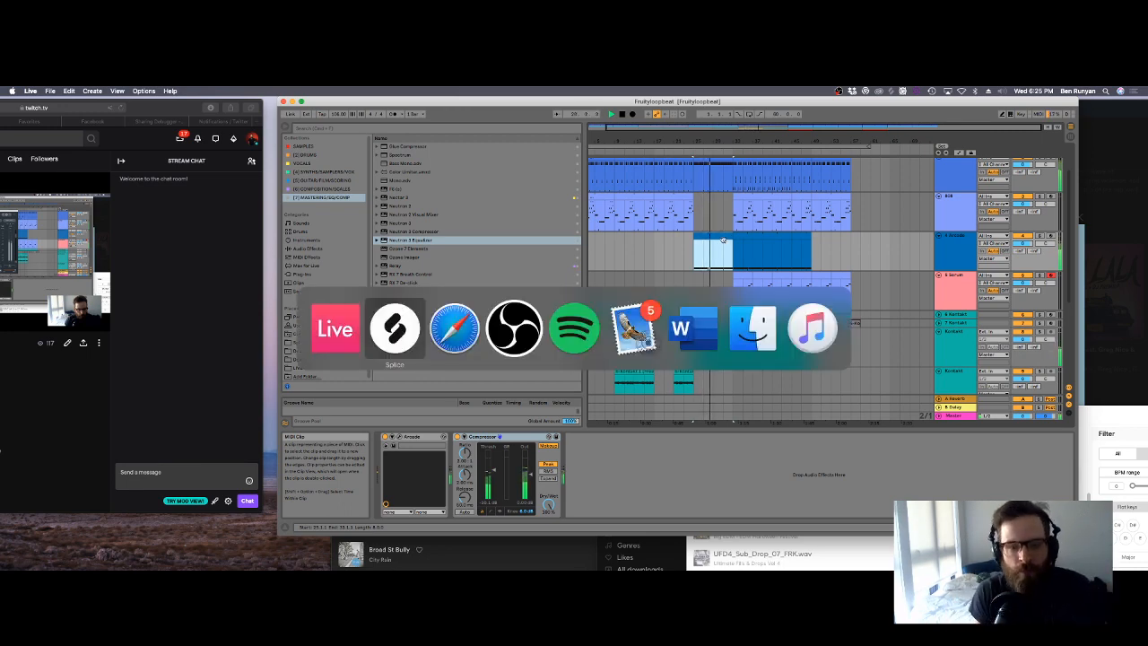
pyautogui.press('super+Tab')
pyautogui.press('super+Tab')
pyautogui.press('super+Tab')
pyautogui.press('super+Tab')
pyautogui.press('super+Tab')
pyautogui.press('super+Tab')
pyautogui.press('super+Tab')
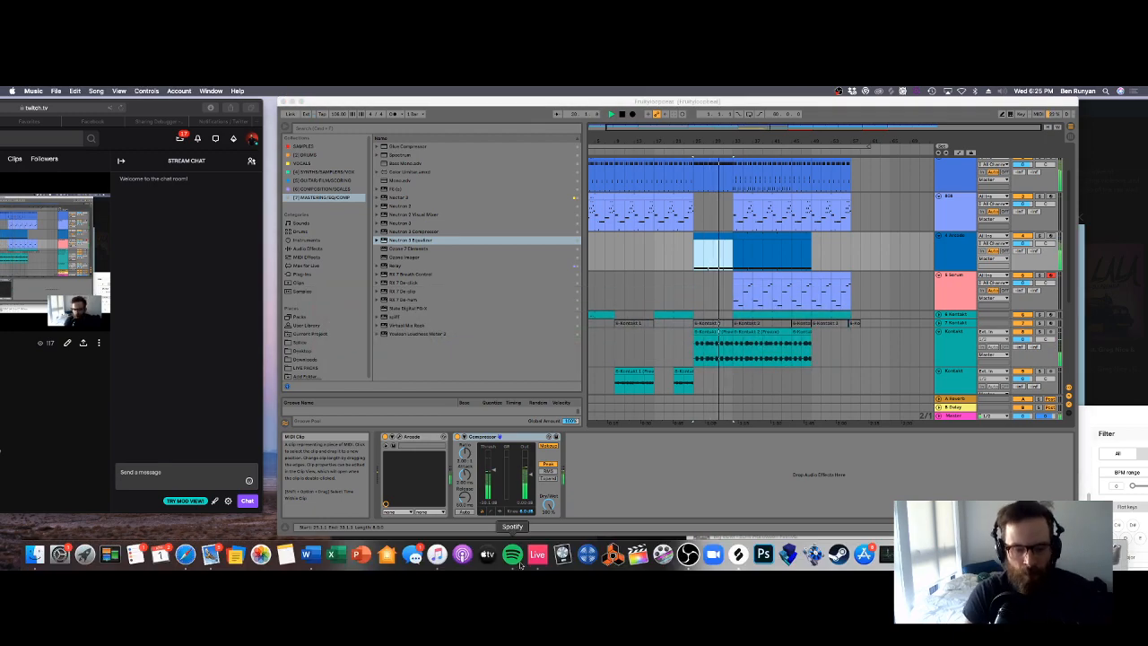
pyautogui.click(440, 554)
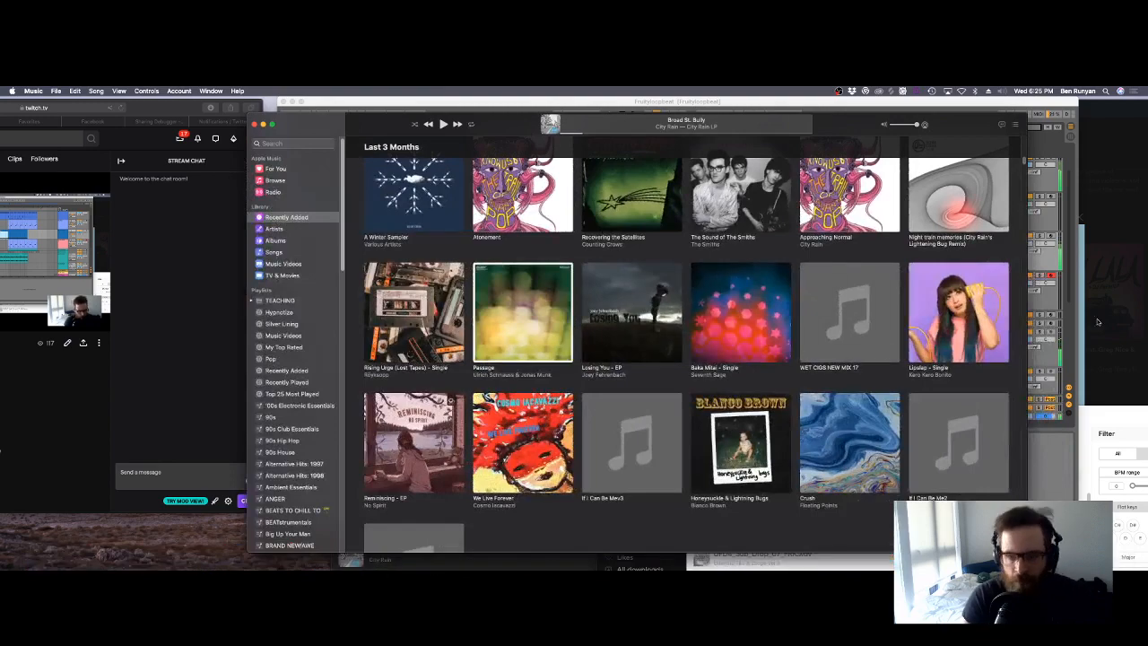
pyautogui.scroll(-5, 870, 341)
pyautogui.scroll(-10, 879, 334)
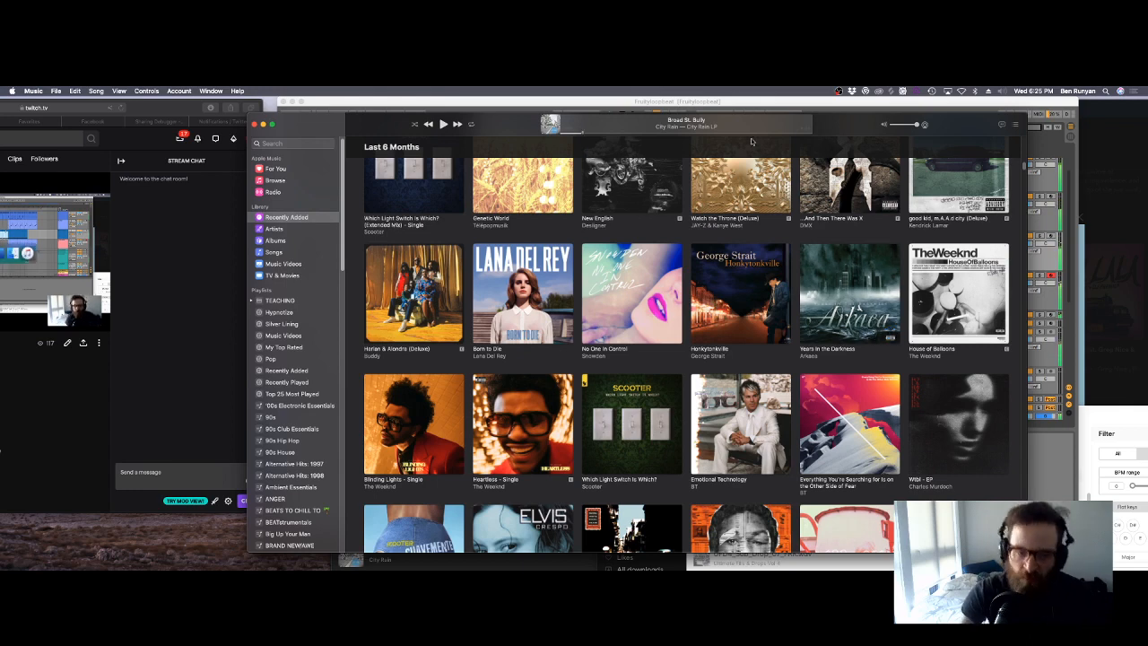
pyautogui.press('super+Tab')
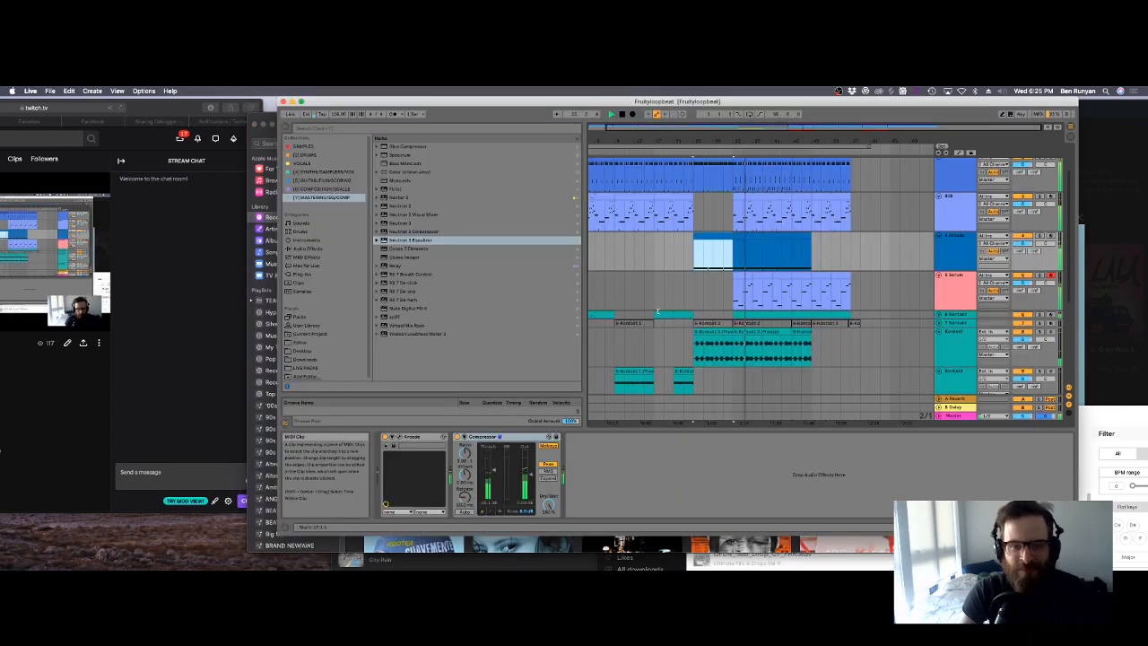
# Step: Open the Drum Rack clip starting at bar 33 and edit the kick notes near its beginning
pyautogui.scroll(2, 739, 202)
pyautogui.doubleClick(740, 202)
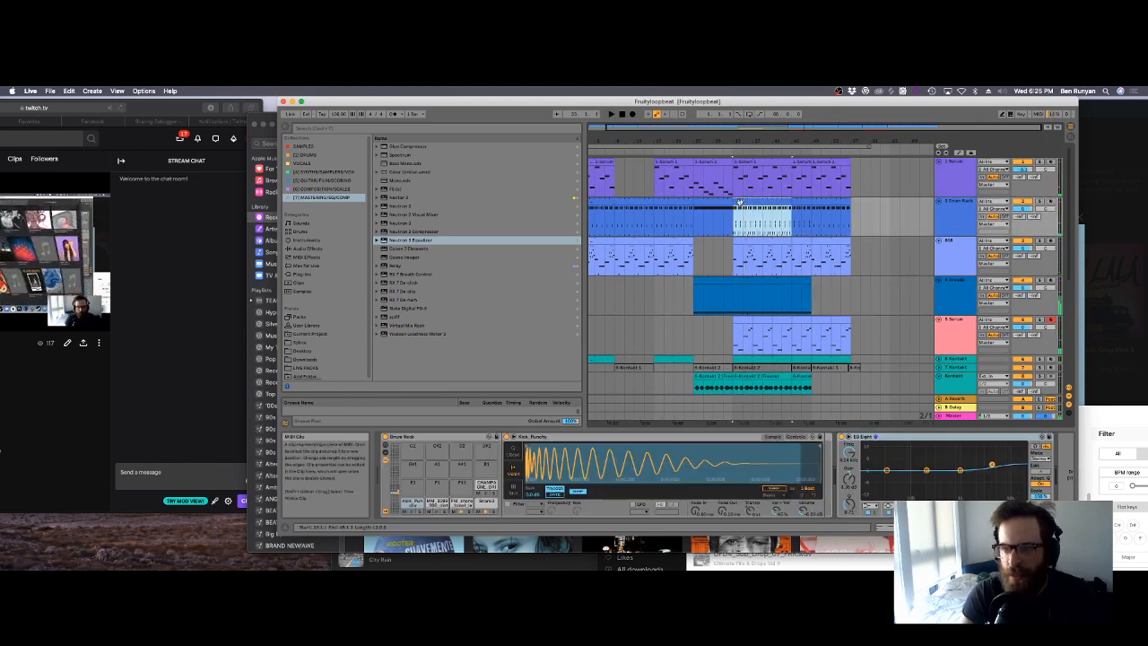
pyautogui.doubleClick(550, 388)
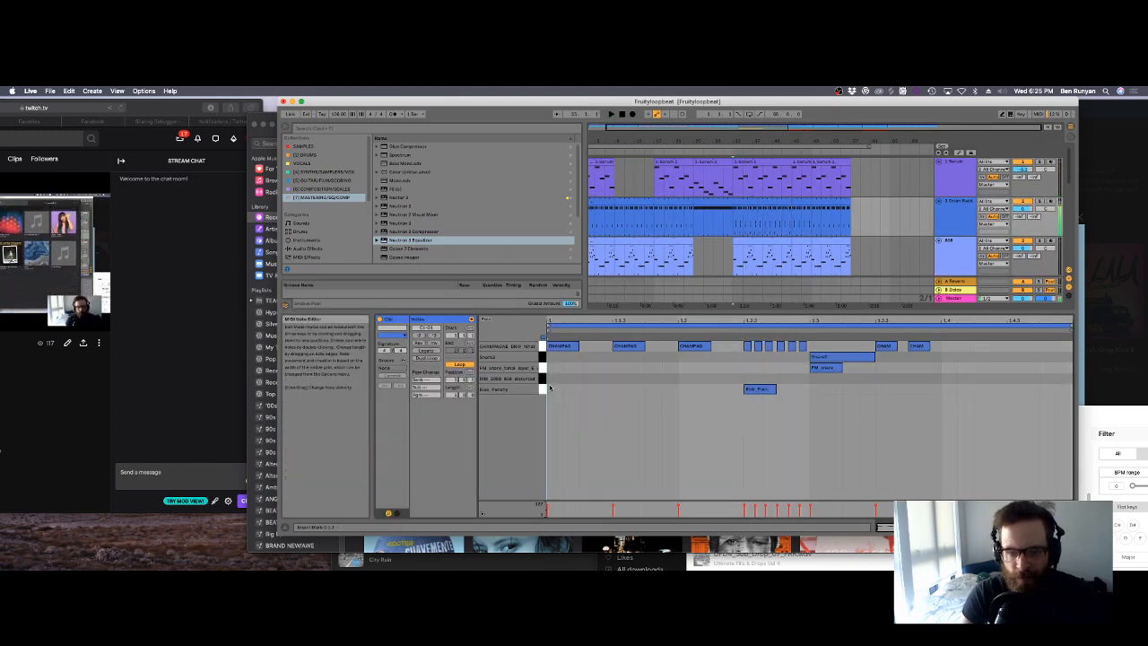
pyautogui.press('space')
pyautogui.doubleClick(748, 389)
# Step: Check the Music app, return to Ableton Live, and play the whole selected arrangement from bar 1
pyautogui.press('super+Tab')
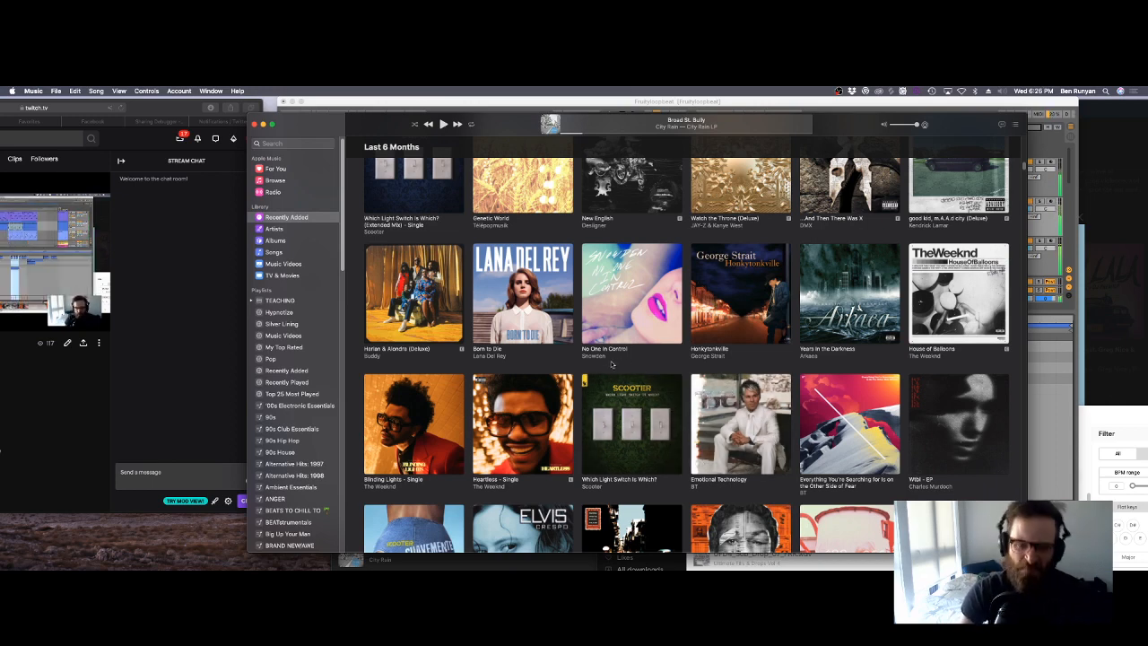
pyautogui.press('super+Tab')
pyautogui.click(638, 145)
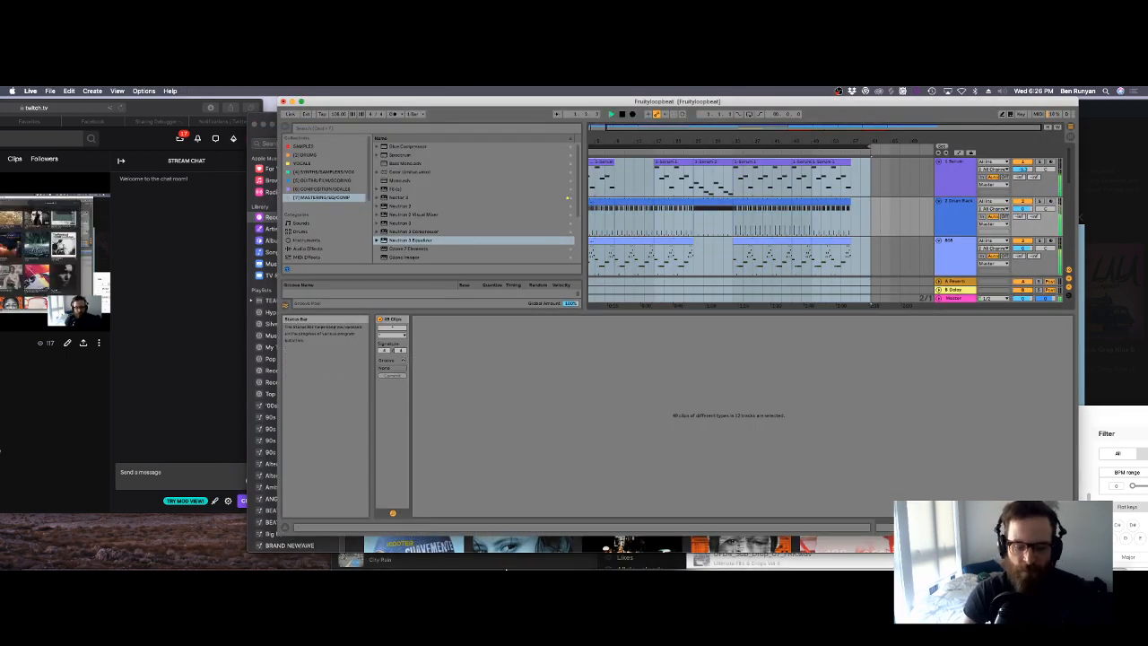
# Step: Open Spotify, reposition its window to show the Hip-Hop new releases, and return to Ableton Live
pyautogui.moveTo(537, 552)
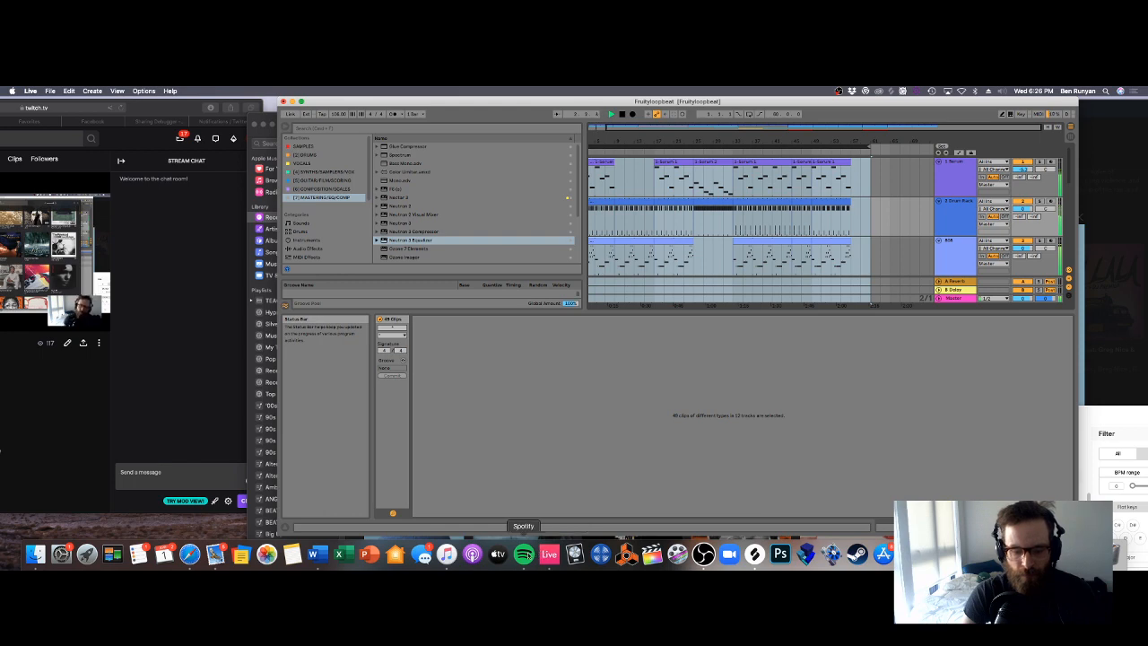
pyautogui.click(446, 554)
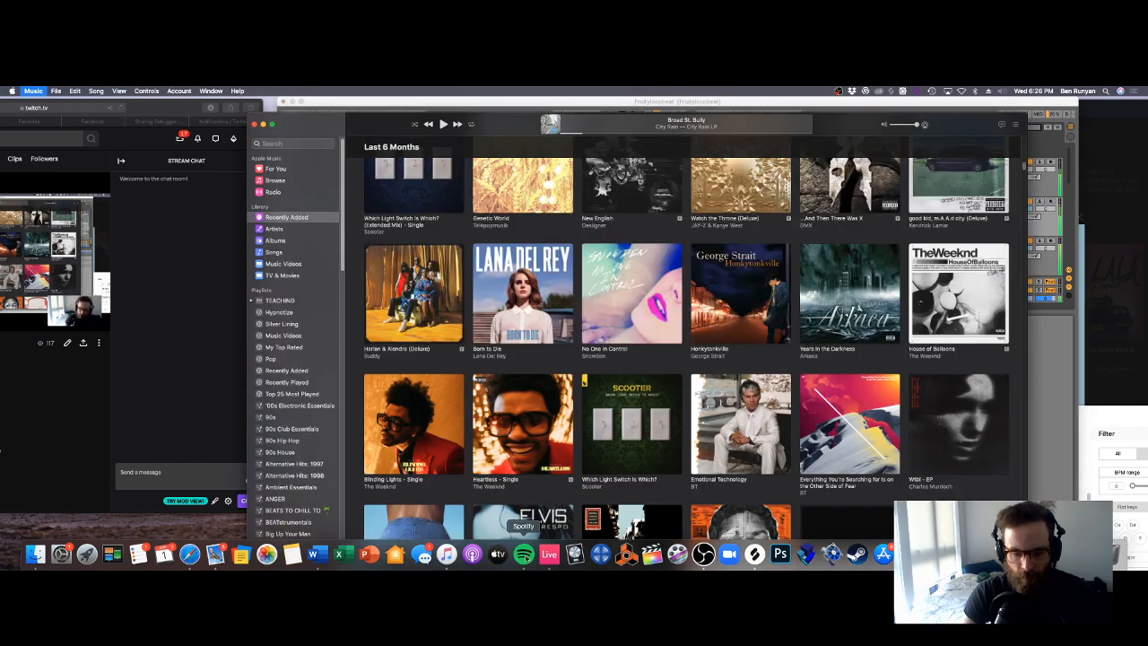
pyautogui.click(524, 554)
pyautogui.scroll(-2, 896, 295)
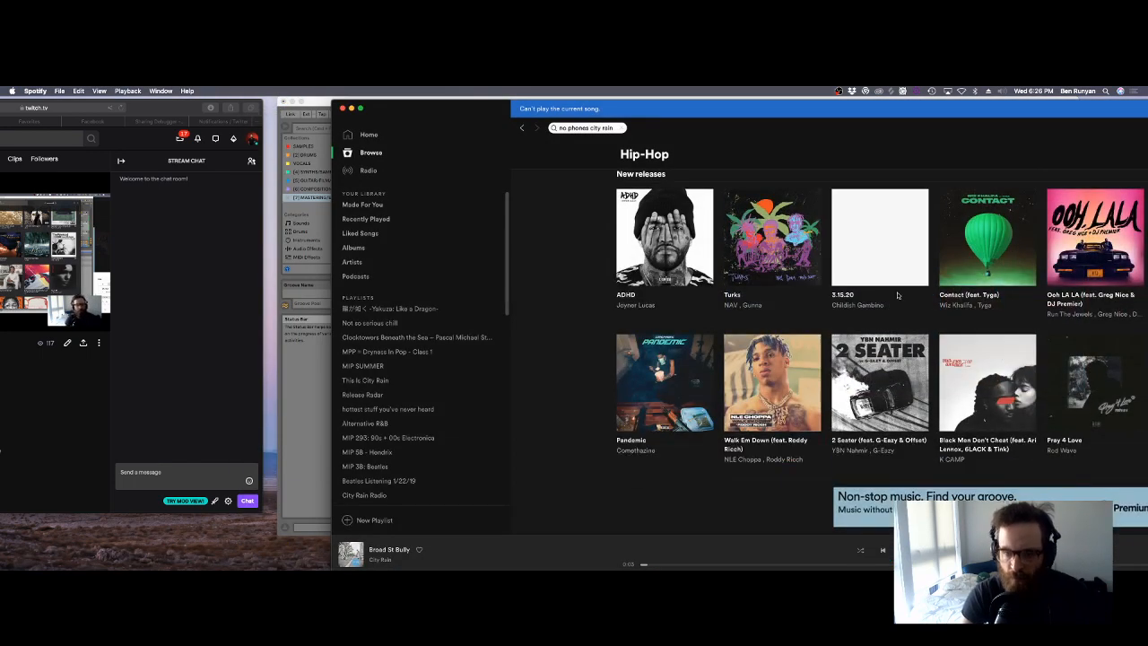
pyautogui.moveTo(1037, 134); pyautogui.dragTo(834, 131)
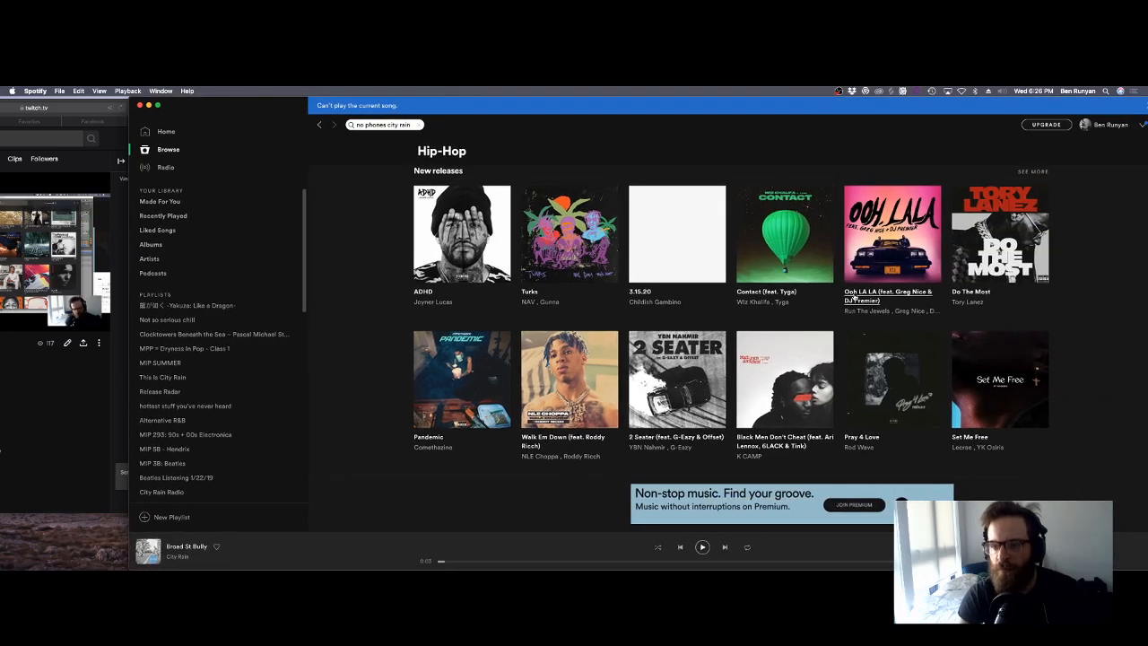
pyautogui.press('super+Tab')
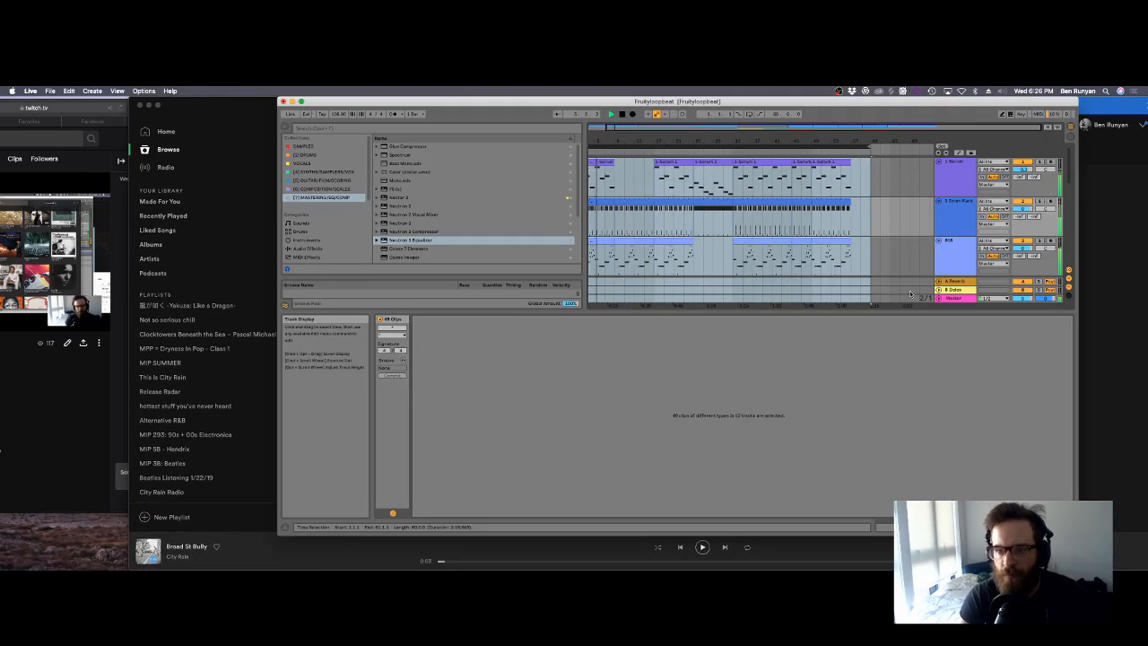
# Step: Add Neutron 3 Equalizer before the existing Master track effect, close its preset manager, and boost band 3 about 2.4 dB near 4.8 kHz
pyautogui.doubleClick(956, 298)
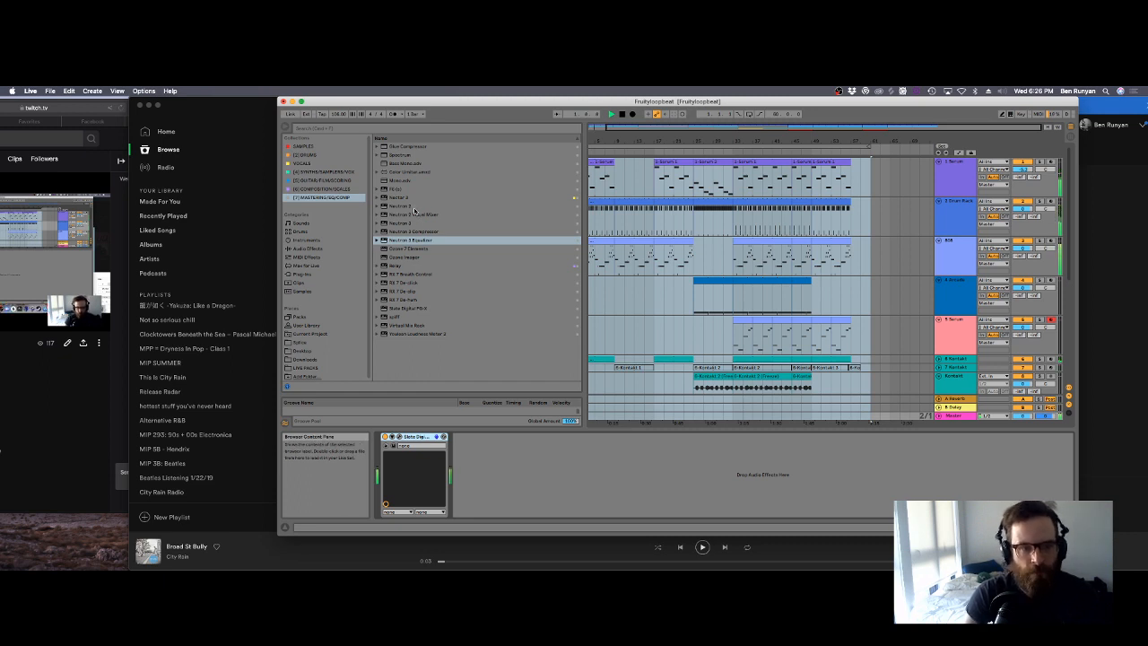
pyautogui.click(392, 375)
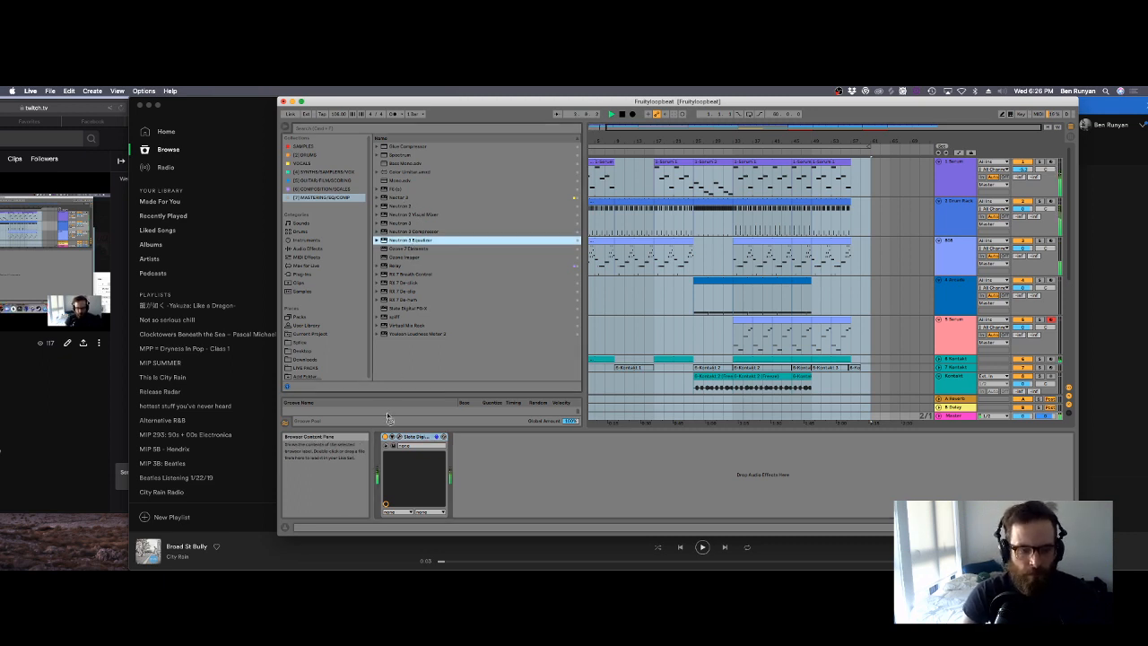
pyautogui.moveTo(400, 240)
pyautogui.mouseDown()
pyautogui.moveTo(400, 516)
pyautogui.moveTo(394, 509)
pyautogui.mouseUp()
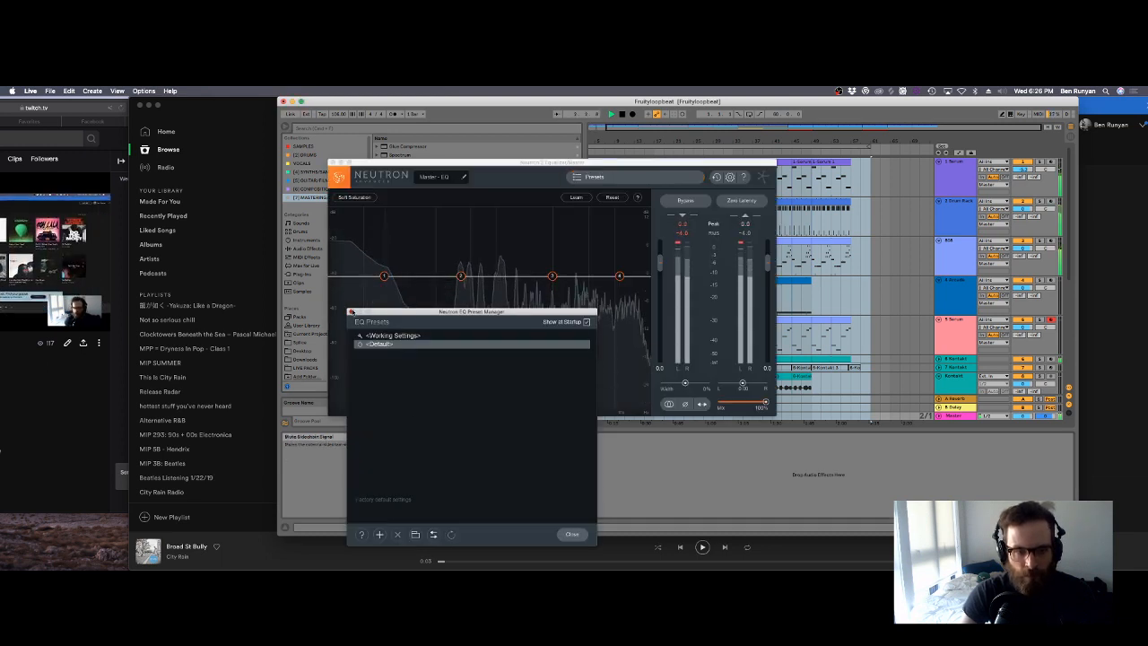
pyautogui.click(352, 311)
pyautogui.moveTo(552, 275); pyautogui.dragTo(577, 264)
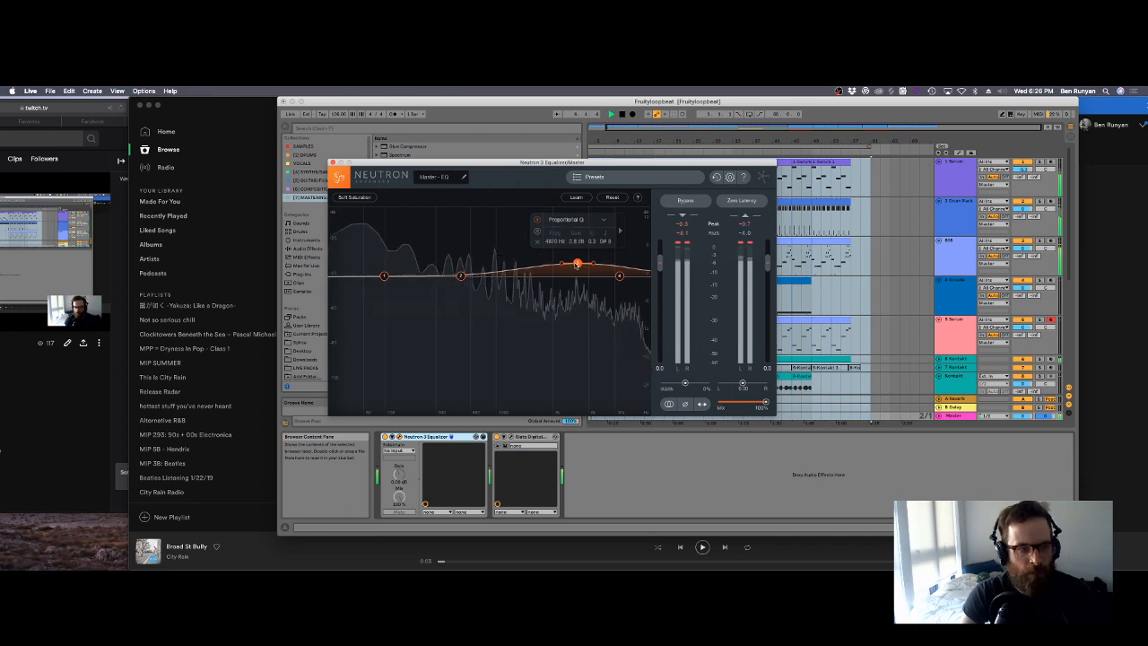
# Step: Switch to Spotify, look at the single Turks, and return to the Hip-Hop new releases
pyautogui.press('super+Tab')
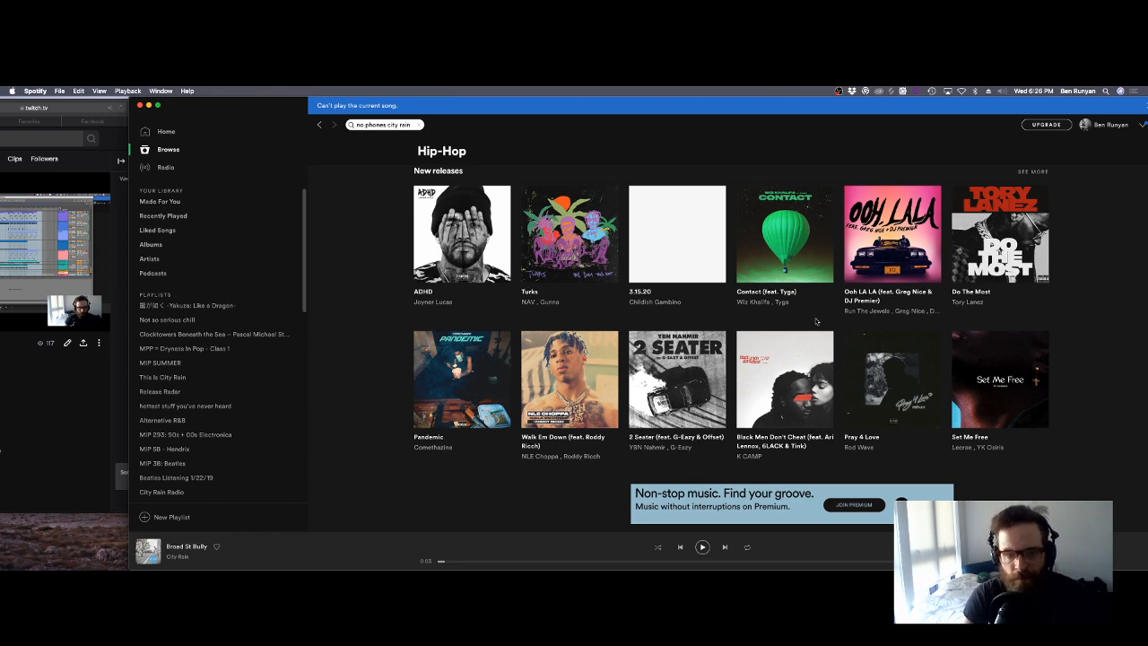
pyautogui.scroll(10, 798, 278)
pyautogui.scroll(-10, 799, 277)
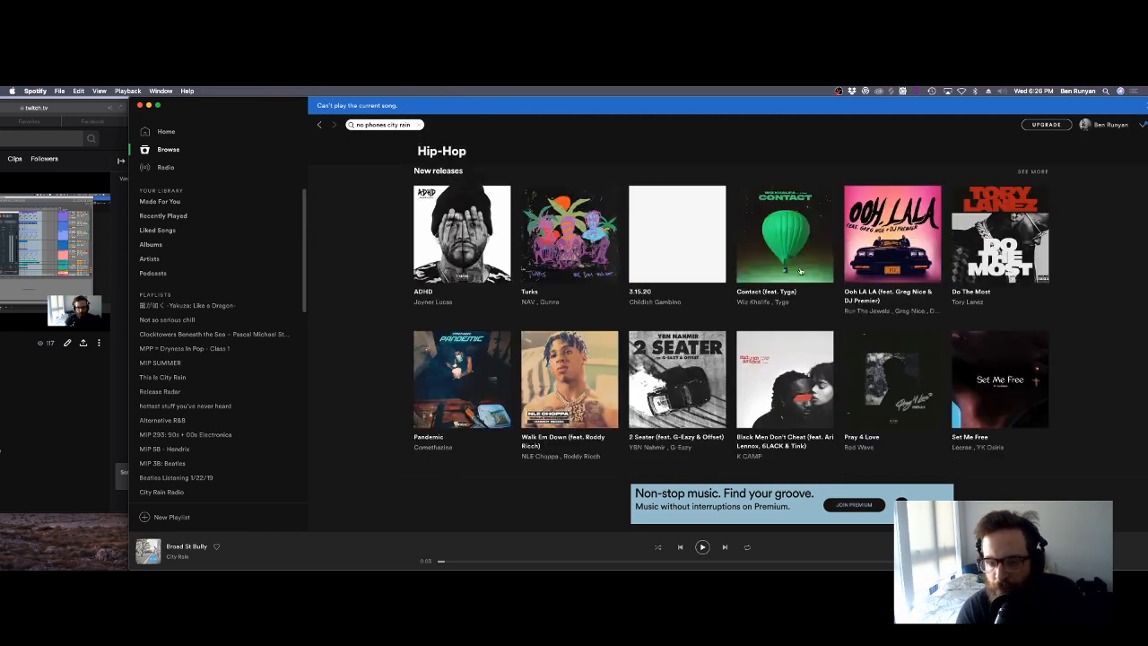
pyautogui.moveTo(801, 267)
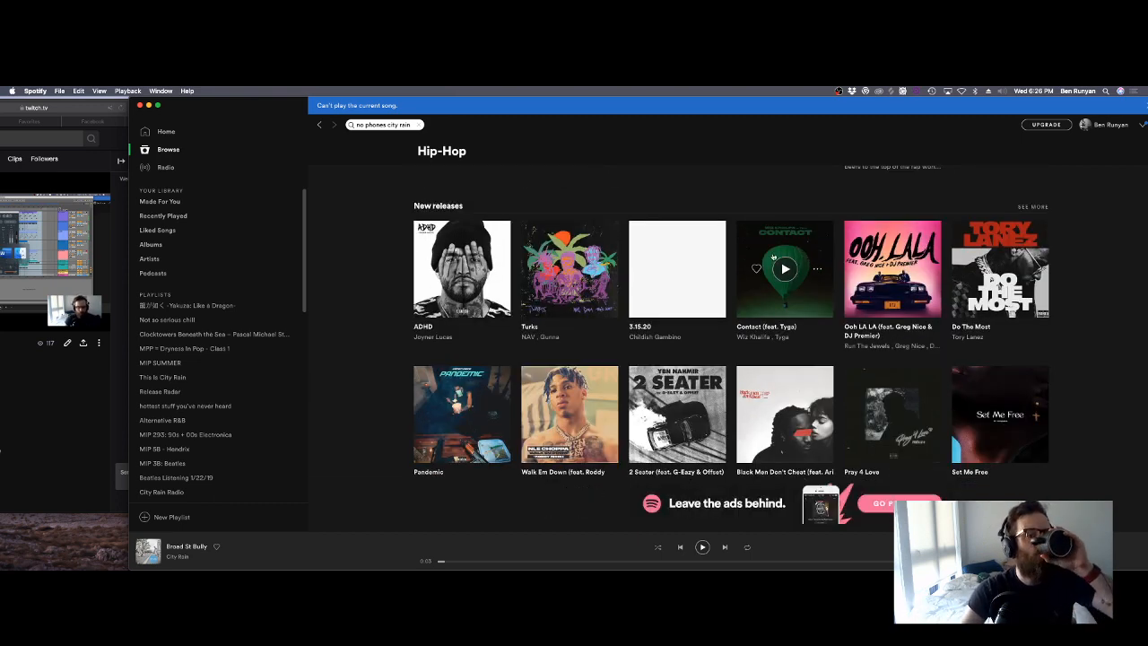
pyautogui.click(588, 255)
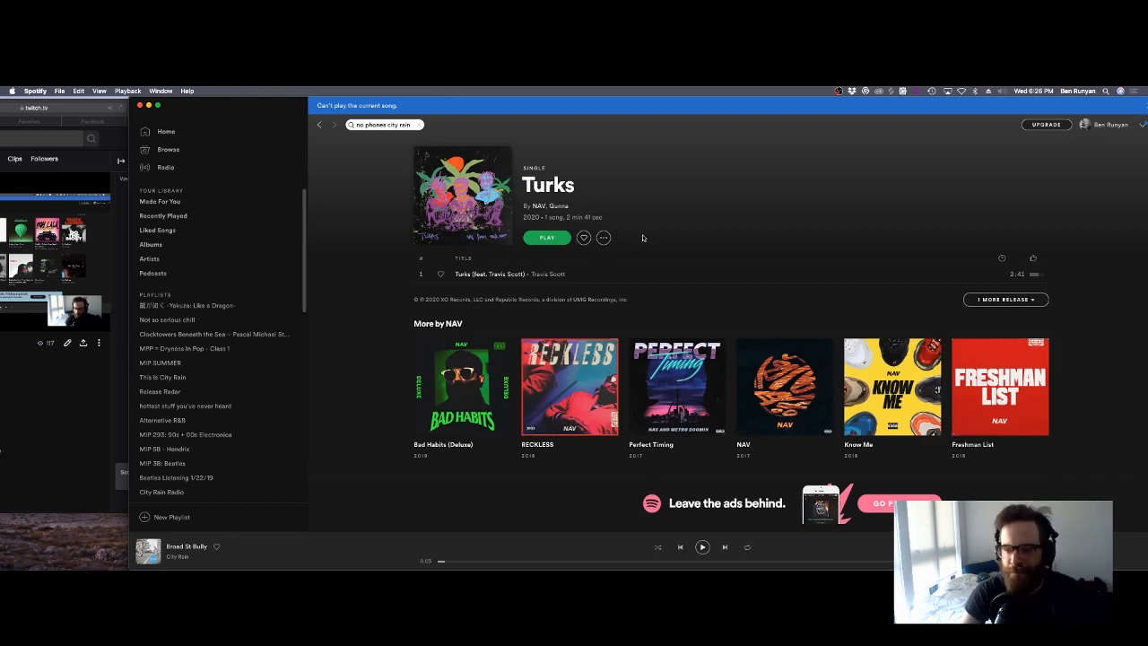
pyautogui.click(319, 125)
pyautogui.scroll(-1, 732, 329)
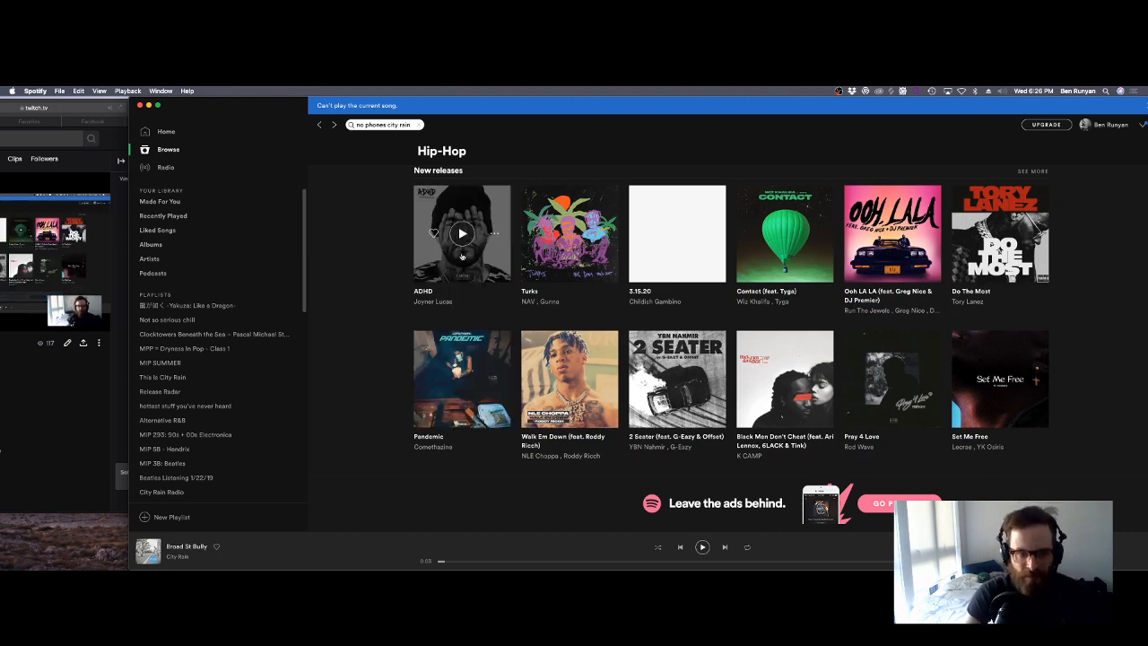
# Step: Open the Comethazine artist page and look through the releases
pyautogui.click(433, 447)
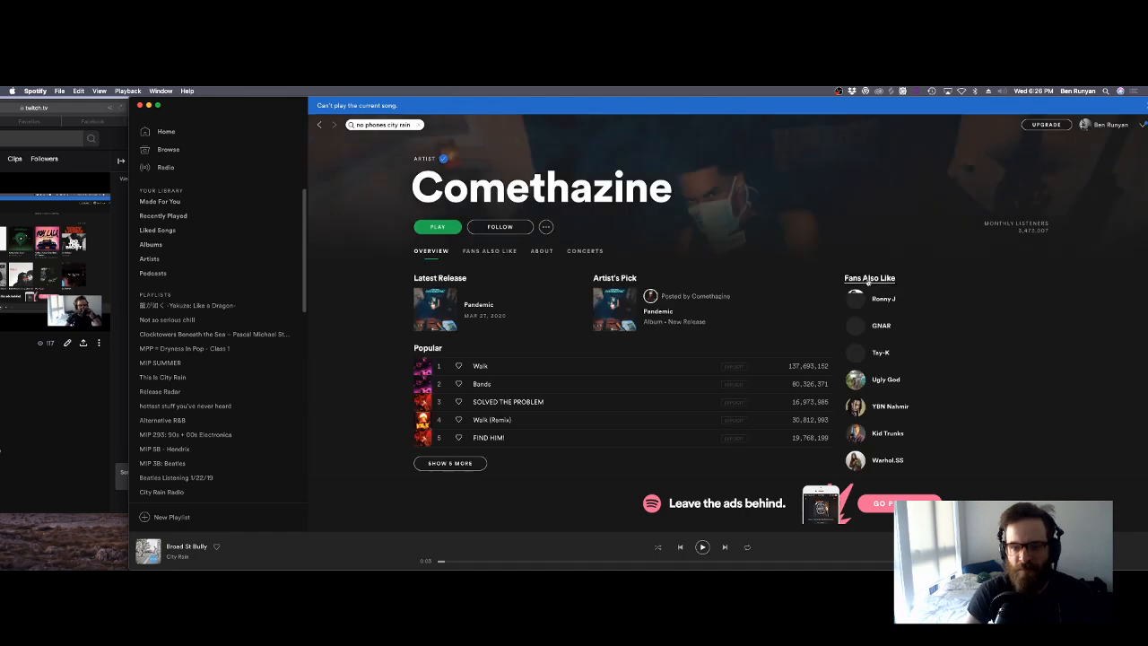
pyautogui.scroll(-5, 789, 283)
pyautogui.scroll(-5, 789, 283)
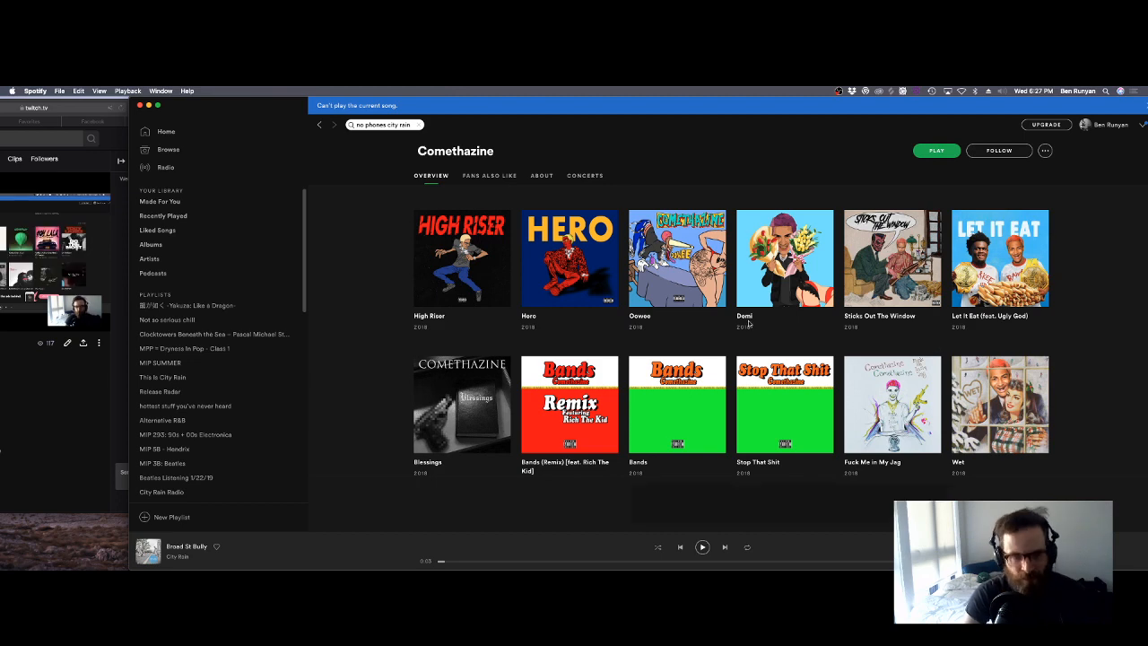
pyautogui.scroll(10, 678, 319)
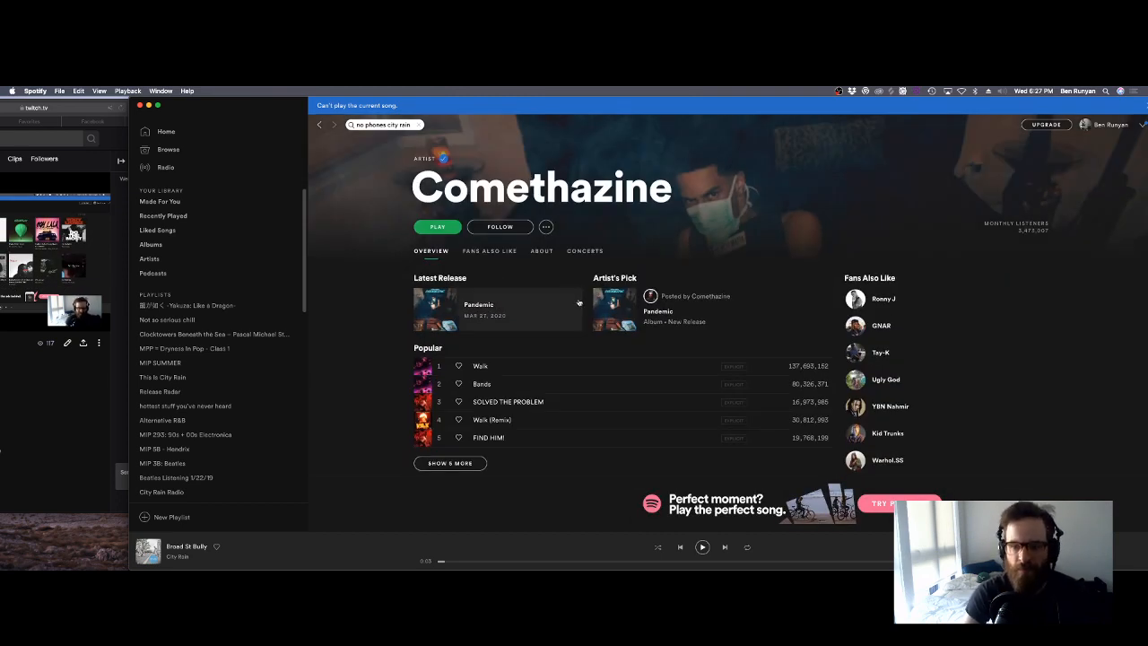
# Step: Open the related artist GNAR, view the single Perc 300, and switch back to Ableton Live
pyautogui.click(877, 326)
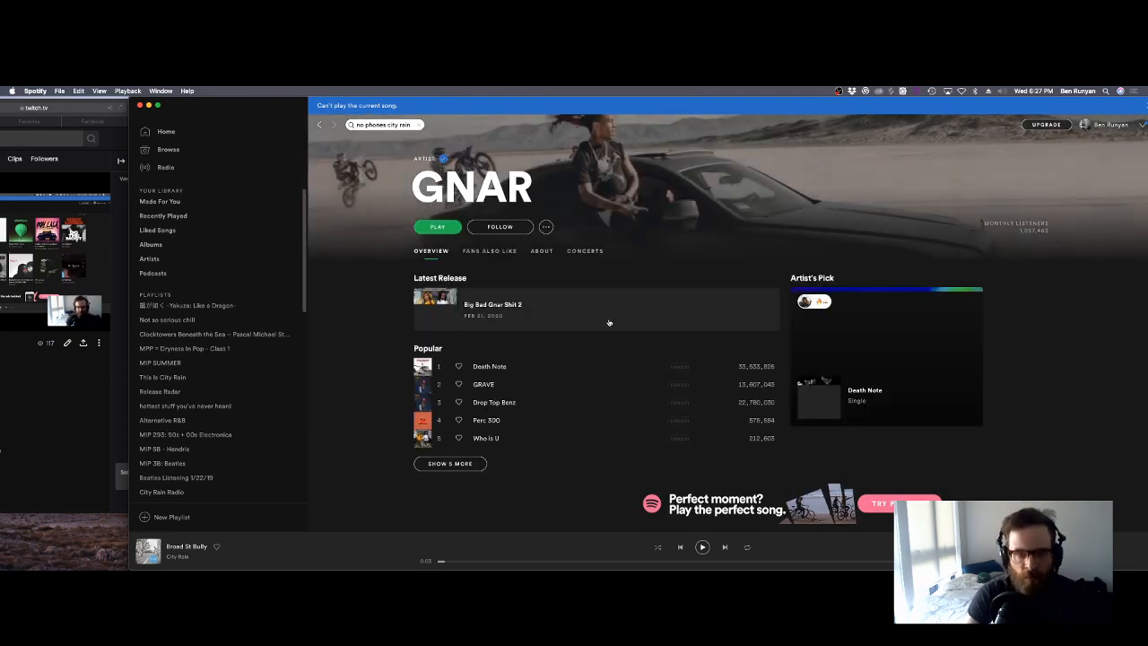
pyautogui.scroll(-8, 608, 323)
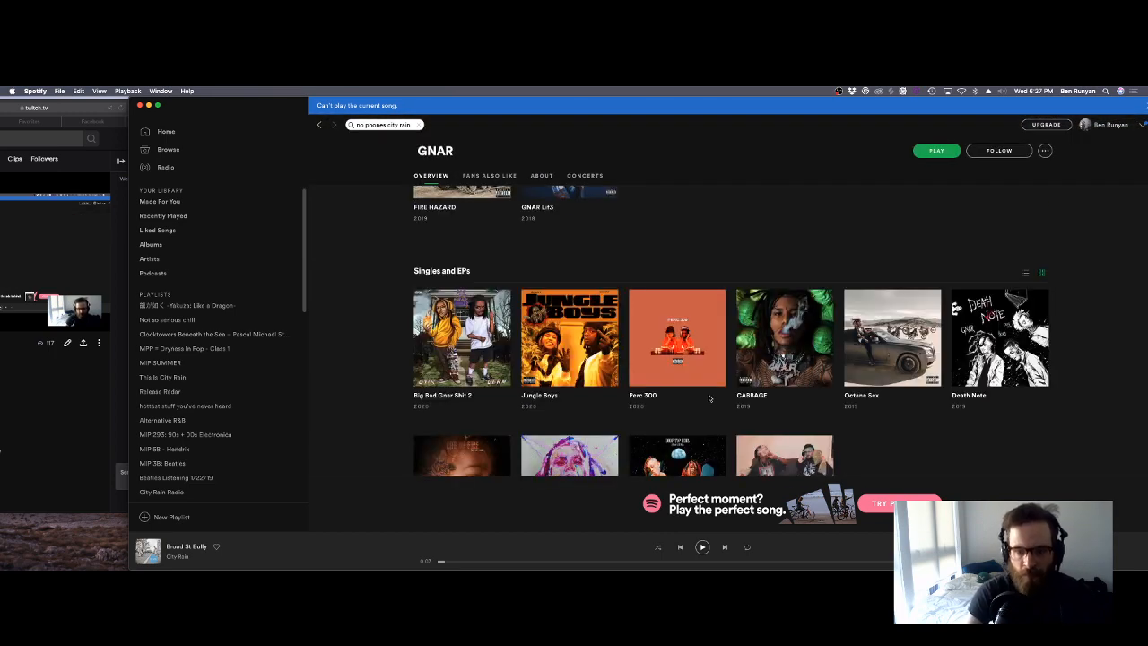
pyautogui.click(644, 395)
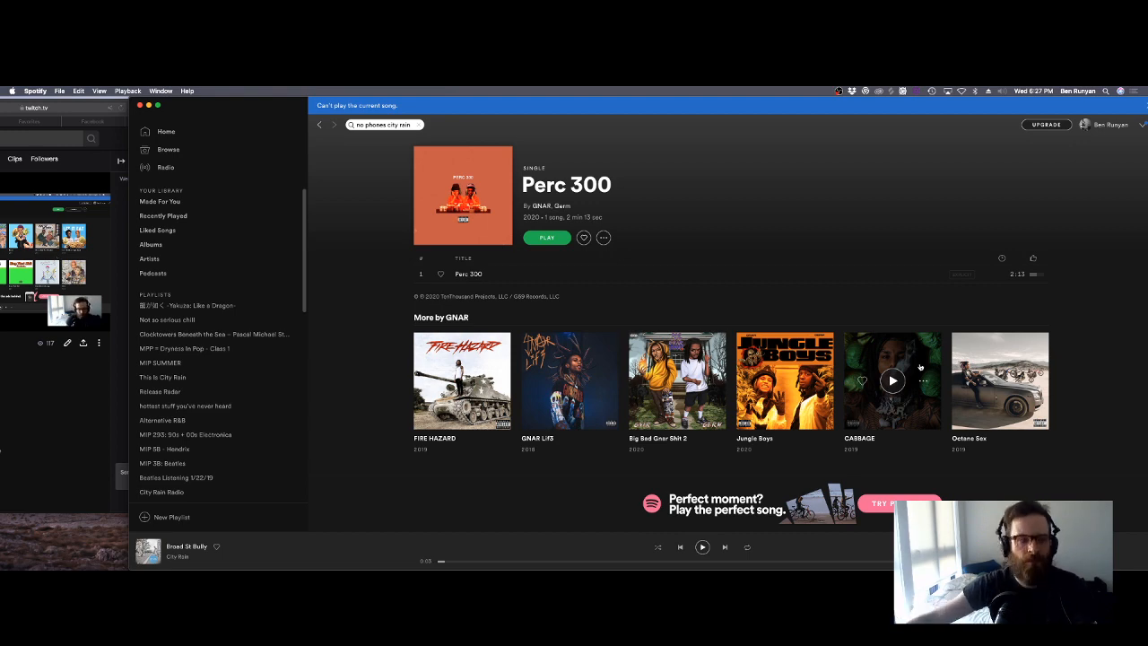
pyautogui.press('super+Tab')
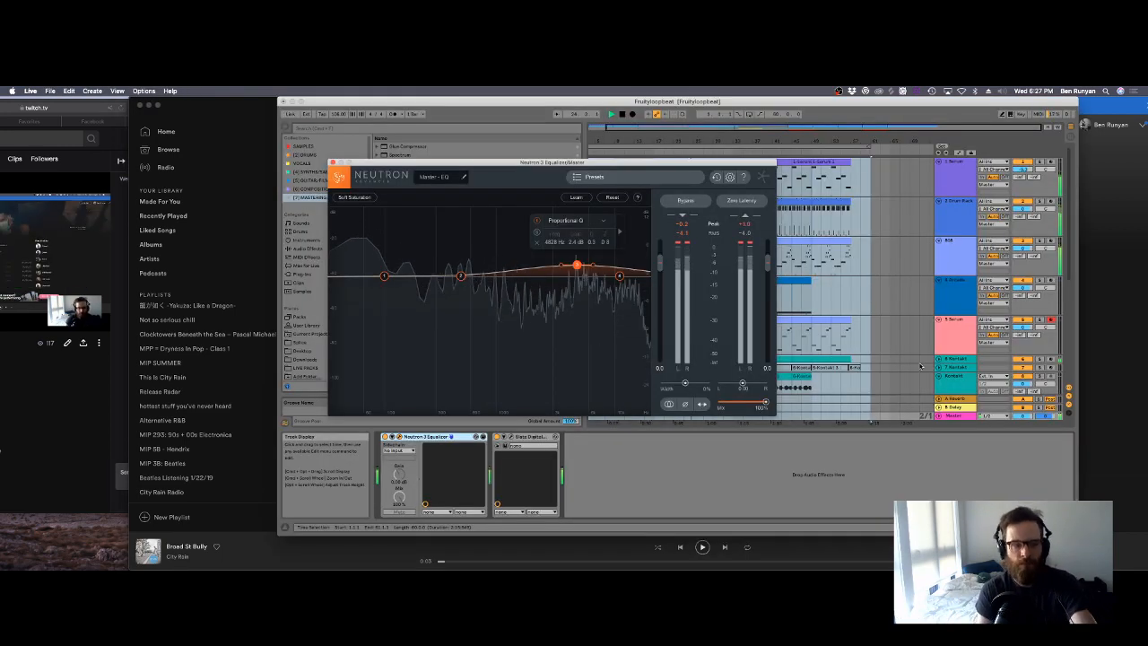
# Step: Return to Spotify, open the album GNAR Lif3, glance at the Twitch stream chat, and go back to Ableton Live
pyautogui.press('super+Tab')
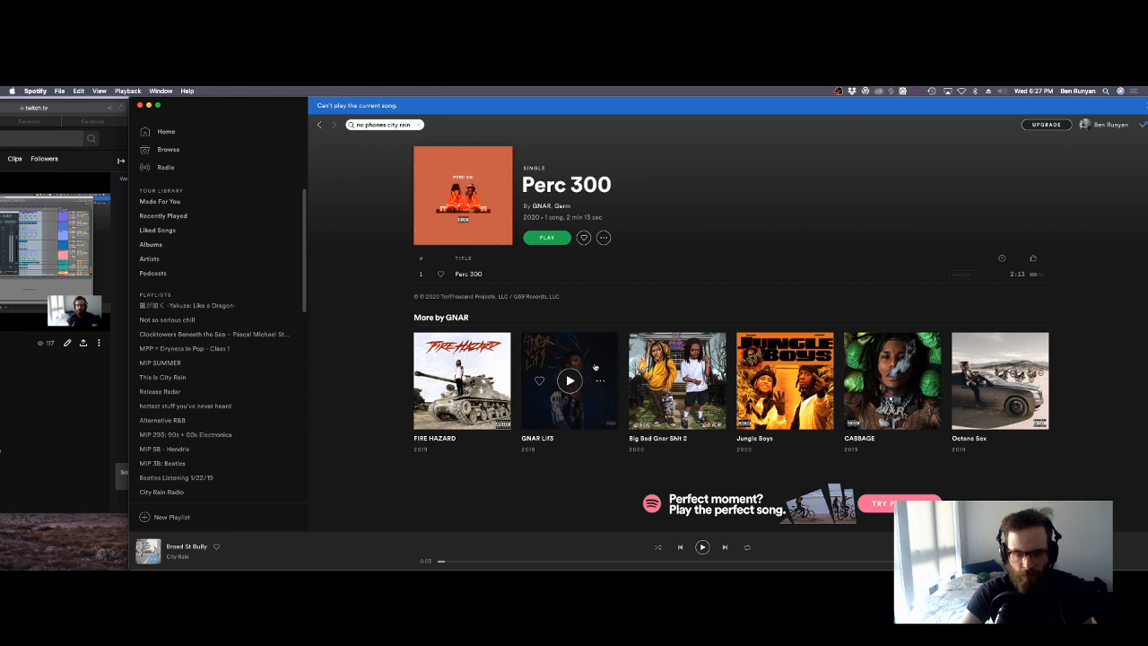
pyautogui.click(551, 399)
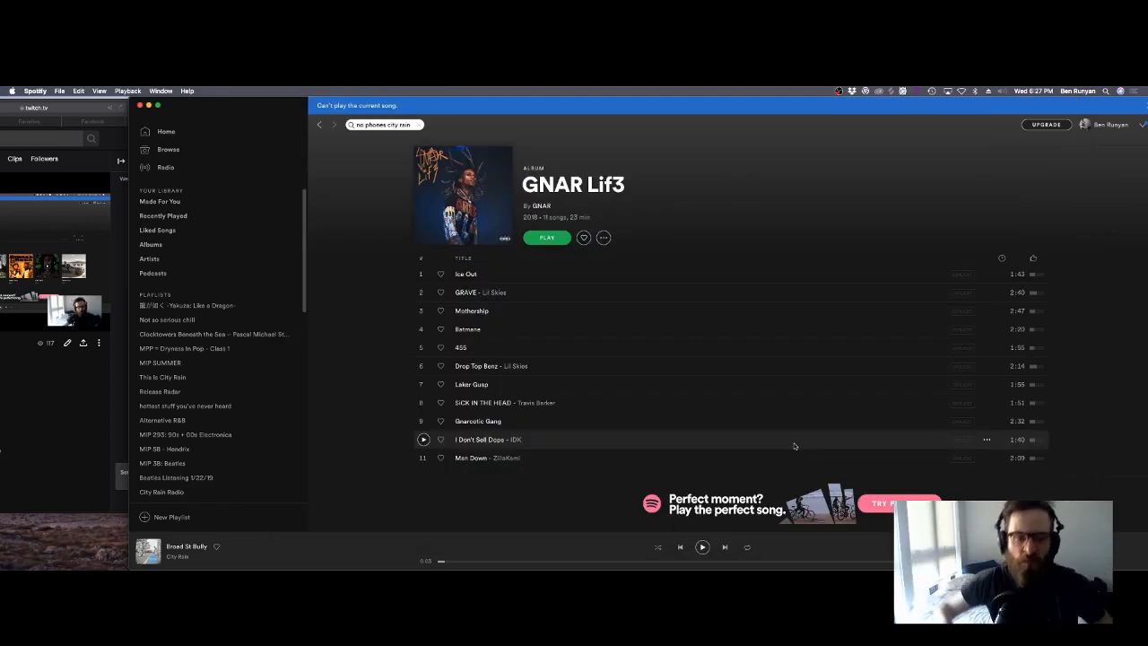
pyautogui.click(125, 238)
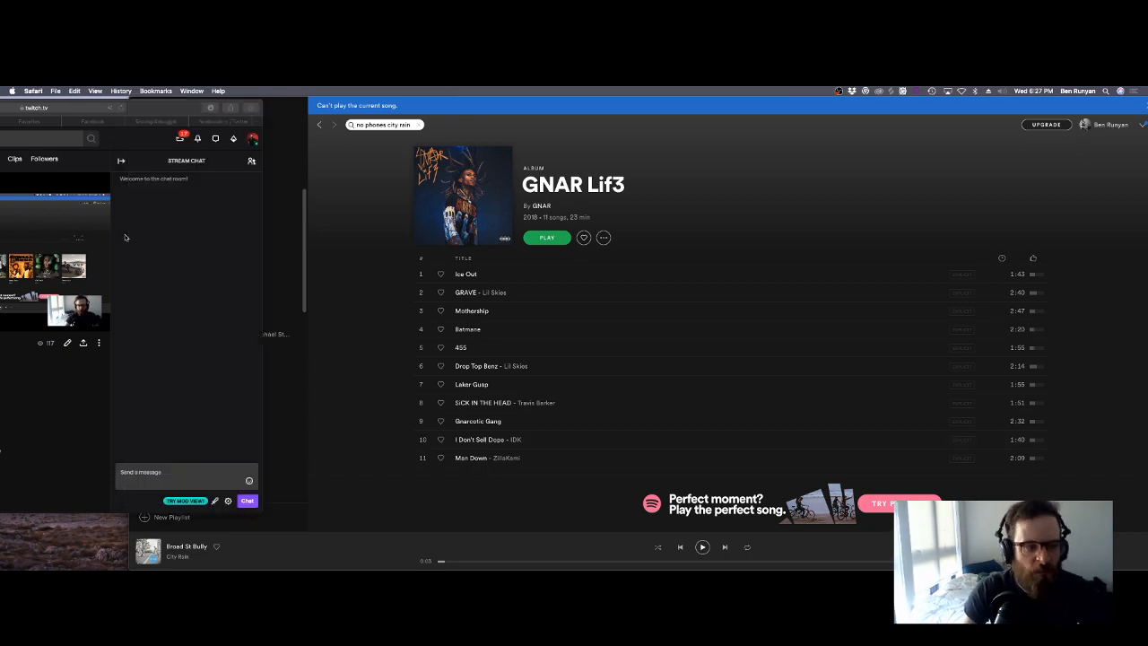
pyautogui.moveTo(189, 565)
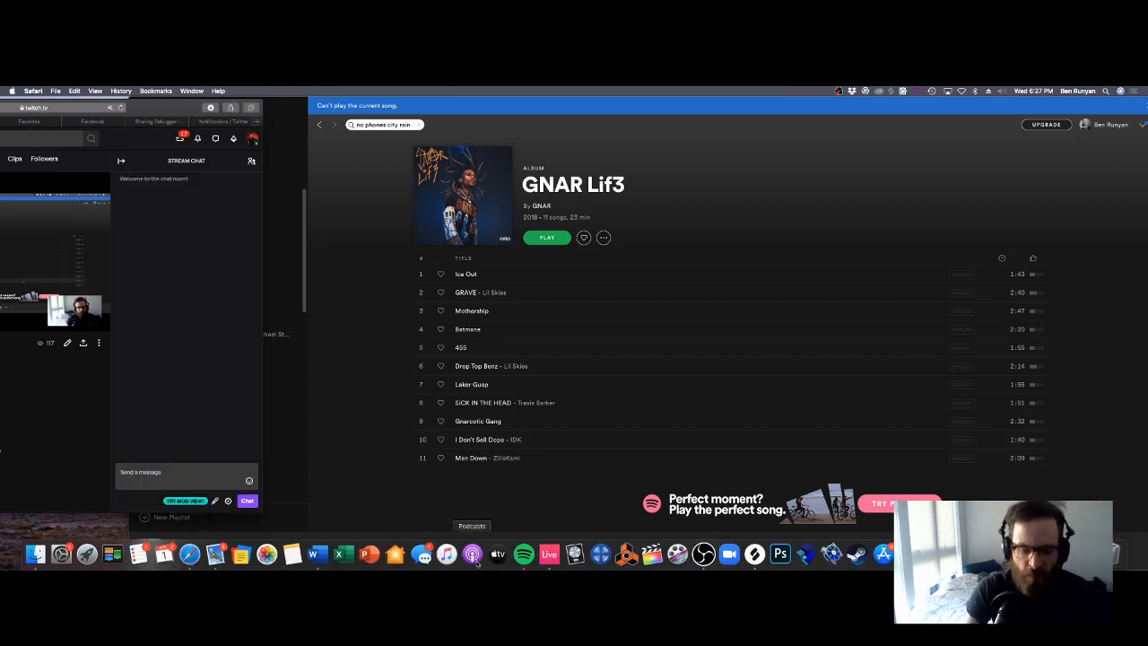
pyautogui.click(548, 562)
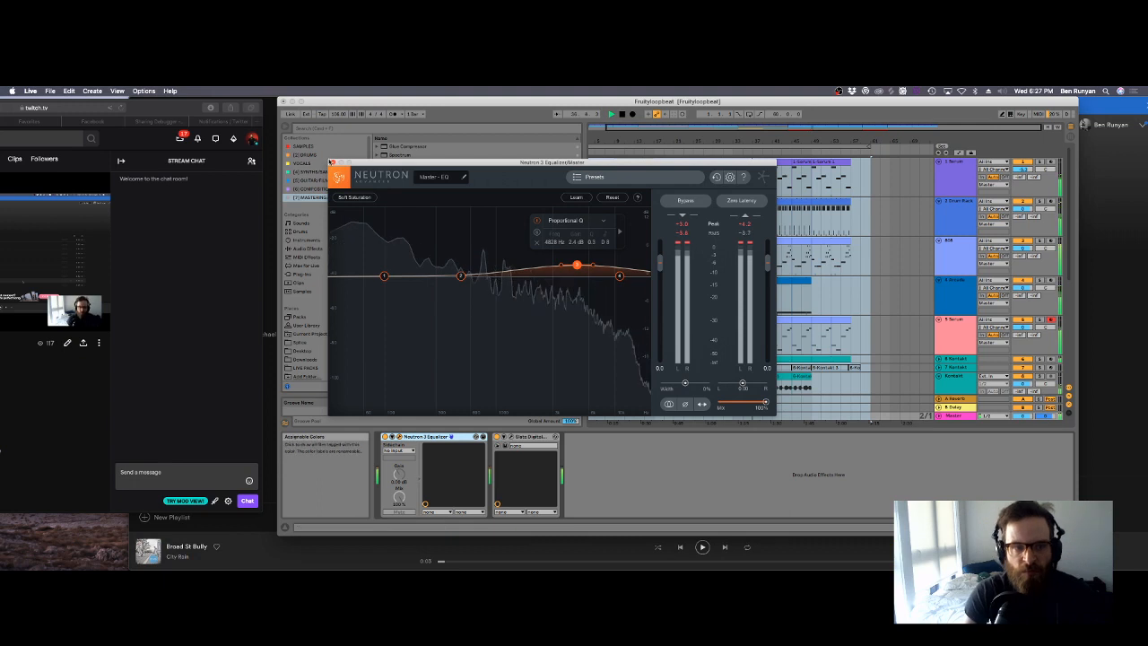
# Step: Close the master equalizer window and add a second Neutron 3 Equalizer to the 5 Serum track
pyautogui.click(331, 163)
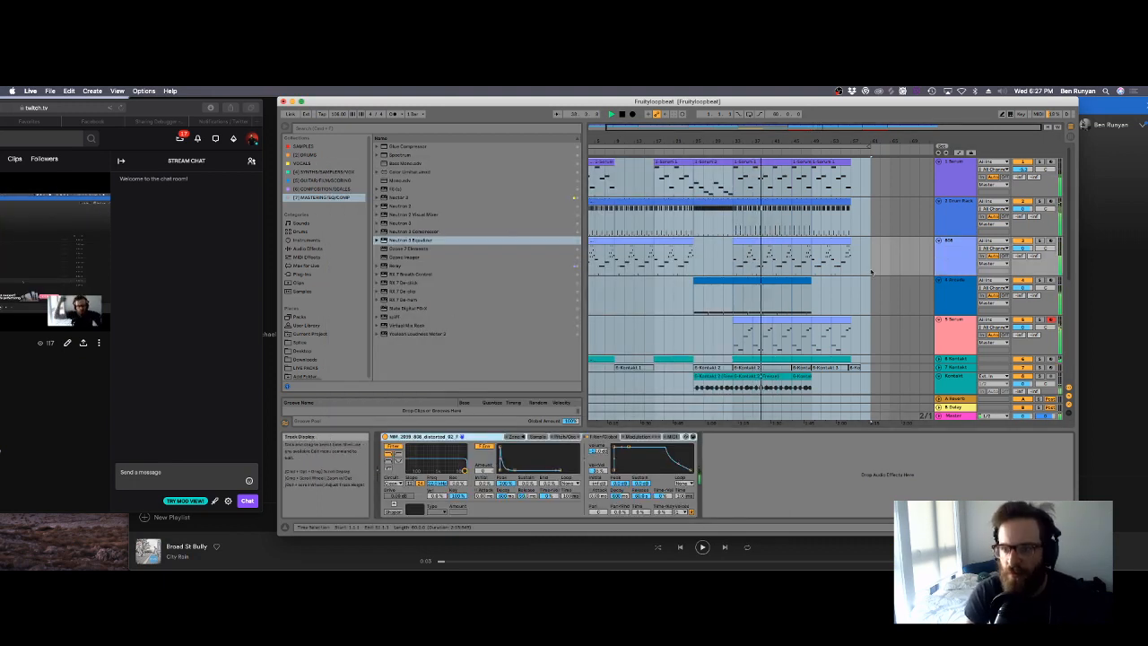
pyautogui.click(965, 265)
pyautogui.click(965, 265)
pyautogui.click(966, 340)
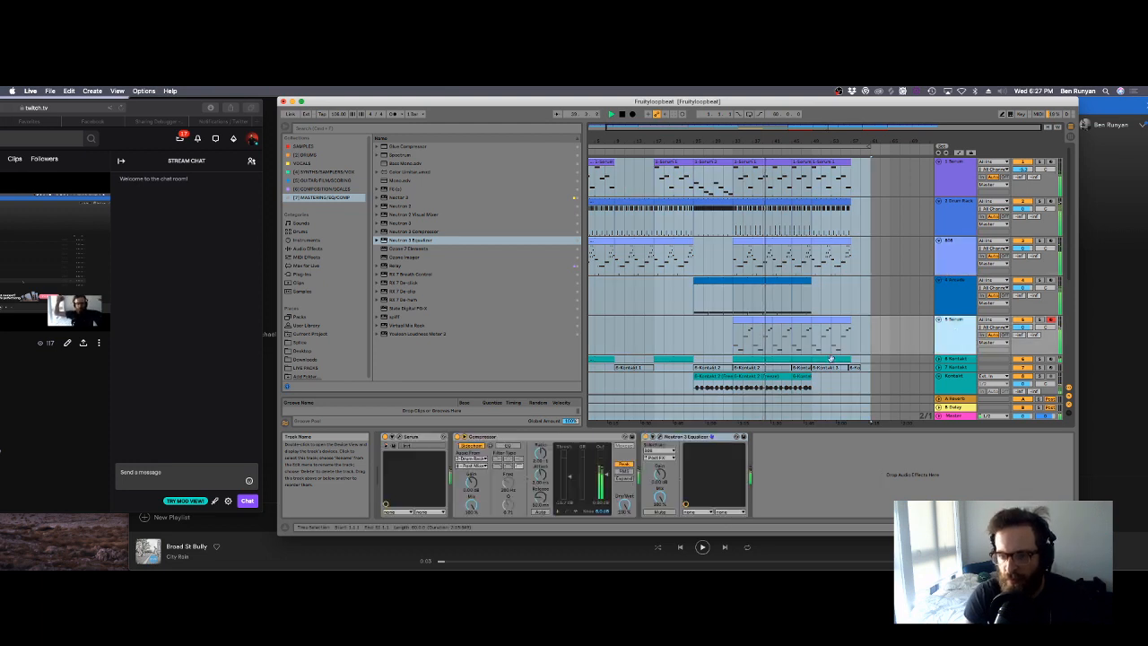
pyautogui.doubleClick(395, 240)
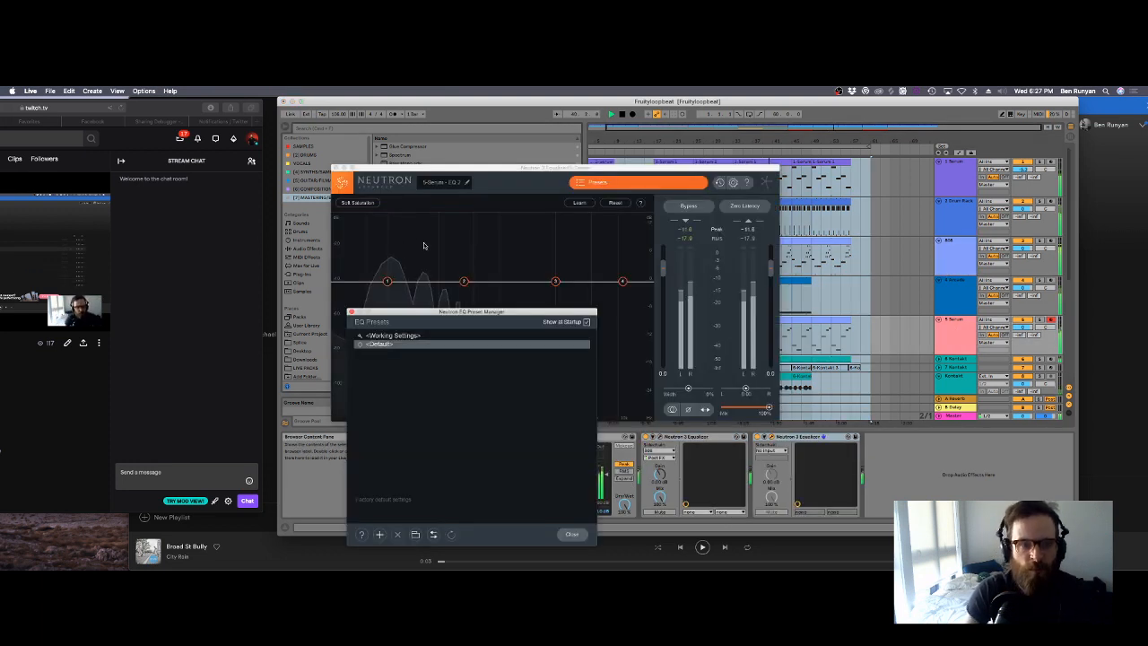
# Step: Turn Neutron EQ band 2 into an Analog Low Shelf at 47 Hz and -15.5 dB, and close the preset manager
pyautogui.moveTo(432, 287); pyautogui.dragTo(359, 300)
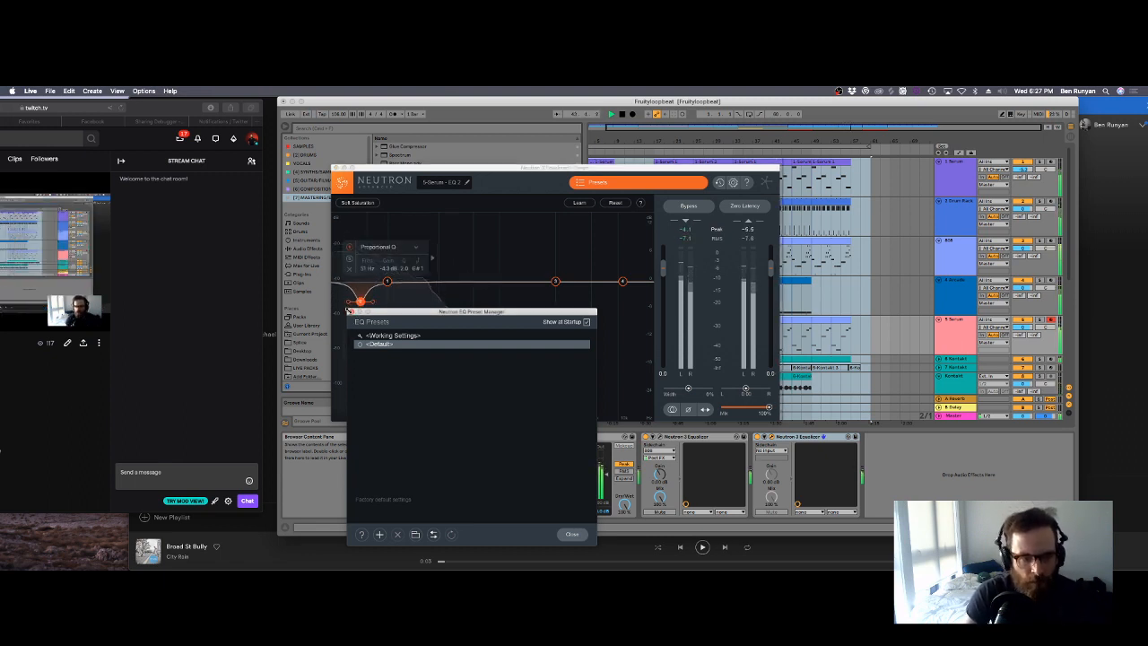
pyautogui.click(394, 250)
pyautogui.moveTo(387, 279)
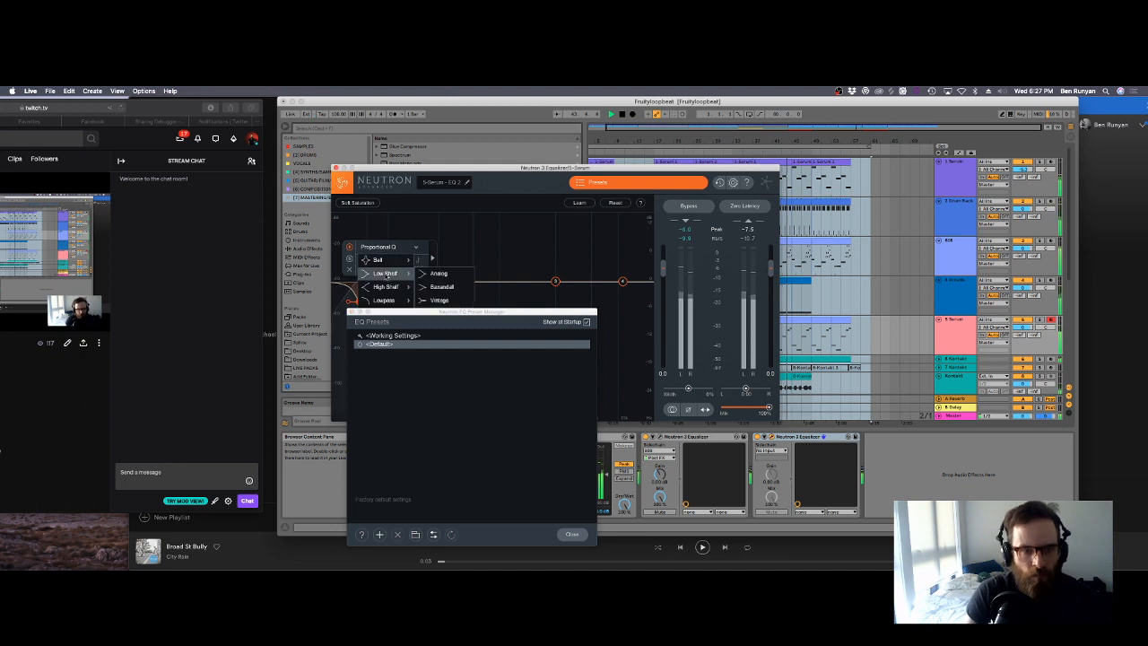
pyautogui.click(438, 273)
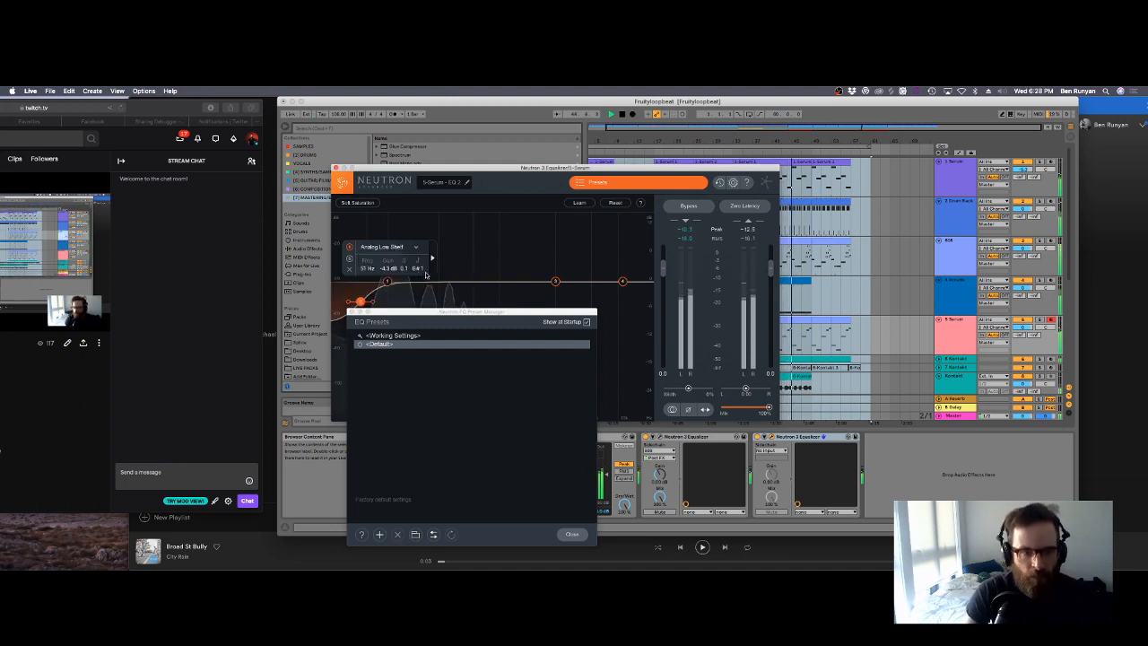
pyautogui.click(351, 312)
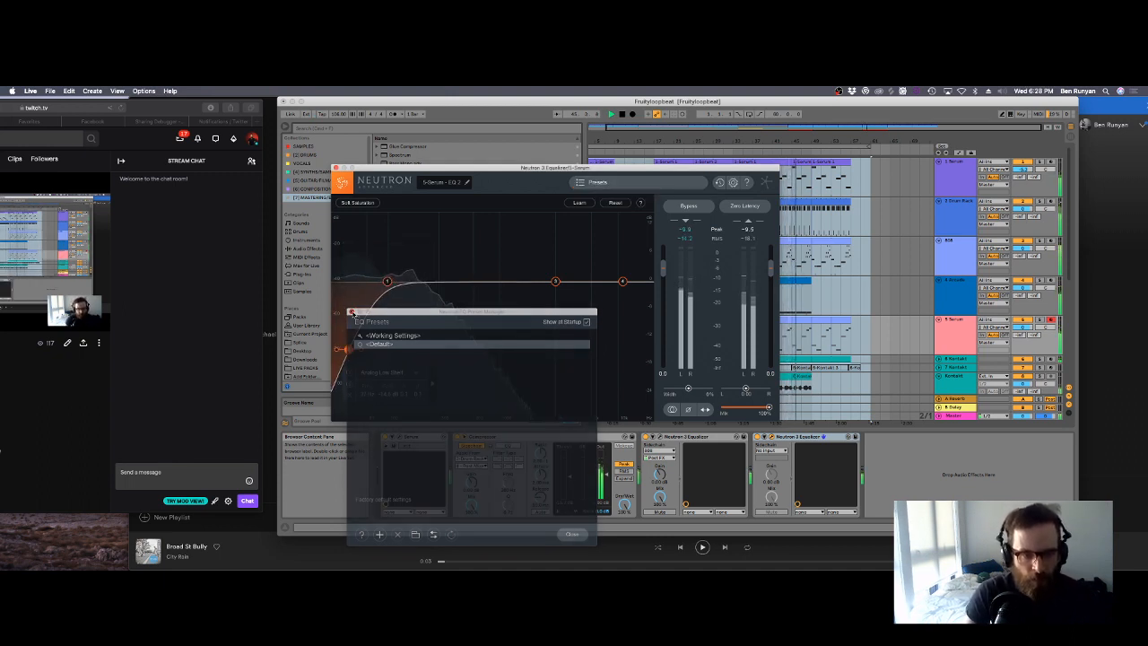
pyautogui.moveTo(349, 349); pyautogui.dragTo(359, 353)
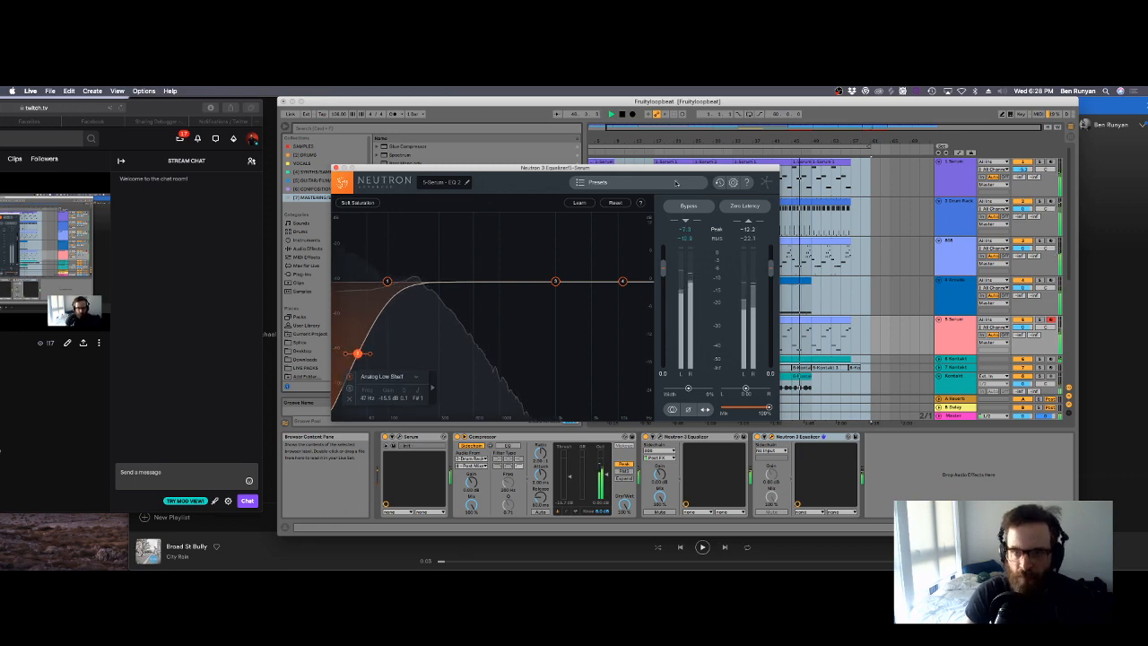
# Step: Move the Neutron EQ window around to check the arrangement, close it and stop playback
pyautogui.moveTo(502, 168); pyautogui.dragTo(546, 268)
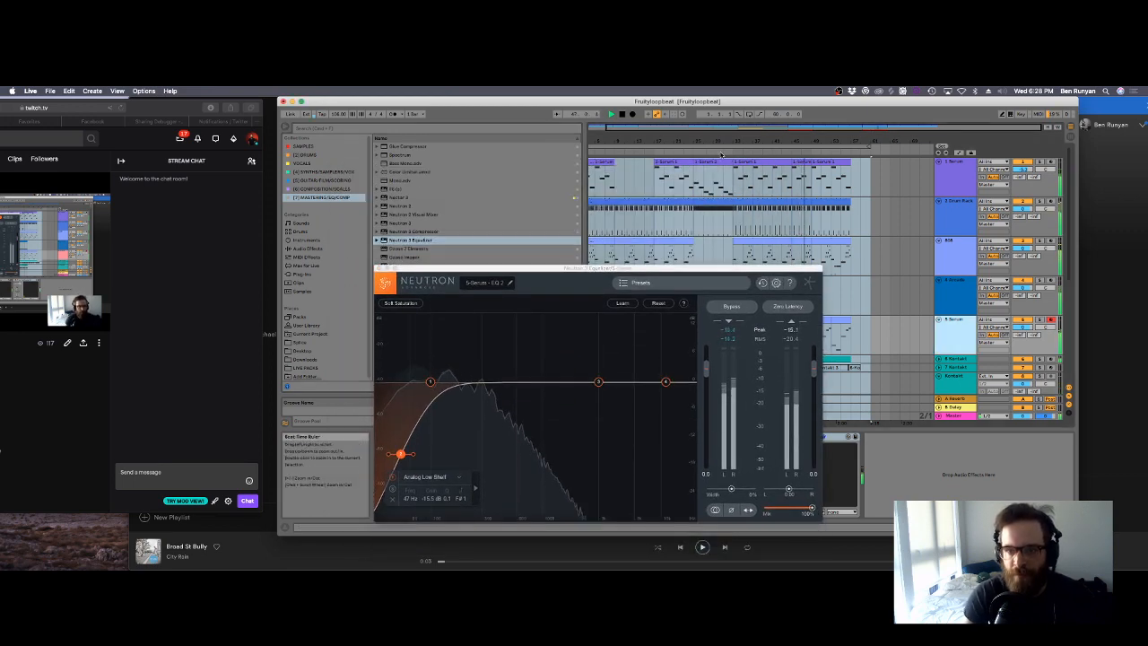
pyautogui.moveTo(659, 269); pyautogui.dragTo(736, 239)
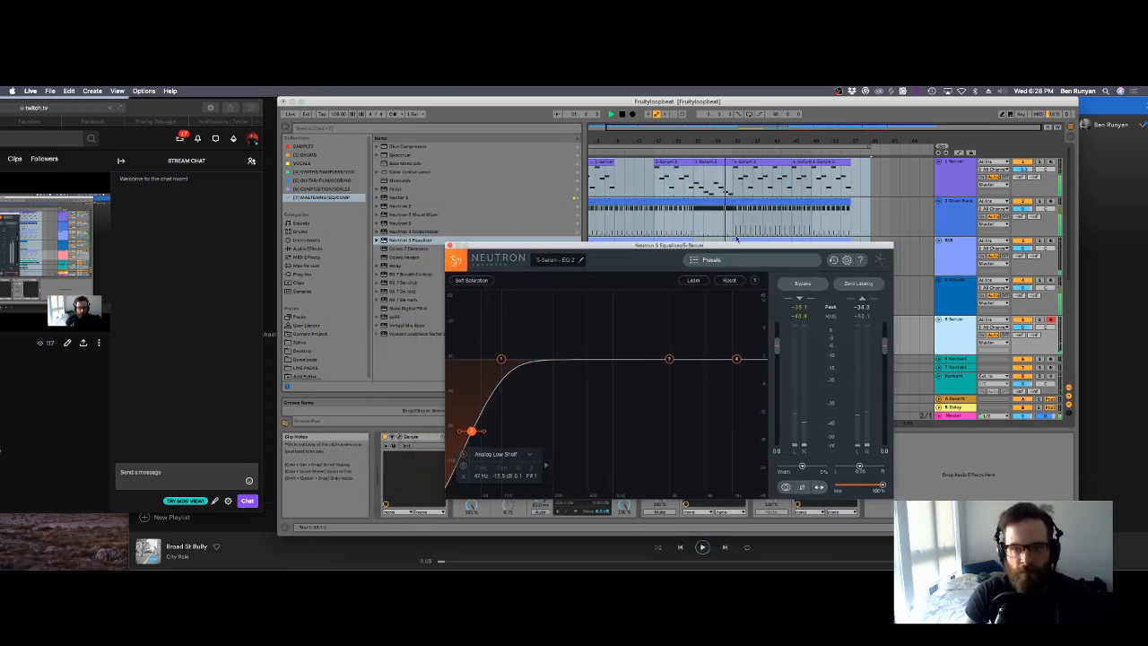
pyautogui.moveTo(640, 246); pyautogui.dragTo(570, 143)
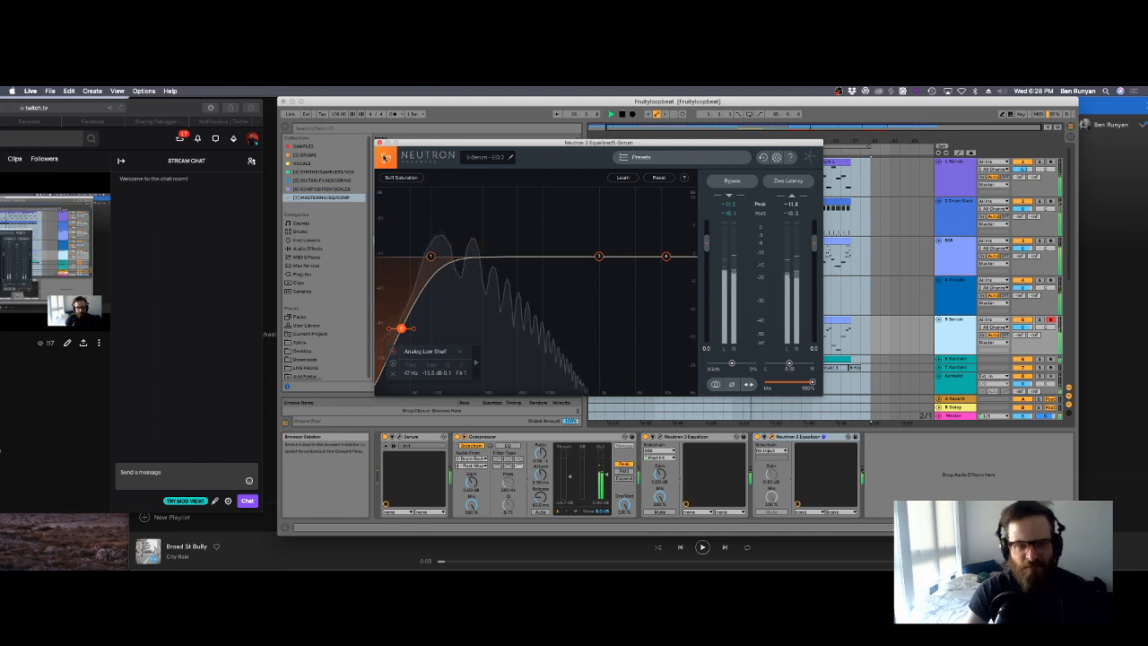
pyautogui.click(380, 143)
pyautogui.press('space')
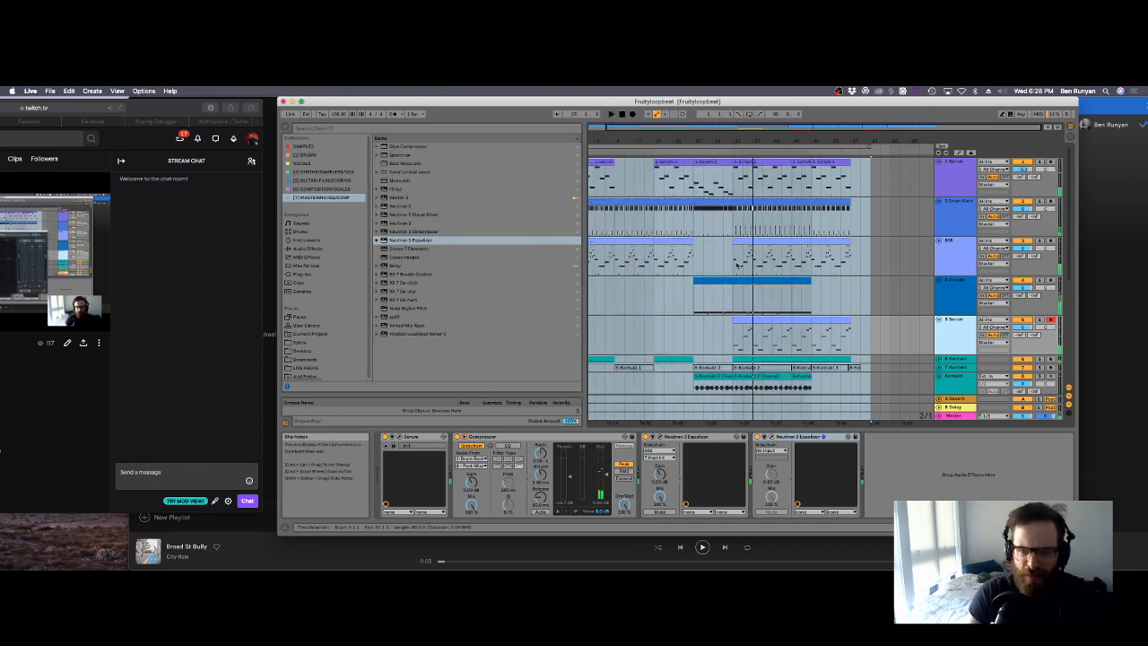
# Step: Save the set and shift all arrangement clips so they start at bar 9, leaving eight empty bars
pyautogui.press('super+s')
pyautogui.moveTo(654, 142); pyautogui.dragTo(650, 167)
pyautogui.press('super+a')
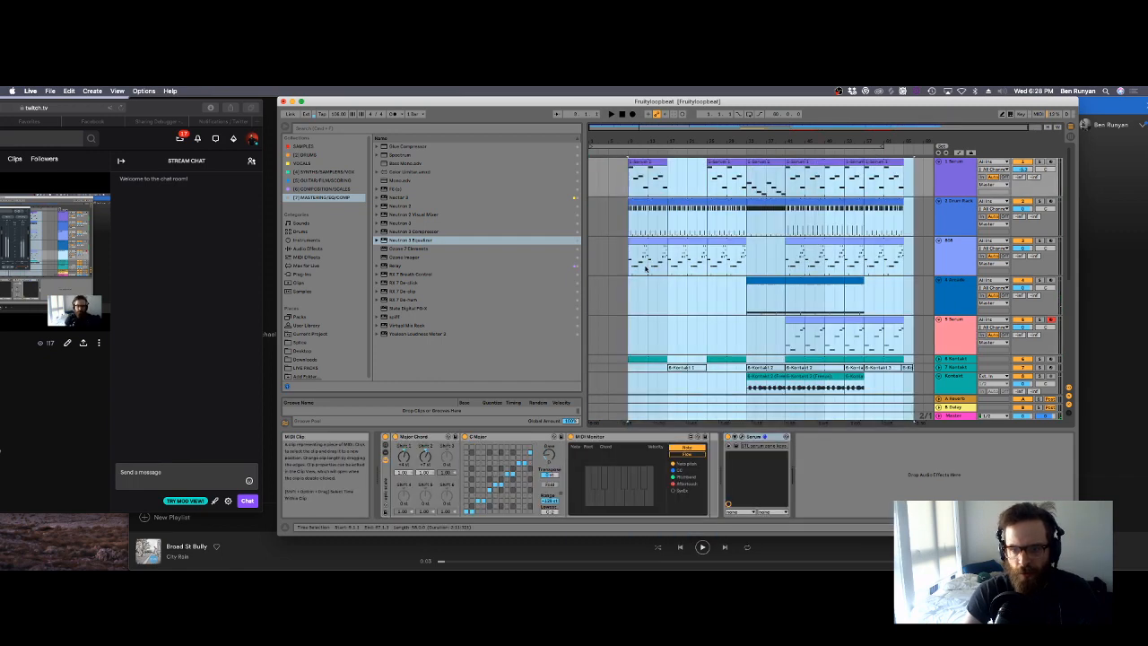
# Step: Copy eight bars of the dark blue track 4 clip and of the frozen Kontakt audio clip to bar 1
pyautogui.click(763, 279)
pyautogui.click(605, 288)
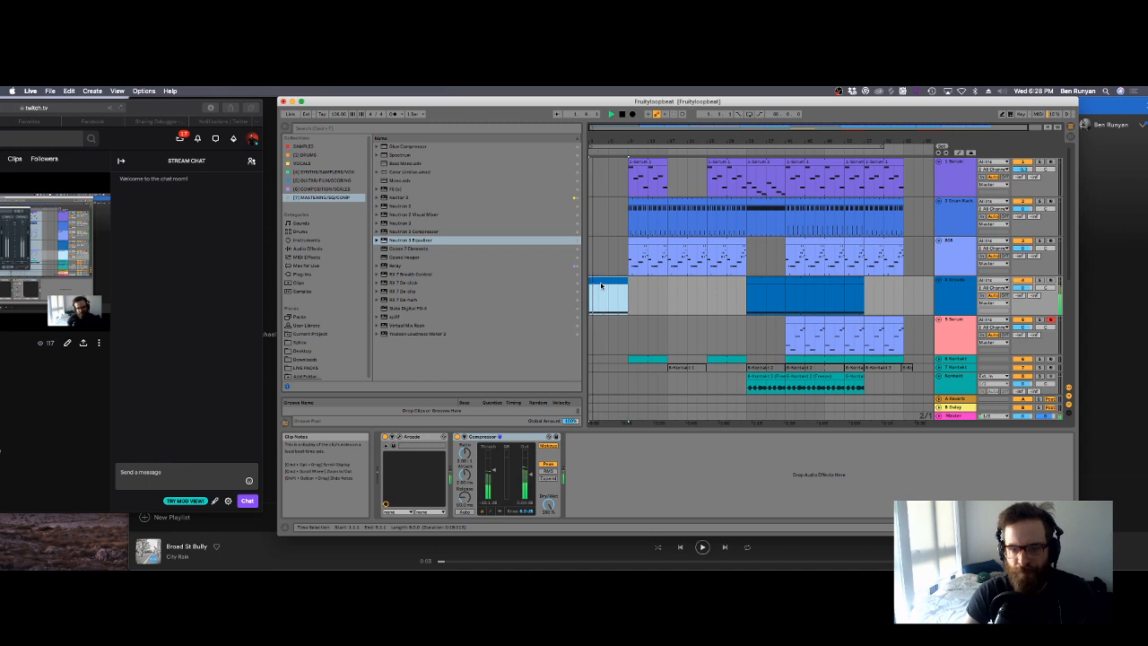
pyautogui.scroll(-5, 723, 311)
pyautogui.moveTo(765, 252); pyautogui.dragTo(606, 260)
pyautogui.press('space')
pyautogui.press('space')
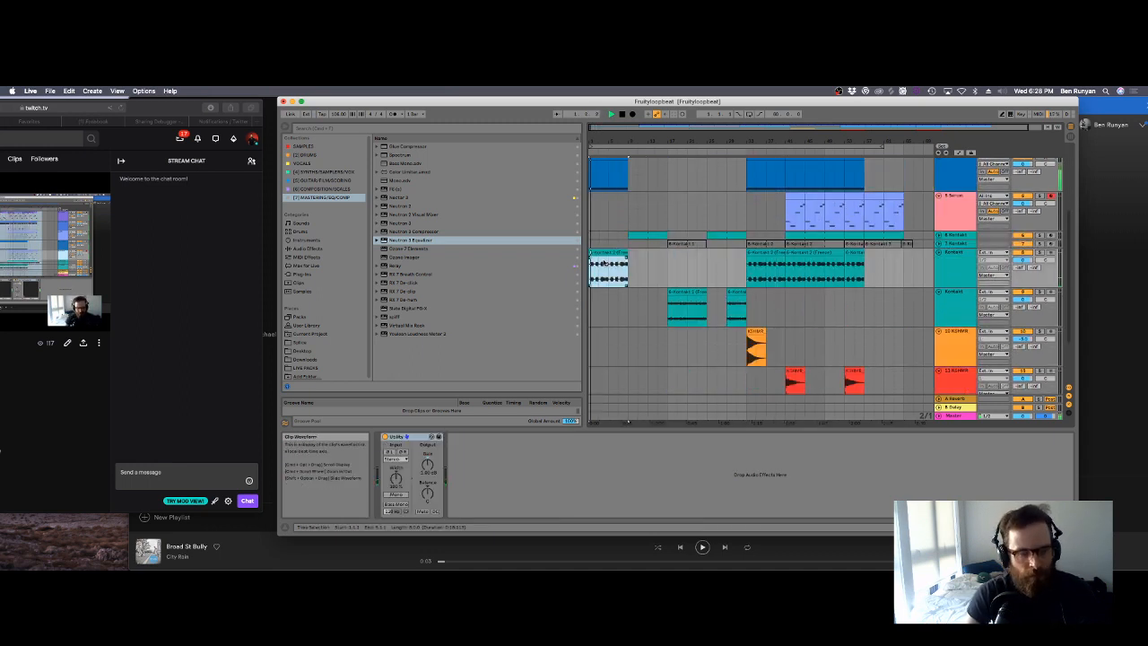
# Step: Copy the brown reversed riser clip on track 12 to bar 1 so it spans the eight-bar intro
pyautogui.scroll(5, 635, 281)
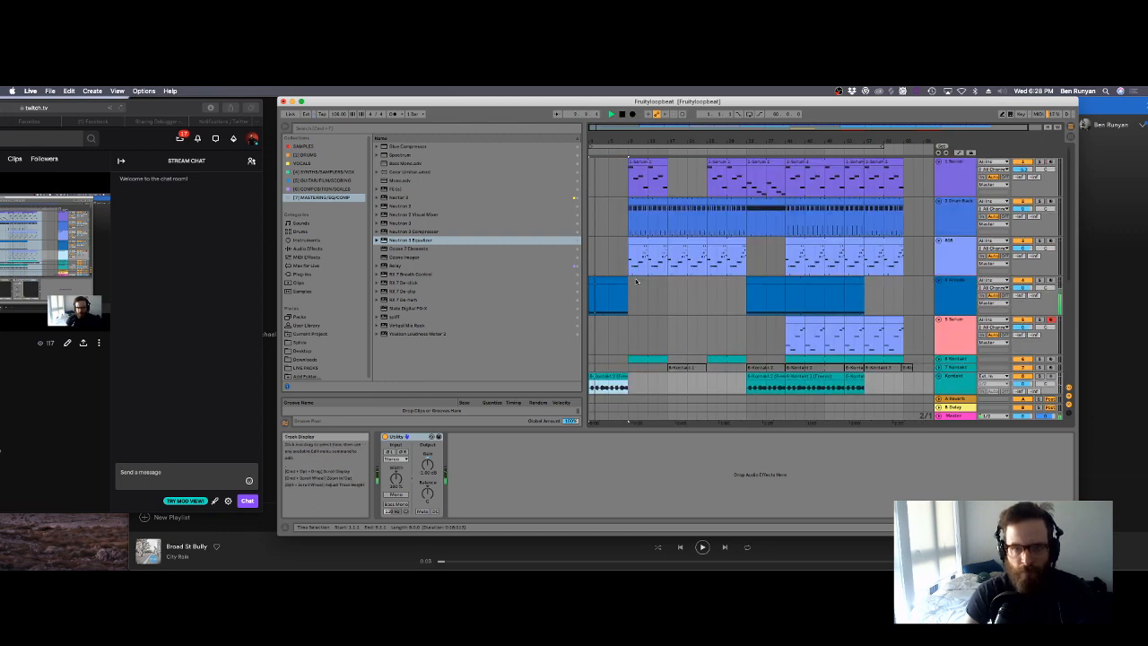
pyautogui.scroll(-5, 636, 282)
pyautogui.click(594, 345)
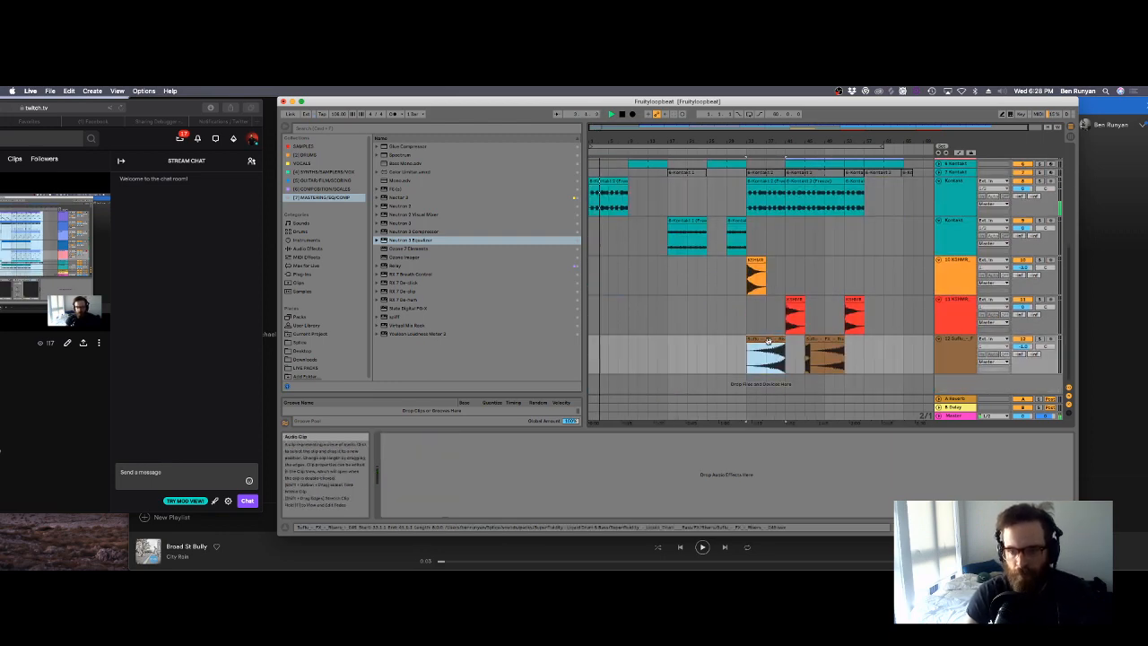
pyautogui.click(595, 340)
pyautogui.scroll(6, 629, 333)
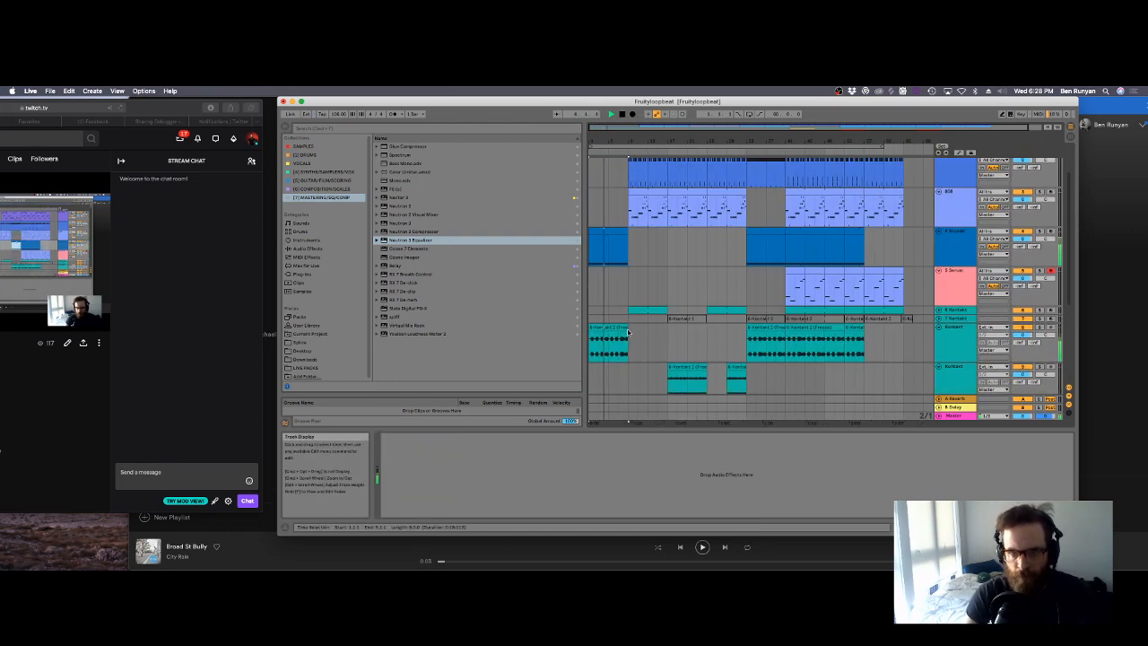
# Step: Switch to Spotify, go back to the single Perc 300 page, and return to Ableton Live
pyautogui.press('super+Tab')
pyautogui.press('super+Tab')
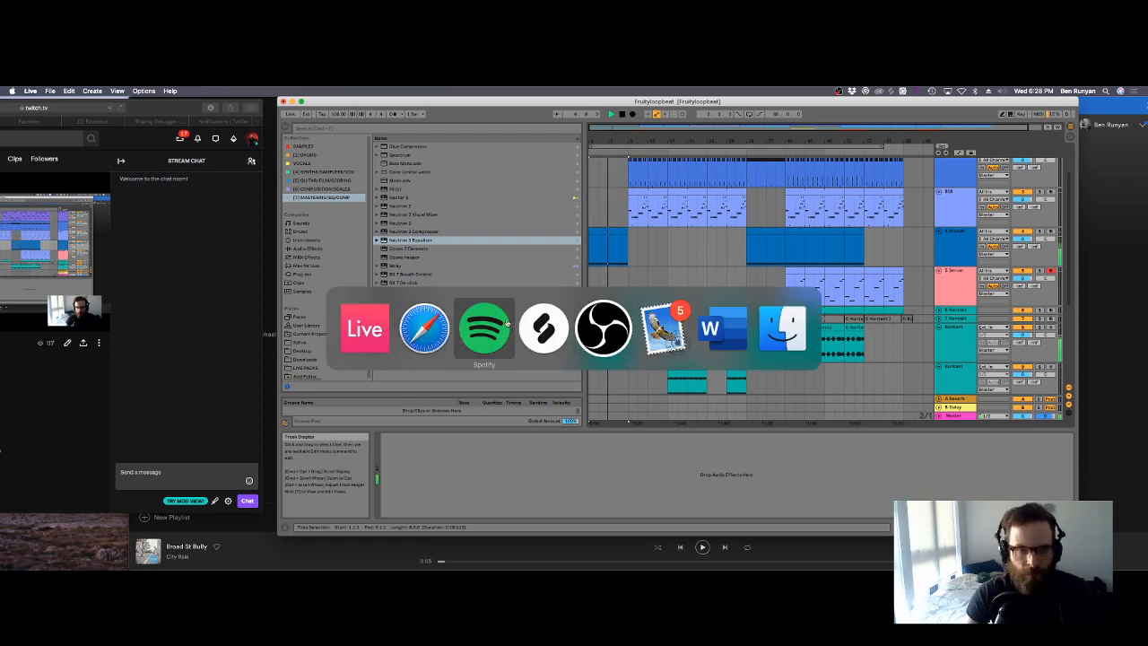
pyautogui.click(321, 131)
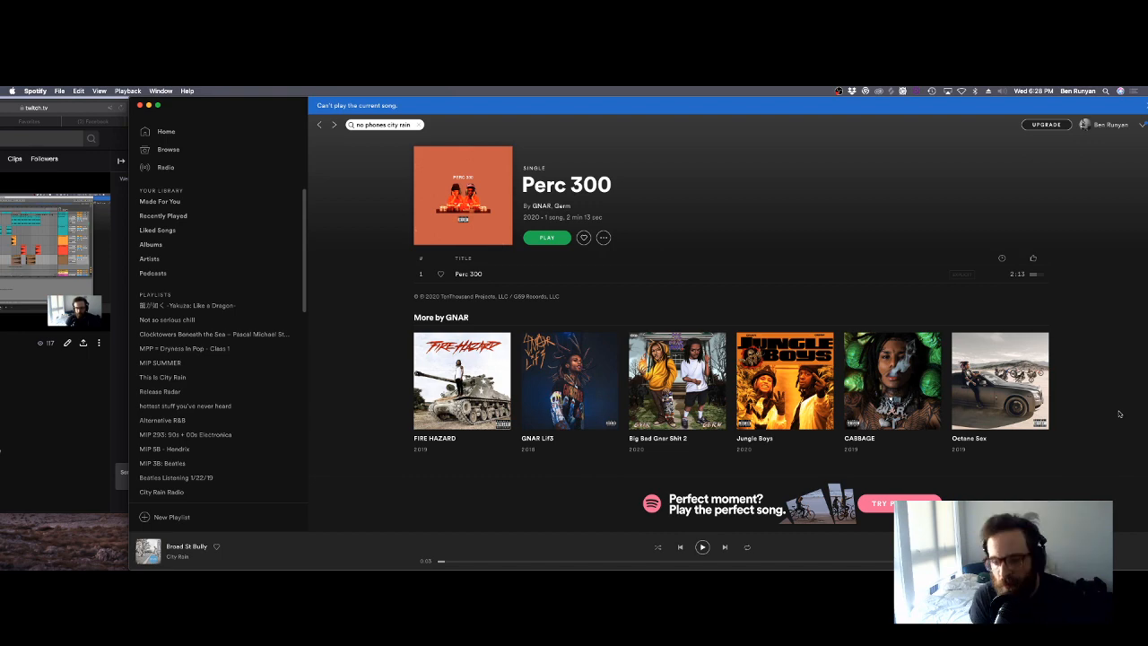
pyautogui.press('super+Tab')
# Step: Copy the orange KSHMR hit on track 10 to bar 9
pyautogui.scroll(-5, 804, 358)
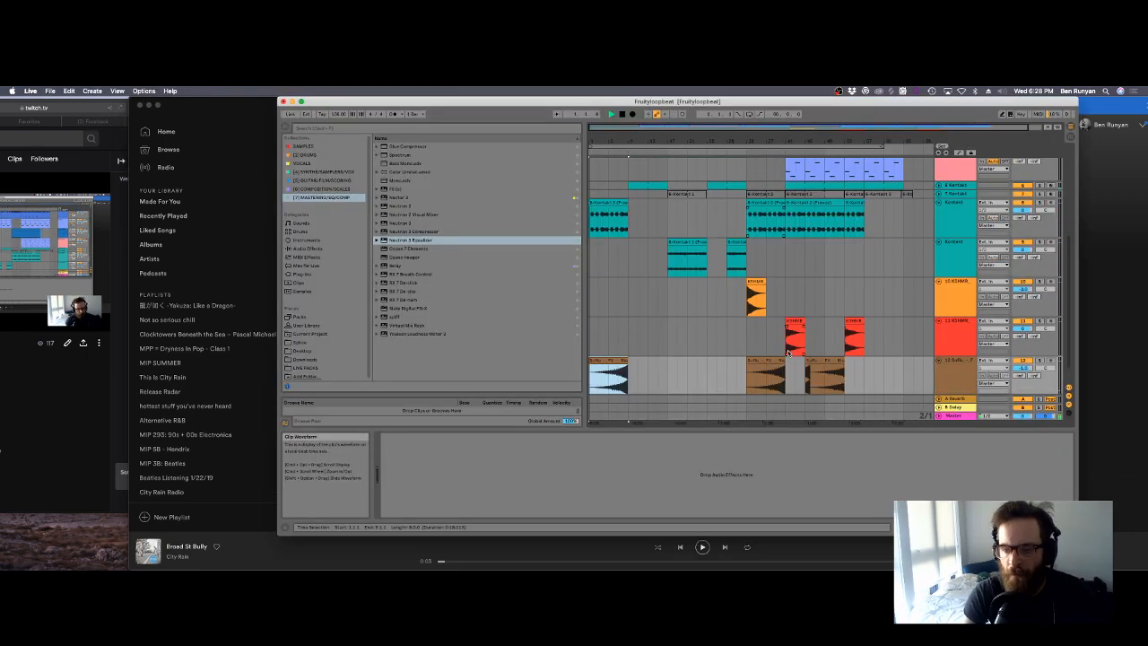
pyautogui.moveTo(762, 261); pyautogui.dragTo(645, 269)
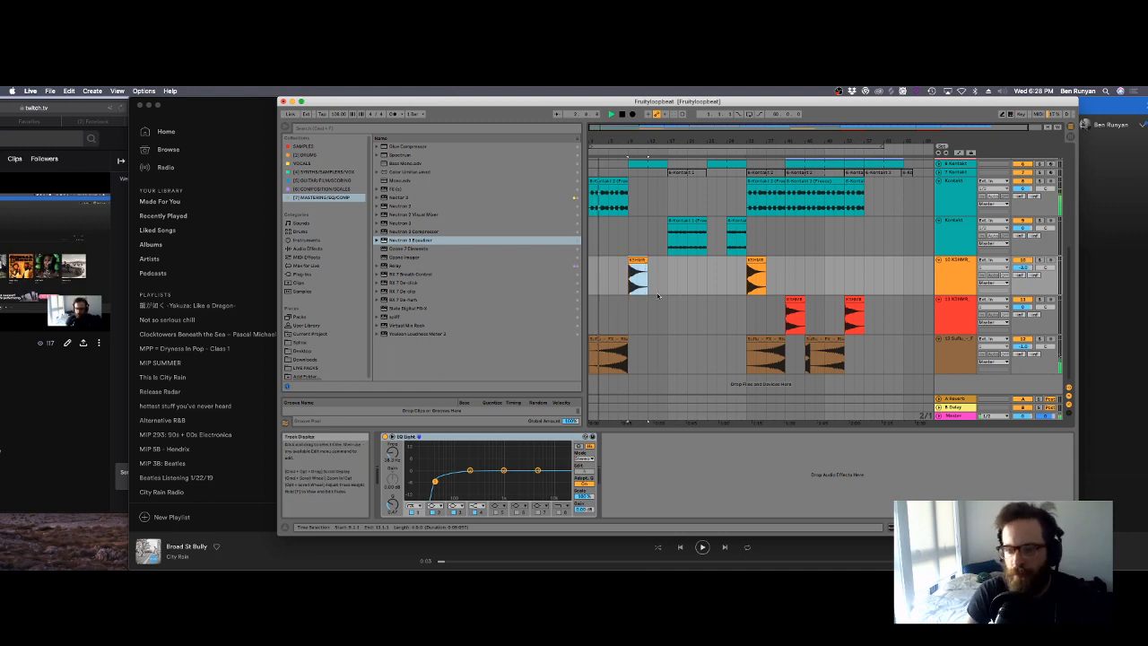
pyautogui.scroll(3, 657, 296)
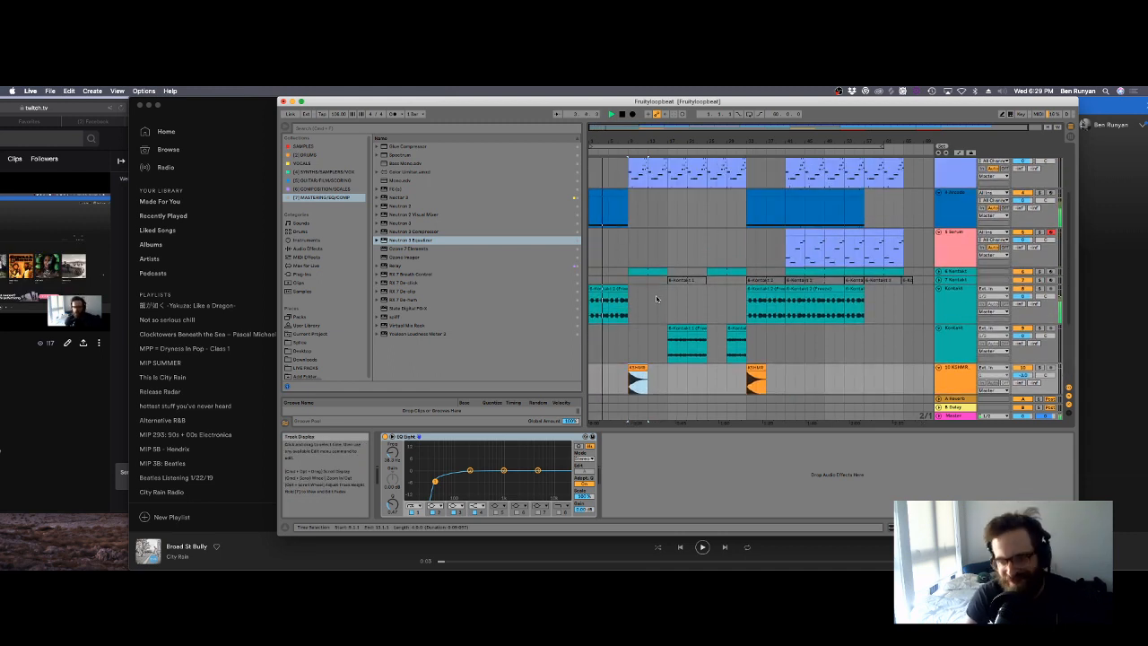
pyautogui.scroll(1, 657, 298)
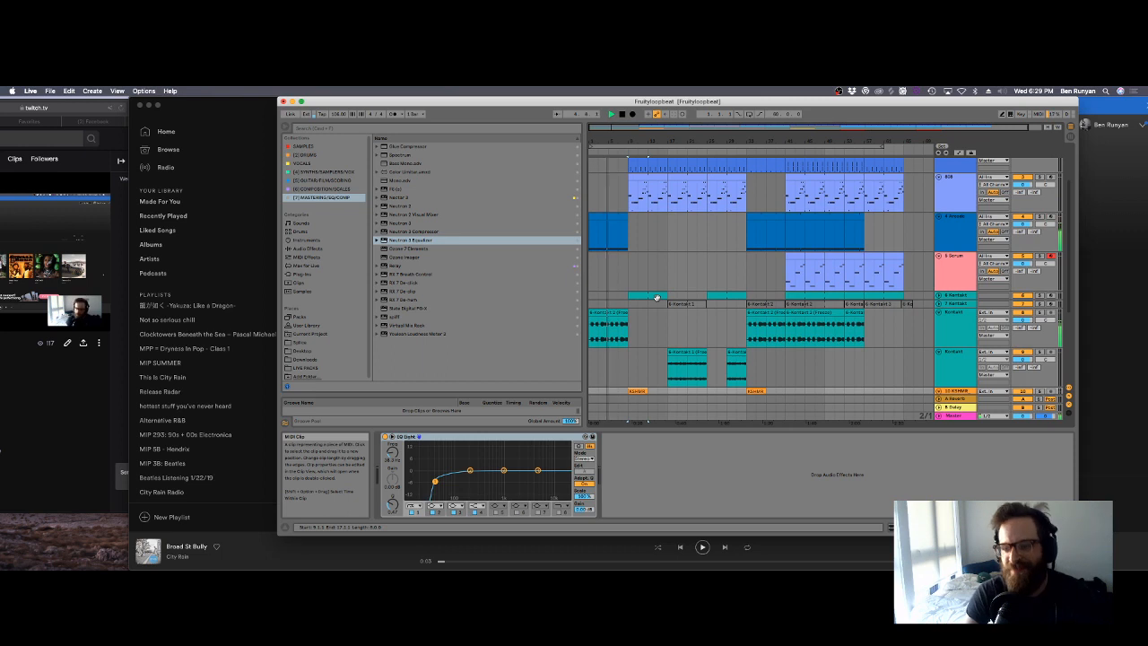
# Step: Rename the 5 Serum track SUB BASS and copy two of its MIDI clips to bar 9
pyautogui.click(967, 268)
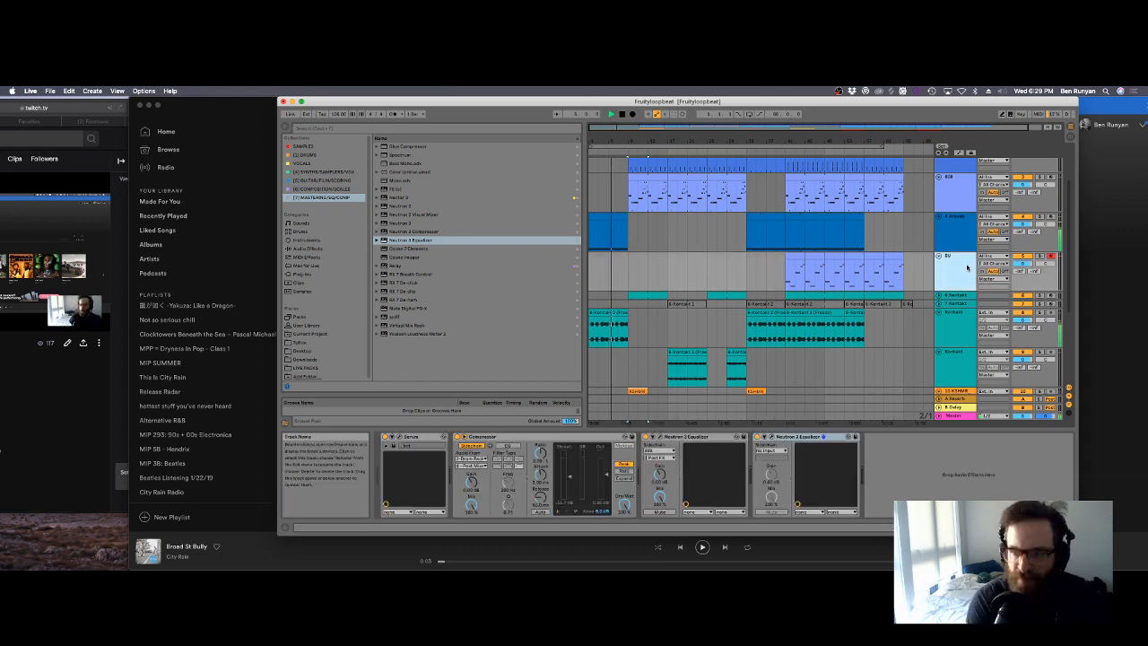
pyautogui.write('BASS')
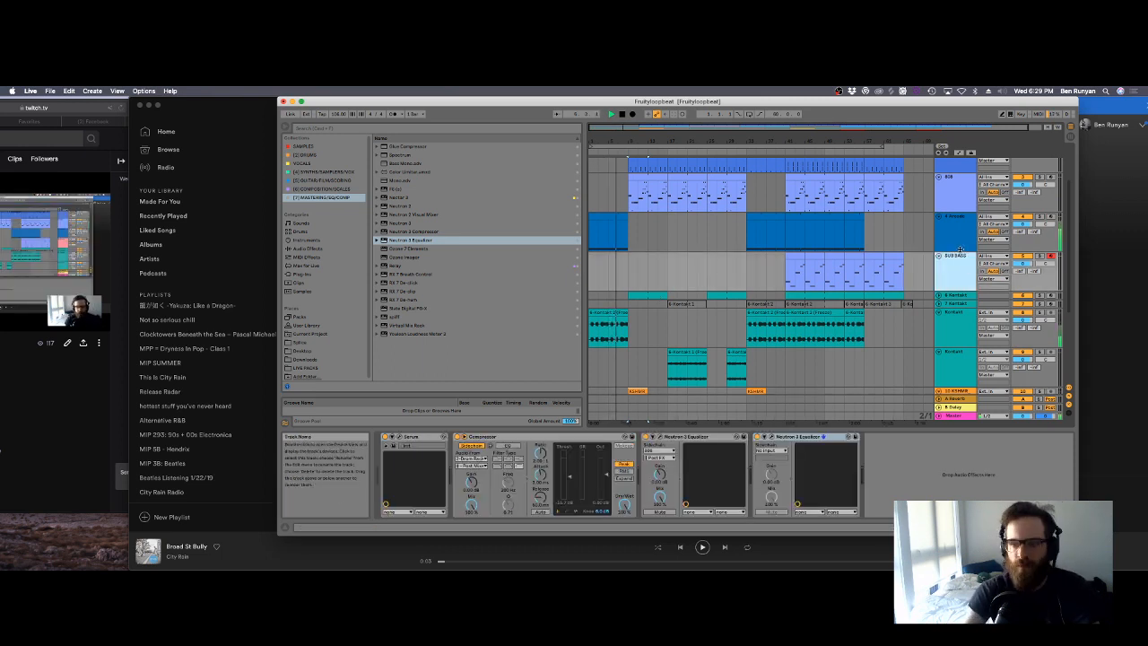
pyautogui.click(795, 260)
pyautogui.moveTo(795, 258); pyautogui.dragTo(659, 258)
pyautogui.press('super+Tab')
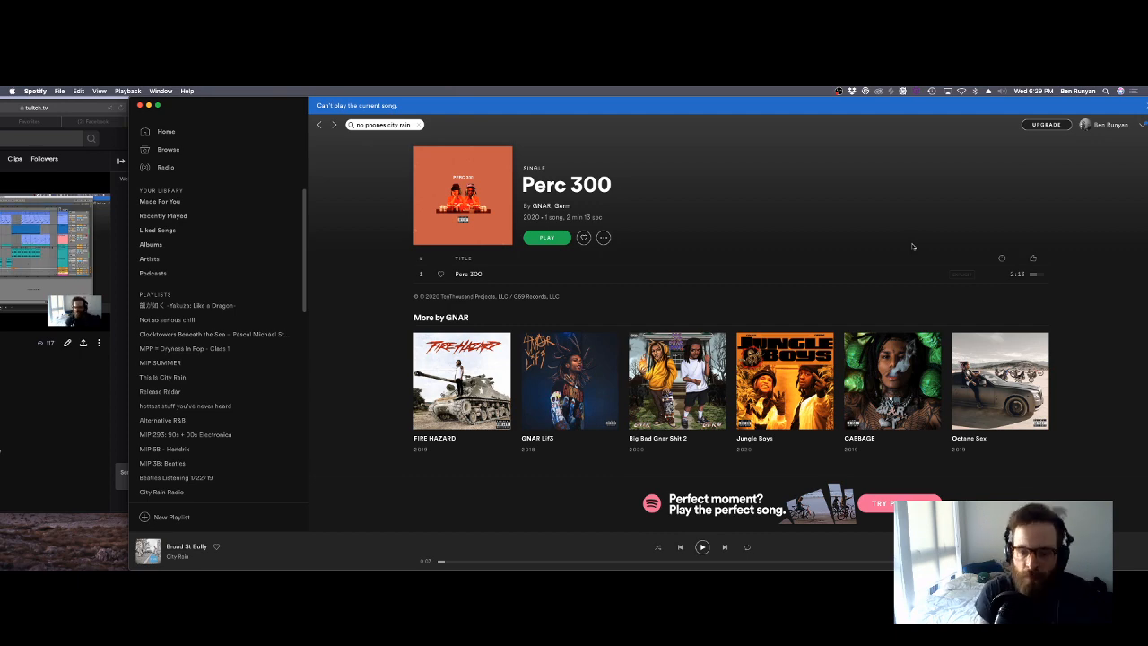
pyautogui.press('super+Tab')
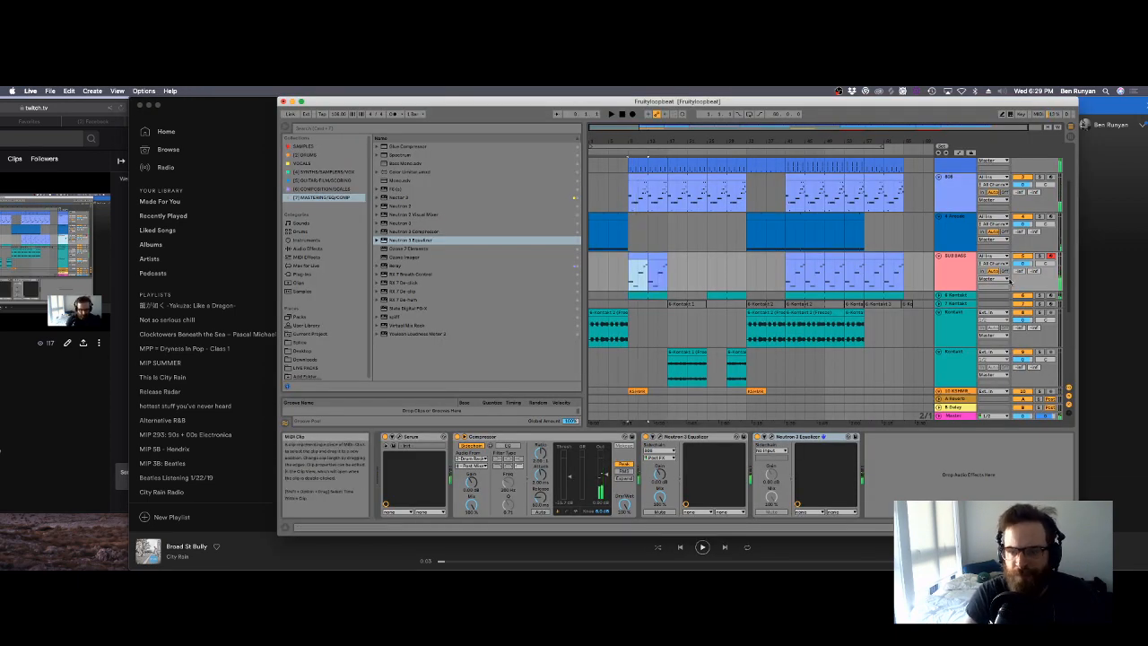
# Step: Delete the orange KSHMR hit at bar 9 and copy the red KSHMR hit from track 11 there instead
pyautogui.scroll(-4, 642, 316)
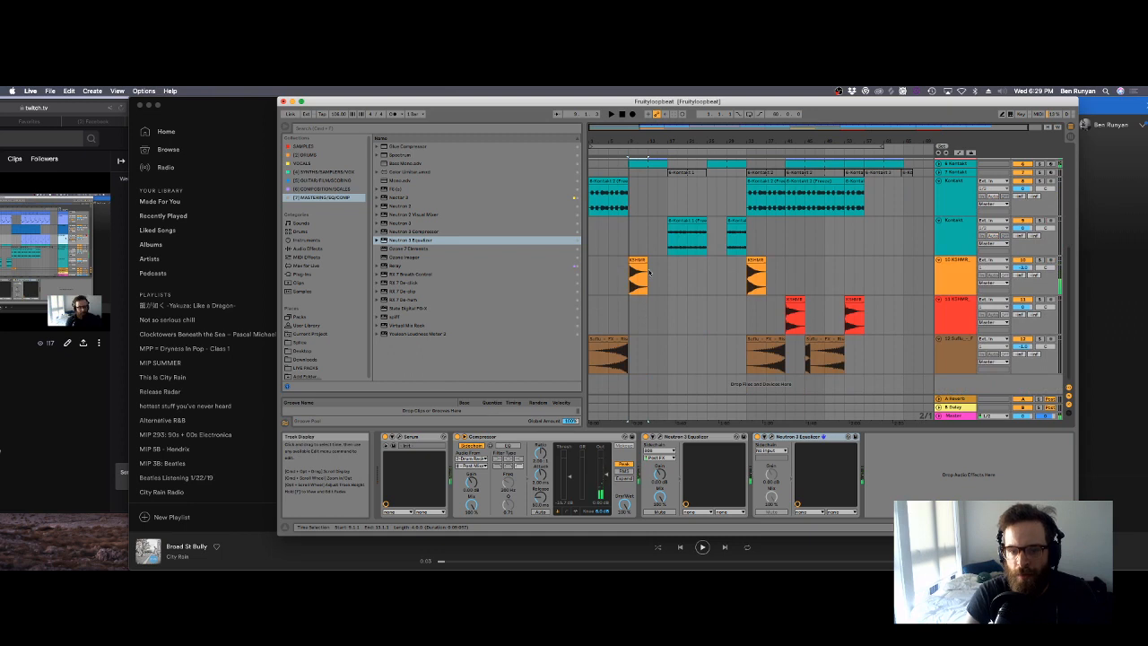
pyautogui.click(637, 269)
pyautogui.press('Delete')
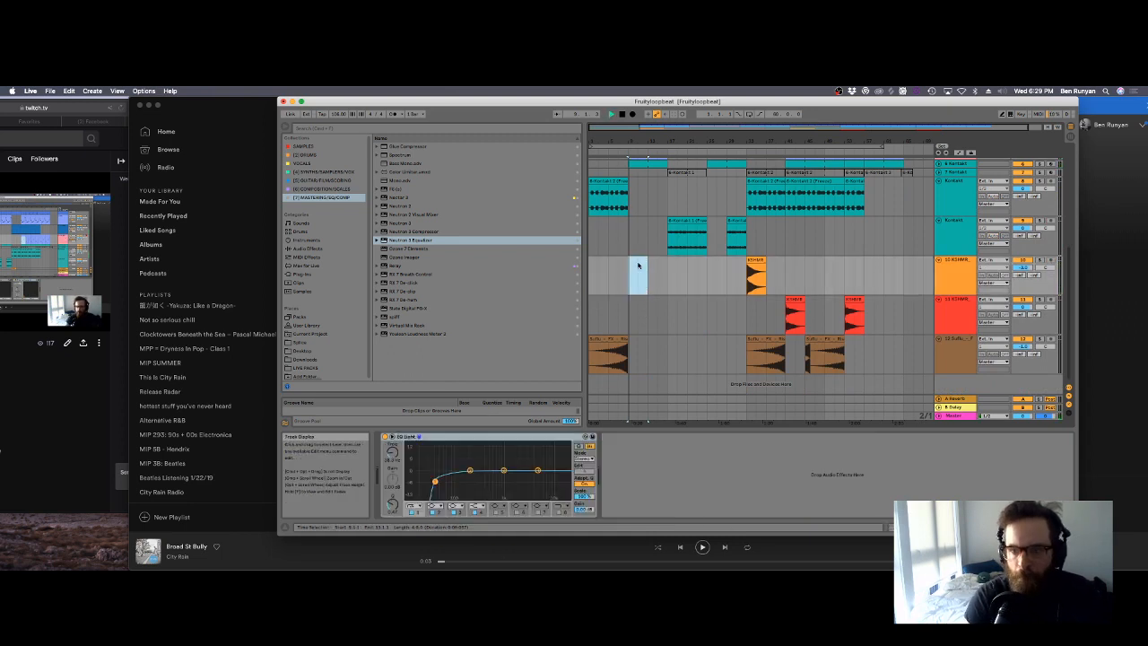
pyautogui.scroll(4, 647, 278)
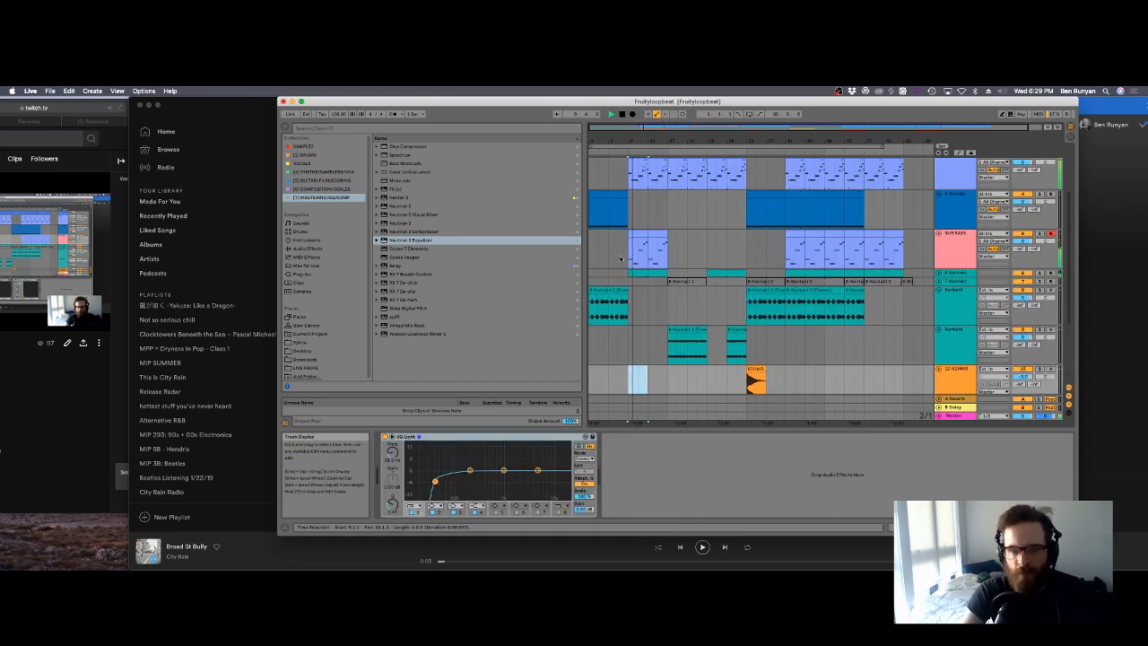
pyautogui.click(620, 259)
pyautogui.scroll(-3, 618, 262)
pyautogui.press('space')
pyautogui.scroll(-2, 621, 266)
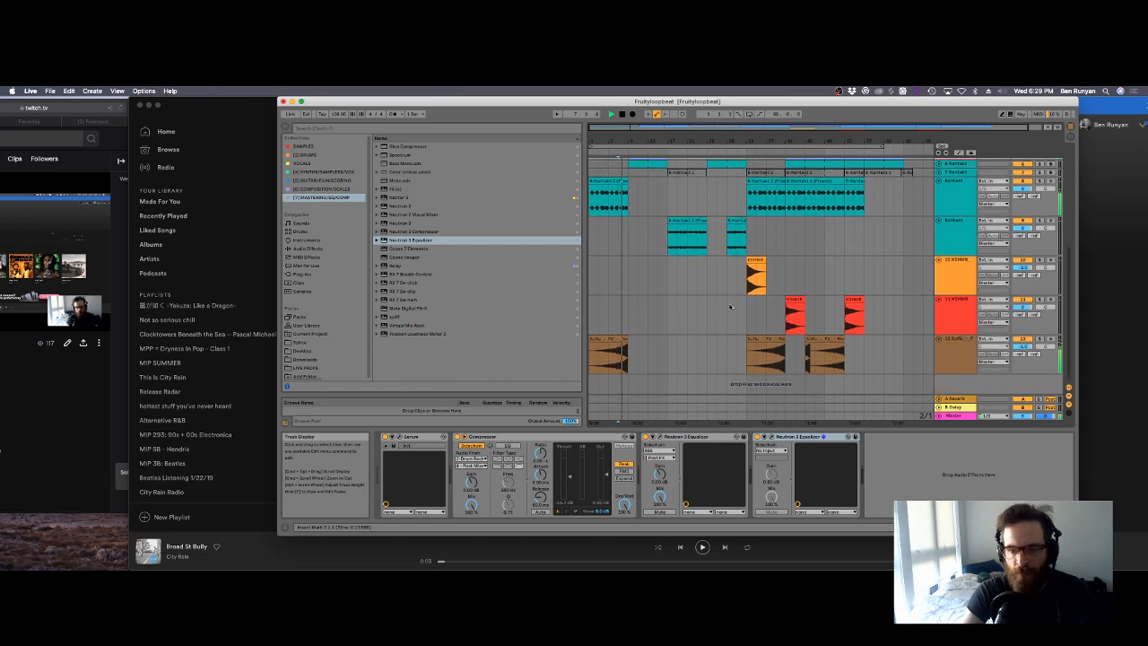
pyautogui.moveTo(795, 300); pyautogui.dragTo(643, 311)
pyautogui.press('space')
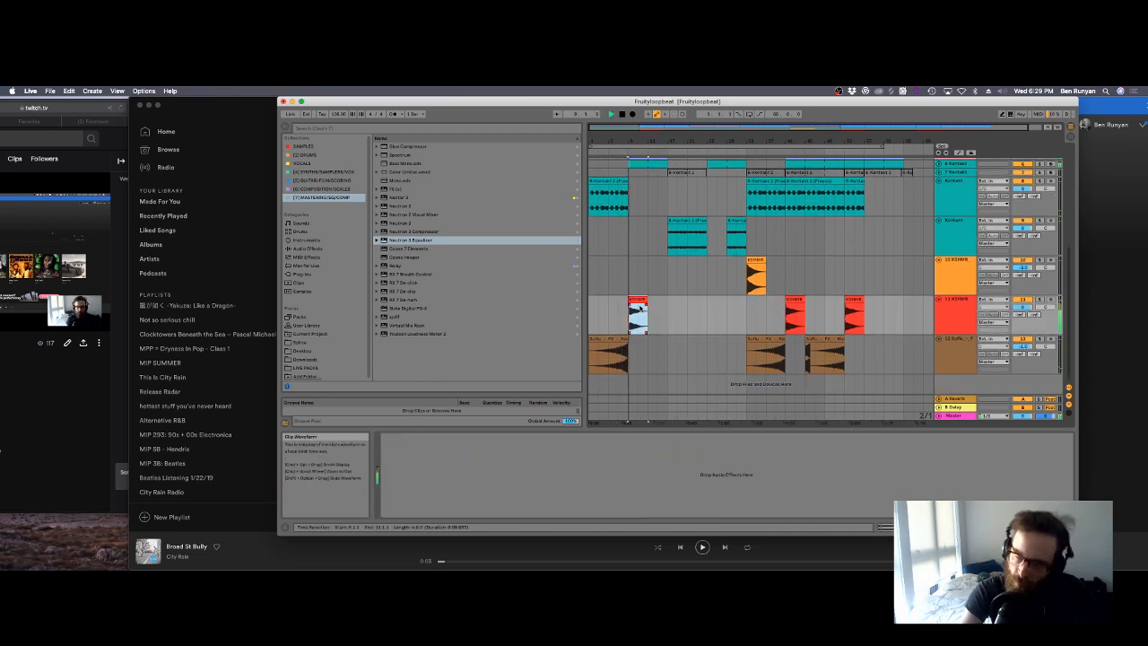
# Step: Play the arrangement from bar 1 to audition the new intro
pyautogui.click(608, 339)
pyautogui.press('space')
pyautogui.press('space')
pyautogui.scroll(5, 674, 296)
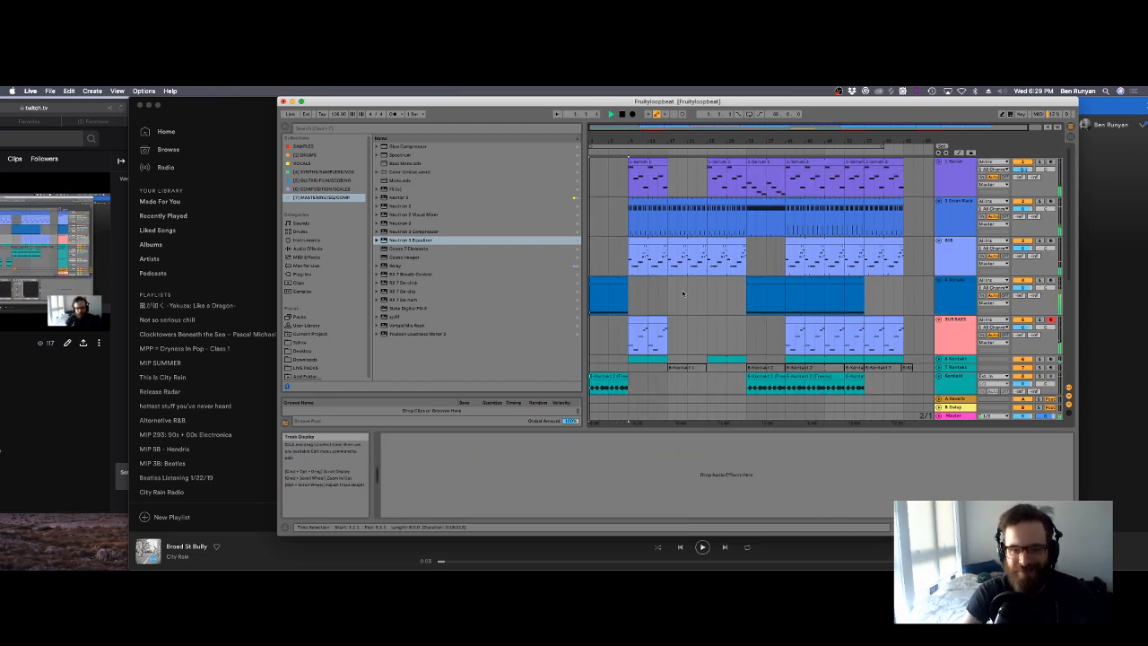
# Step: Deactivate the two copied clips at bar 9 on the SUB BASS track
pyautogui.click(642, 323)
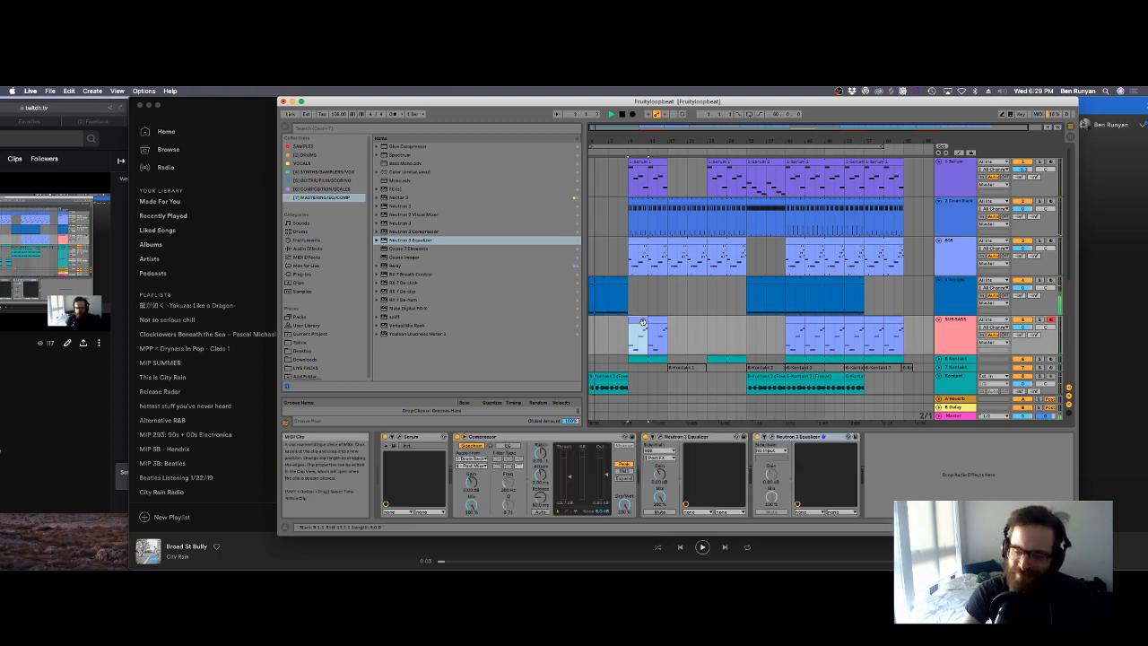
pyautogui.moveTo(696, 330); pyautogui.dragTo(557, 317)
pyautogui.press('0')
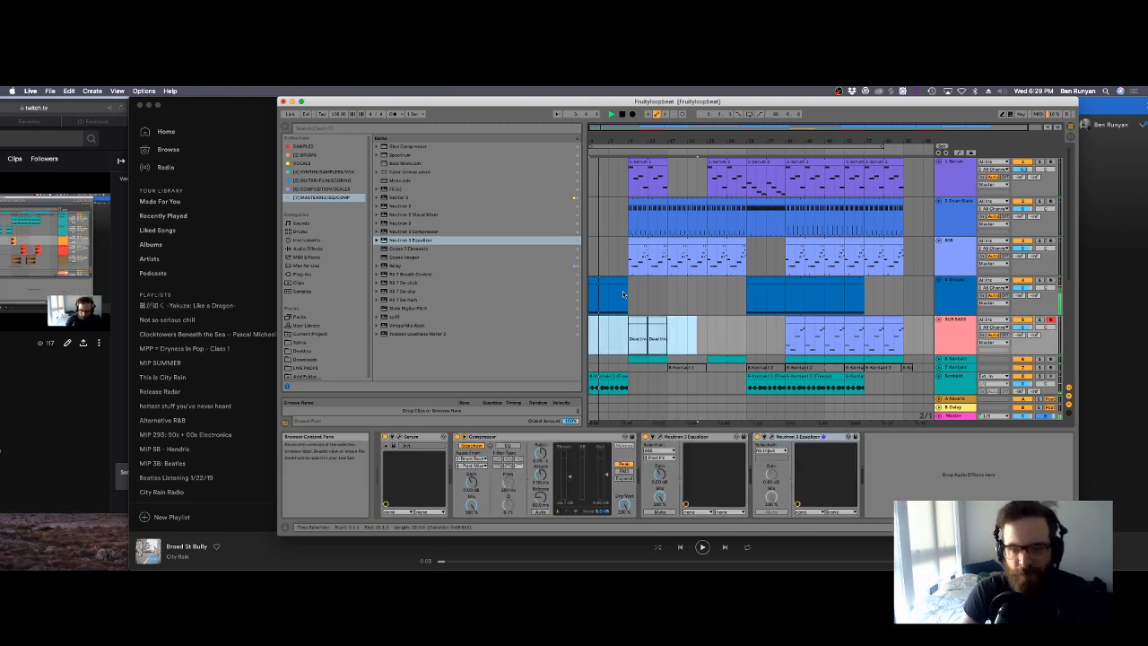
# Step: Save the set and switch to Mail to view the draft reply "Re: Project 1"
pyautogui.scroll(-3, 691, 289)
pyautogui.press('super+Tab')
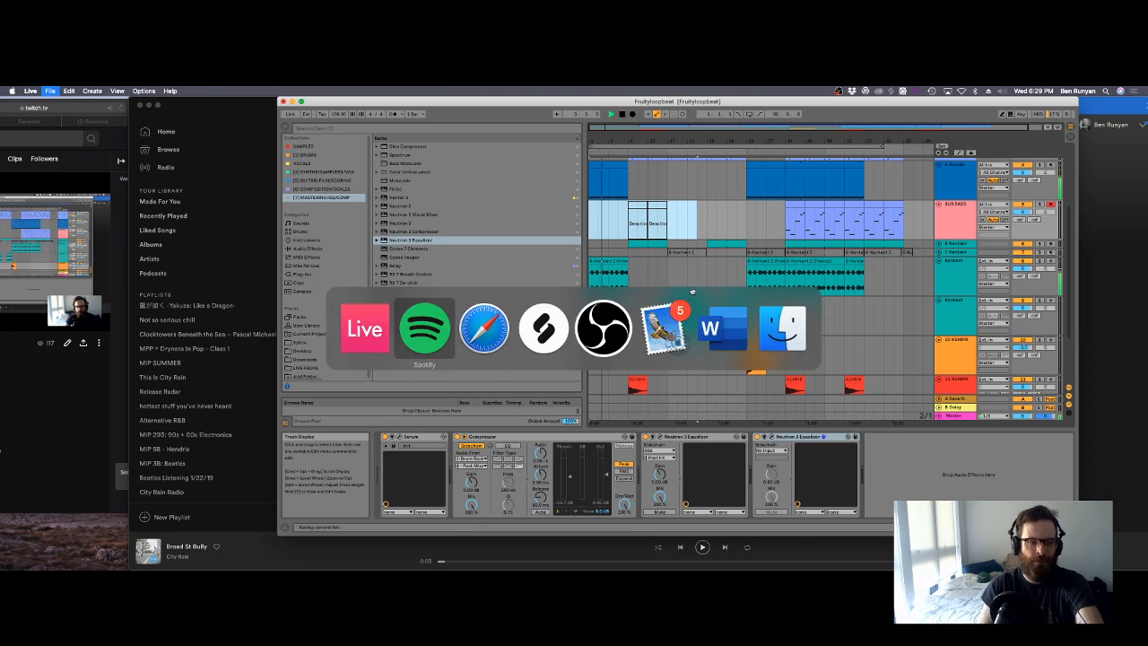
pyautogui.press('super+Tab')
pyautogui.press('super+Tab')
pyautogui.press('super+Tab')
pyautogui.press('super+Tab')
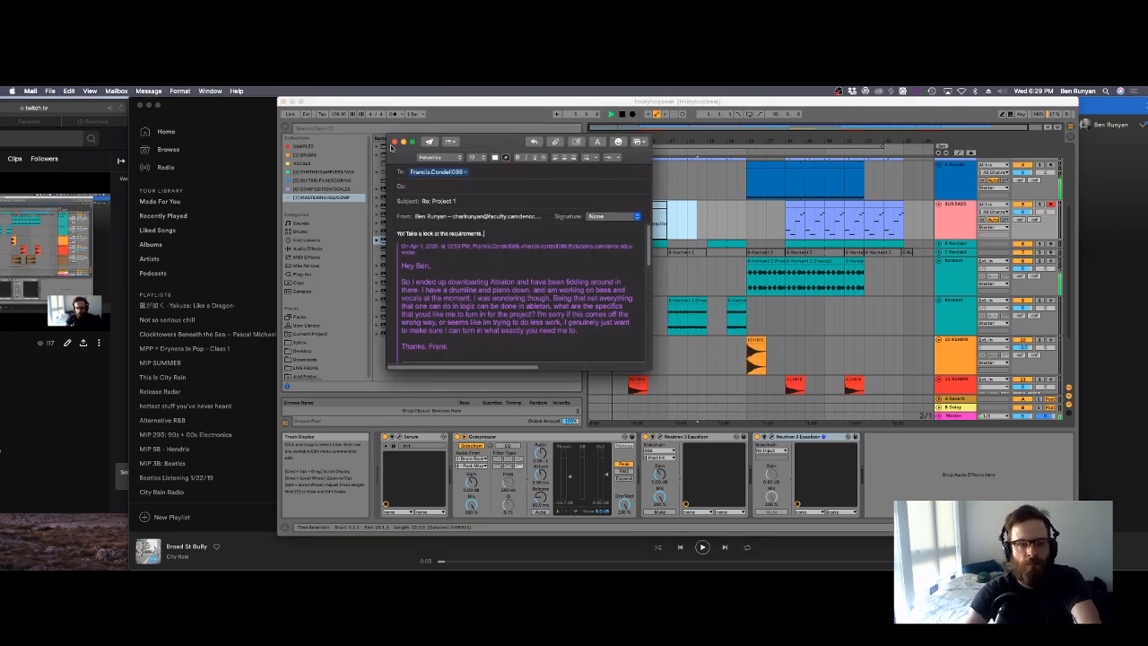
# Step: Close the "Re: Project 1" reply draft and return to Ableton Live
pyautogui.click(394, 142)
pyautogui.click(492, 209)
pyautogui.click(490, 206)
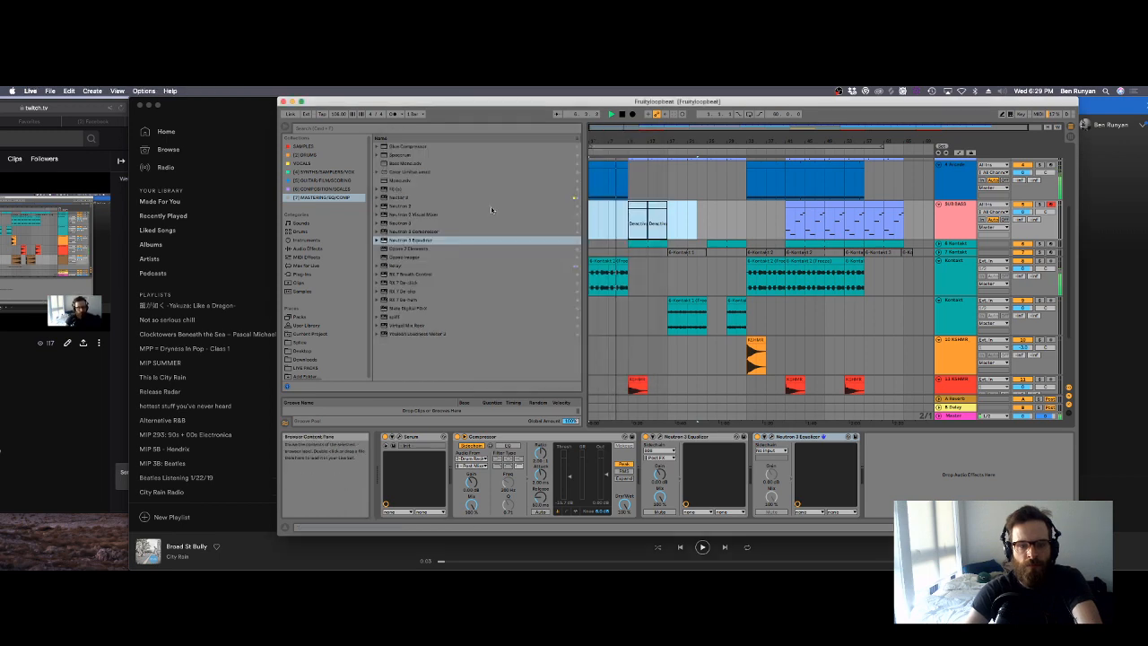
# Step: Switch to Spotify and open the single CABBAGE by GNAR
pyautogui.press('super+Tab')
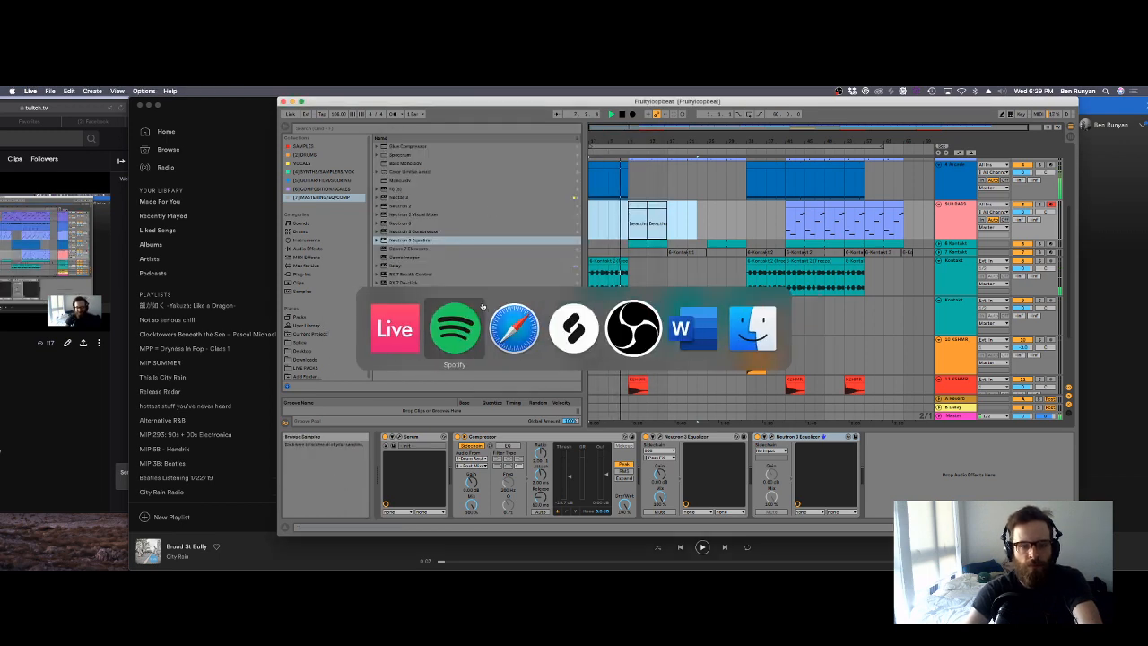
pyautogui.click(449, 328)
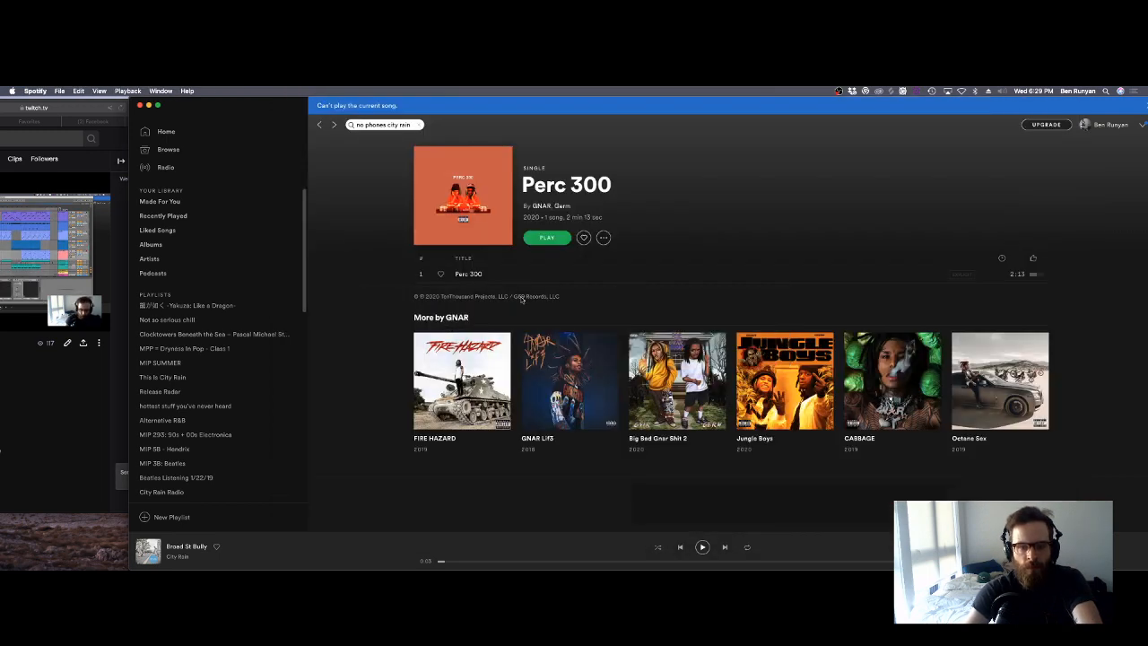
pyautogui.click(928, 423)
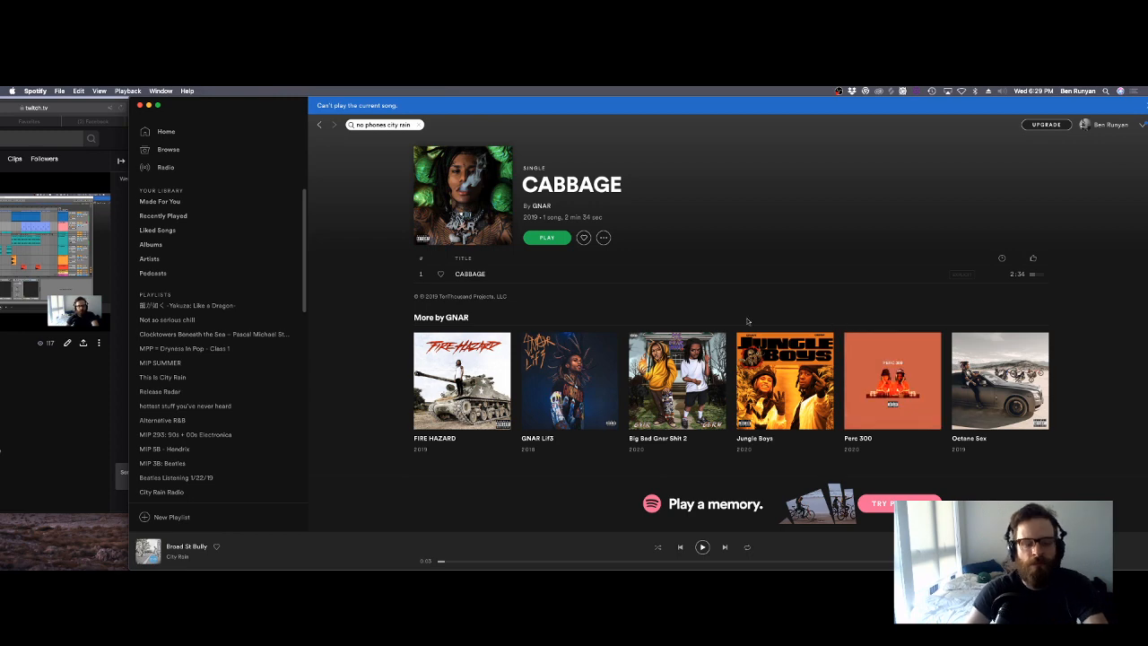
# Step: Switch back to Ableton Live and duplicate the blue intro clip on the Arcade track so the copy starts at bar 9
pyautogui.press('super+Tab')
pyautogui.scroll(5, 605, 269)
pyautogui.click(605, 269)
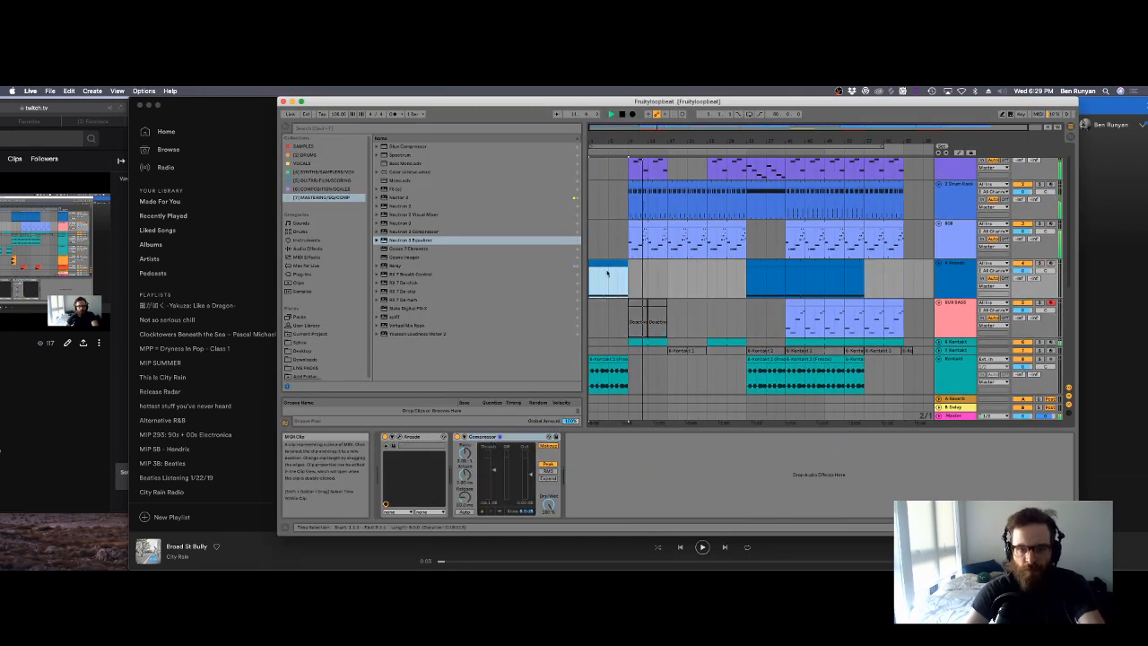
pyautogui.press('super+Tab')
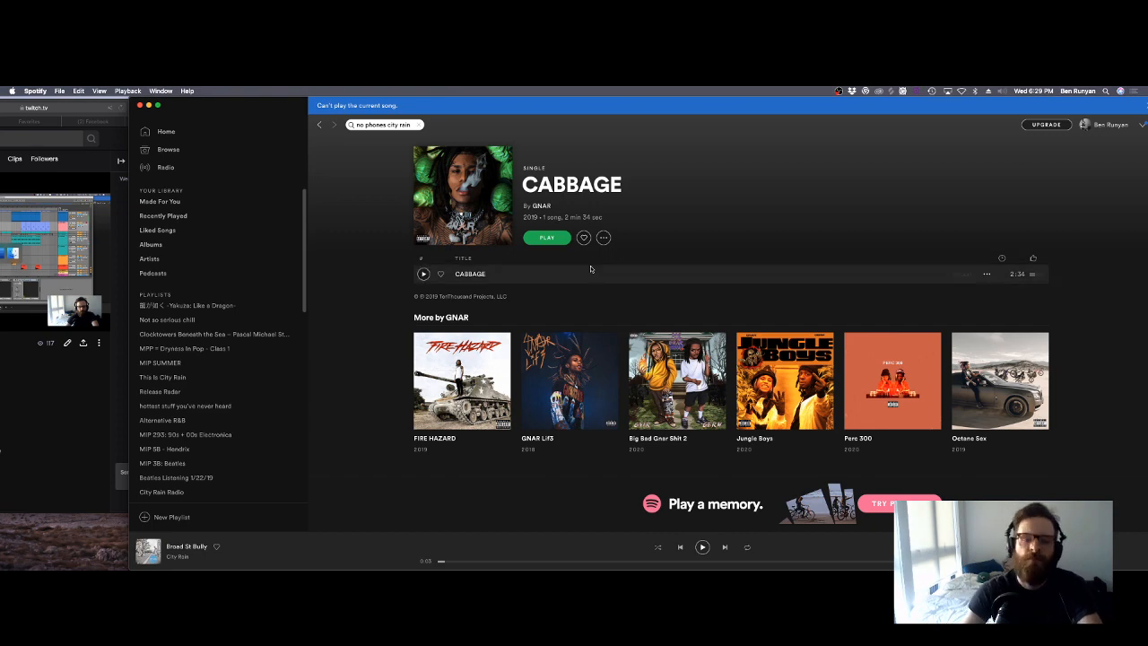
pyautogui.press('super+Tab')
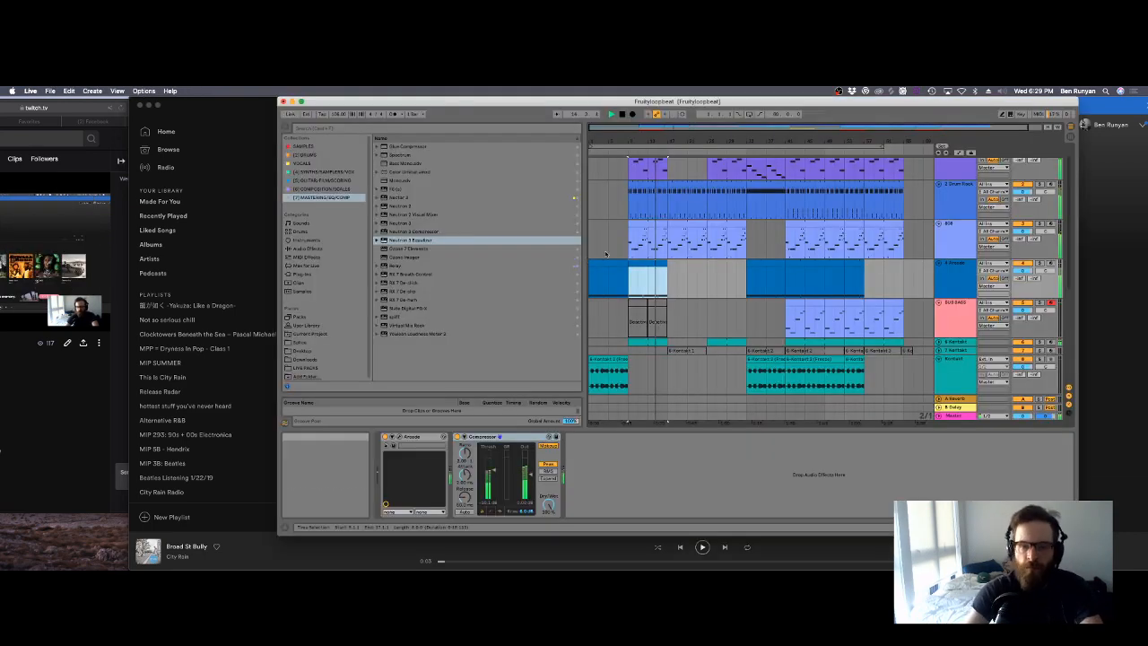
# Step: Copy the two-bar section at bar 9 of the Arcade track to bar 21 and again to bar 23
pyautogui.click(627, 269)
pyautogui.press('super+Tab')
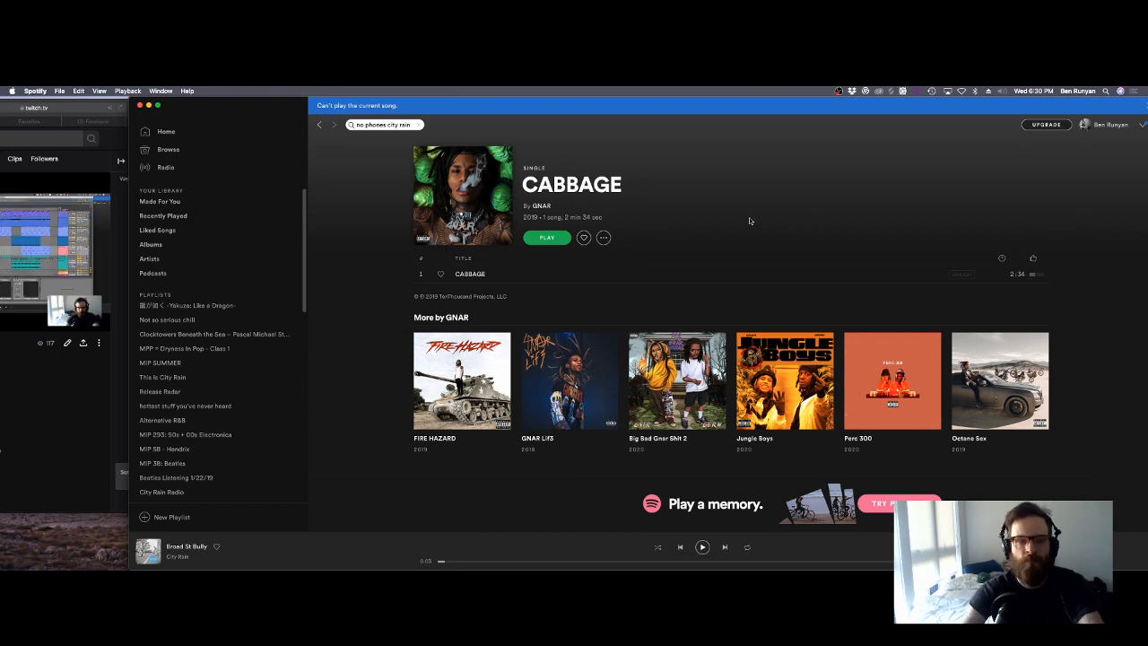
pyautogui.press('super+Tab')
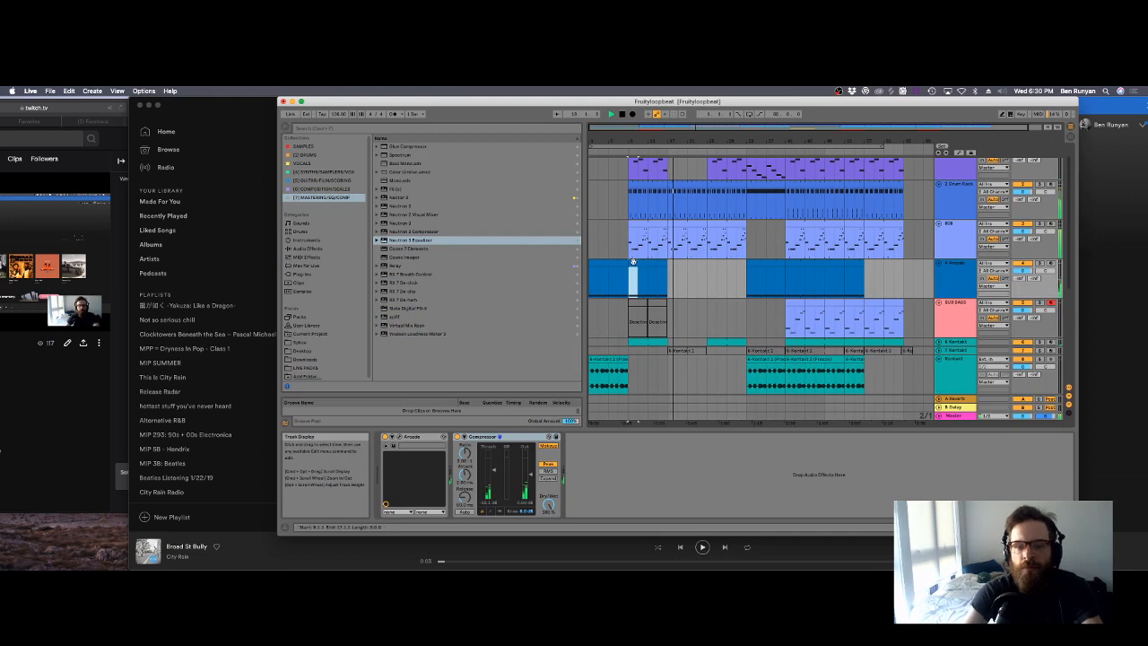
pyautogui.click(687, 269)
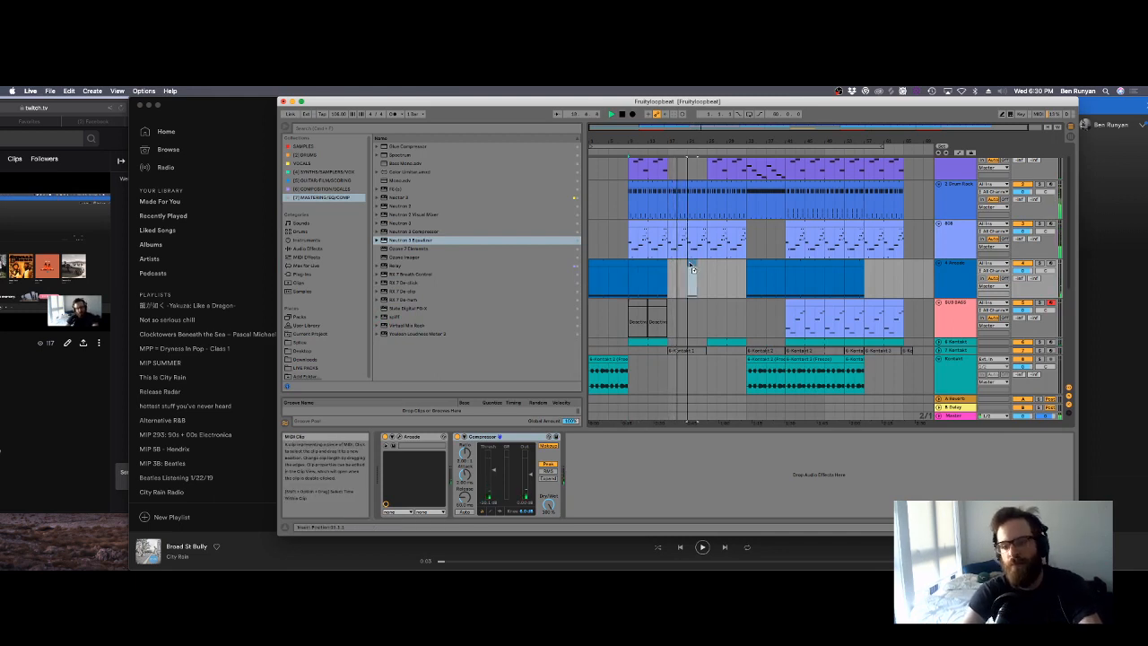
pyautogui.moveTo(688, 262); pyautogui.dragTo(692, 262)
pyautogui.scroll(5, 684, 268)
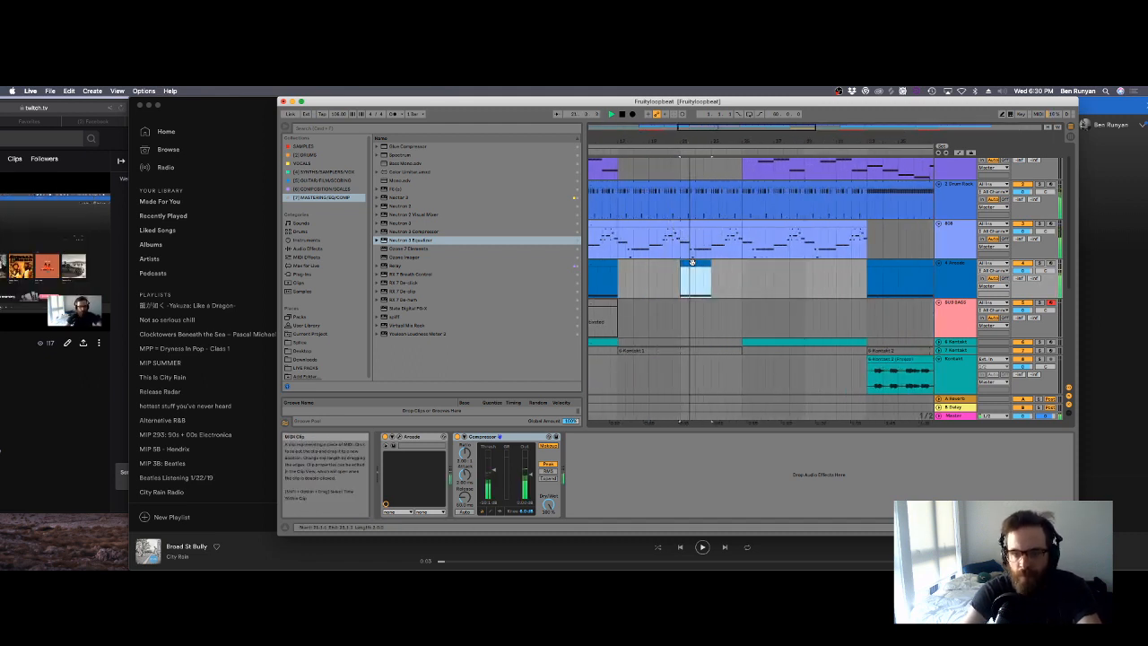
pyautogui.moveTo(690, 265); pyautogui.dragTo(722, 263)
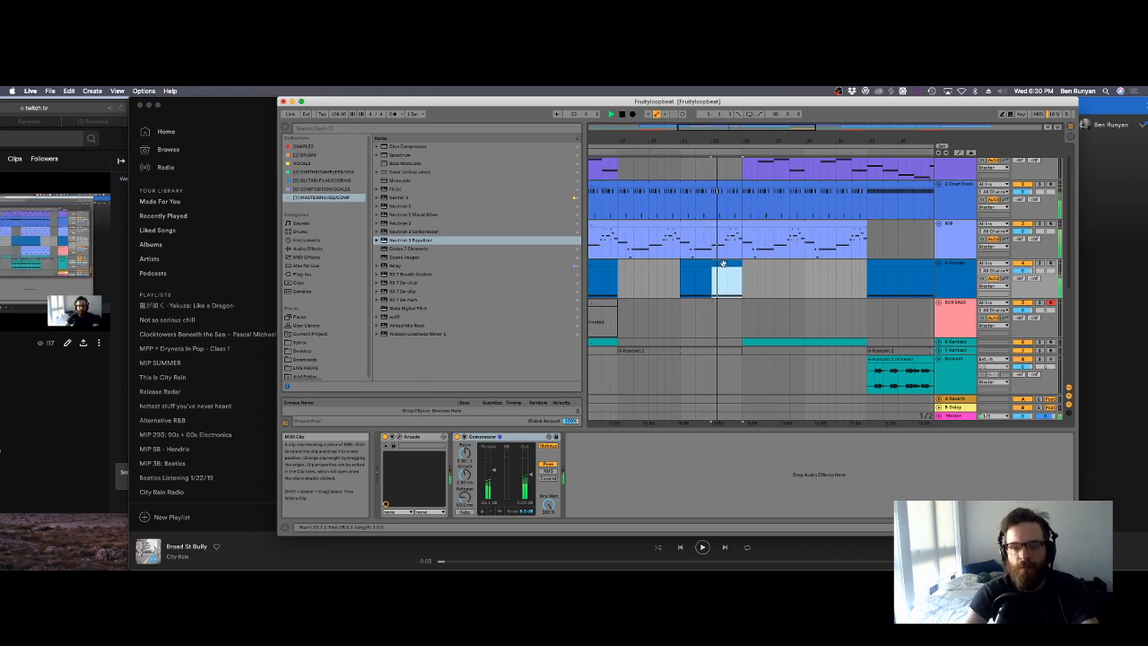
pyautogui.scroll(1, 722, 263)
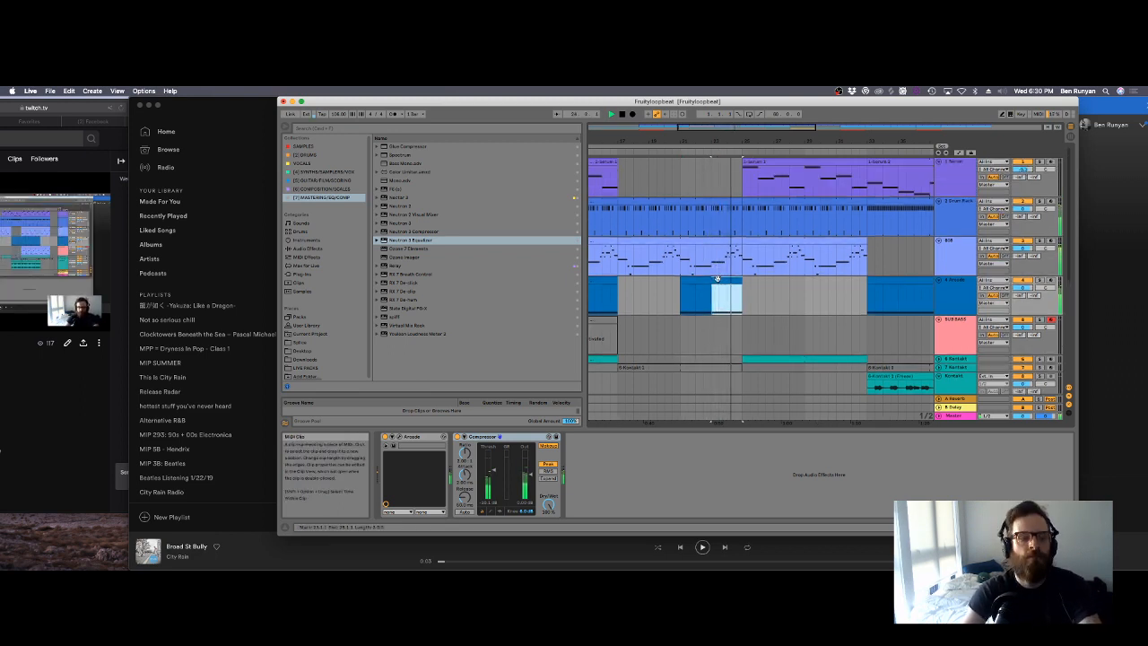
pyautogui.press('super+Tab')
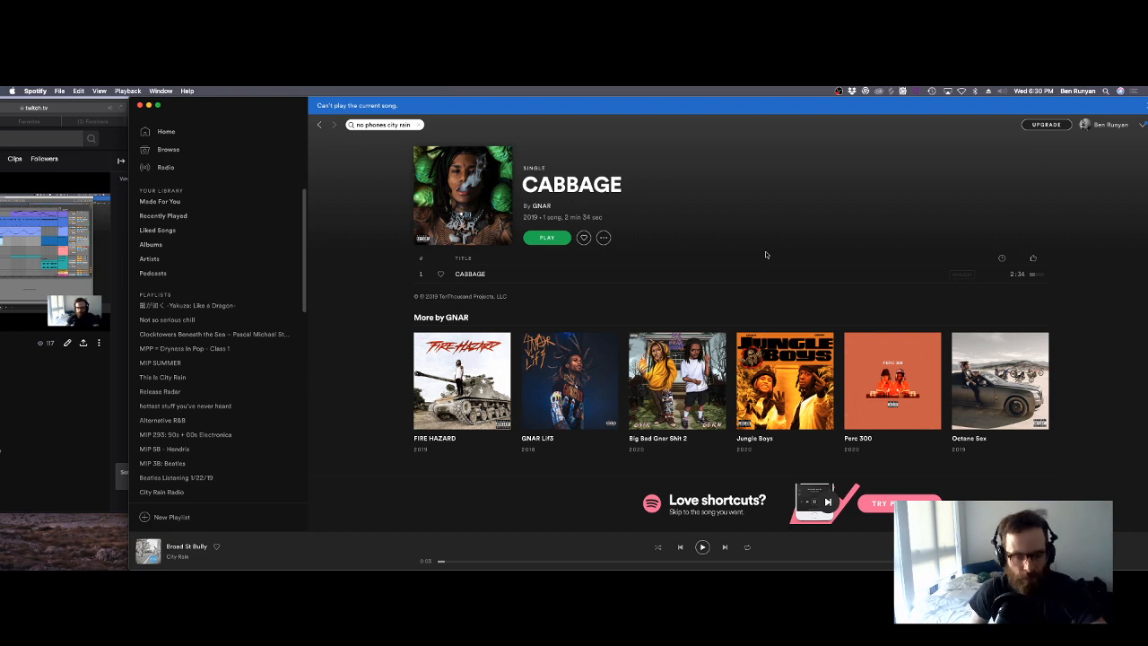
pyautogui.press('super+Tab')
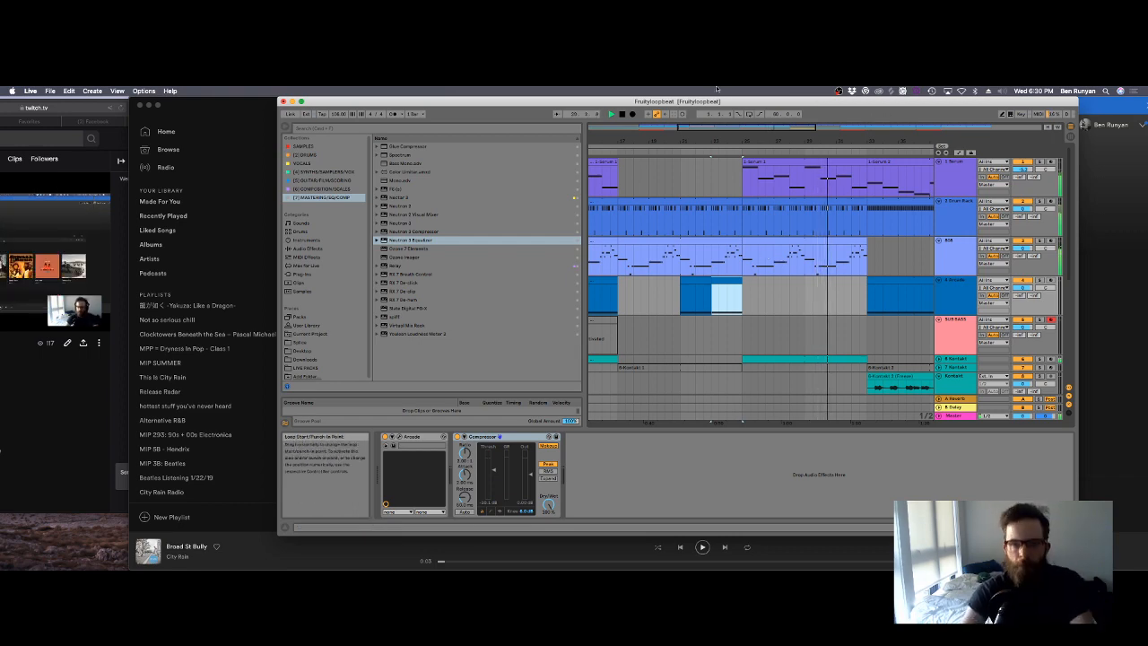
# Step: Hide the browser and fit the full arrangement with all tracks into view
pyautogui.moveTo(855, 105); pyautogui.dragTo(810, 105)
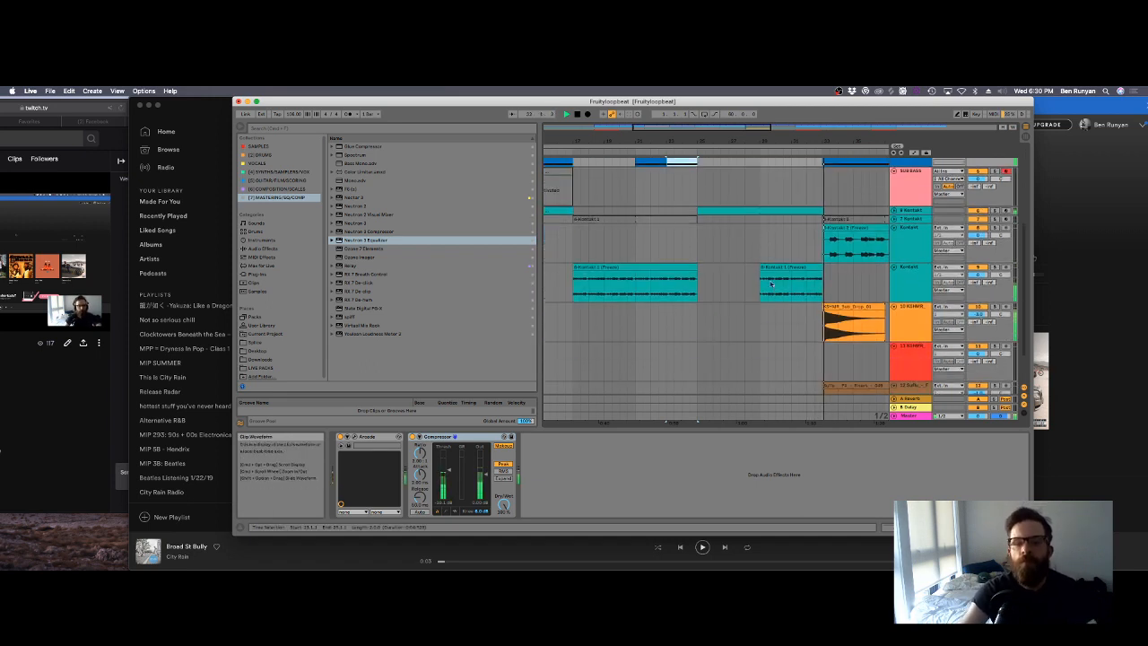
pyautogui.scroll(-6, 770, 311)
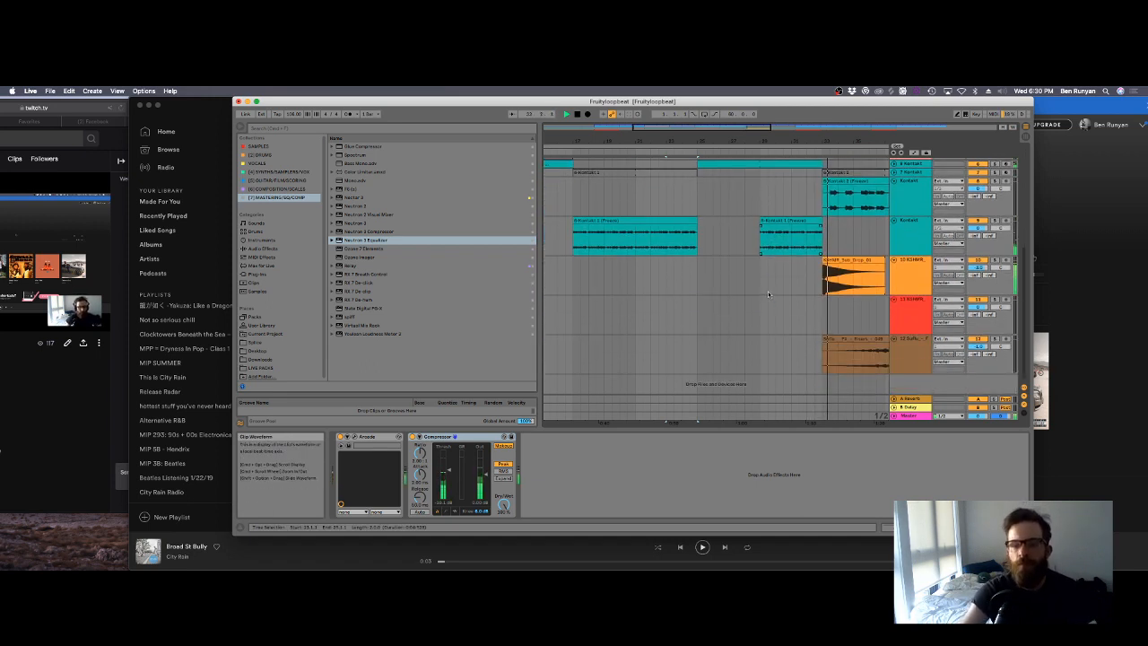
pyautogui.doubleClick(707, 141)
pyautogui.click(244, 133)
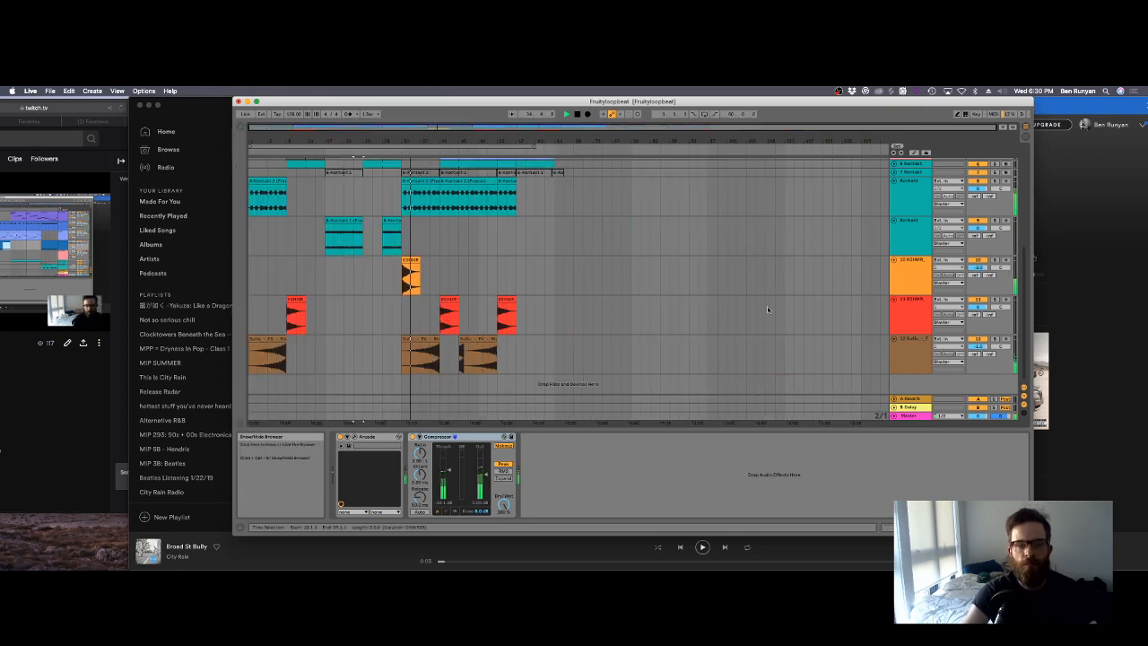
pyautogui.scroll(6, 419, 259)
pyautogui.press('h')
pyautogui.press('w')
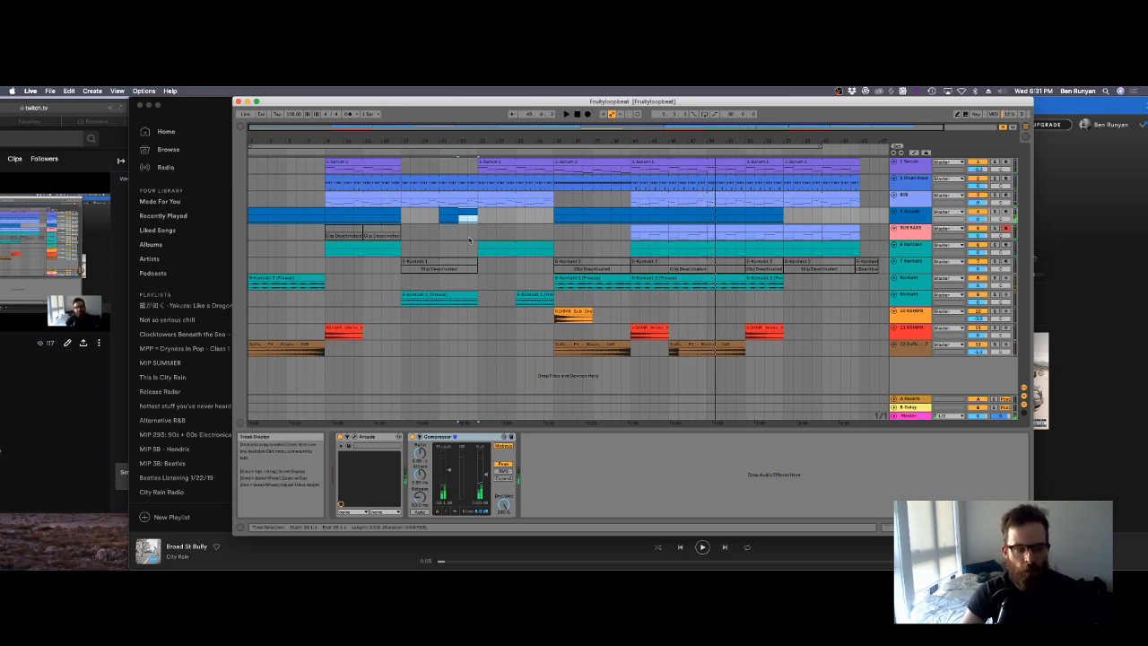
# Step: Check the Facebook and Twitter notifications in Safari, then return to Ableton Live
pyautogui.click(93, 122)
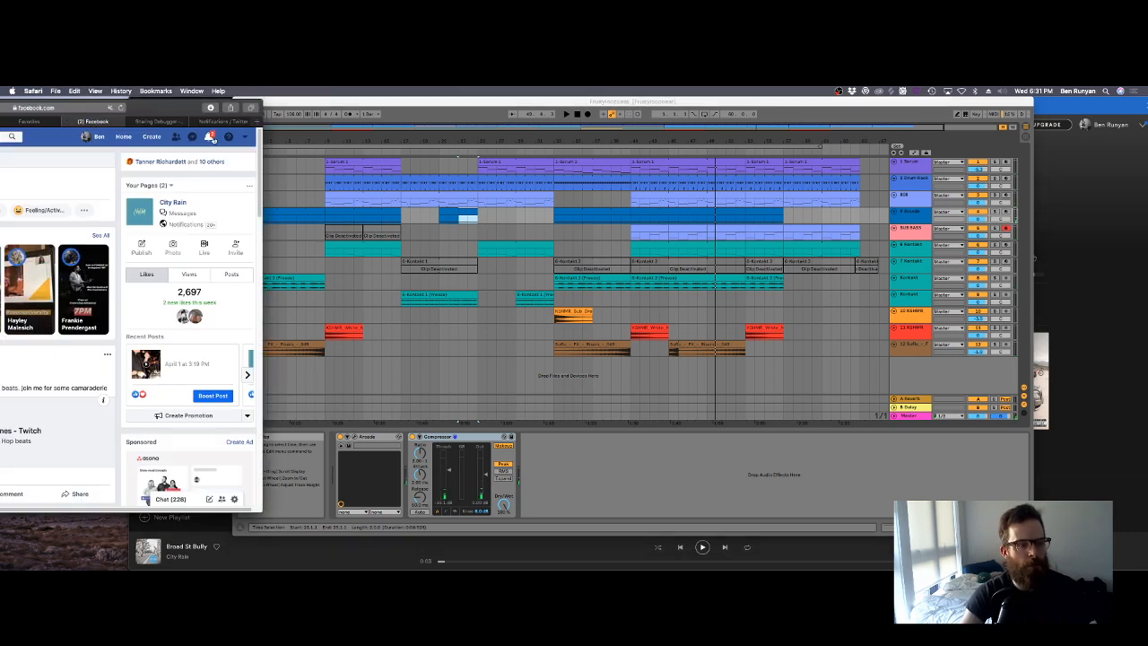
pyautogui.click(210, 137)
pyautogui.click(210, 137)
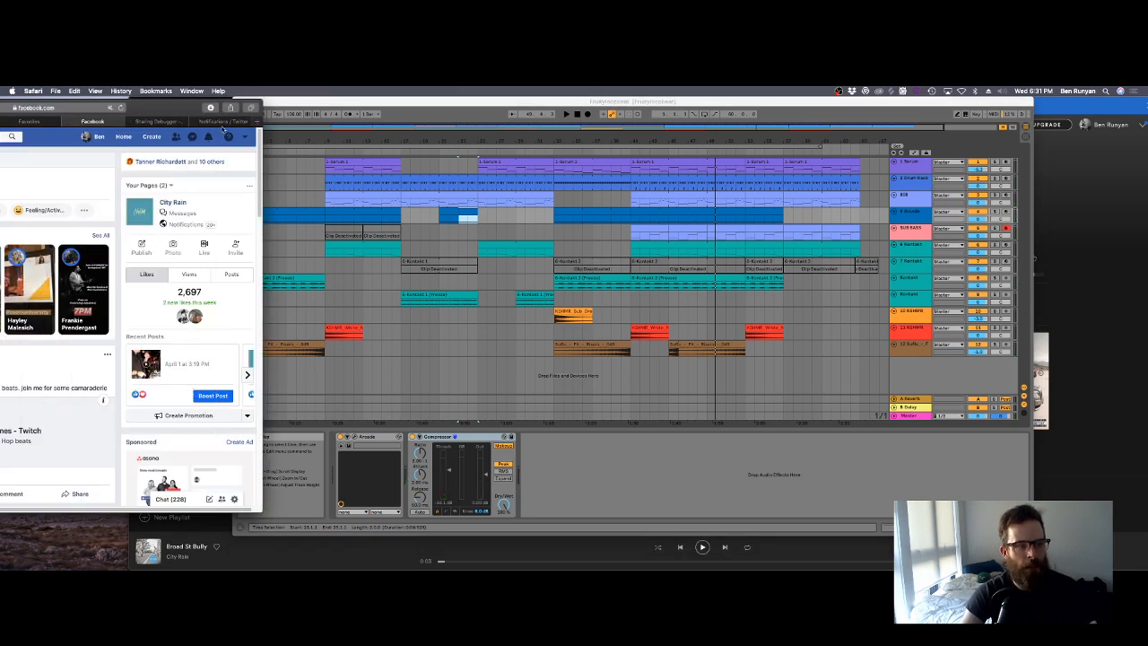
pyautogui.click(223, 122)
pyautogui.click(448, 111)
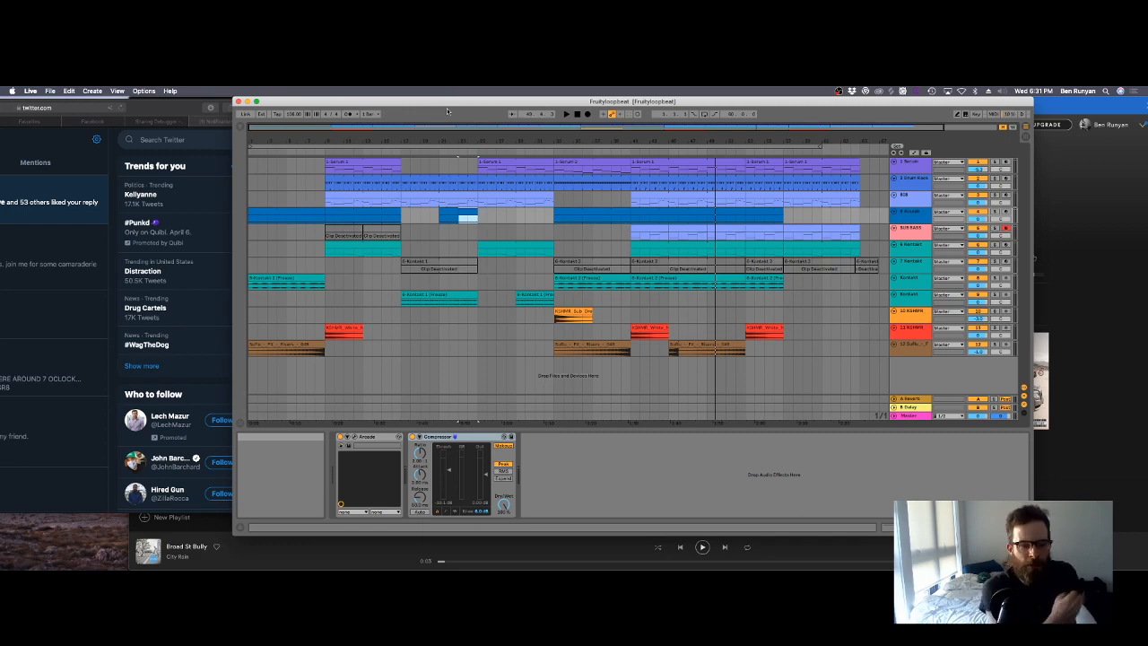
# Step: Bring up the Twitch page in Safari to check the stream chat, then return to Ableton Live
pyautogui.click(151, 112)
pyautogui.click(154, 120)
pyautogui.moveTo(351, 108); pyautogui.dragTo(179, 95)
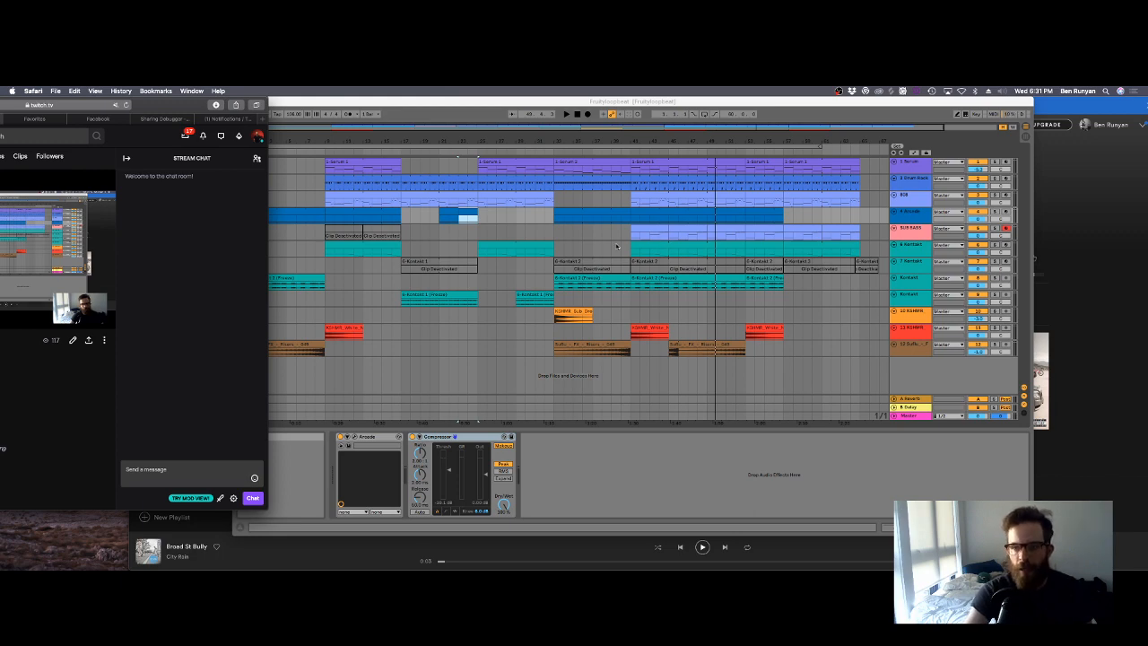
pyautogui.click(595, 320)
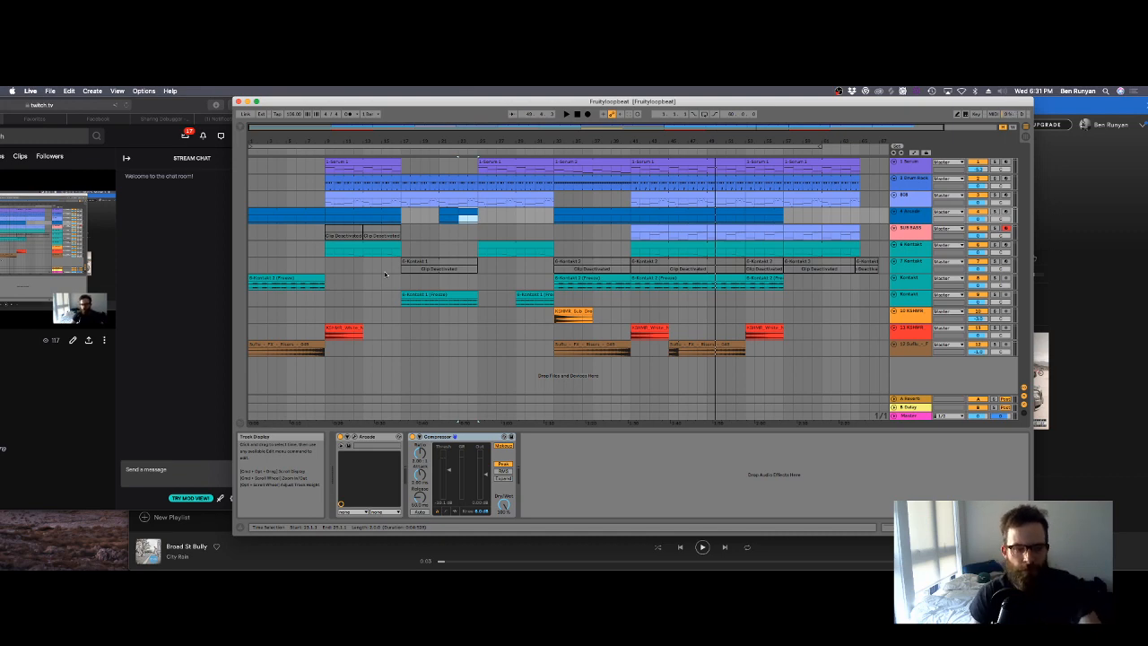
# Step: Switch to OBS and stop the live stream
pyautogui.click(696, 553)
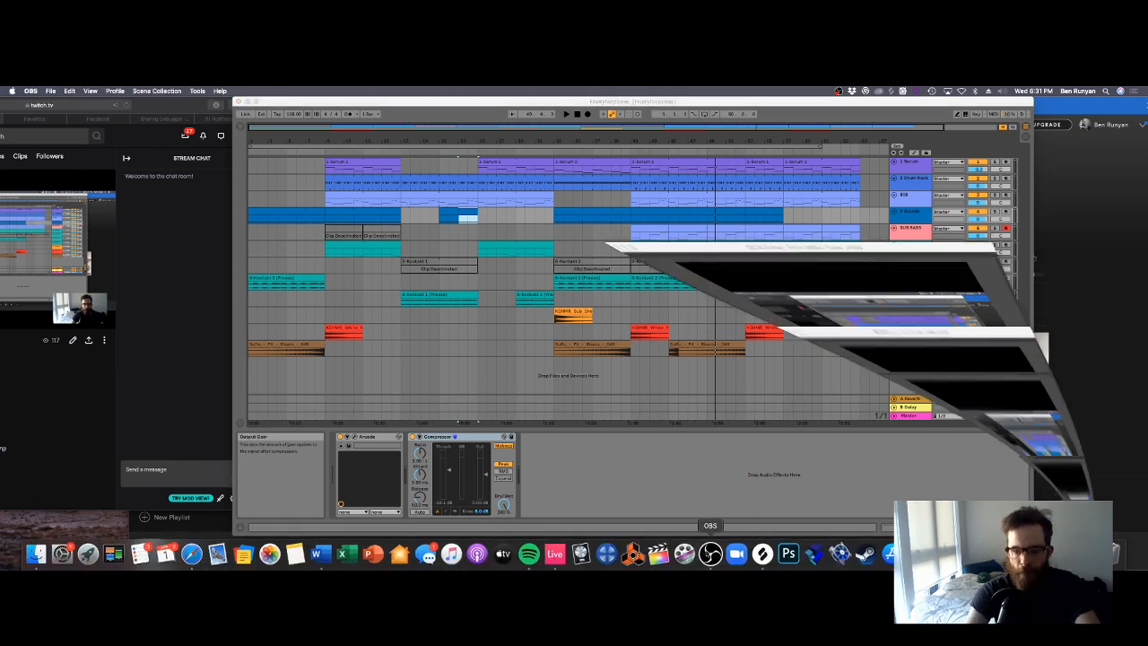
pyautogui.click(928, 382)
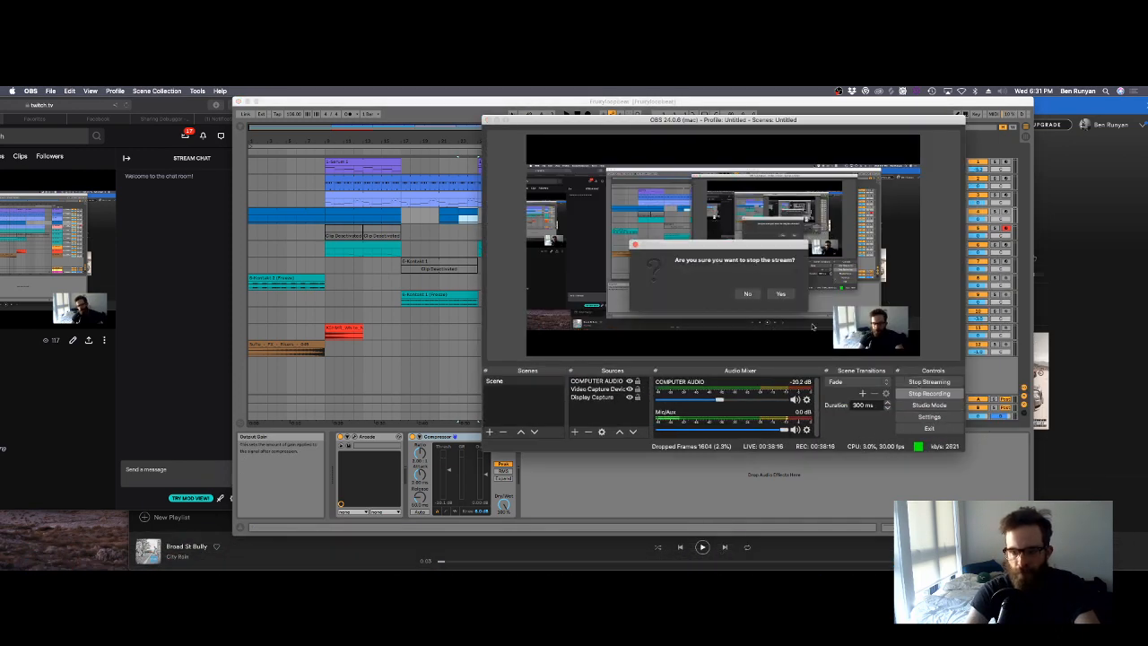